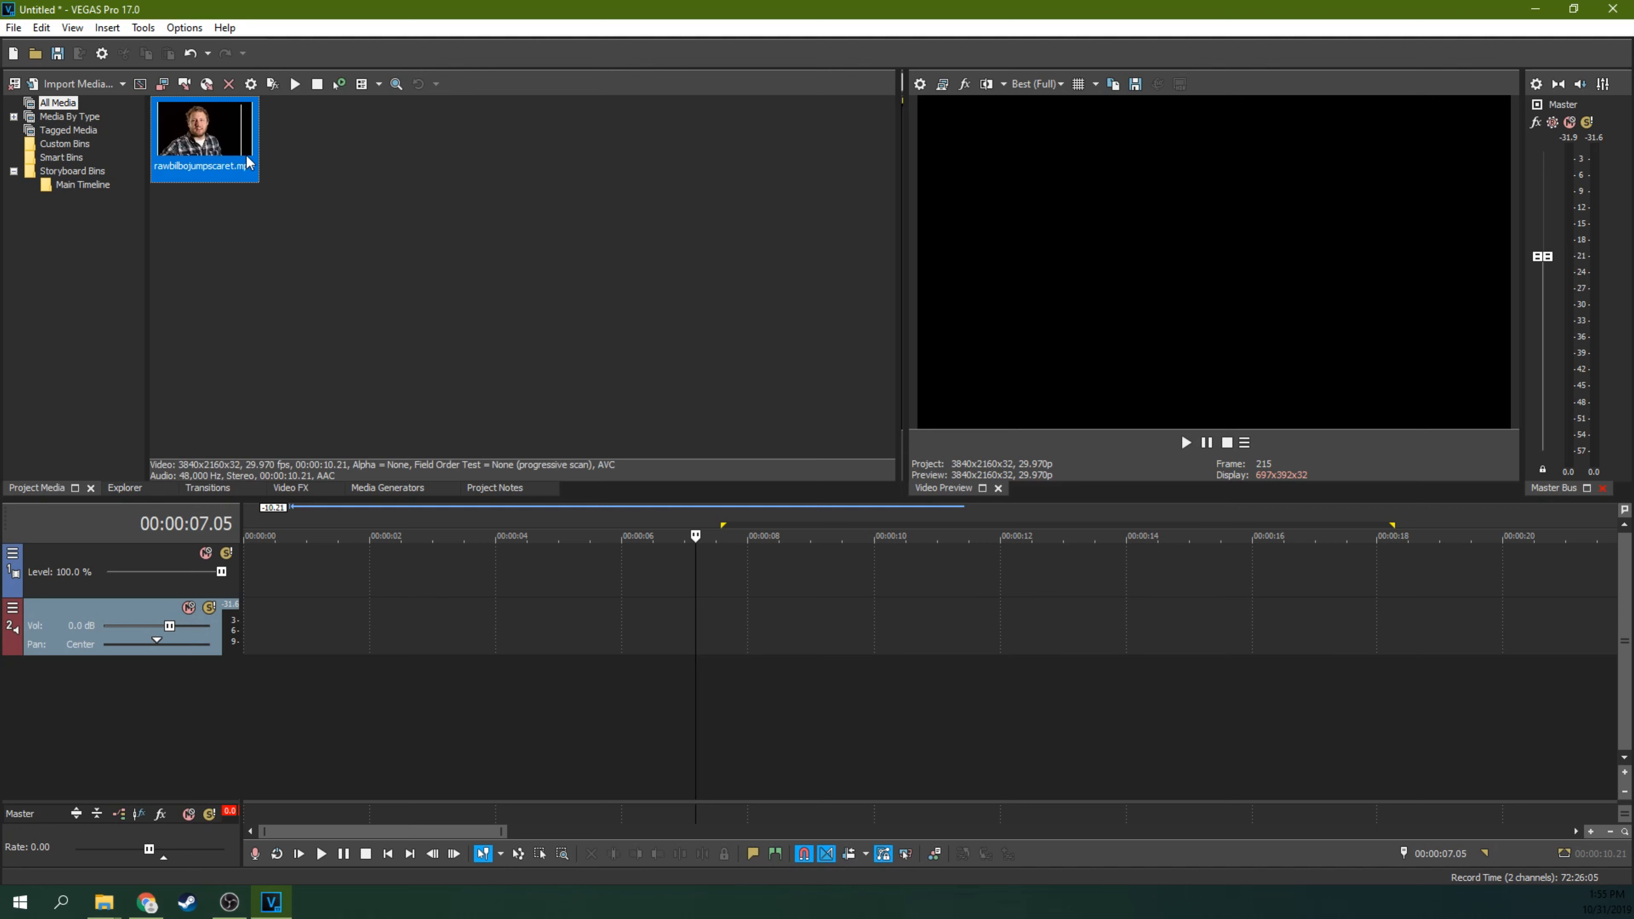
Step: Place the rawbilbojumpscaret.mp4 clip on the timeline, starting at about two seconds
left_click_drag(336, 418, 394, 579)
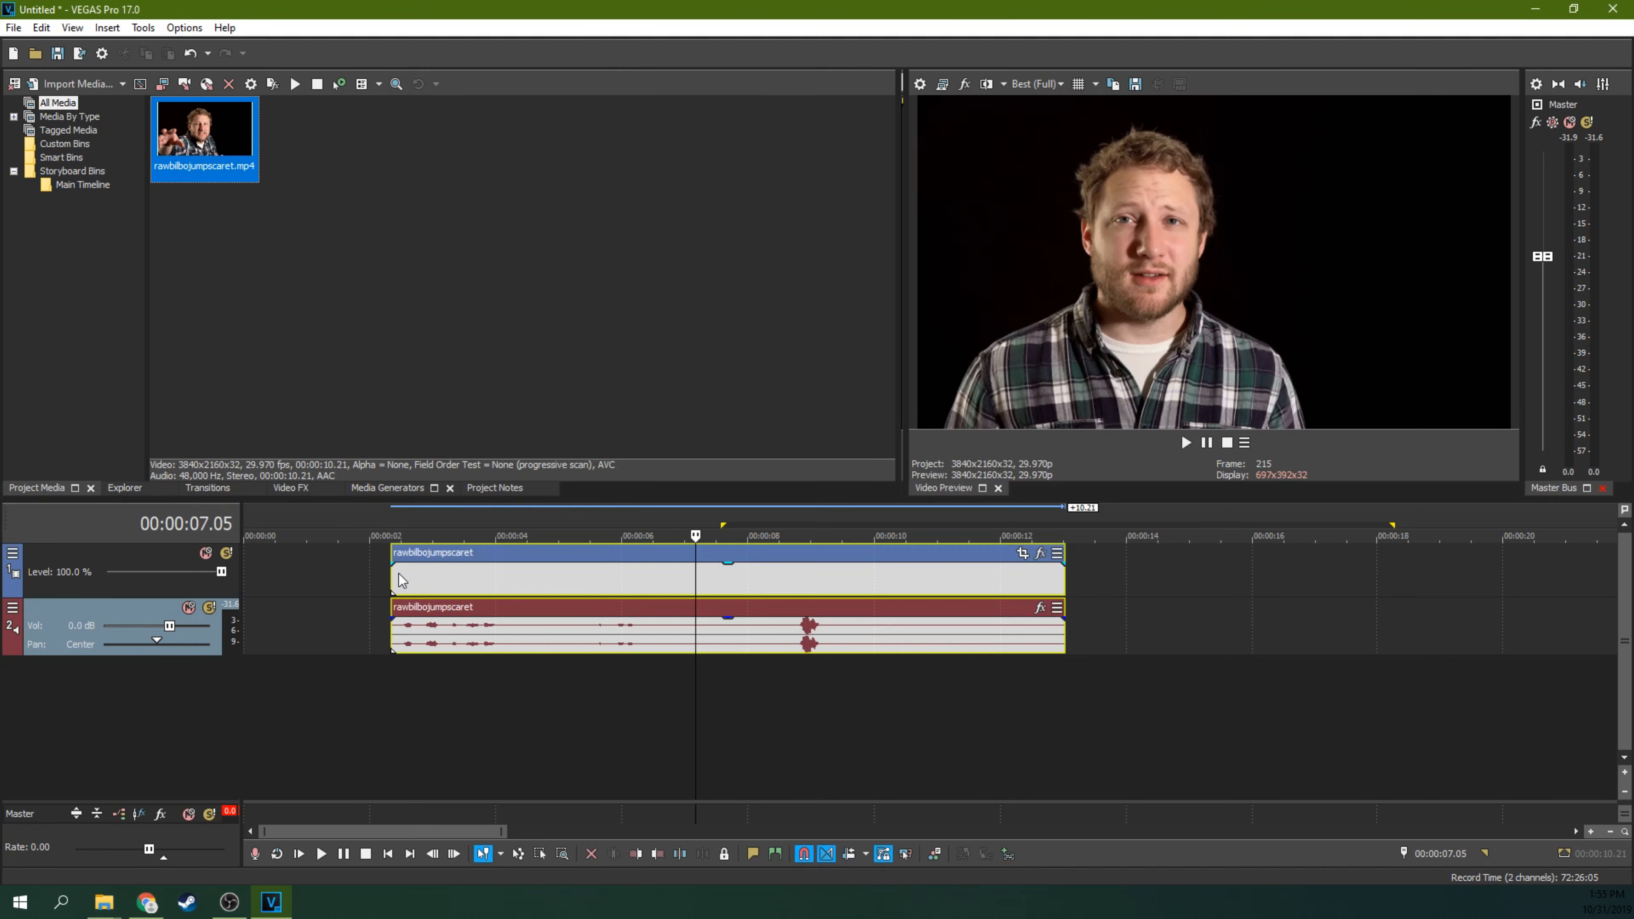
left_click(719, 588)
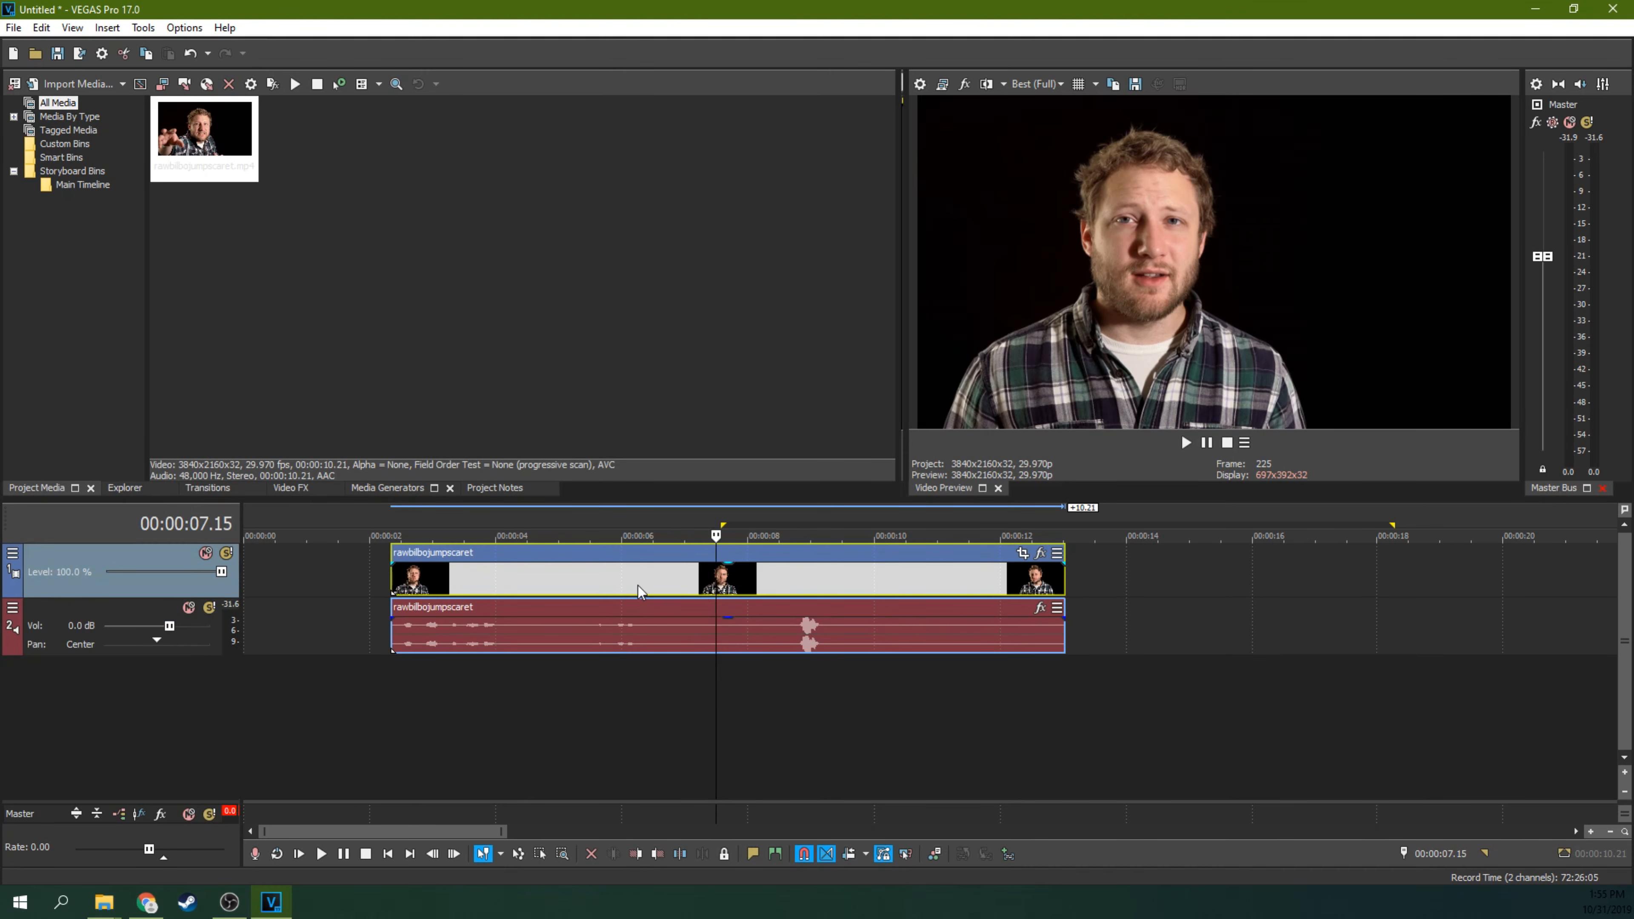
Step: Play through the clip and review the lunge moment around the loud spike in the audio
key("space")
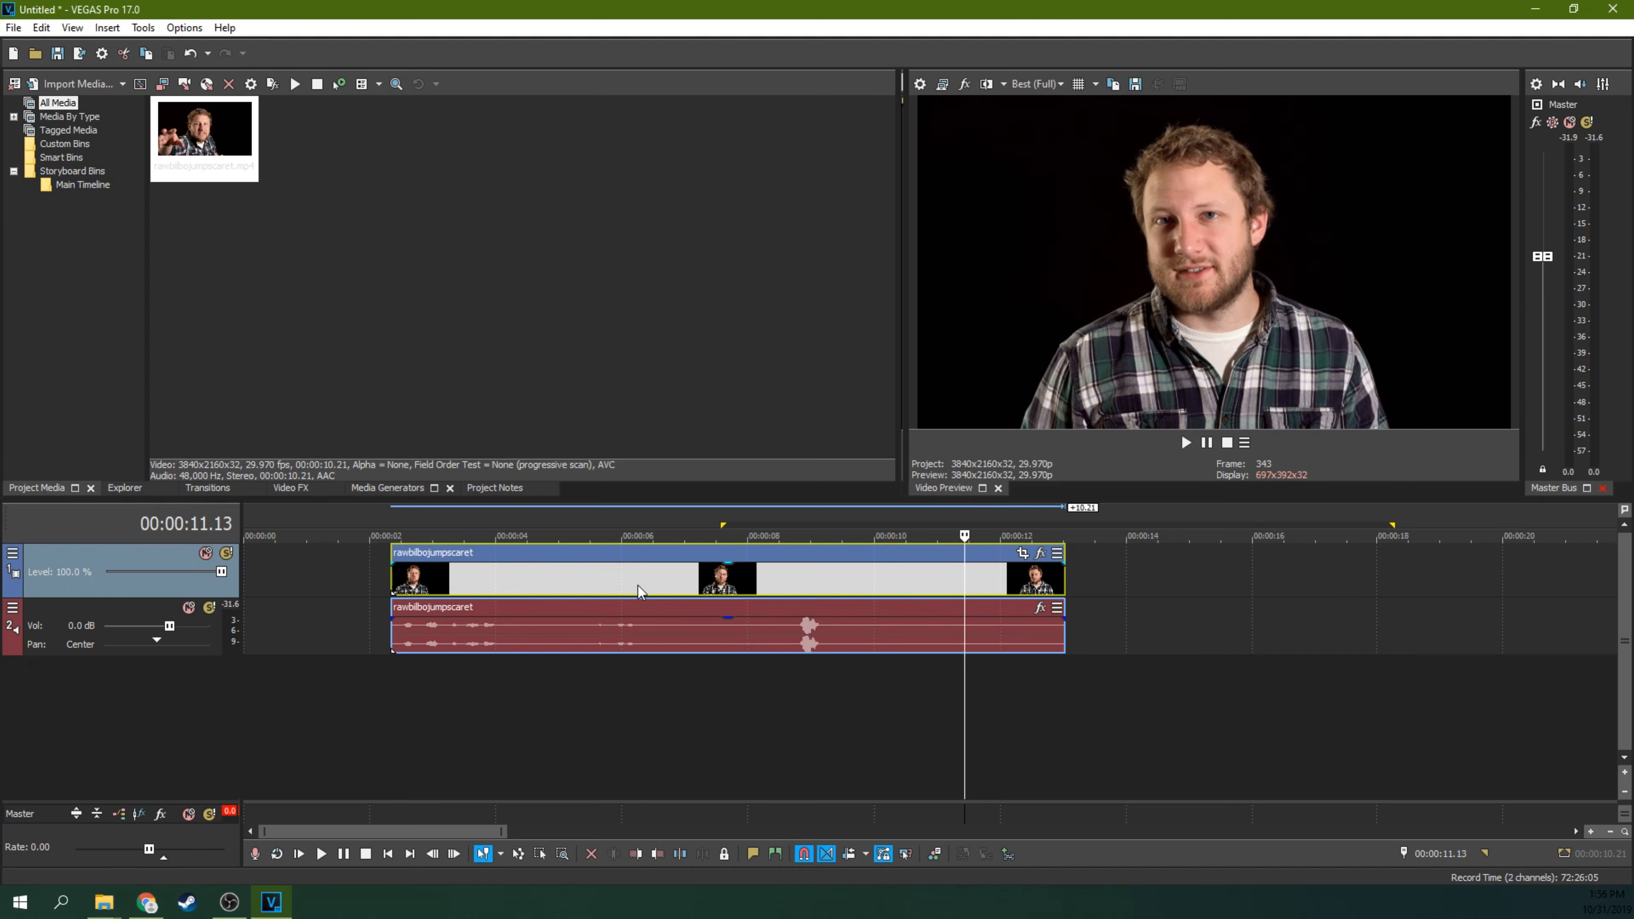
left_click(489, 587)
left_click(473, 581)
key("space")
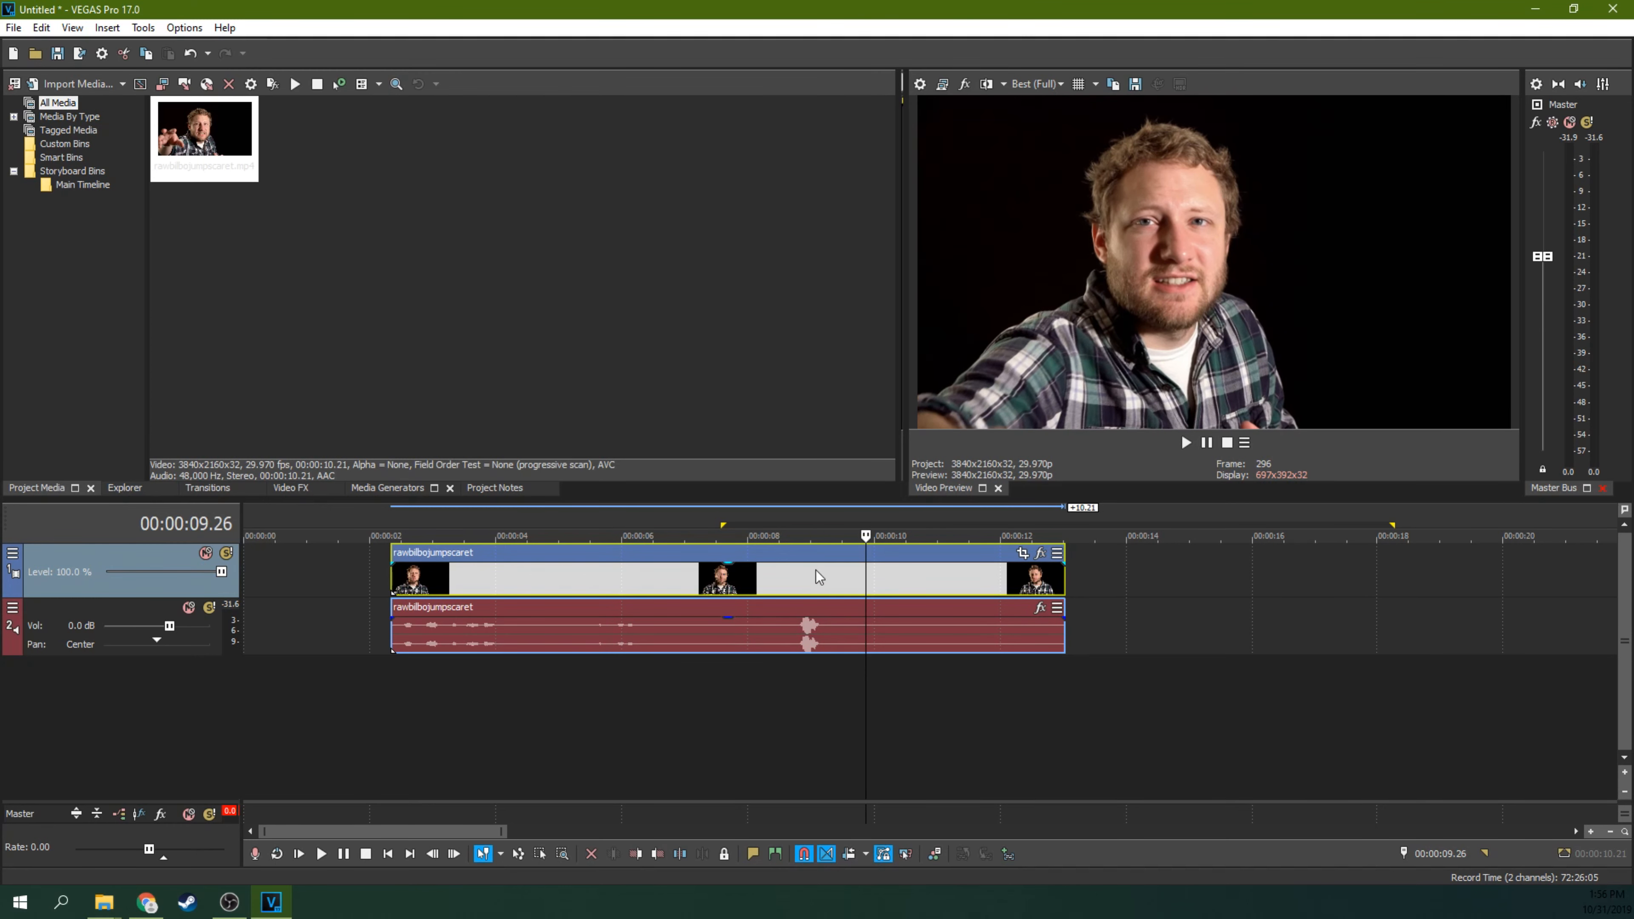
left_click(795, 535)
left_click_drag(795, 535, 803, 534)
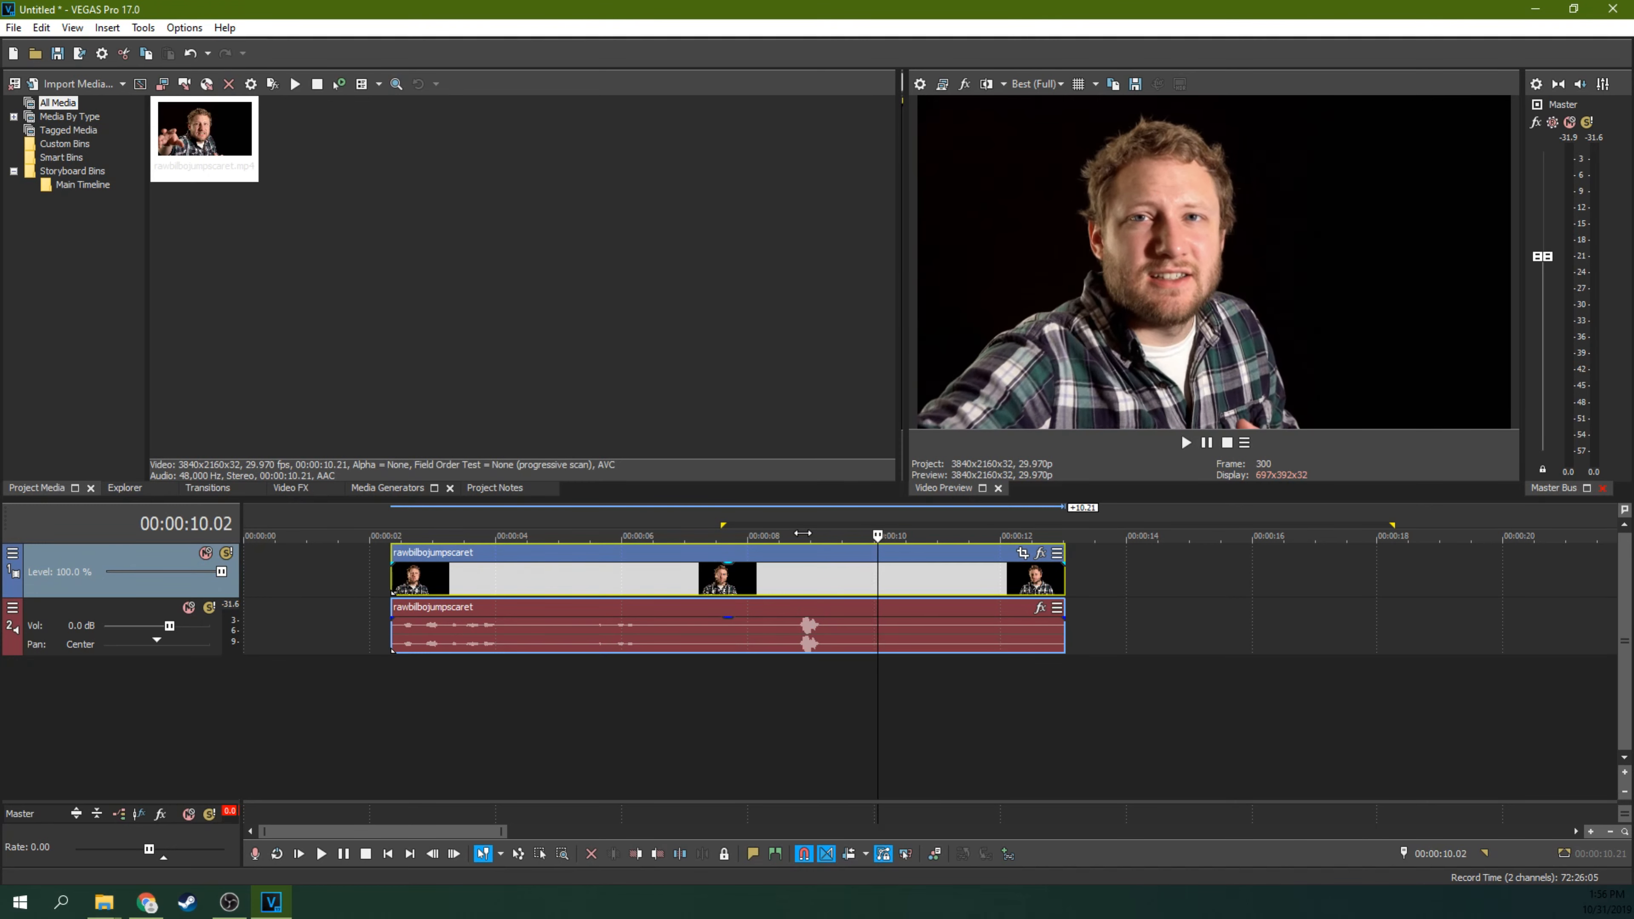
key("Return")
left_click(791, 535)
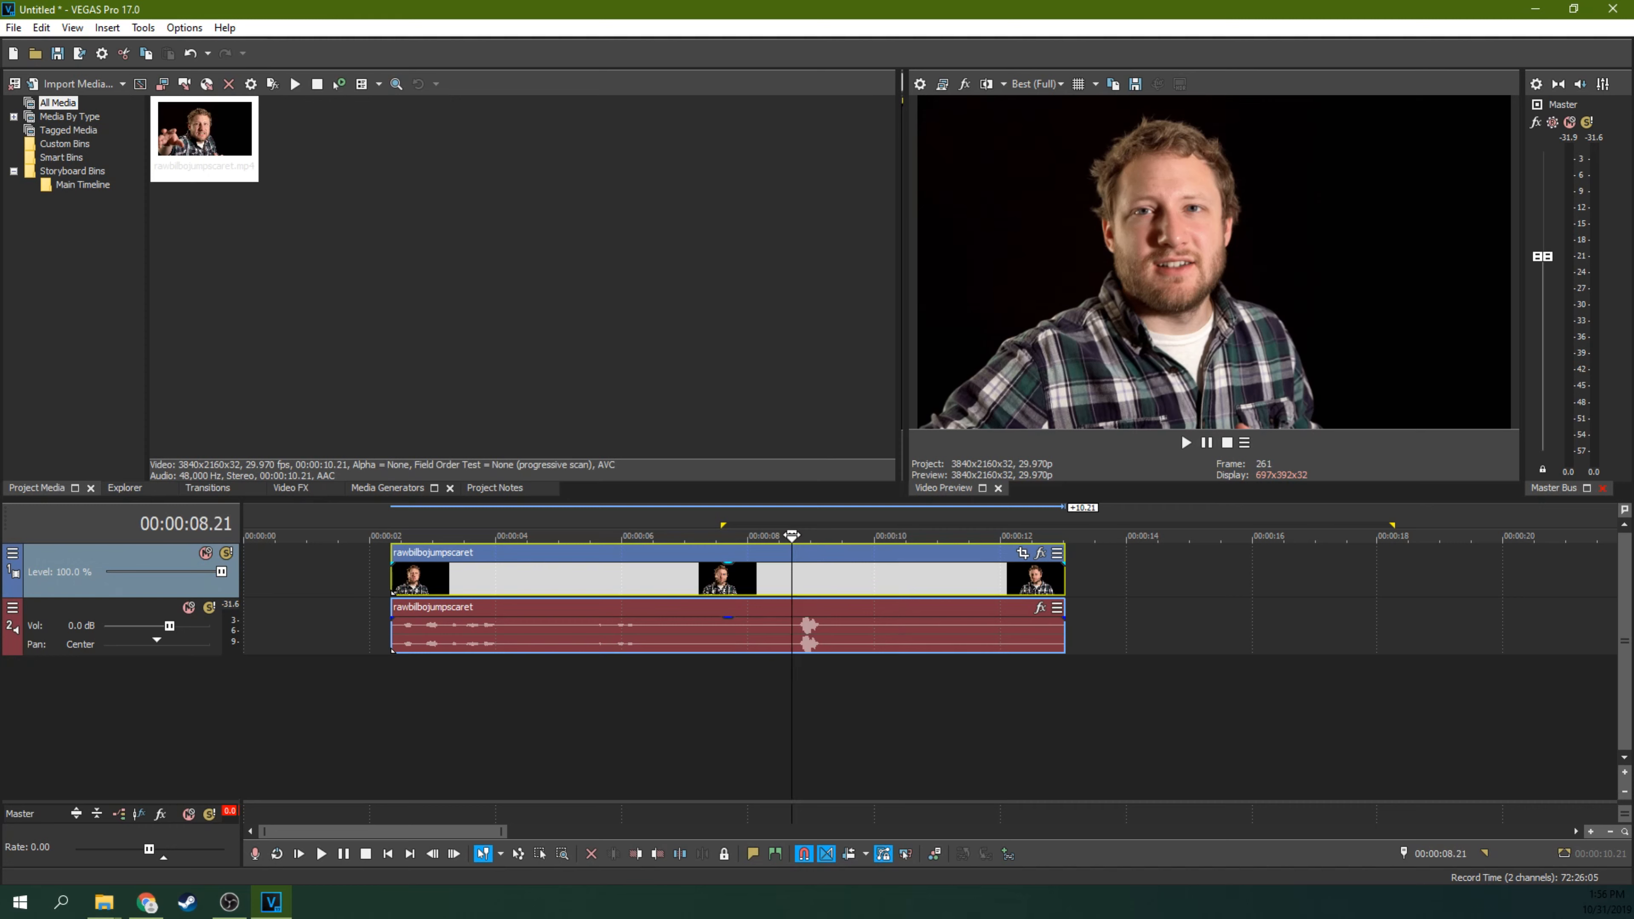
key("space")
key("Return")
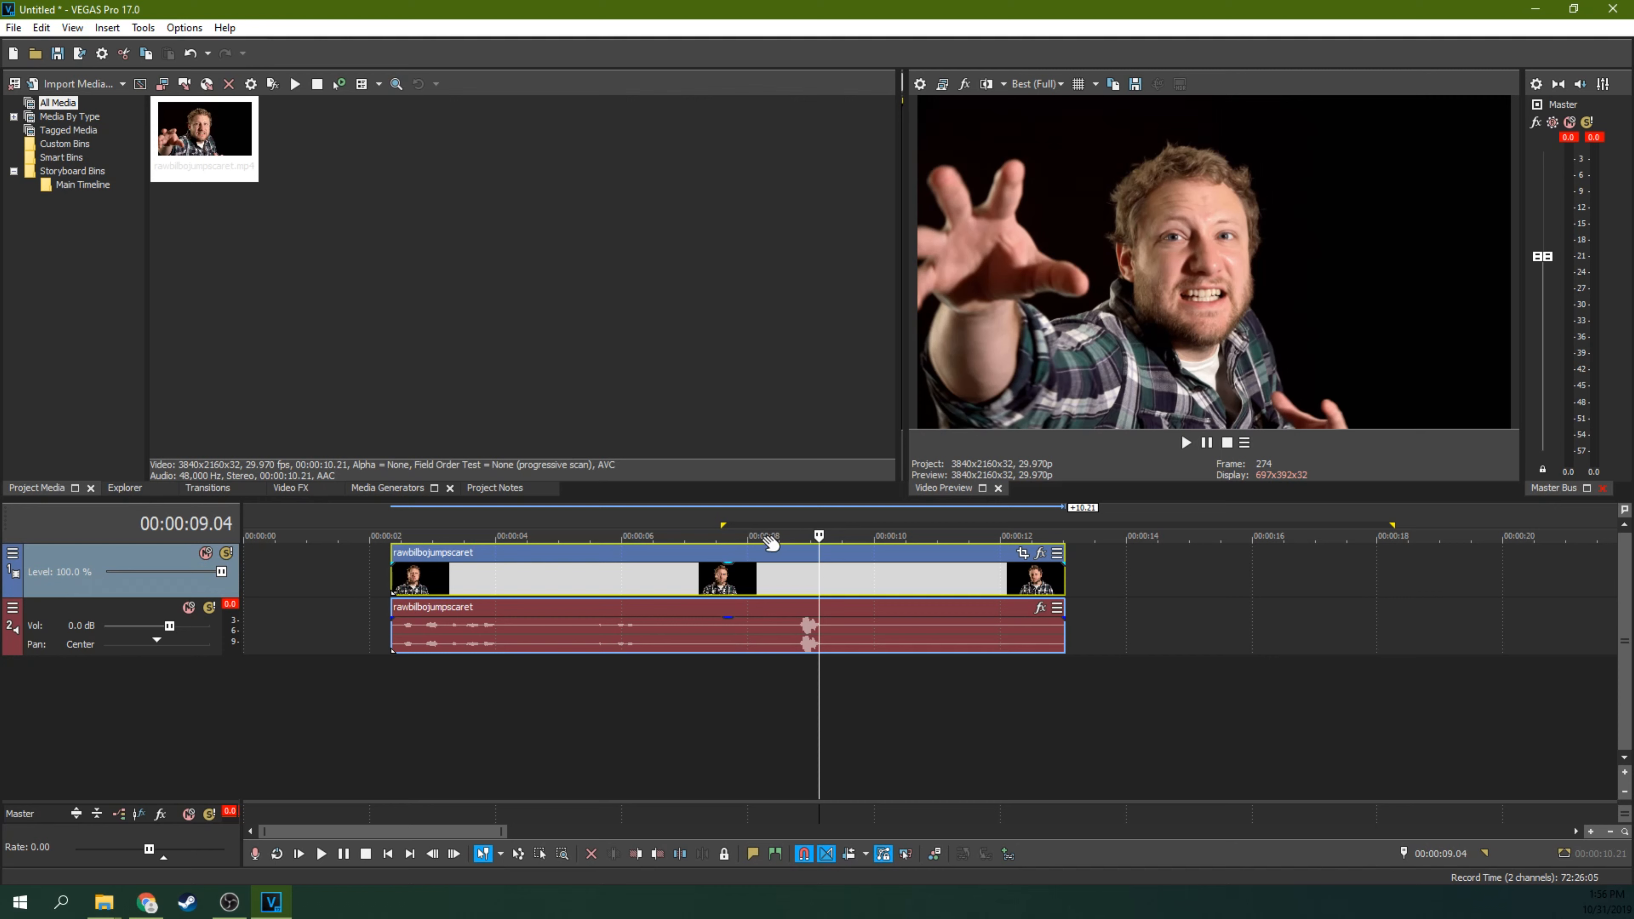
left_click(677, 530)
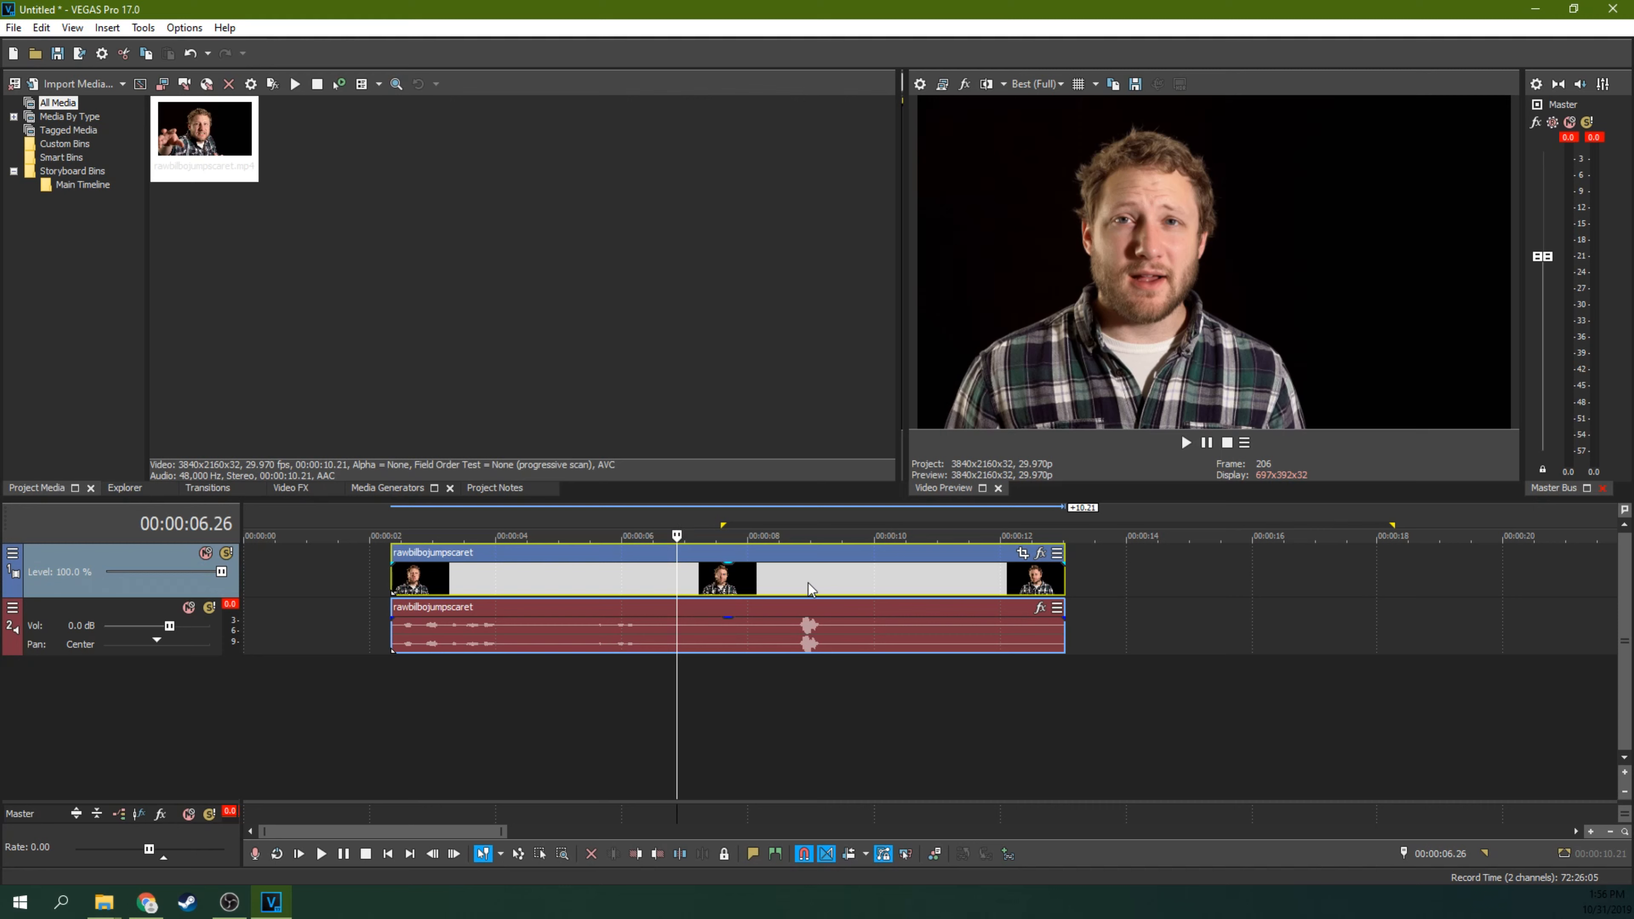
Step: Move the video clip with its audio to the very start of the timeline
left_click(759, 579)
left_click(790, 579)
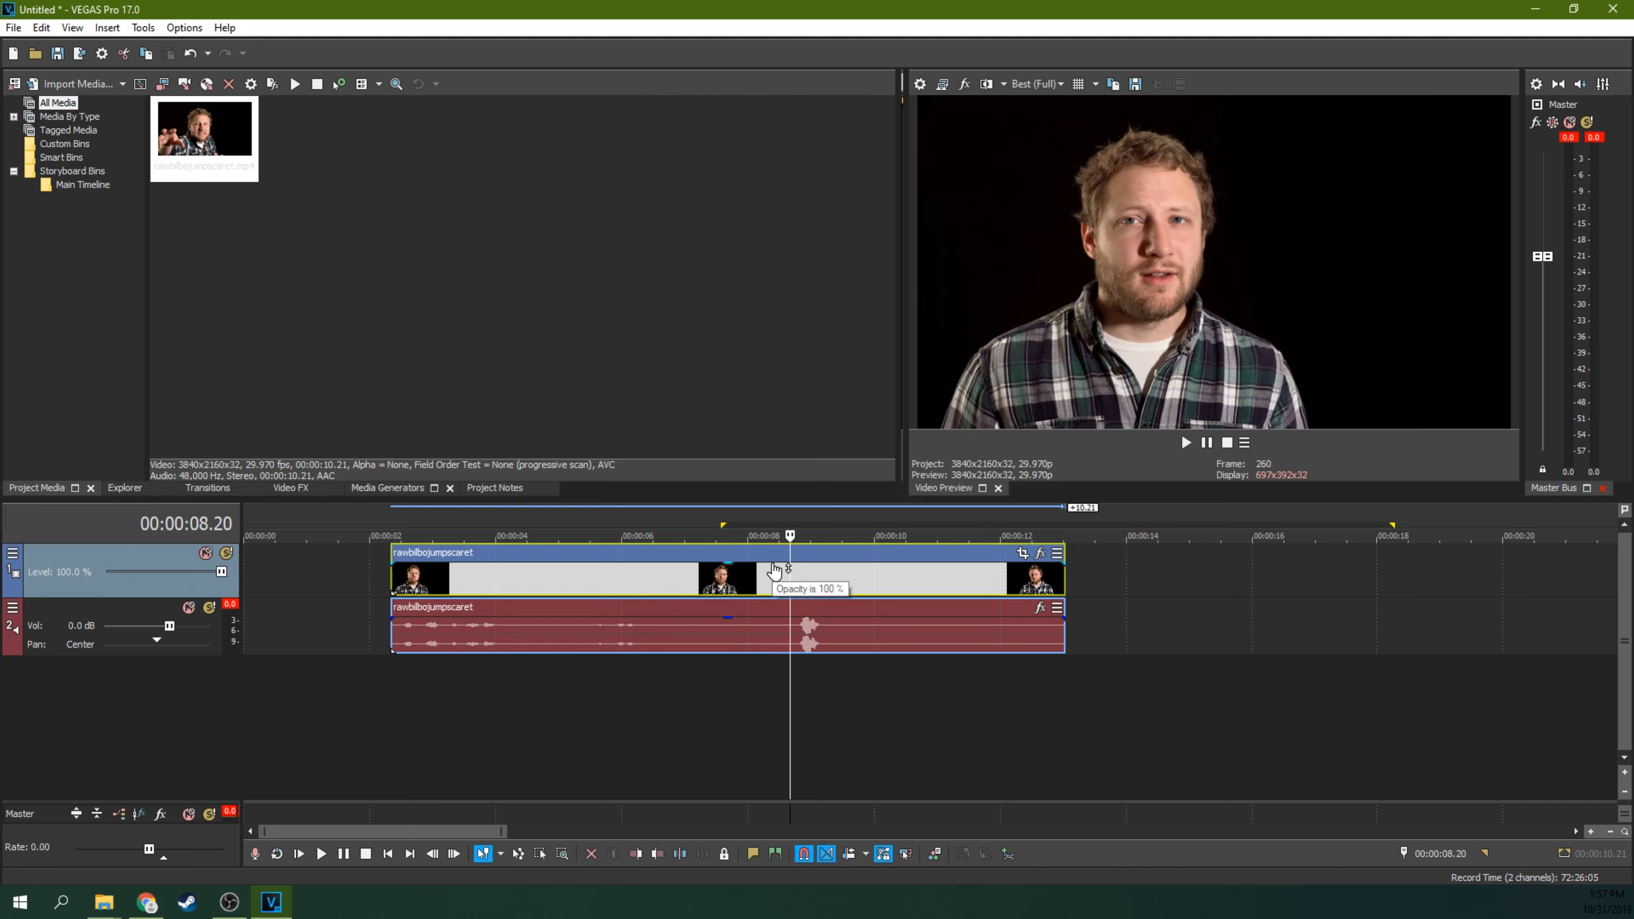
left_click_drag(740, 558, 558, 554)
Step: Split the clip at 00:00:06.16, where the lunge and the loud sound begin
left_click(578, 525)
left_click(623, 559)
left_click(645, 570)
scroll(645, 570, "up", 4)
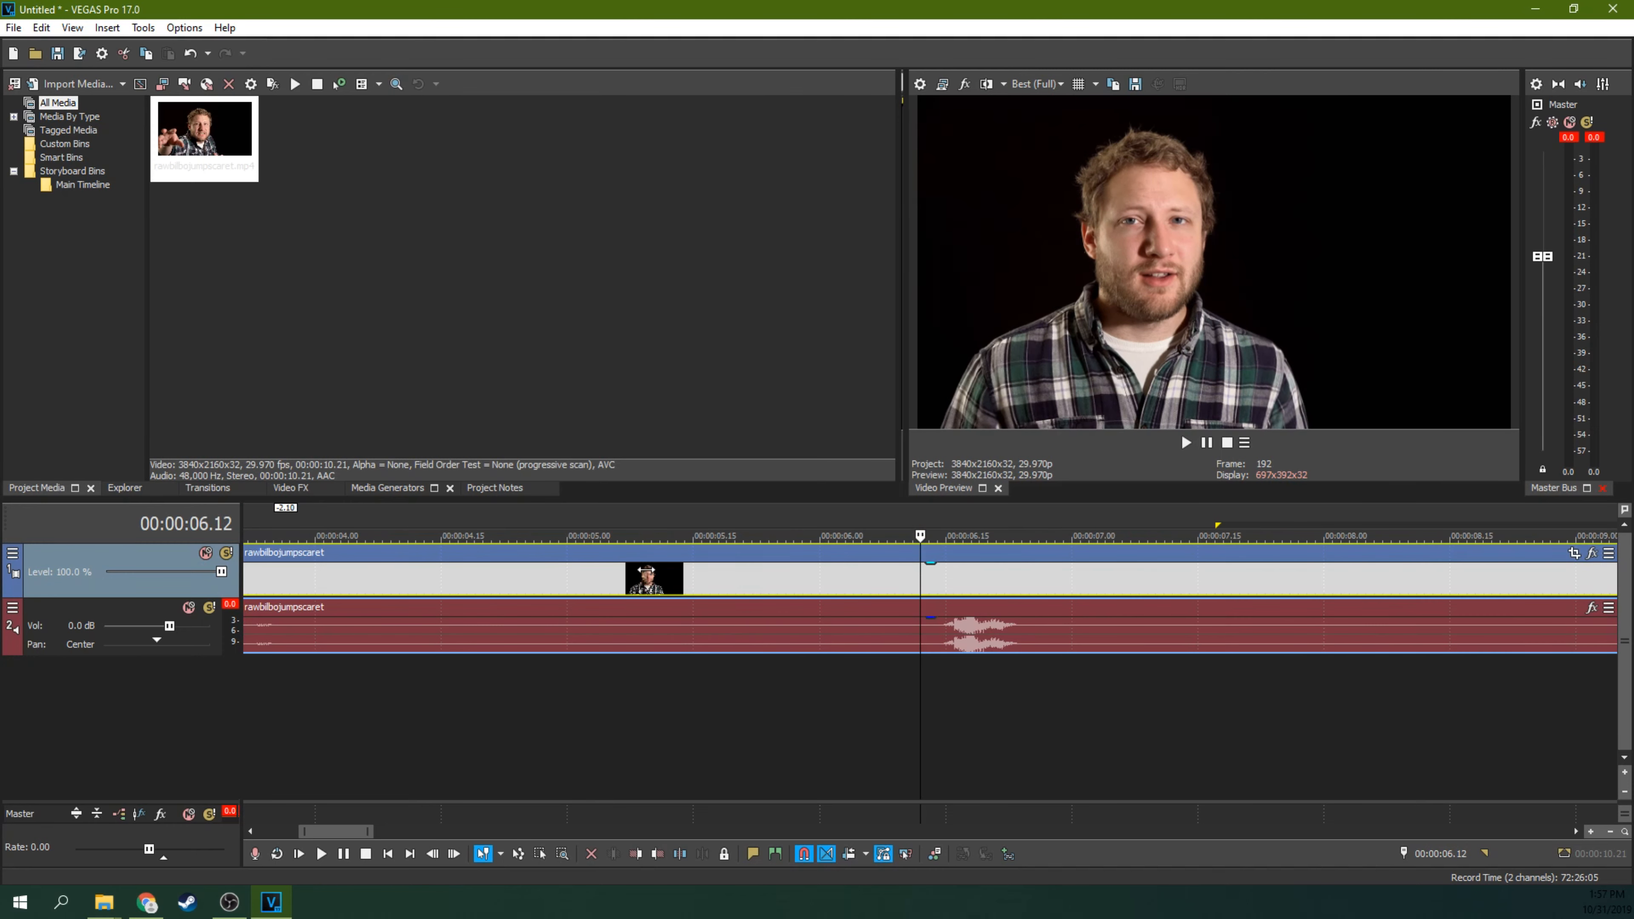
scroll(645, 570, "down", 3)
left_click(928, 579)
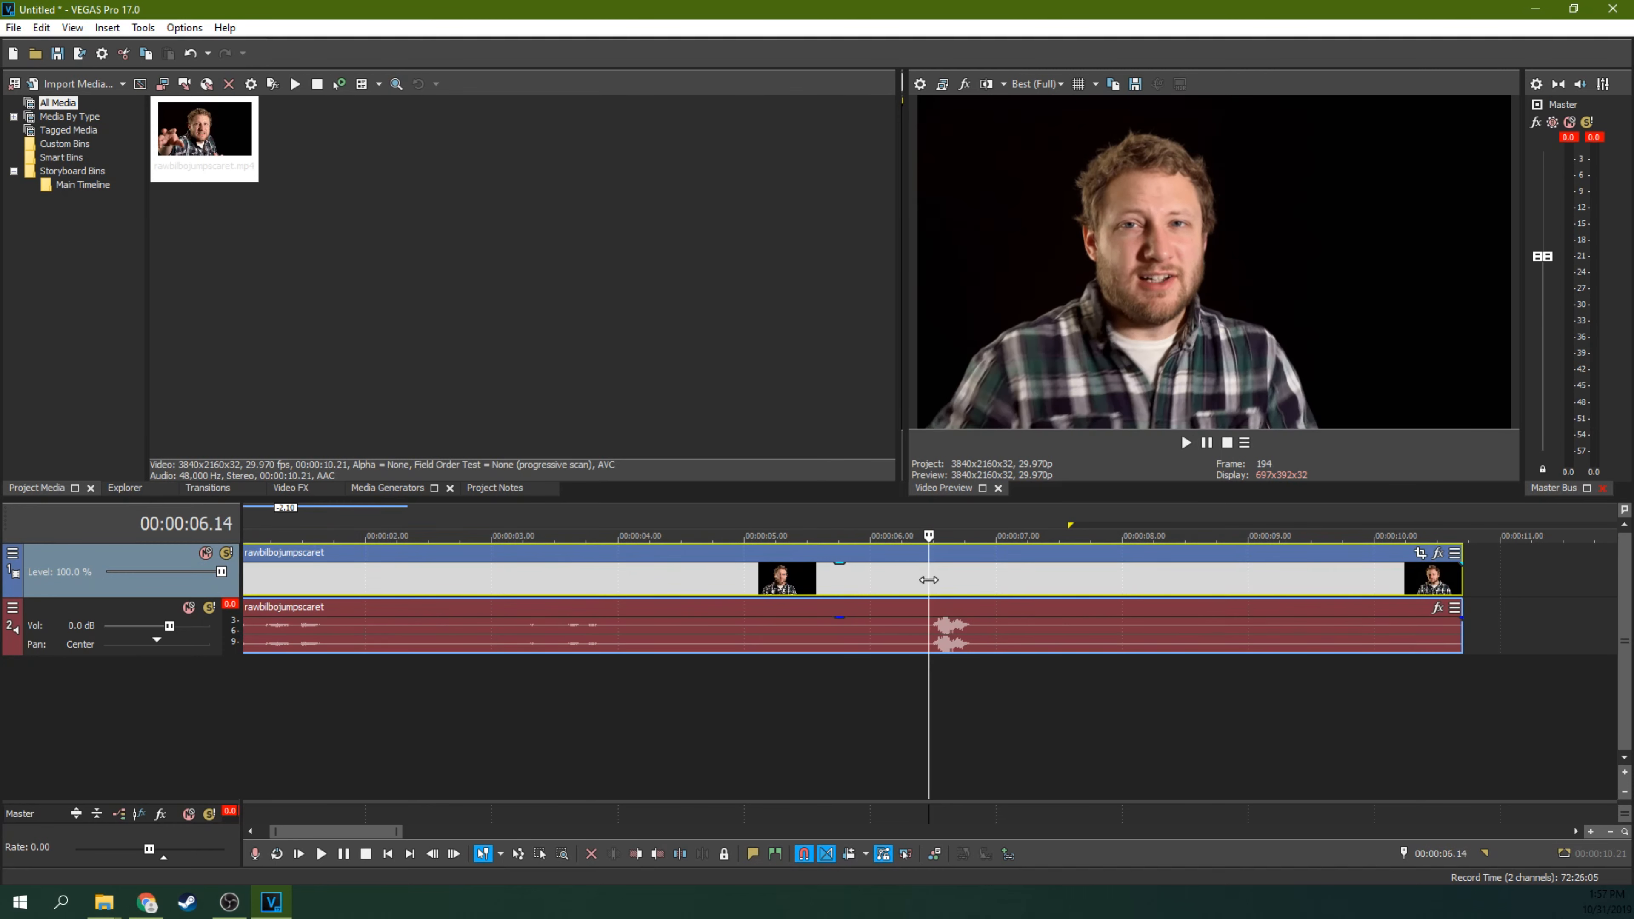
key("Right")
key("Right")
key("Right")
key("Right")
key("Right")
key("Right")
key("Right")
key("Right")
key("Right")
key("Up")
key("Left")
key("Left")
key("Left")
key("Left")
key("Left")
key("Left")
key("Left")
key("Left")
key("Left")
key("Down")
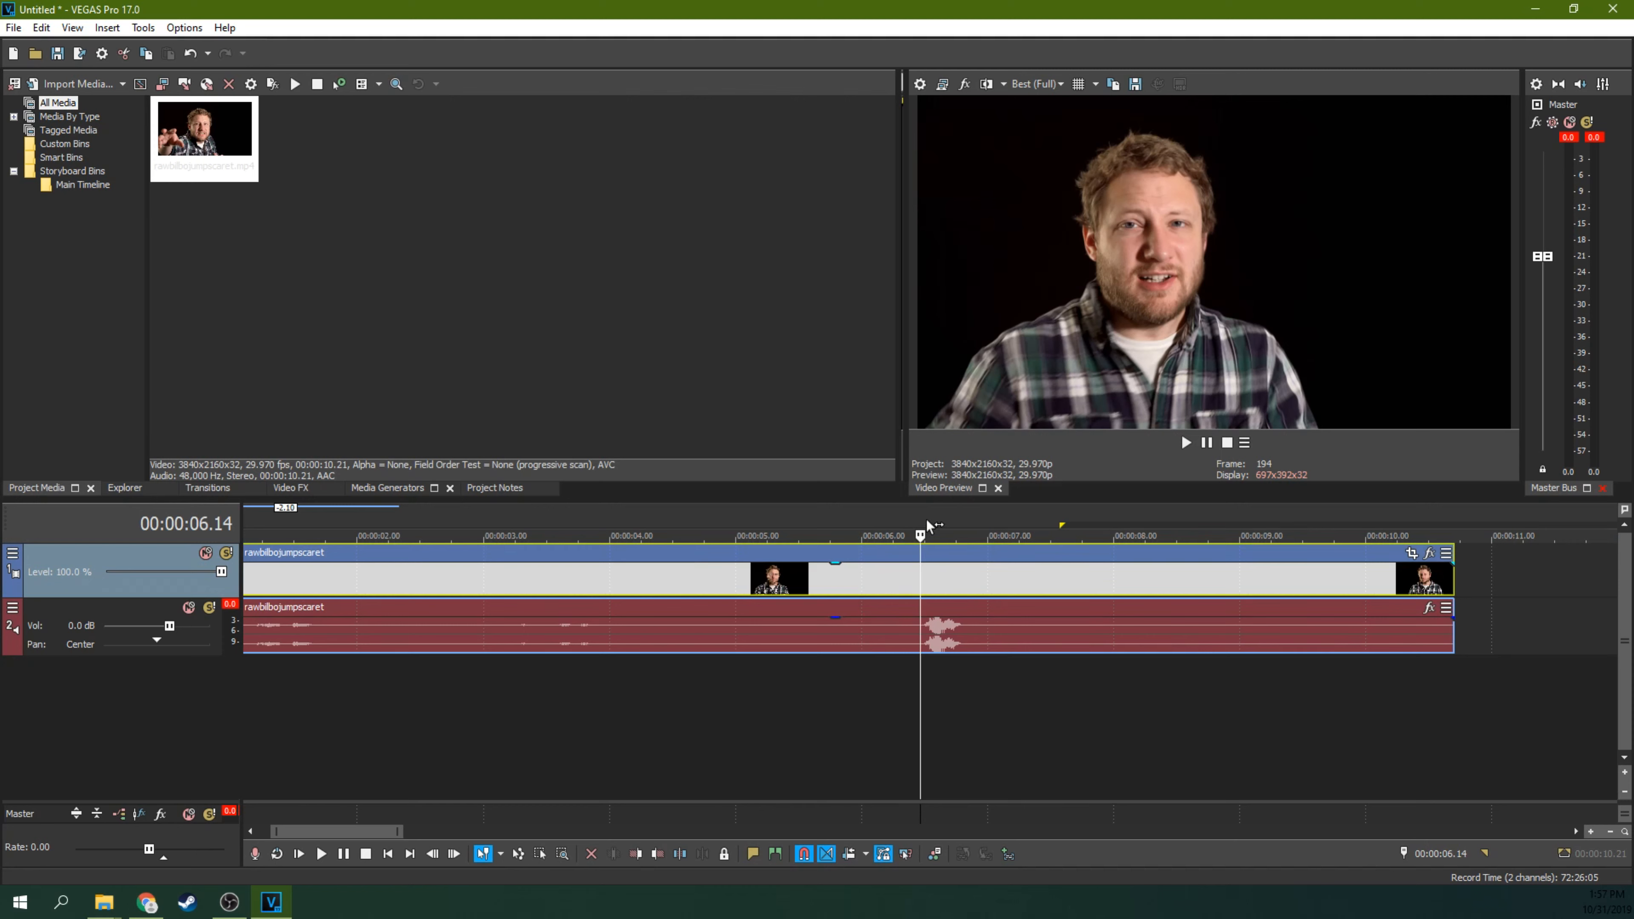
key("Right")
key("Right")
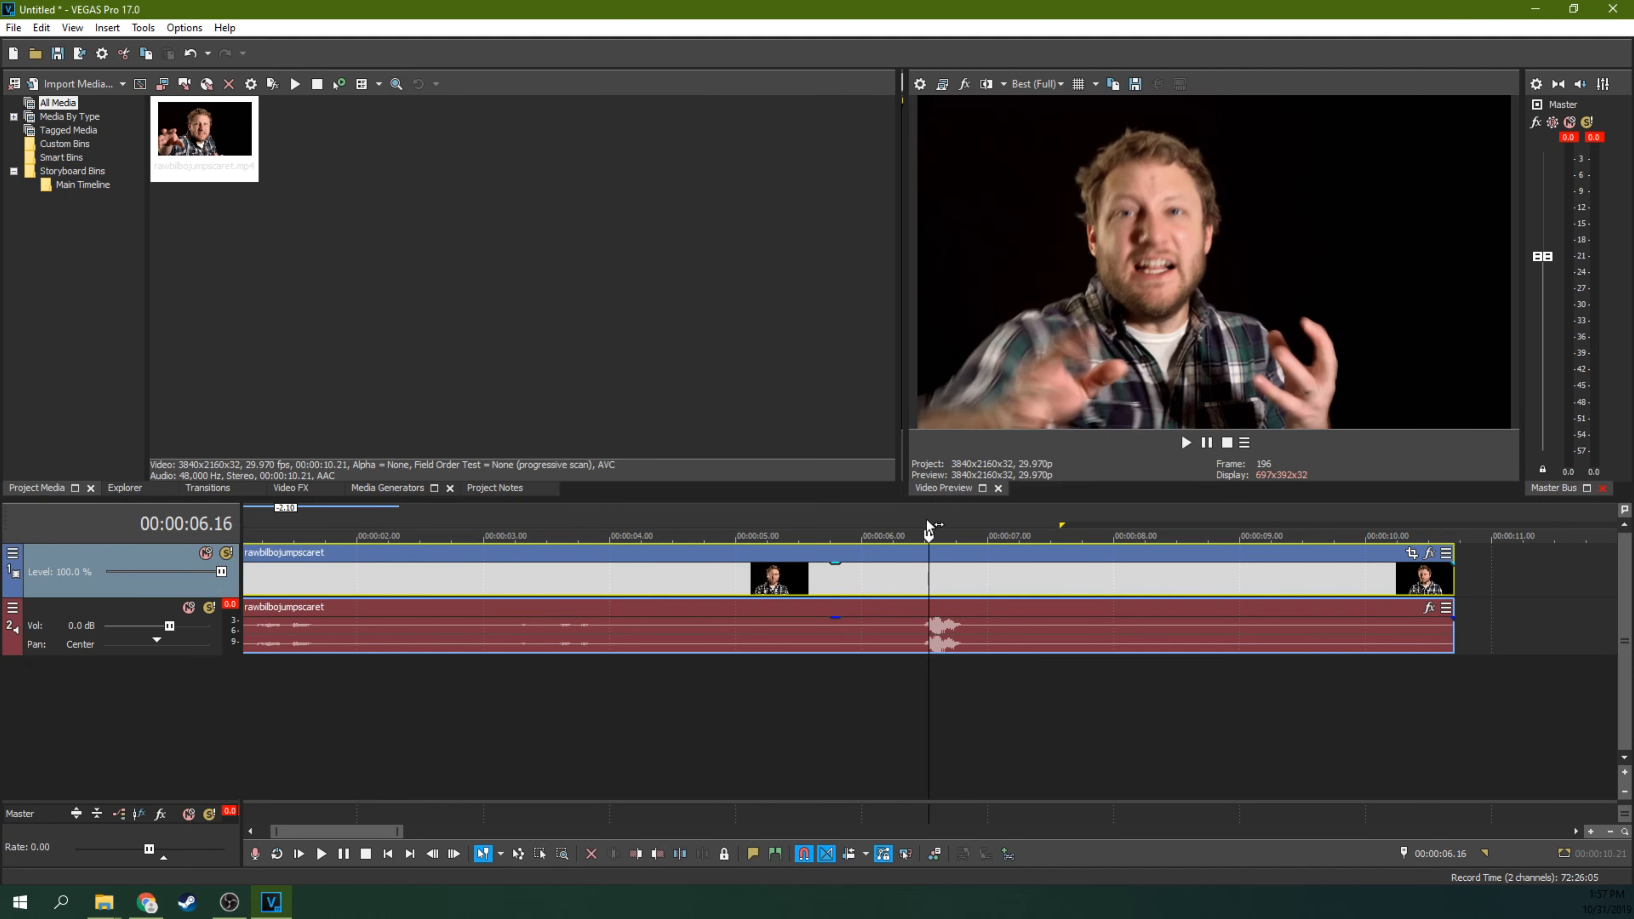
key("Right")
key("Right")
key("Left")
key("Left")
key("Left")
scroll(926, 520, "up", 4)
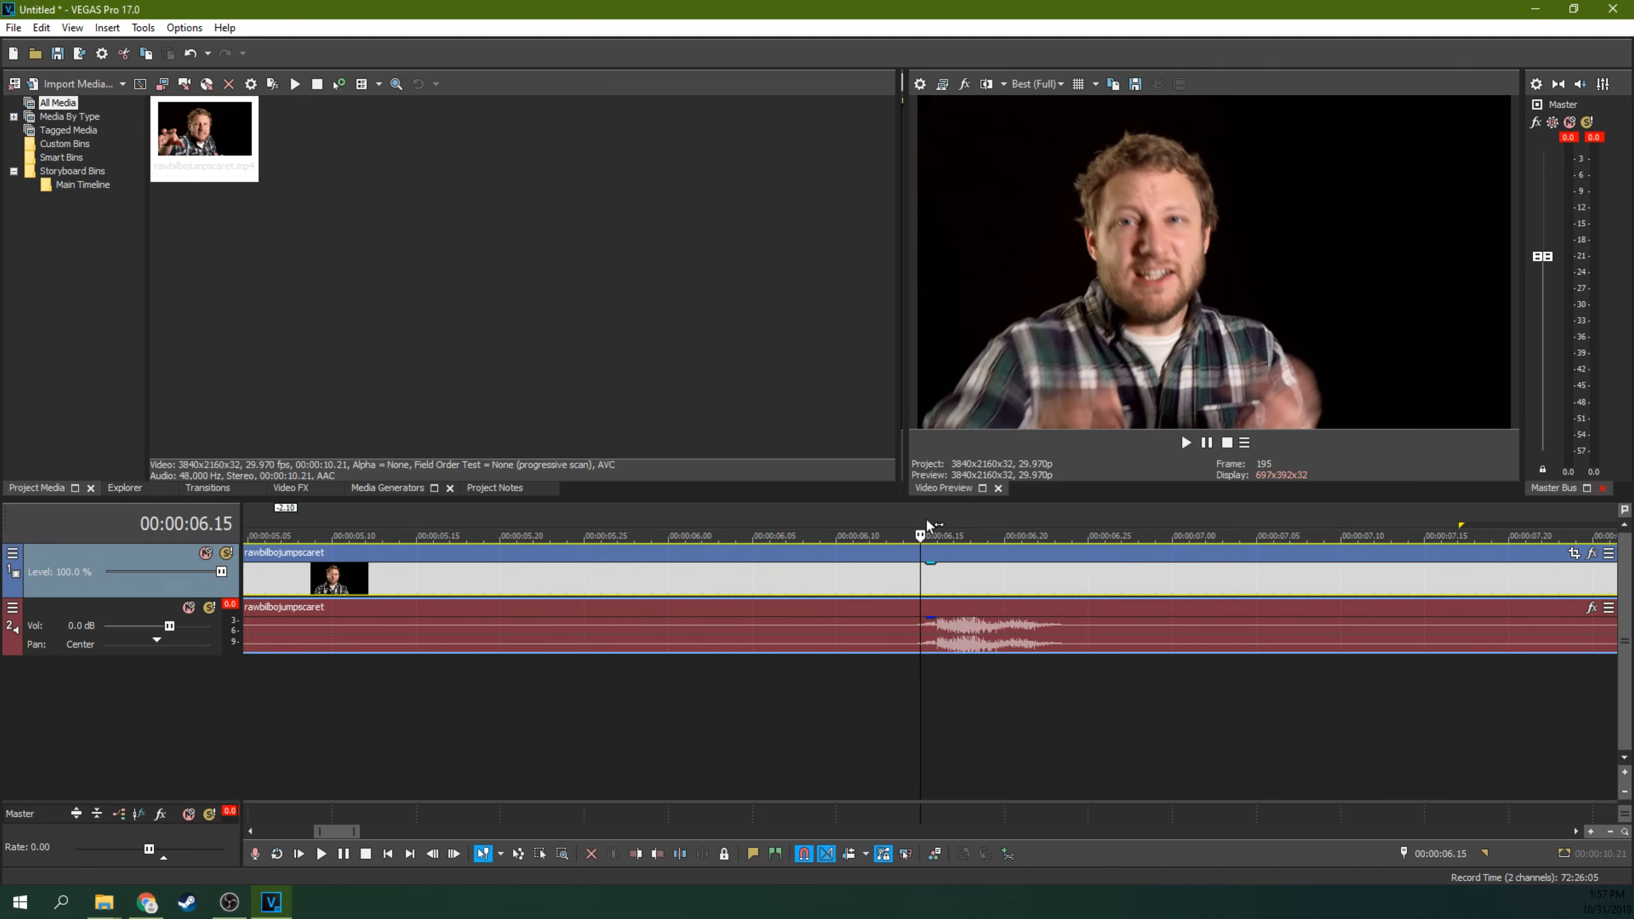
key("Left")
key("Right")
key("Right")
key("Right")
key("Left")
key("Left")
key("Right")
key("Left")
key("Right")
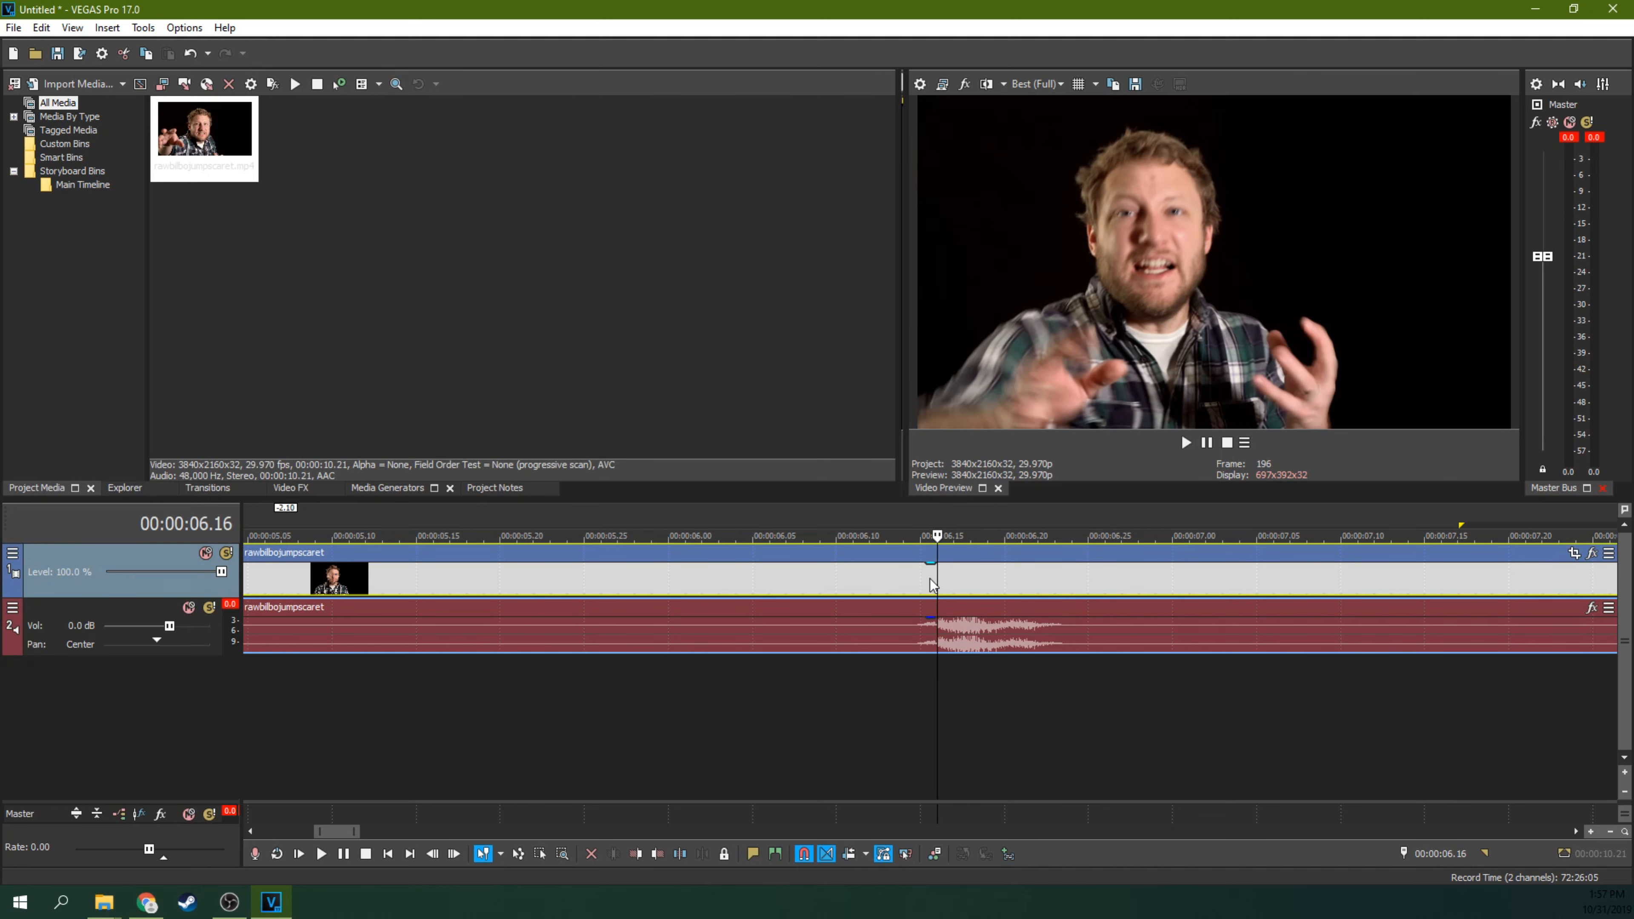
key("s")
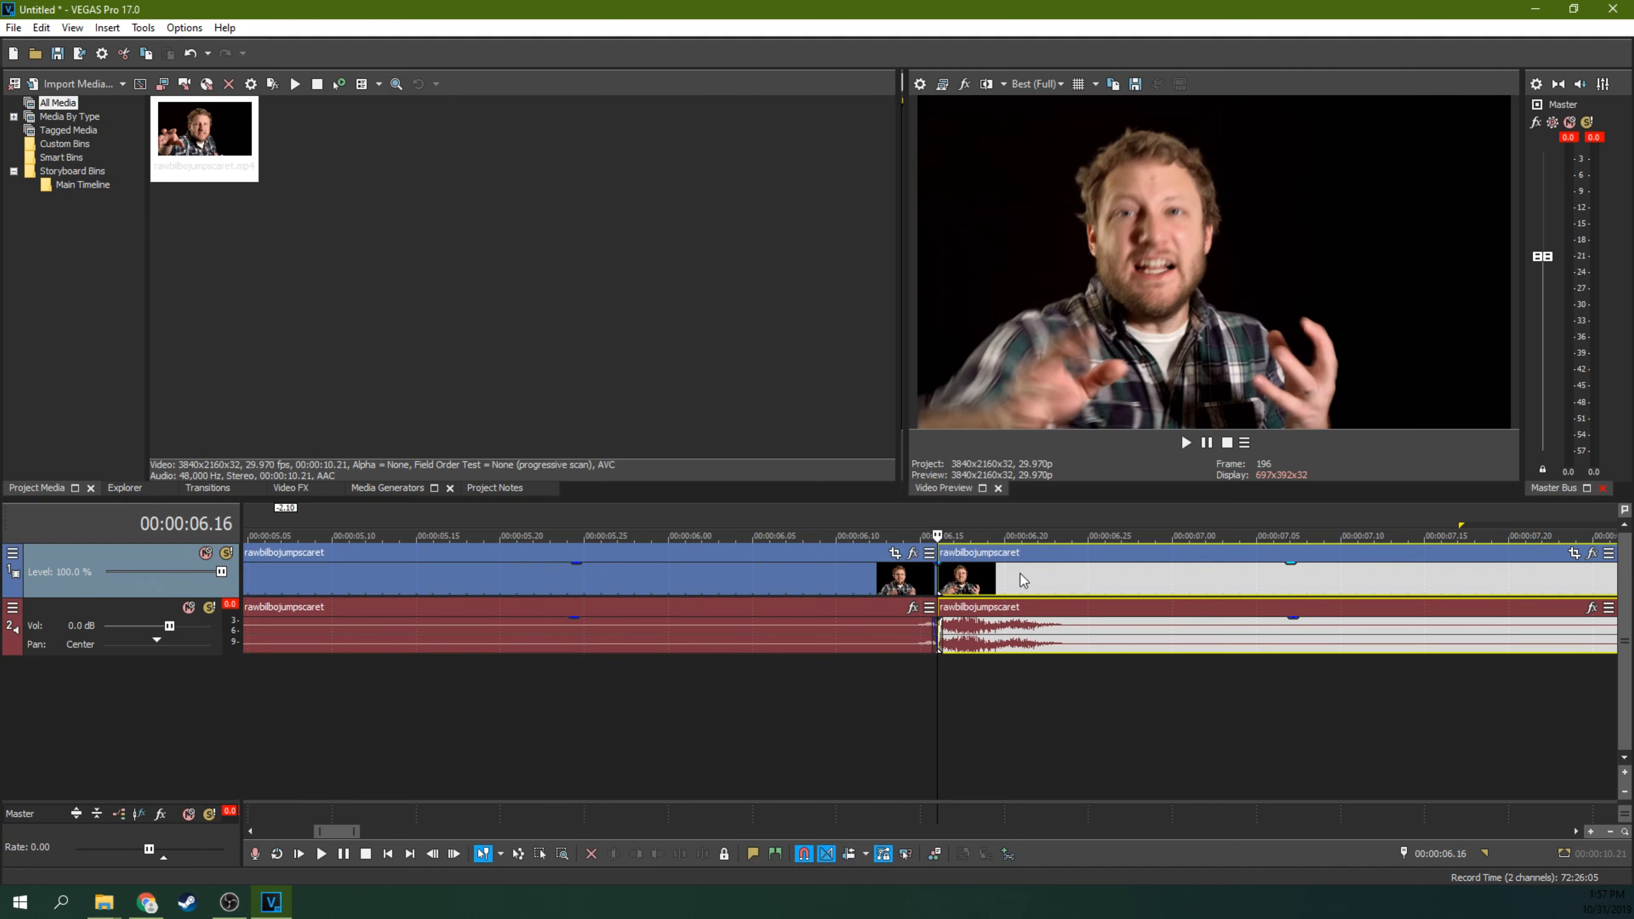
Step: Split the remaining clip at 00:00:06.26, just after the loud sound, to isolate the short jump-scare section
key("Right")
key("Right")
key("Right")
key("Right")
key("Right")
key("Right")
key("Right")
key("Right")
key("Right")
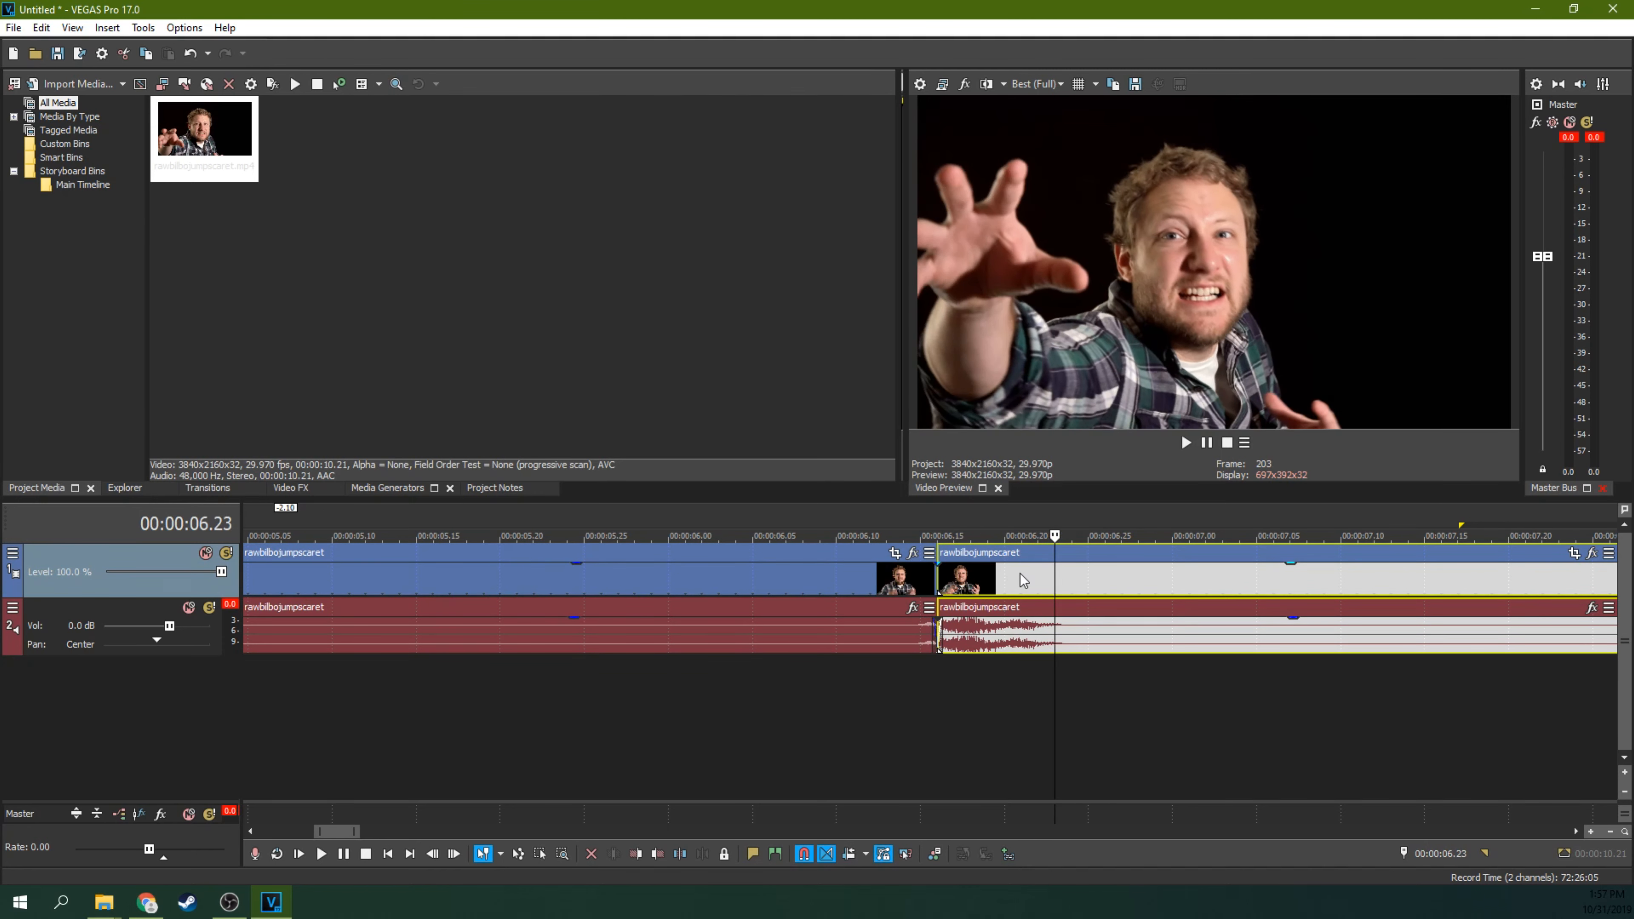
key("Right")
key("Right")
key("Right")
key("Right")
key("Right")
key("Right")
key("Right")
key("Right")
key("Right")
key("Right")
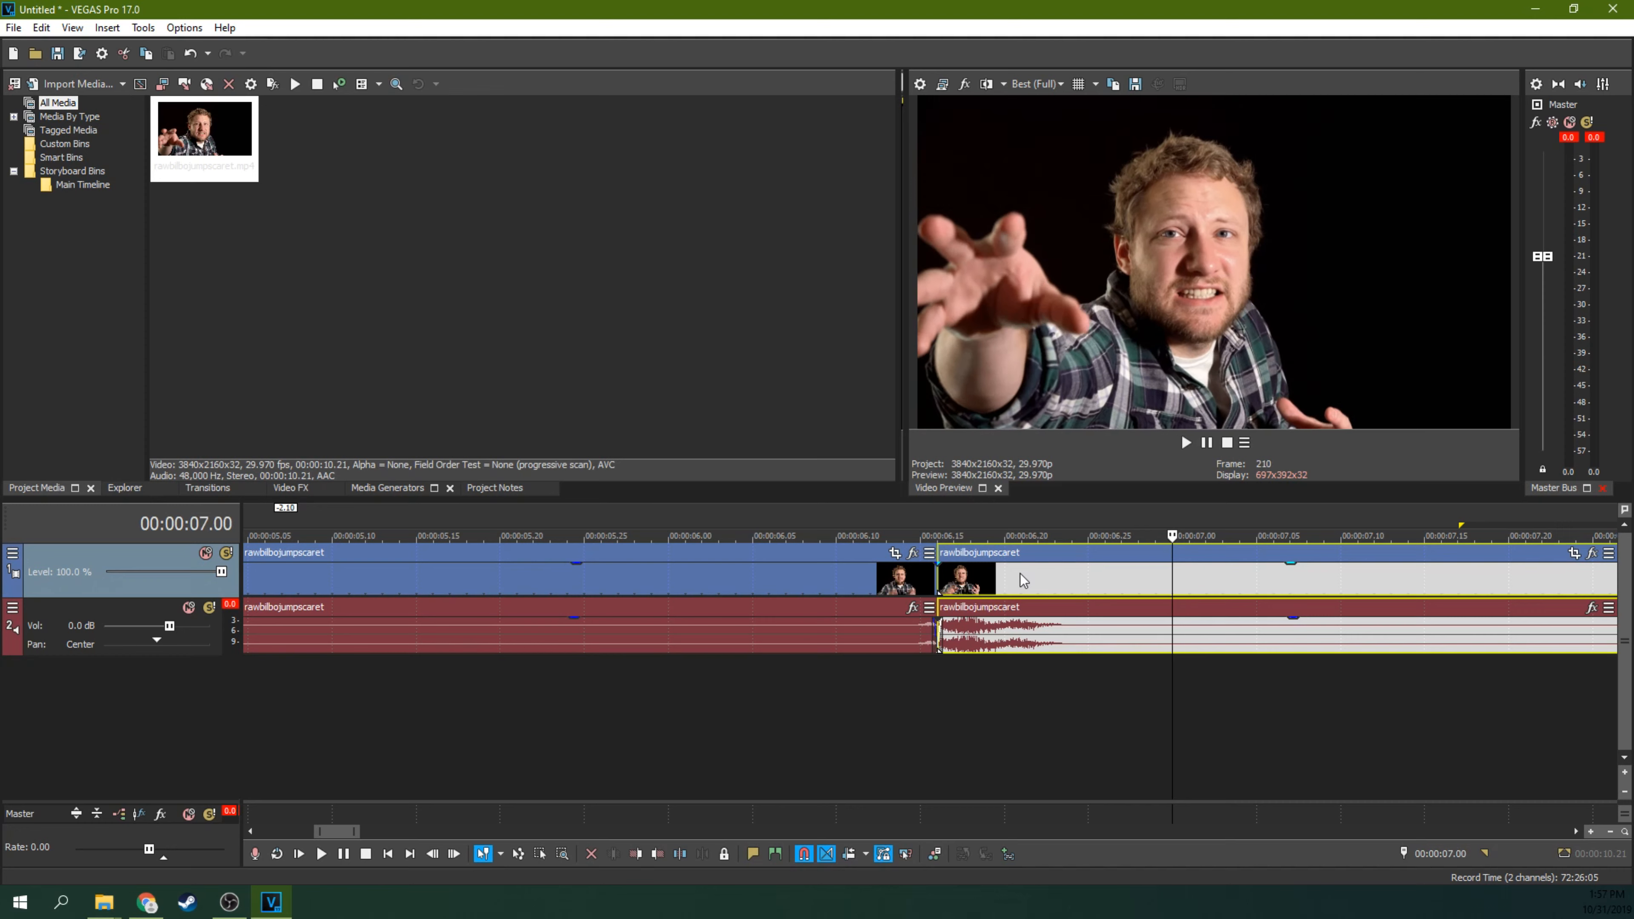
key("Right")
key("Right")
key("Right")
key("Right")
key("Right")
key("Right")
key("Right")
key("Right")
key("Right")
key("Right")
key("Right")
key("Right")
key("Right")
key("Left")
key("Left")
key("Left")
key("Left")
key("Left")
key("Left")
key("Left")
key("Left")
key("Left")
key("Left")
key("Left")
key("Left")
key("Left")
key("Left")
key("Left")
key("Left")
key("Left")
key("Left")
key("Left")
key("Left")
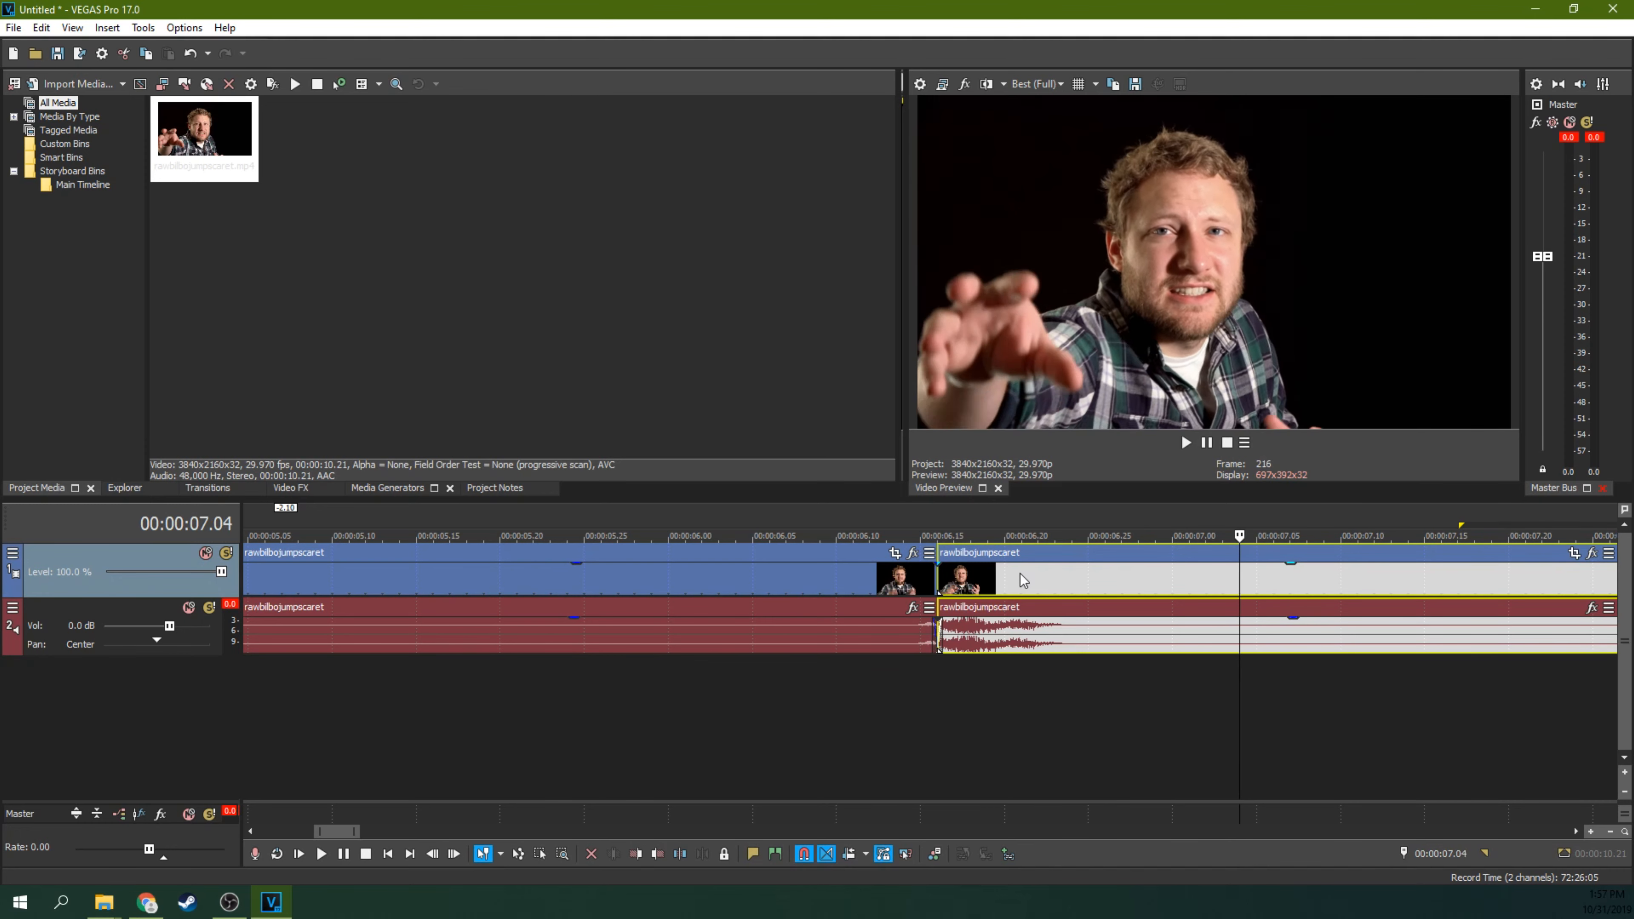
key("Left")
key("Left")
key("Left")
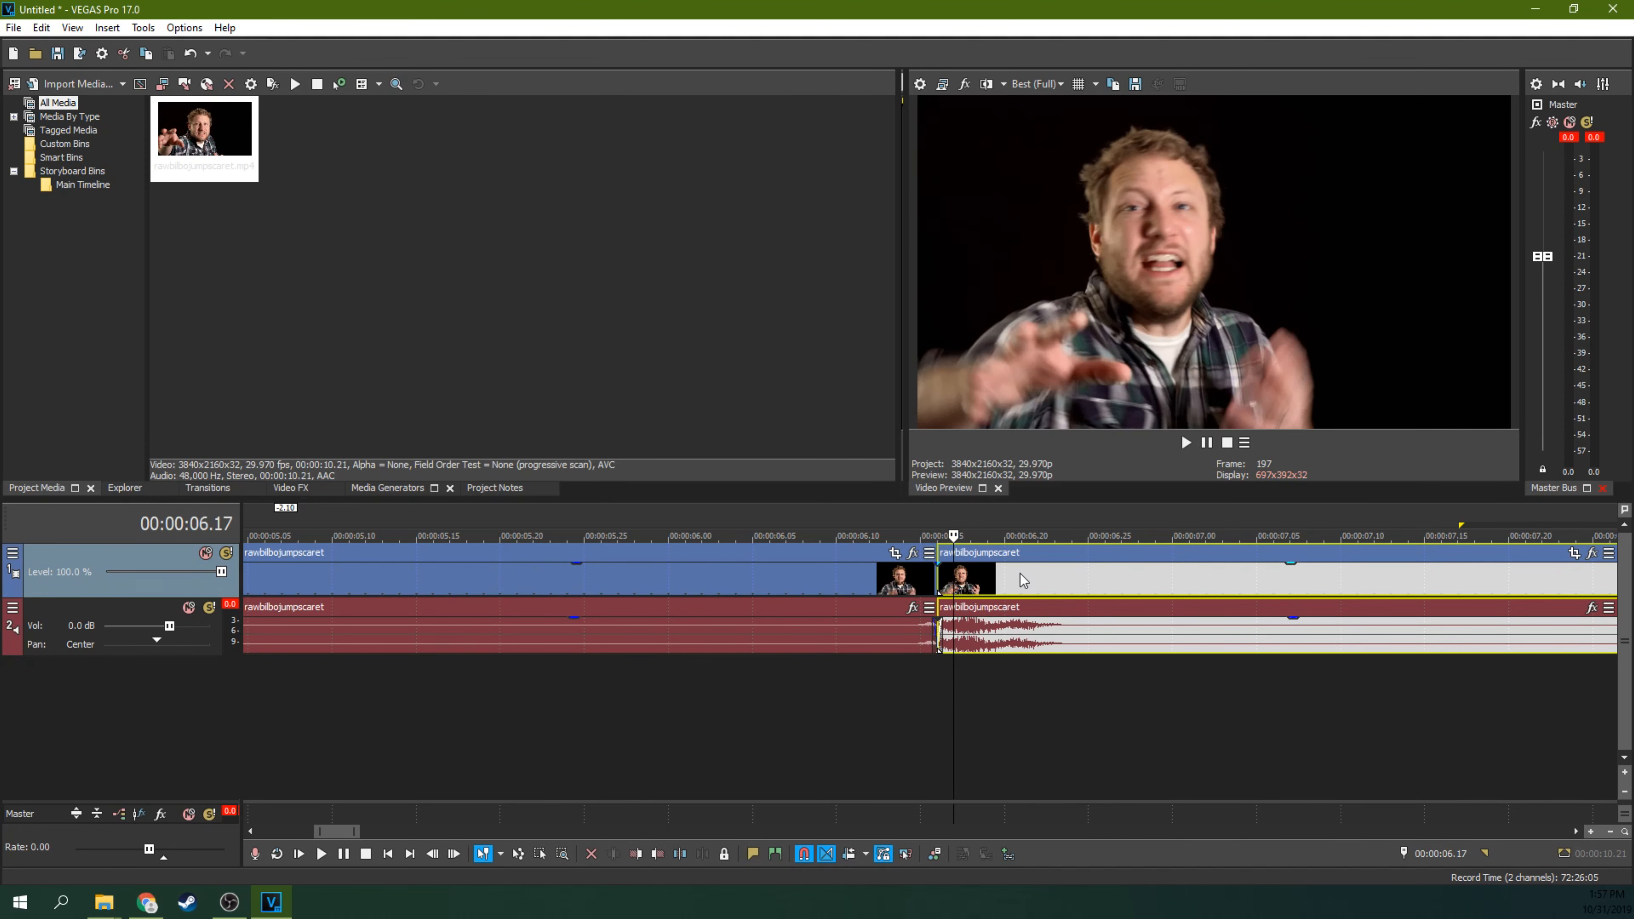
key("Right")
key("Right")
key("Right")
key("Right")
key("Right")
key("Right")
key("Right")
key("Right")
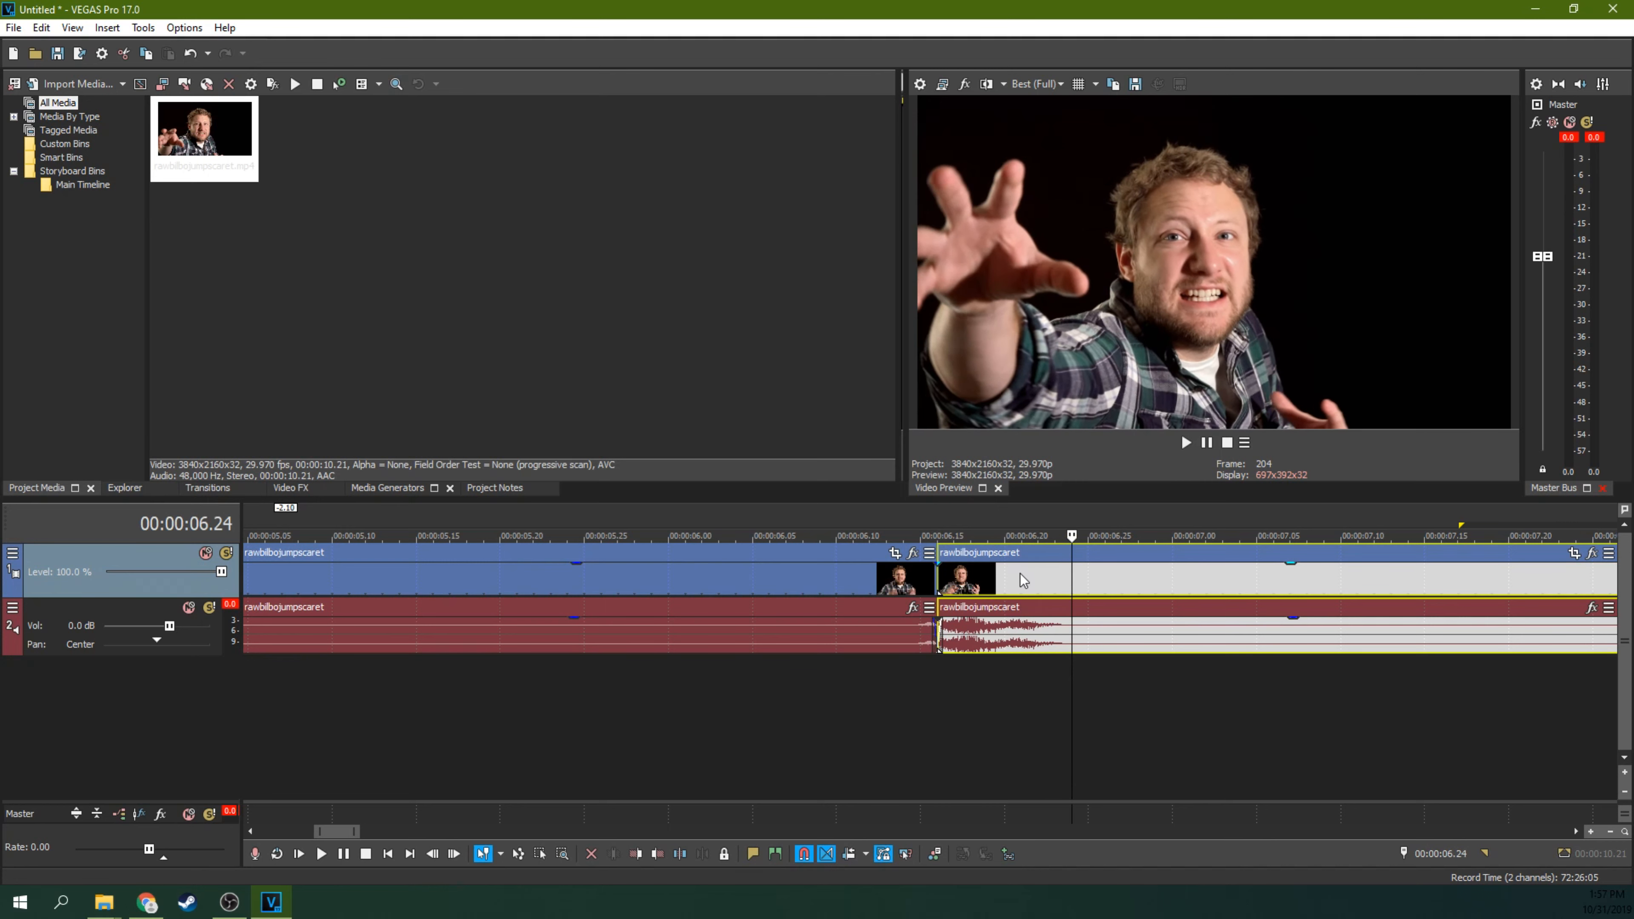
key("Right")
key("Right")
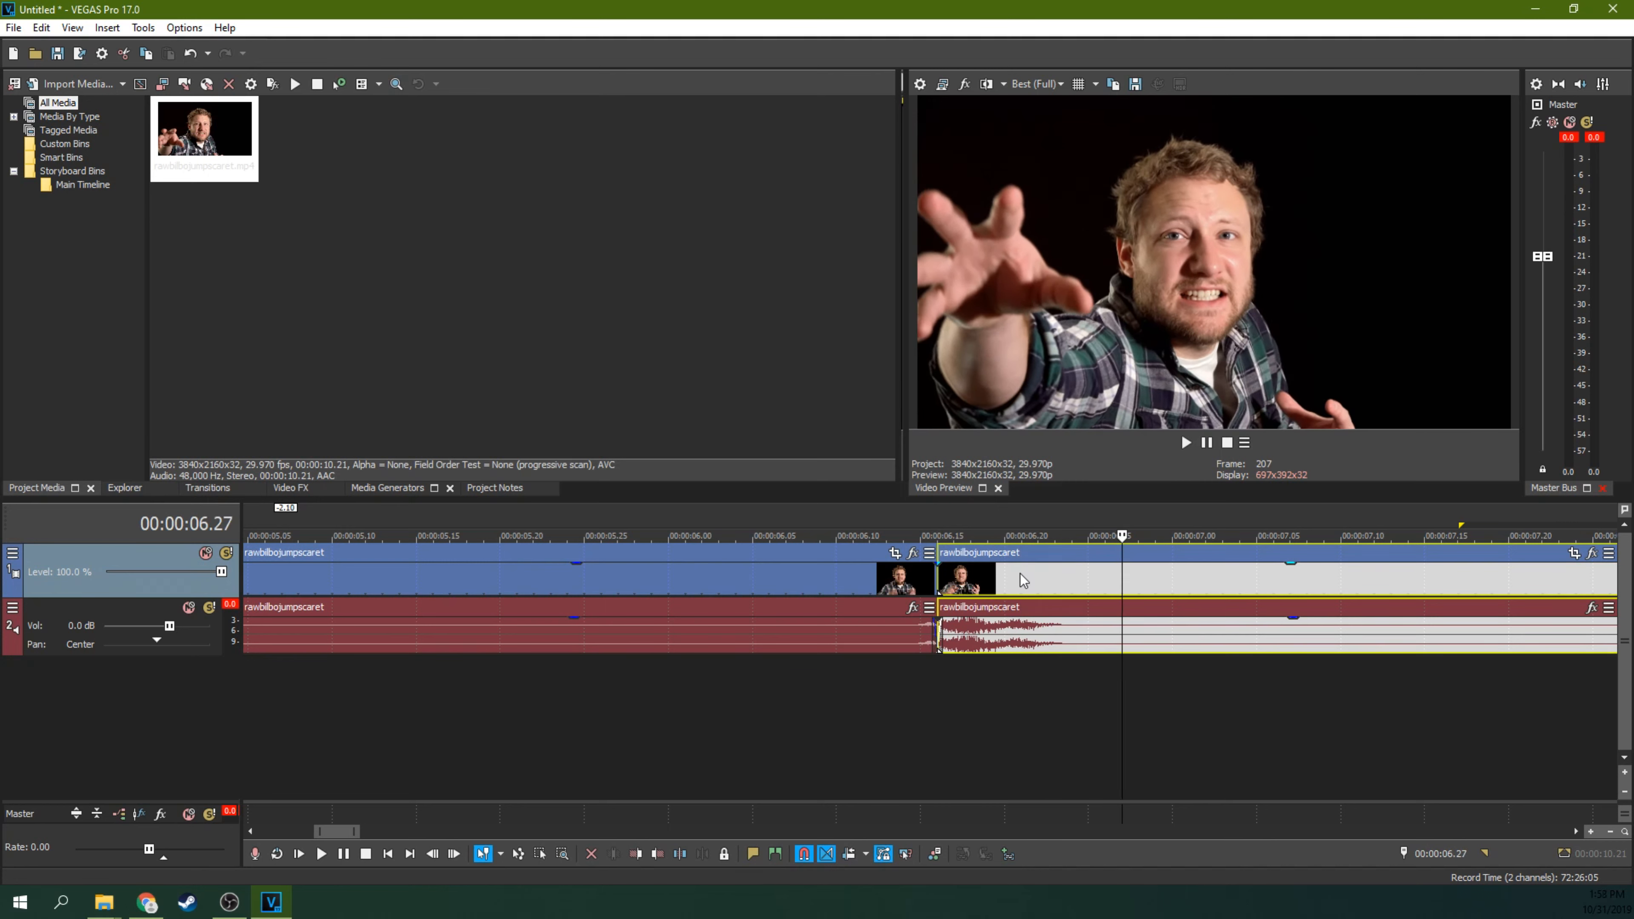
key("Left")
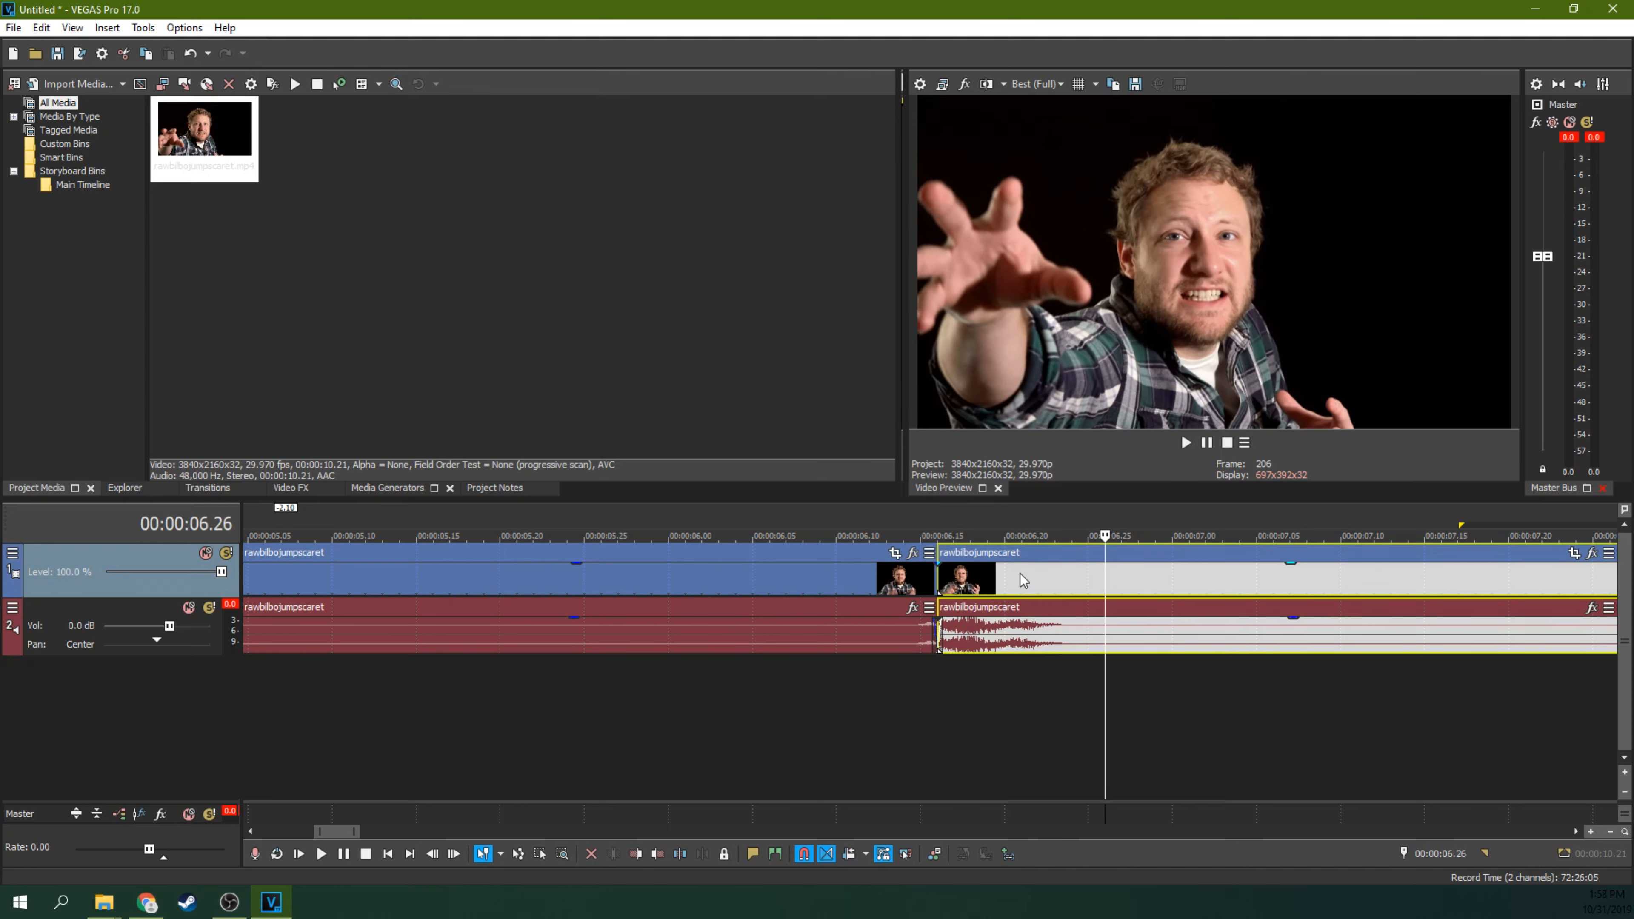
key("s")
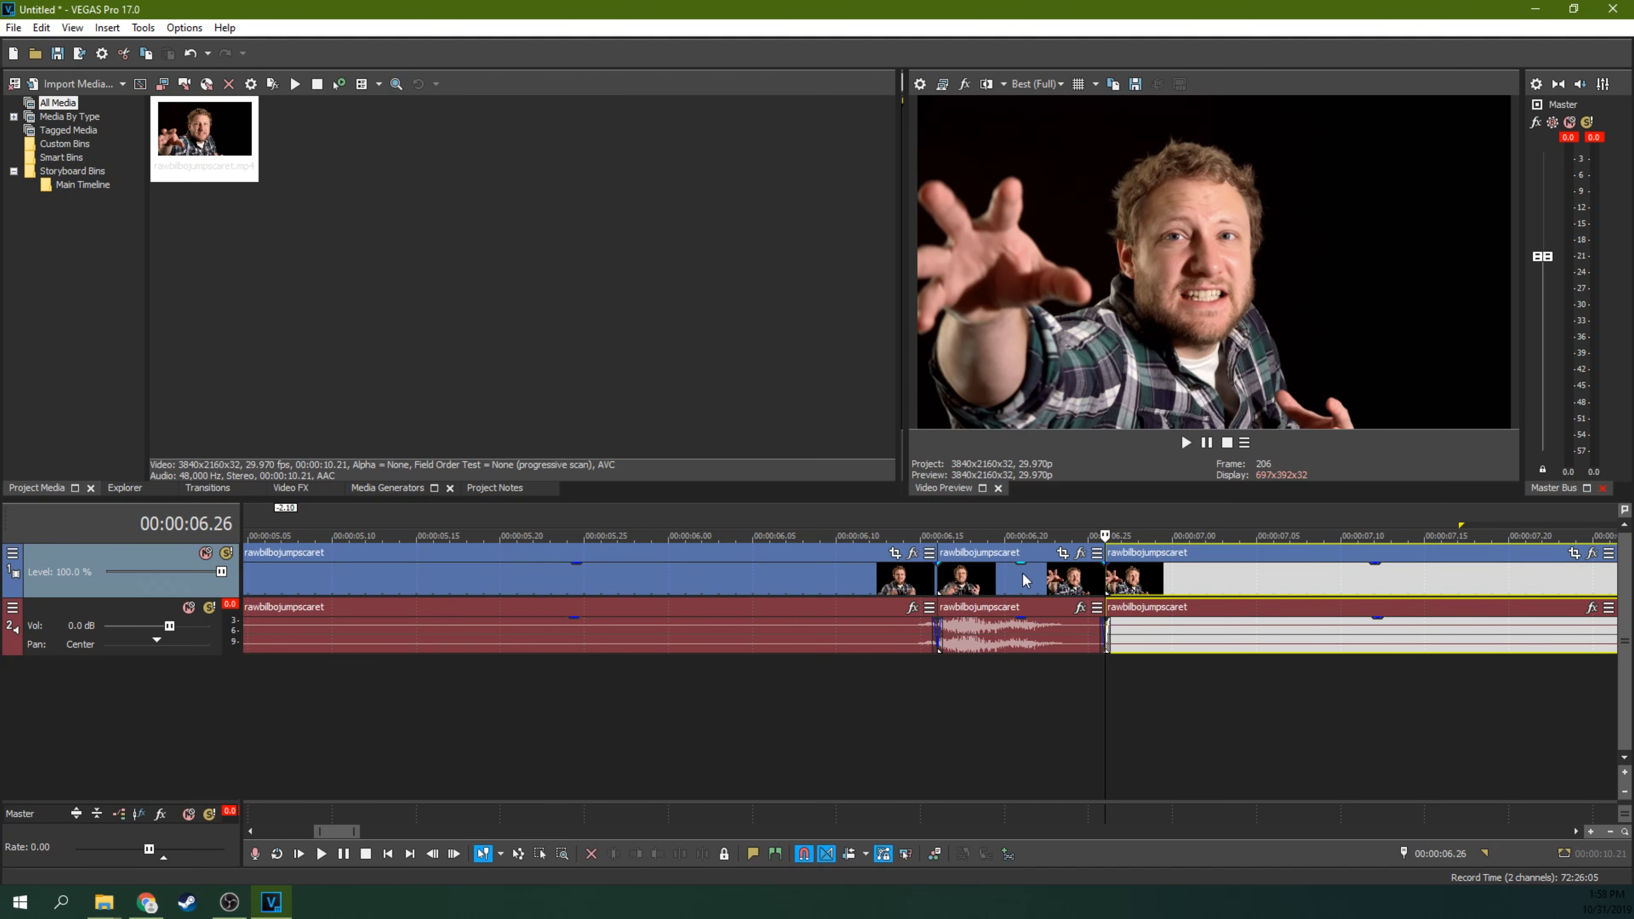
scroll(1022, 573, "up", 3)
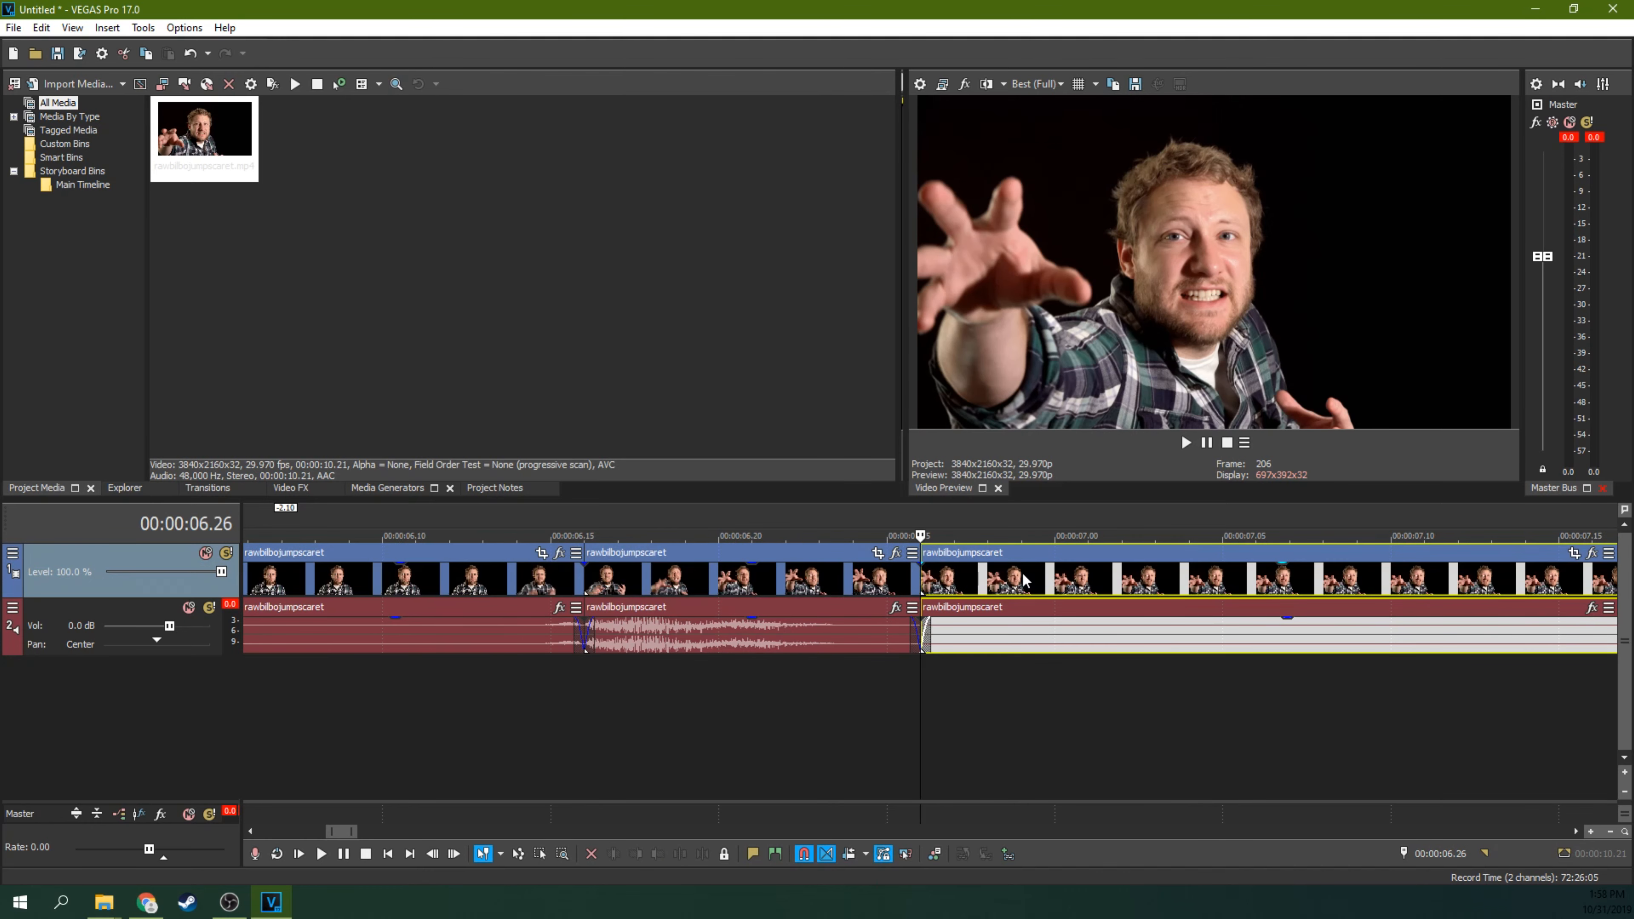
left_click(877, 553)
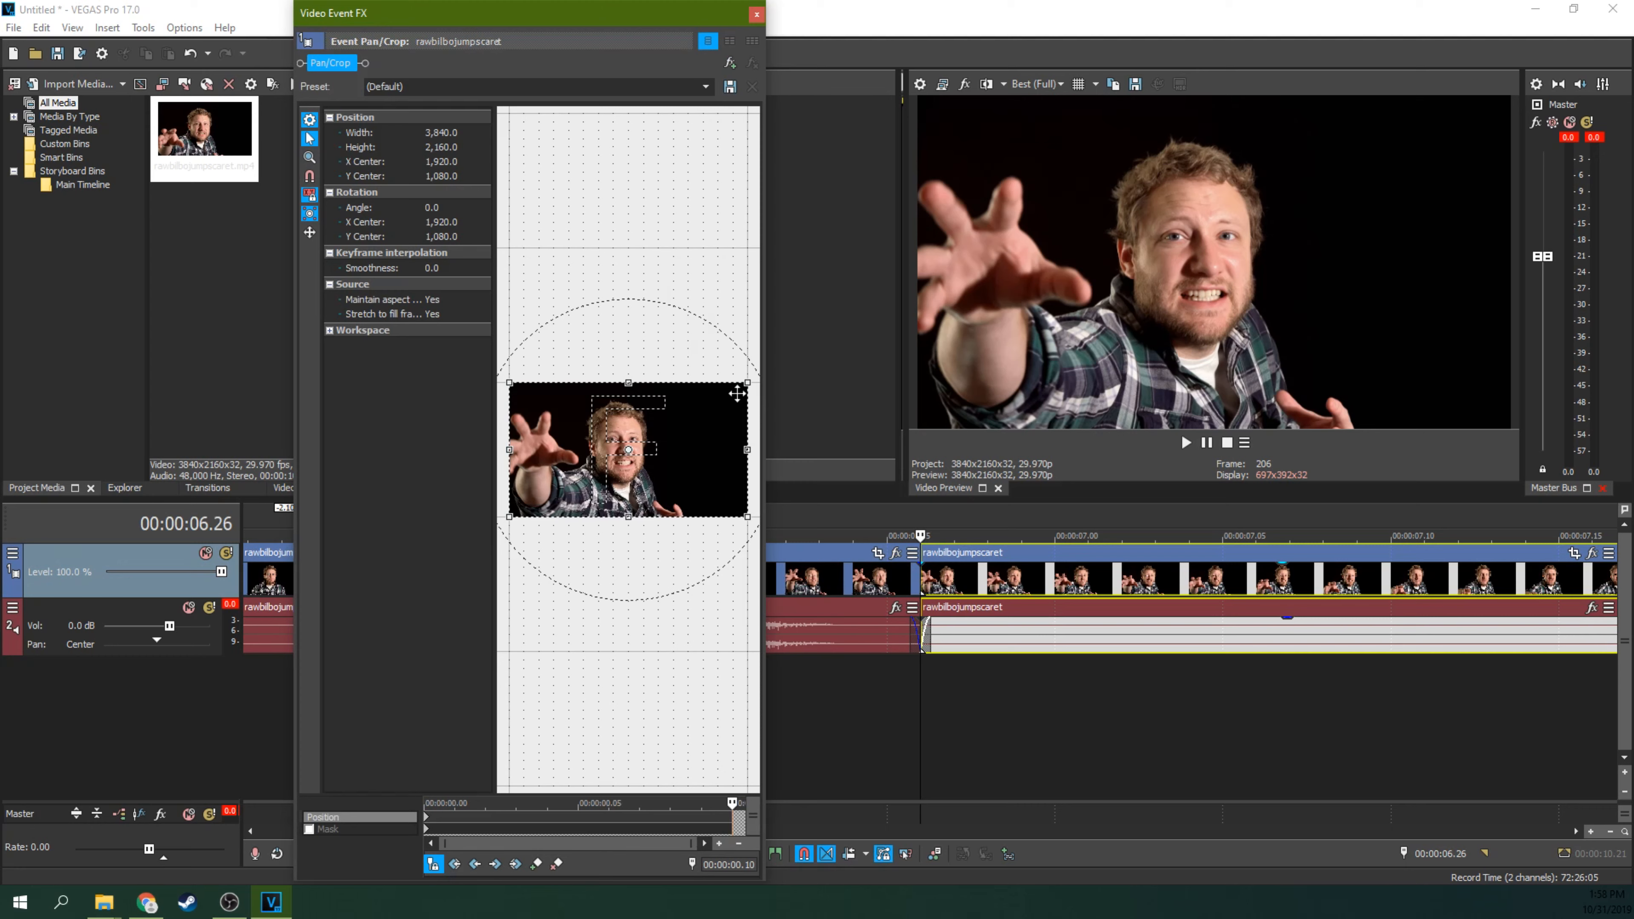
left_click(754, 12)
scroll(836, 645, "down", 4)
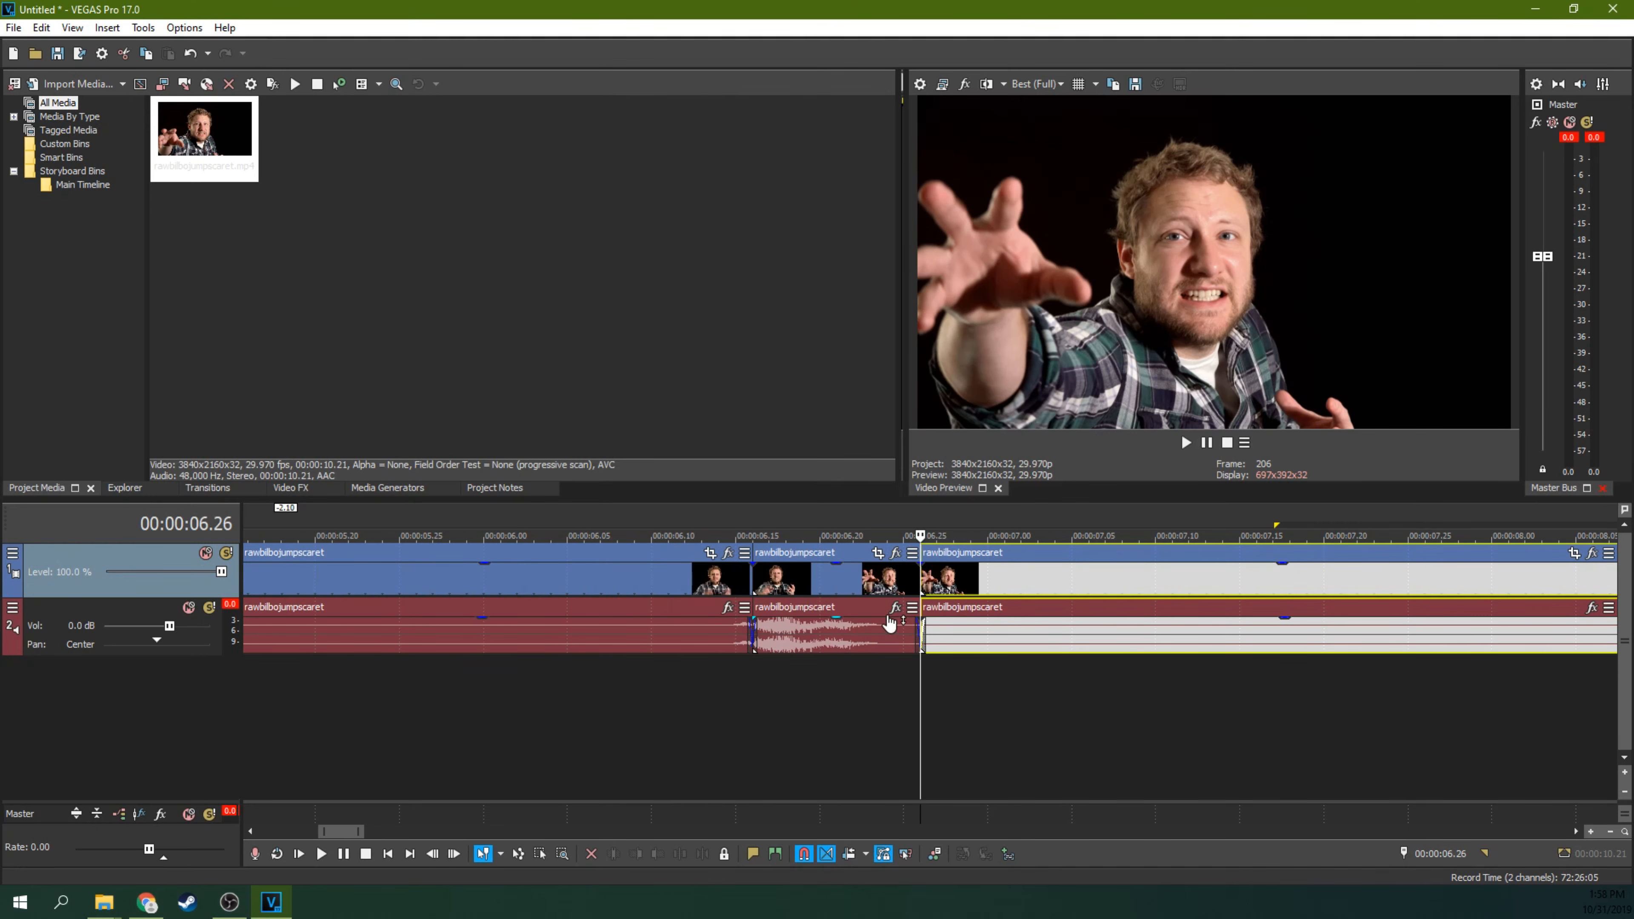
Step: Zoom in on the short middle event at 00:00:06.20 by shrinking its Pan/Crop frame to about 3,354 × 1,887
left_click(820, 514)
scroll(886, 628, "up", 3)
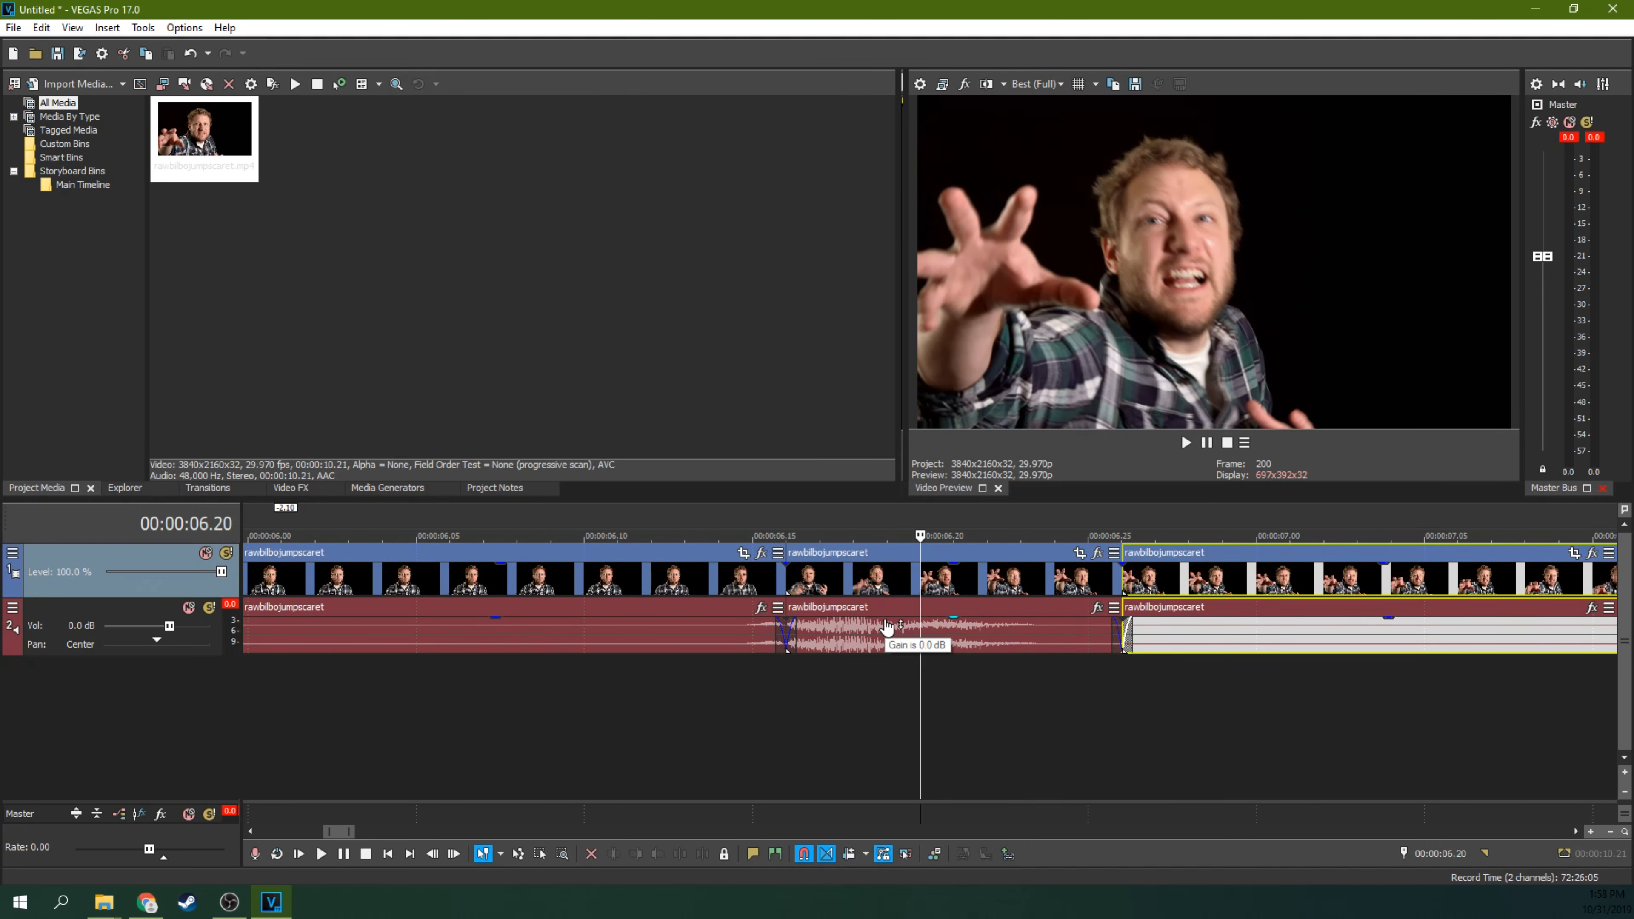
scroll(887, 628, "down", 6)
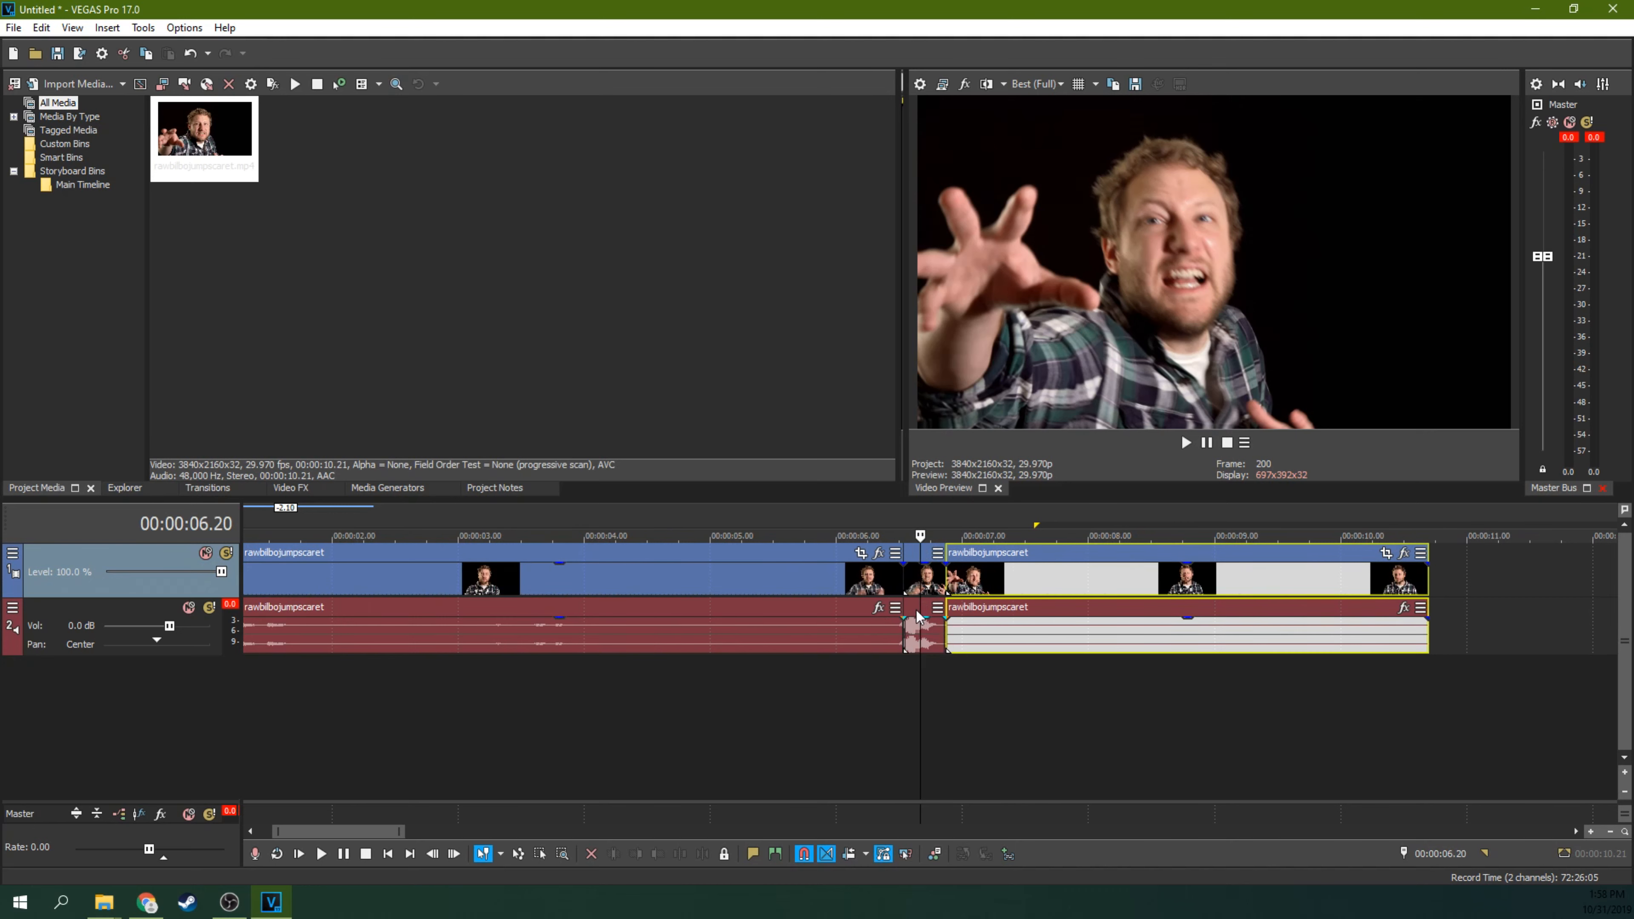
scroll(917, 614, "up", 8)
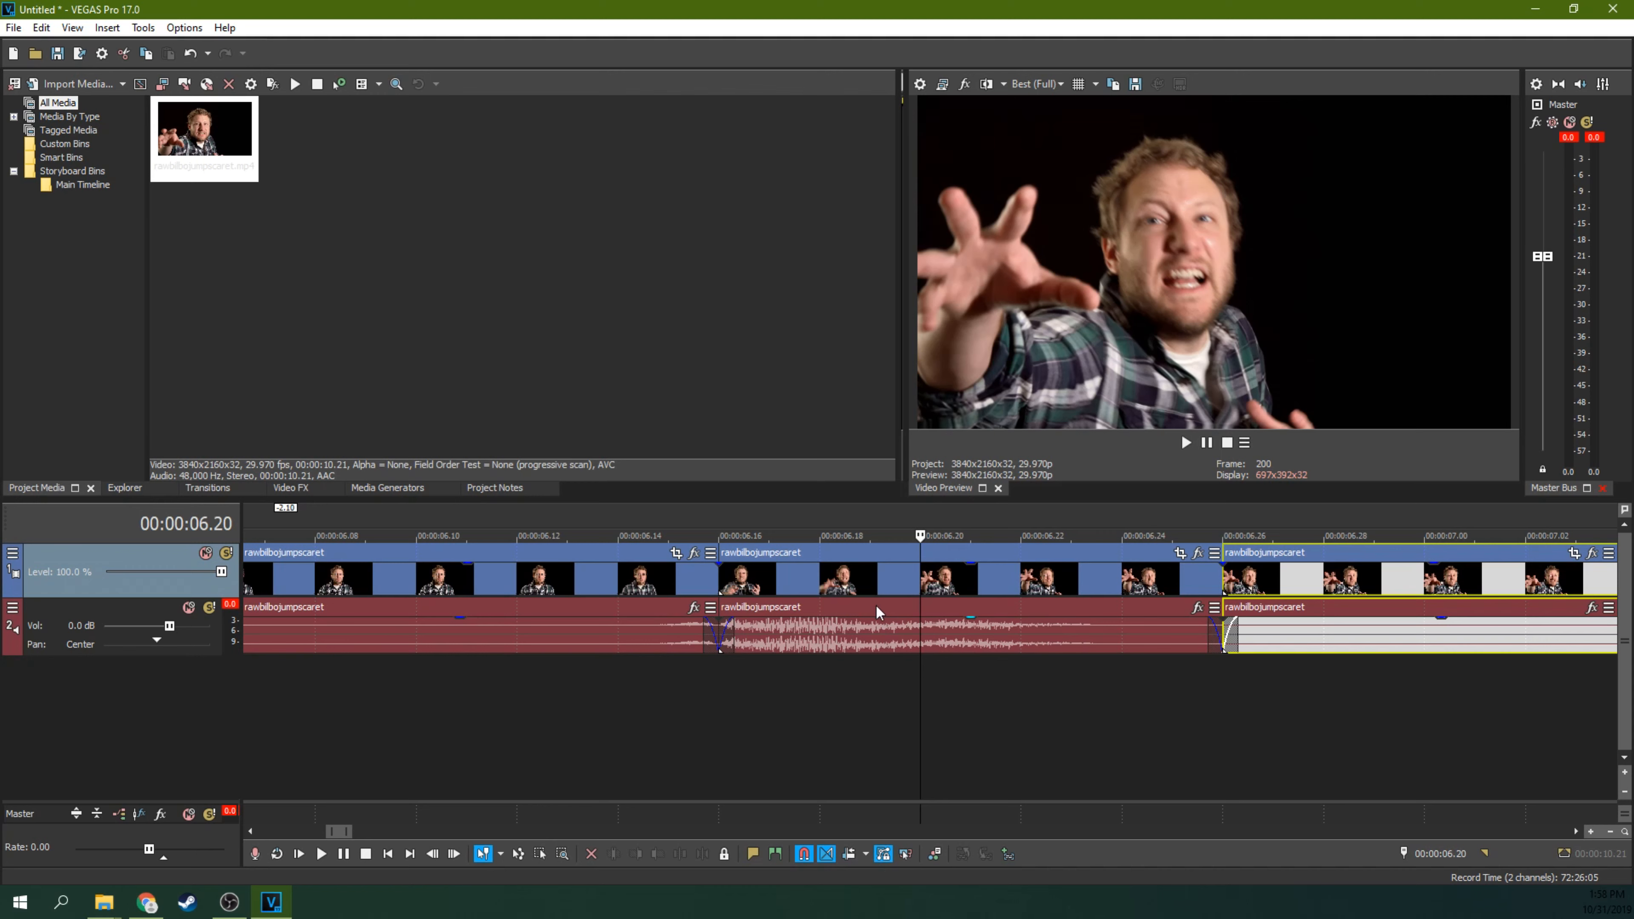
left_click(1177, 561)
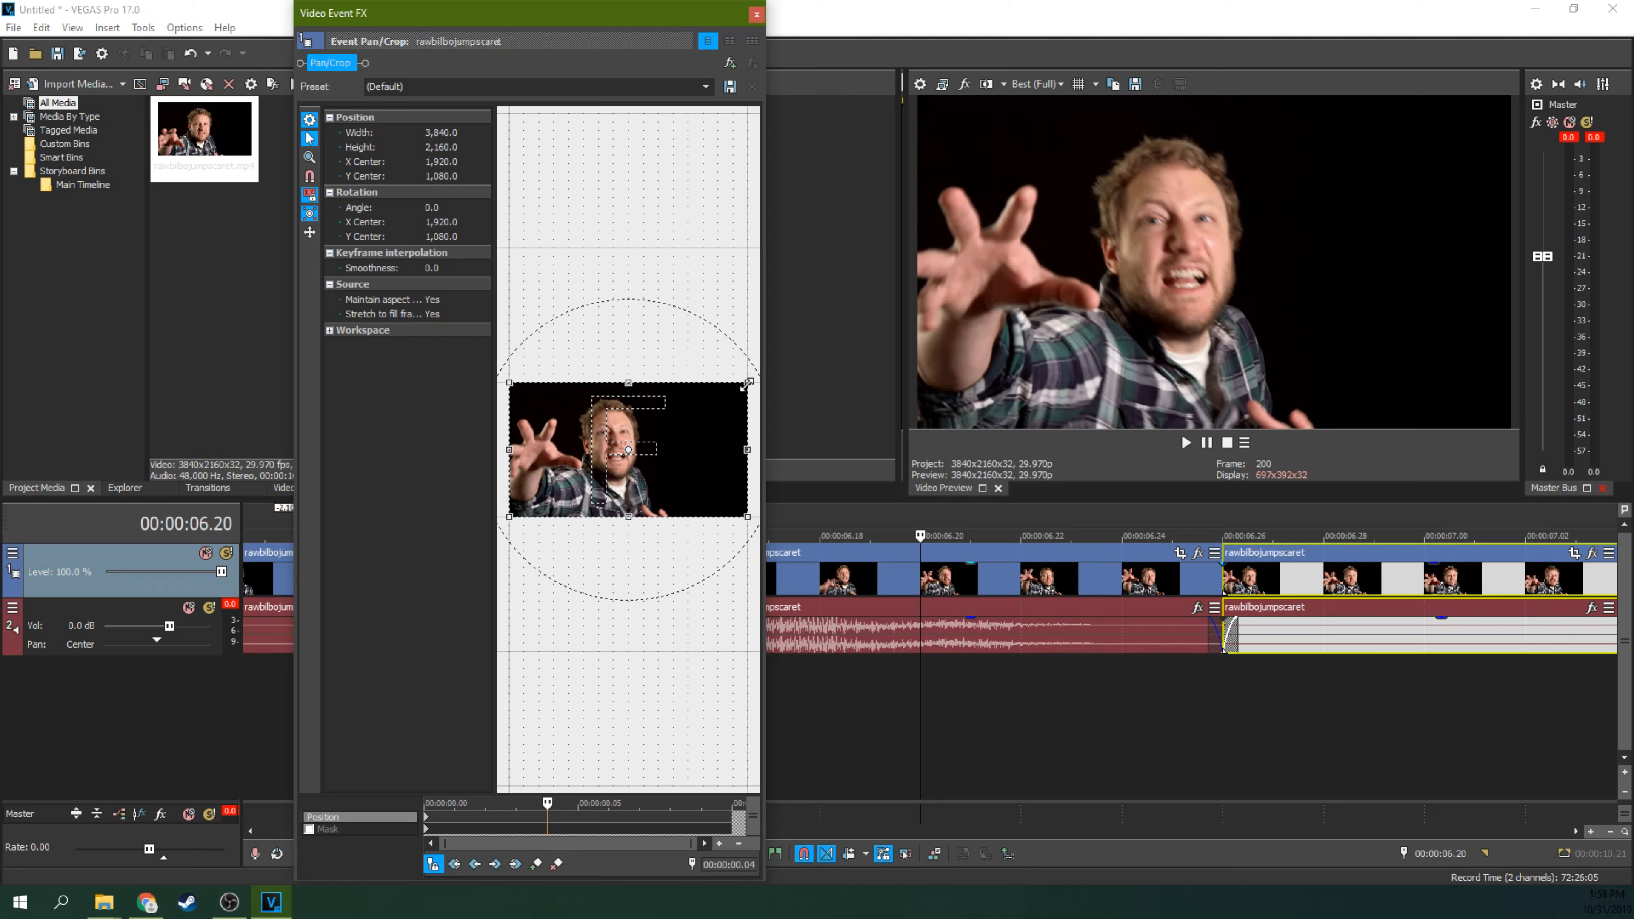
left_click_drag(747, 384, 744, 393)
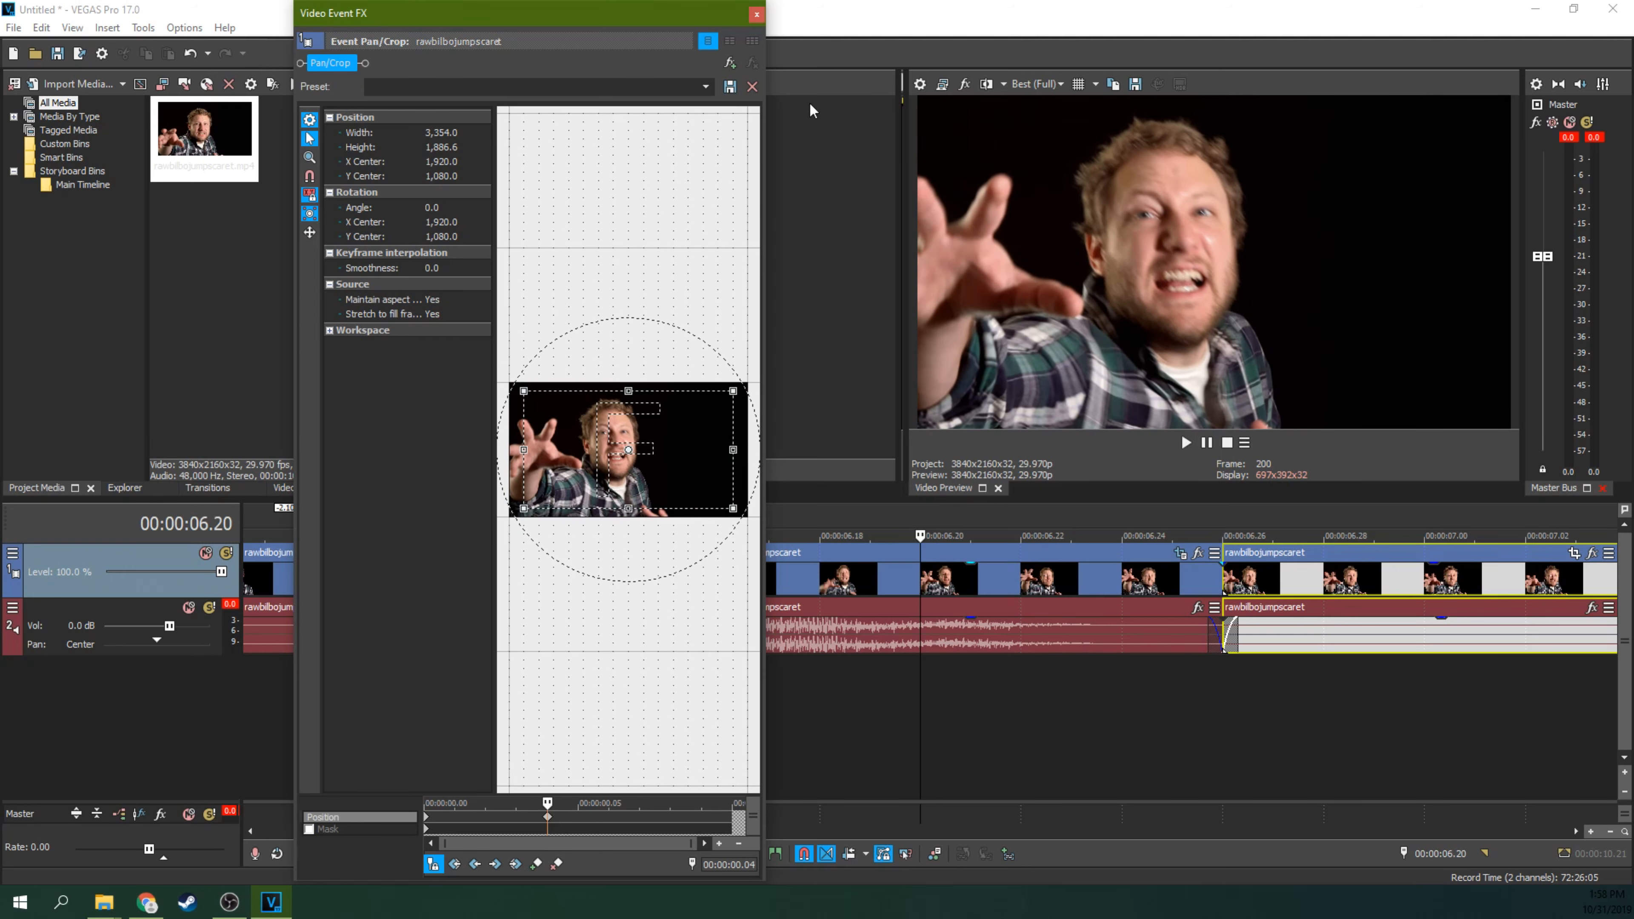
left_click(756, 16)
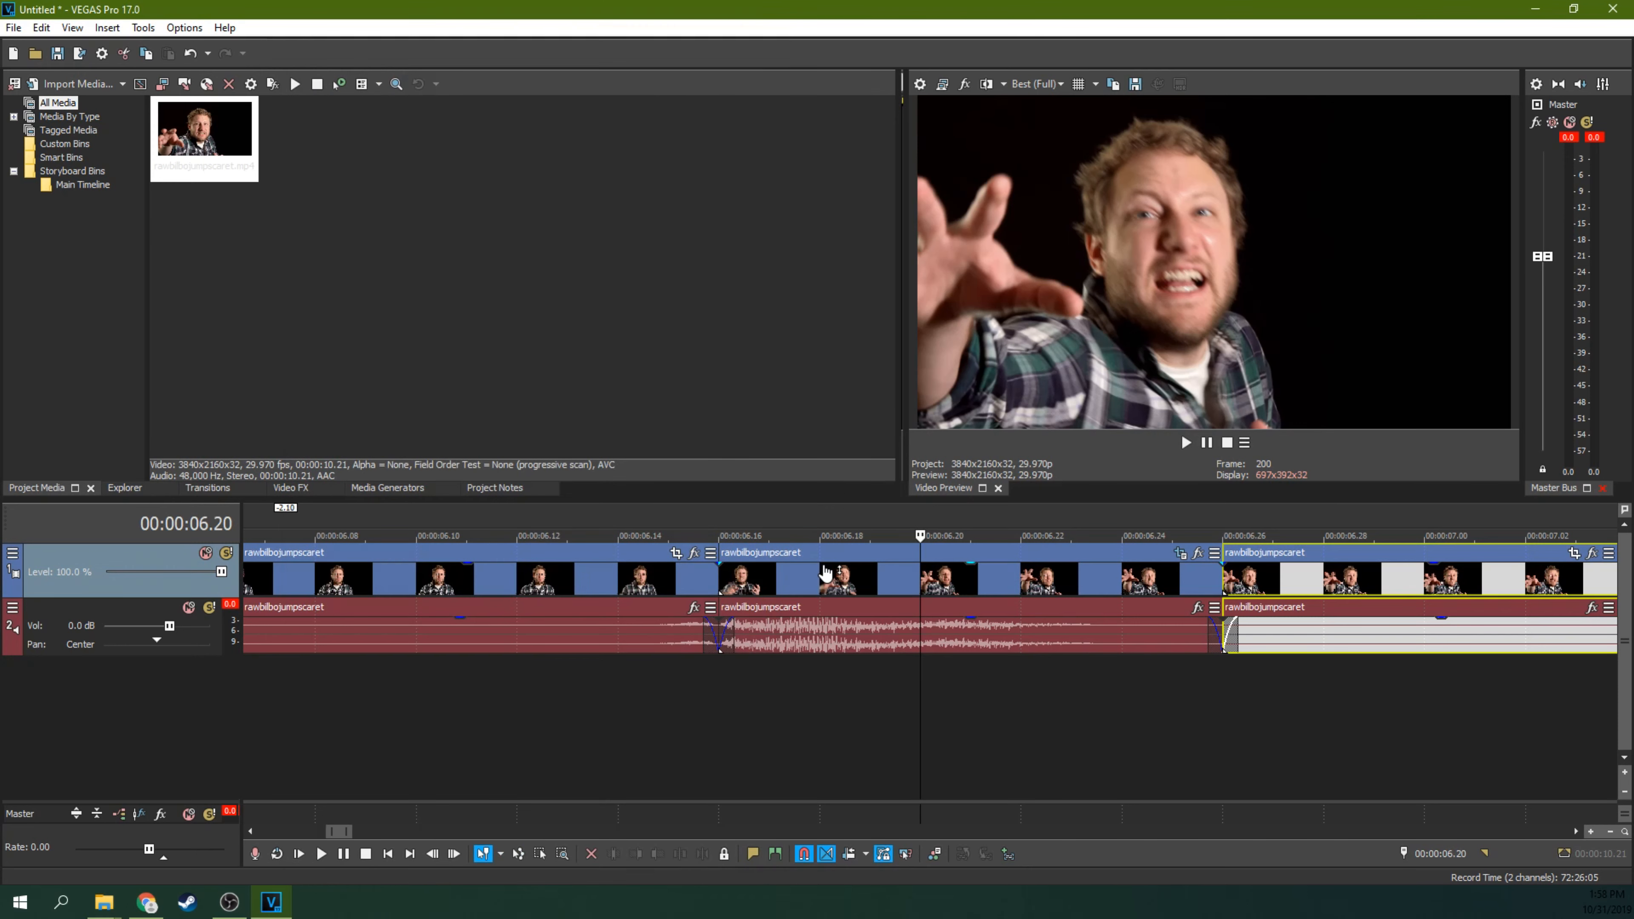
Step: Play the timeline from 00:00:06.13, just before the jump-scare section, to preview the zoom
scroll(786, 541, "down", 3)
left_click(784, 526)
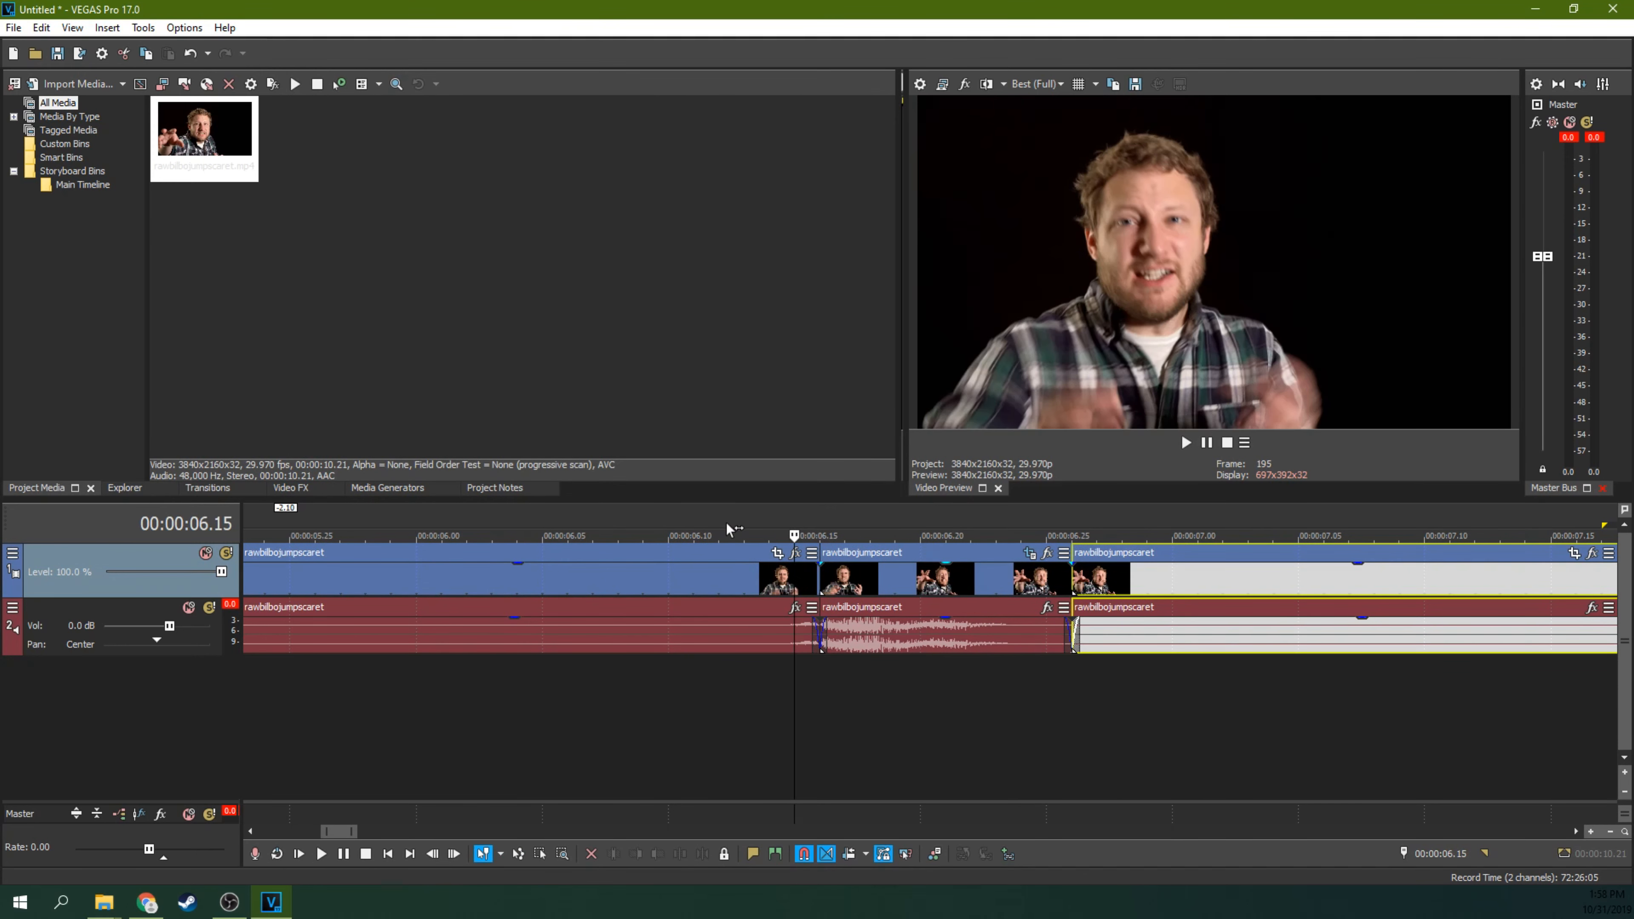
left_click(739, 527)
key("space")
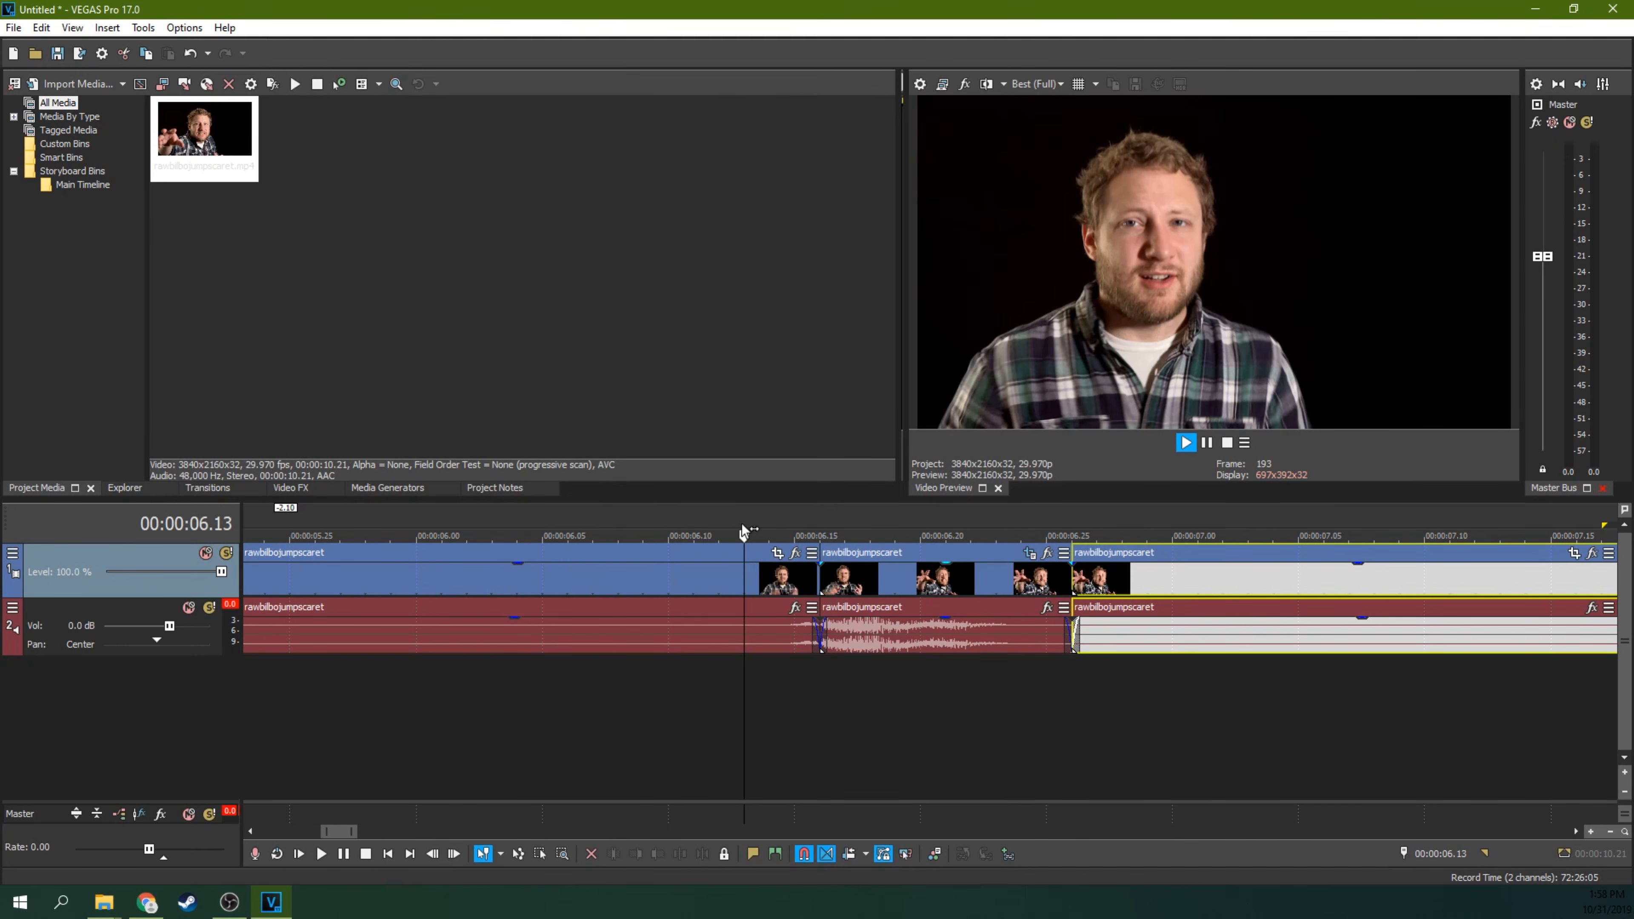
Step: Replay the timeline from 00:00:06.14 to check how the zoom builds up in the jump-scare section
key("space")
left_click(1068, 525)
left_click(770, 526)
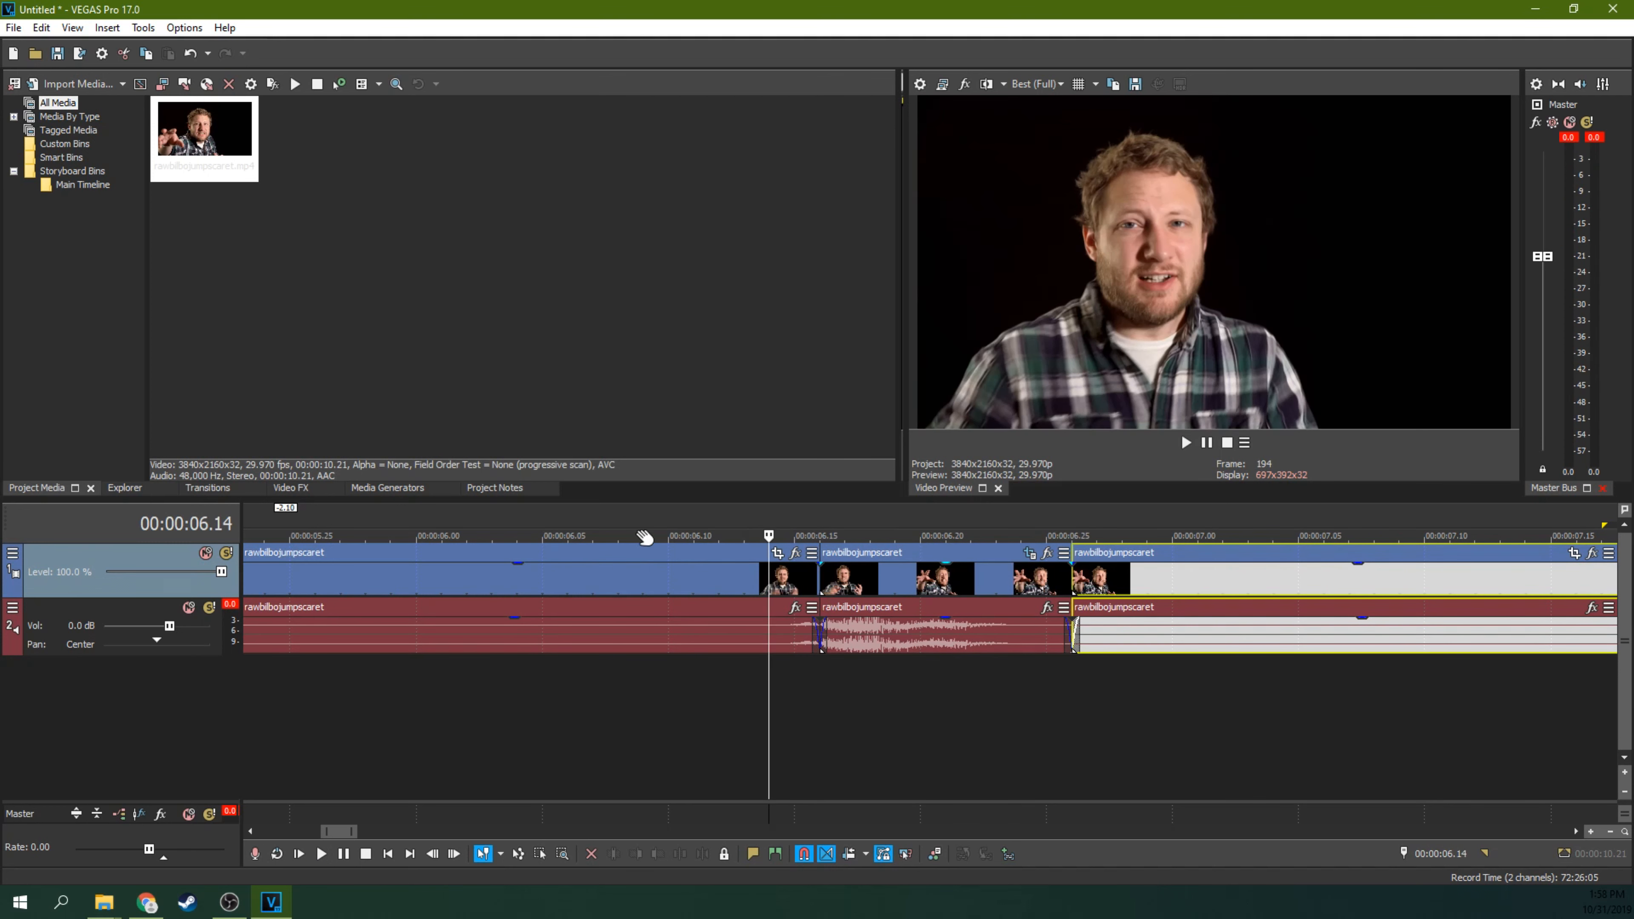
key("space")
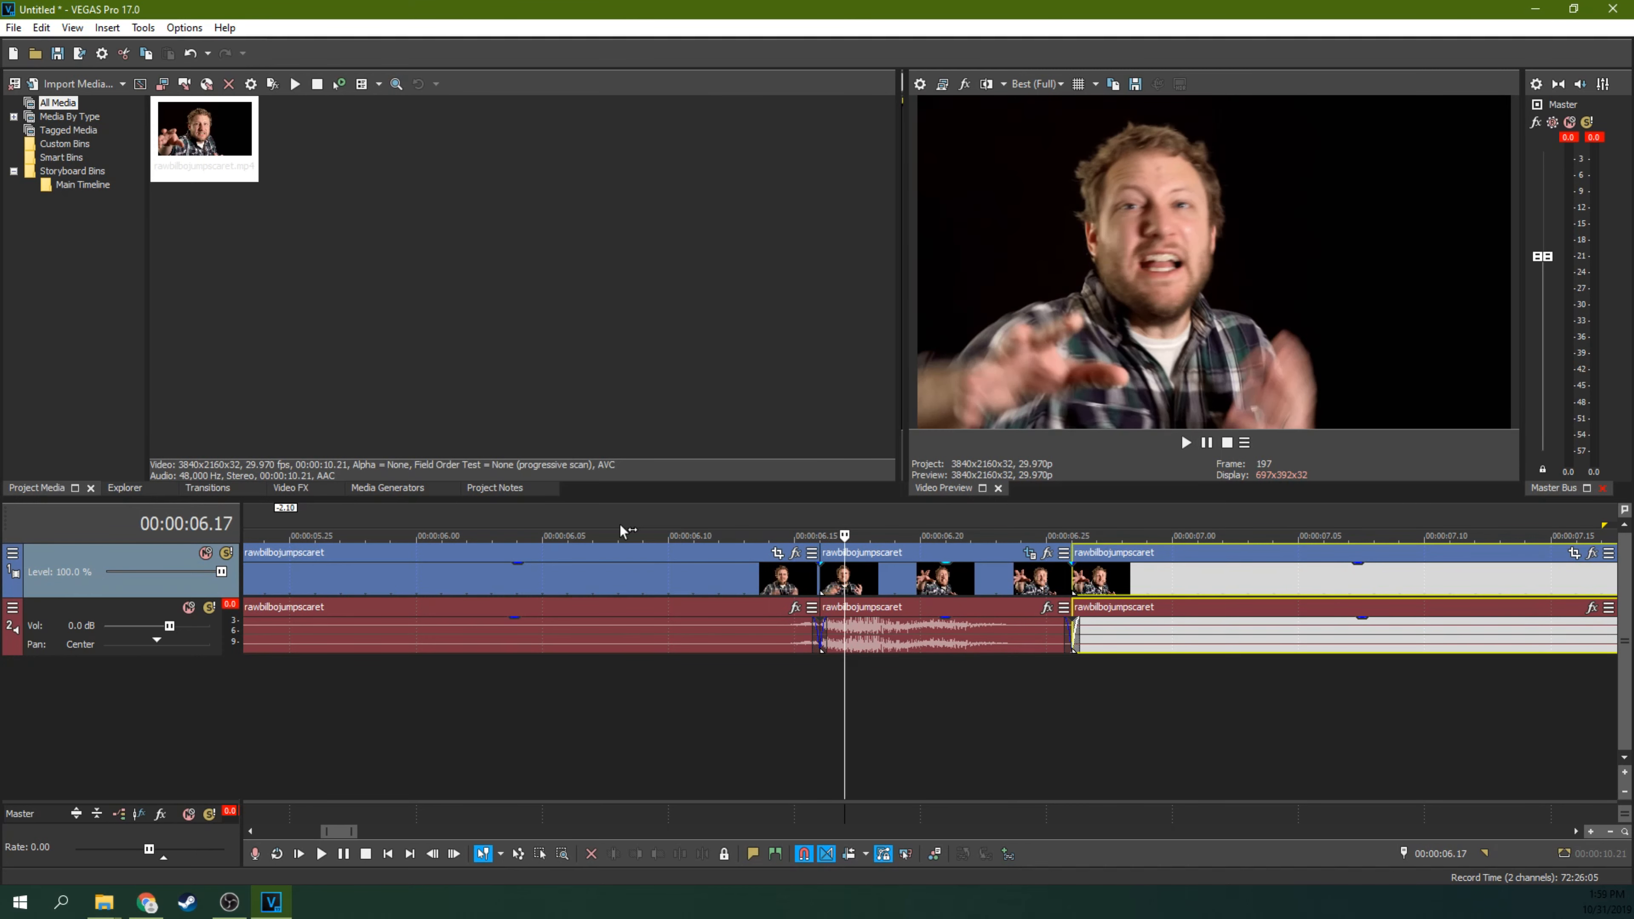
Step: Move the zoomed-in Pan/Crop keyframe of the jump-scare event to its first frame, replacing the full-frame keyframe there
left_click(1031, 553)
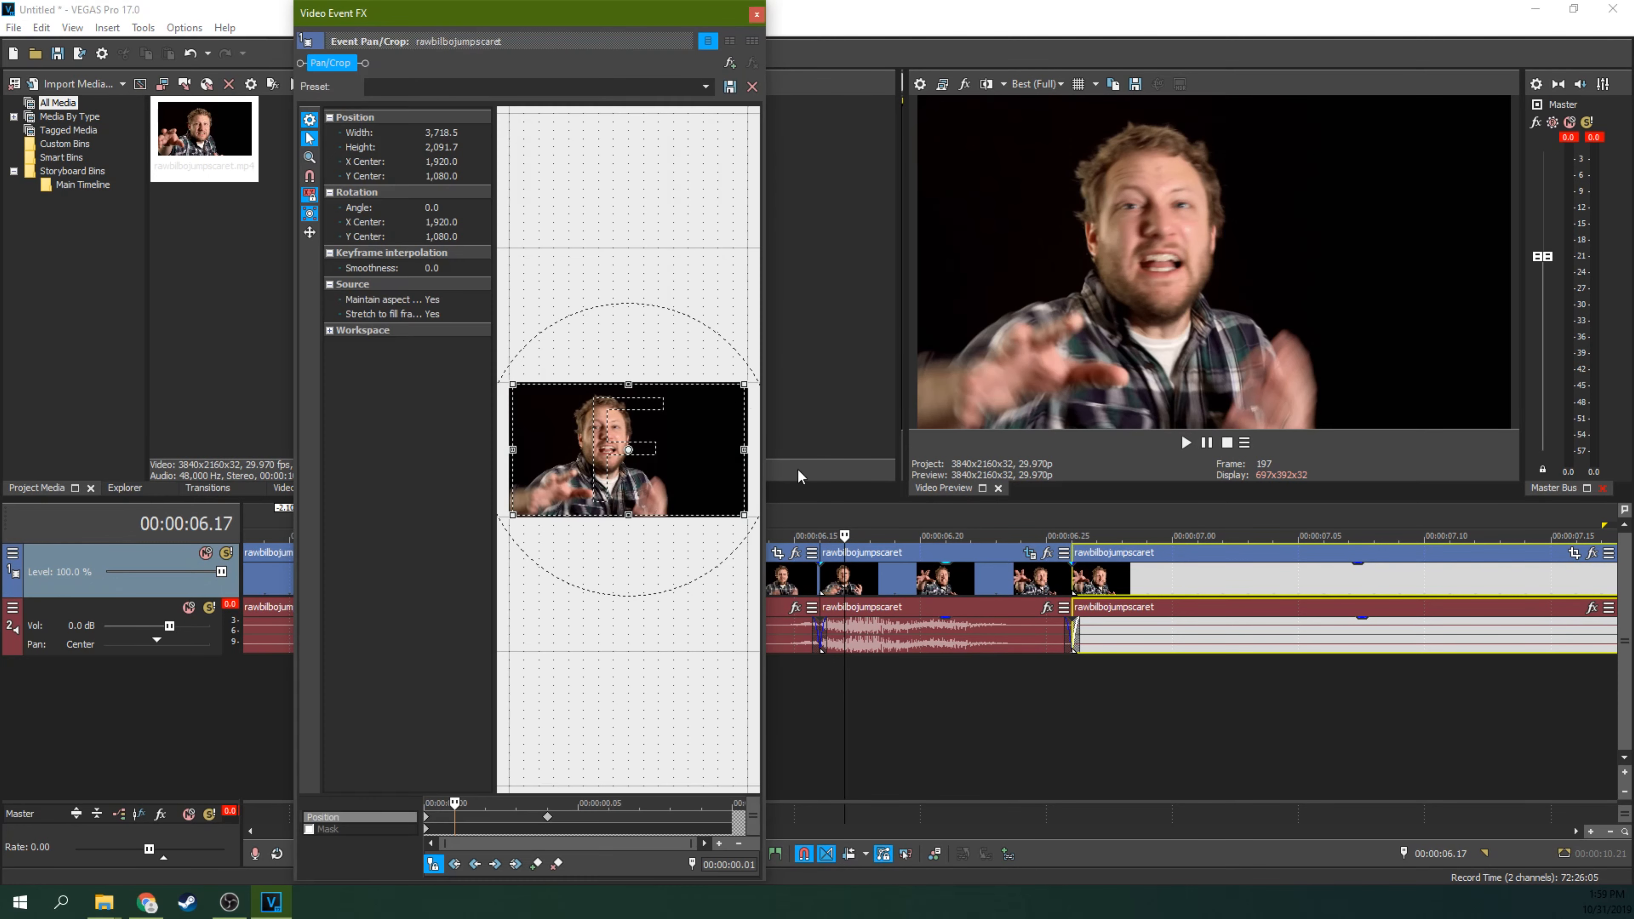
left_click(880, 547)
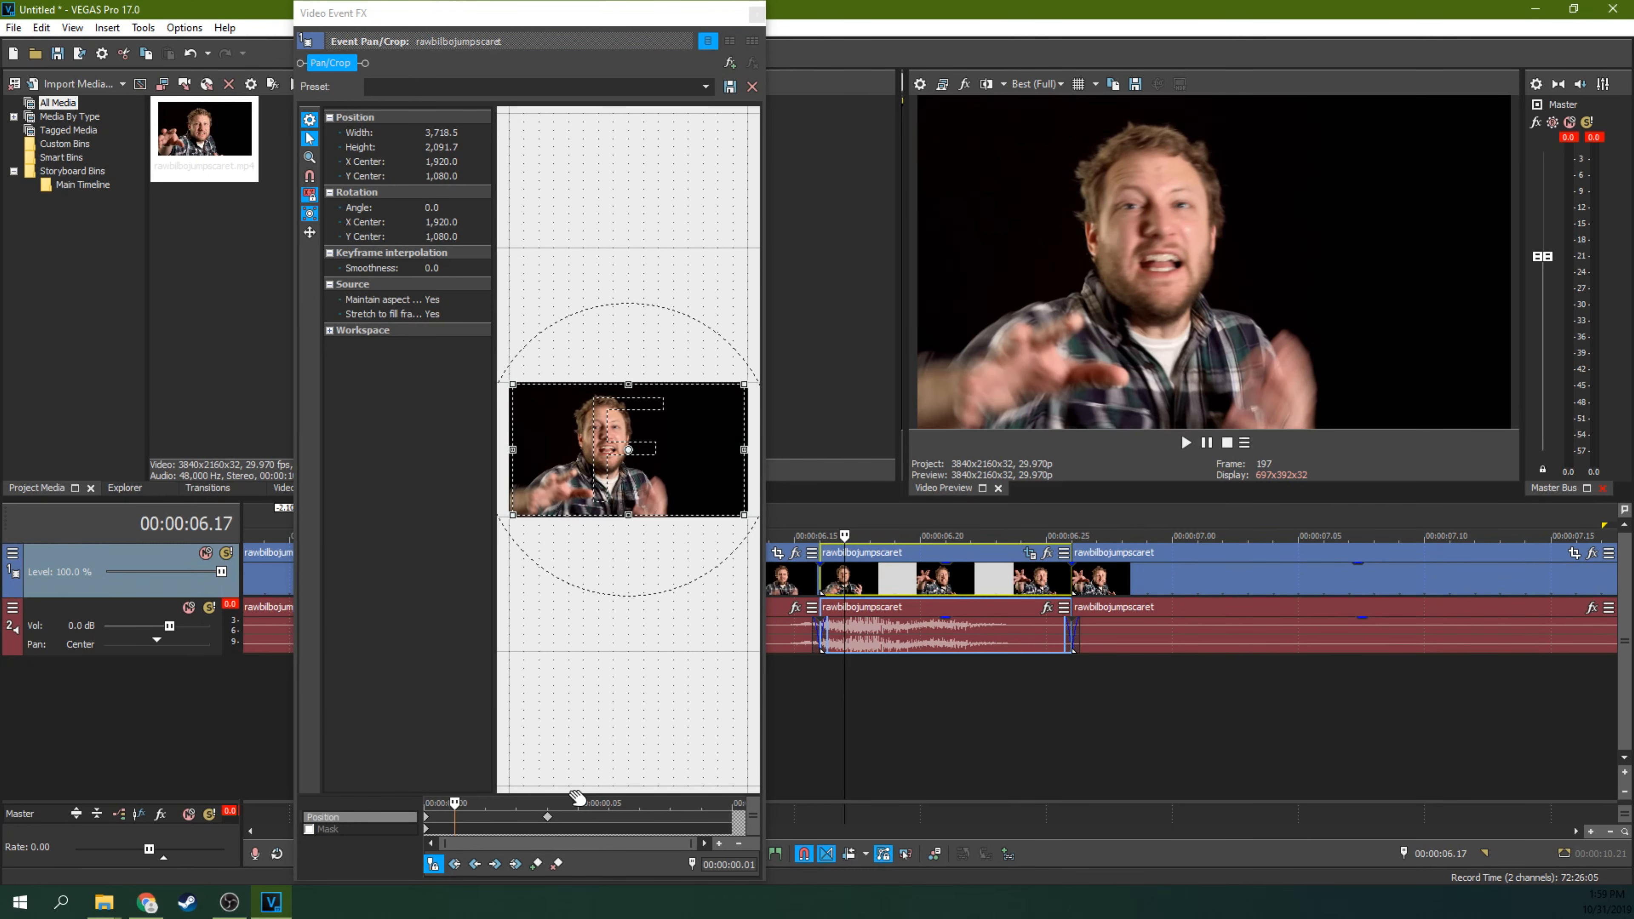
left_click(427, 819)
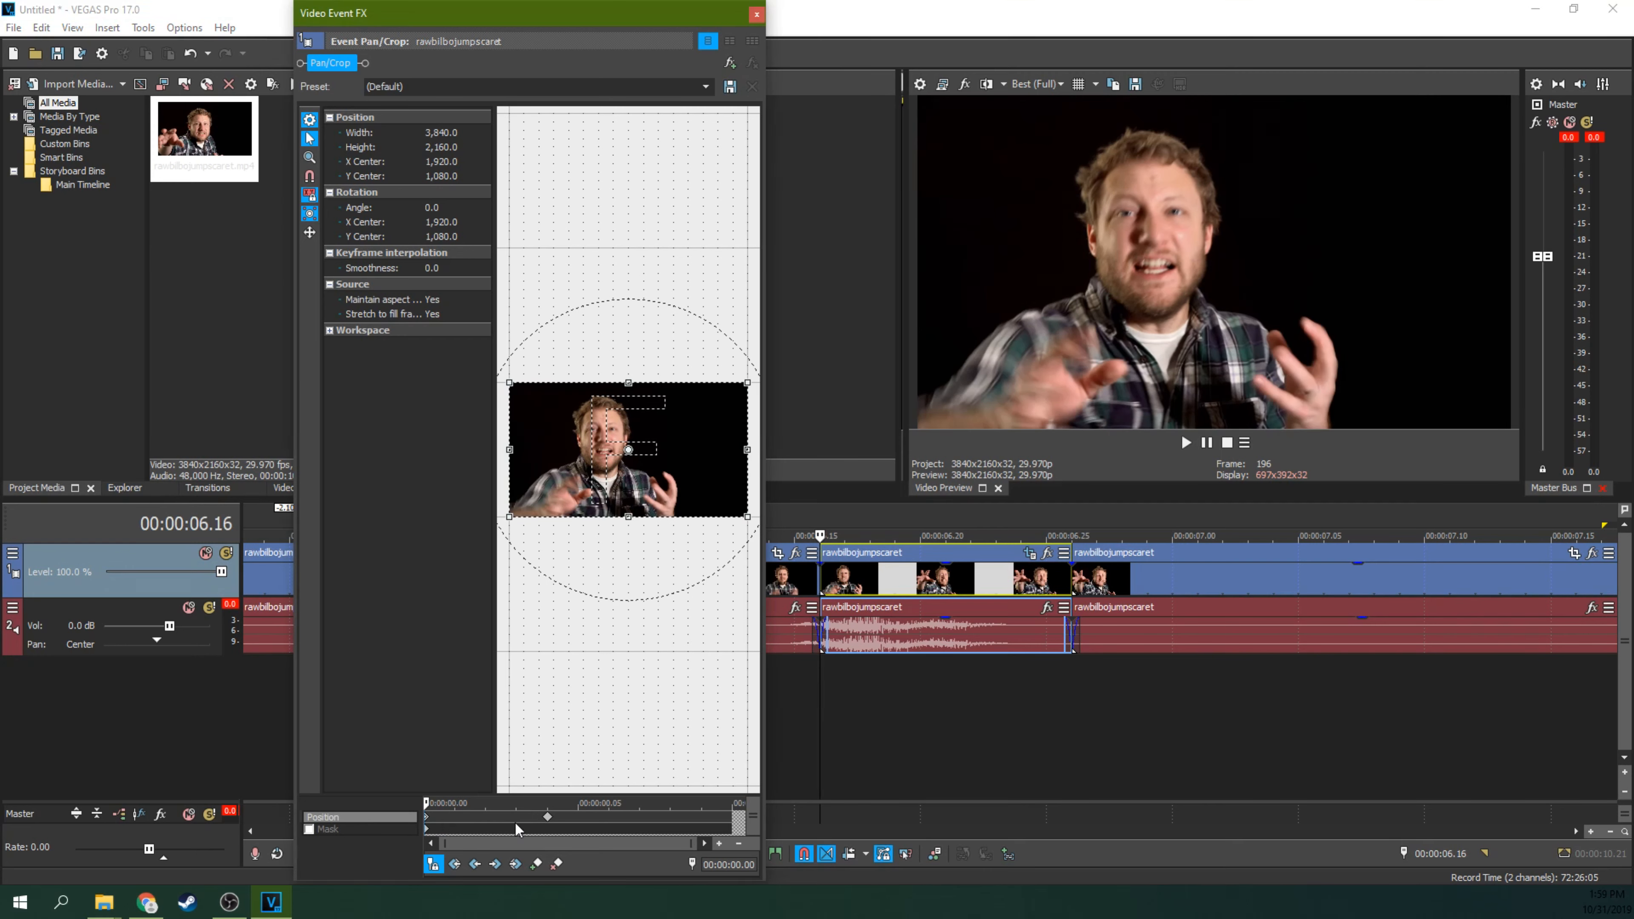
left_click(434, 864)
left_click(433, 866)
left_click(548, 823)
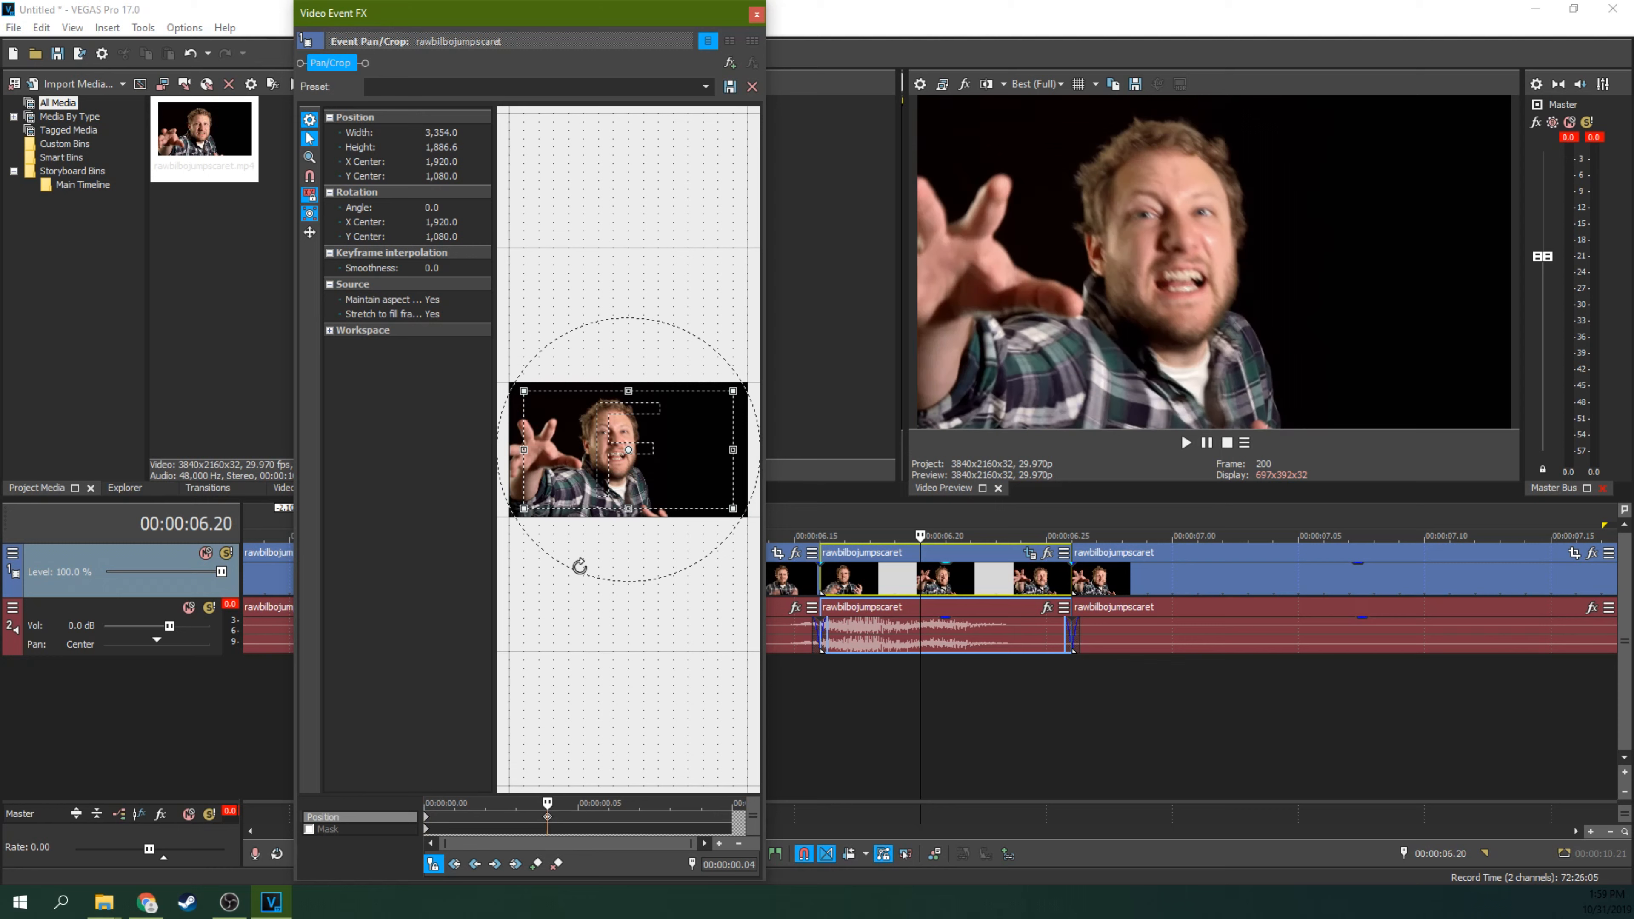
left_click(428, 824)
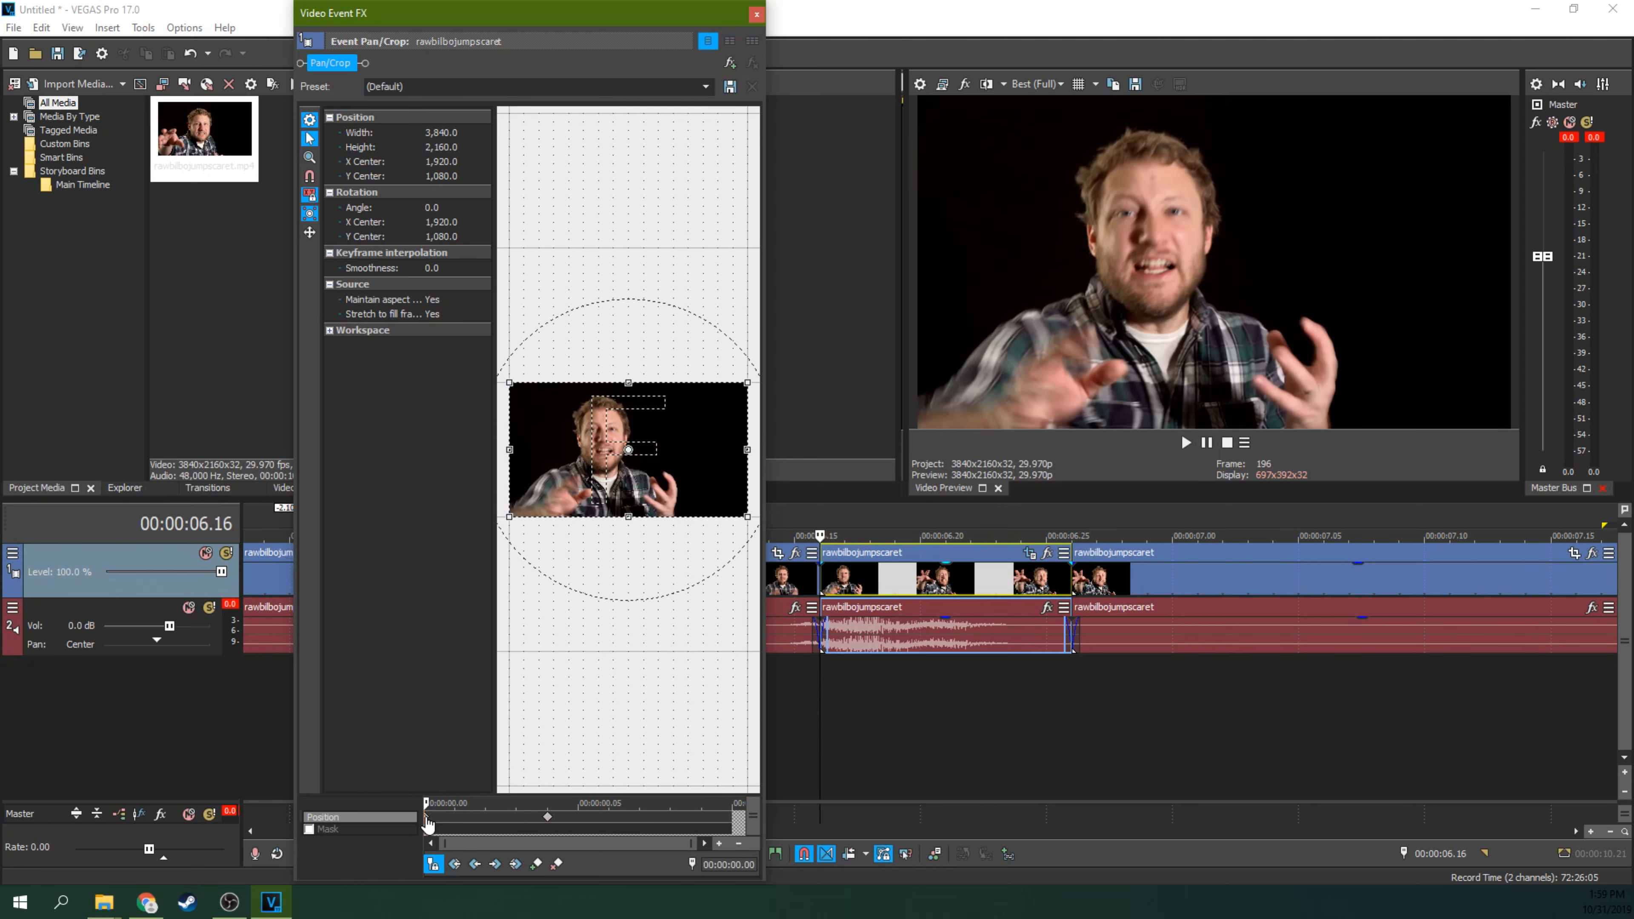
key("ctrl+v")
left_click_drag(544, 817, 390, 821)
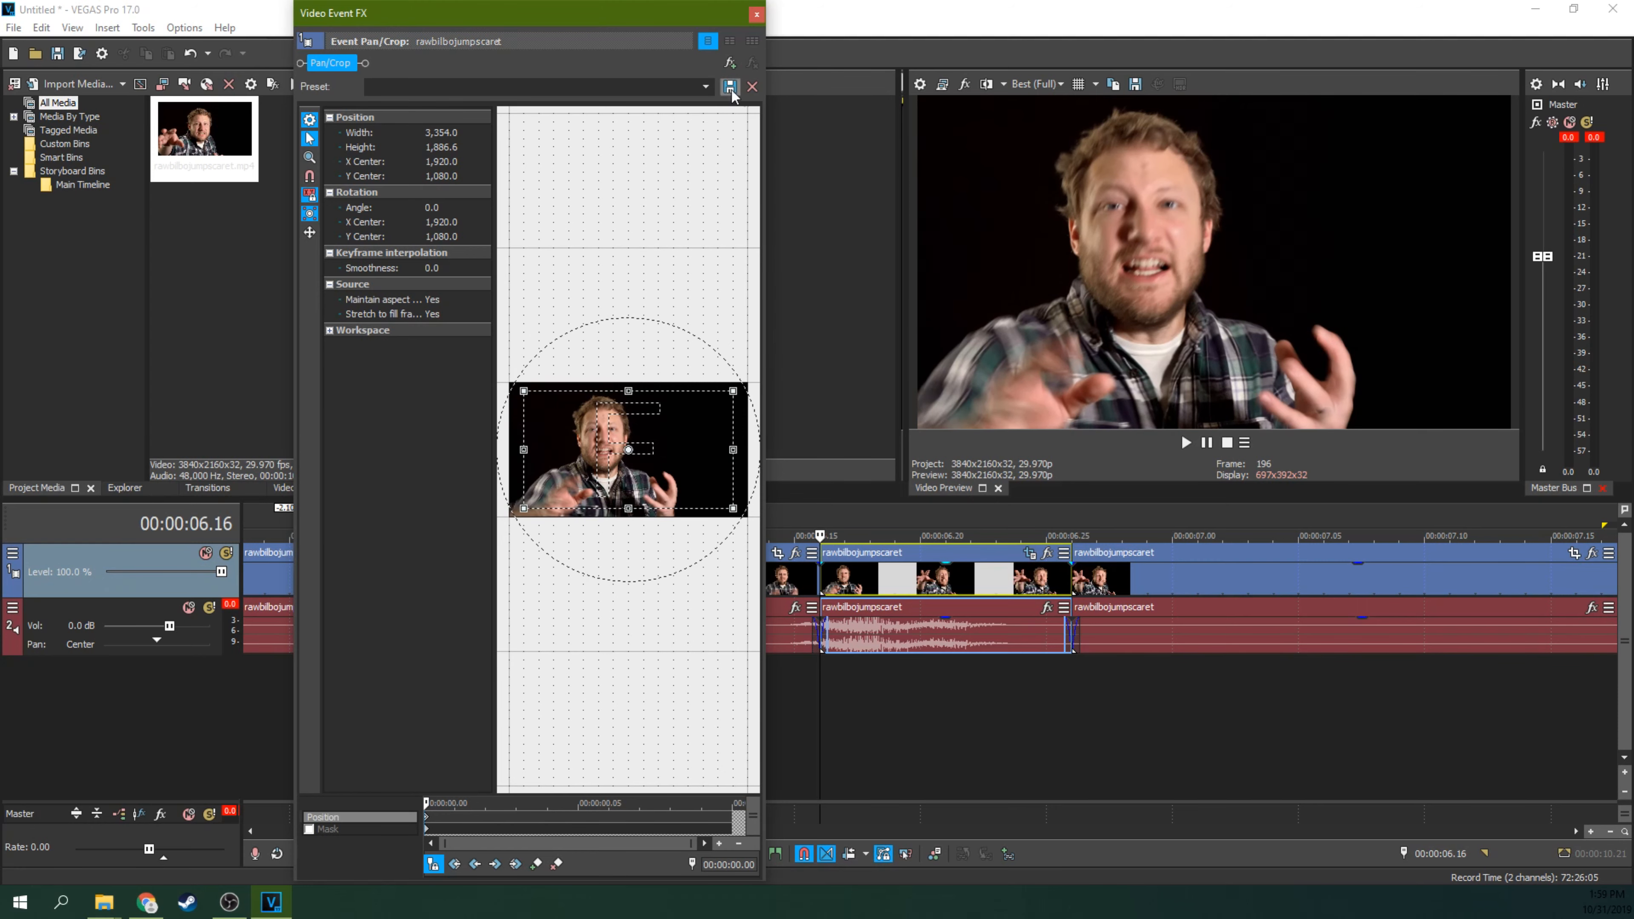
left_click(756, 13)
Step: Step through the frames around the start of the jump-scare section and play it from 00:00:06.14 to preview the instant zoom
key("Left")
key("Left")
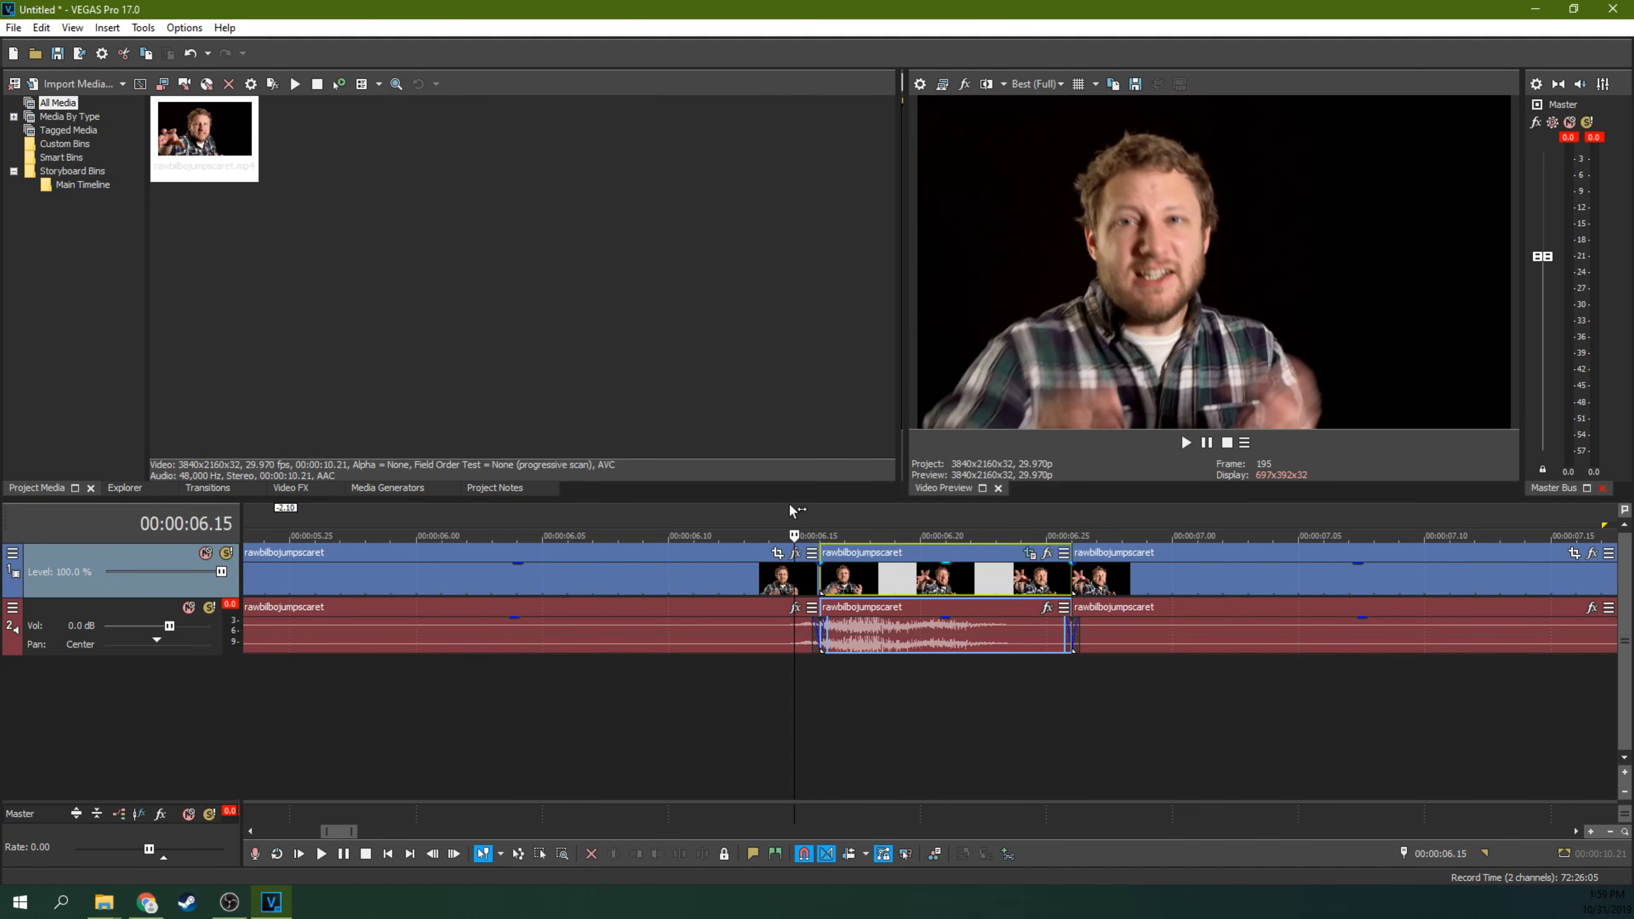
key("Right")
key("Right")
key("Right")
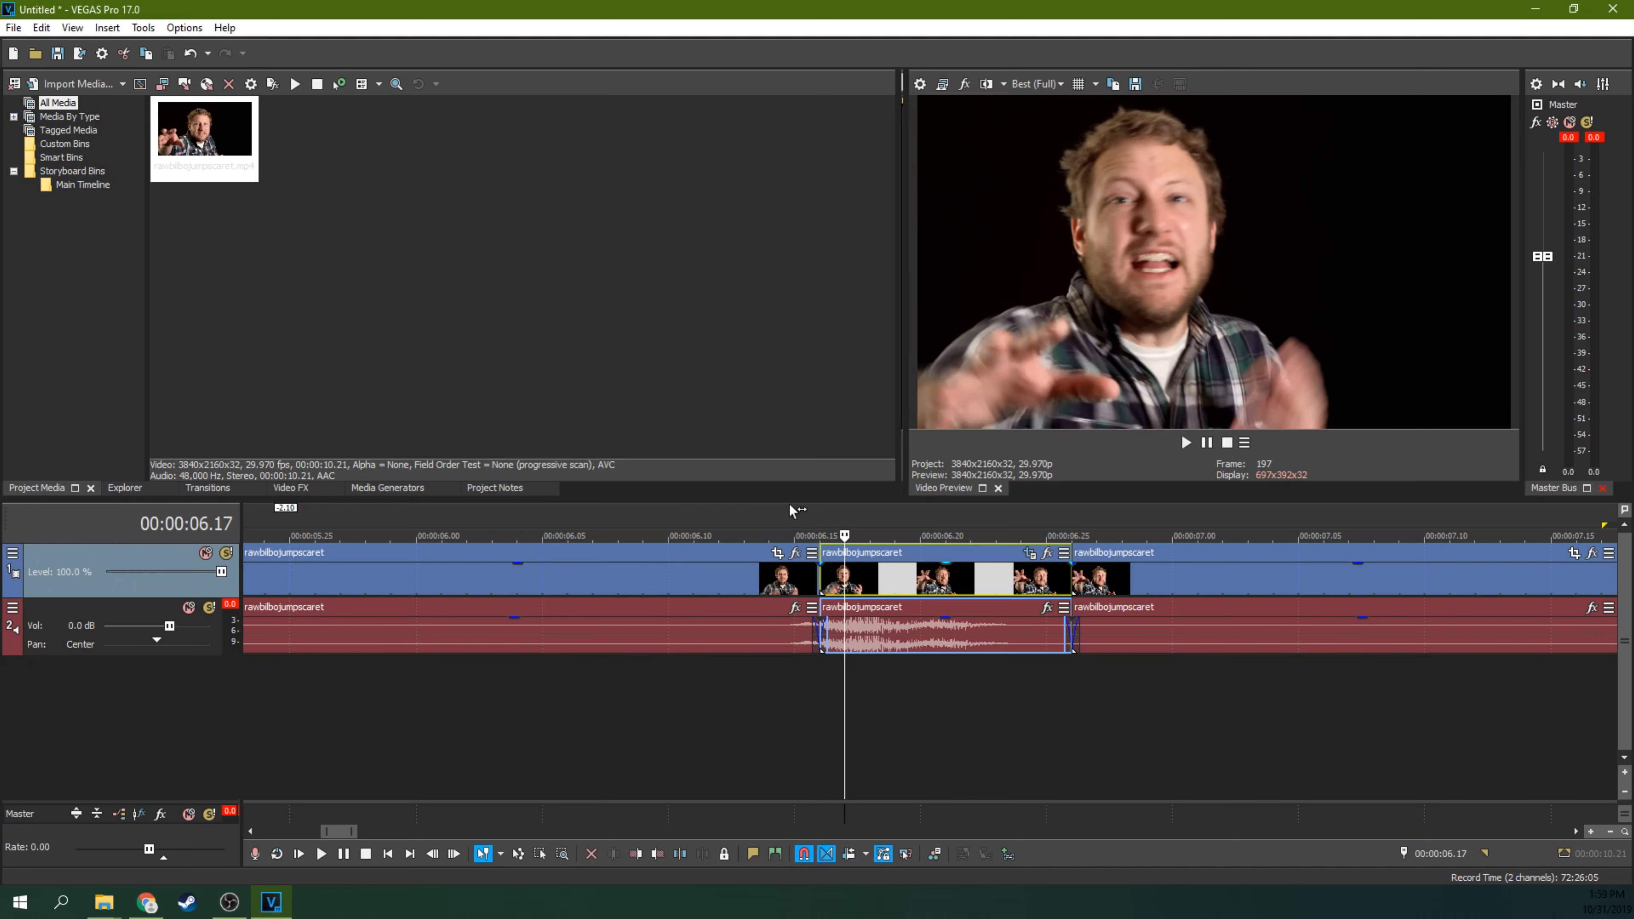
left_click(776, 530)
key("space")
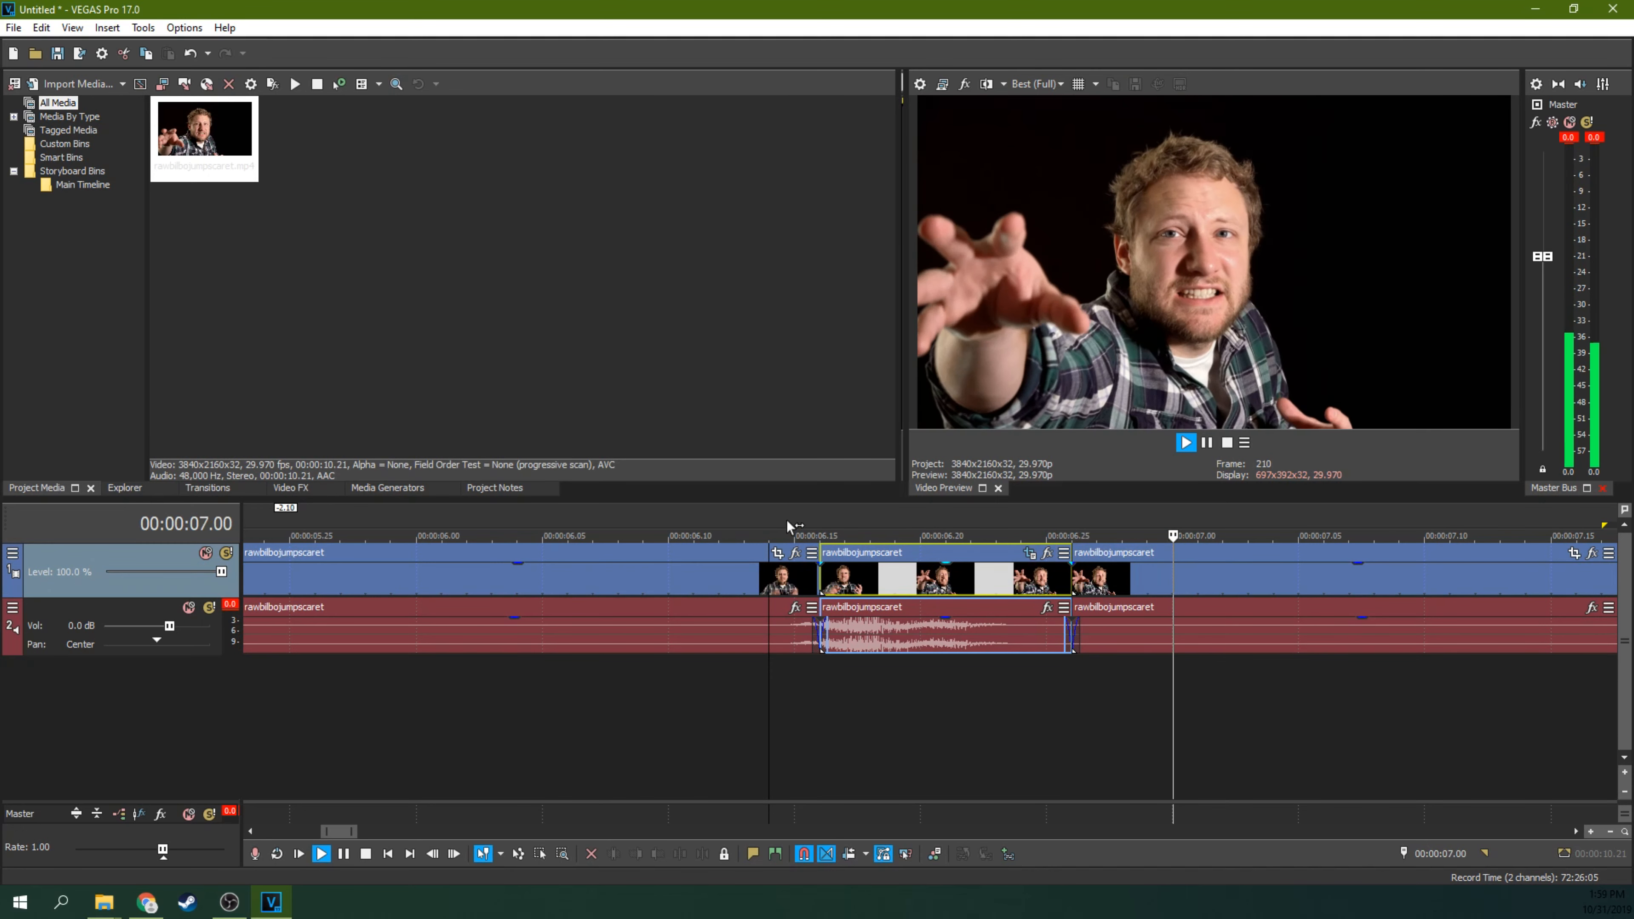
key("space")
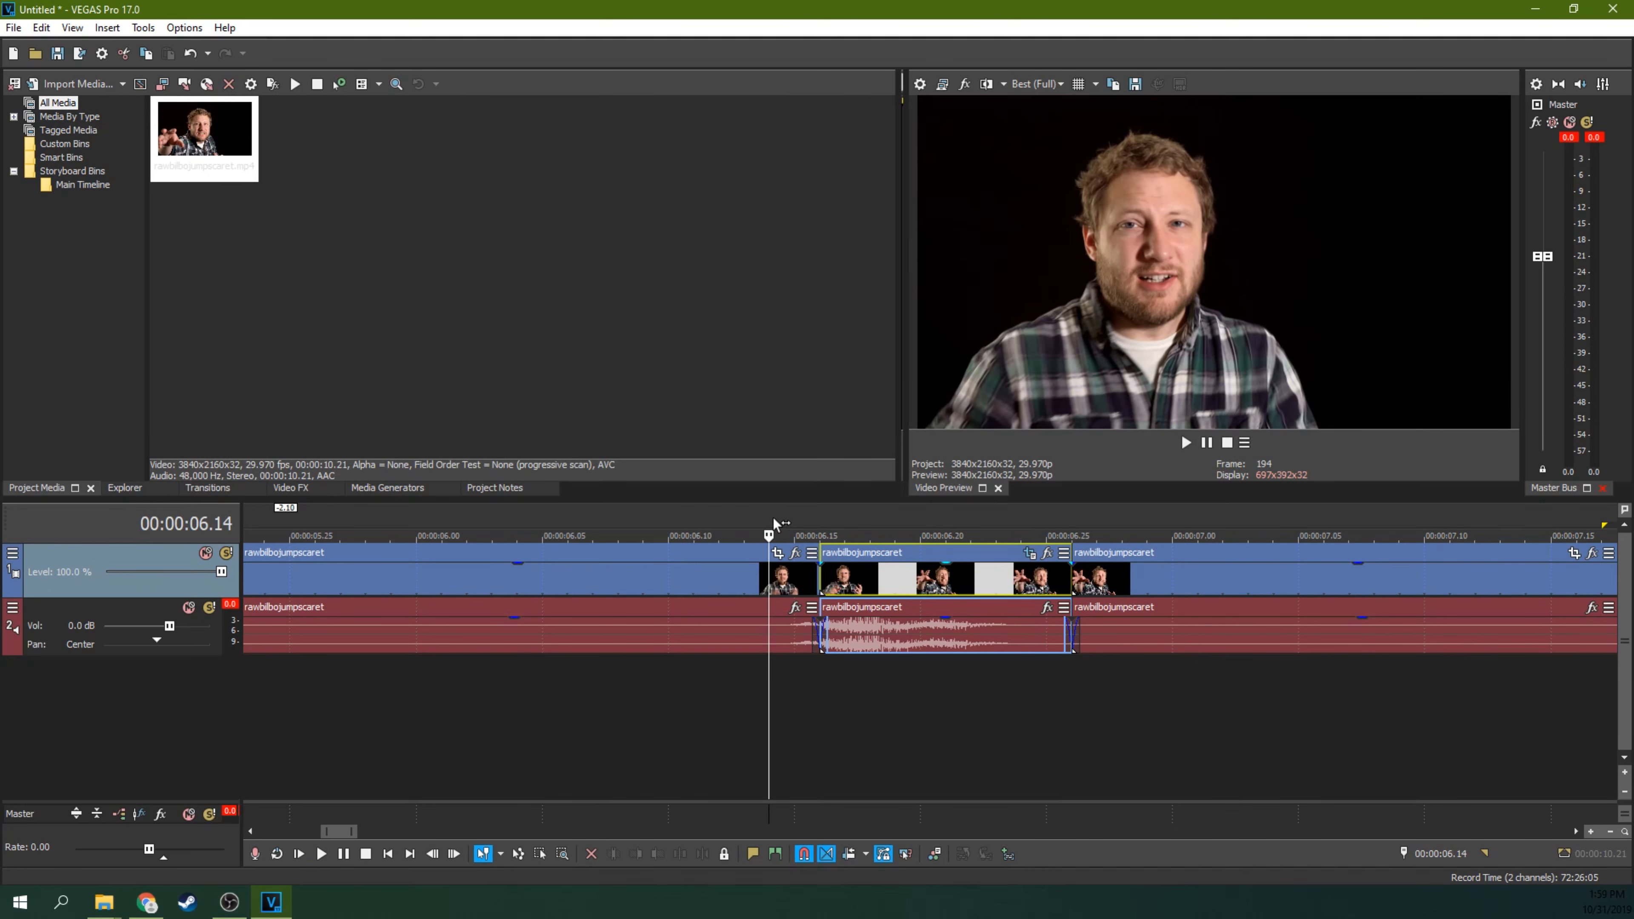
Step: Split the first clip at 00:00:06.15 to isolate the single frame just before the jump-scare section
scroll(773, 518, "up", 2)
key("Left")
key("Right")
key("Right")
key("Right")
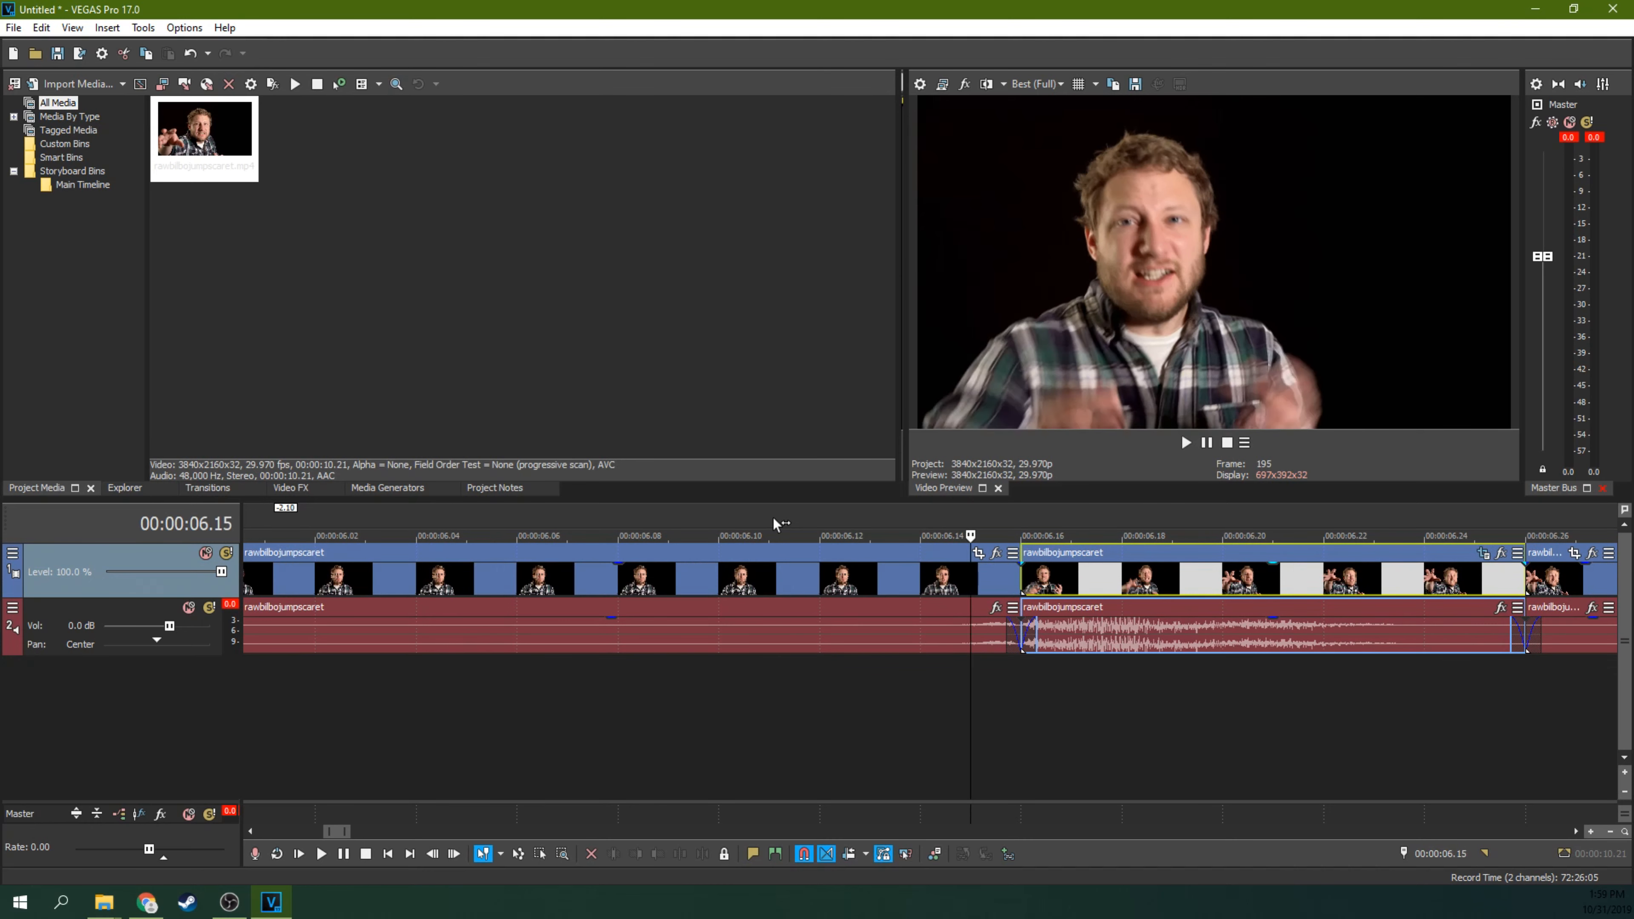
key("Left")
scroll(773, 517, "down", 1)
scroll(773, 517, "up", 1)
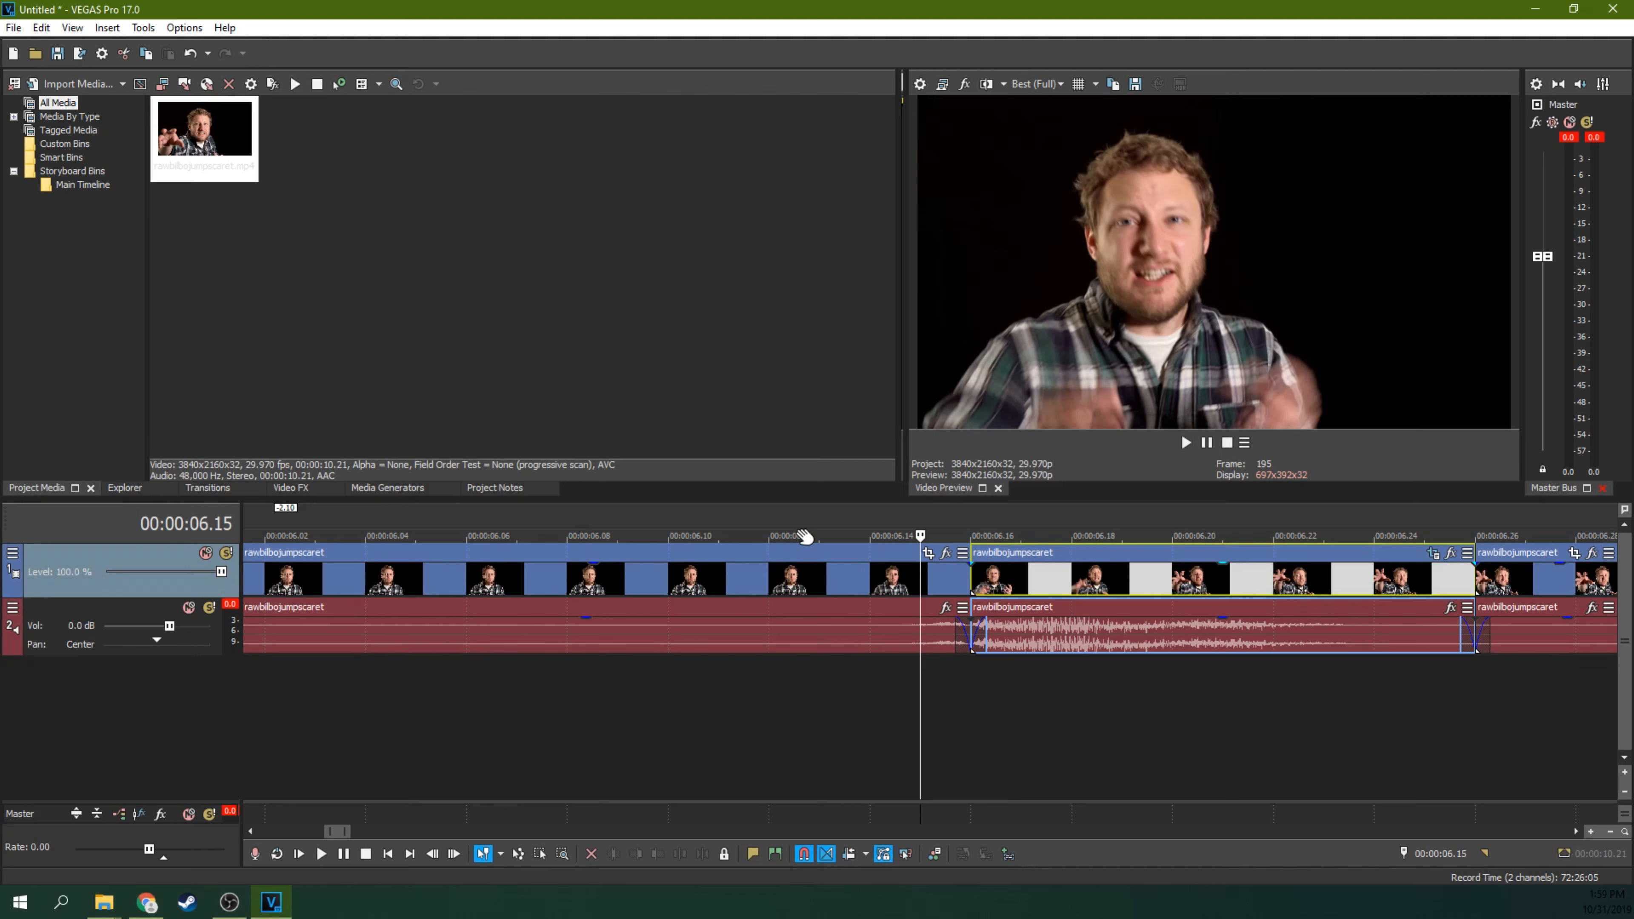
key("Left")
key("Left")
key("Right")
key("Right")
key("Right")
key("Left")
left_click(923, 579)
key("s")
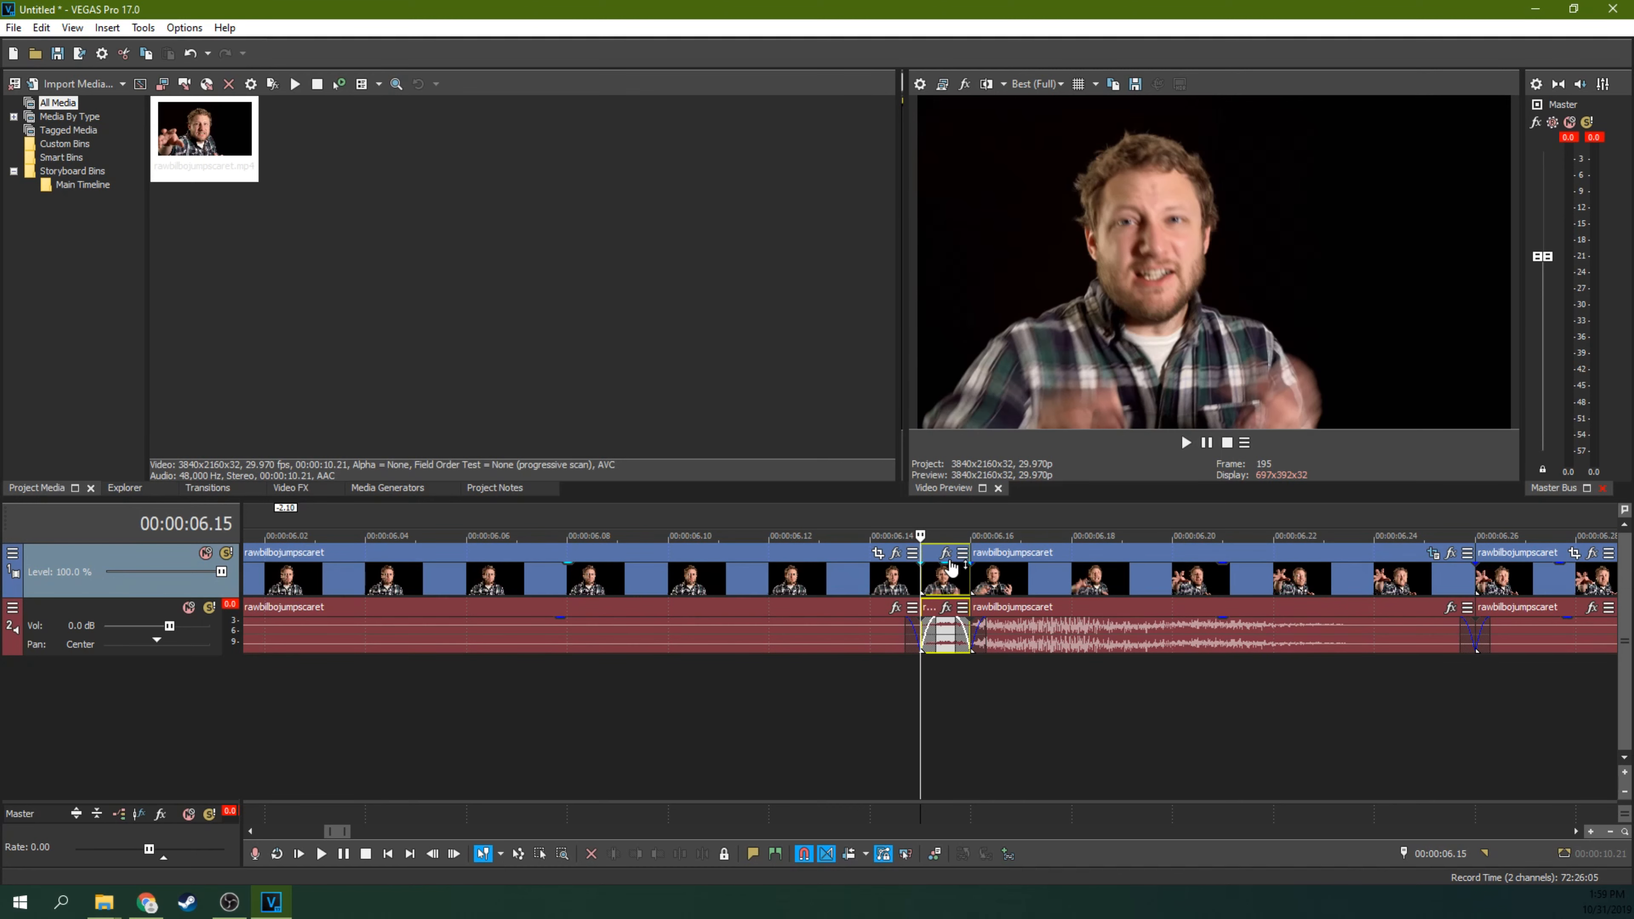
Step: Zoom in slightly on the one-frame event at 00:00:06.15 by shrinking its Pan/Crop frame to about 3,500 × 1,969
scroll(940, 579, "up", 3)
left_click(1011, 553)
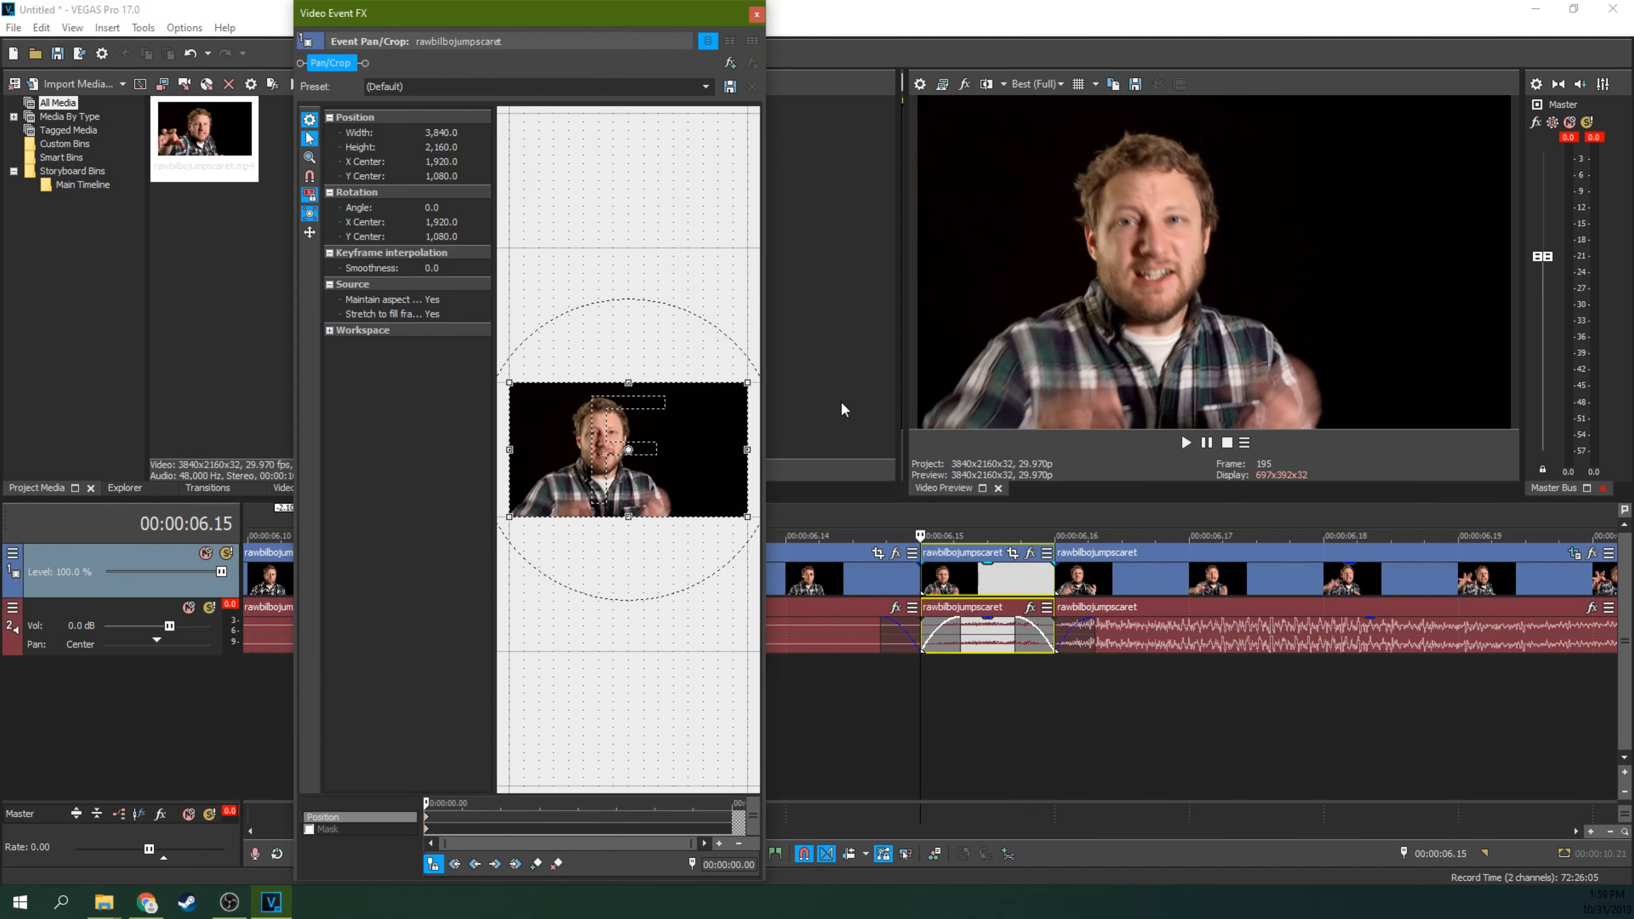
left_click_drag(749, 384, 744, 390)
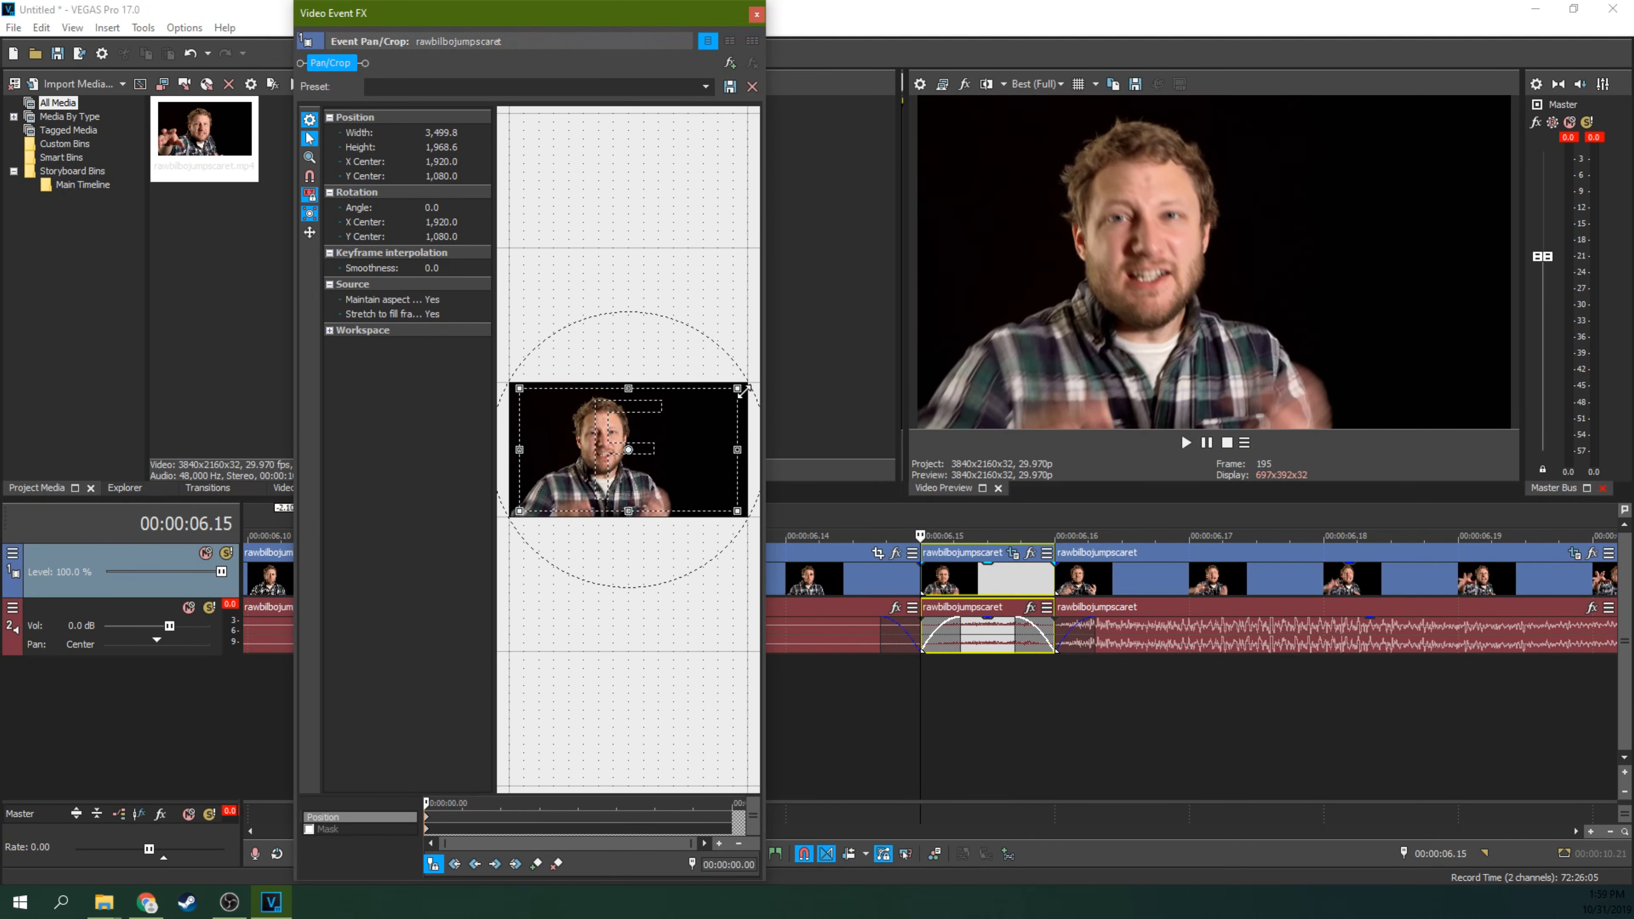
left_click(757, 14)
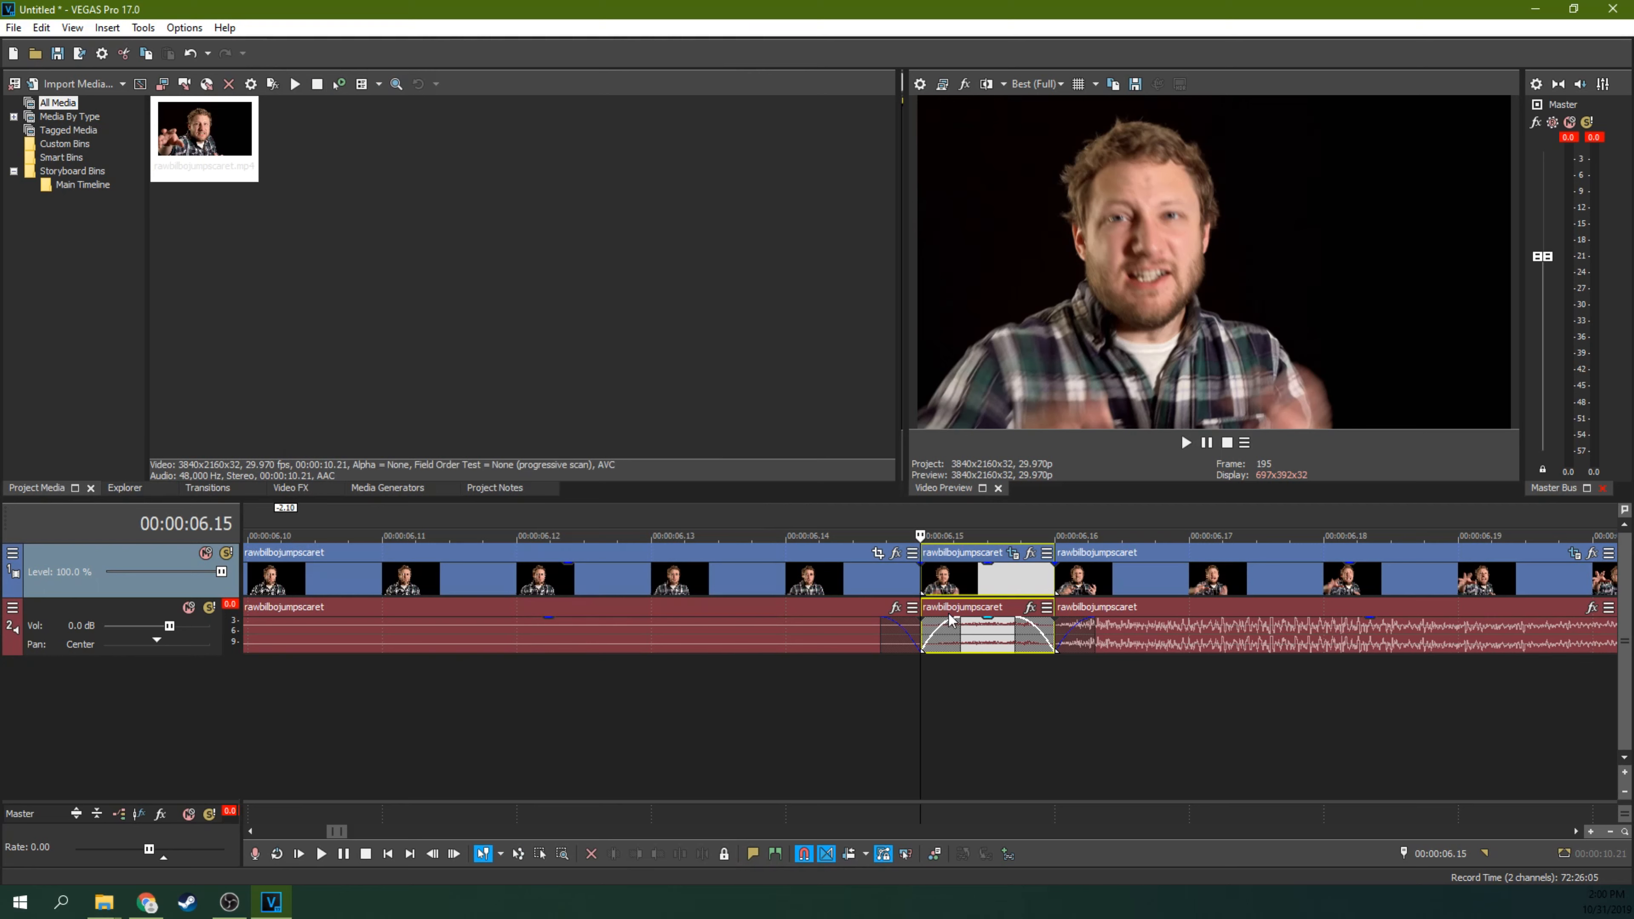
Step: Remove the automatic audio fades at both edges of the one-frame event at 00:00:06.15
left_click_drag(951, 619, 1023, 618)
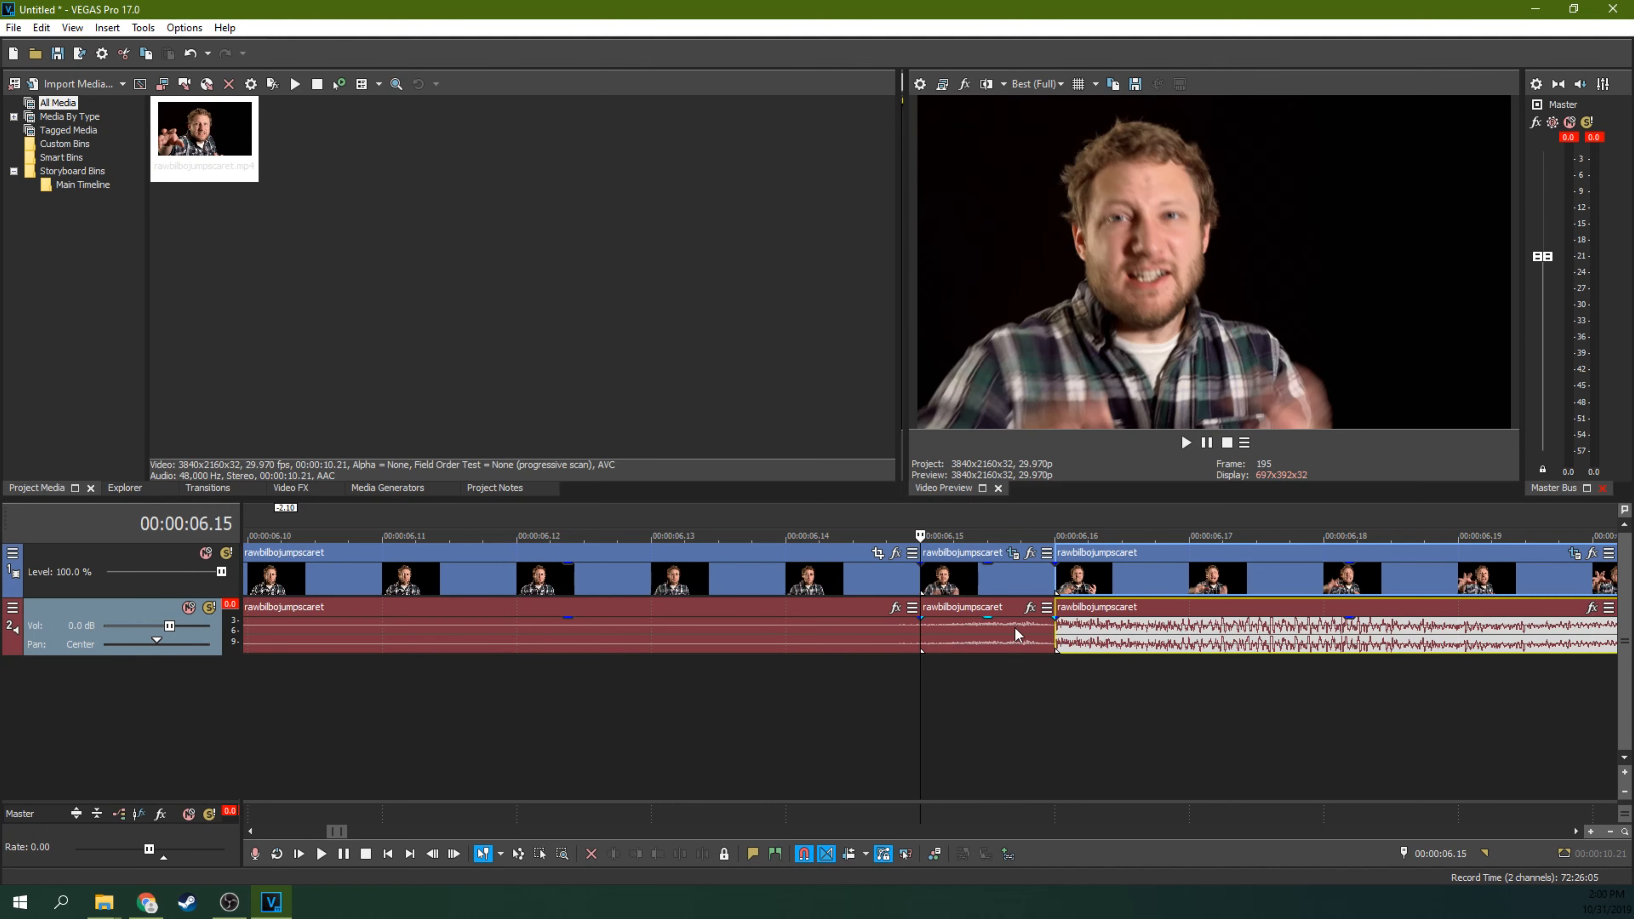
left_click(891, 647)
Step: Step through the frames between 00:00:06.14 and 00:00:06.16 and review the Pan/Crop settings of the one-frame event
key("Left")
key("Right")
key("Right")
key("Right")
key("Left")
key("Left")
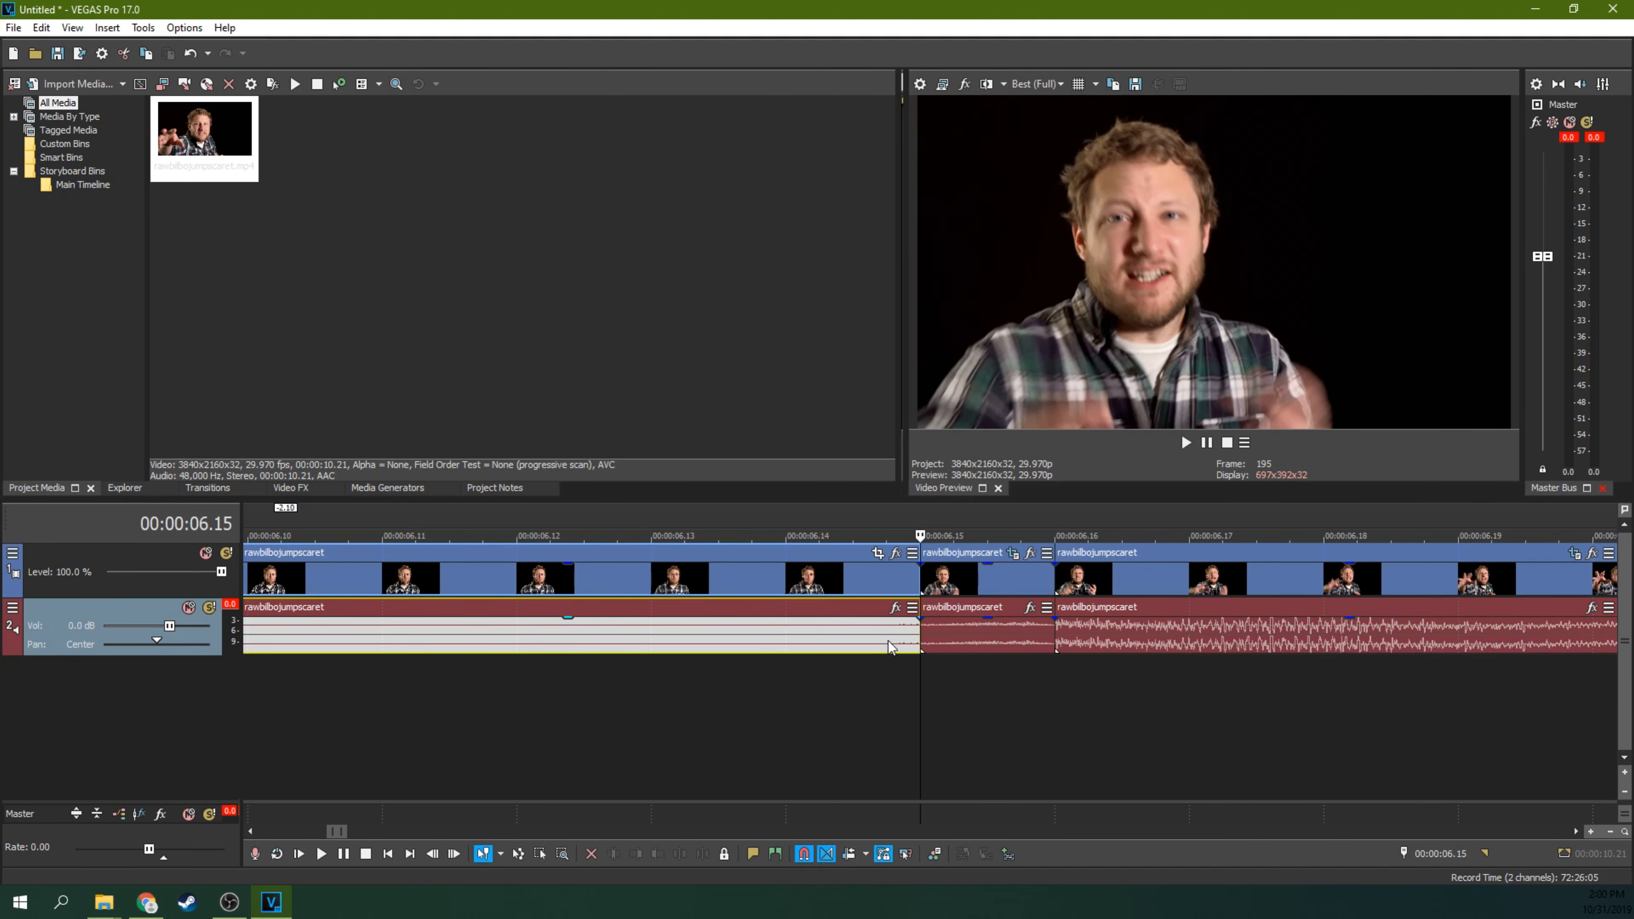
key("Left")
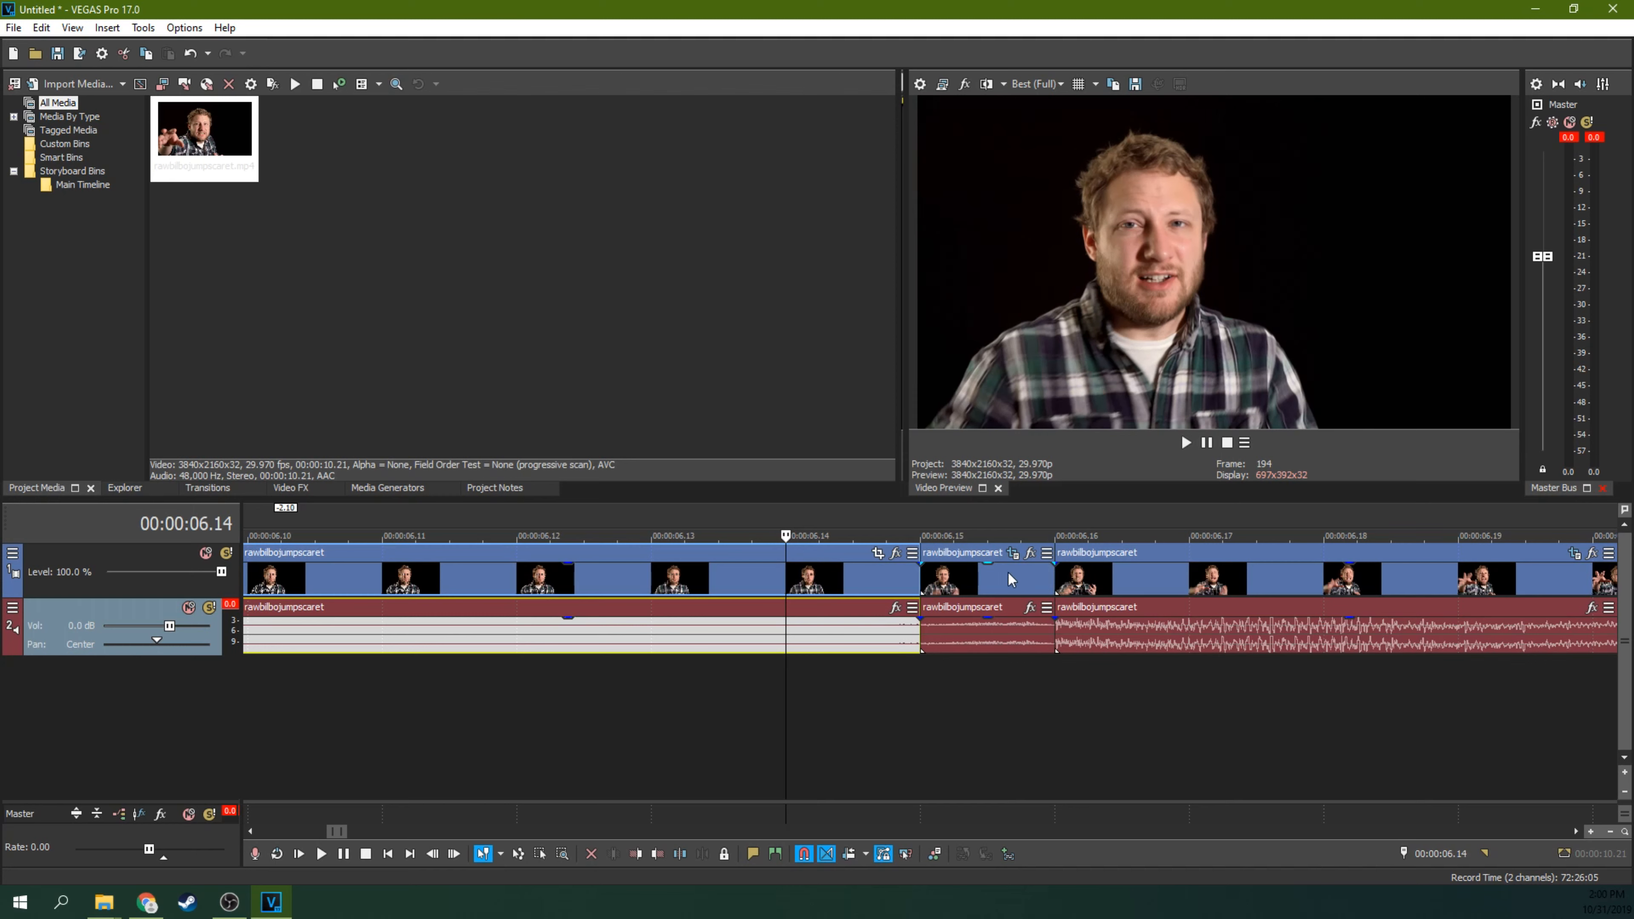
key("Right")
key("Right")
key("Left")
key("Left")
left_click(1019, 554)
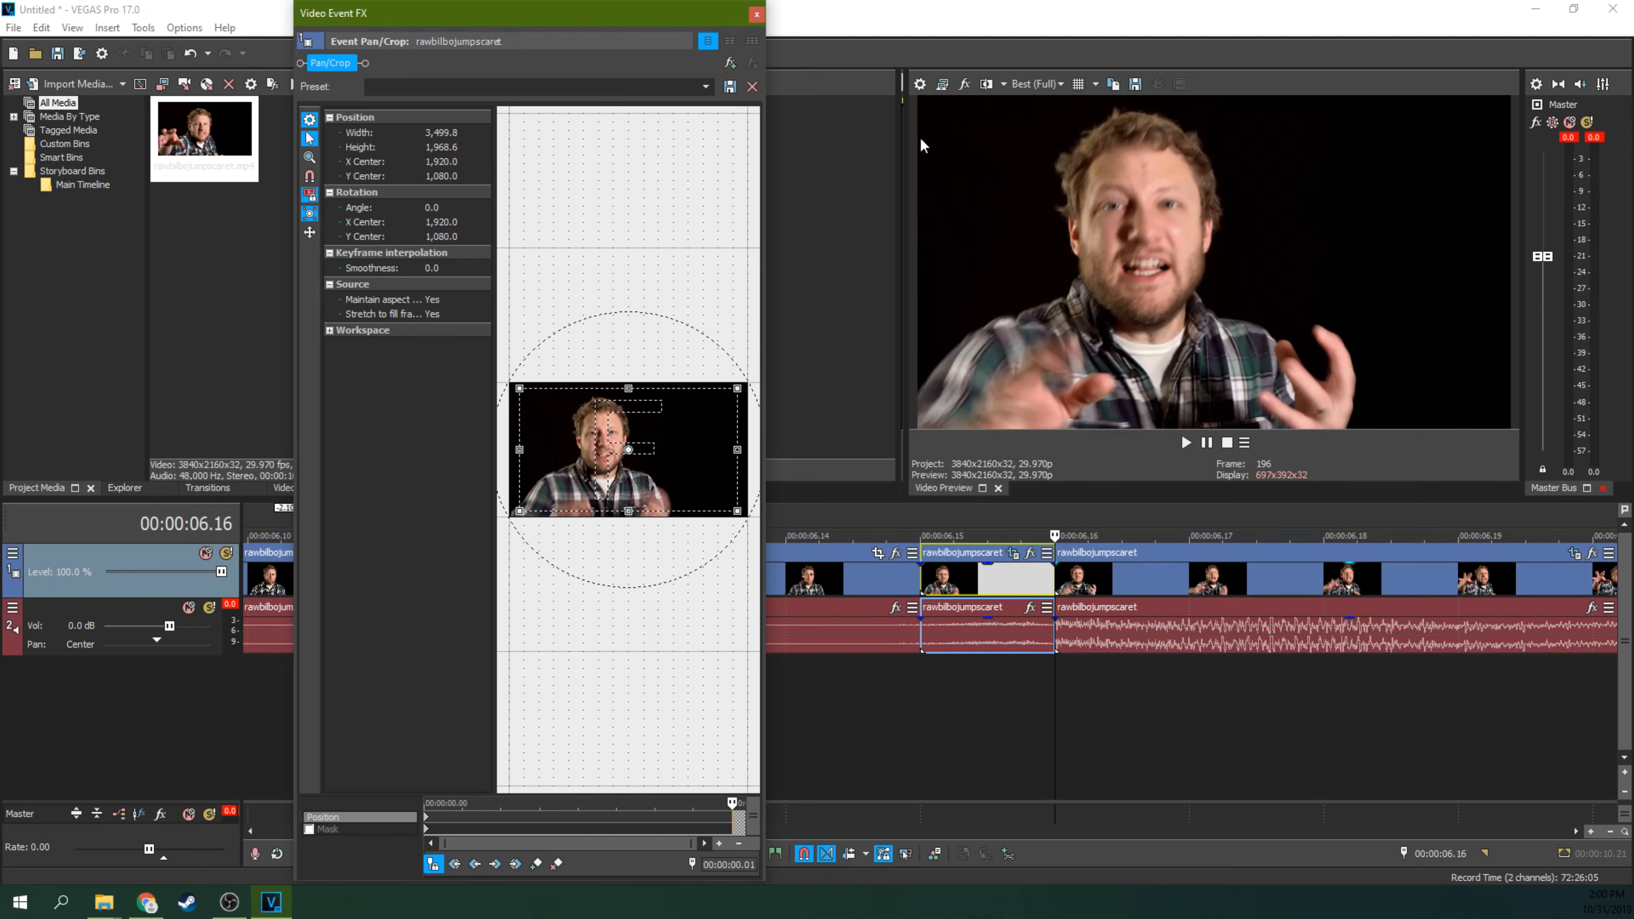
left_click(757, 14)
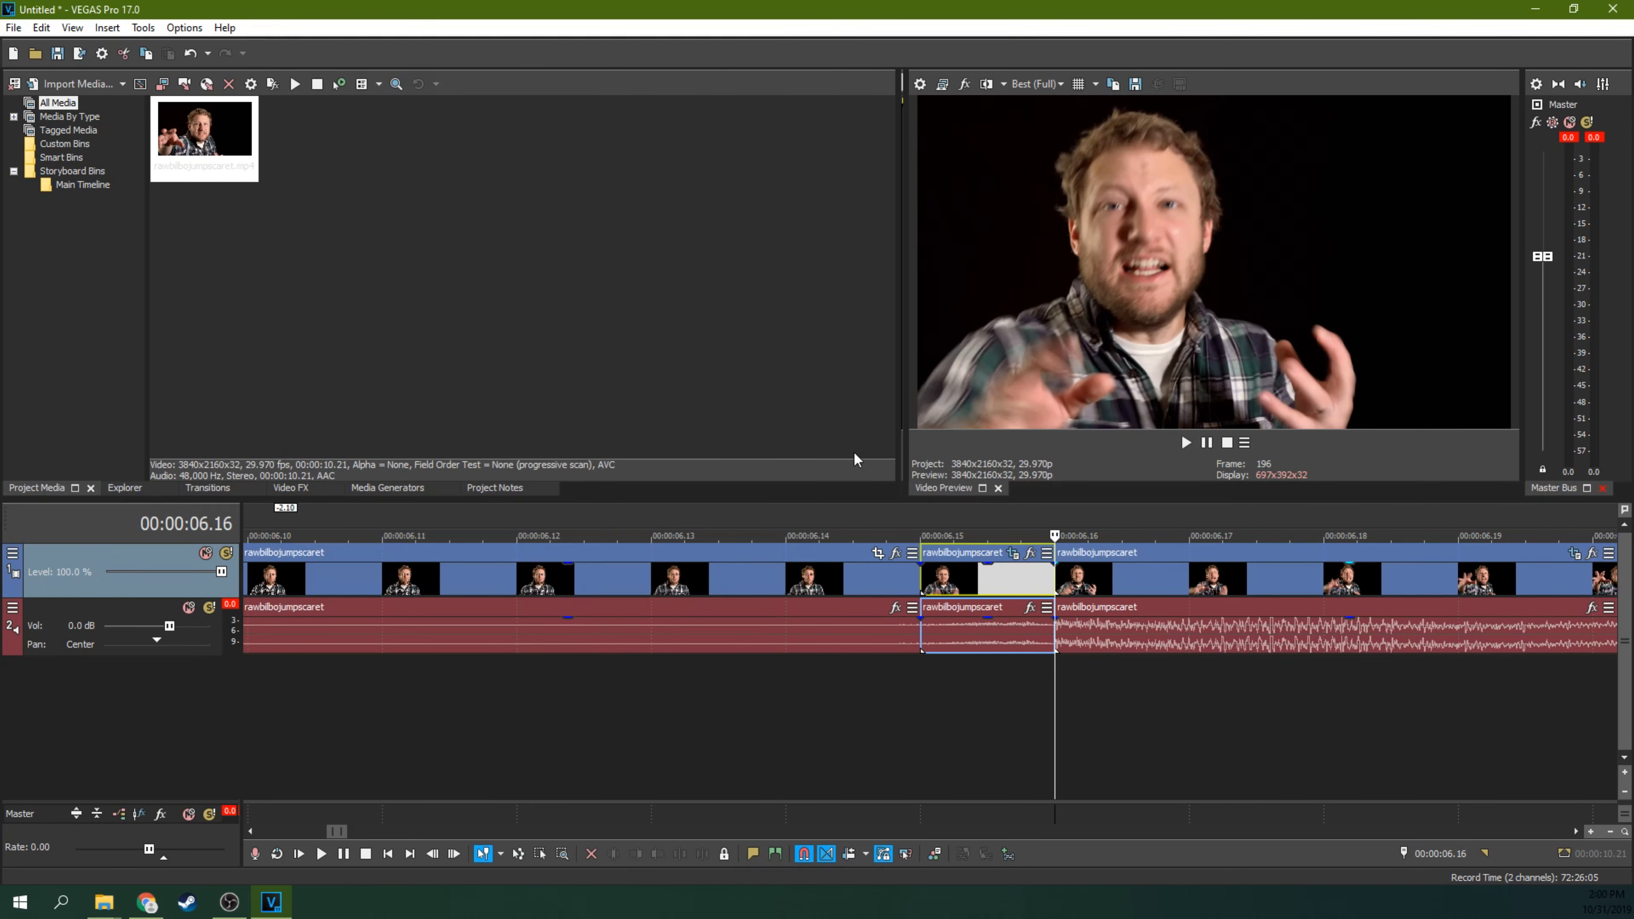
Step: Step frame by frame from just before 00:00:06.15 to the cut at 00:00:06.26 to examine the zoomed section
left_click(874, 519)
key("Left")
key("Right")
key("Right")
key("Left")
key("Left")
key("Right")
key("Right")
key("Right")
key("Right")
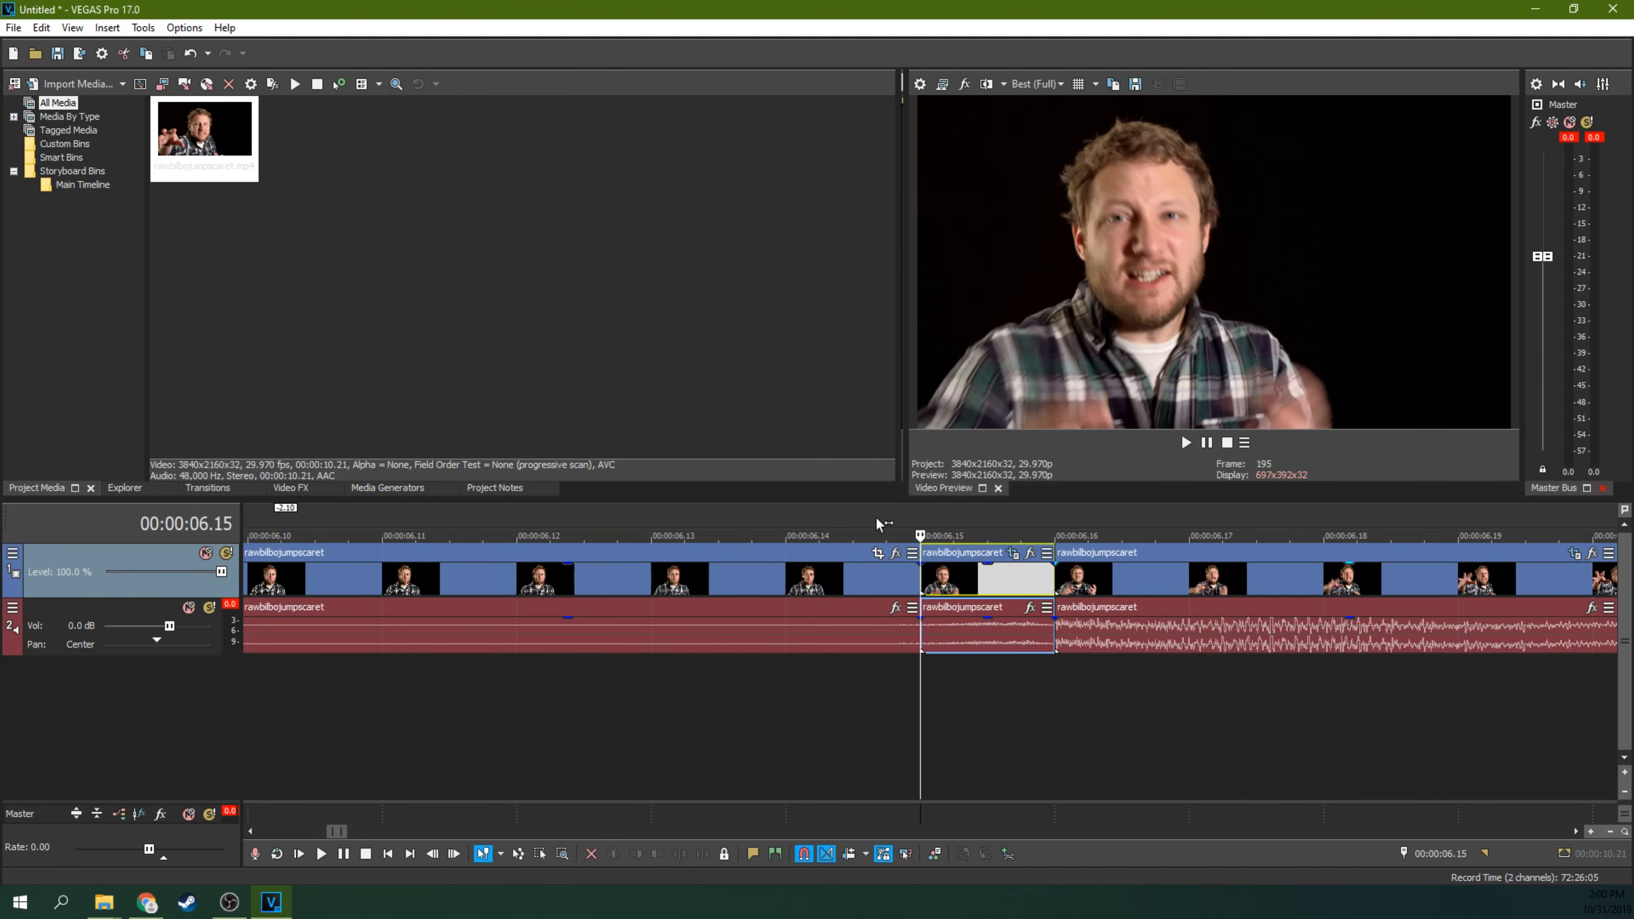
key("Right")
key("Right")
key("Right")
key("Right")
key("Right")
key("Right")
key("Right")
key("Right")
key("Right")
key("Right")
key("Right")
key("Right")
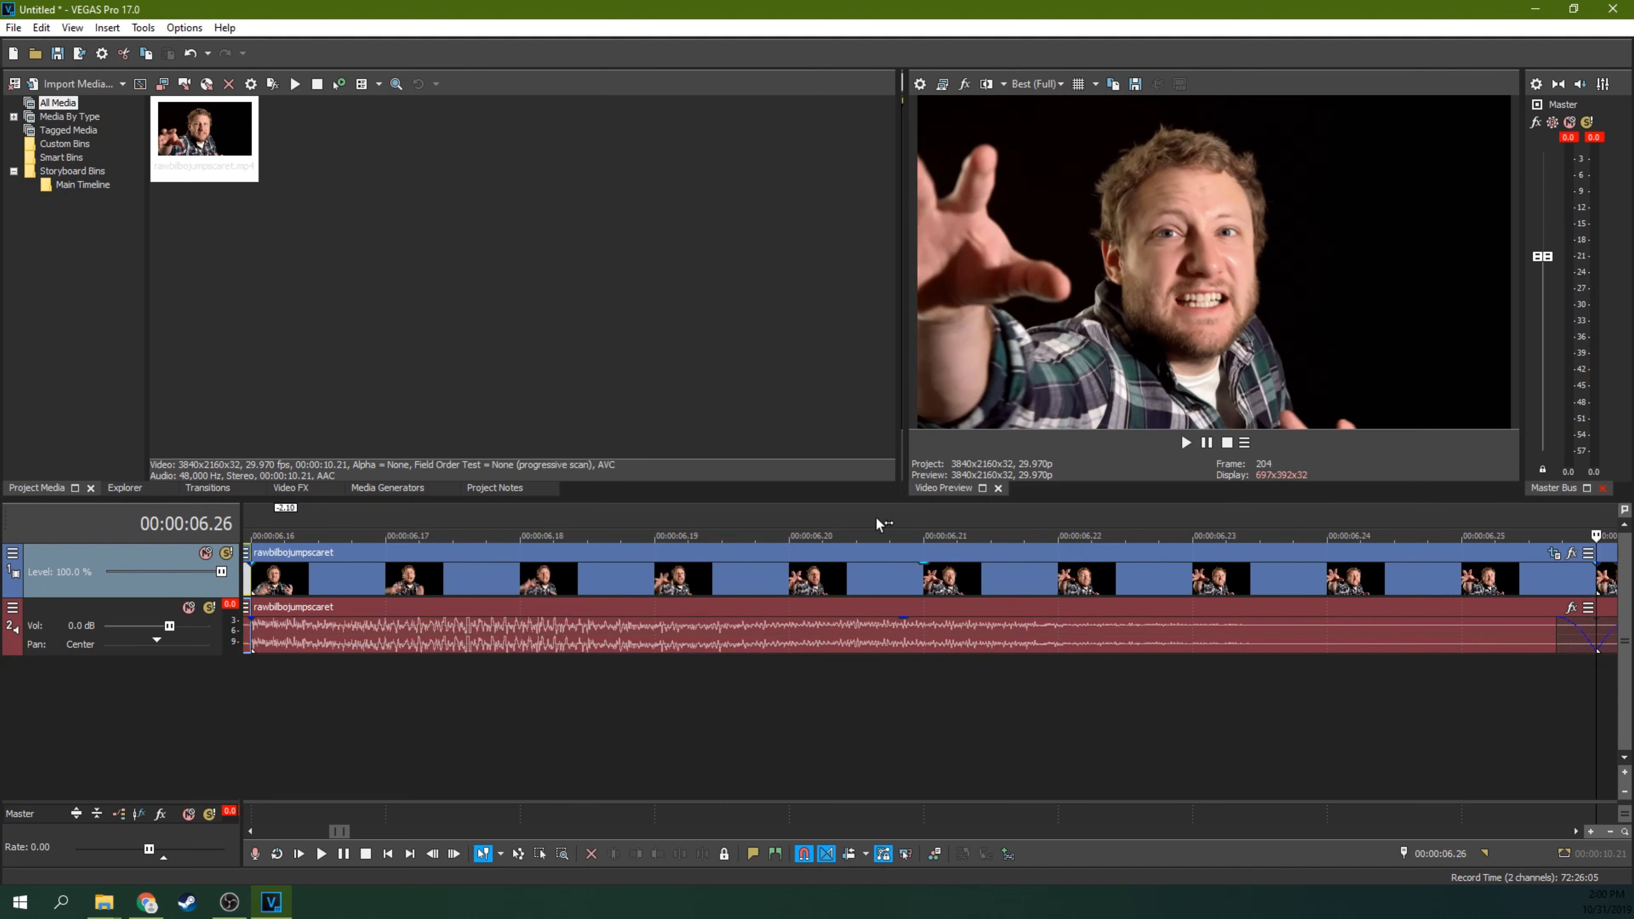
Step: Remove the automatic audio fades at the 00:00:06.26 cut, where the jump-scare section ends
scroll(913, 553, "down", 4)
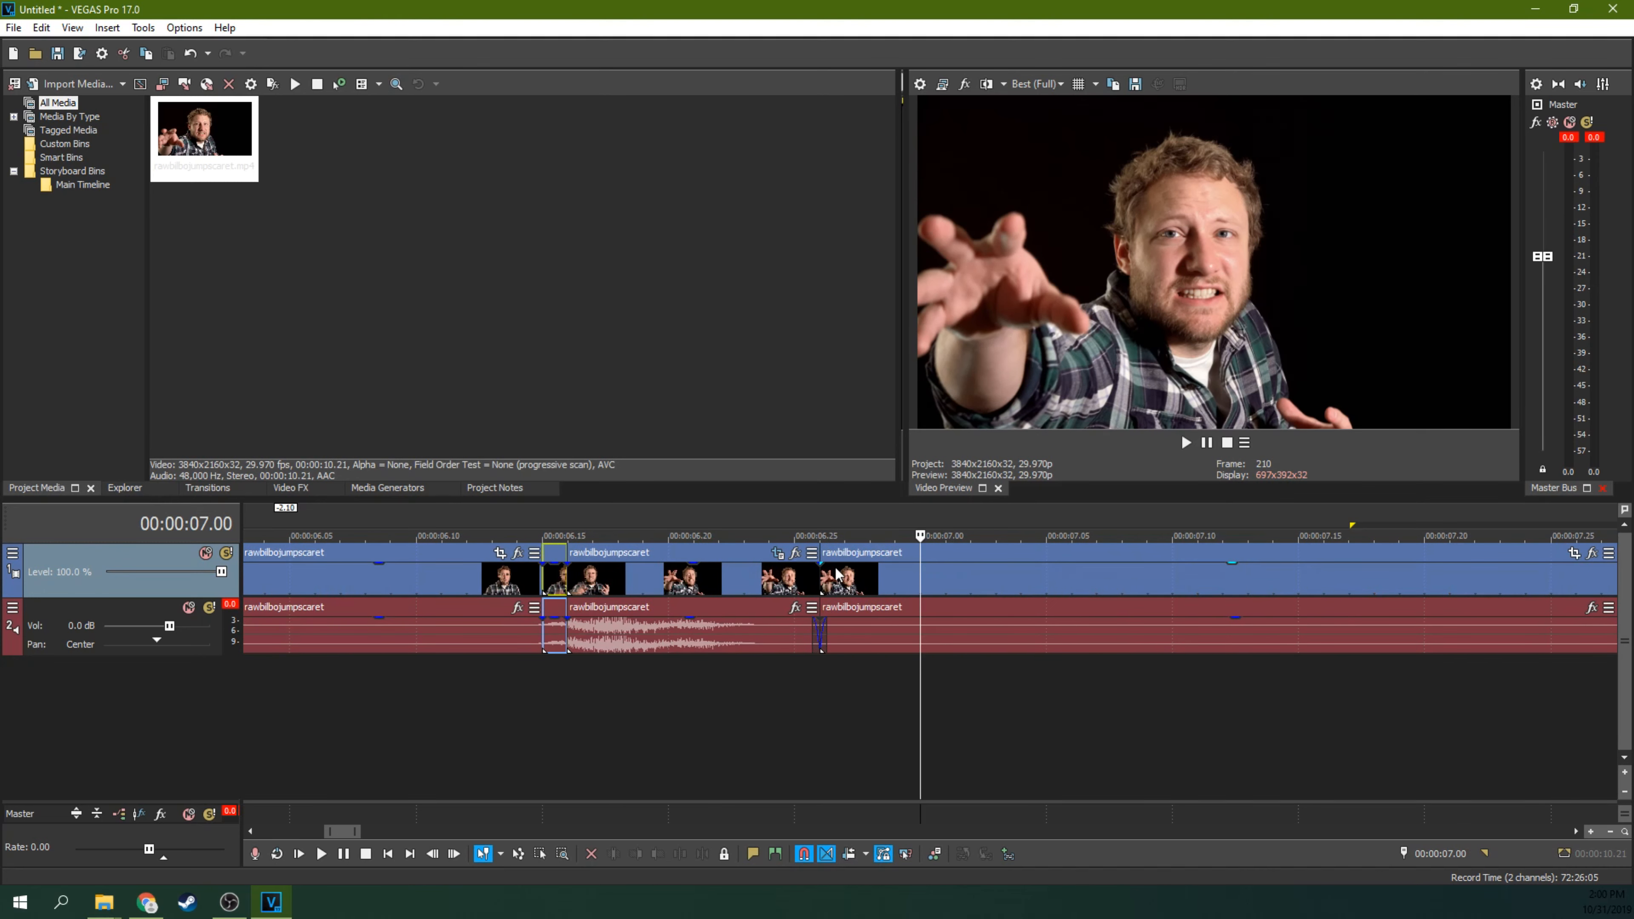
left_click(811, 585)
scroll(812, 585, "up", 5)
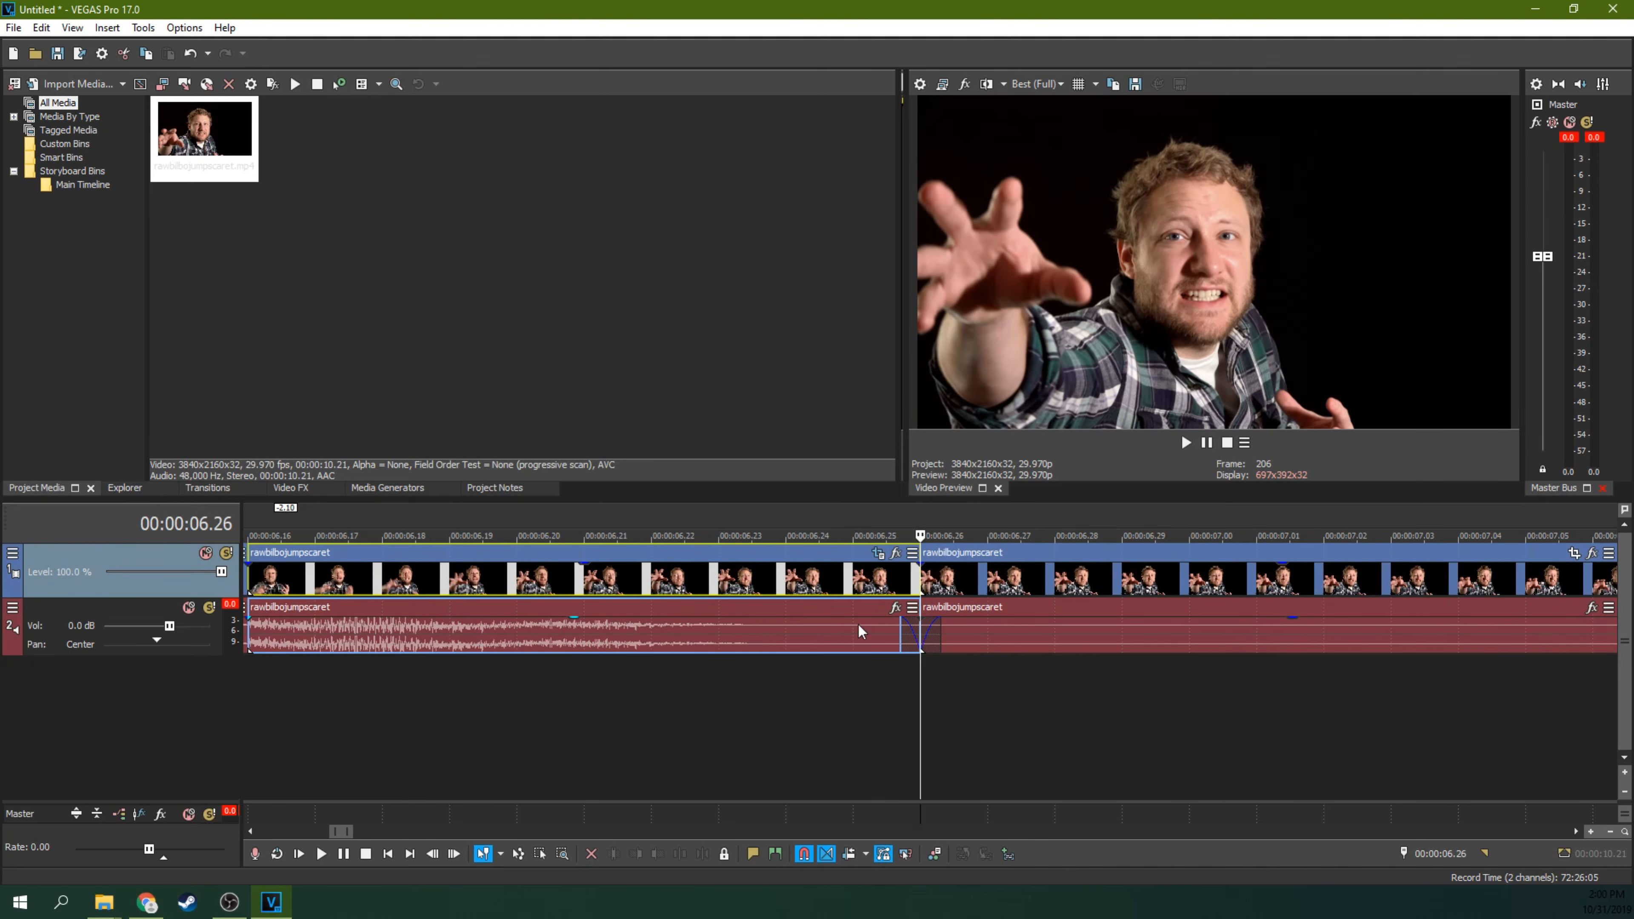
left_click(916, 623)
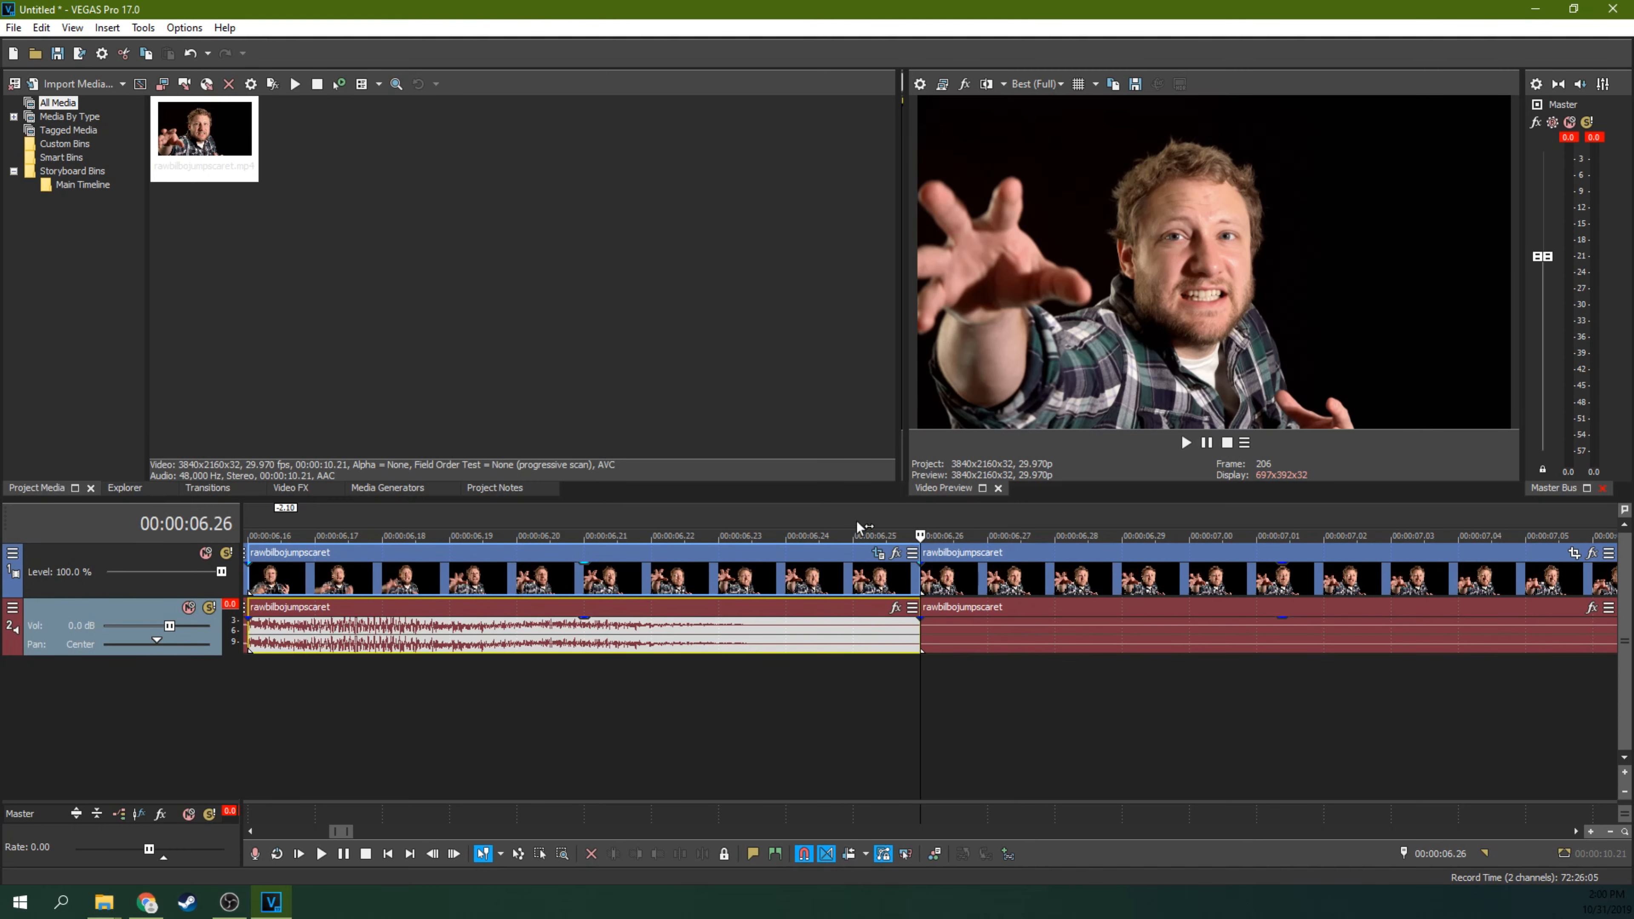
Step: Step frame by frame from the 00:00:06.26 cut to 00:00:07.00 to examine the start of the final event
key("Right")
key("Right")
key("Right")
key("Right")
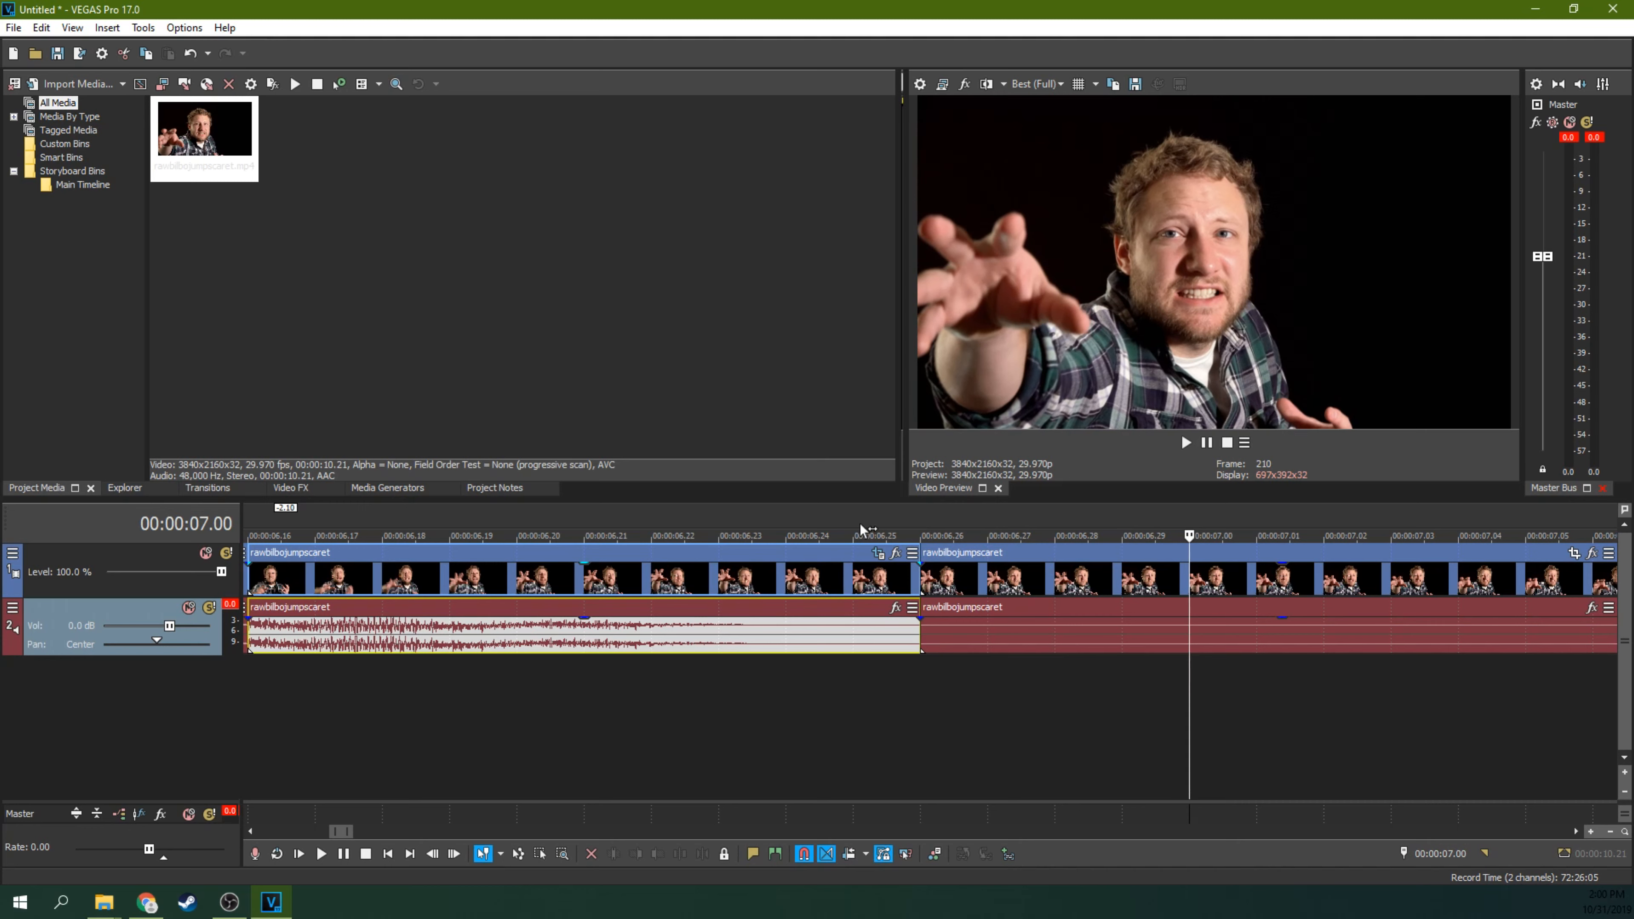
scroll(971, 543, "down", 6)
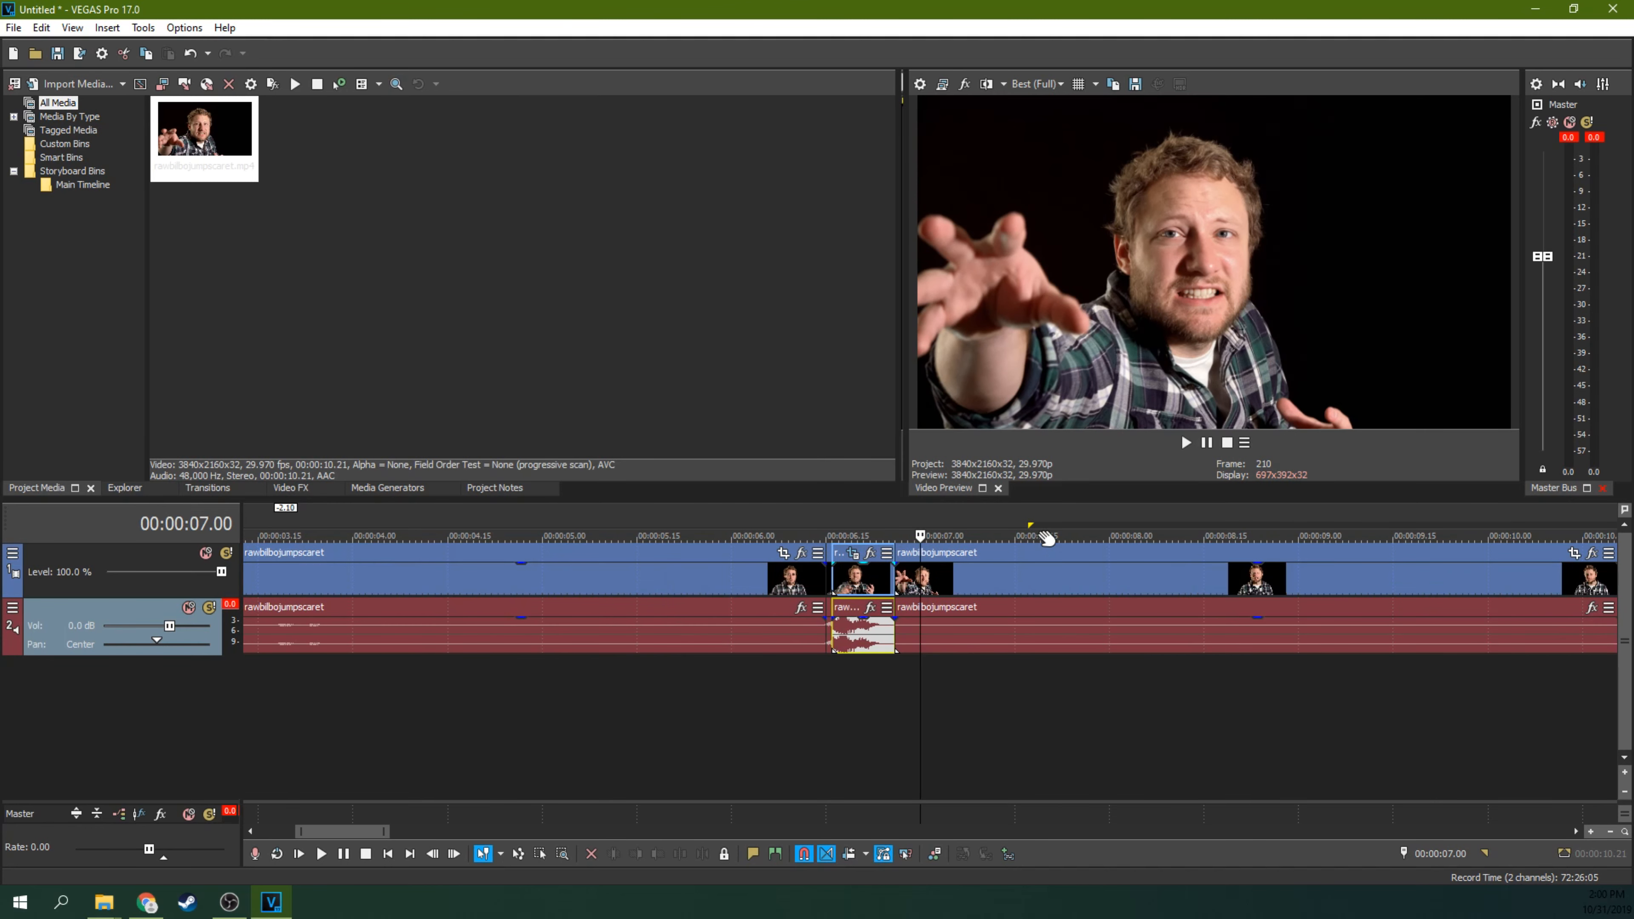
Step: Open Event Pan/Crop for the final video event and add a full-frame position keyframe at 00:00:00.24, when the hand is withdrawn
left_click(945, 587)
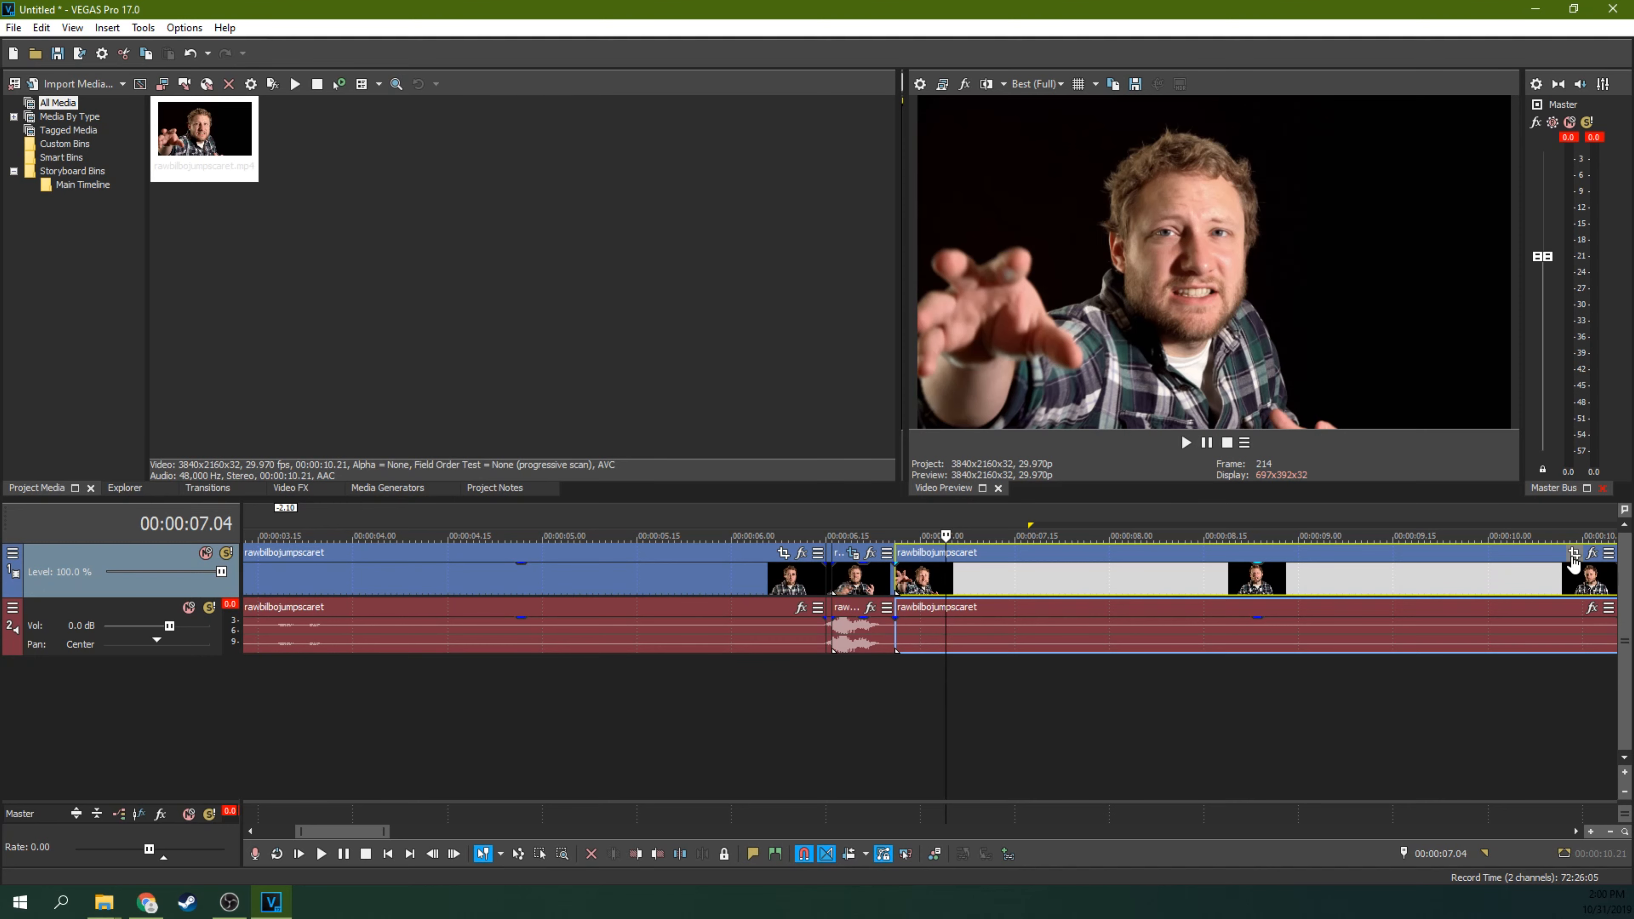
scroll(1326, 570, "down", 1)
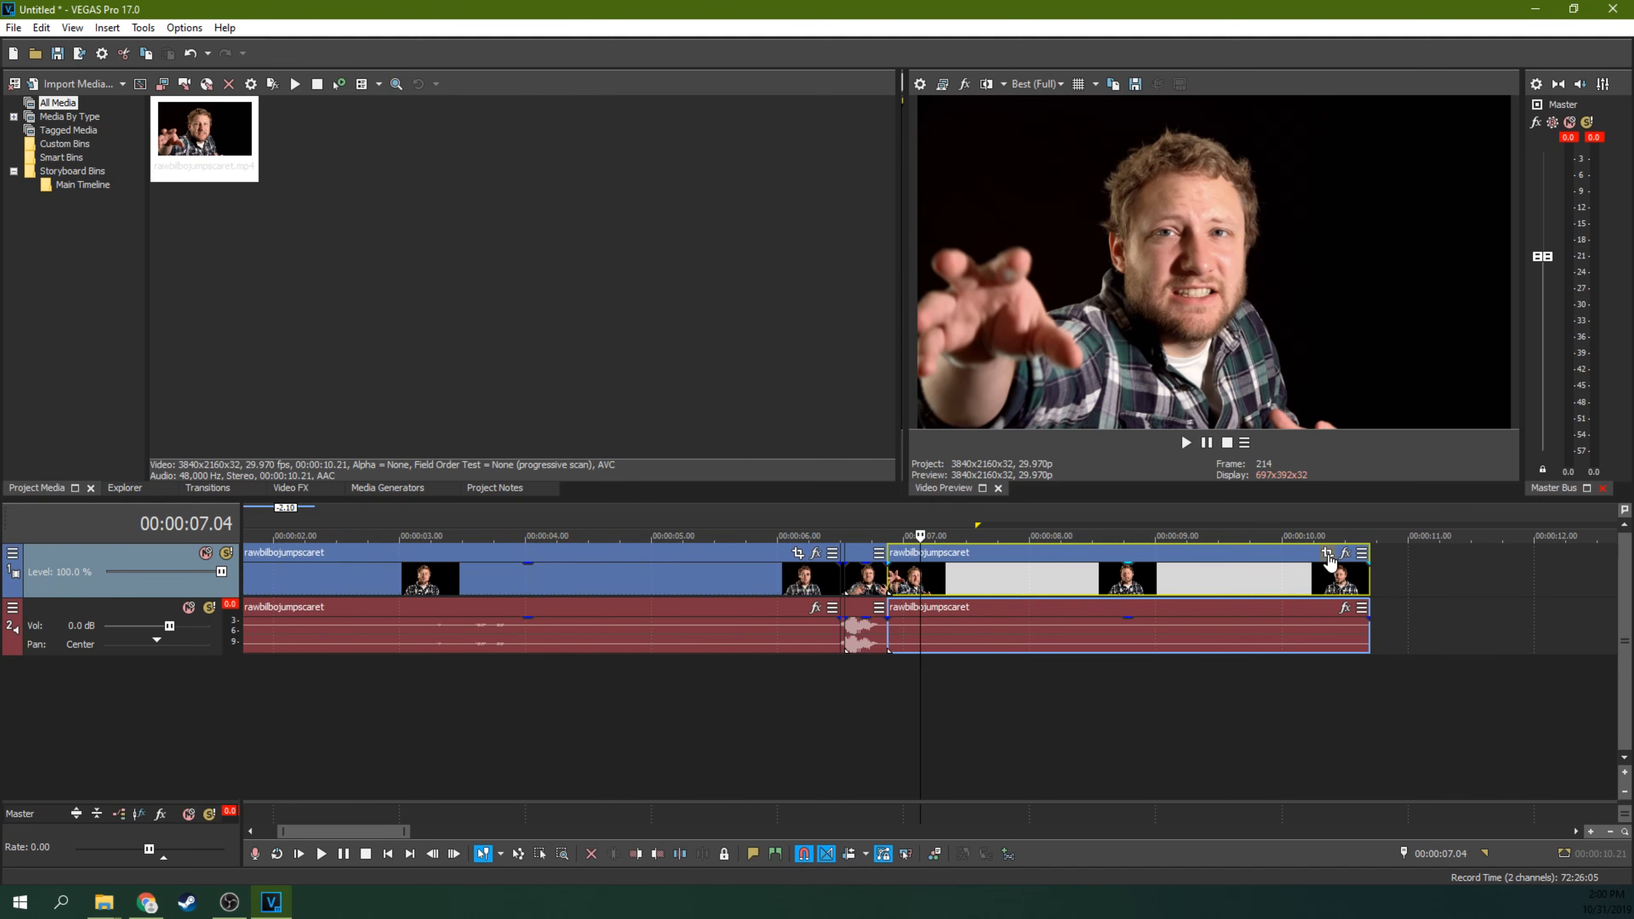
left_click(1326, 552)
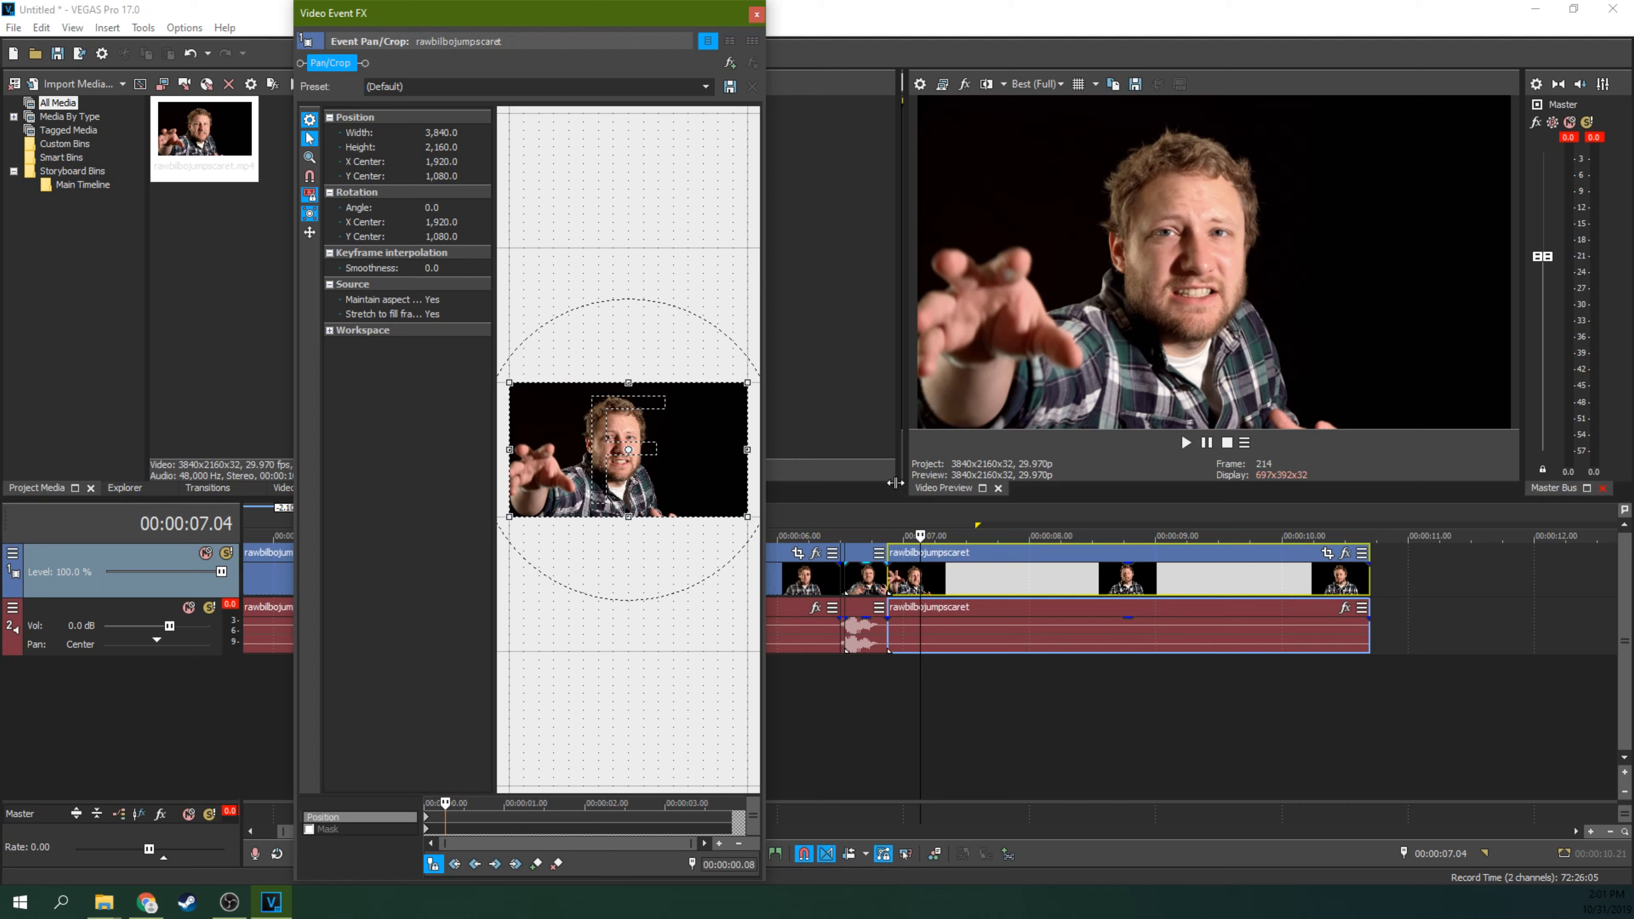
left_click_drag(445, 803, 448, 802)
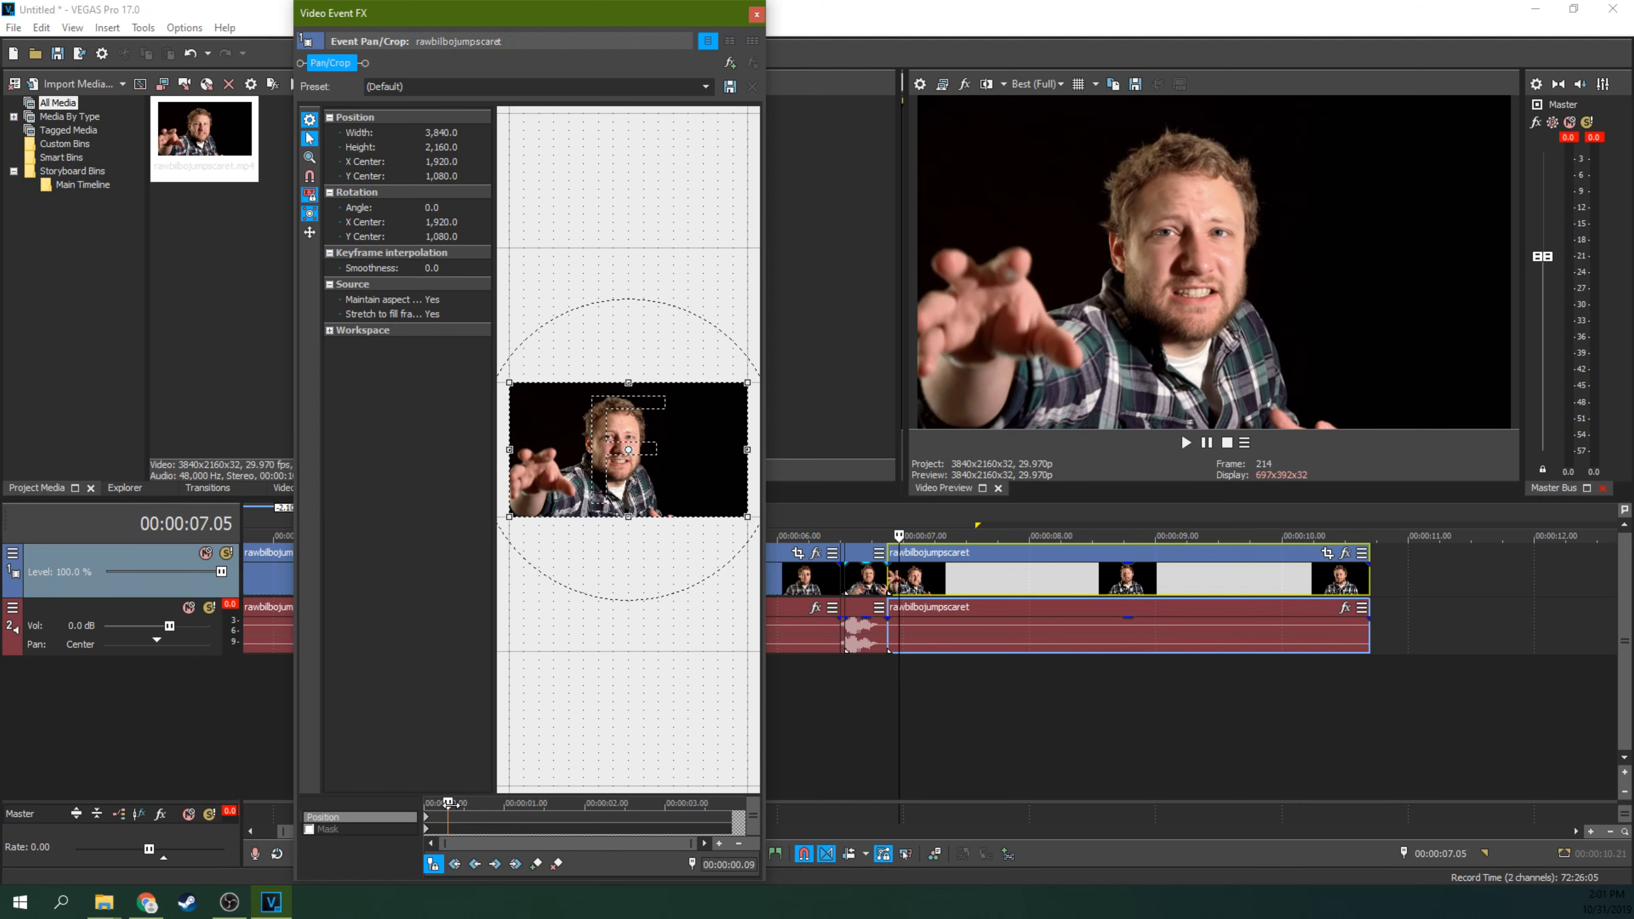
left_click(433, 864)
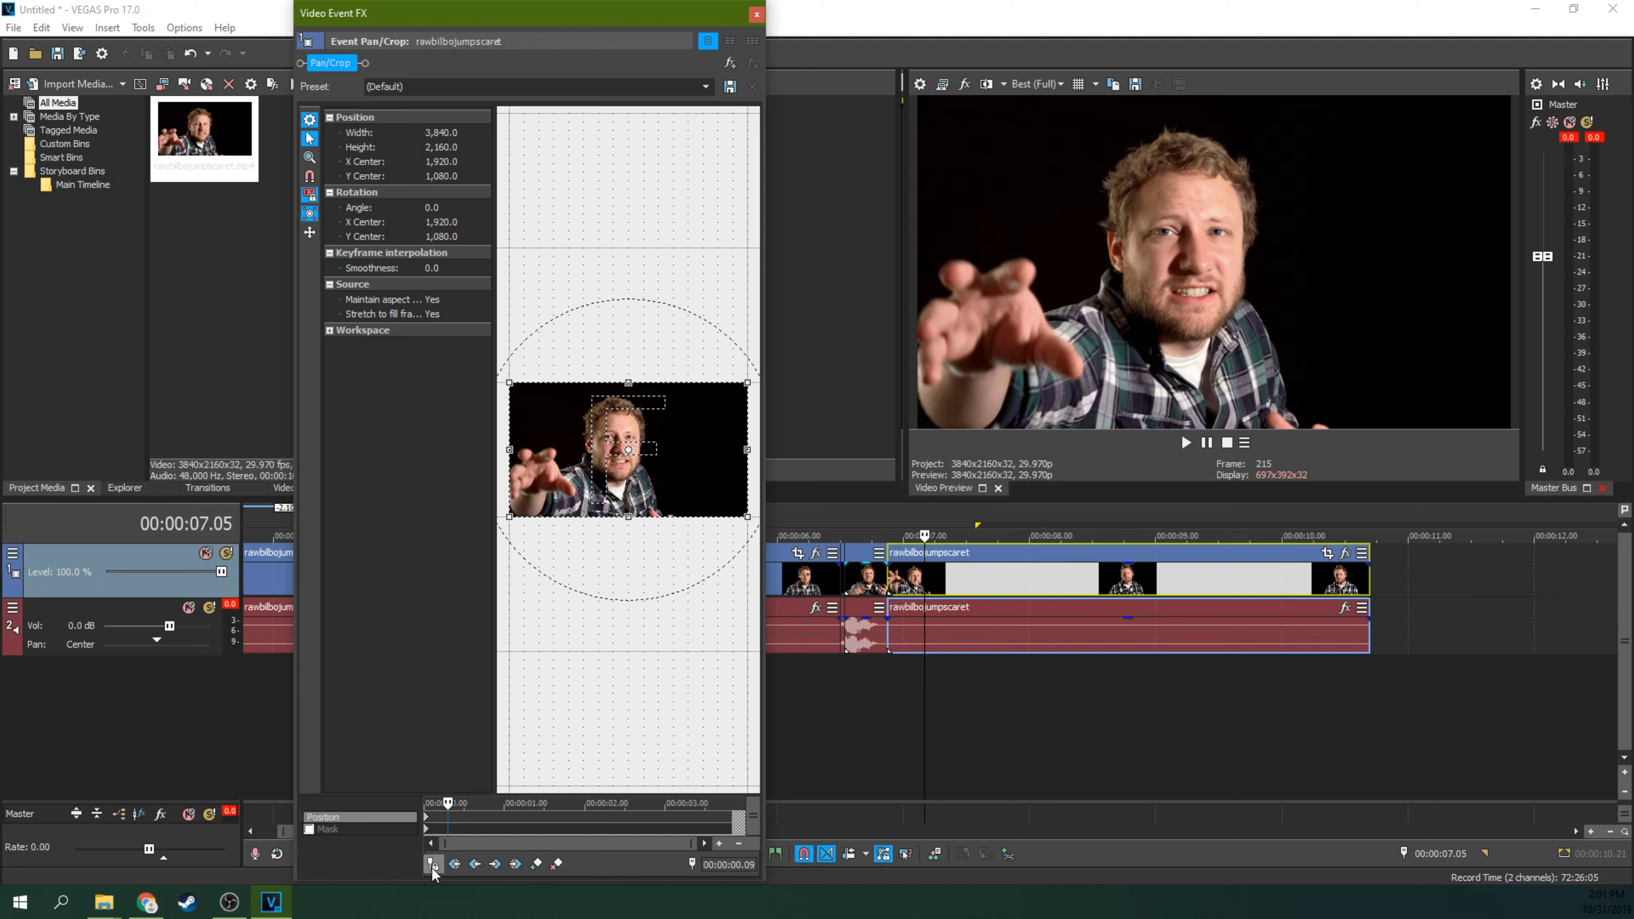
left_click_drag(447, 803, 463, 803)
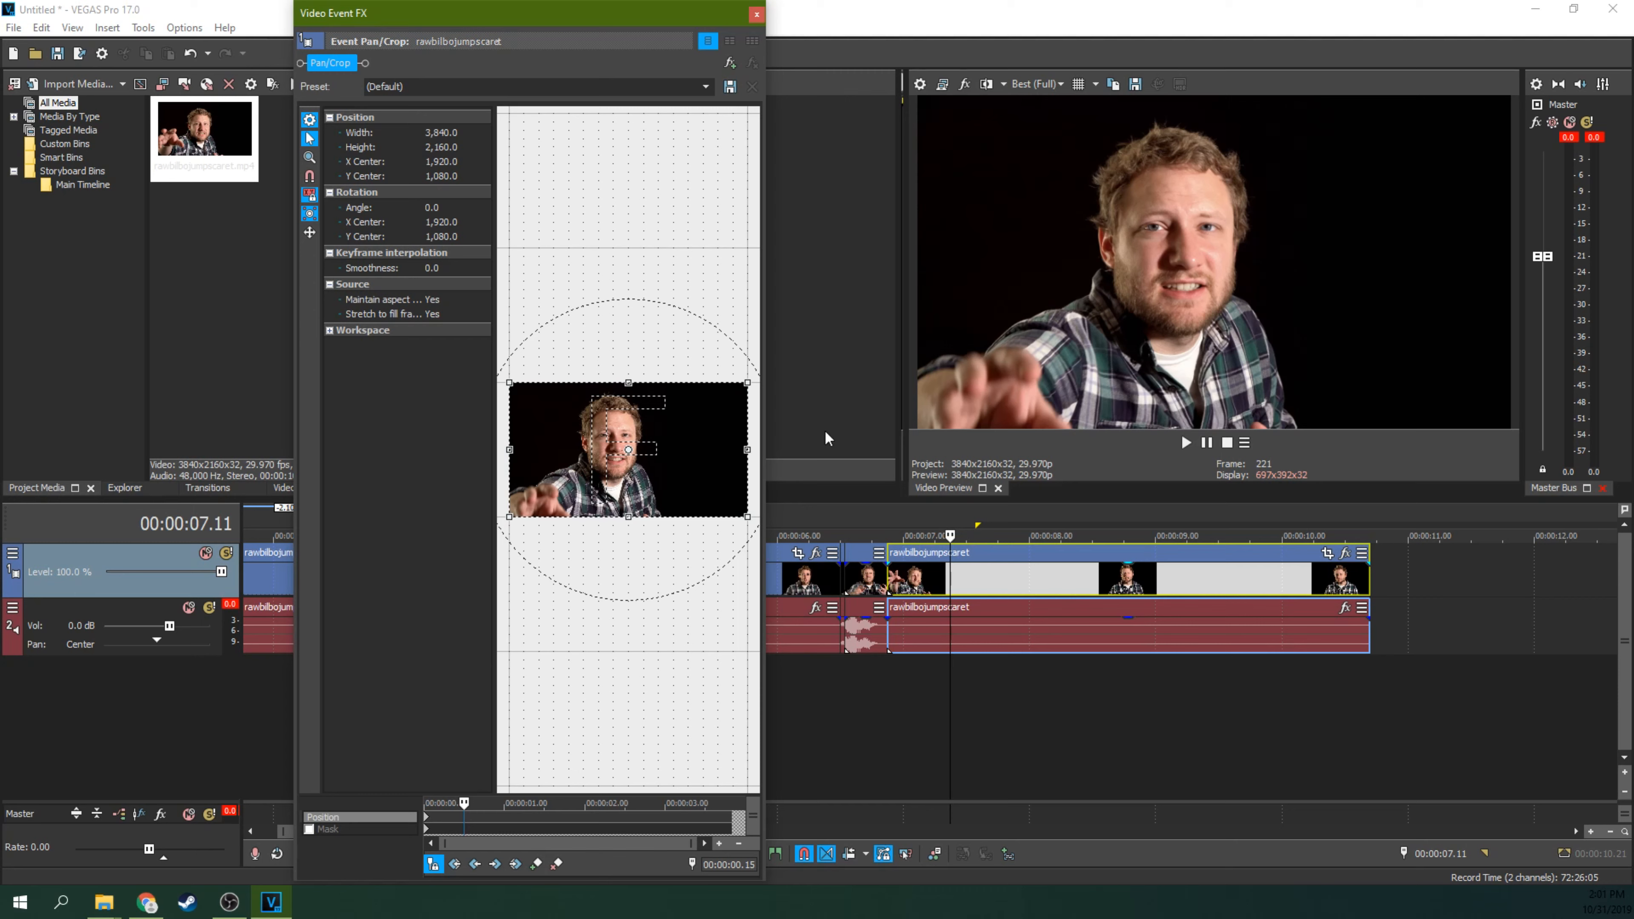
left_click_drag(463, 802, 488, 803)
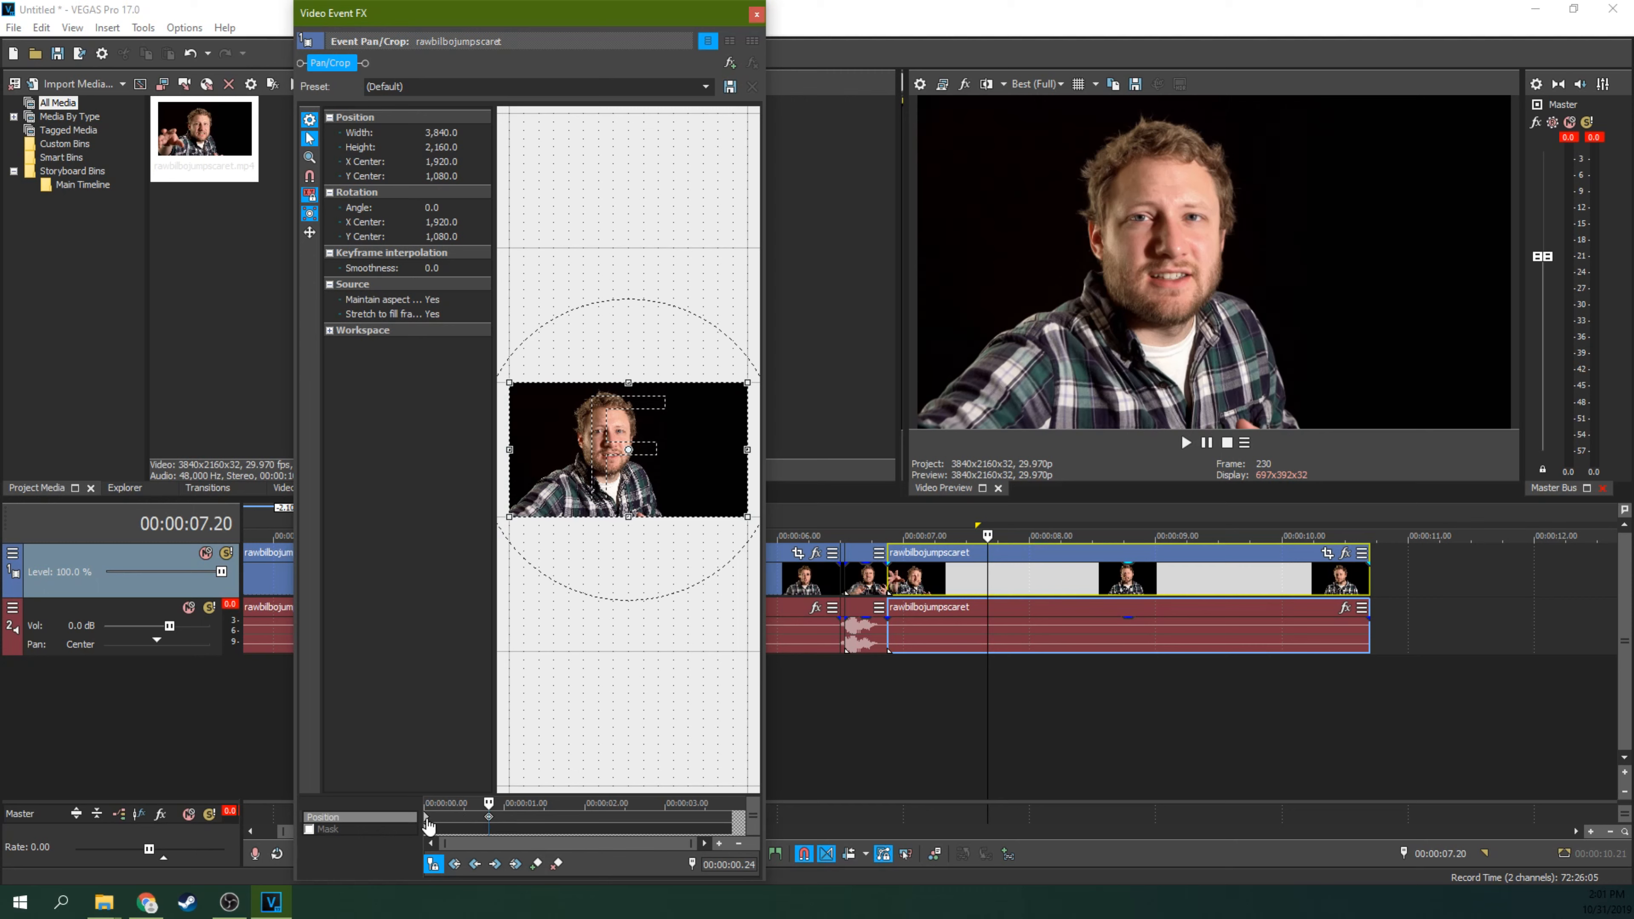
Step: Shrink the crop frame at the final event's first keyframe to about 3,566.6 × 2,006.2 and close Pan/Crop
left_click(426, 820)
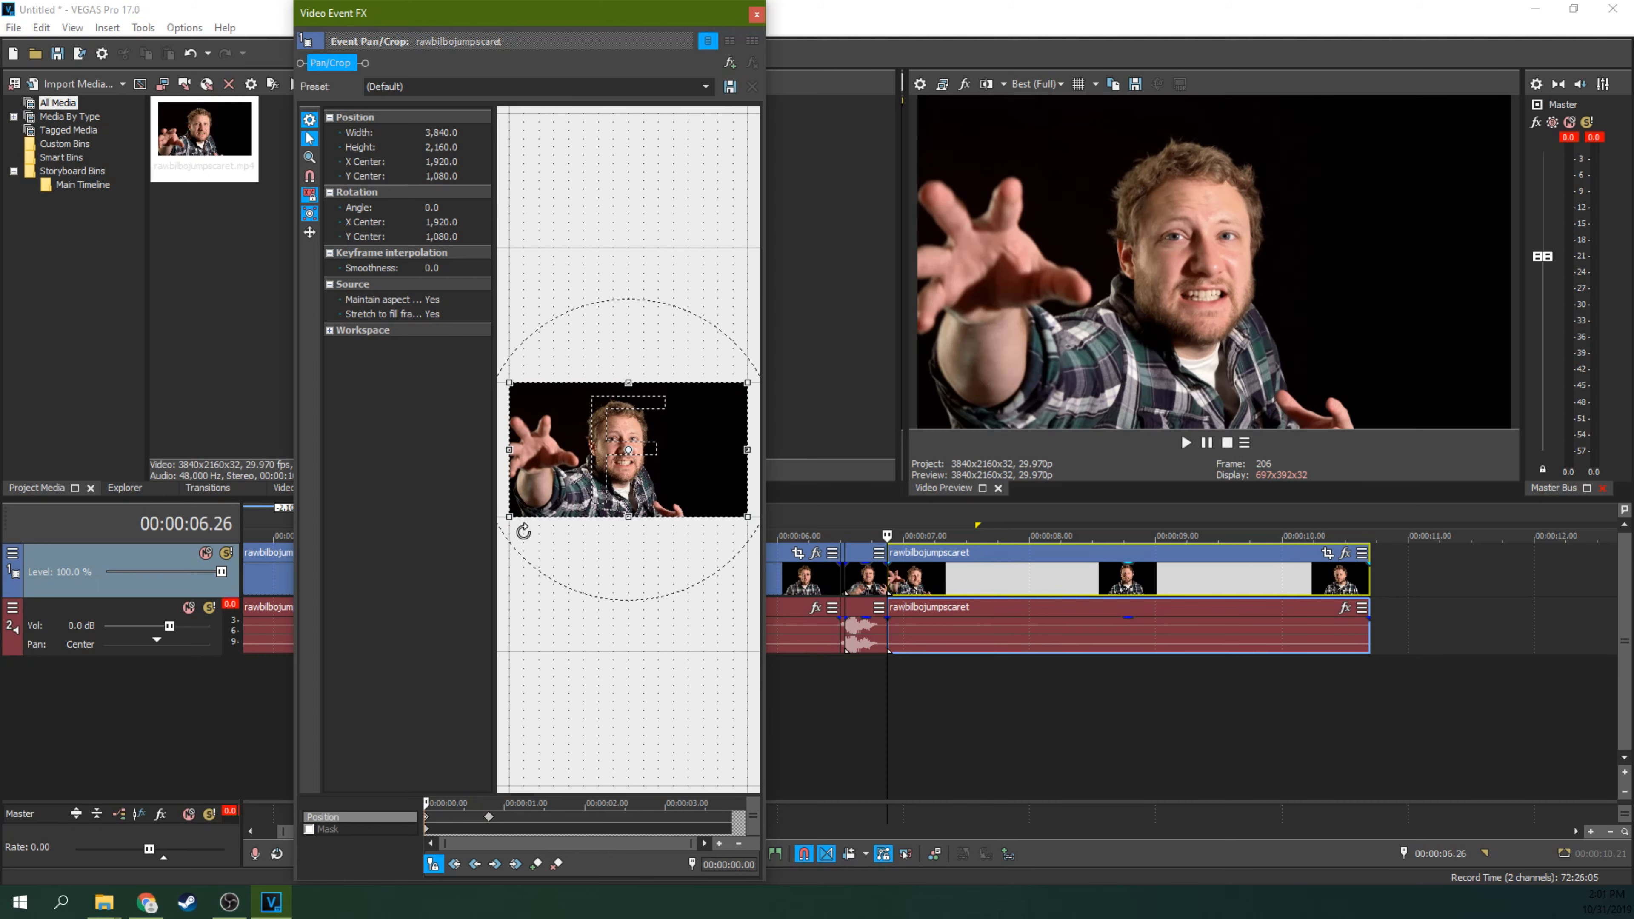
mouse_move(507, 520)
left_mouse_down()
mouse_move(527, 507)
mouse_move(514, 522)
left_mouse_up()
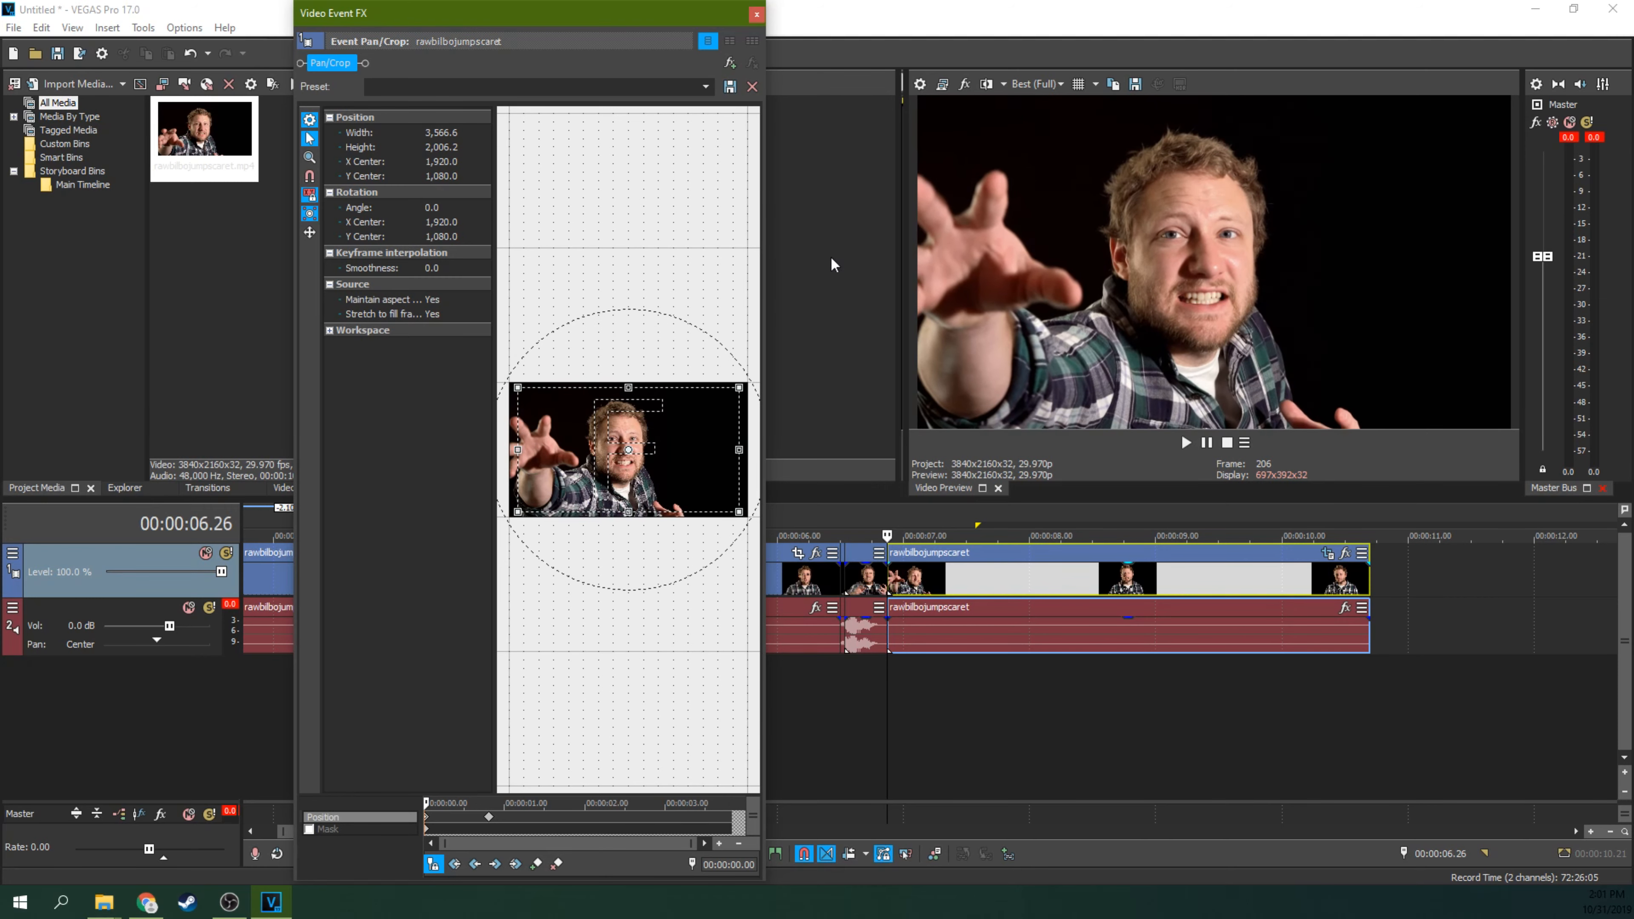
left_click(756, 14)
Step: Play back the jump scare from 00:00:05.28 to check the transition out of the zoom
left_click(769, 645)
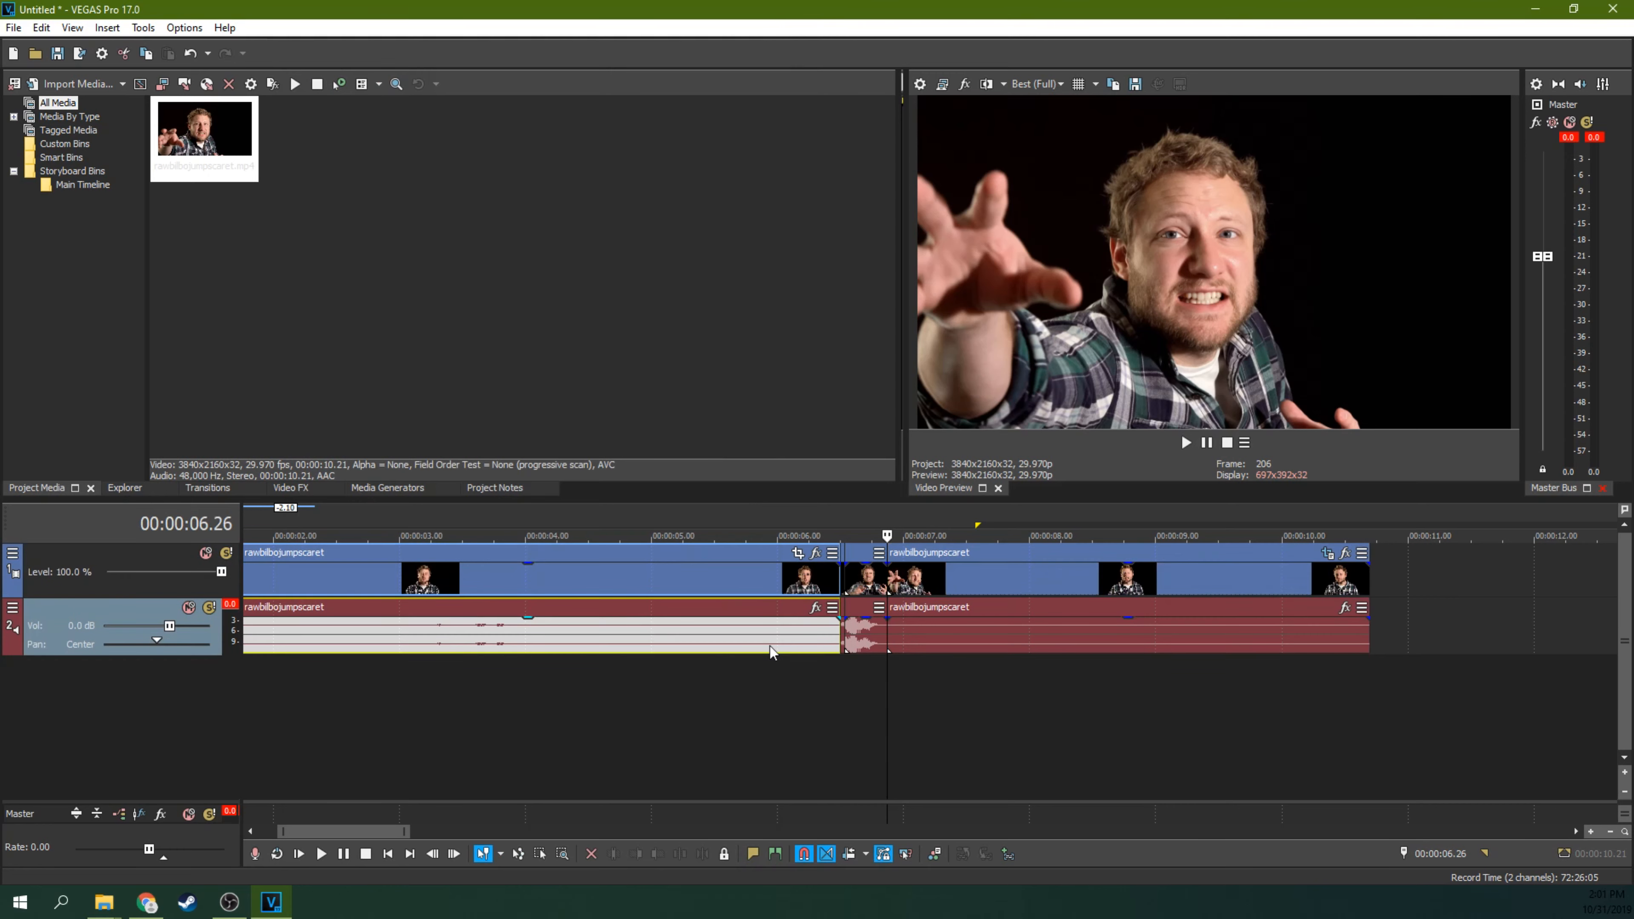
key("space")
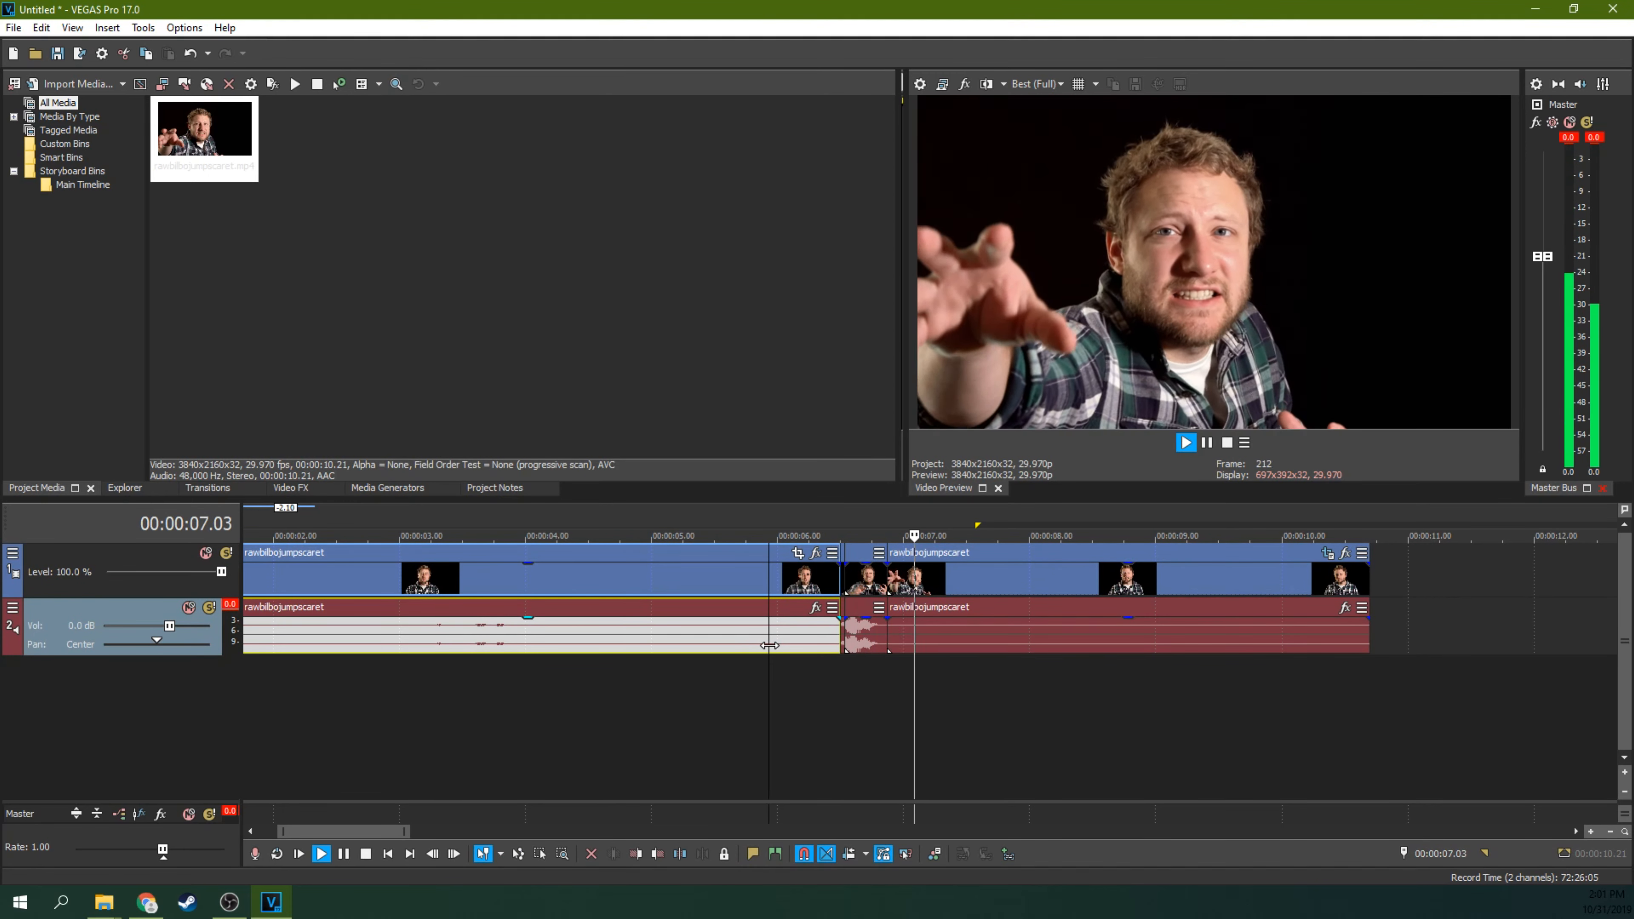
key("space")
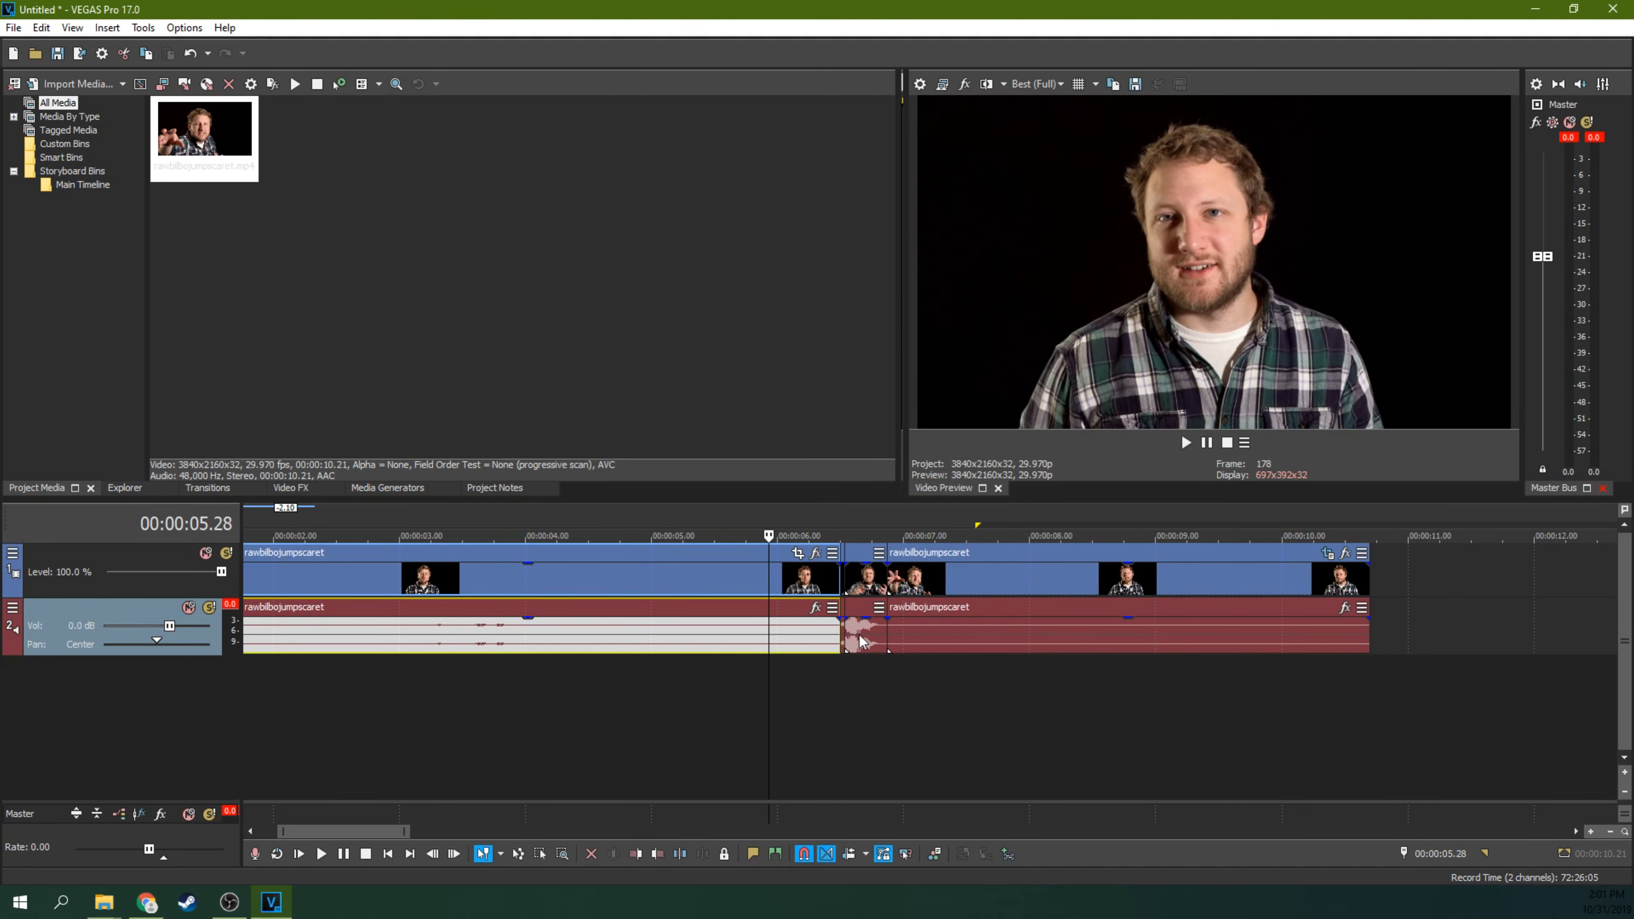
Step: Copy the zoomed lunge event and paste its event attributes onto the final video event after the 00:00:06.26 cut
left_click(868, 597)
scroll(869, 595, "up", 5)
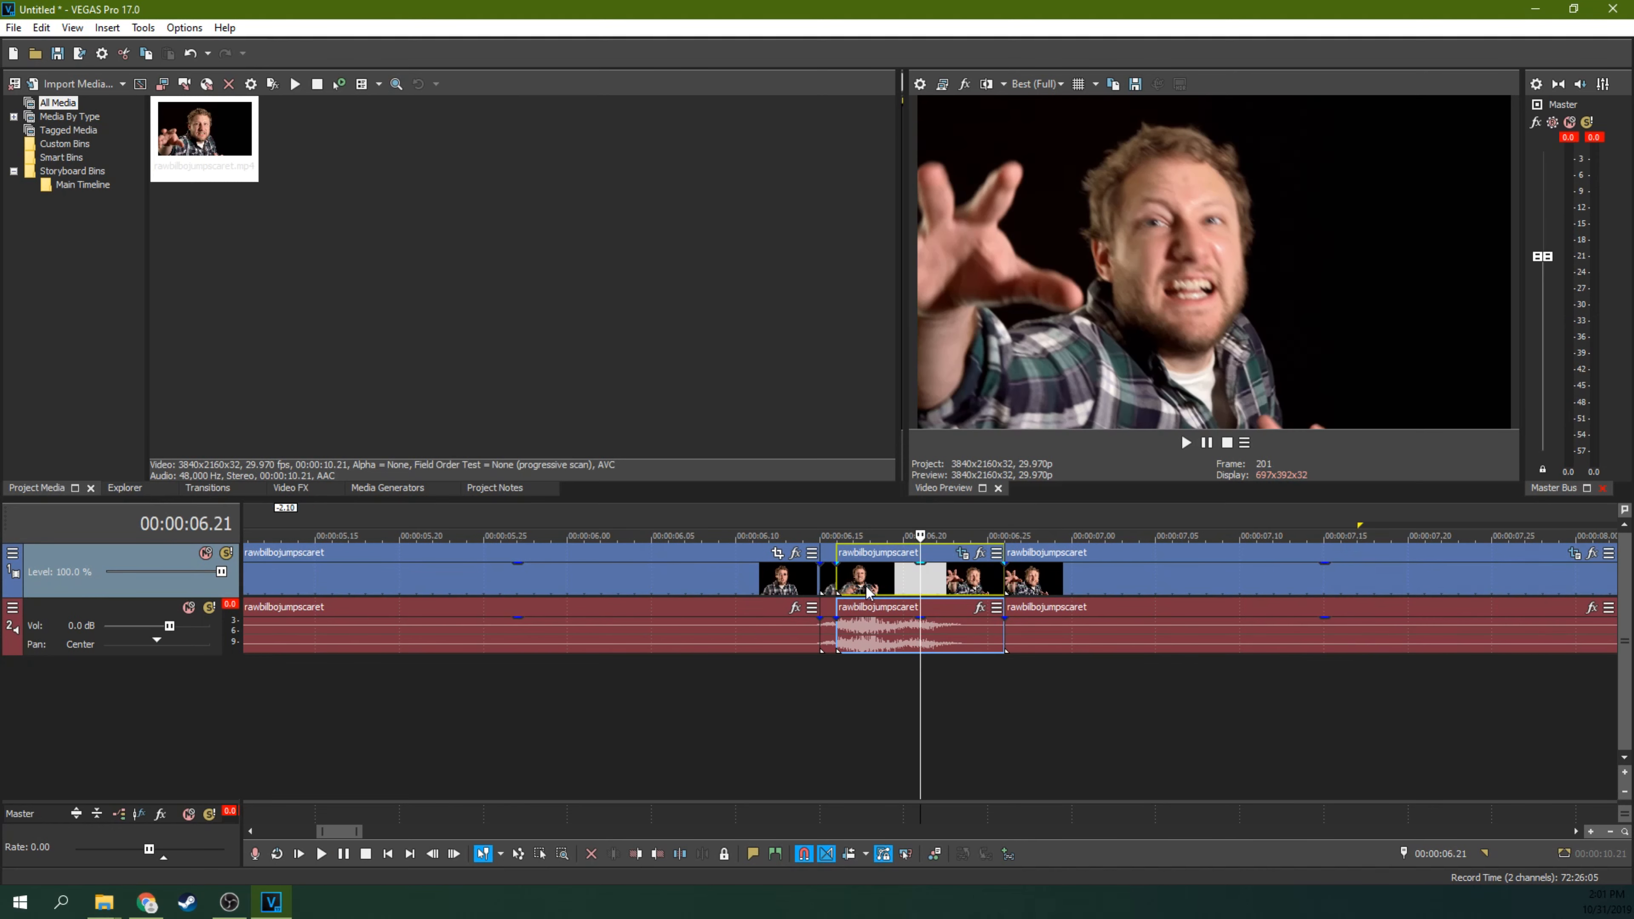
right_click(933, 582)
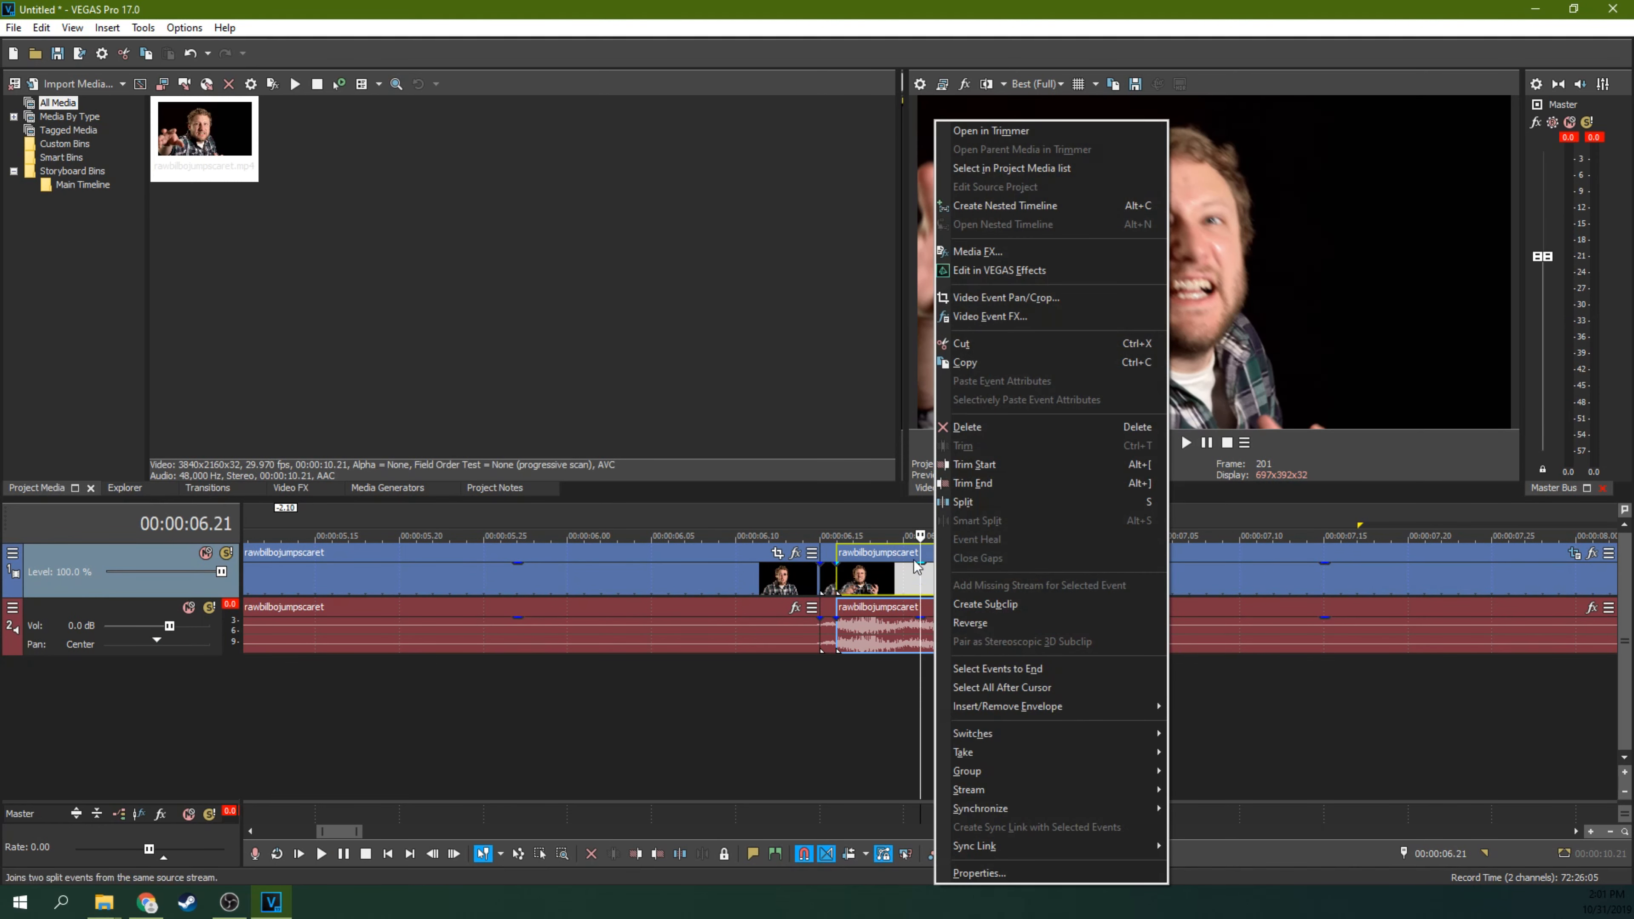
left_click(990, 364)
key("ctrl+v")
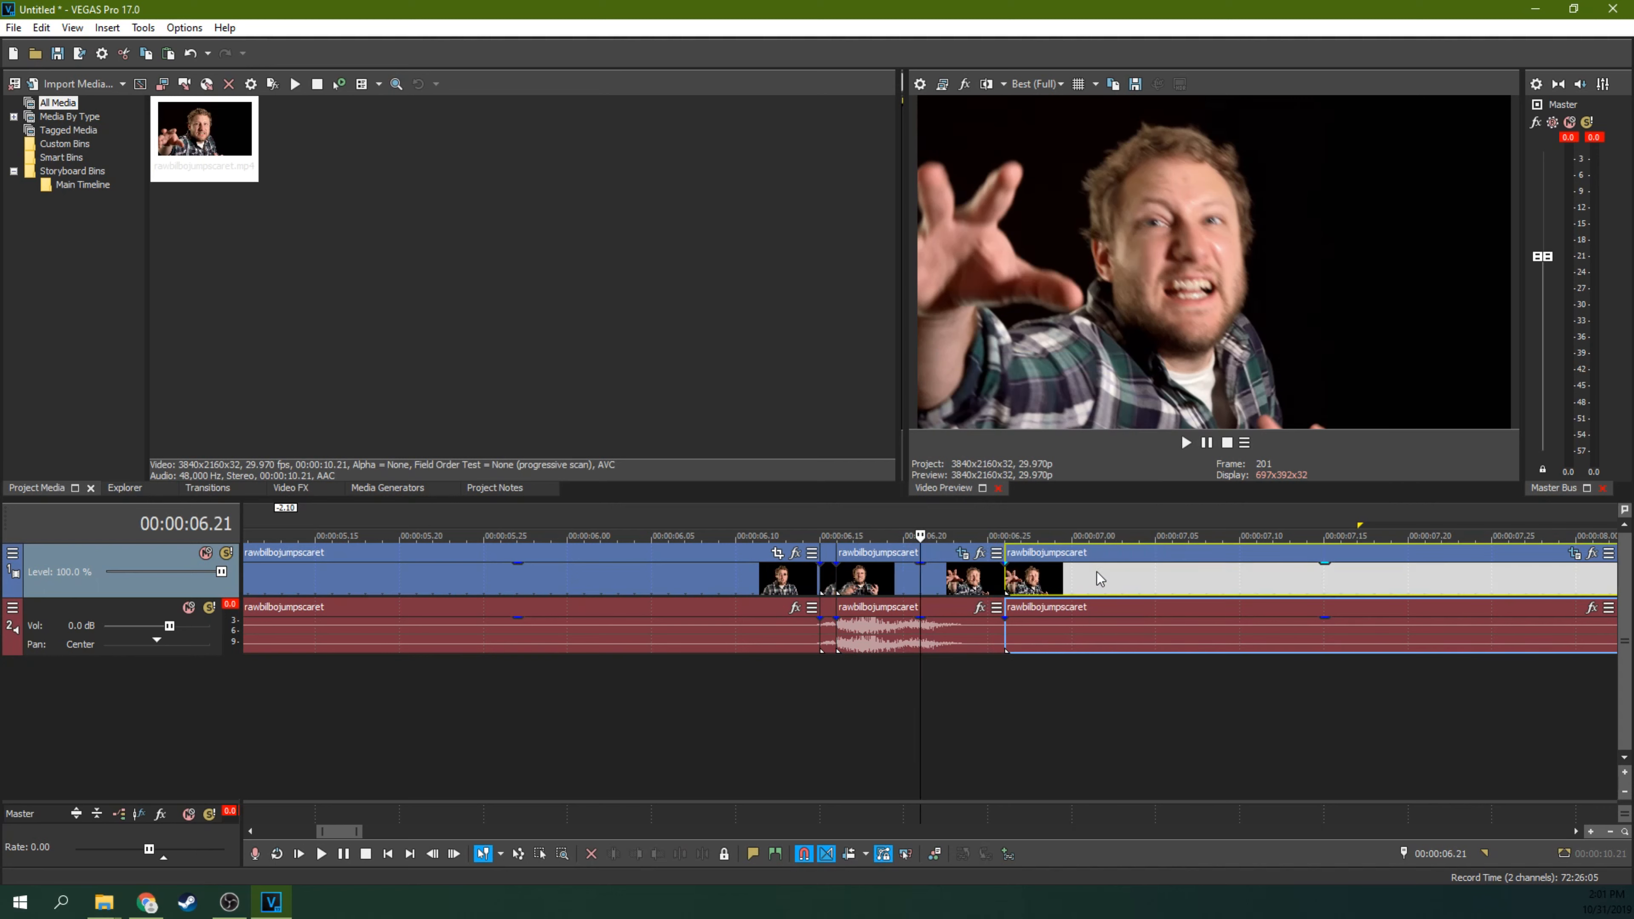
left_click(1093, 577)
right_click(1095, 577)
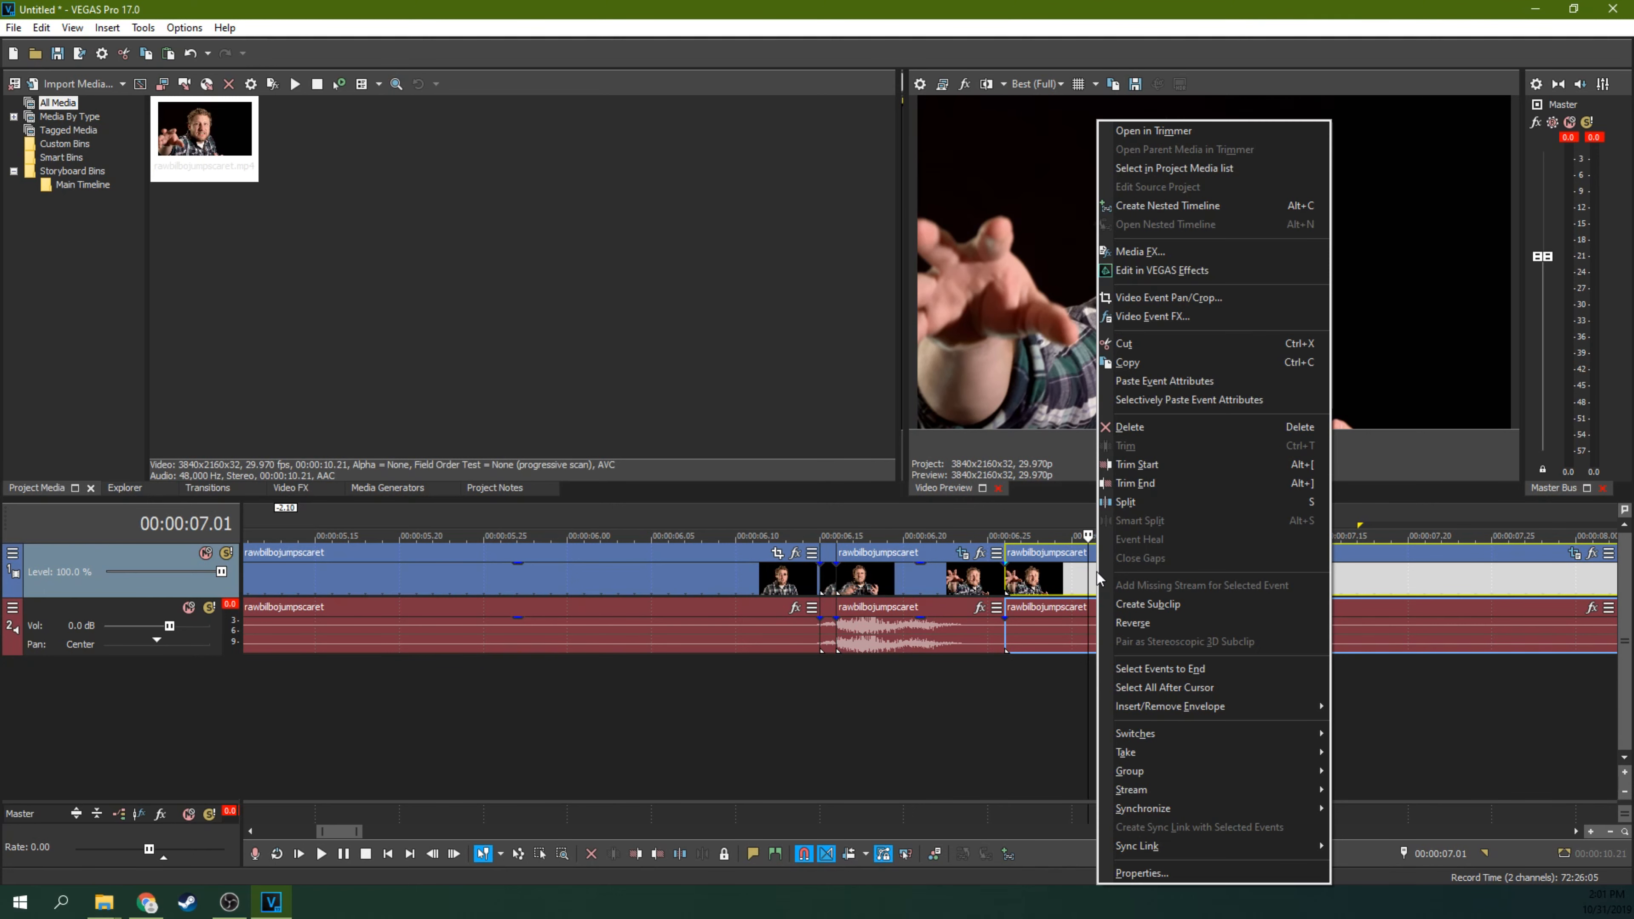
left_click(1135, 381)
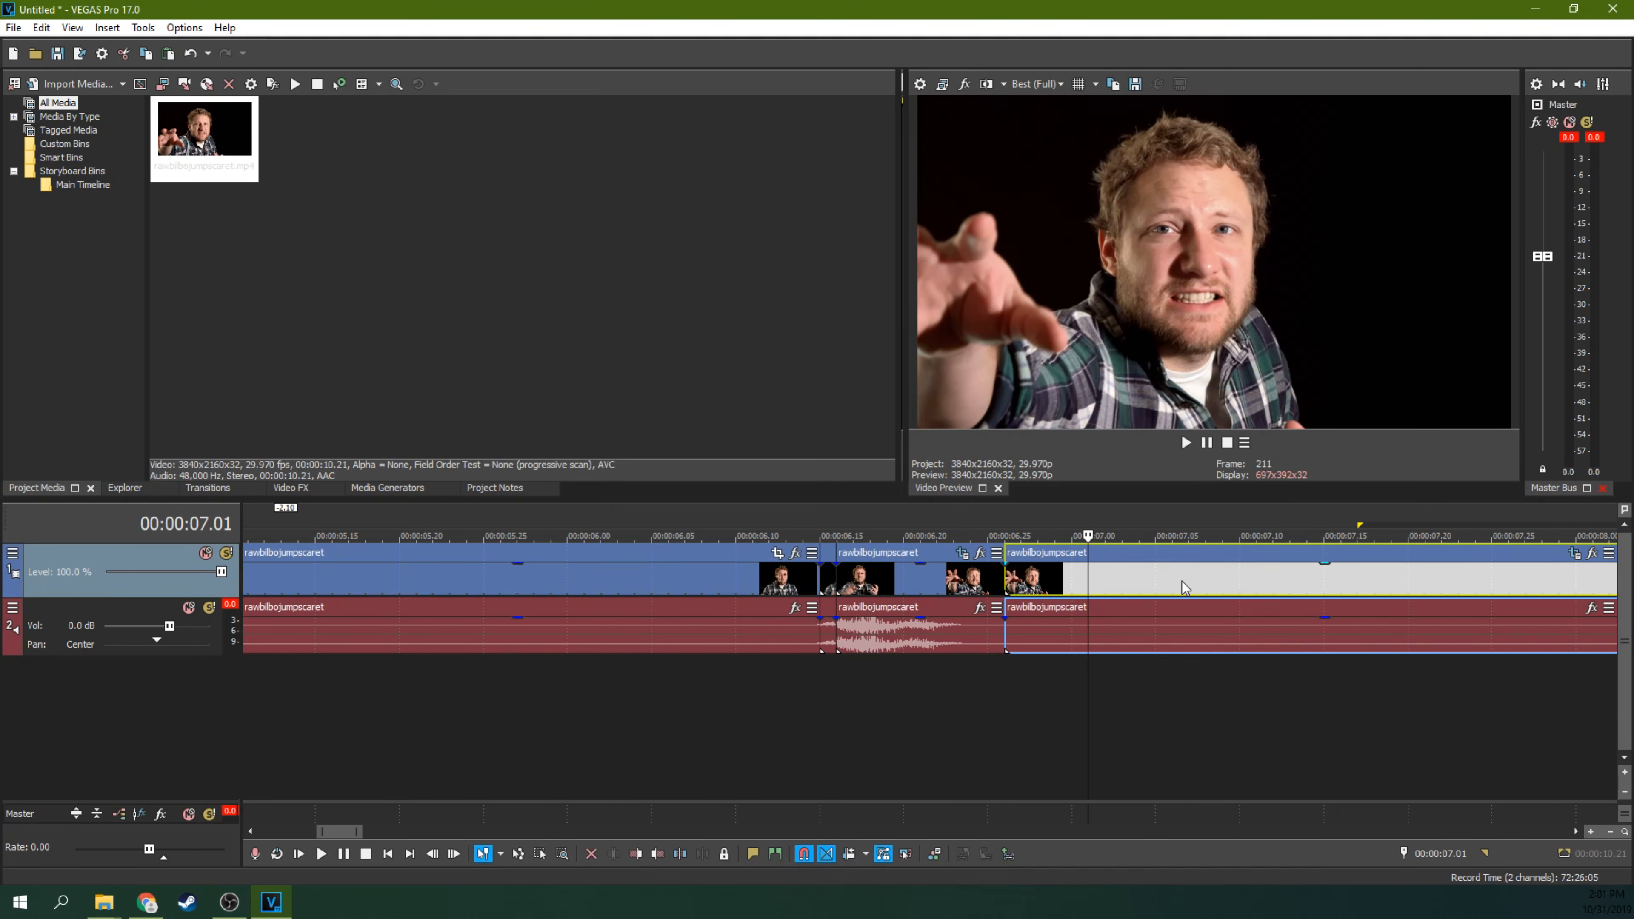
Step: In the final event's Pan/Crop, add a position keyframe at 00:00:00.18 and apply the (Default) preset to restore the full frame
scroll(1183, 581, "down", 5)
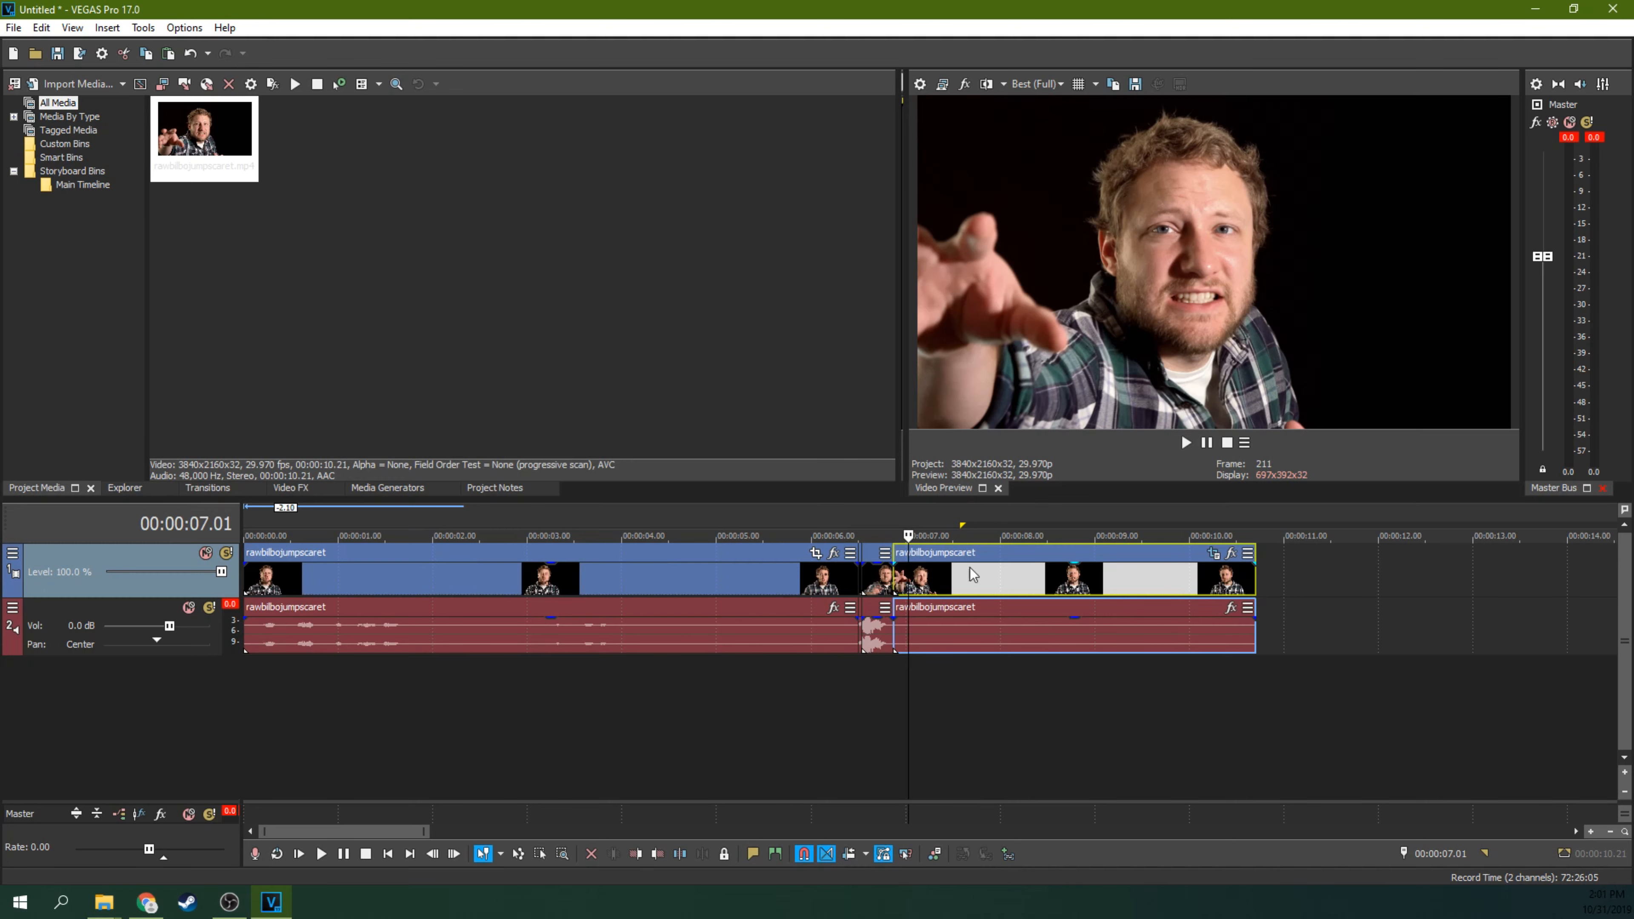
left_click(877, 590)
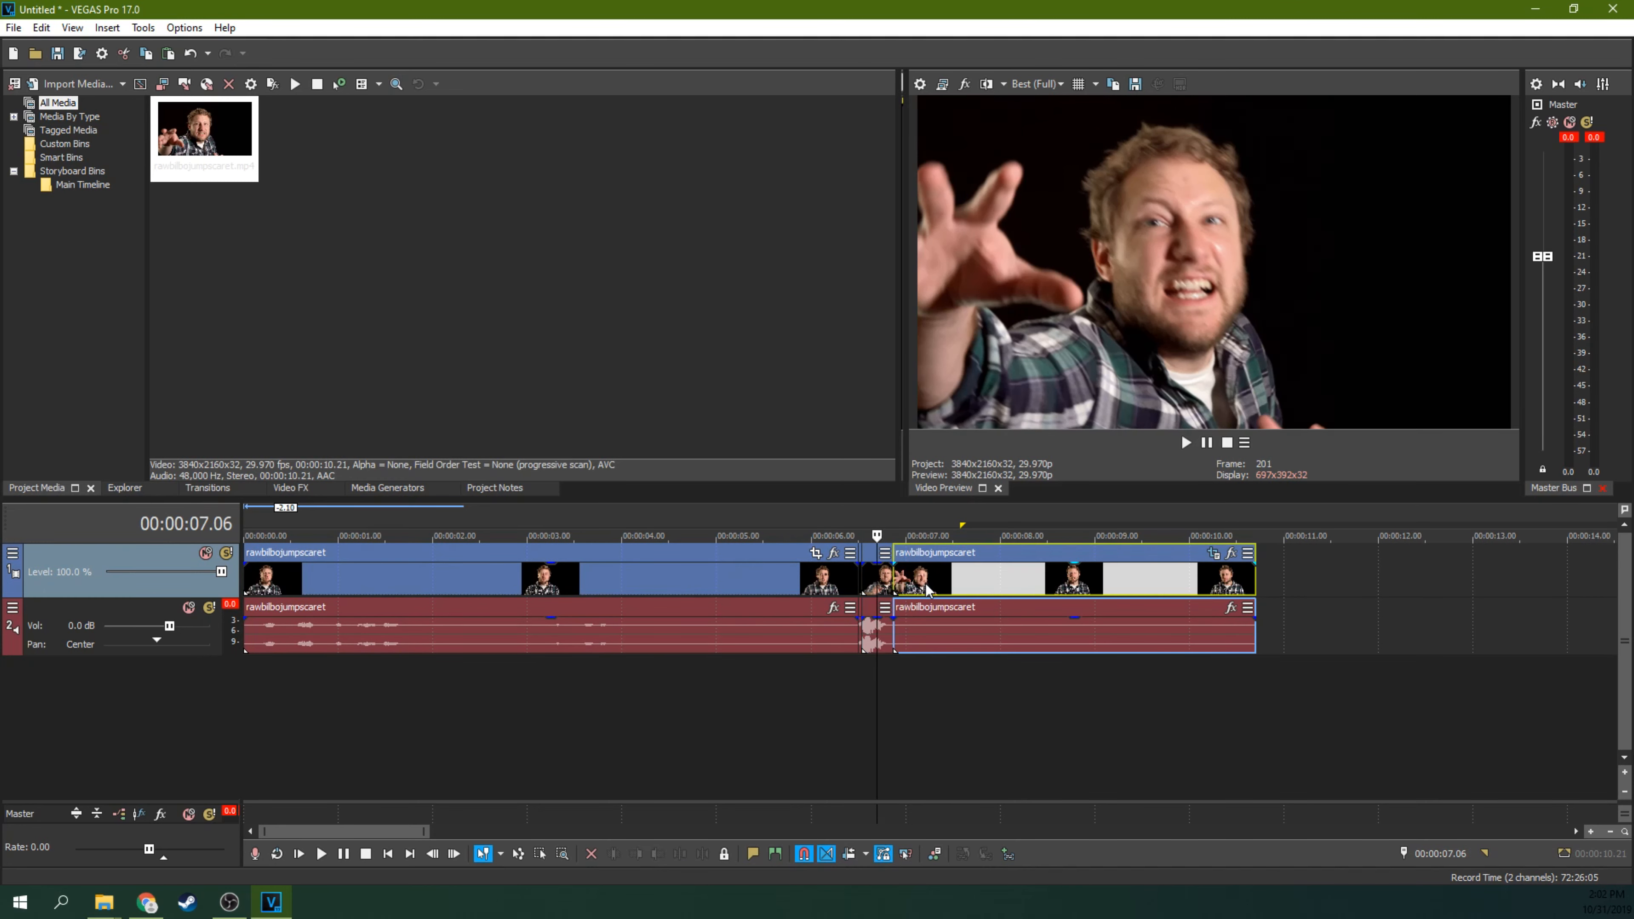
left_click(927, 589)
left_click(1212, 552)
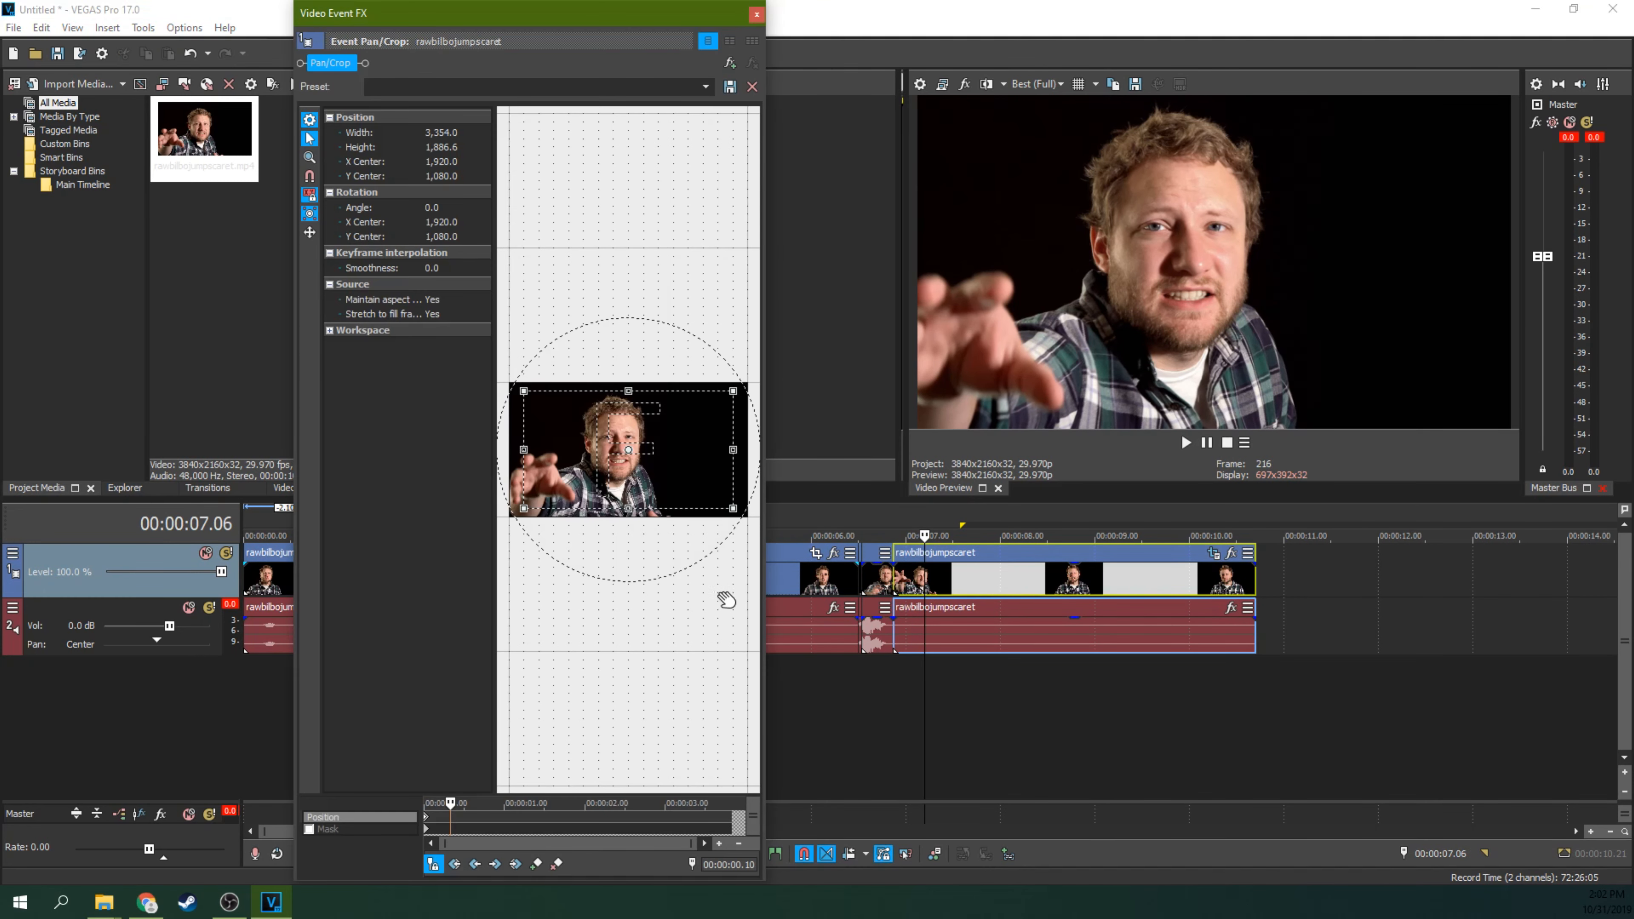
left_click_drag(448, 803, 473, 802)
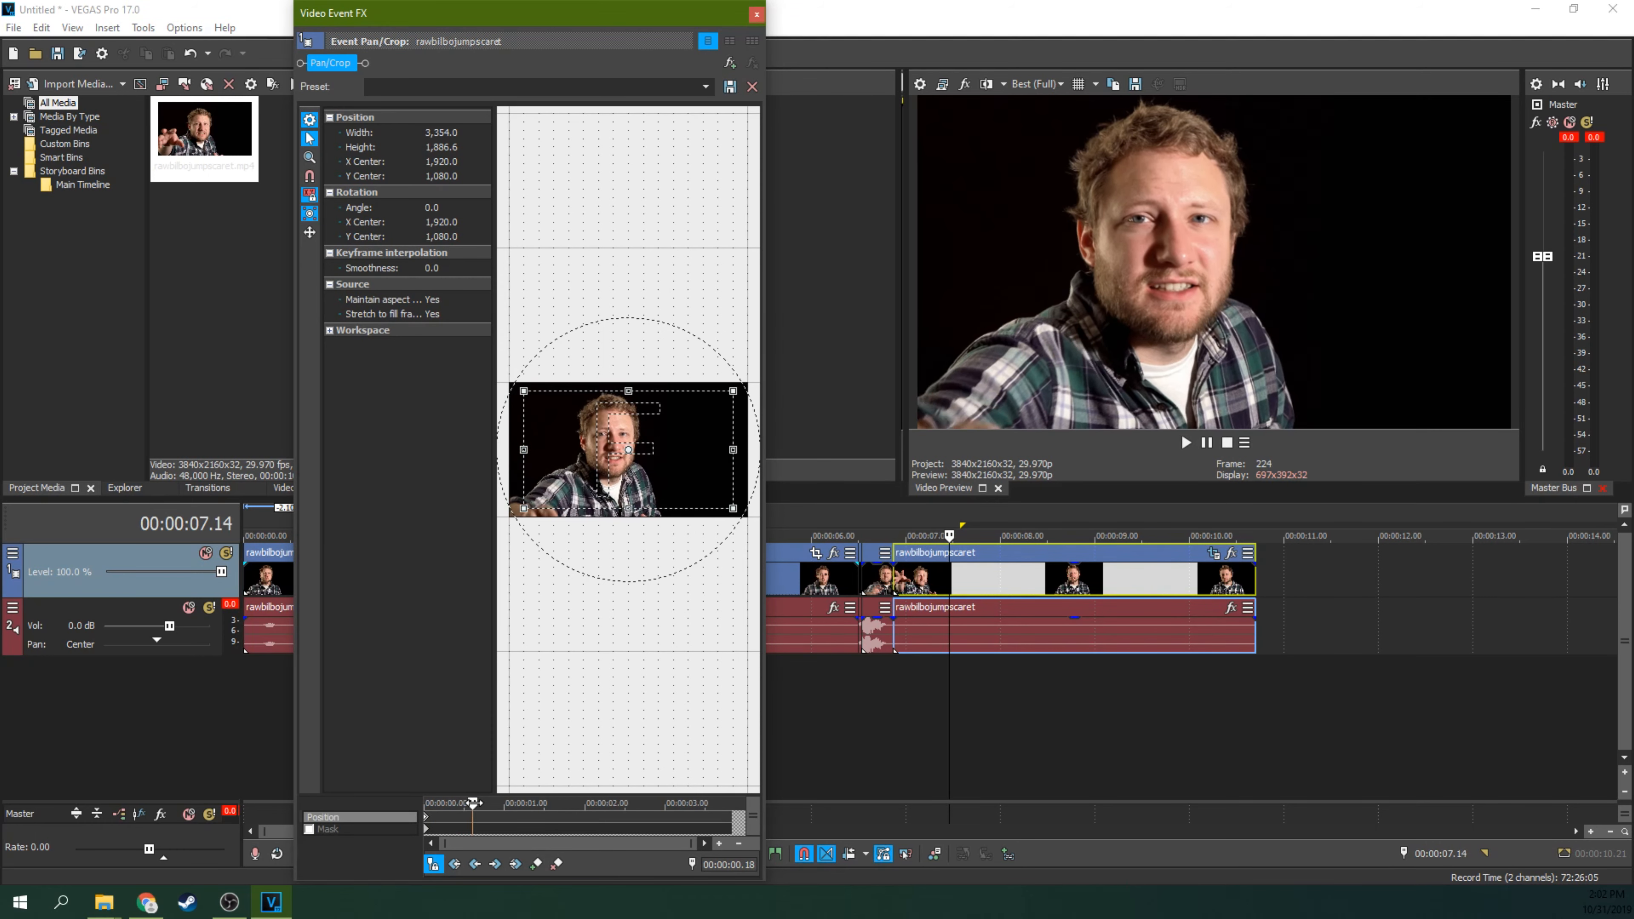
left_click_drag(524, 507, 521, 509)
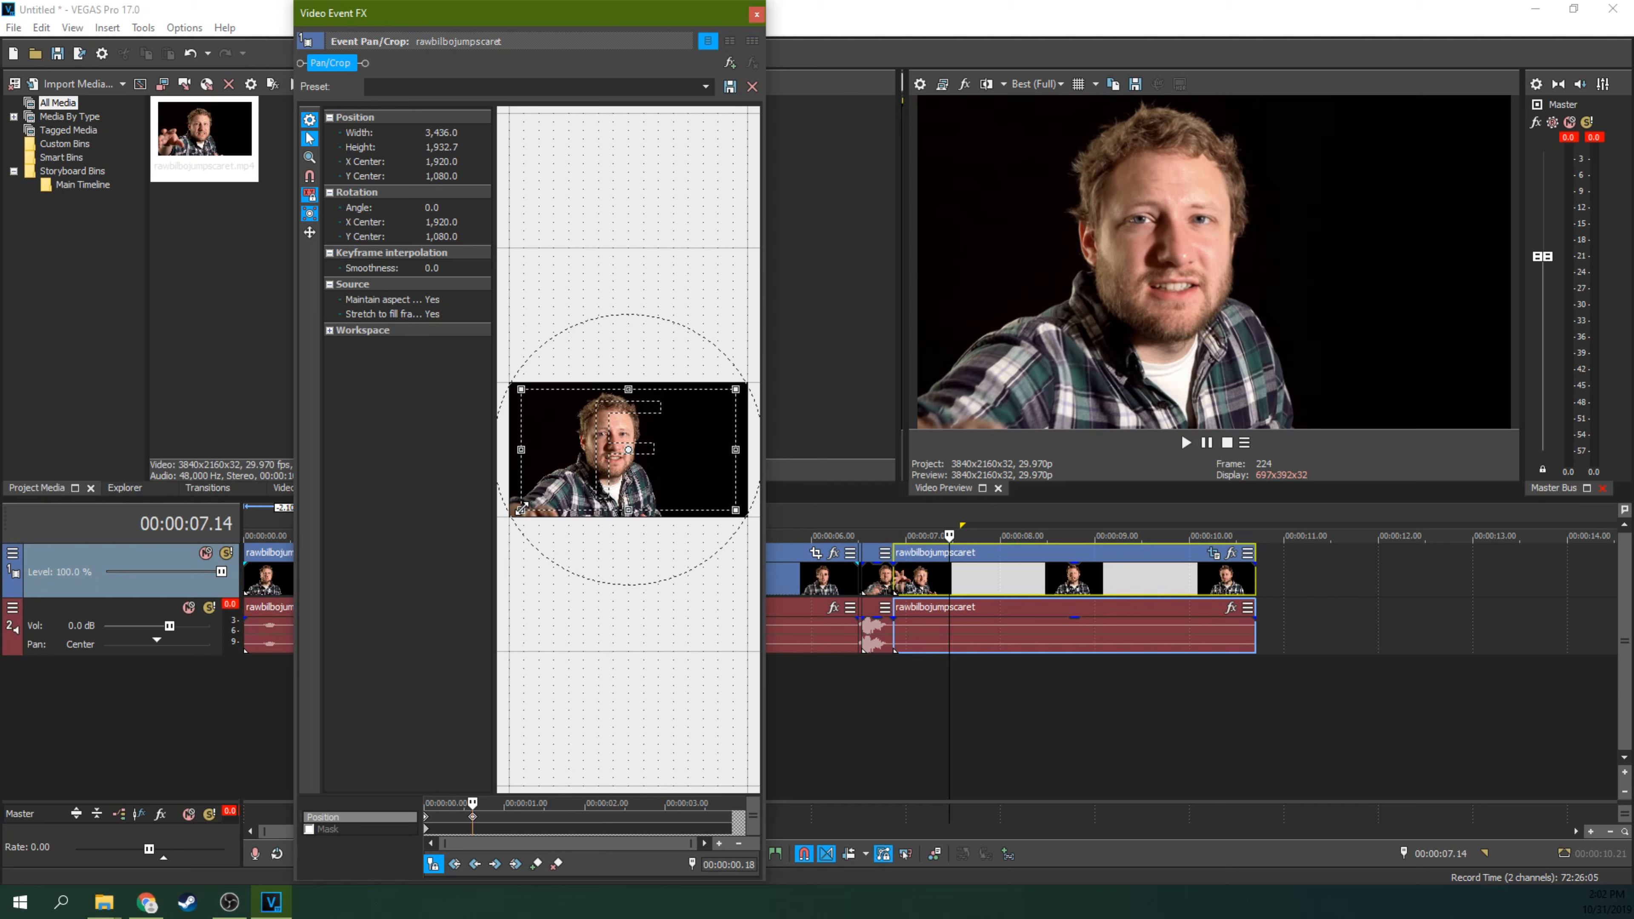
left_click(707, 89)
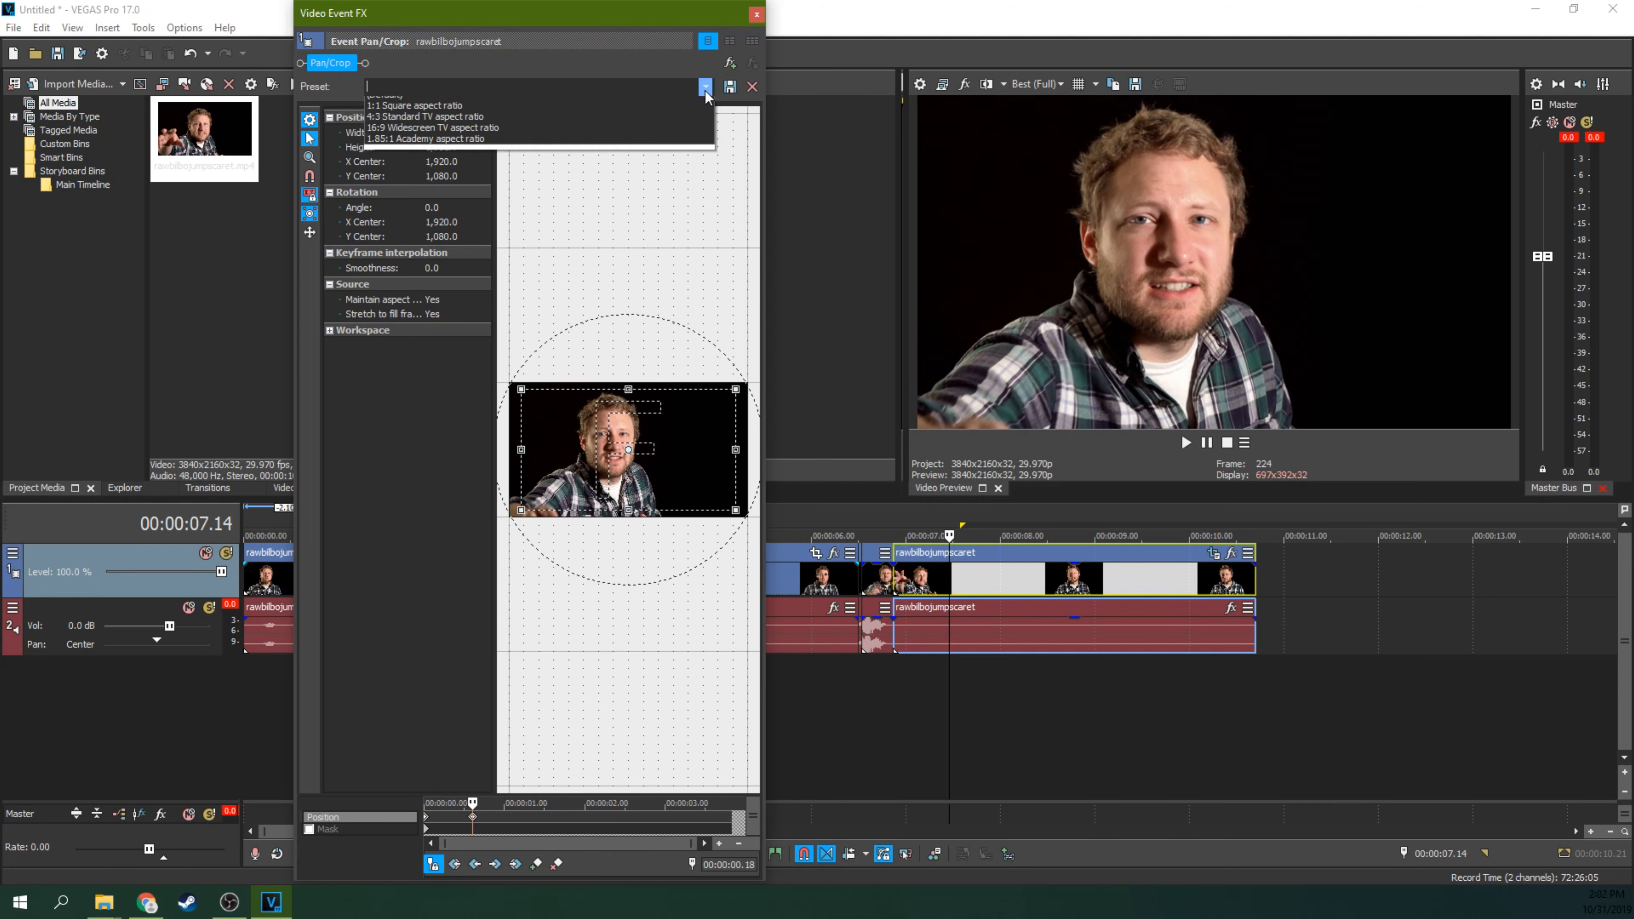
left_click(617, 100)
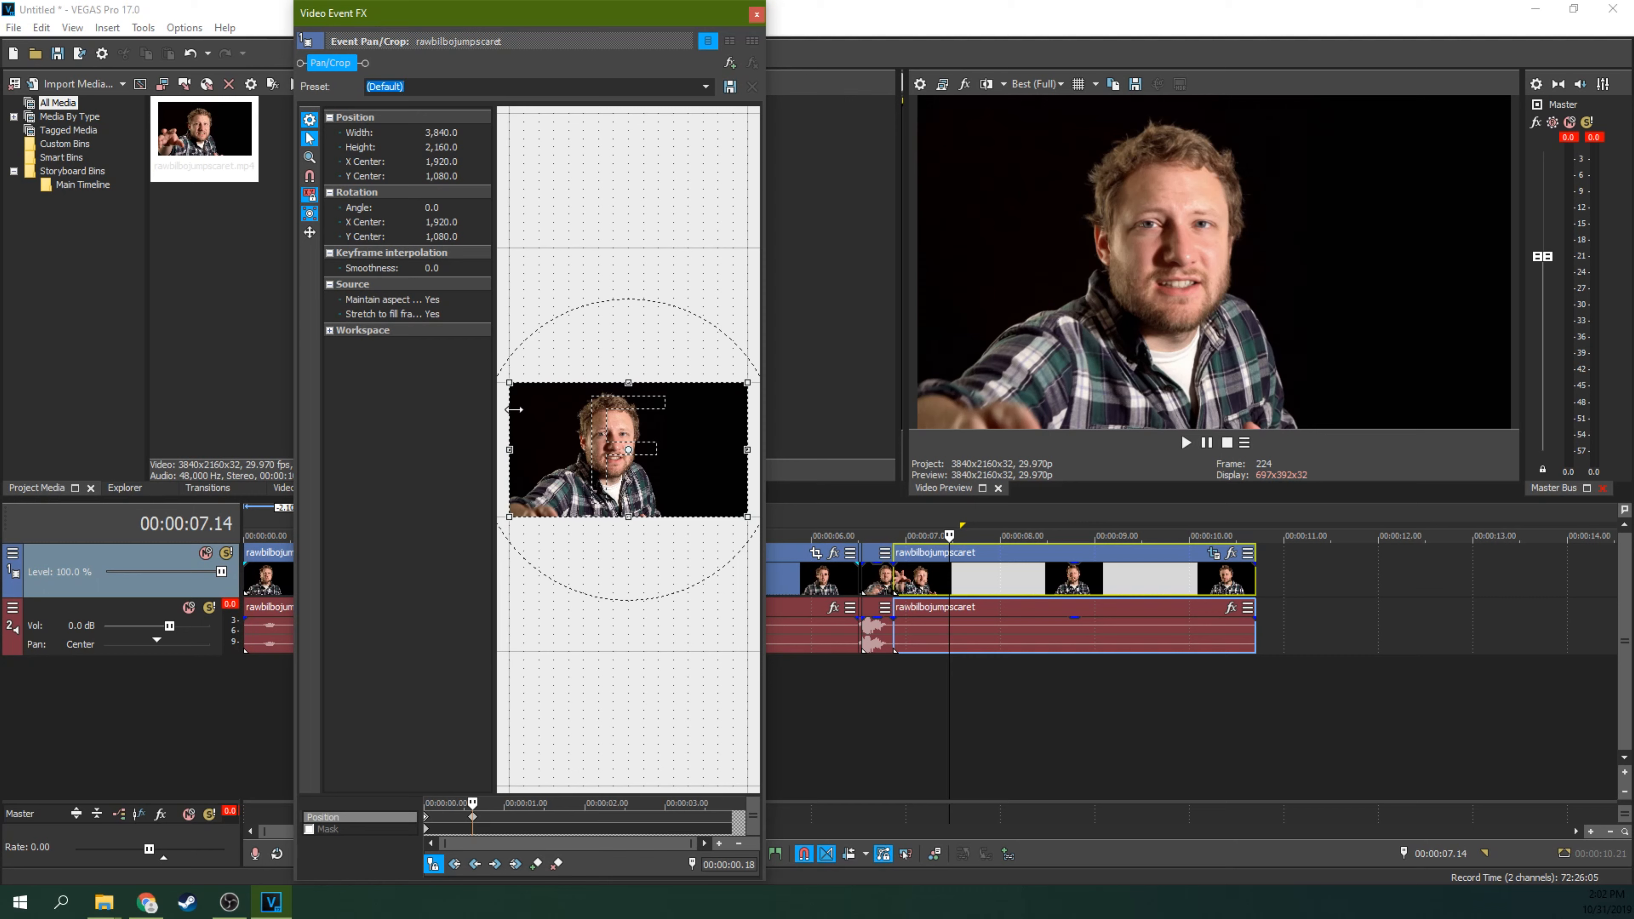
Step: Set the 00:00:00.18 keyframe's interpolation to Smooth, scrub the zoom-out to check it, and close Pan/Crop
right_click(470, 817)
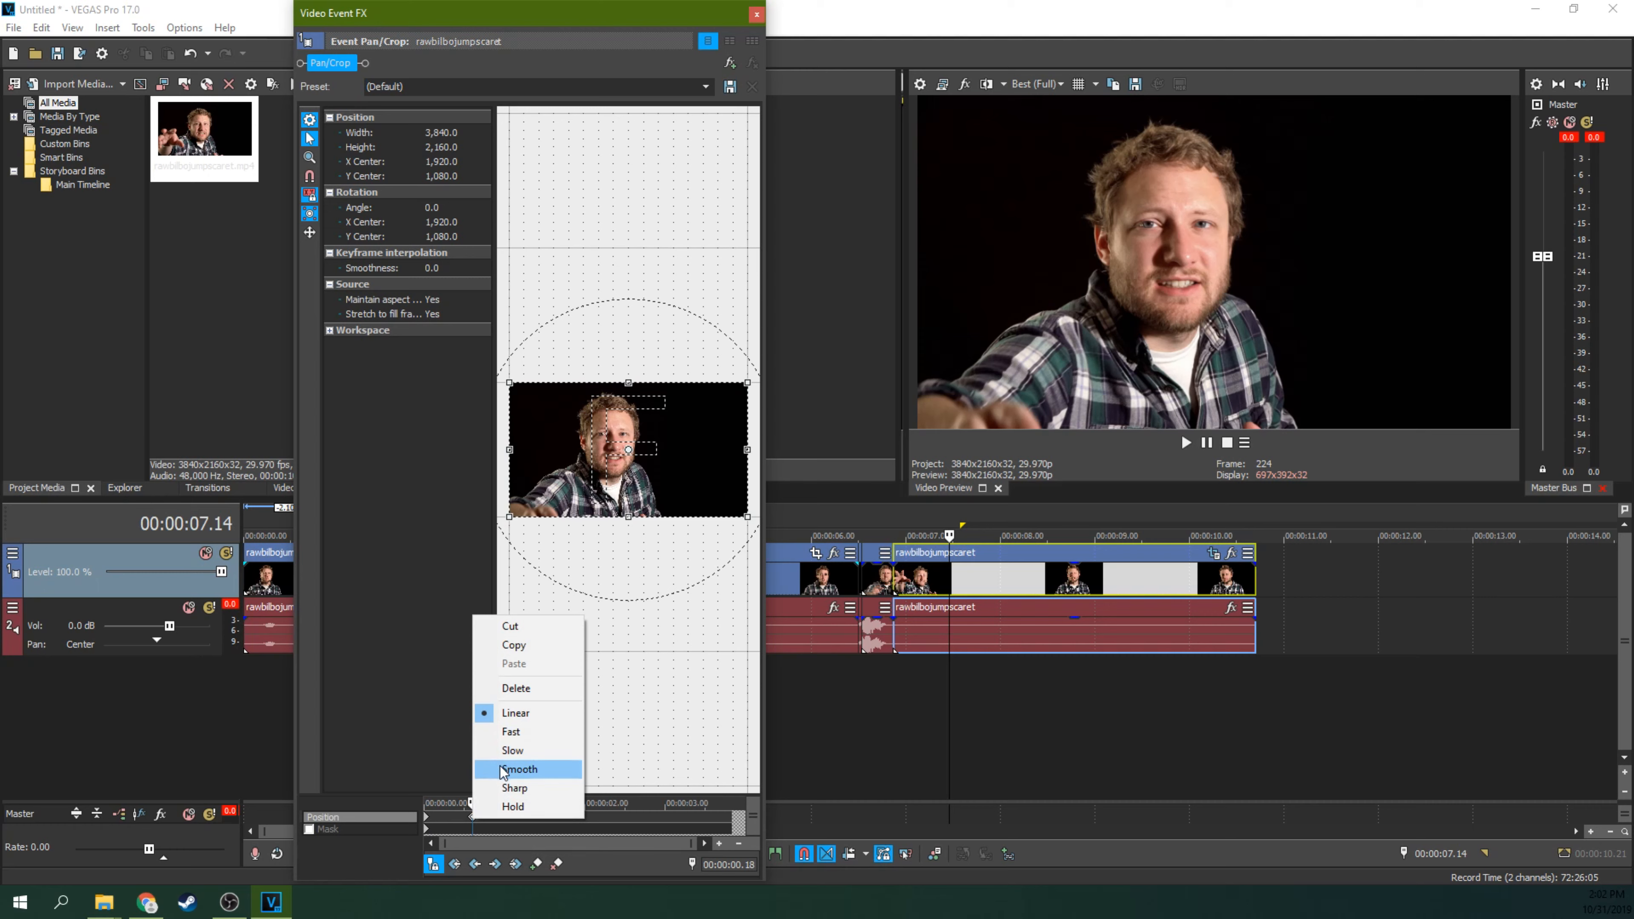
left_click(515, 769)
left_click_drag(471, 803, 415, 804)
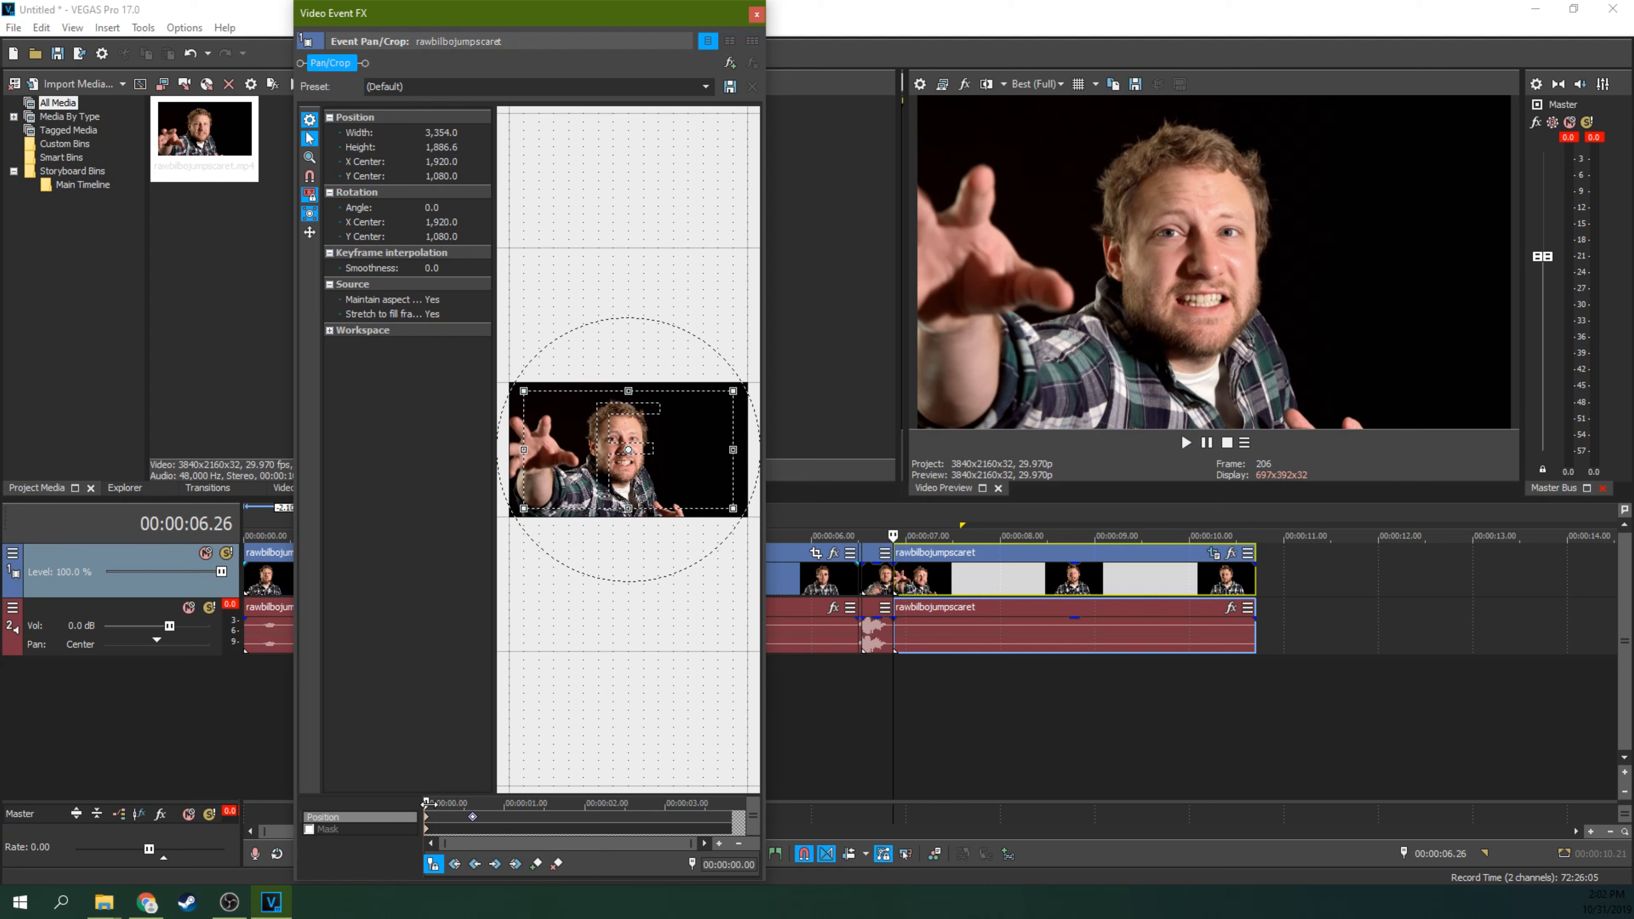
left_click_drag(426, 802, 473, 802)
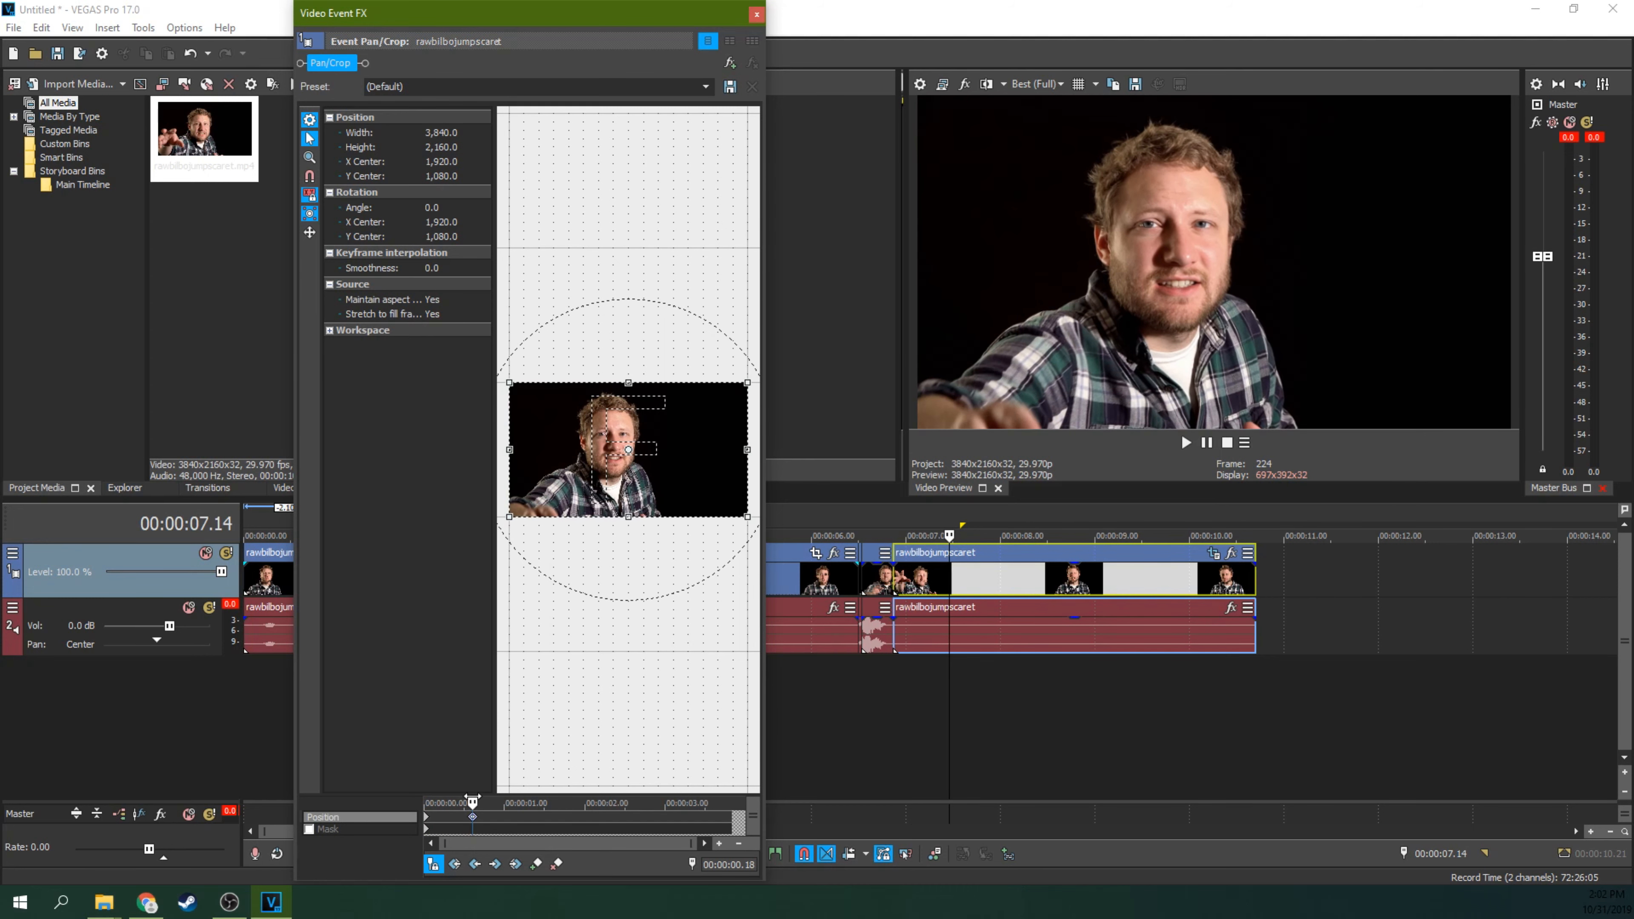
left_click(757, 14)
Step: Play back the jump scare from 00:00:06.01 to review the zoom and its smooth release
scroll(733, 542, "down", 3)
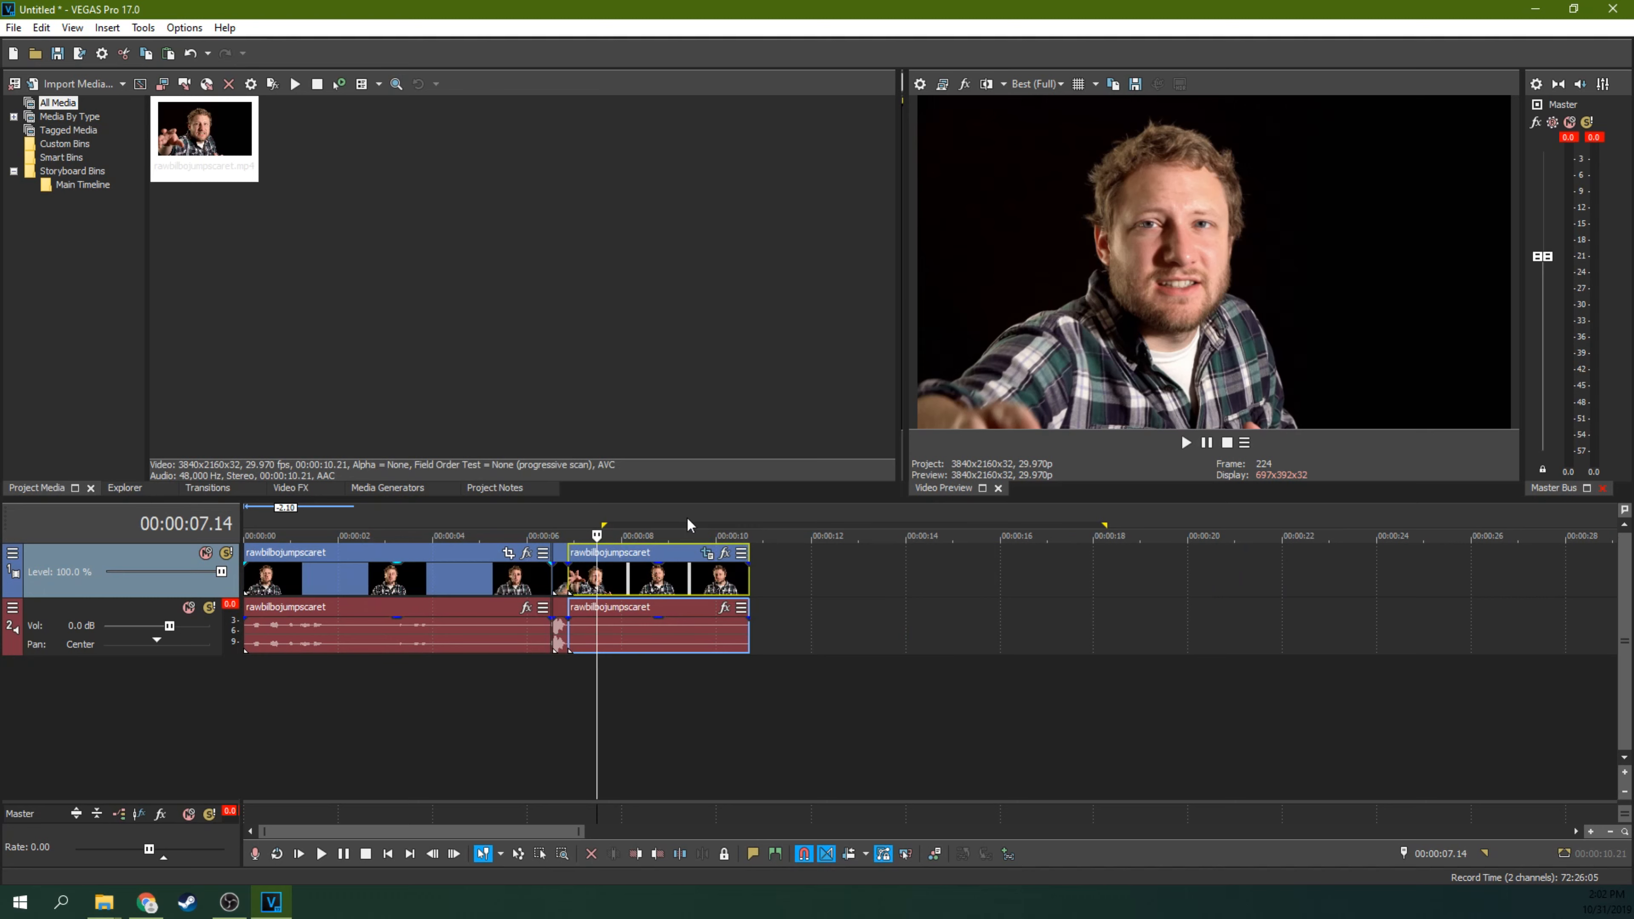
left_click(530, 524)
key("space")
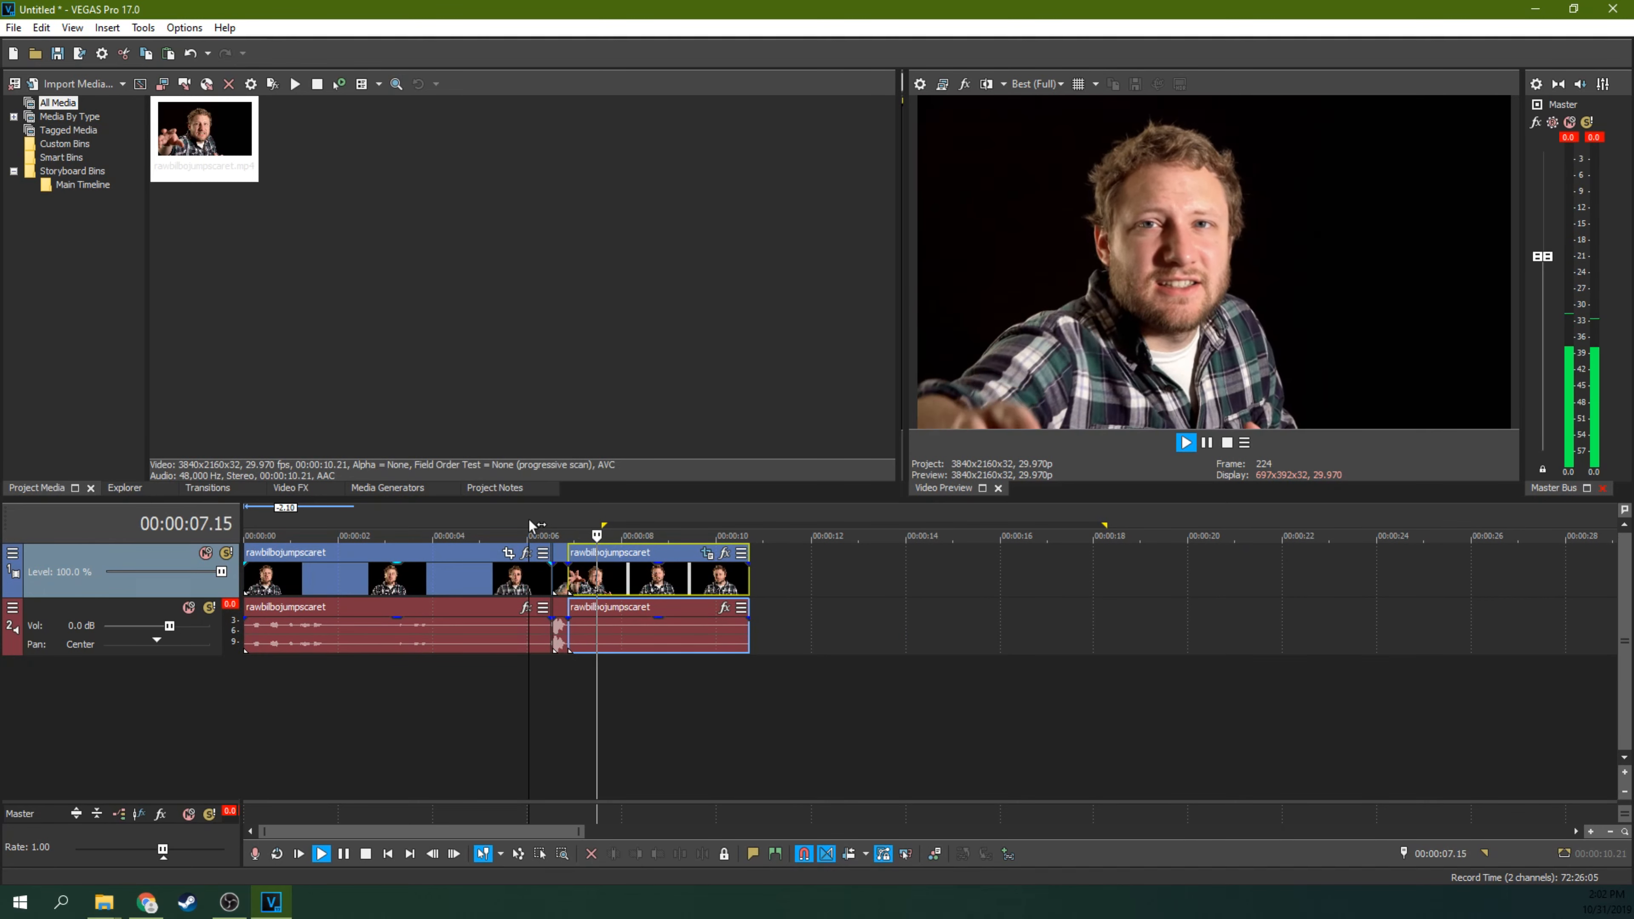
key("space")
Step: Examine the lunge closely on the timeline, placing the cursor at the 00:00:06.15 cut and at 00:00:06.18
key("Up")
key("Up")
key("Up")
key("Up")
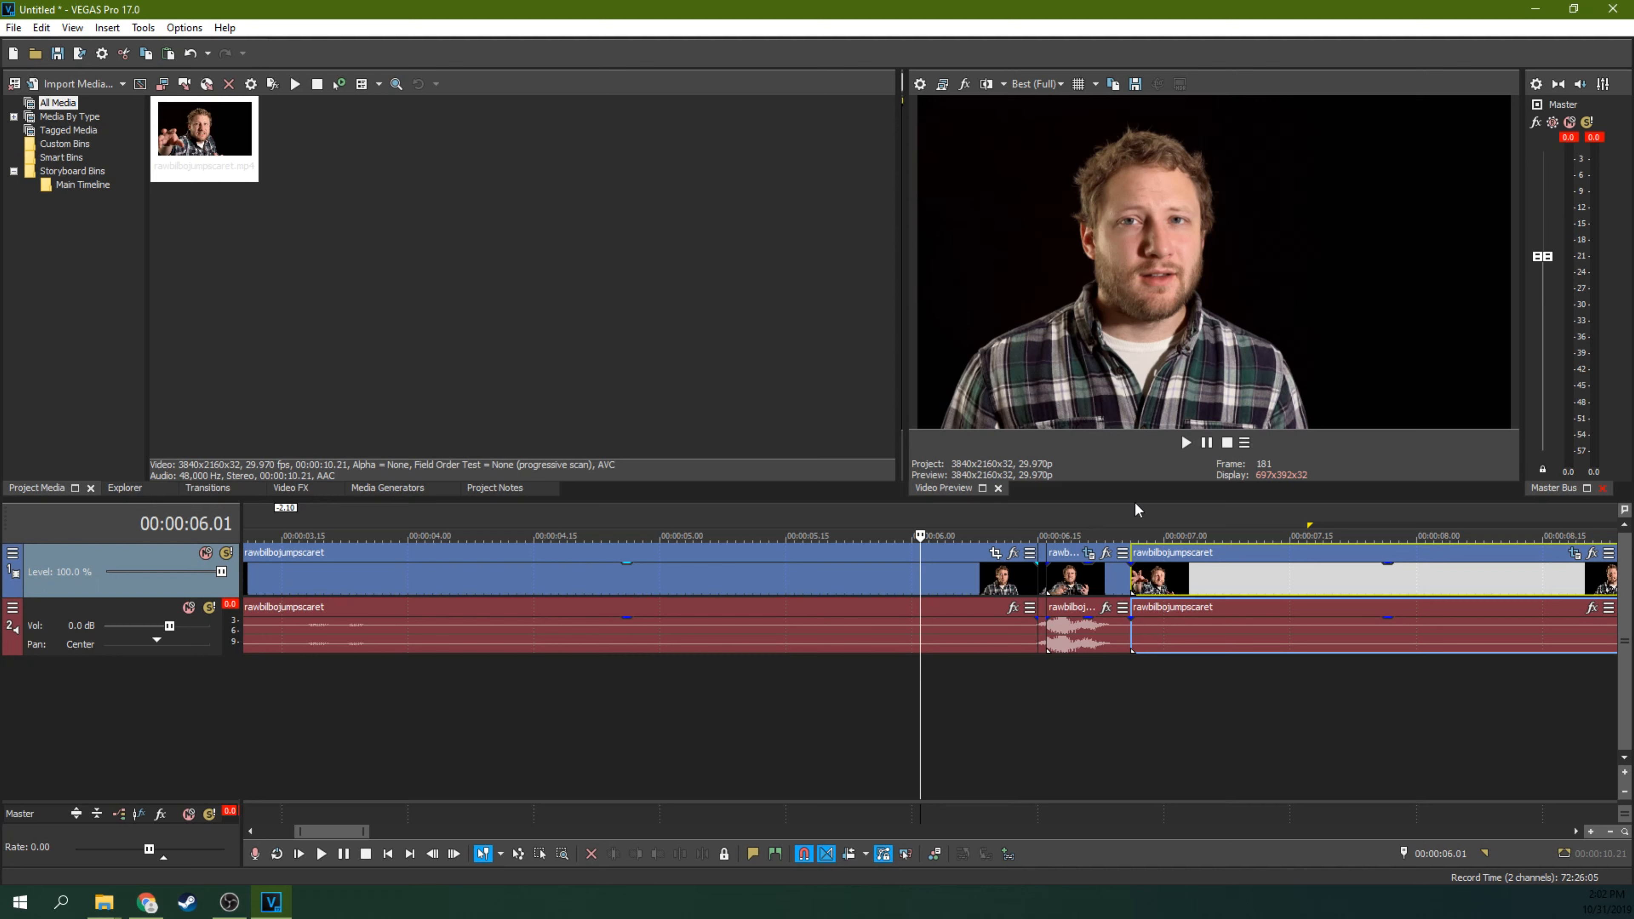
left_click(1037, 521)
scroll(1038, 517, "up", 4)
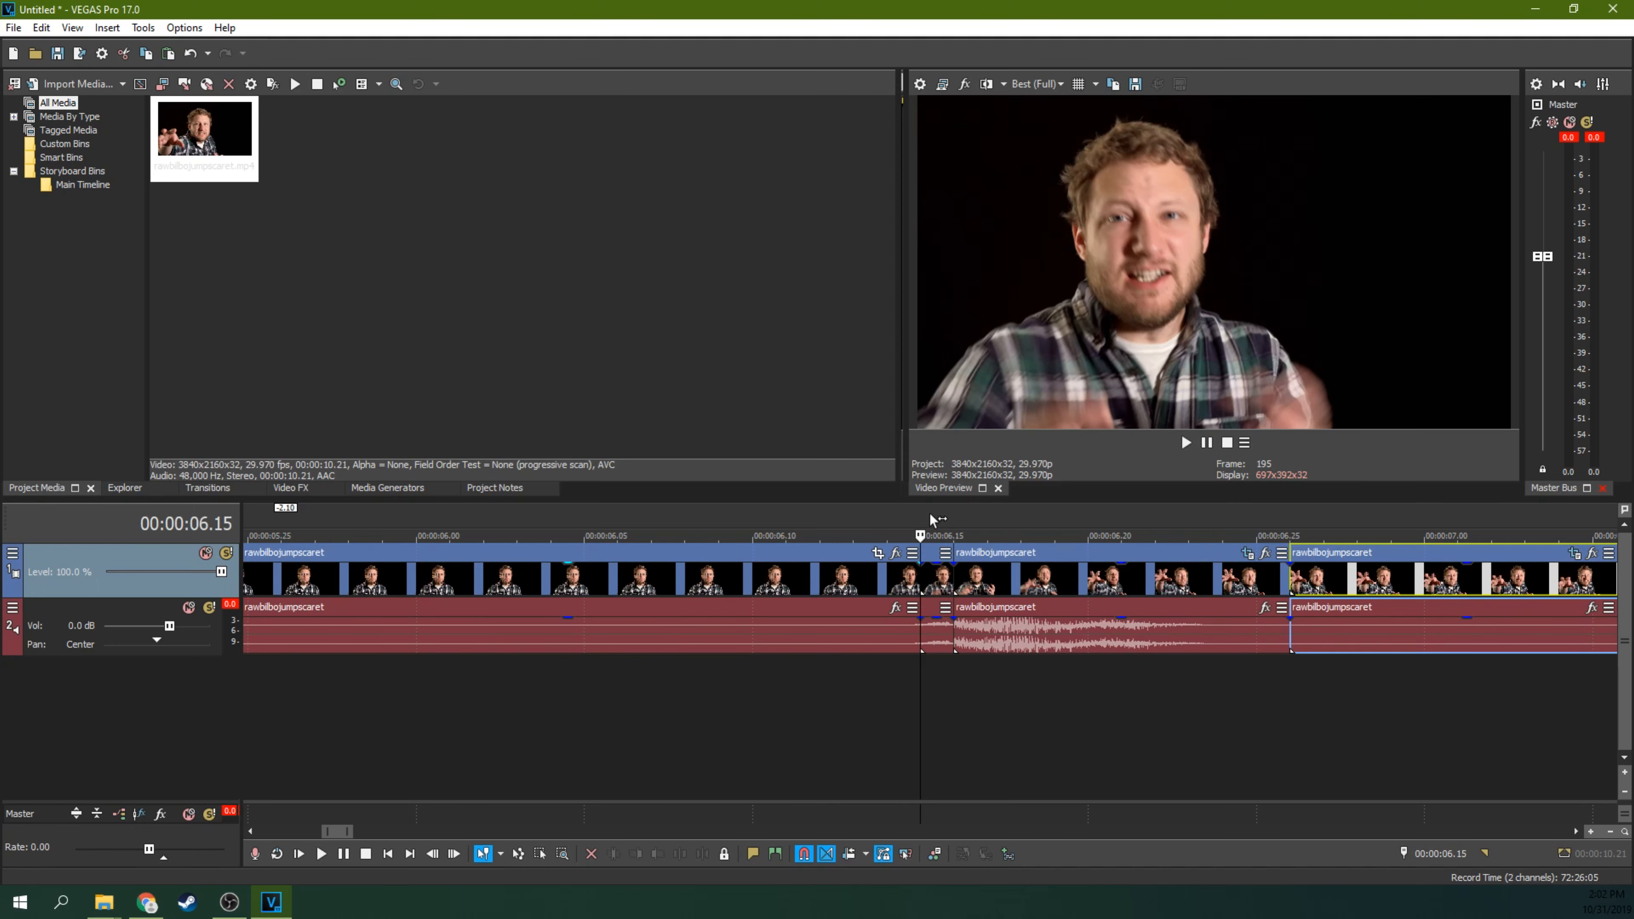
scroll(930, 513, "down", 2)
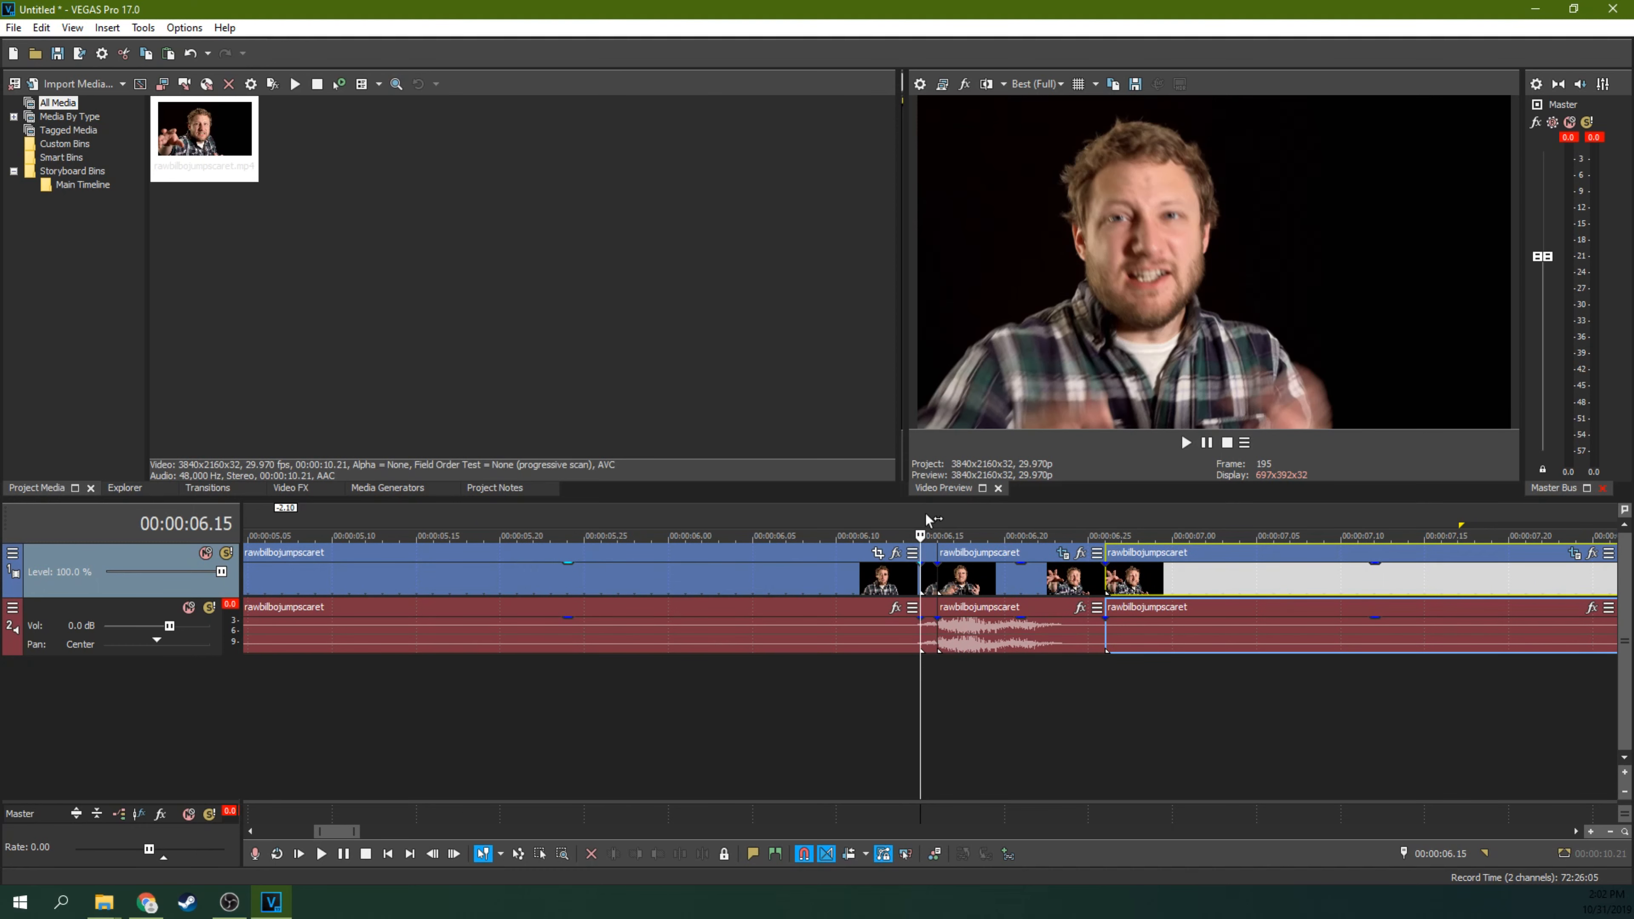
mouse_move(924, 514)
left_mouse_down()
mouse_move(1132, 501)
mouse_move(920, 518)
left_mouse_up()
left_click(969, 534)
scroll(970, 566, "down", 2)
scroll(795, 566, "up", 3)
Step: Insert an empty video track above the footage and select the time range from 00:00:06.16 to 00:00:06.24
right_click(118, 566)
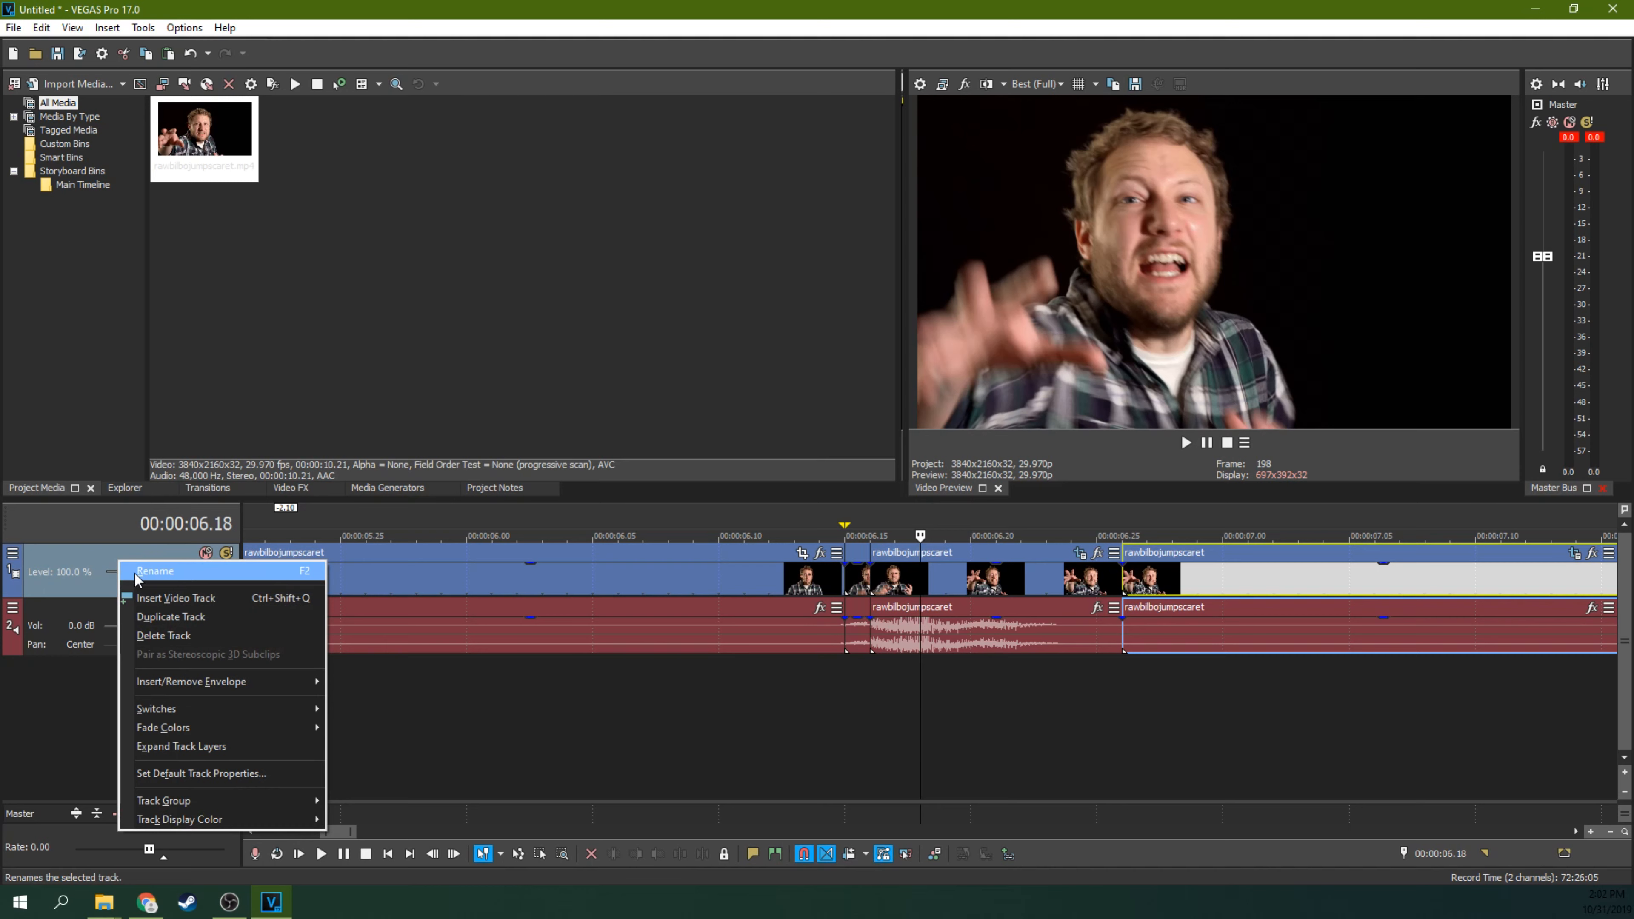
left_click(144, 597)
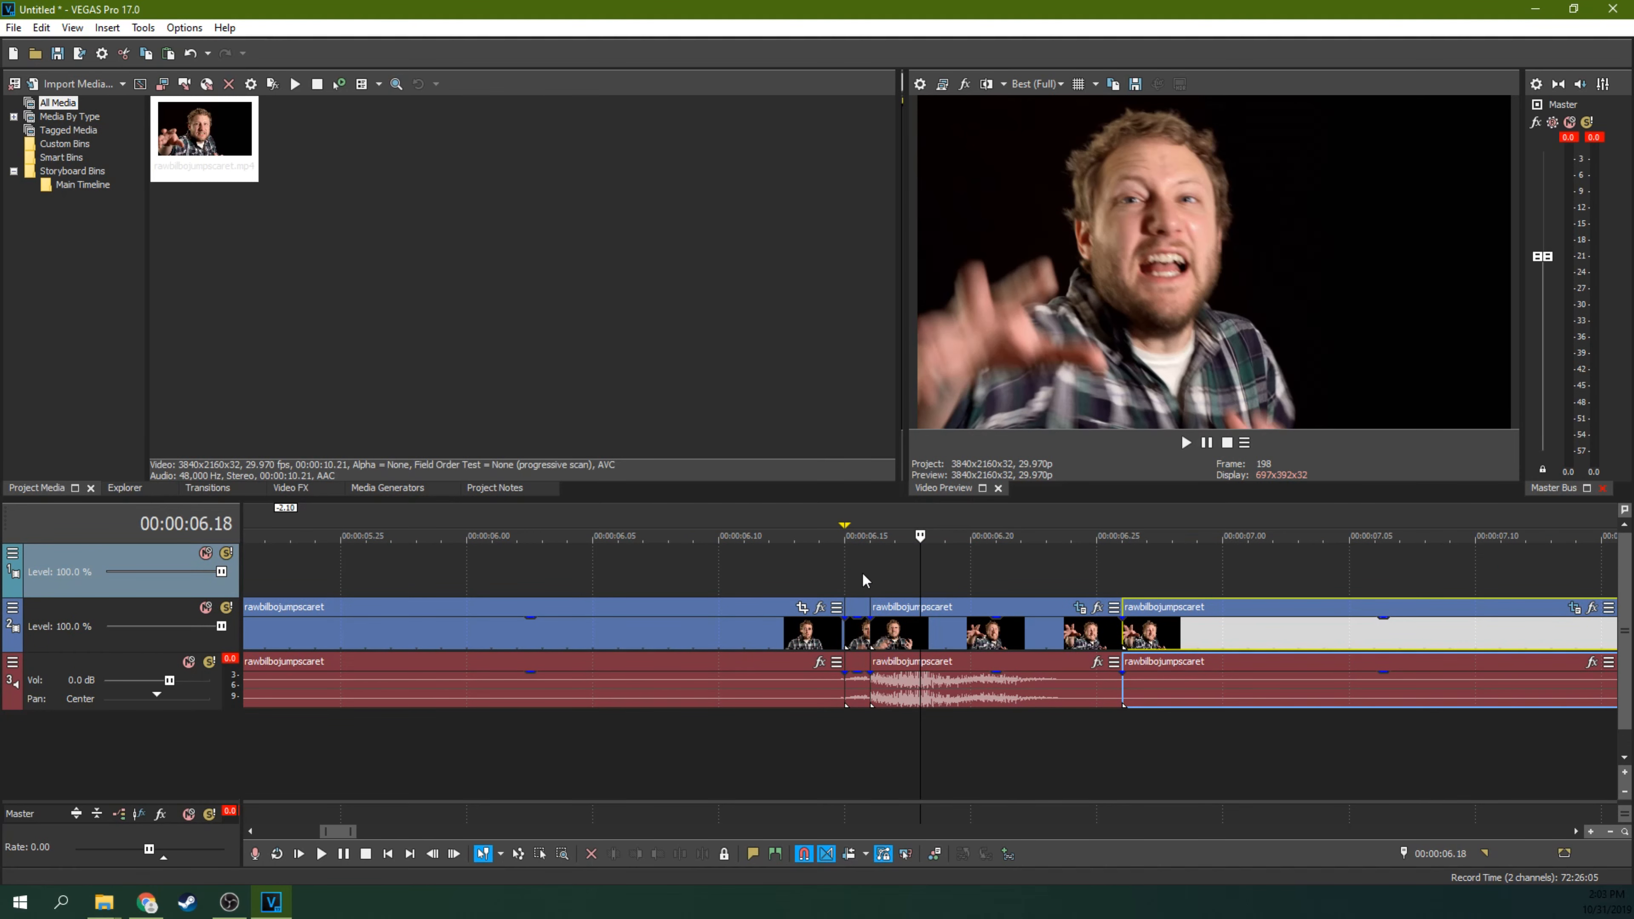
left_click(877, 572)
scroll(891, 569, "up", 1)
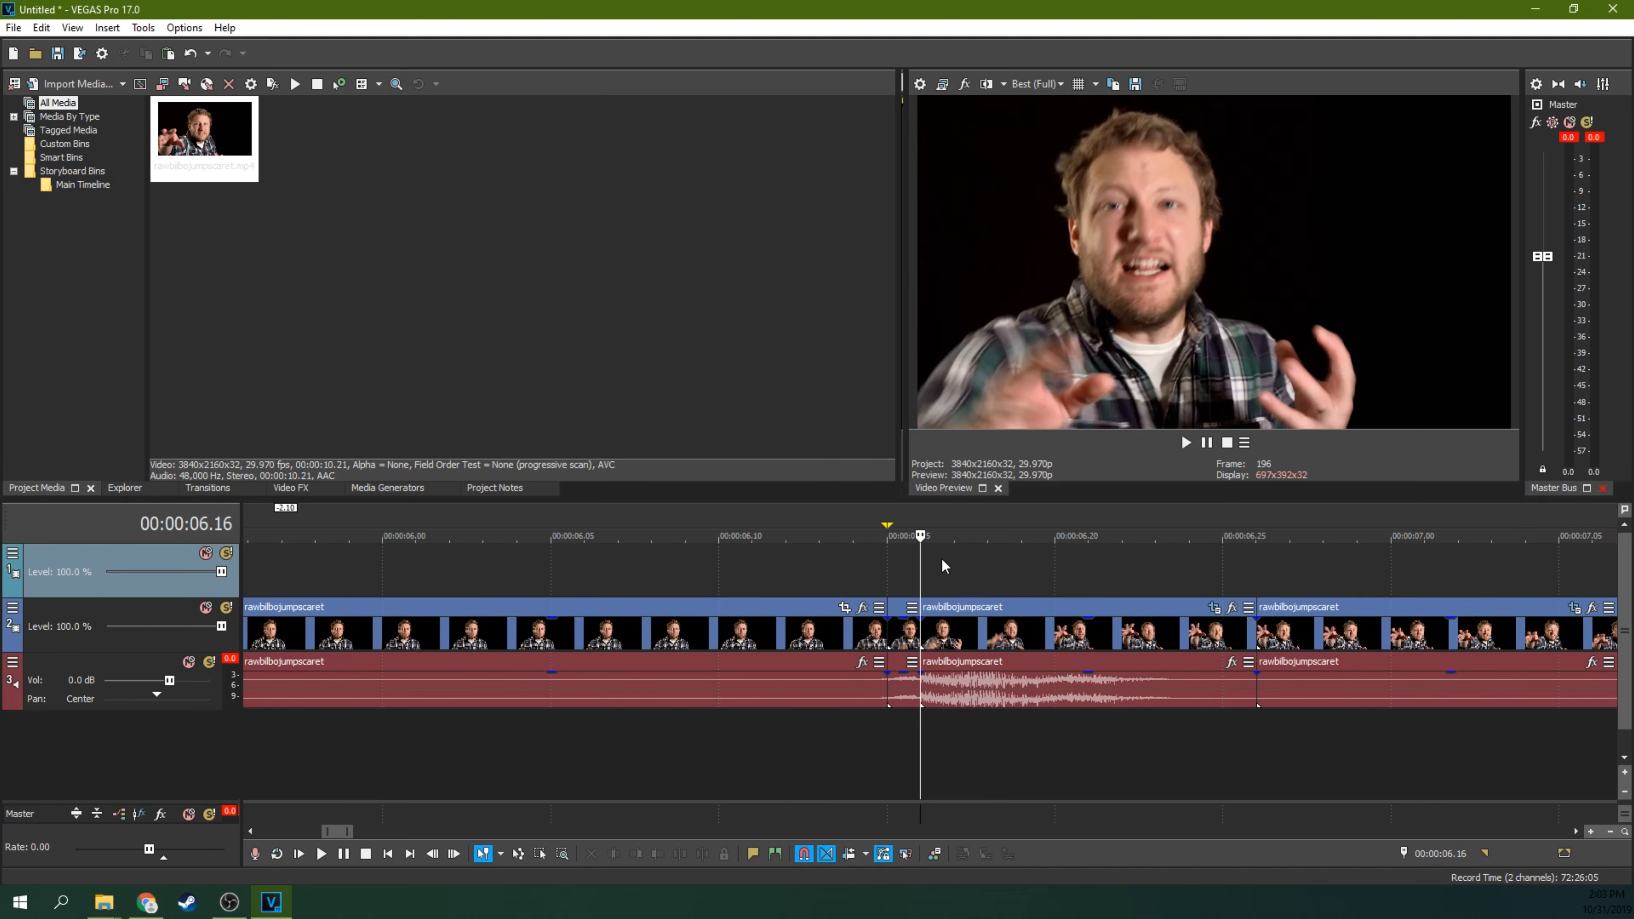
left_click_drag(921, 518, 1179, 513)
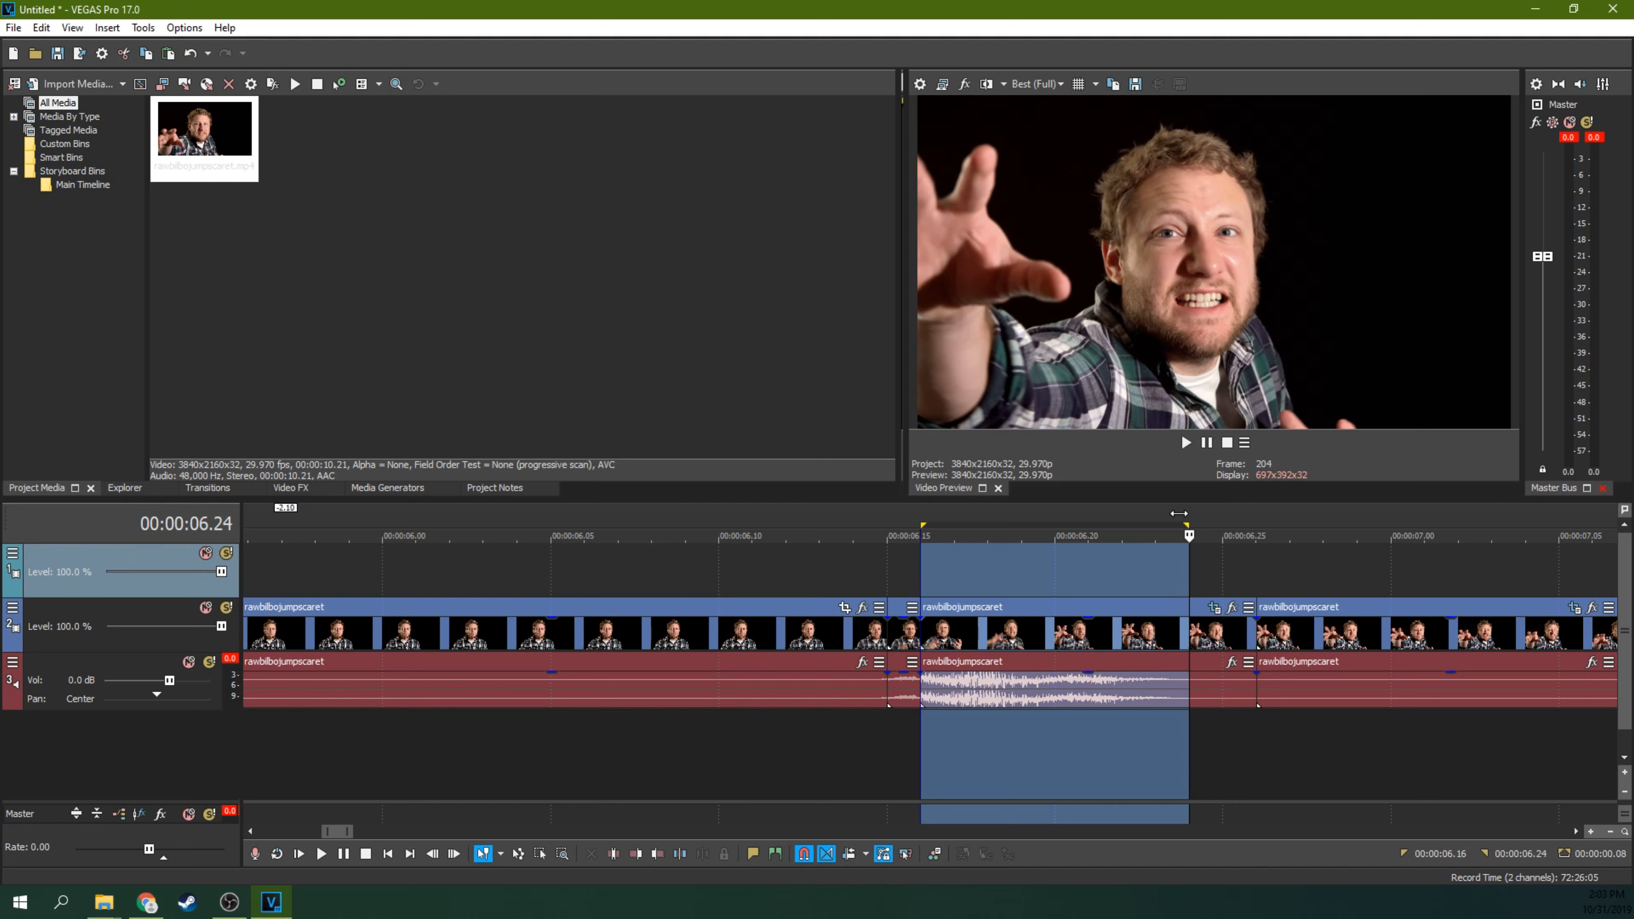
scroll(1141, 540, "down", 3)
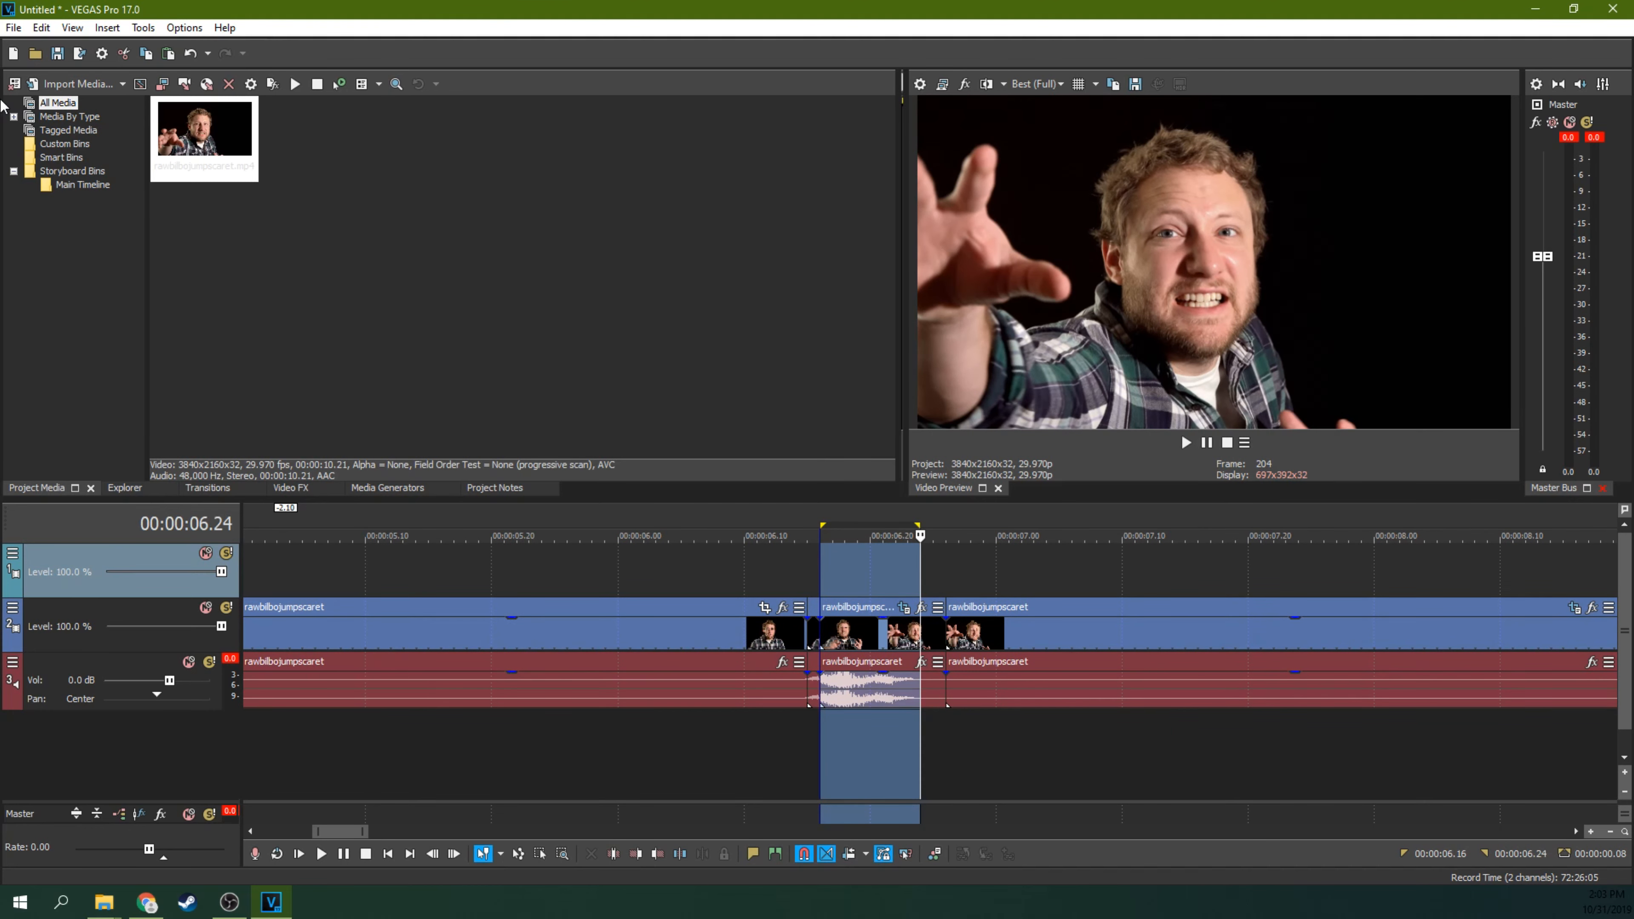
Step: Open the Render As settings and choose the Image Sequence format with the TIFF template
left_click(14, 29)
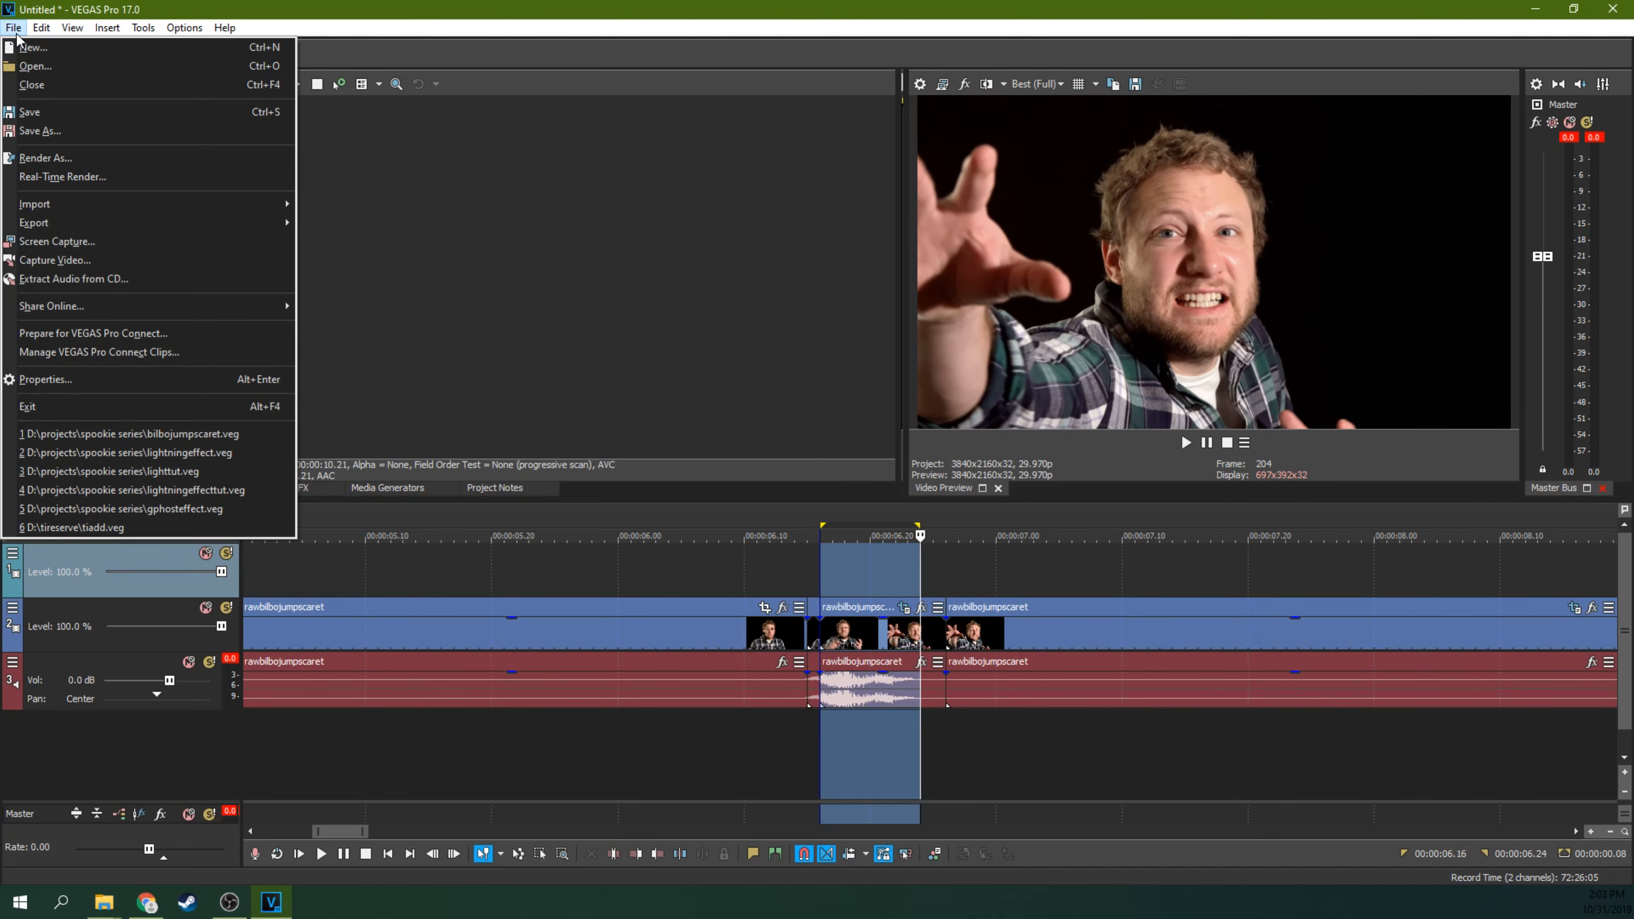
left_click(52, 158)
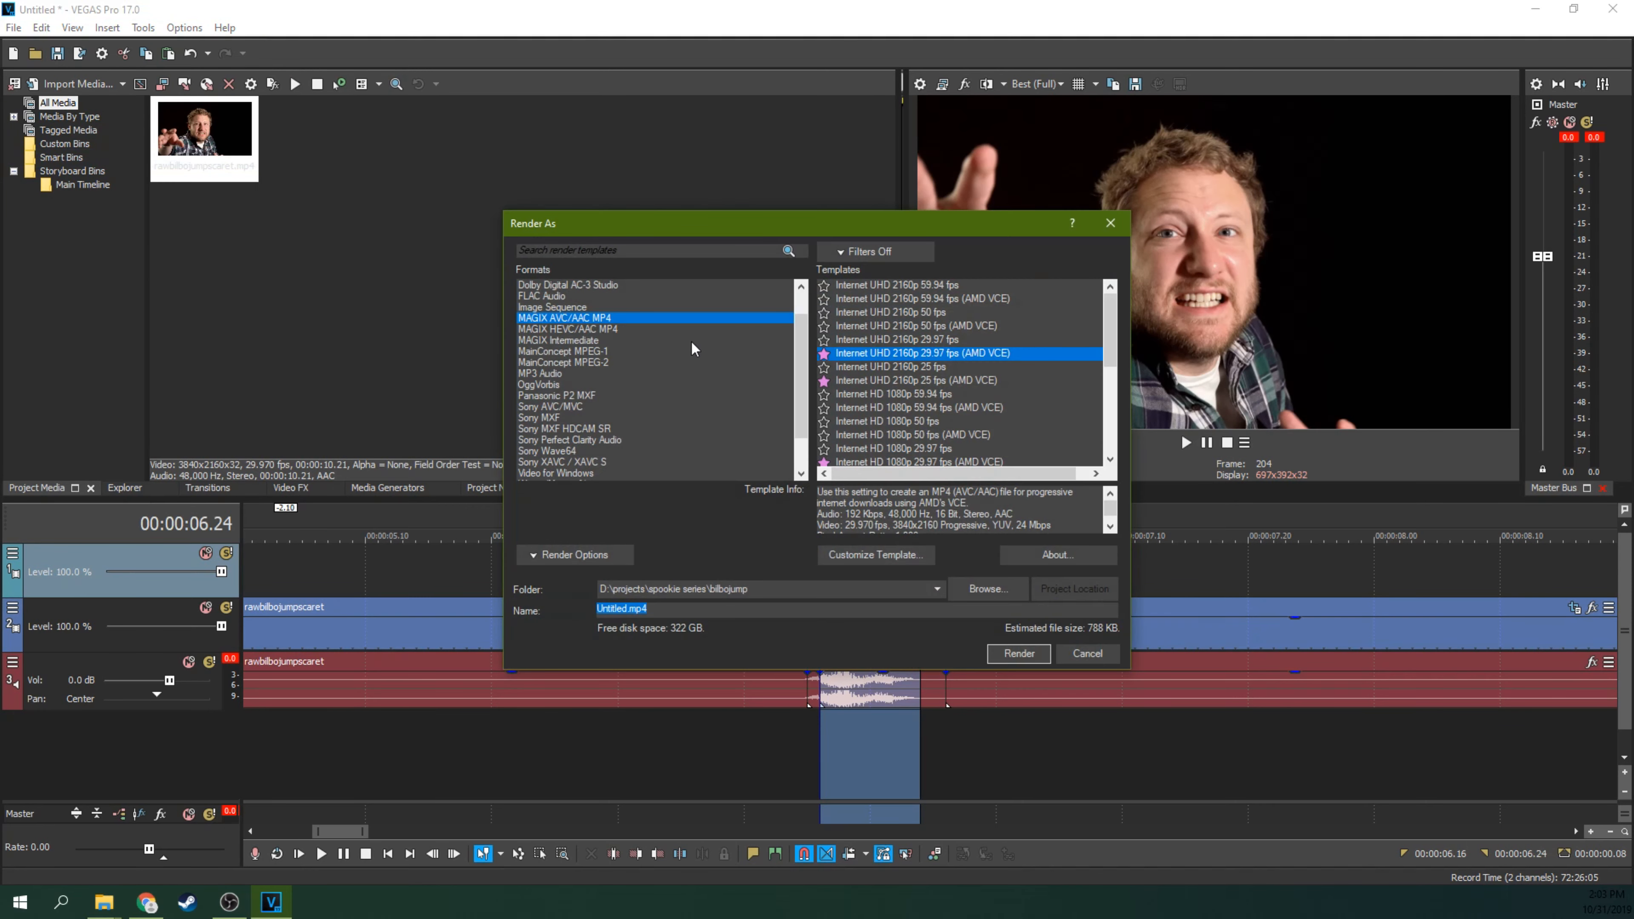
scroll(623, 350, "down", 2)
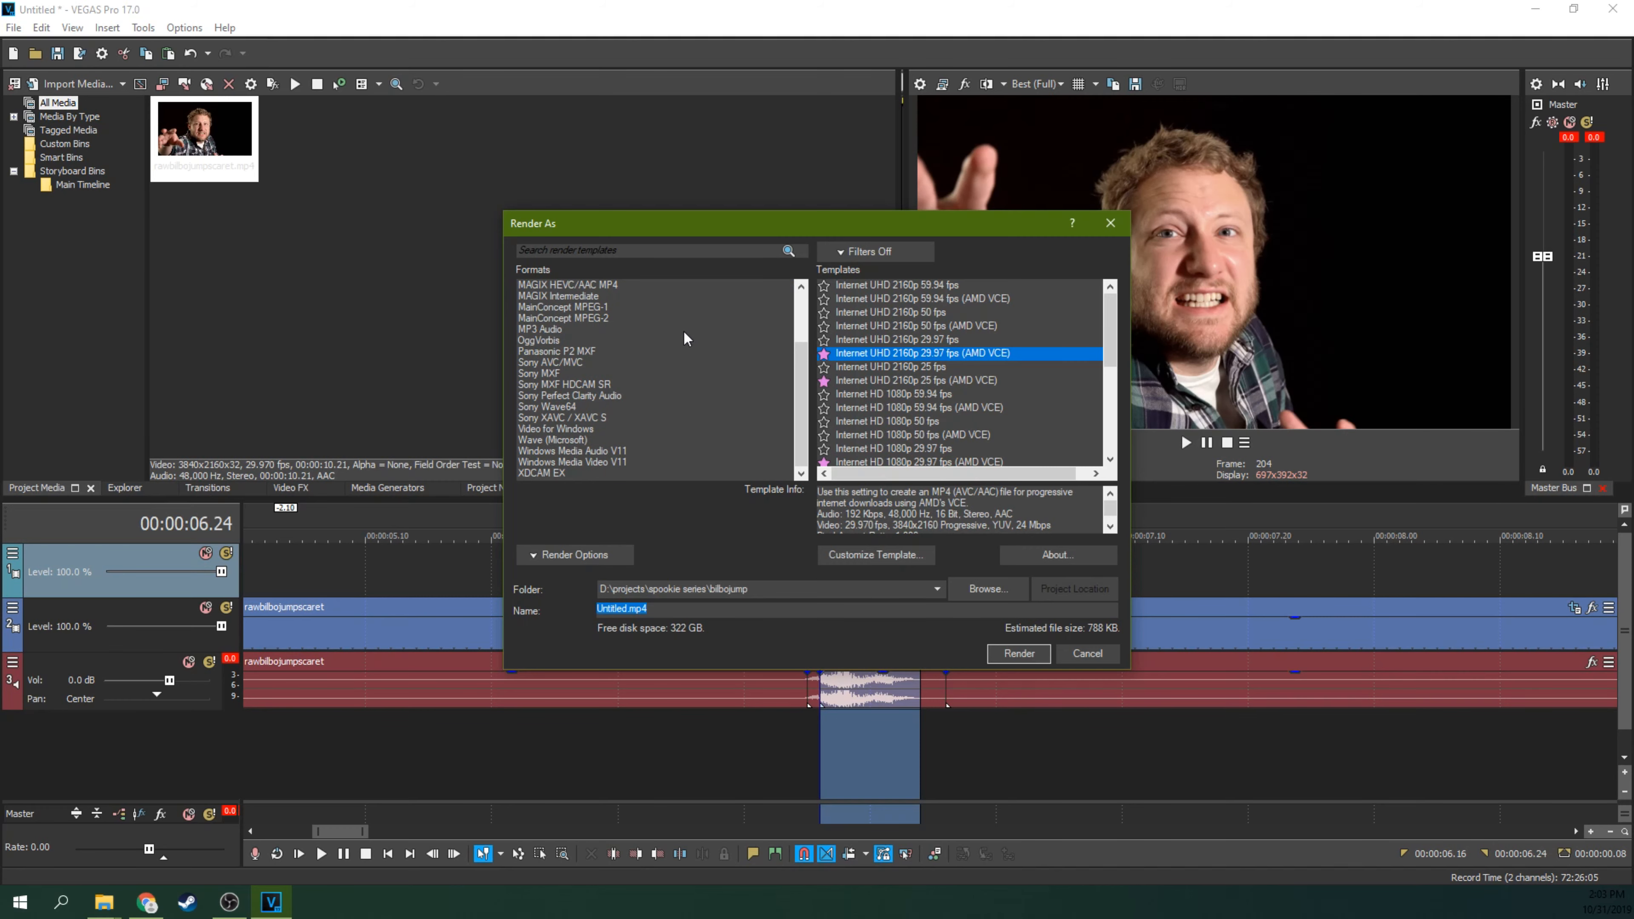
scroll(602, 348, "up", 3)
left_click(553, 329)
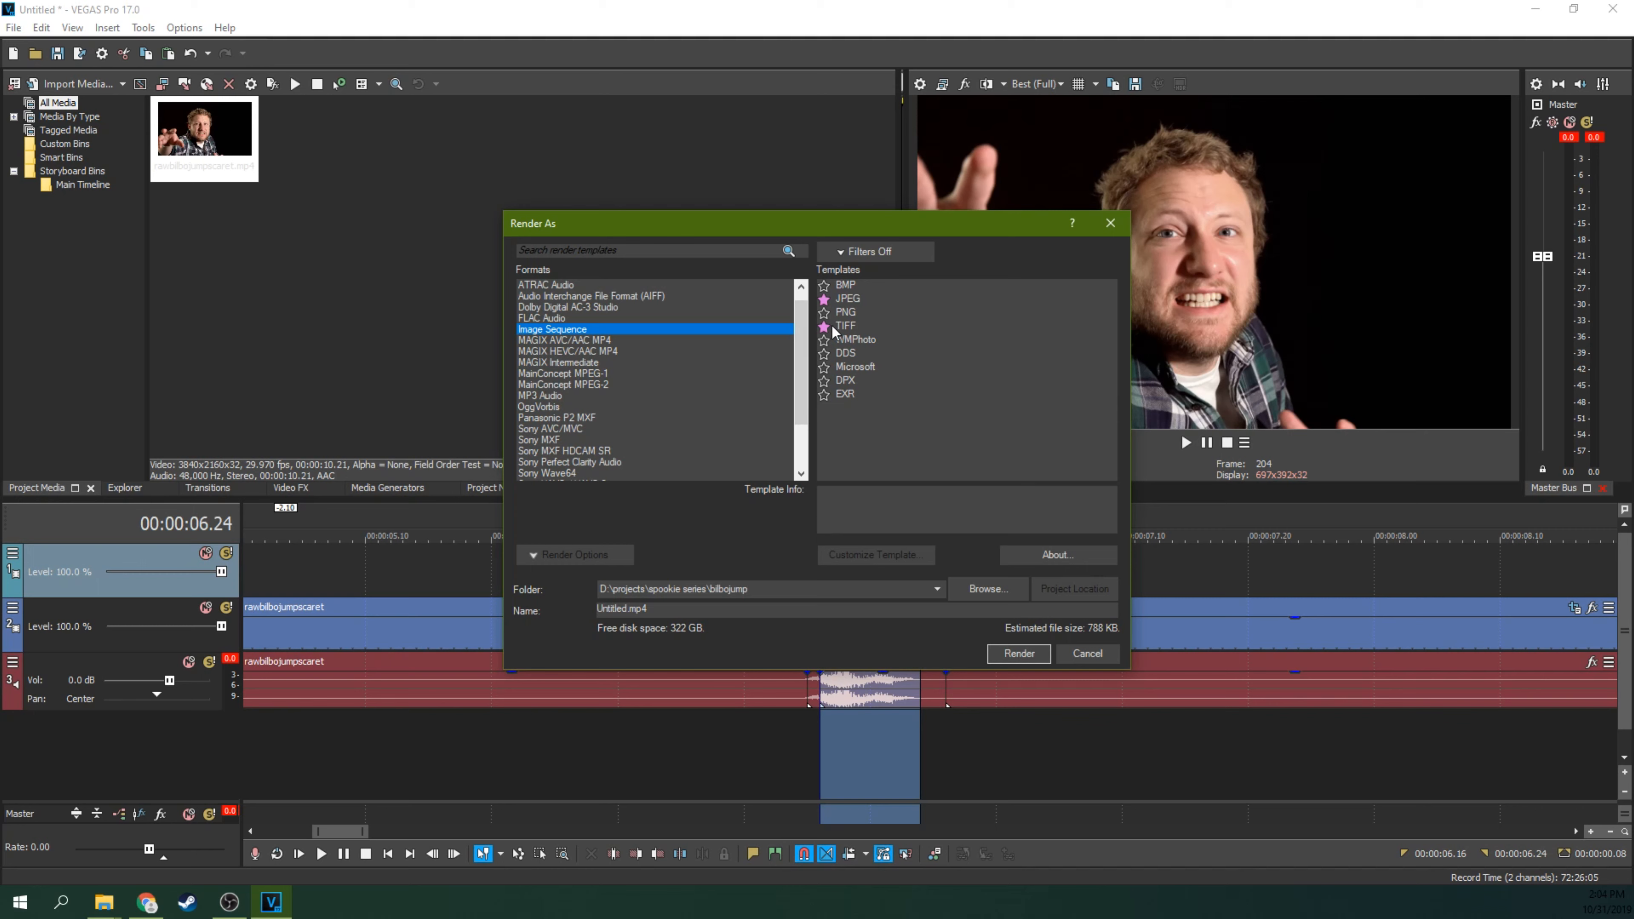
left_click(847, 328)
left_click(874, 298)
left_click(868, 321)
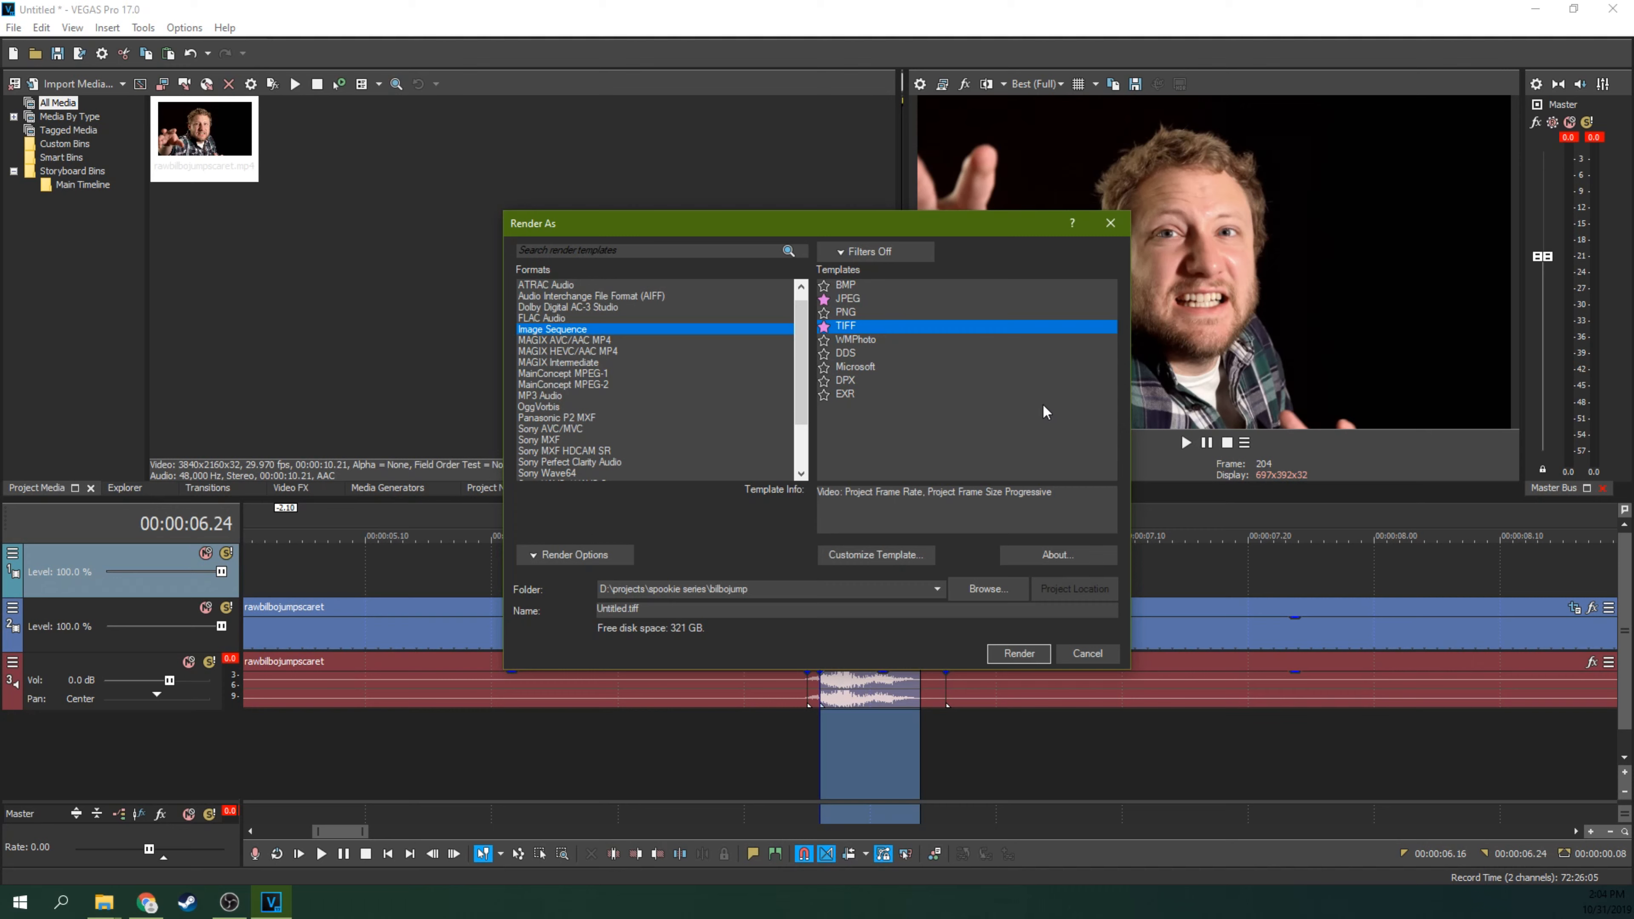
Step: Browse for the render location and create a new folder named tutorialbilbo inside the bilbojump folder
left_click_drag(1011, 231, 779, 251)
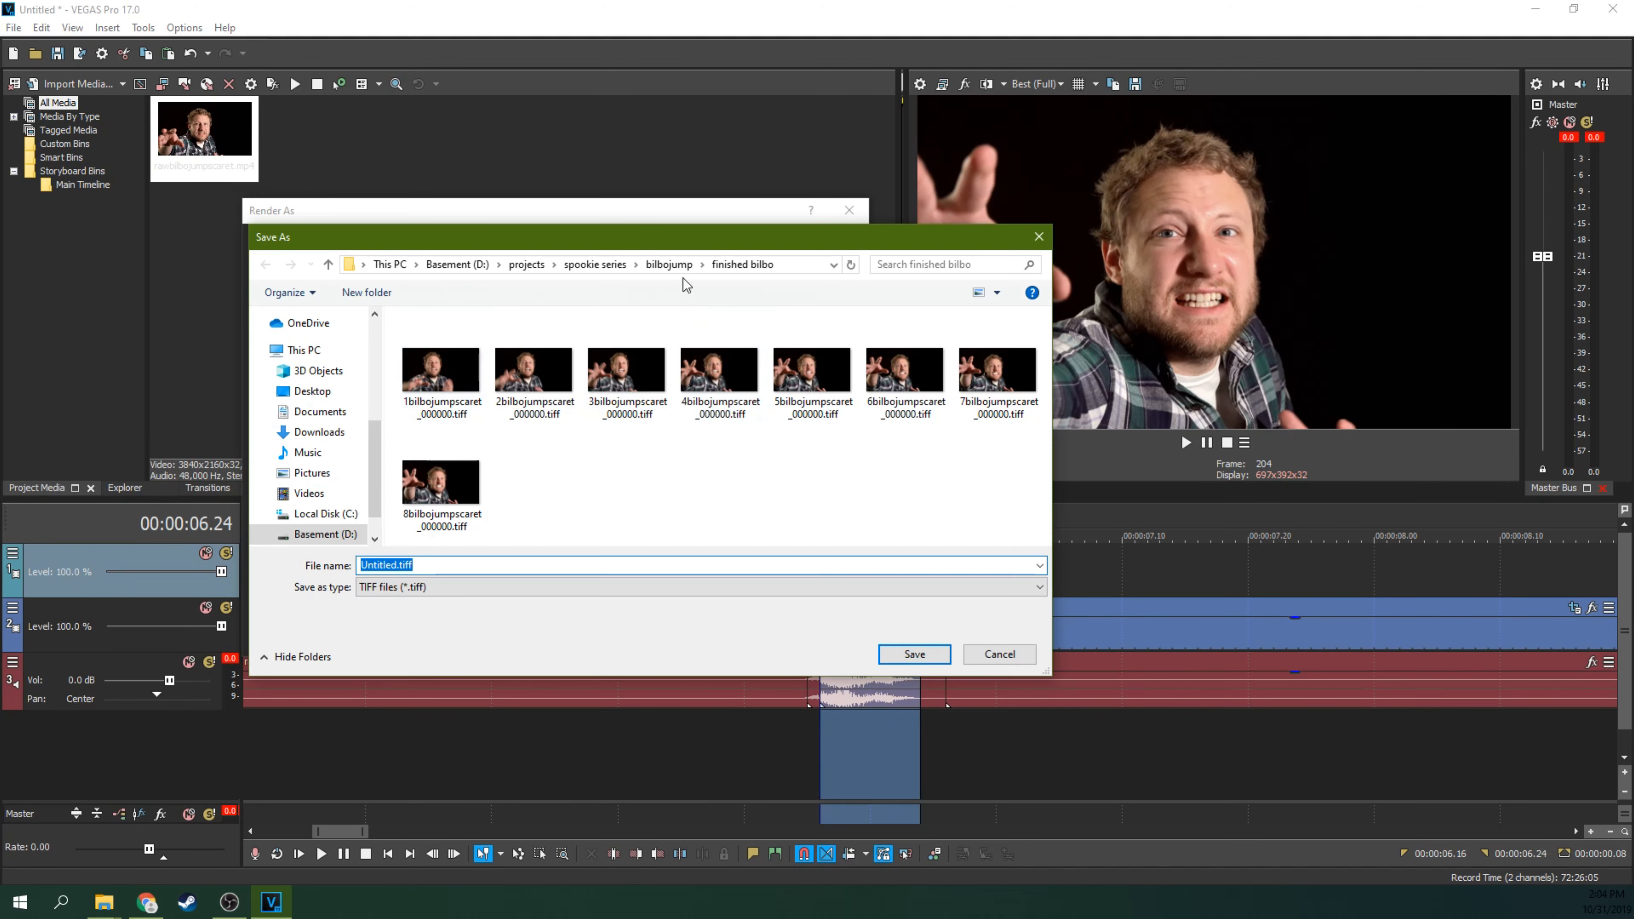
left_click(675, 266)
left_click(385, 298)
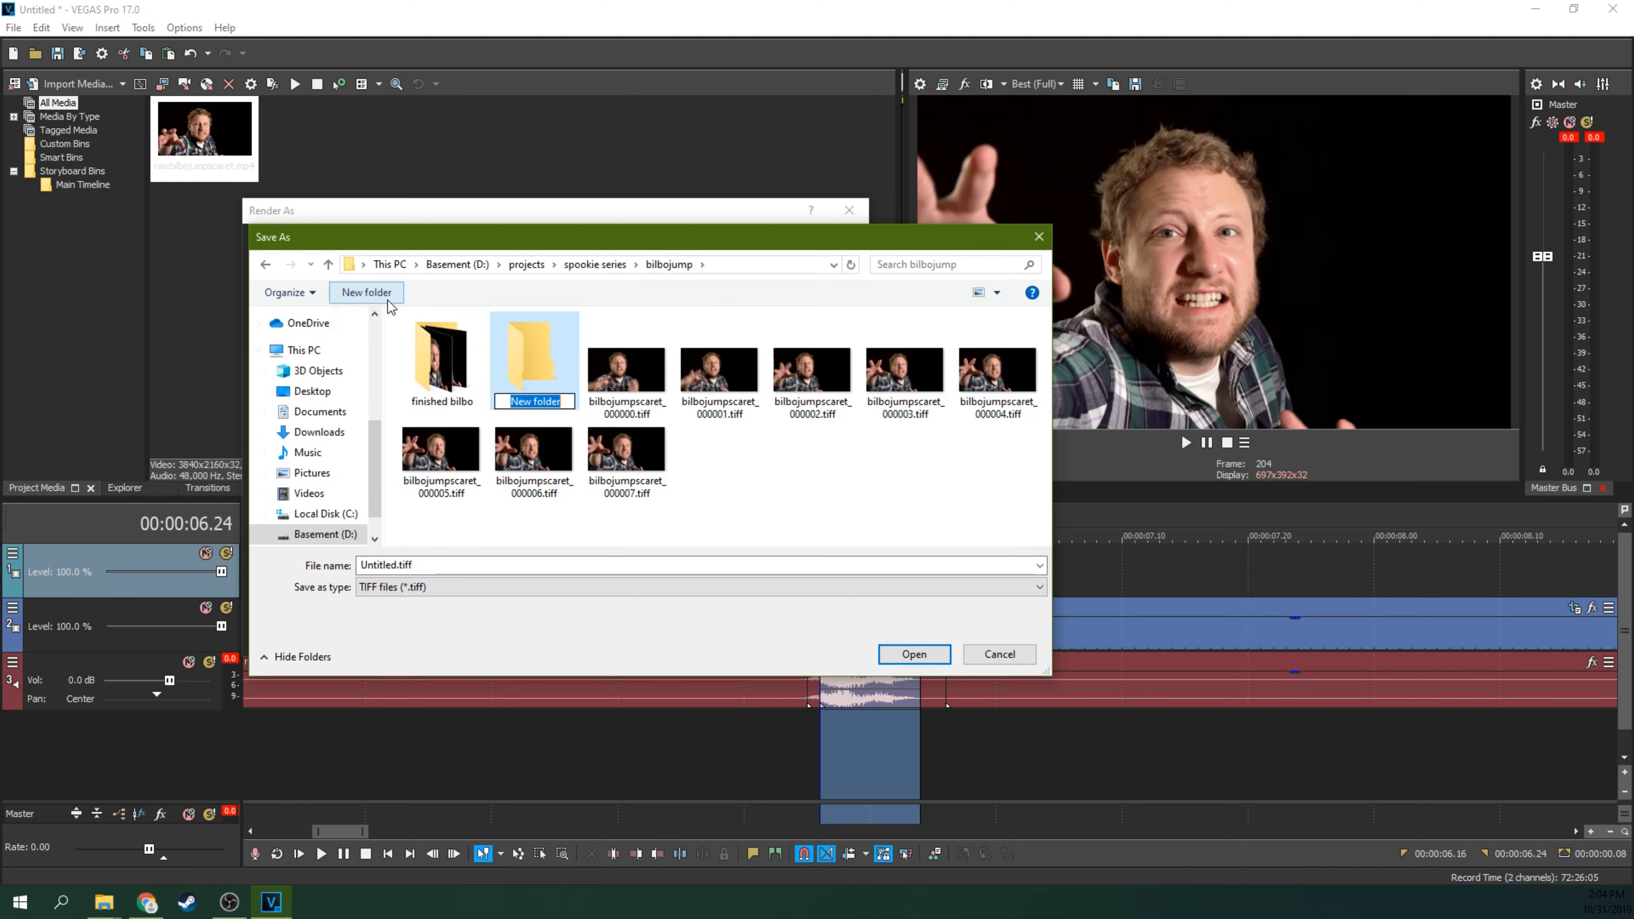
type("tutr")
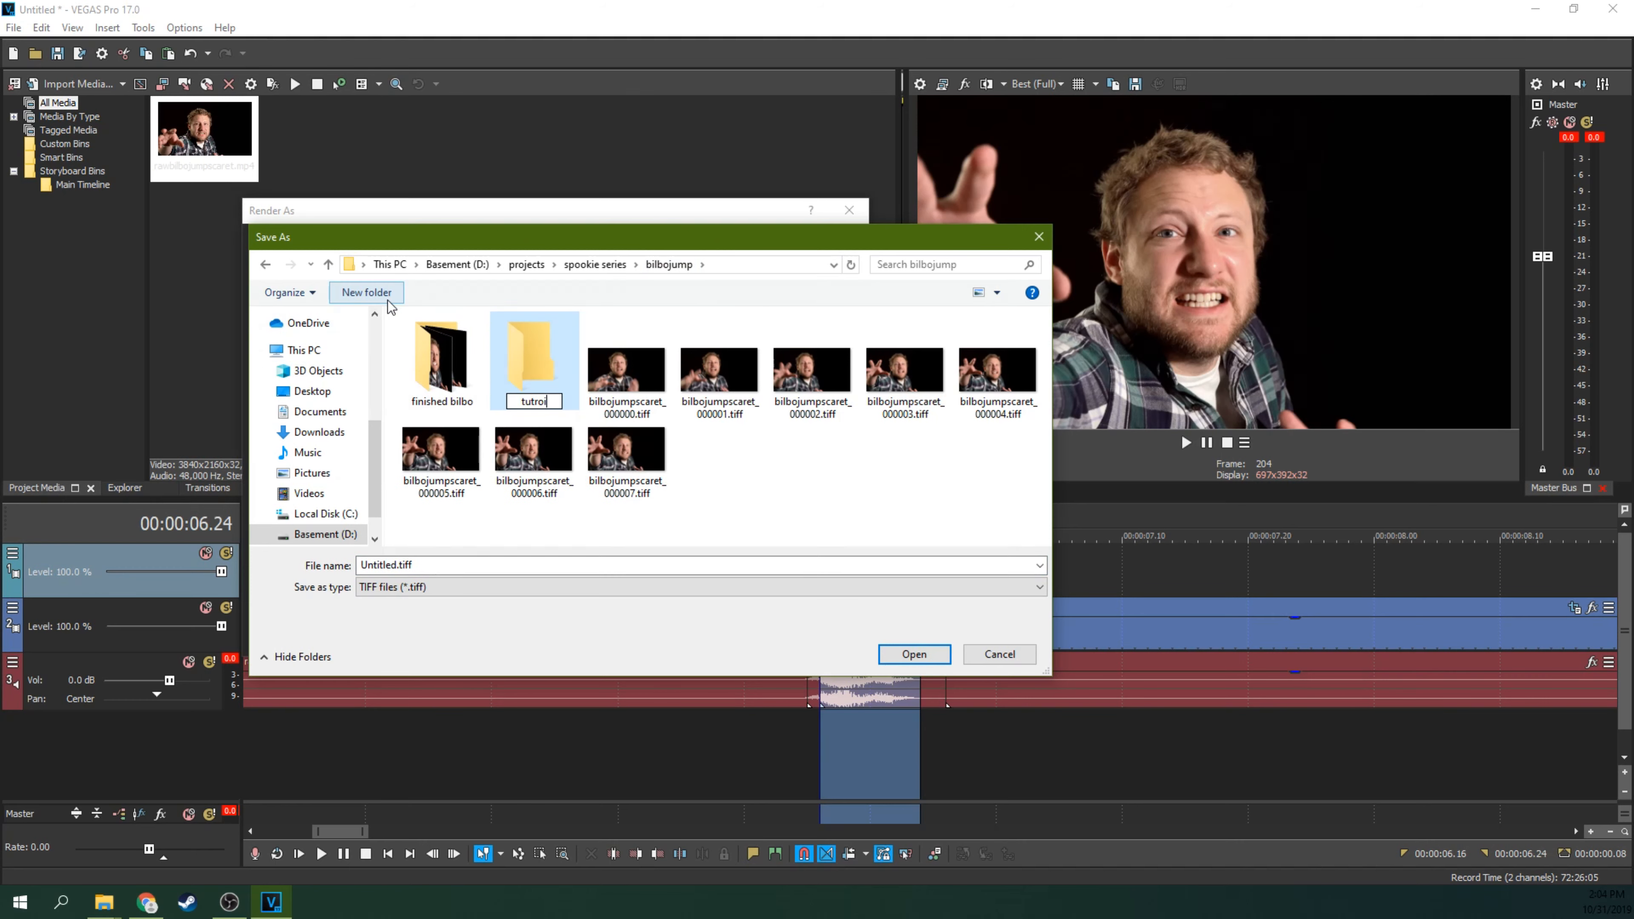
key("BackSpace")
type("orial")
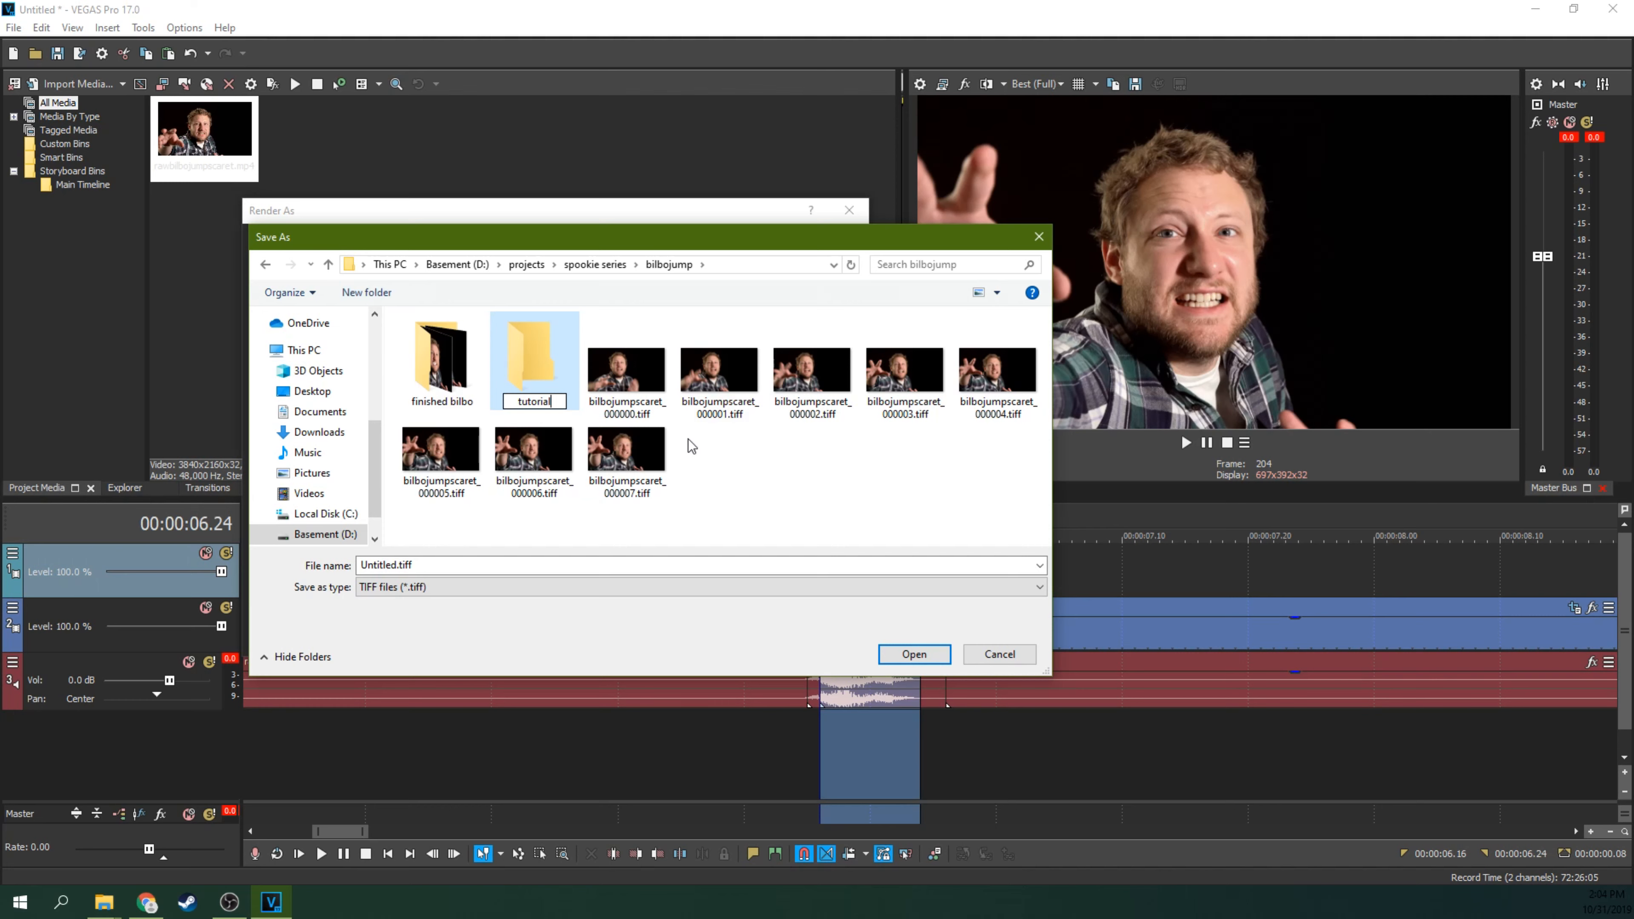
type("biblbo")
key("BackSpace")
key("BackSpace")
key("BackSpace")
key("BackSpace")
type("lbo")
key("Return")
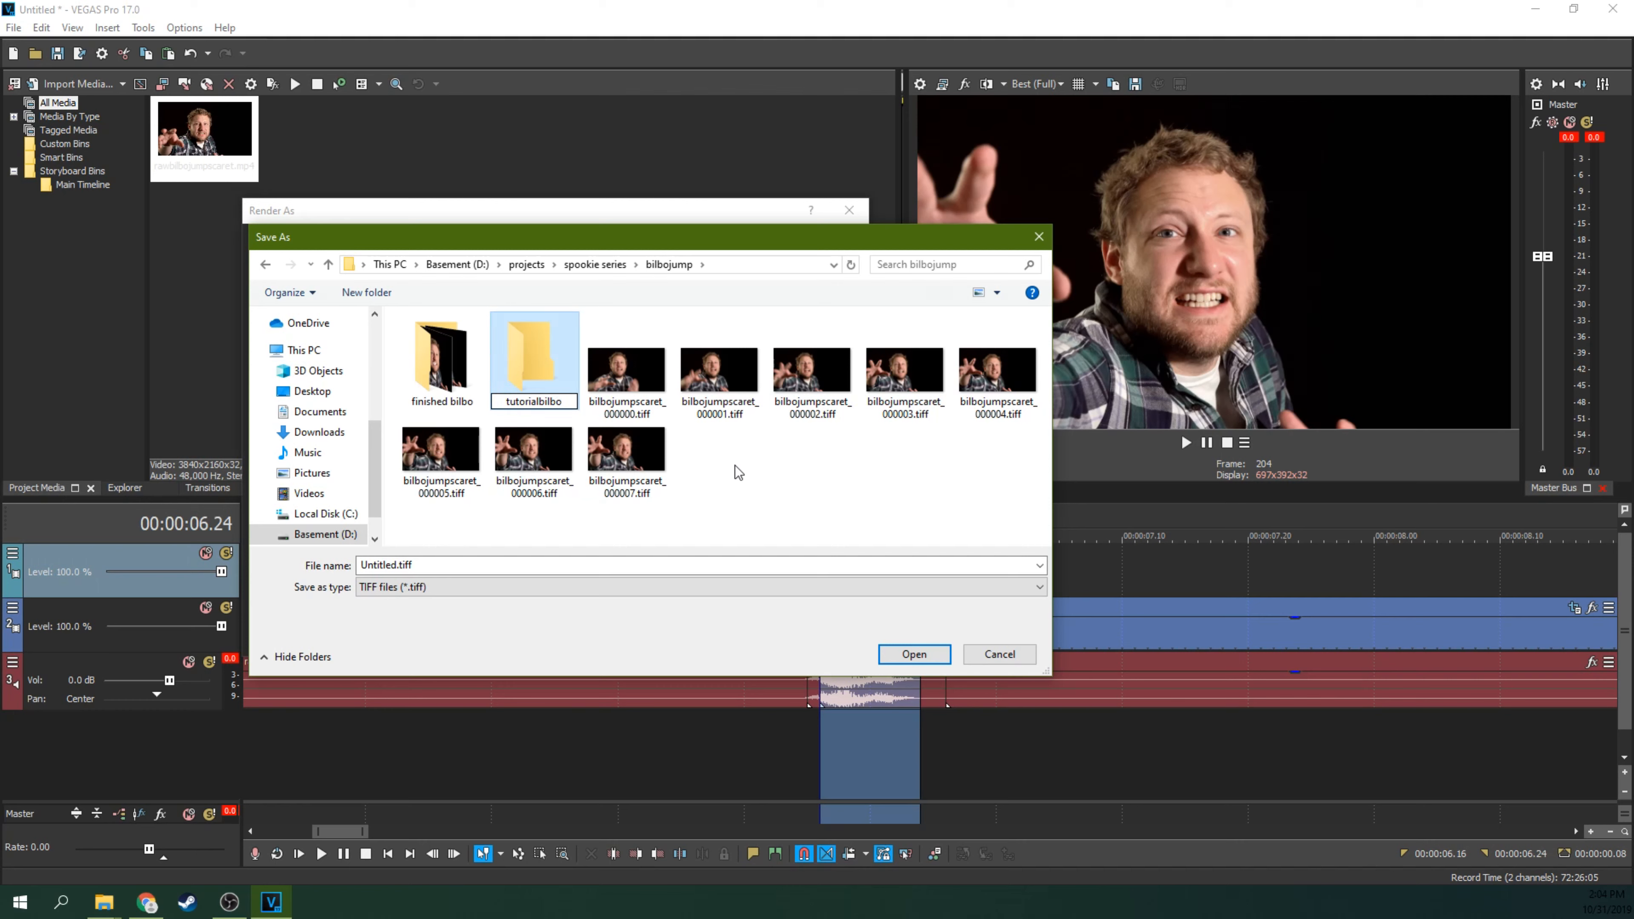
Step: Set the tutorialbilbo folder as the destination, name the sequence tutorialbilbo, and render the selected range as TIFF frames
double_click(553, 370)
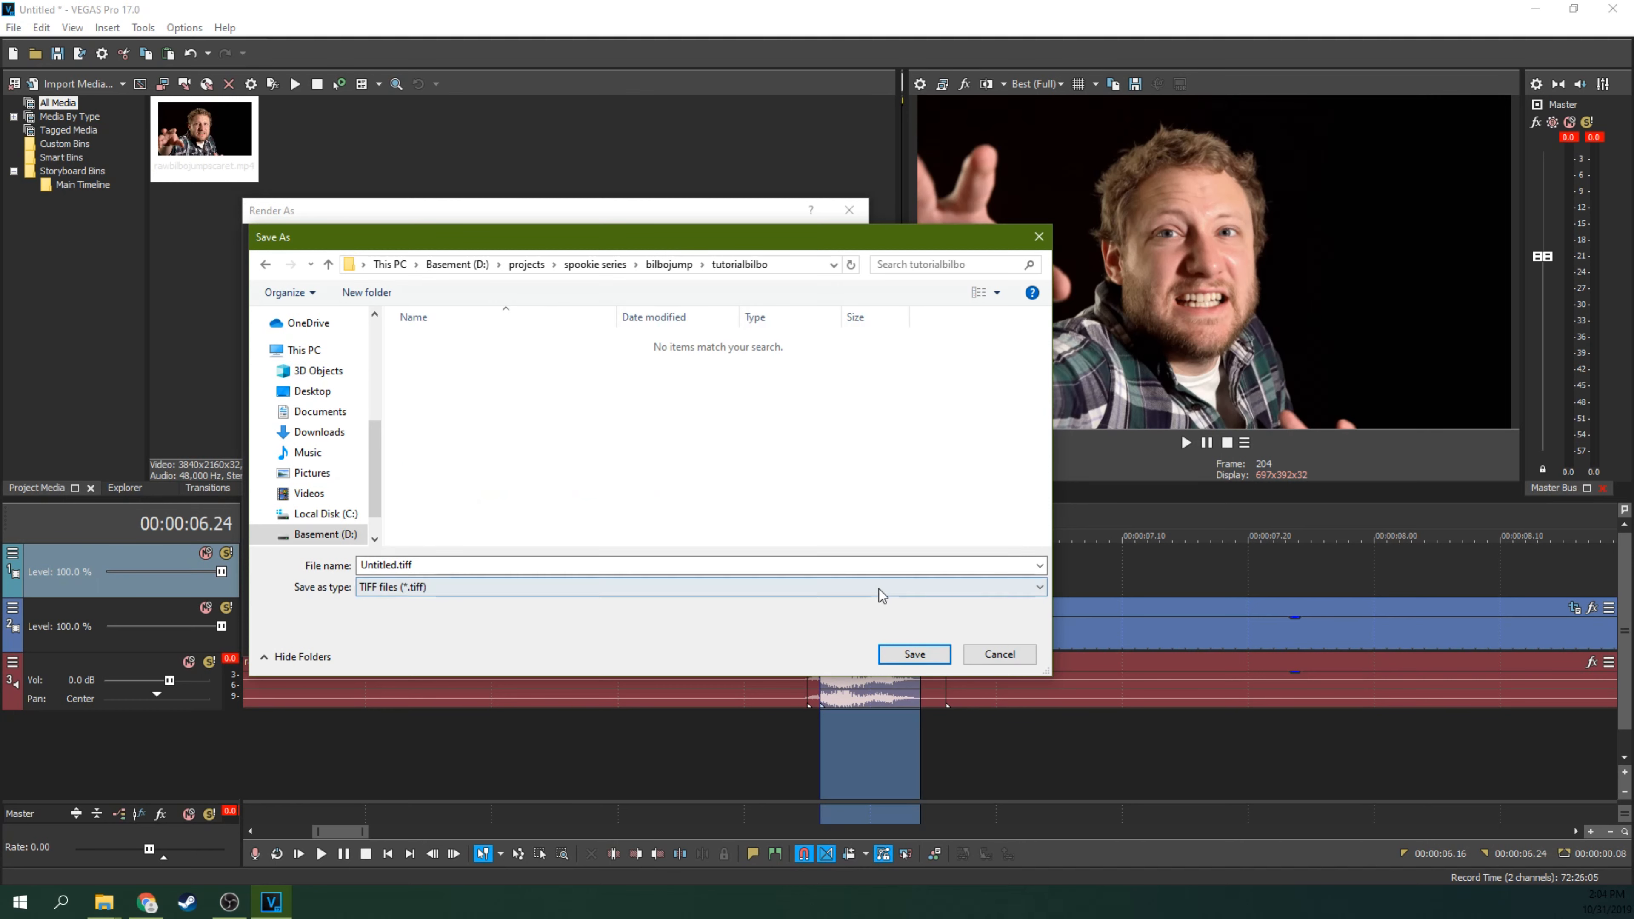
left_click(907, 652)
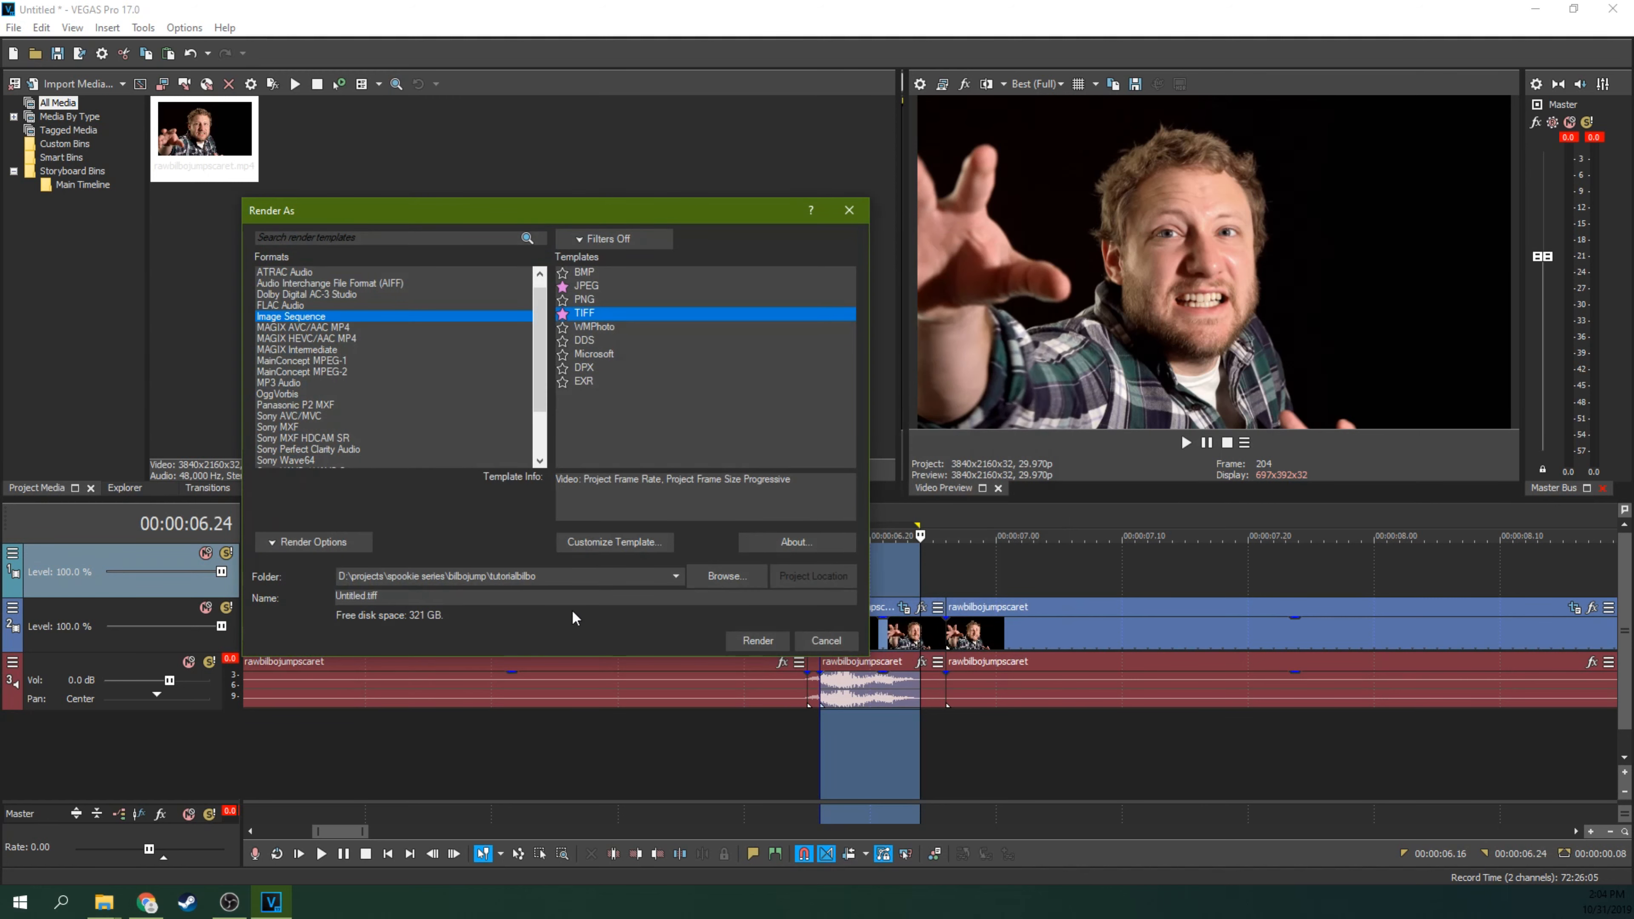
double_click(360, 595)
type("bilbo")
left_click(757, 640)
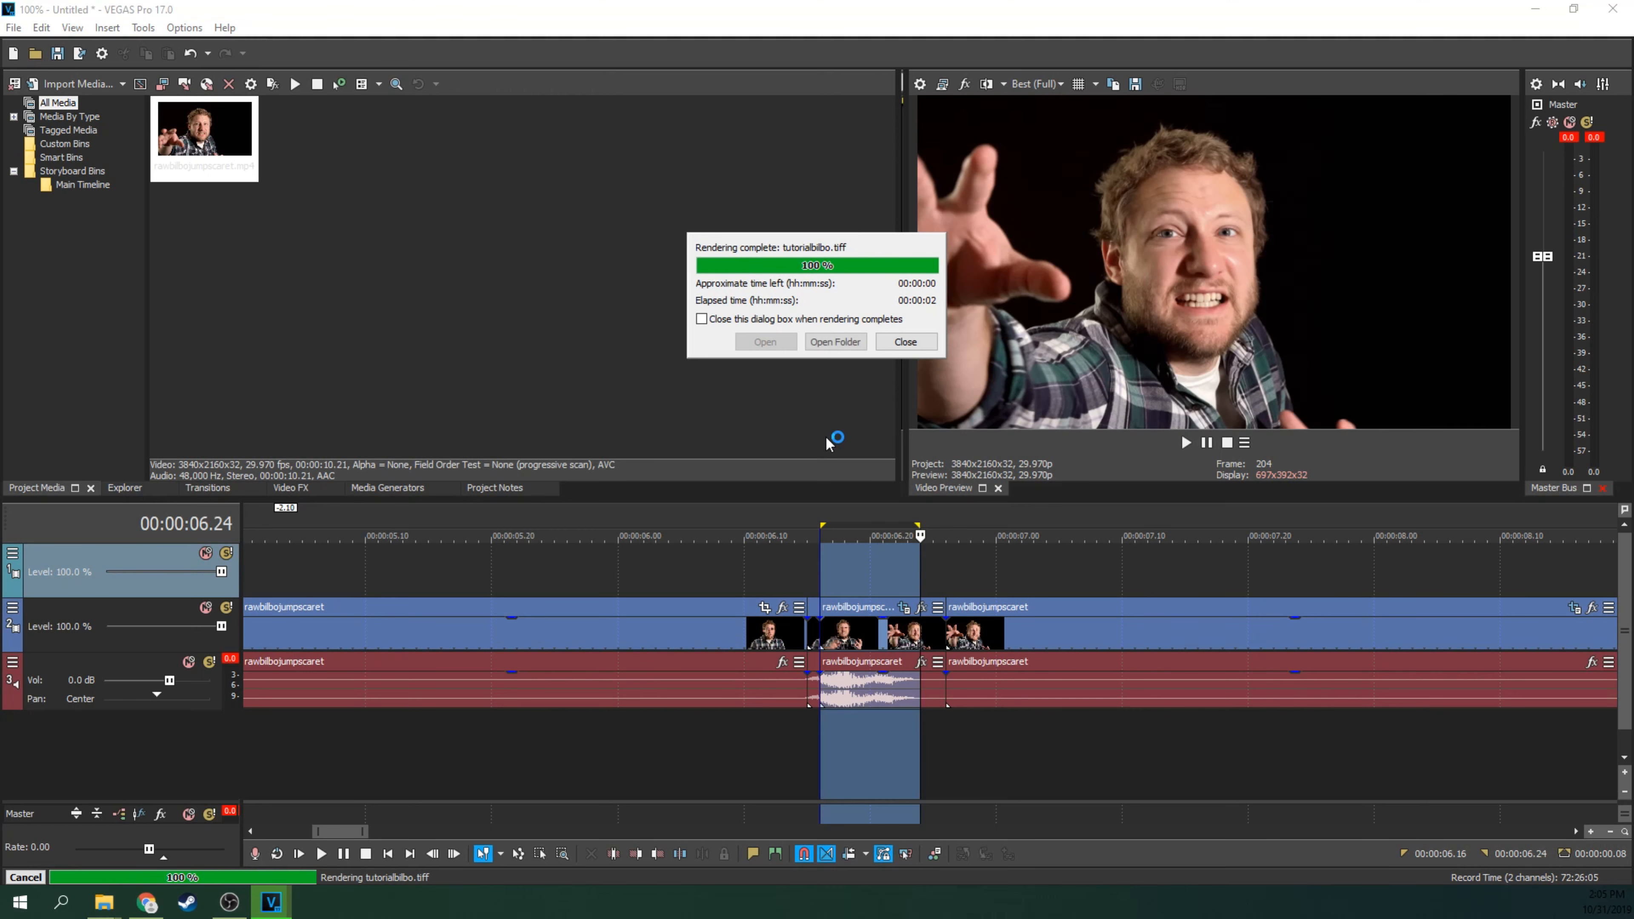
Step: Open the render folder and view the first frame, tutorialbilbo_000000.tiff, in the photo viewer, then close it
left_click(834, 345)
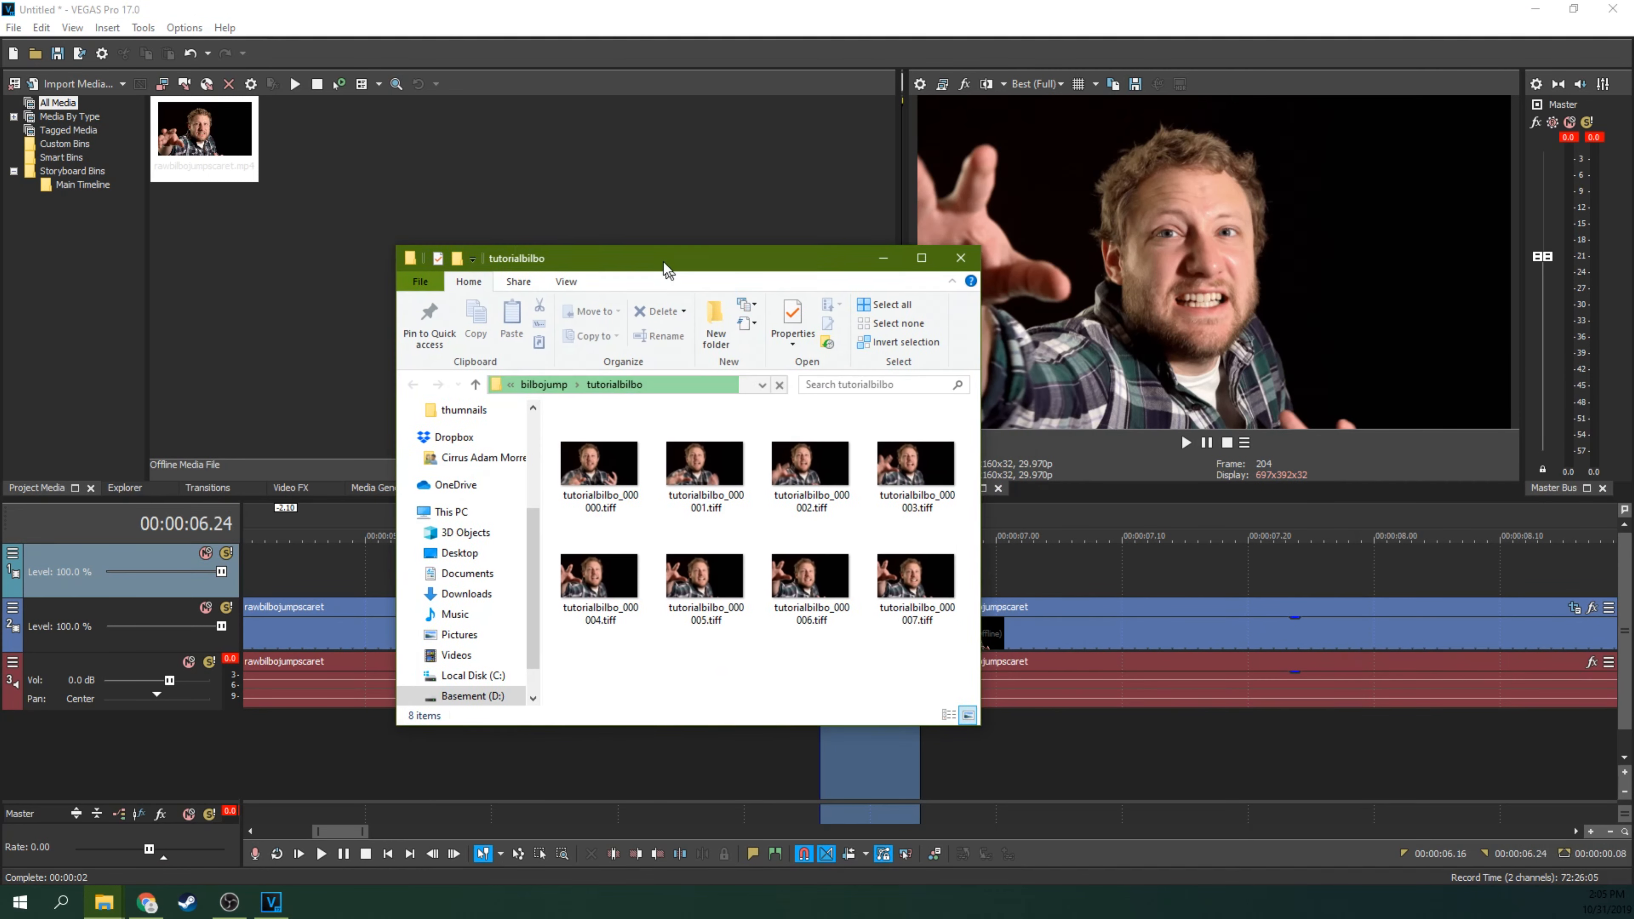
double_click(590, 386)
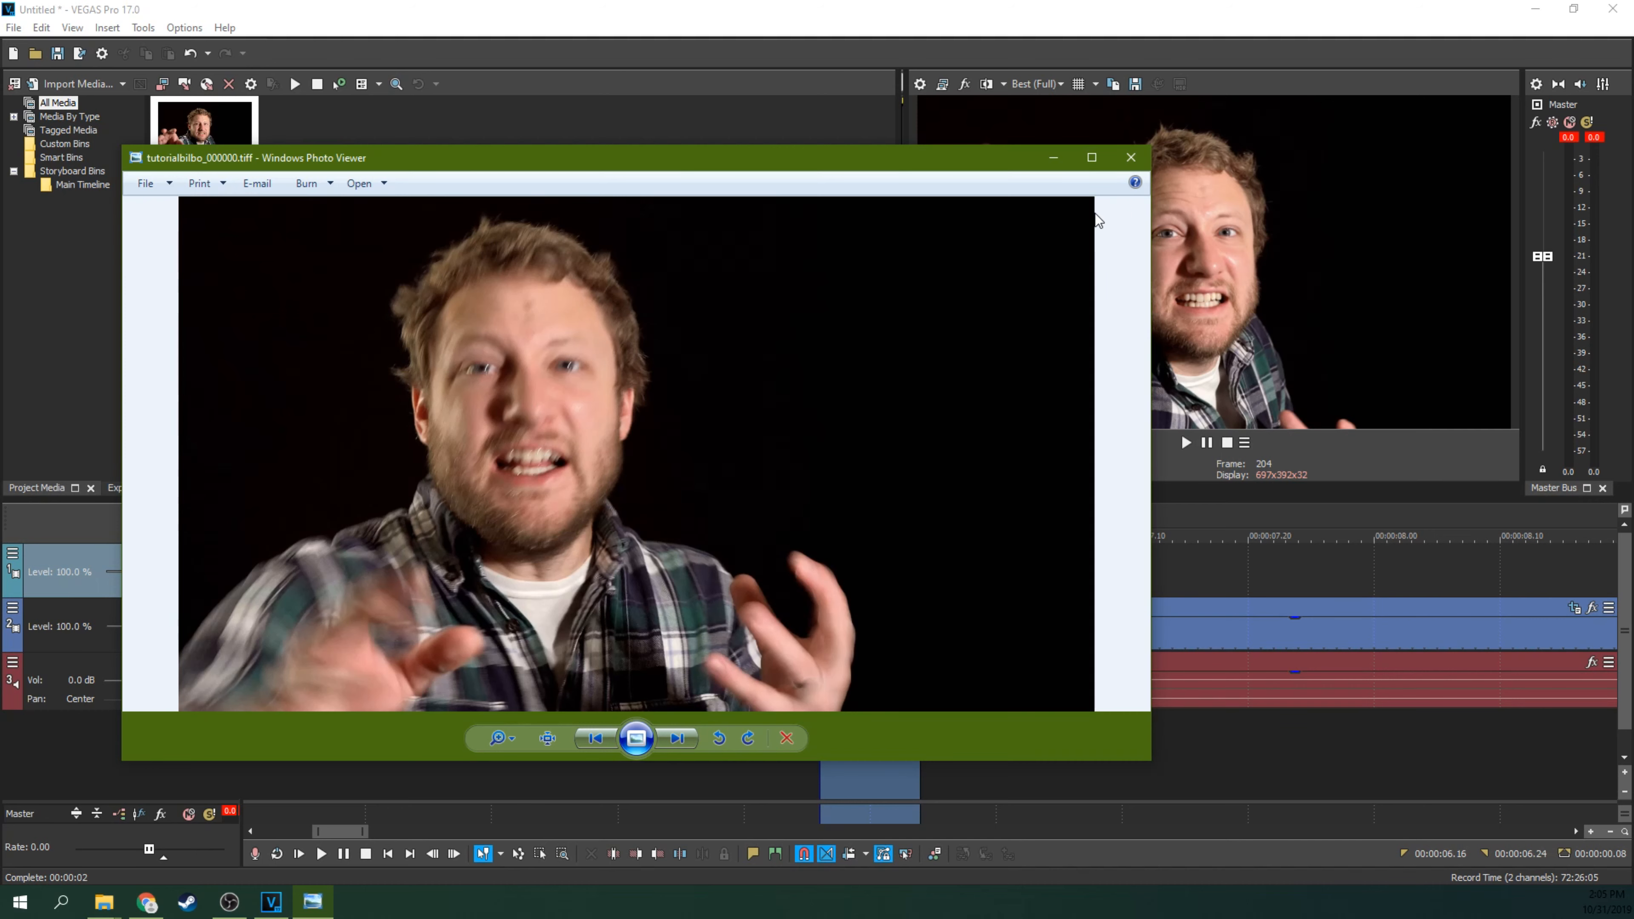
left_click(1127, 168)
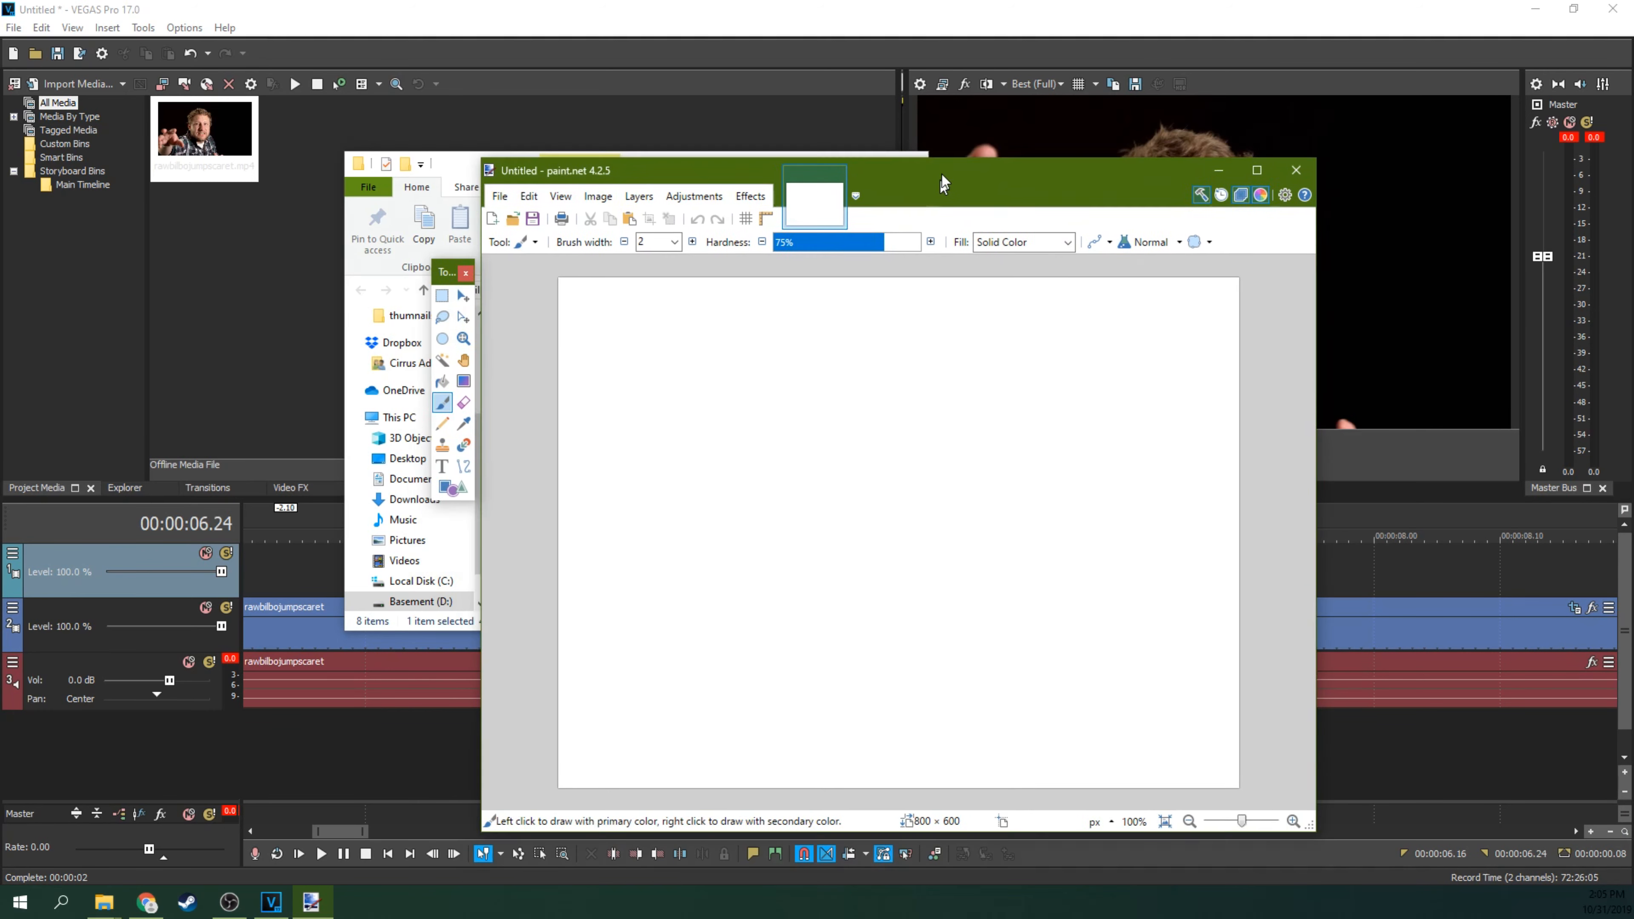
Step: Switch to paint.net and arrange its Colors and Layers windows beside the canvas, moving the main window aside
mouse_move(1309, 450)
left_mouse_down()
mouse_move(470, 305)
mouse_move(378, 327)
left_mouse_up()
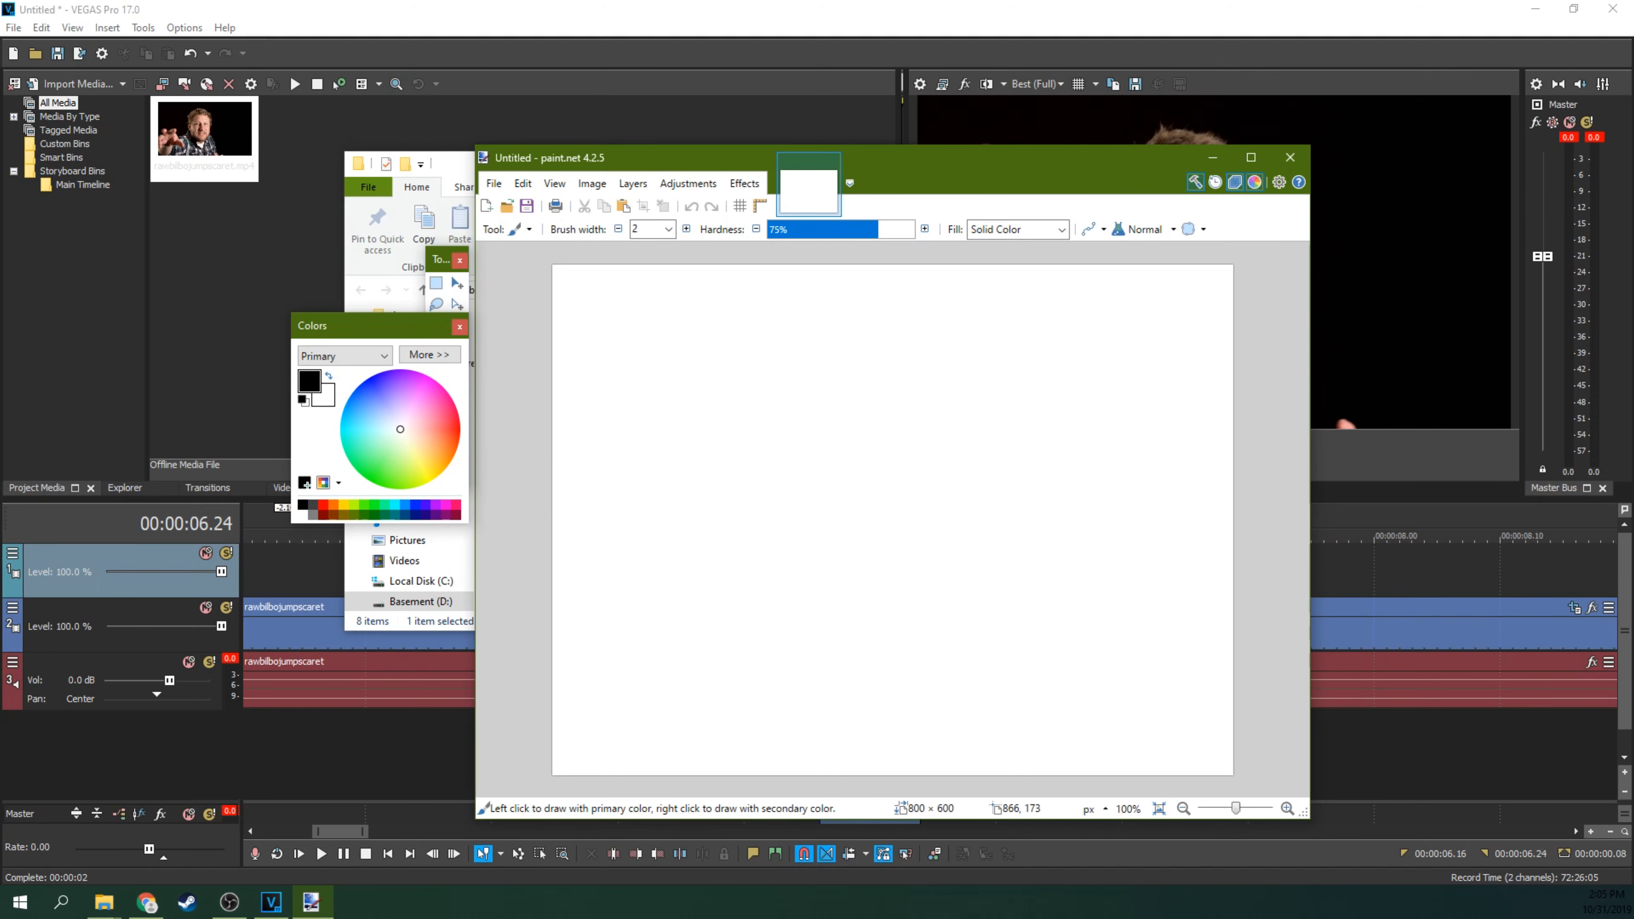
left_click_drag(1356, 599, 378, 623)
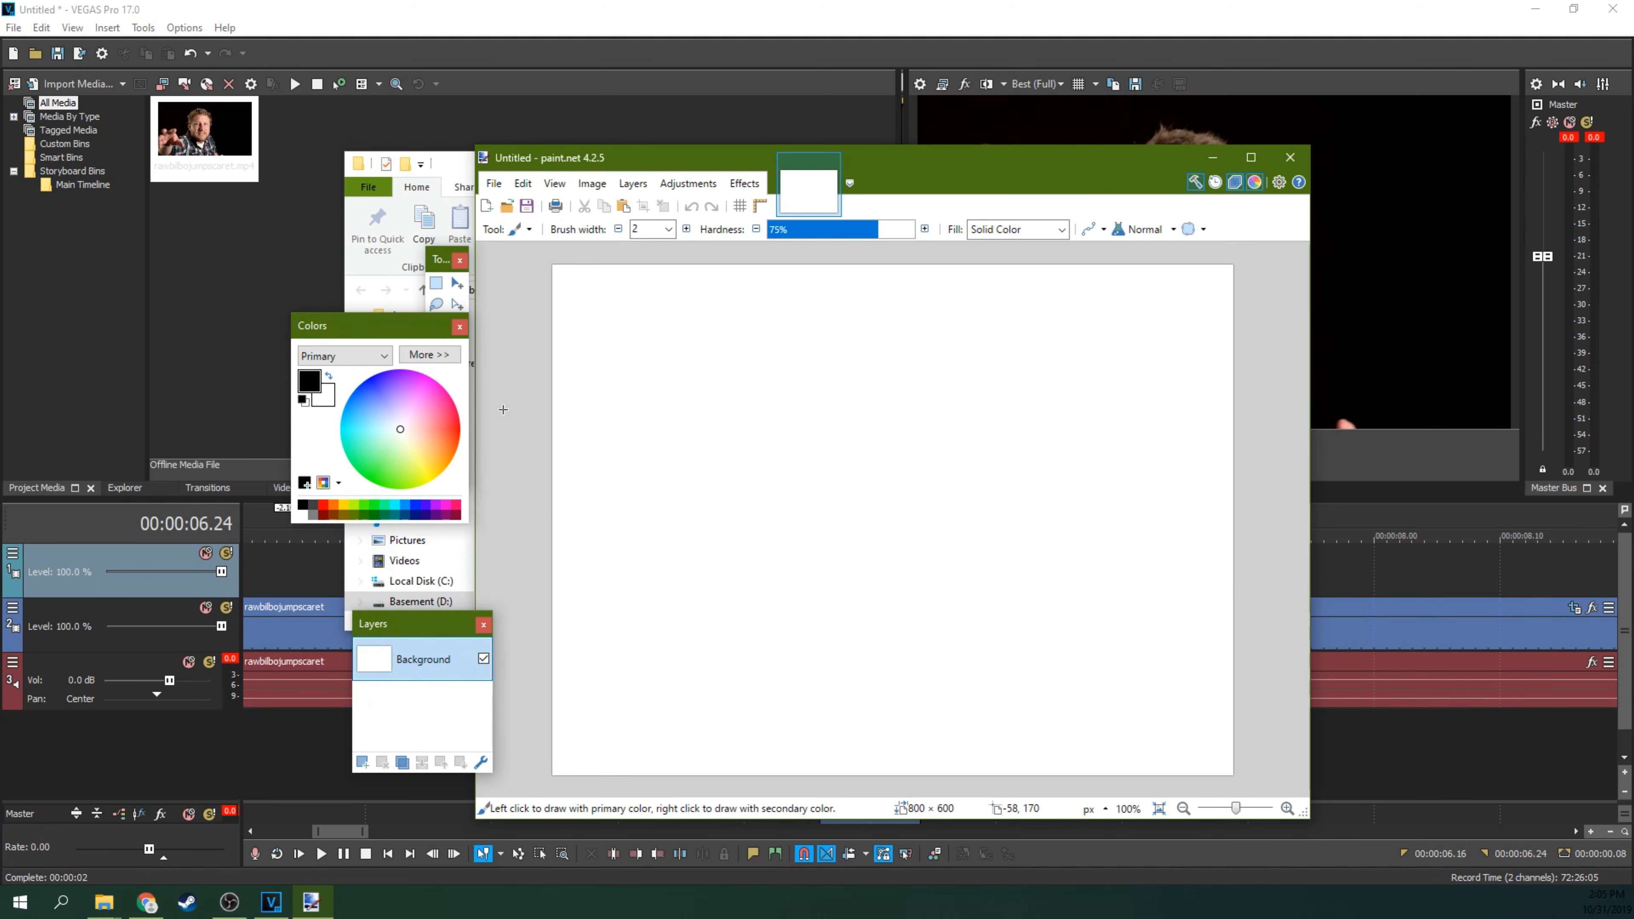
mouse_move(927, 168)
left_mouse_down()
mouse_move(1046, 162)
mouse_move(1153, 116)
mouse_move(1081, 163)
left_mouse_up()
Step: Place the tutorialbilbo folder window beside paint.net and open tutorialbilbo_000000.tiff as an image there
left_click(278, 904)
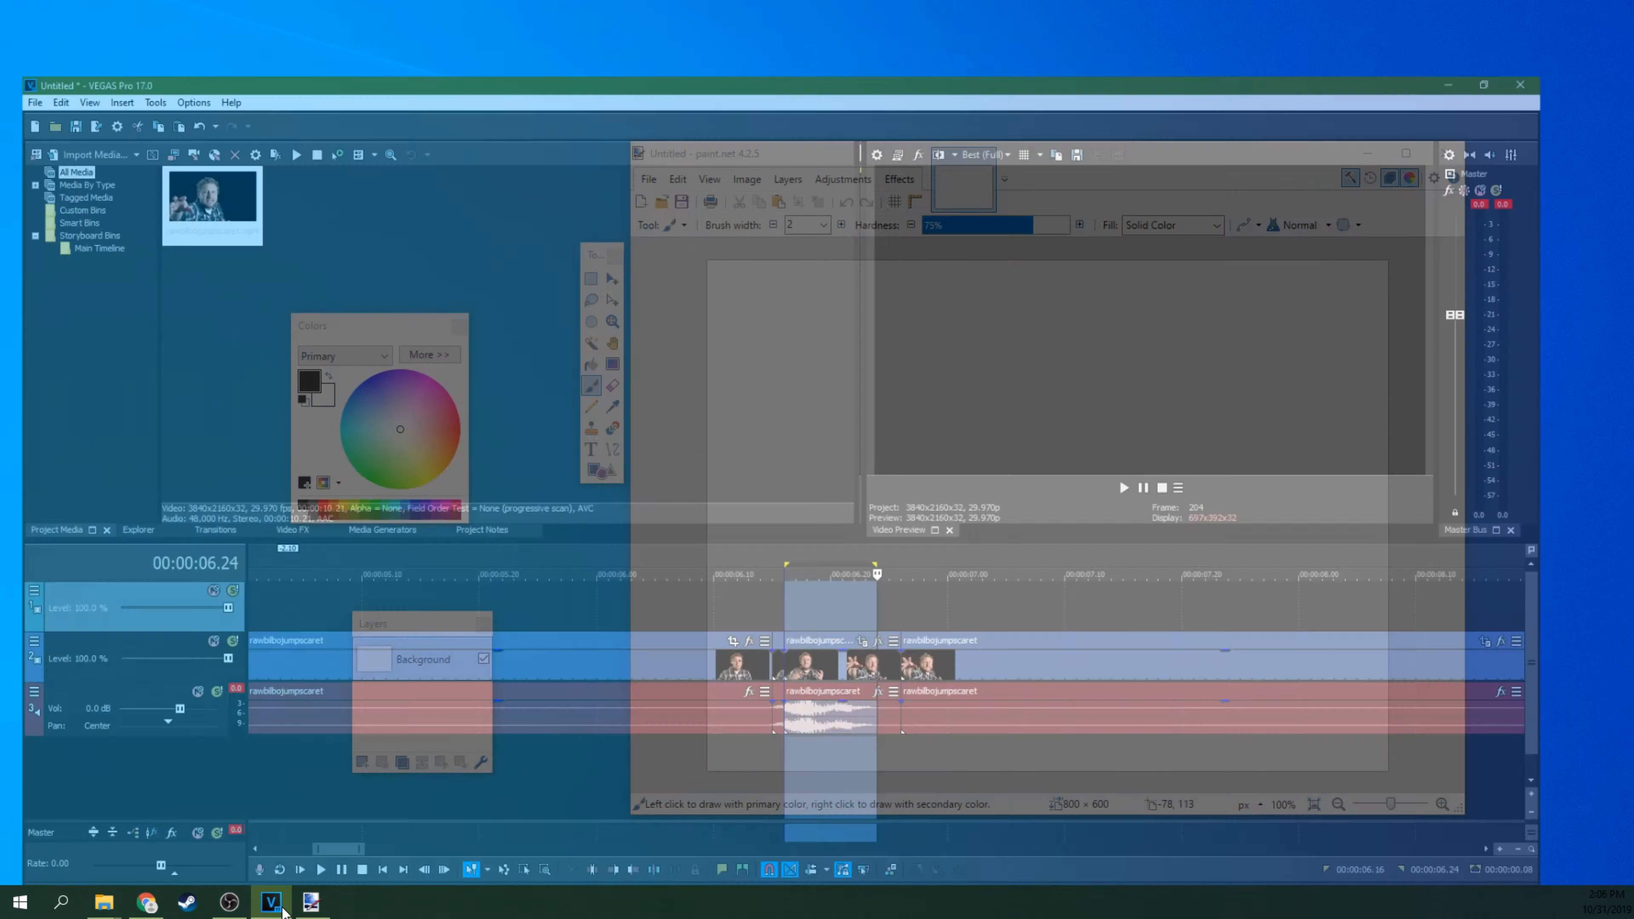
mouse_move(103, 903)
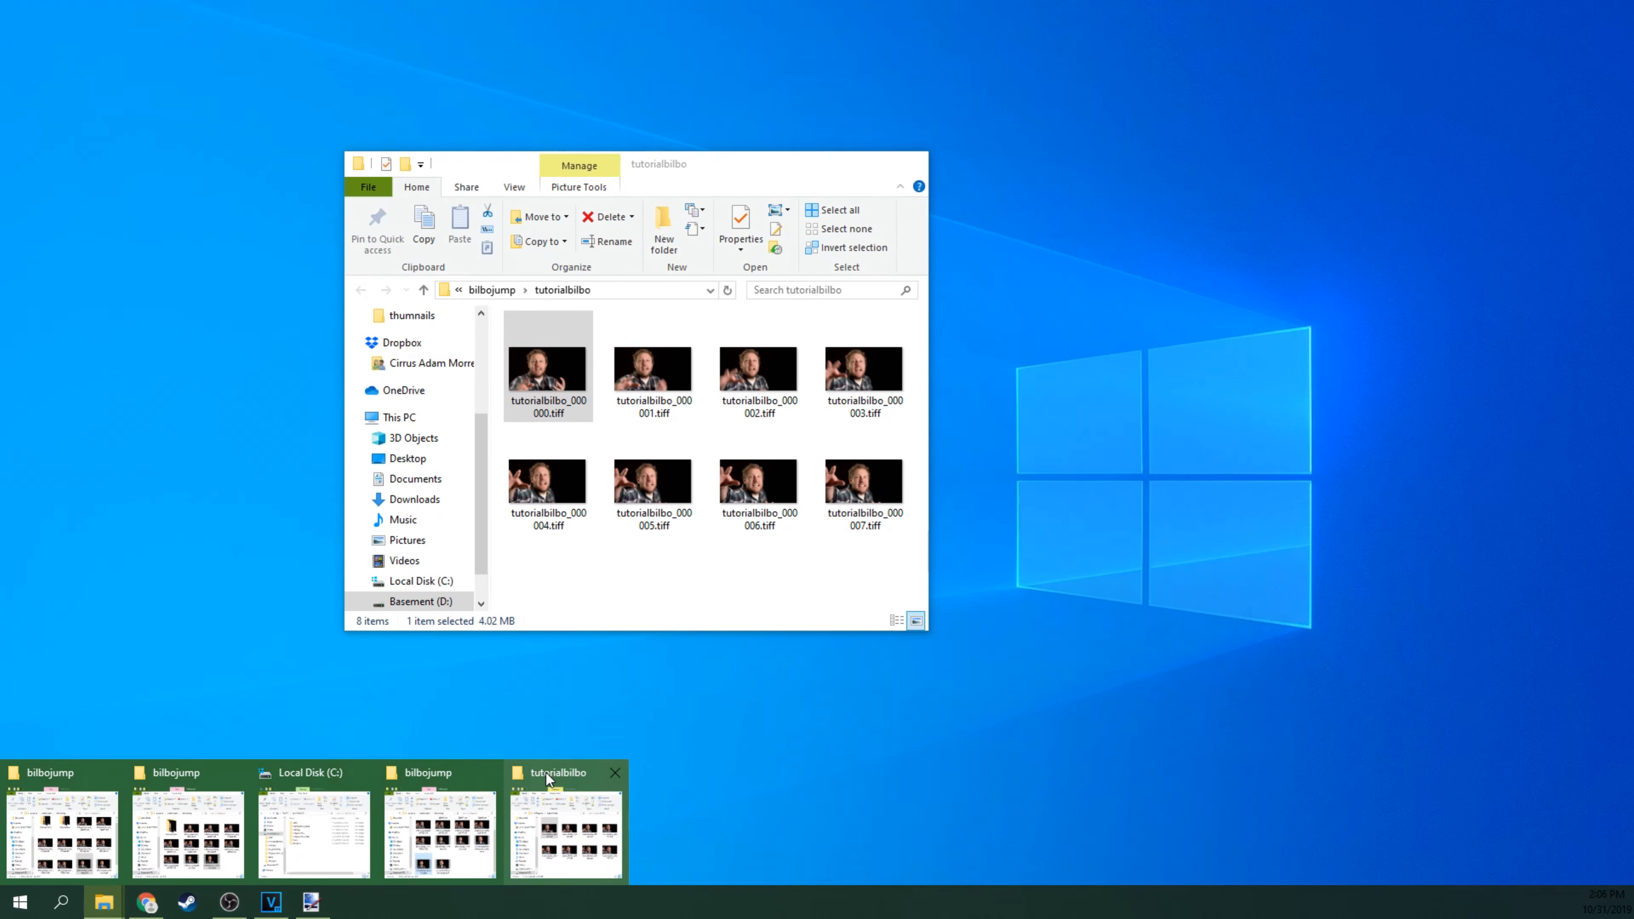
left_click(546, 772)
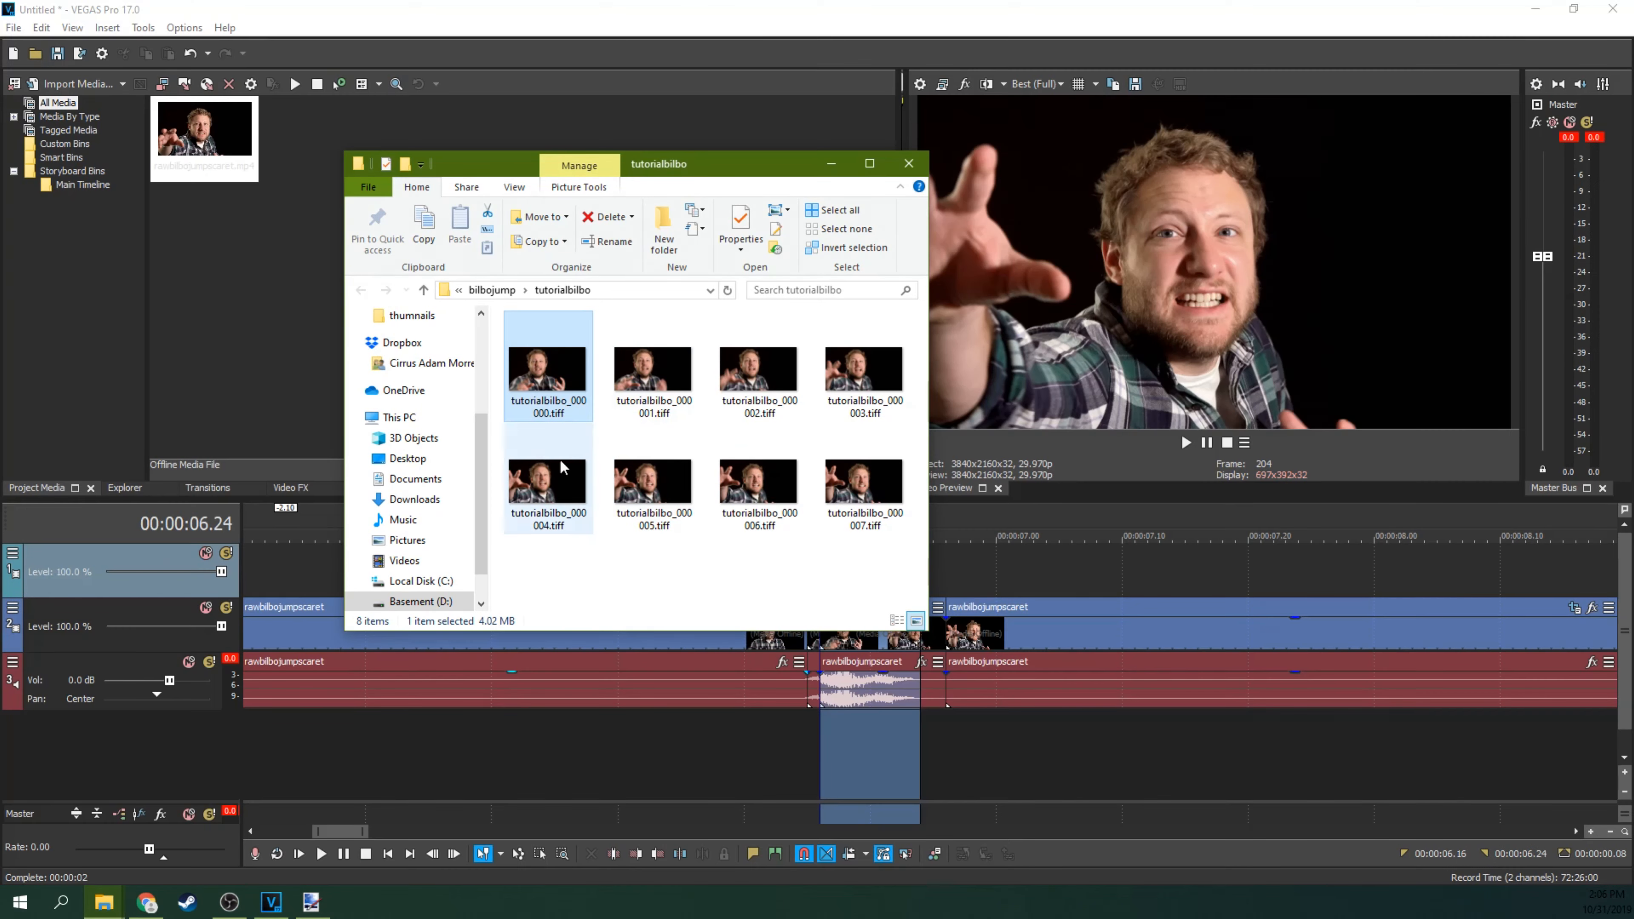
left_click(311, 902)
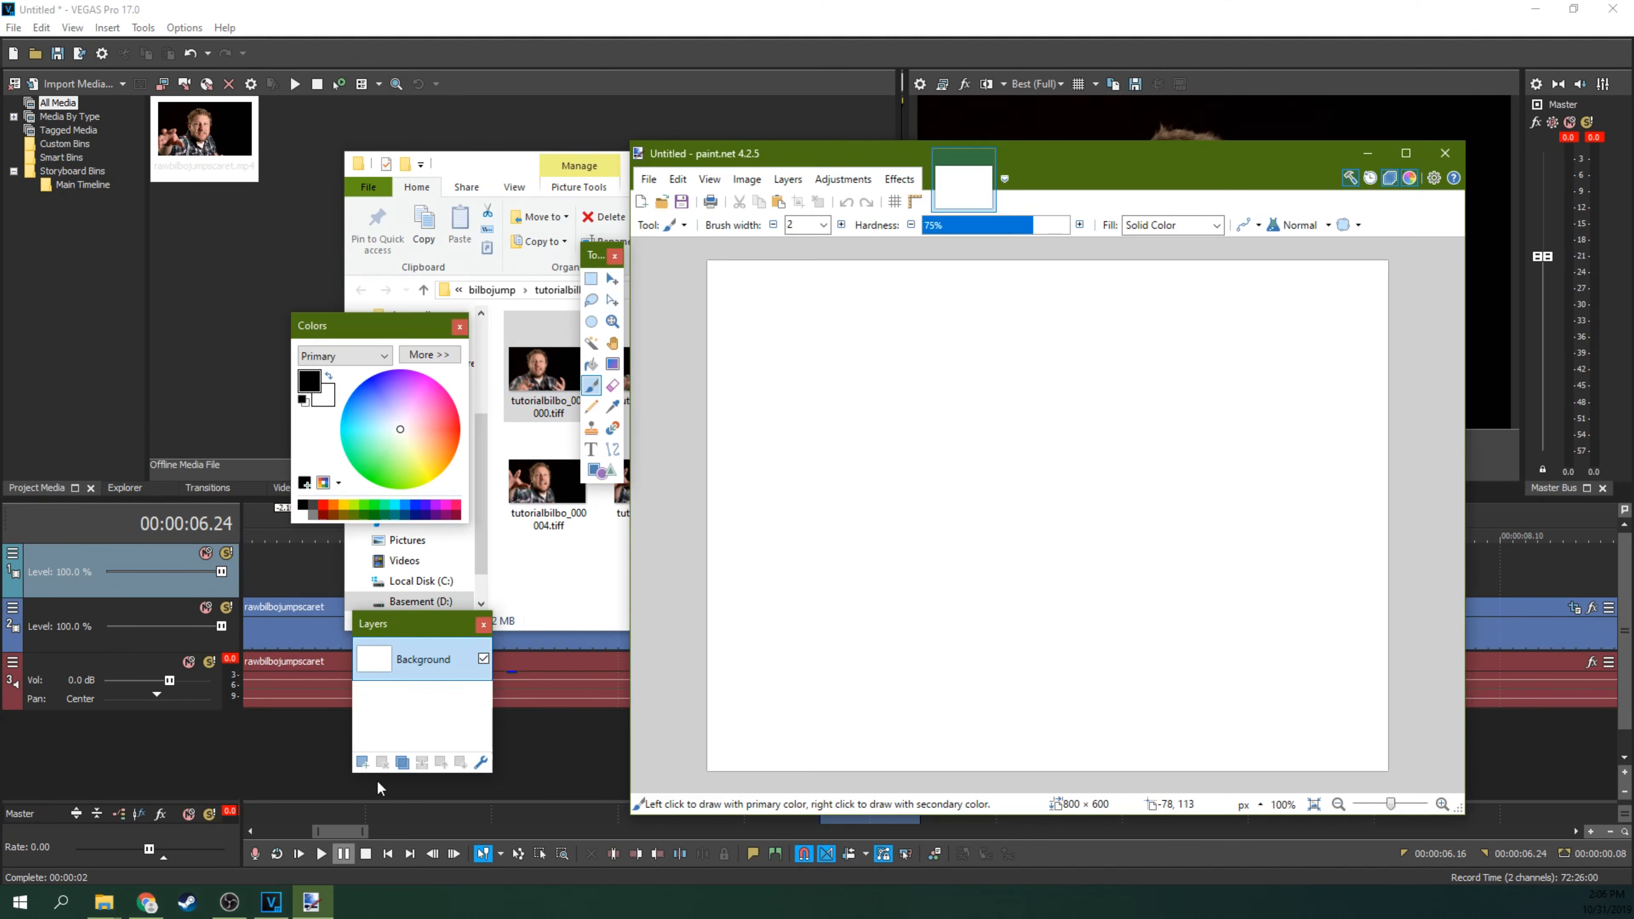
left_click_drag(504, 179, 391, 178)
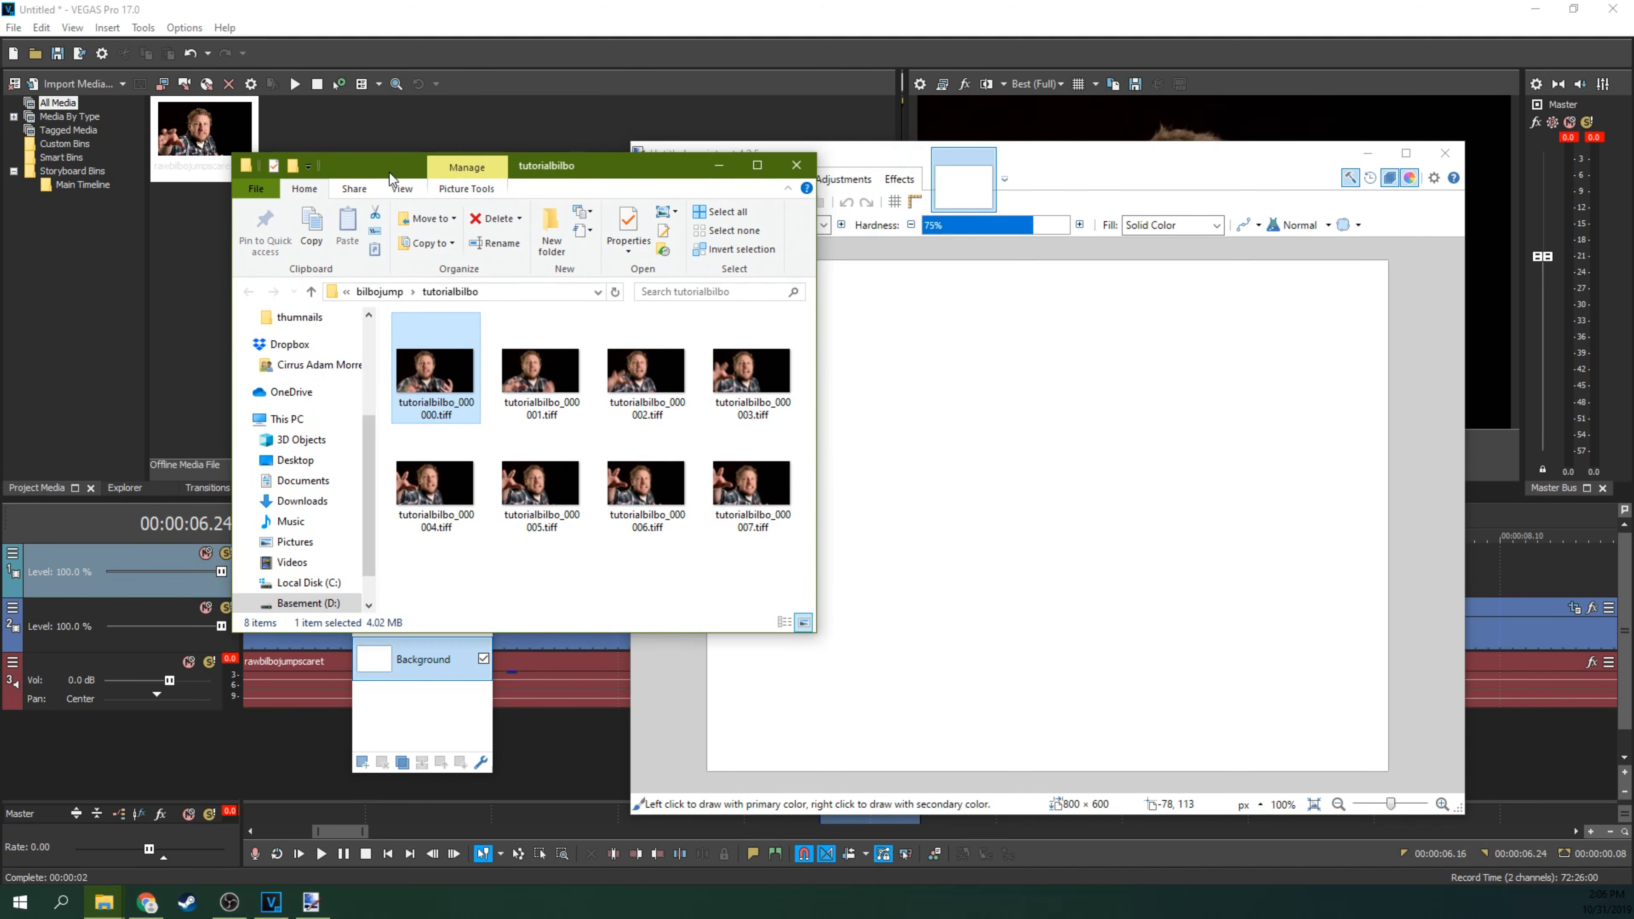
left_click_drag(457, 382, 1066, 459)
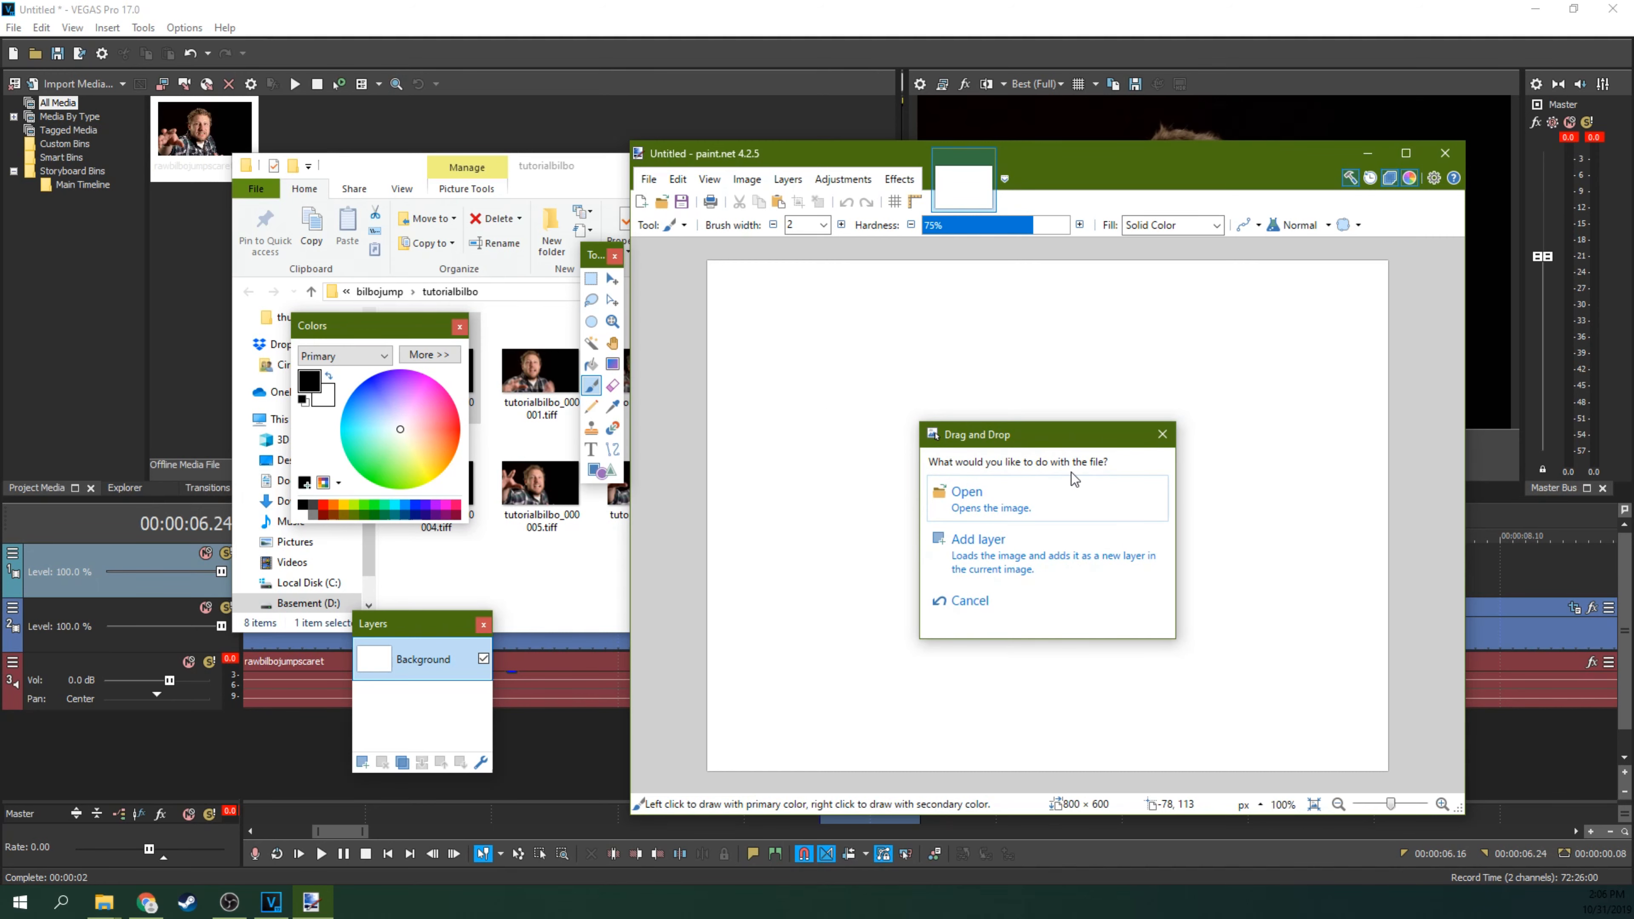
left_click(1016, 498)
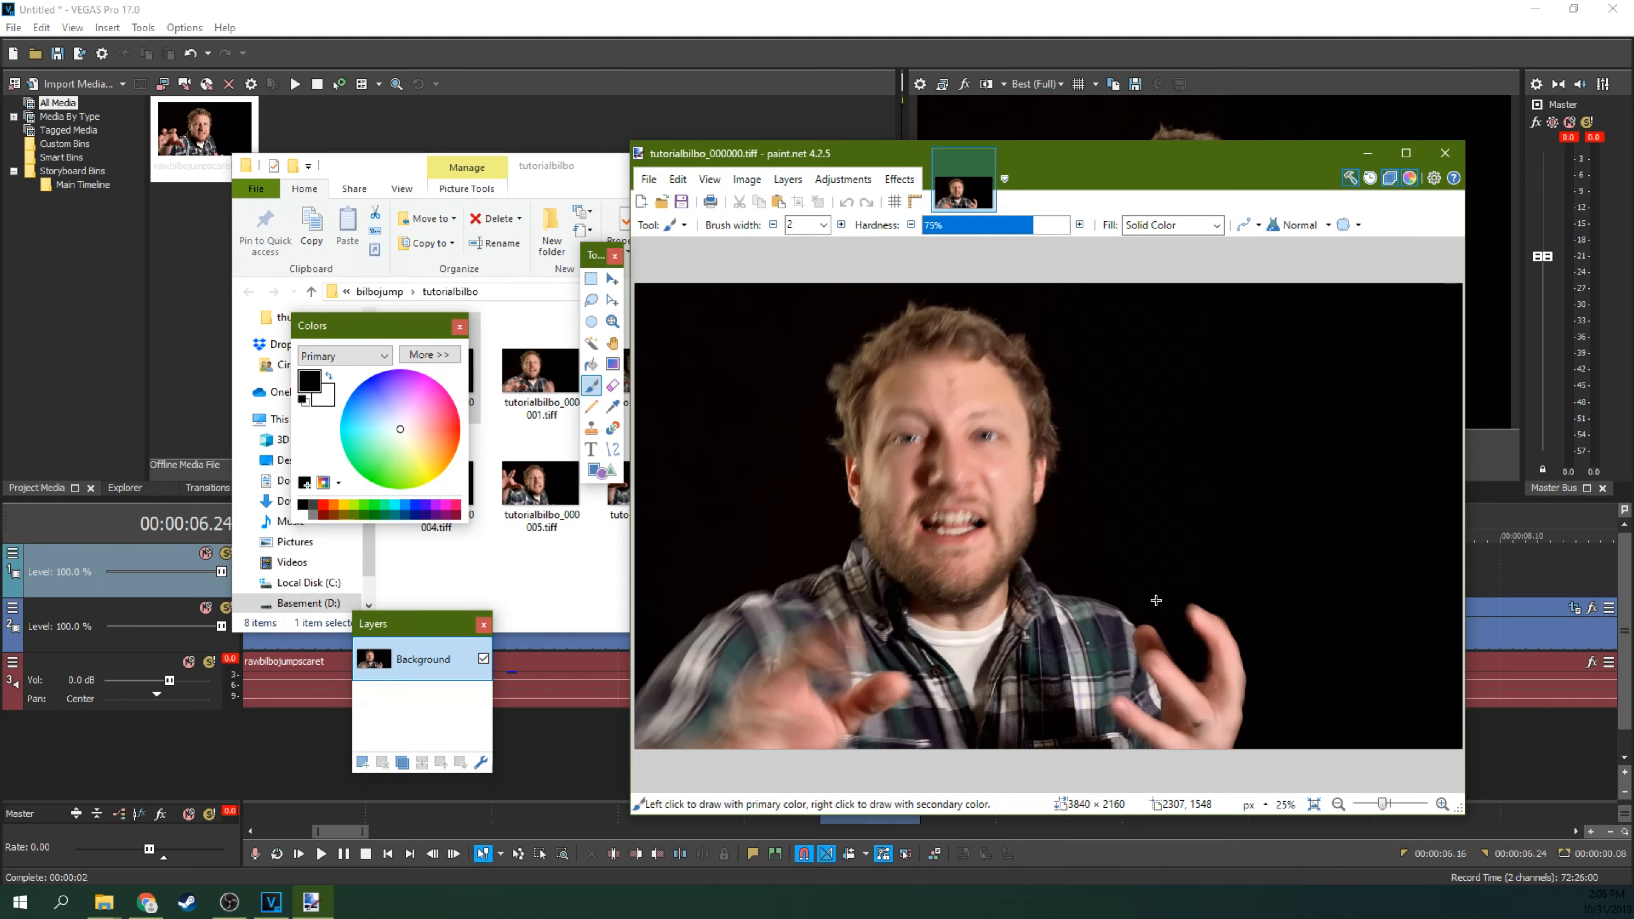
Step: Move the folder window clear of the canvas and add tutorialbilbo_000001.tiff as a new layer above the first frame
left_click(559, 185)
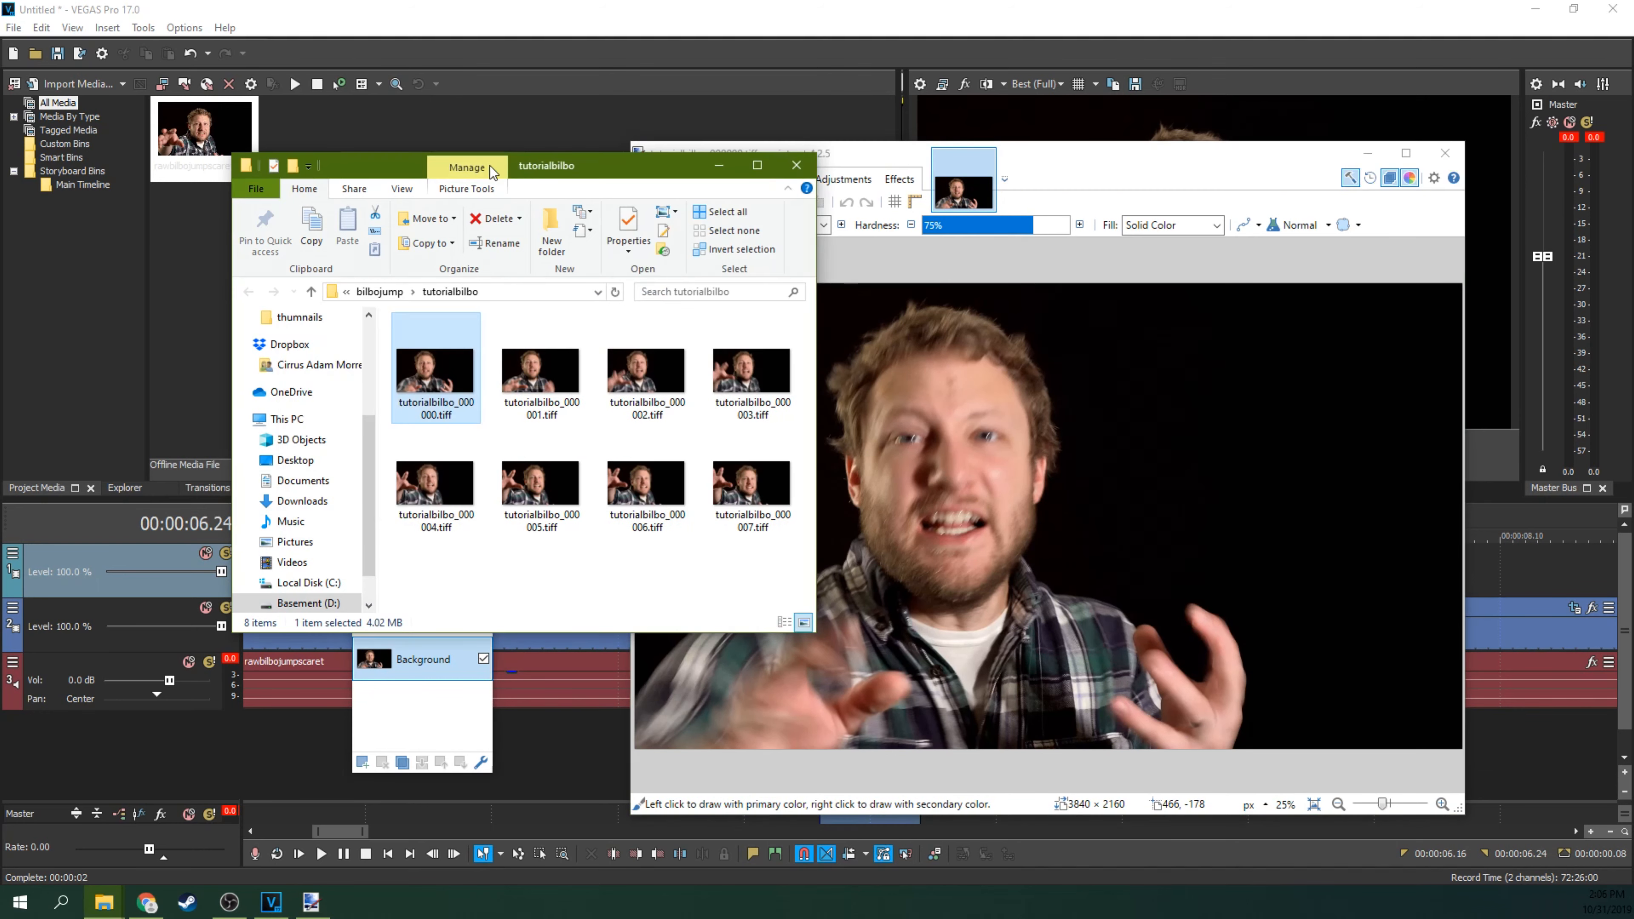
left_click_drag(497, 170, 338, 142)
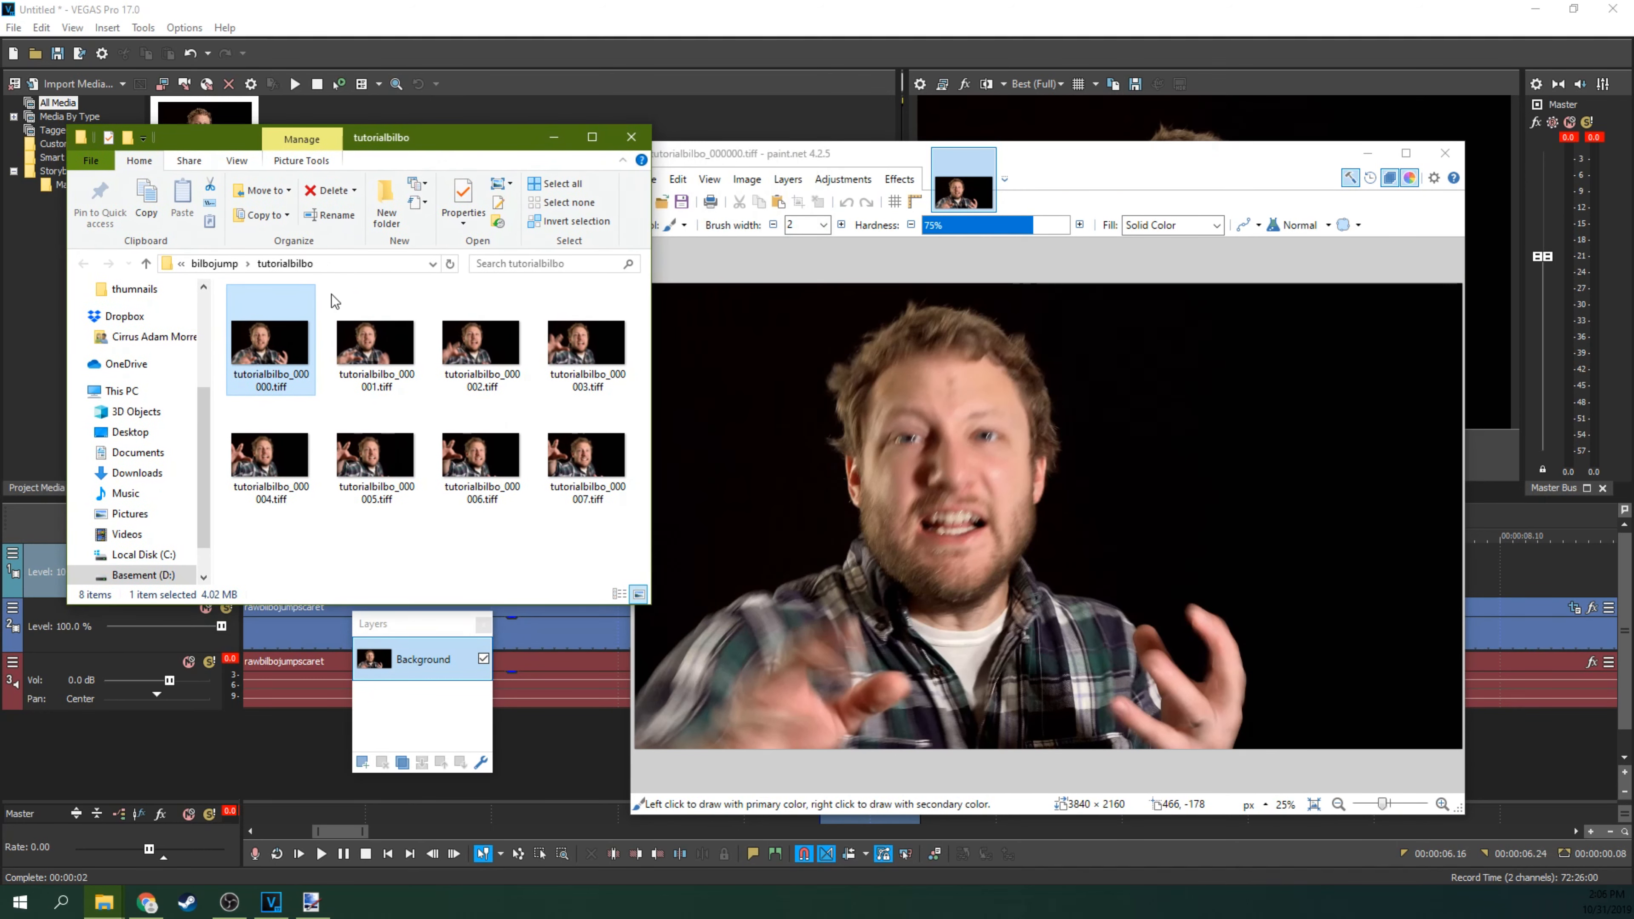
left_click(371, 359)
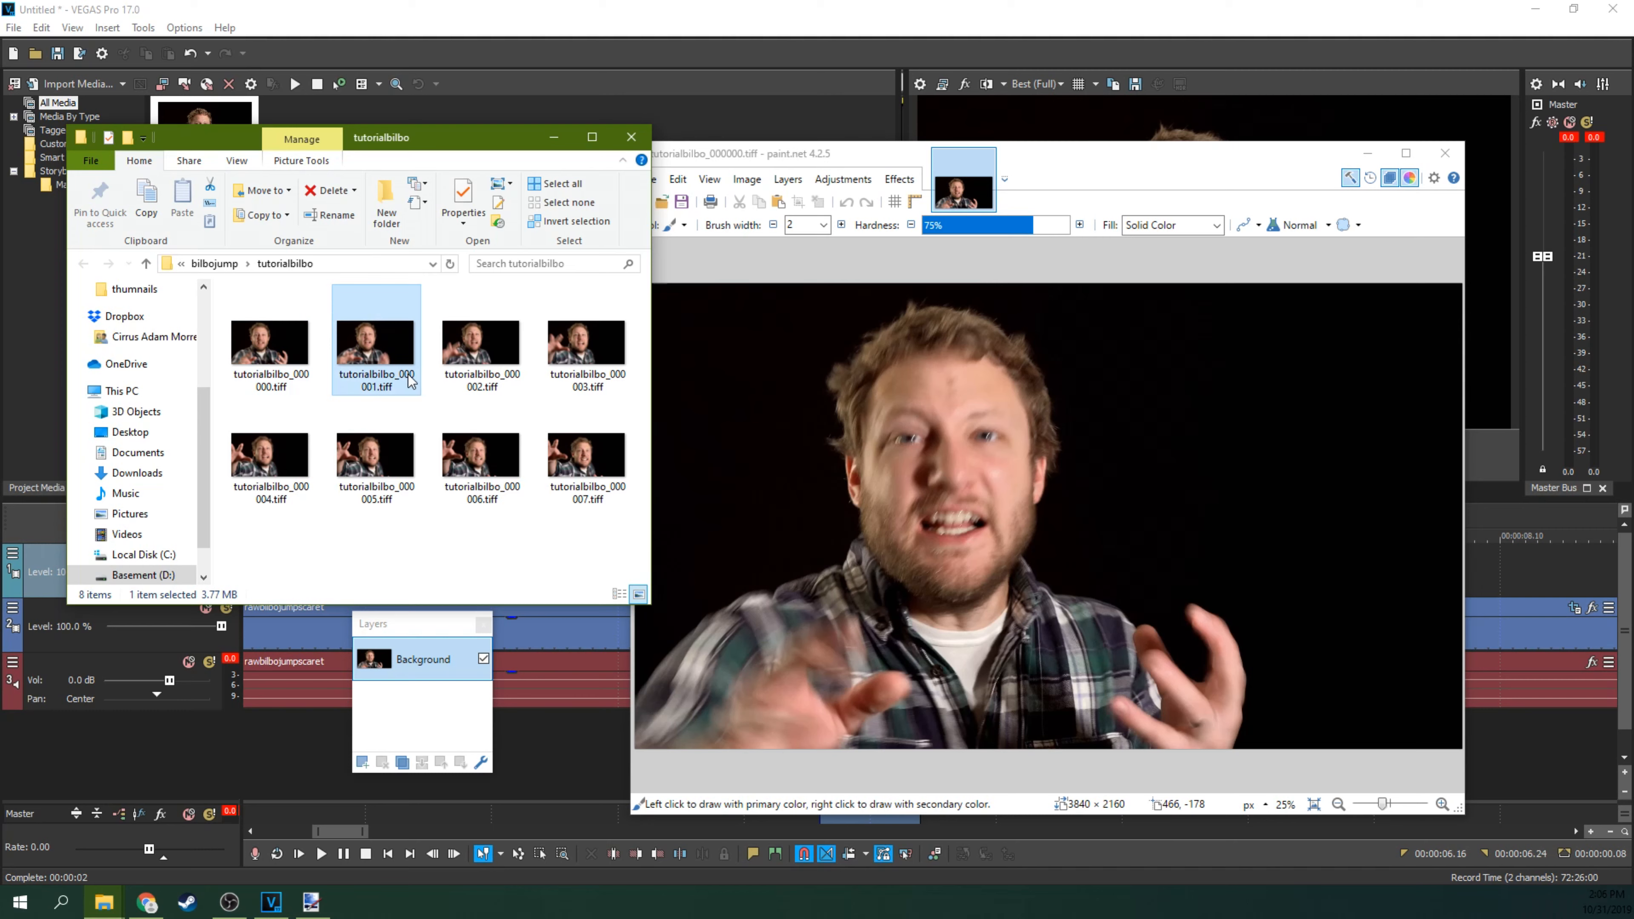
left_click_drag(409, 381, 820, 428)
left_click(1032, 546)
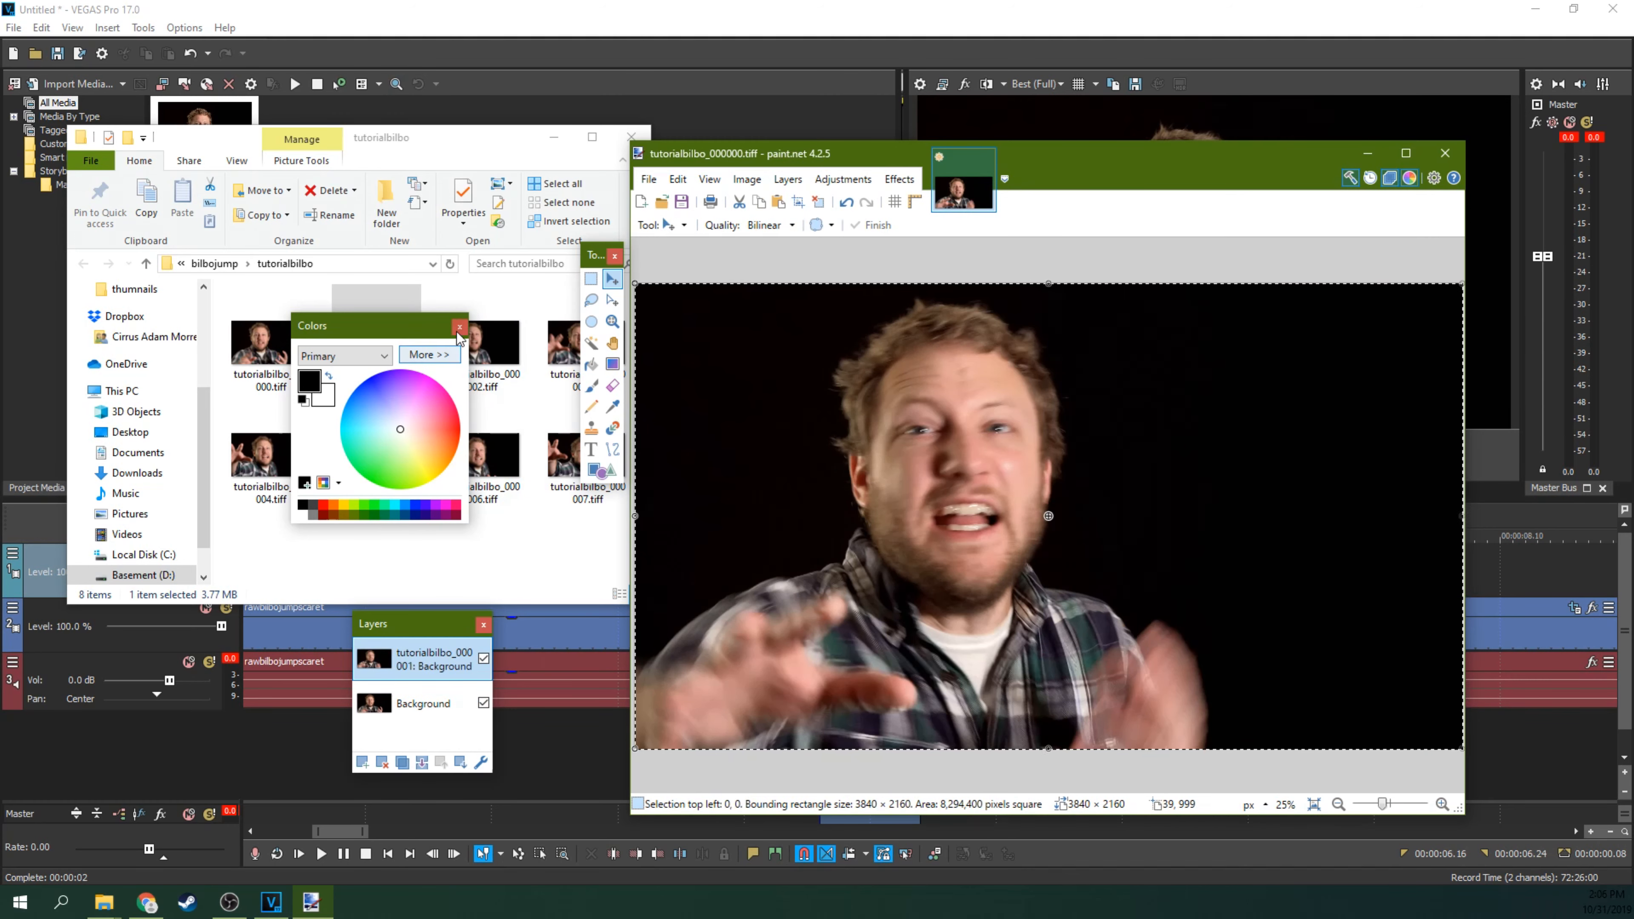
Step: Add tutorialbilbo_000002.tiff and tutorialbilbo_000003.tiff from the folder as new layers above the existing frames
left_click_drag(478, 299, 877, 414)
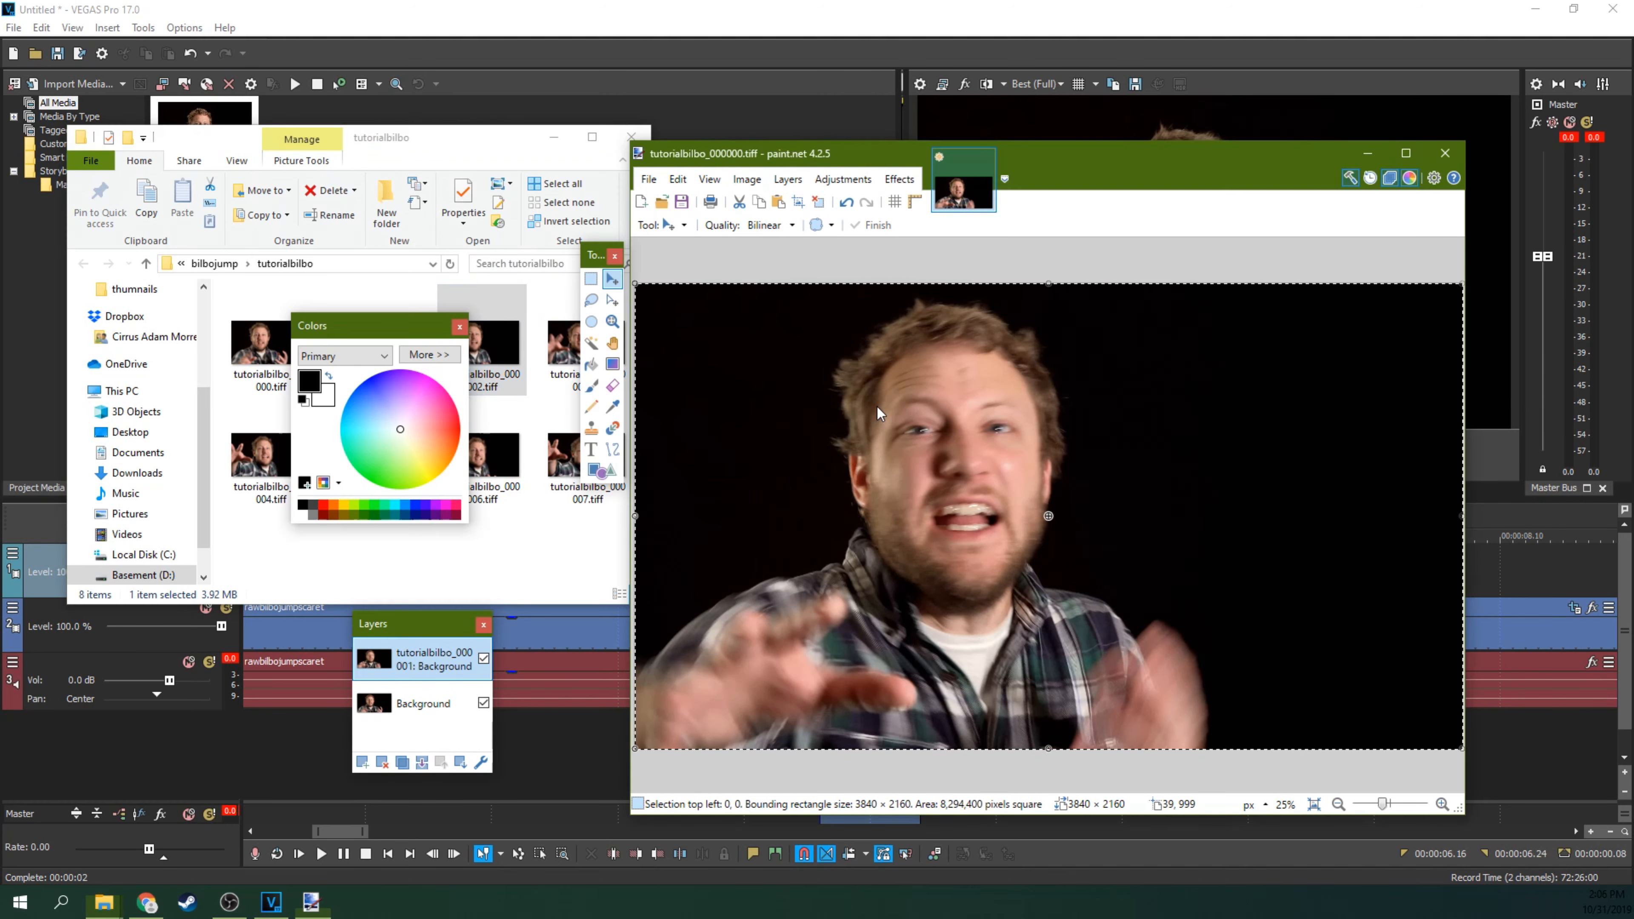
left_click(968, 638)
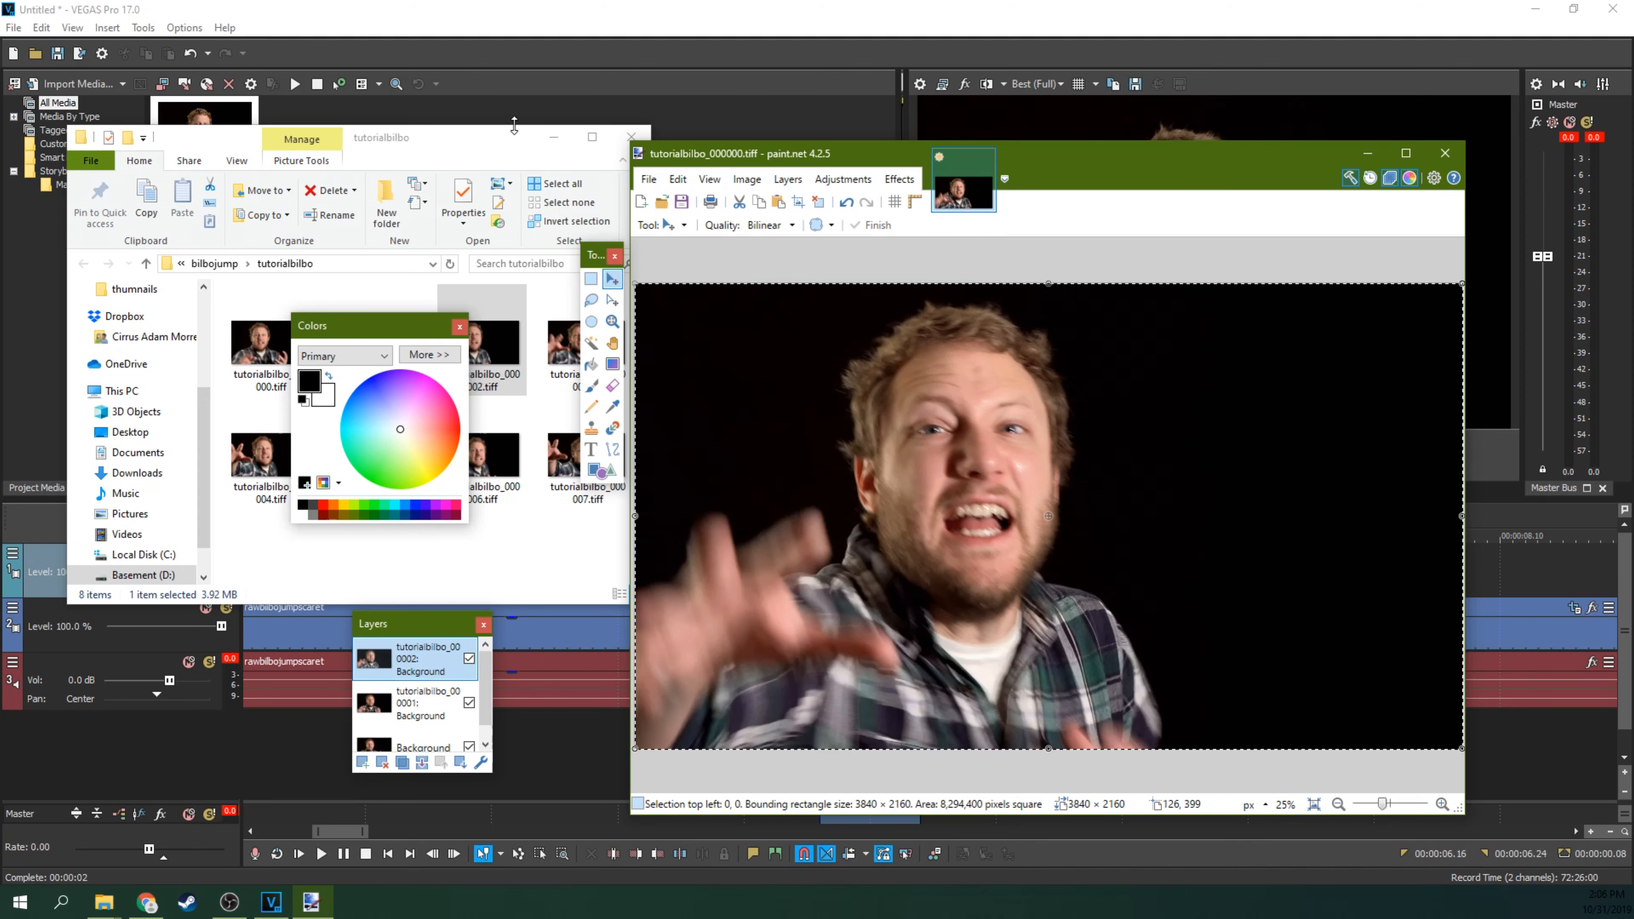
left_click(514, 126)
left_click(587, 348)
left_click_drag(603, 364, 887, 453)
left_click(1045, 568)
Step: Add tutorialbilbo_000004.tiff and tutorialbilbo_000005.tiff as the next layers in the stack
left_click(473, 138)
left_click_drag(268, 444, 848, 469)
left_click(965, 557)
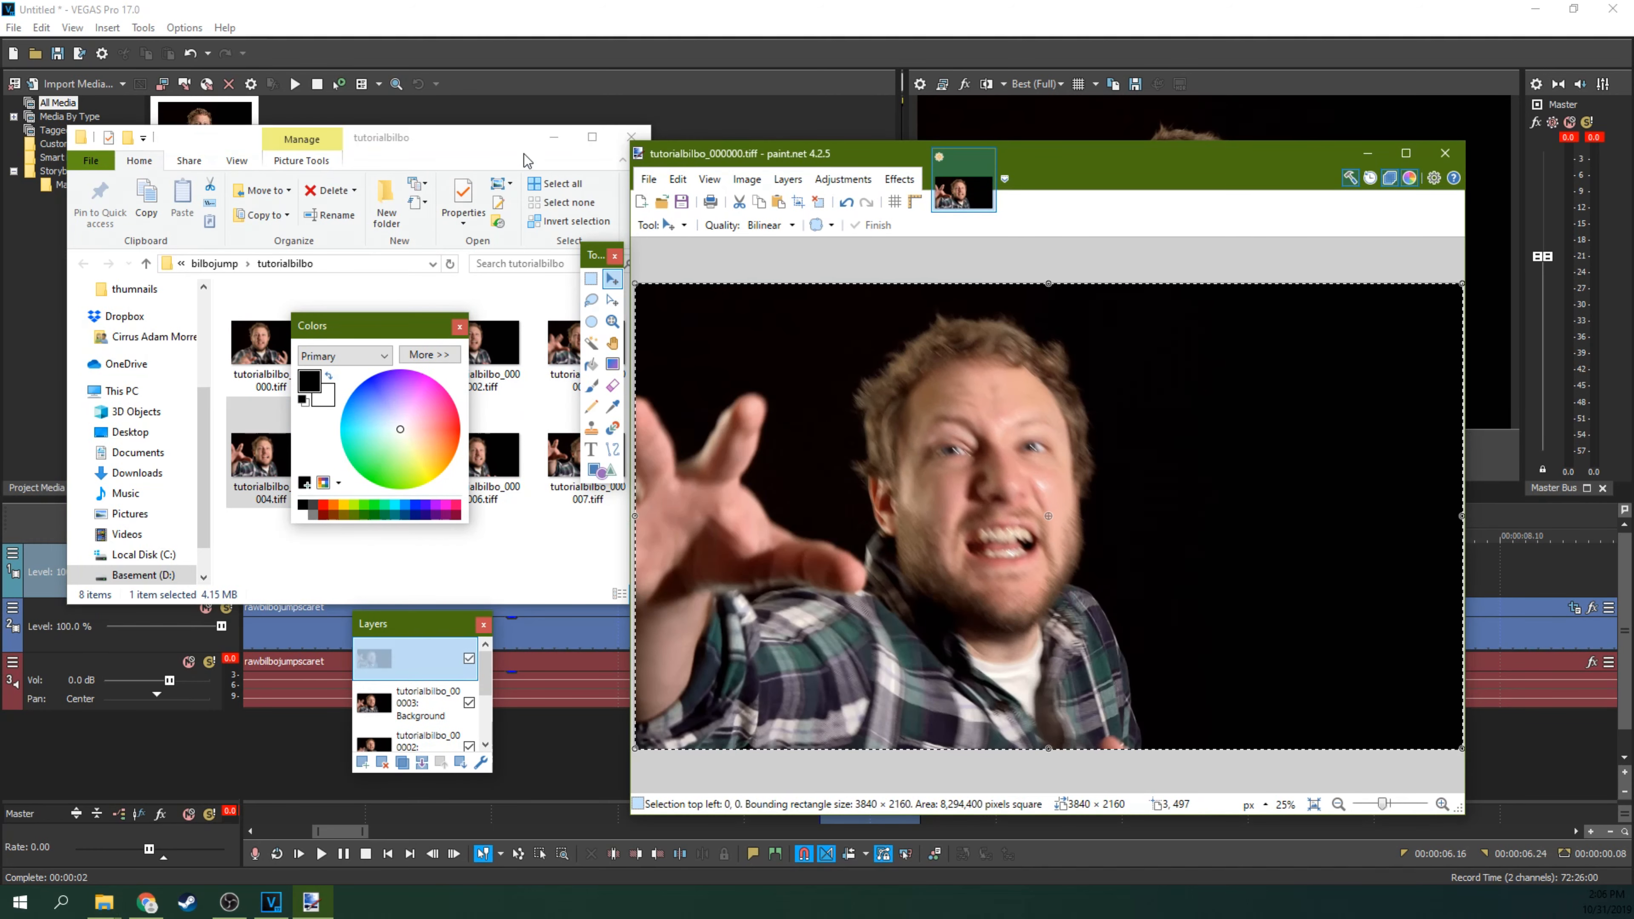
left_click(527, 160)
mouse_move(377, 459)
left_mouse_down()
mouse_move(534, 444)
mouse_move(885, 493)
left_mouse_up()
left_click(977, 555)
Step: Complete the layer stack by adding tutorialbilbo_000006.tiff and tutorialbilbo_000007.tiff as new layers
left_click(418, 138)
left_click(479, 441)
double_click(479, 441)
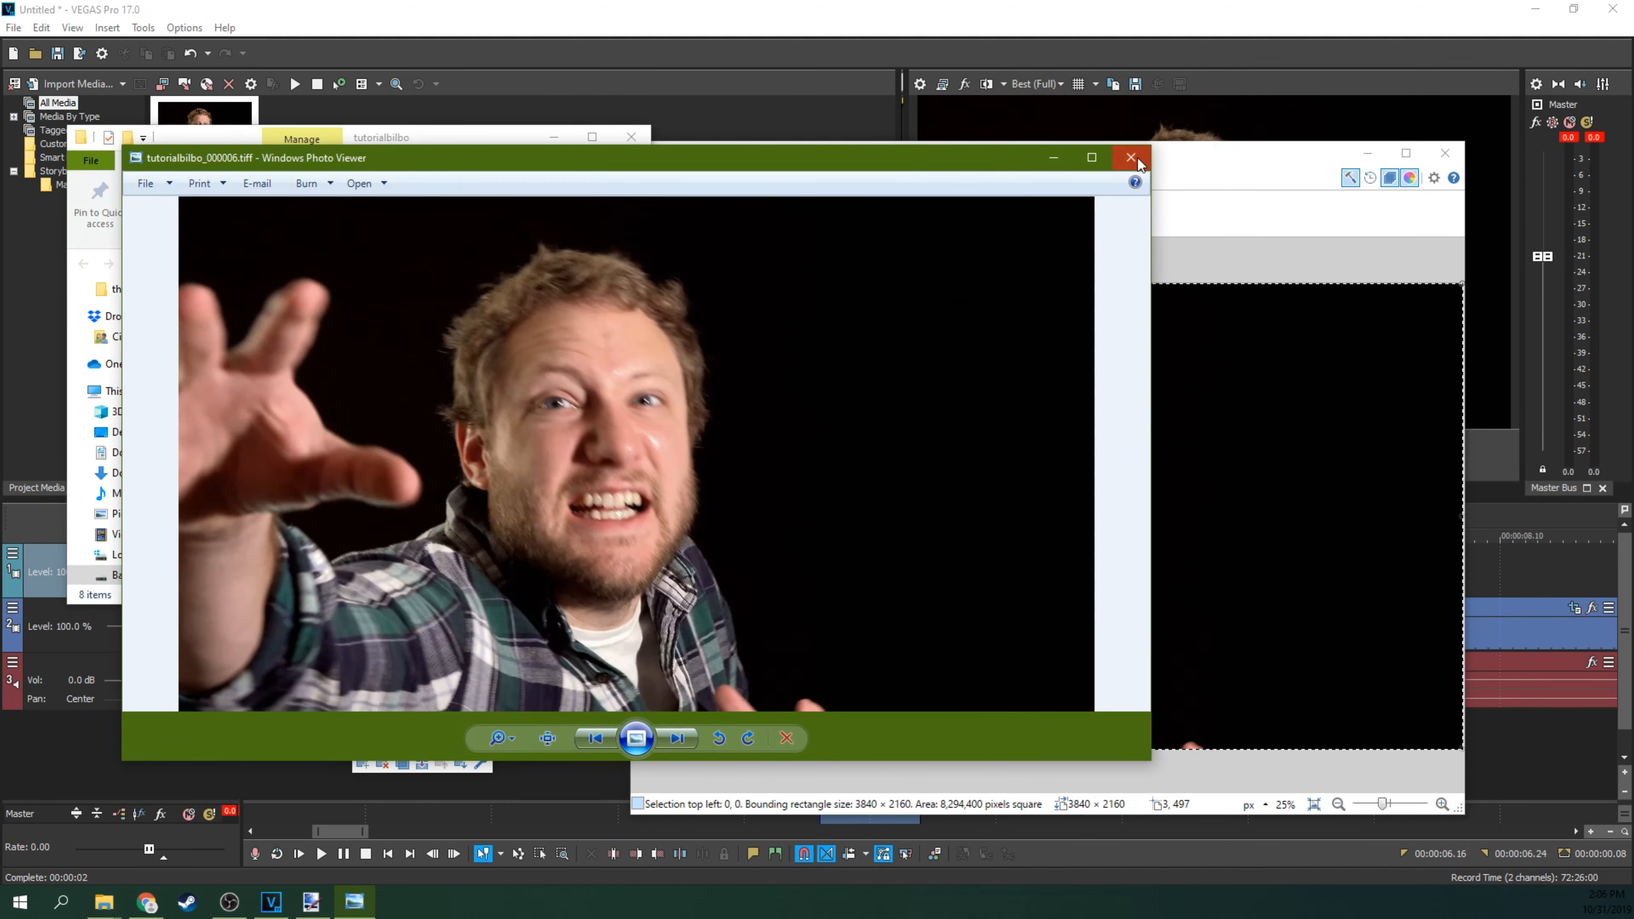
left_click(1131, 157)
left_click_drag(871, 502, 874, 504)
left_click(1140, 565)
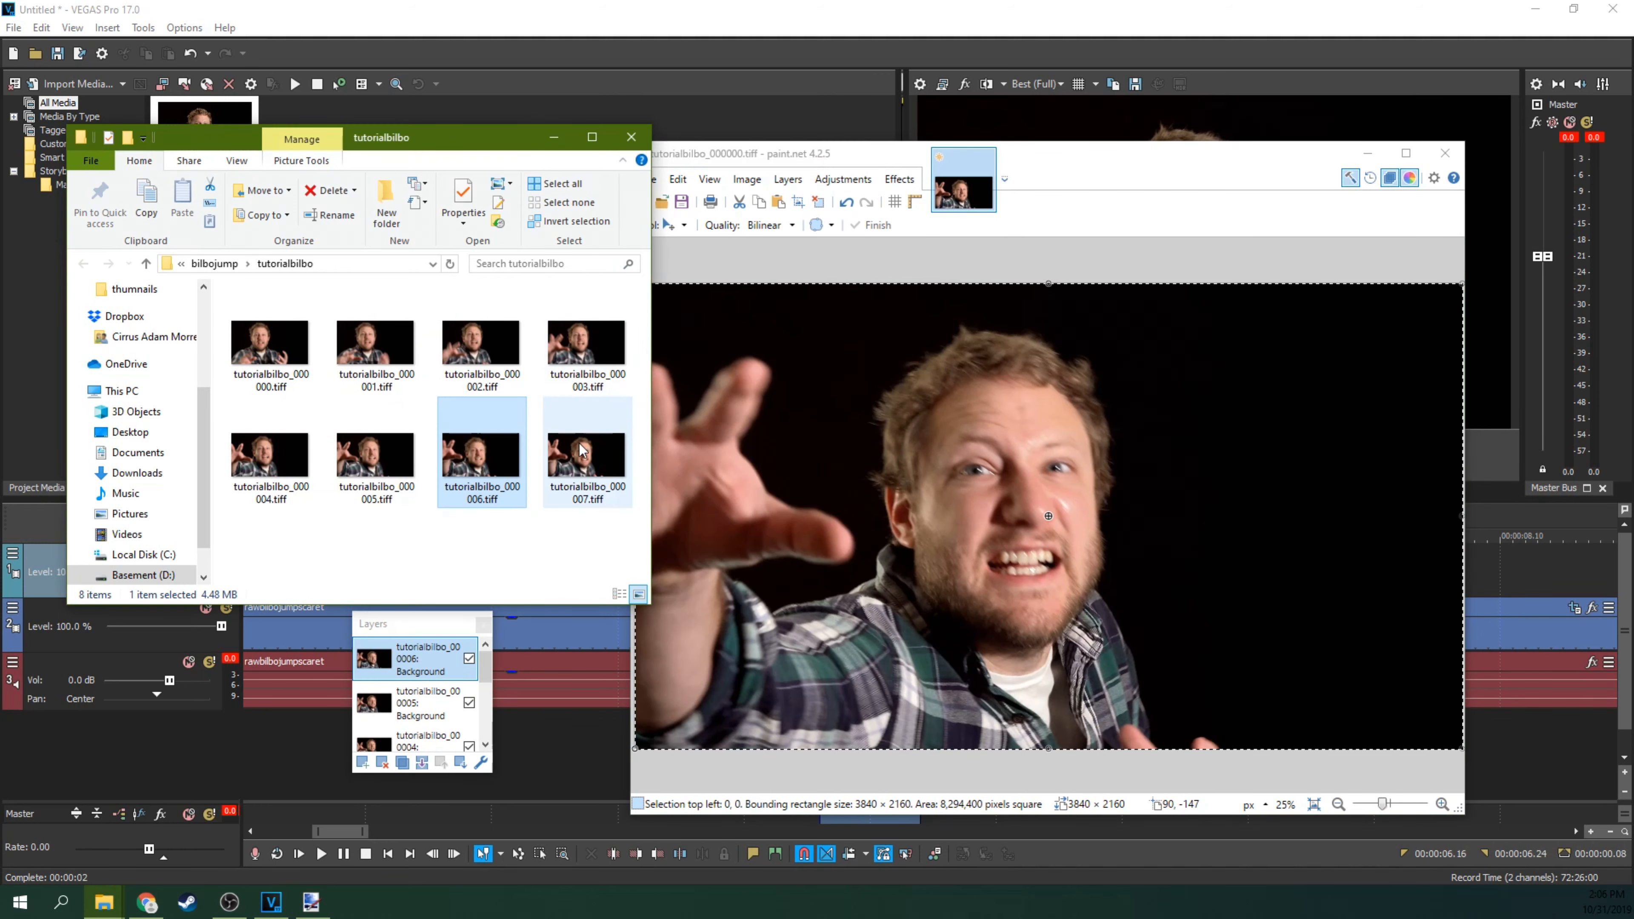
left_click_drag(563, 470, 871, 492)
left_click(1017, 577)
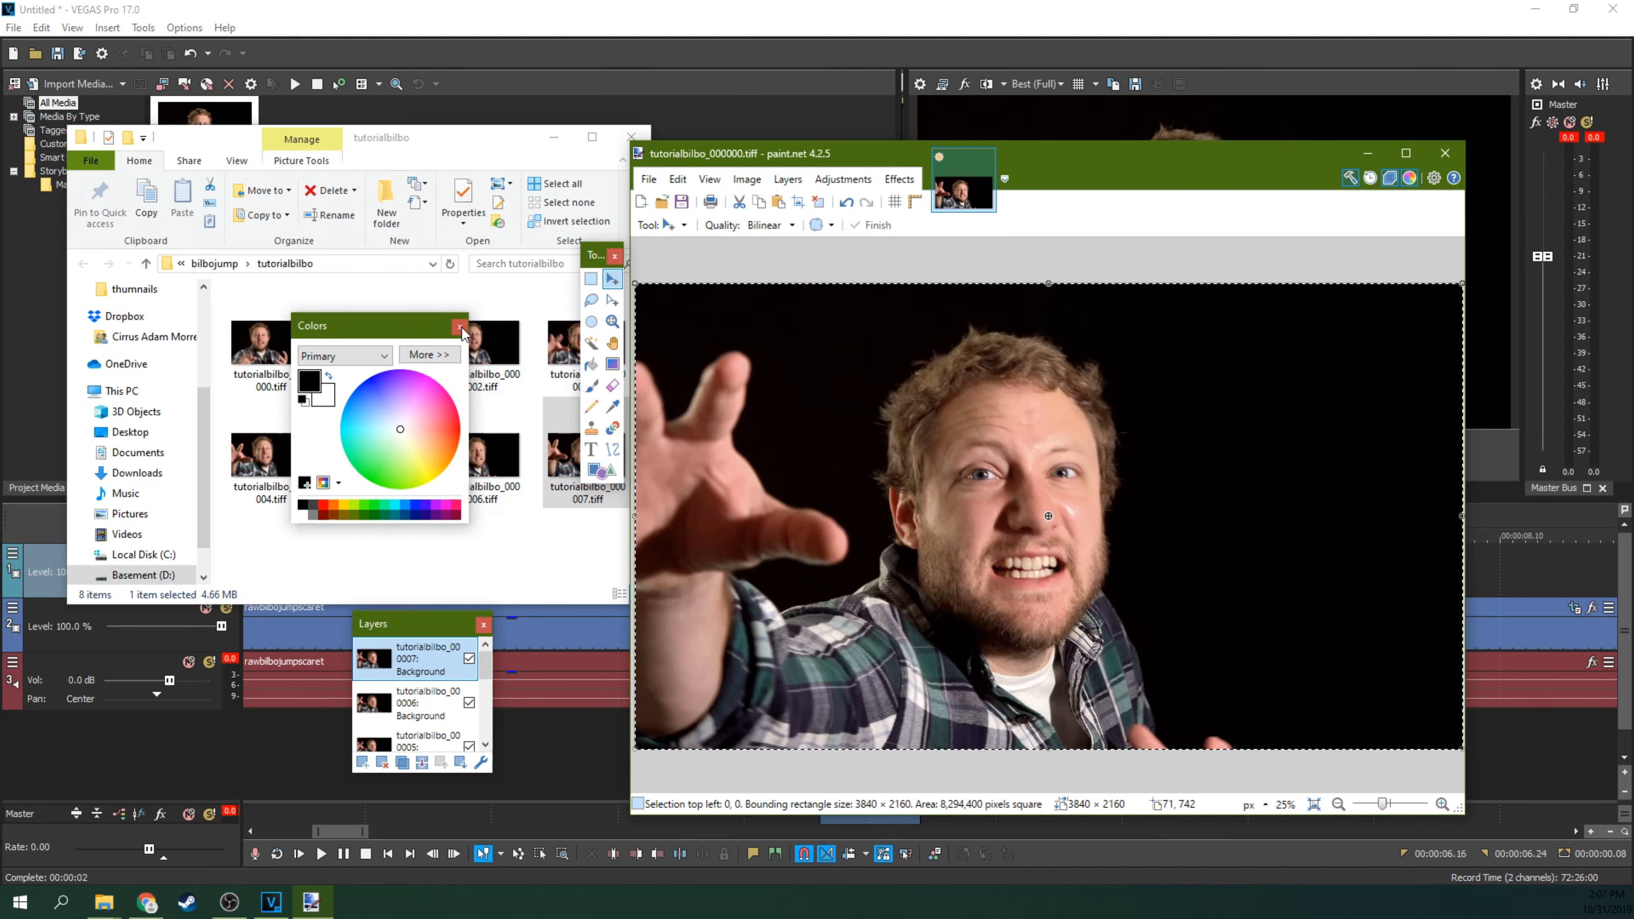
Step: Move the Layers window up over the Colors window and toggle the 000007 and 000006 layers off and on to compare frames
left_click_drag(447, 629, 461, 431)
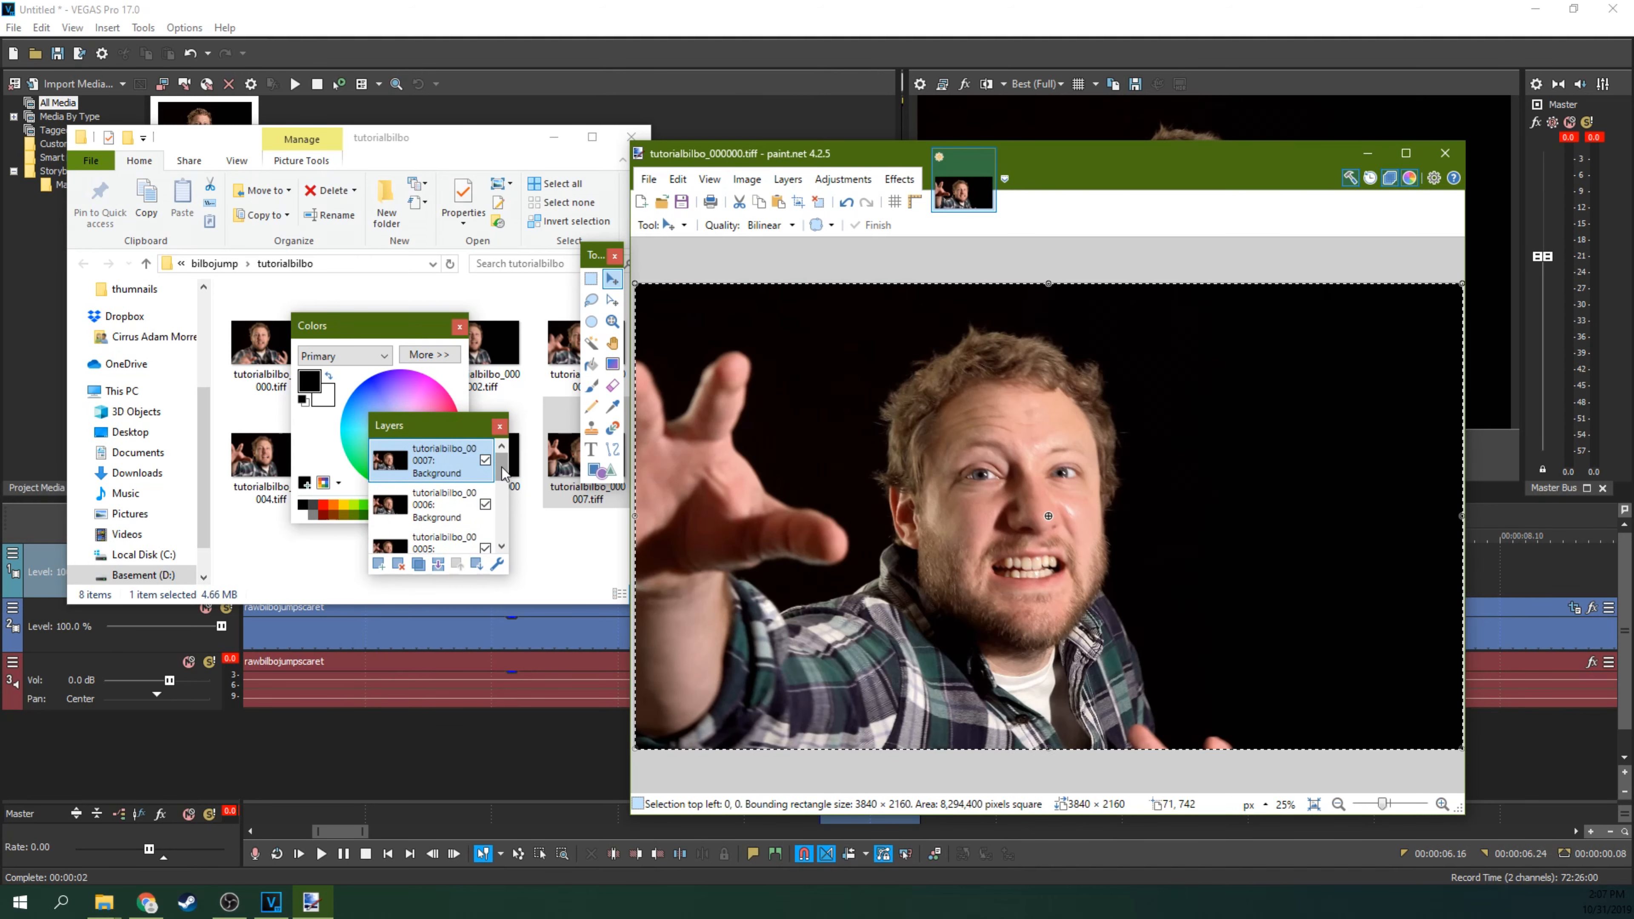
left_click(485, 460)
left_click(485, 504)
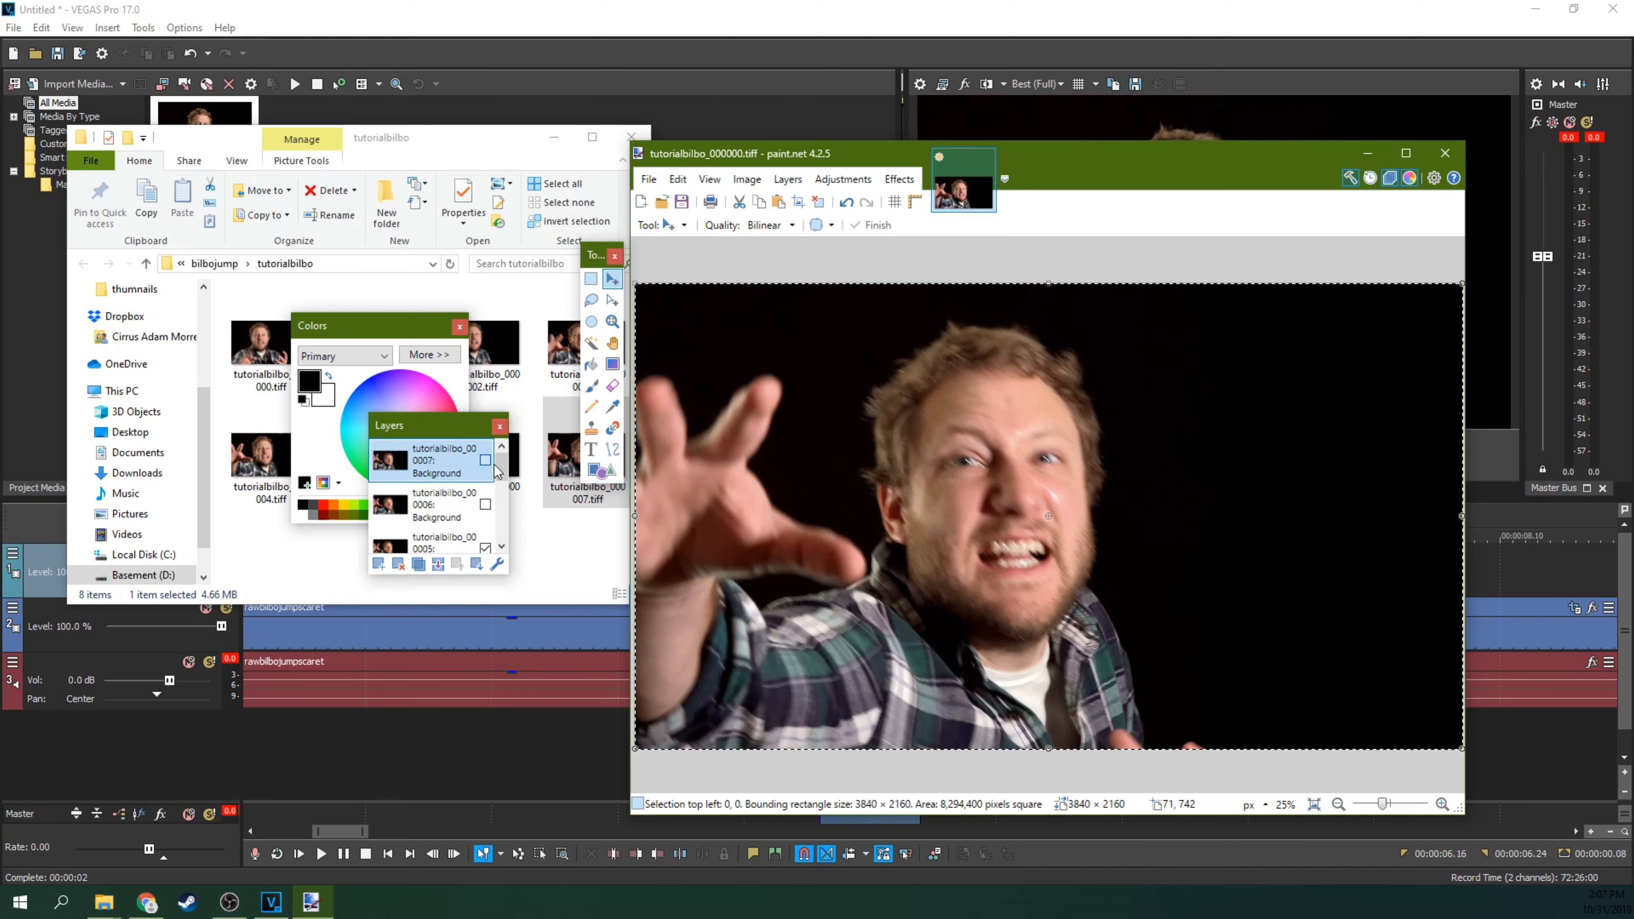
left_click(485, 459)
left_click(485, 504)
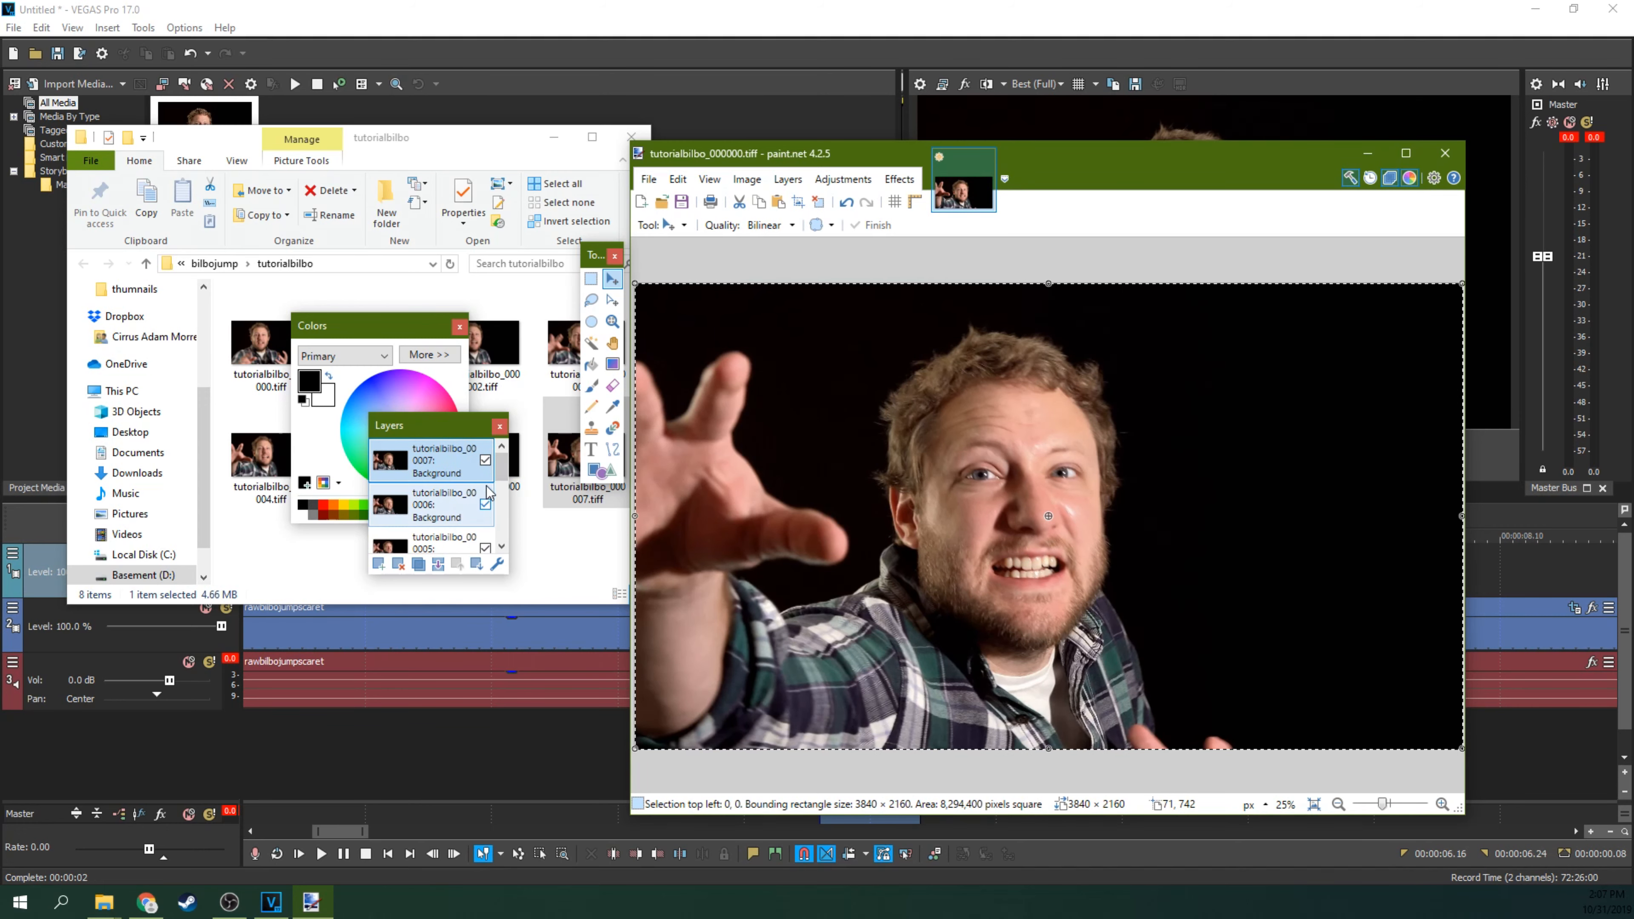
Step: Hide every frame layer from tutorialbilbo_000007 down to tutorialbilbo_000001, keeping only the Background layer shown
mouse_move(503, 463)
left_mouse_down()
mouse_move(504, 534)
mouse_move(508, 462)
left_mouse_up()
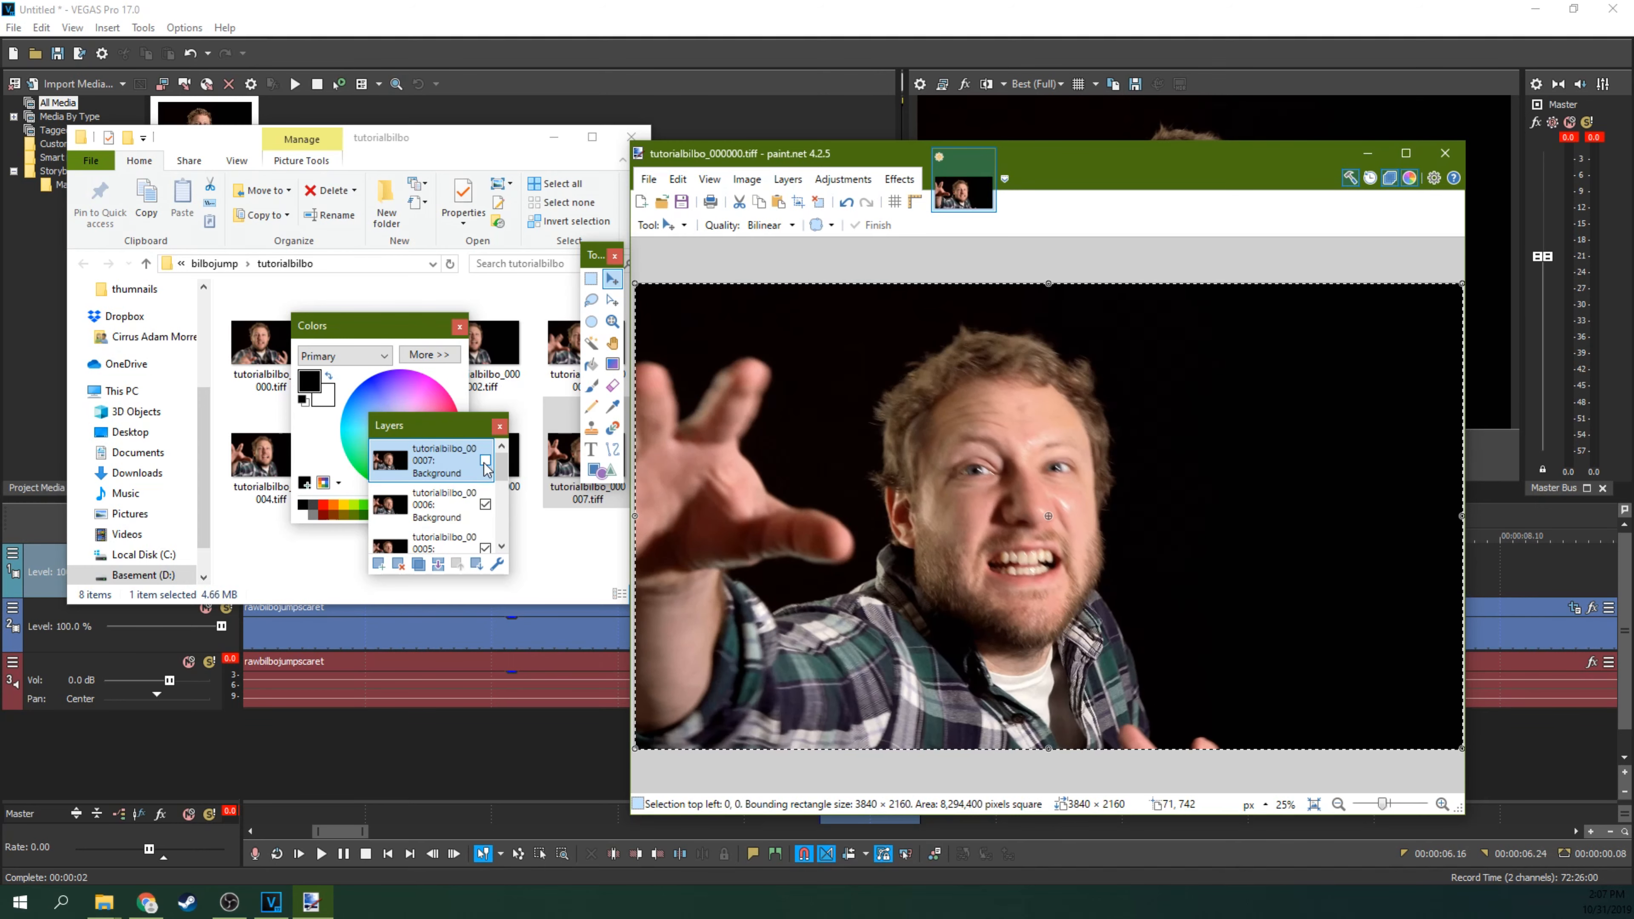
left_click(485, 503)
left_click_drag(502, 466, 503, 475)
left_click(483, 517)
left_click(485, 518)
scroll(501, 522, "down", 1)
left_click(485, 511)
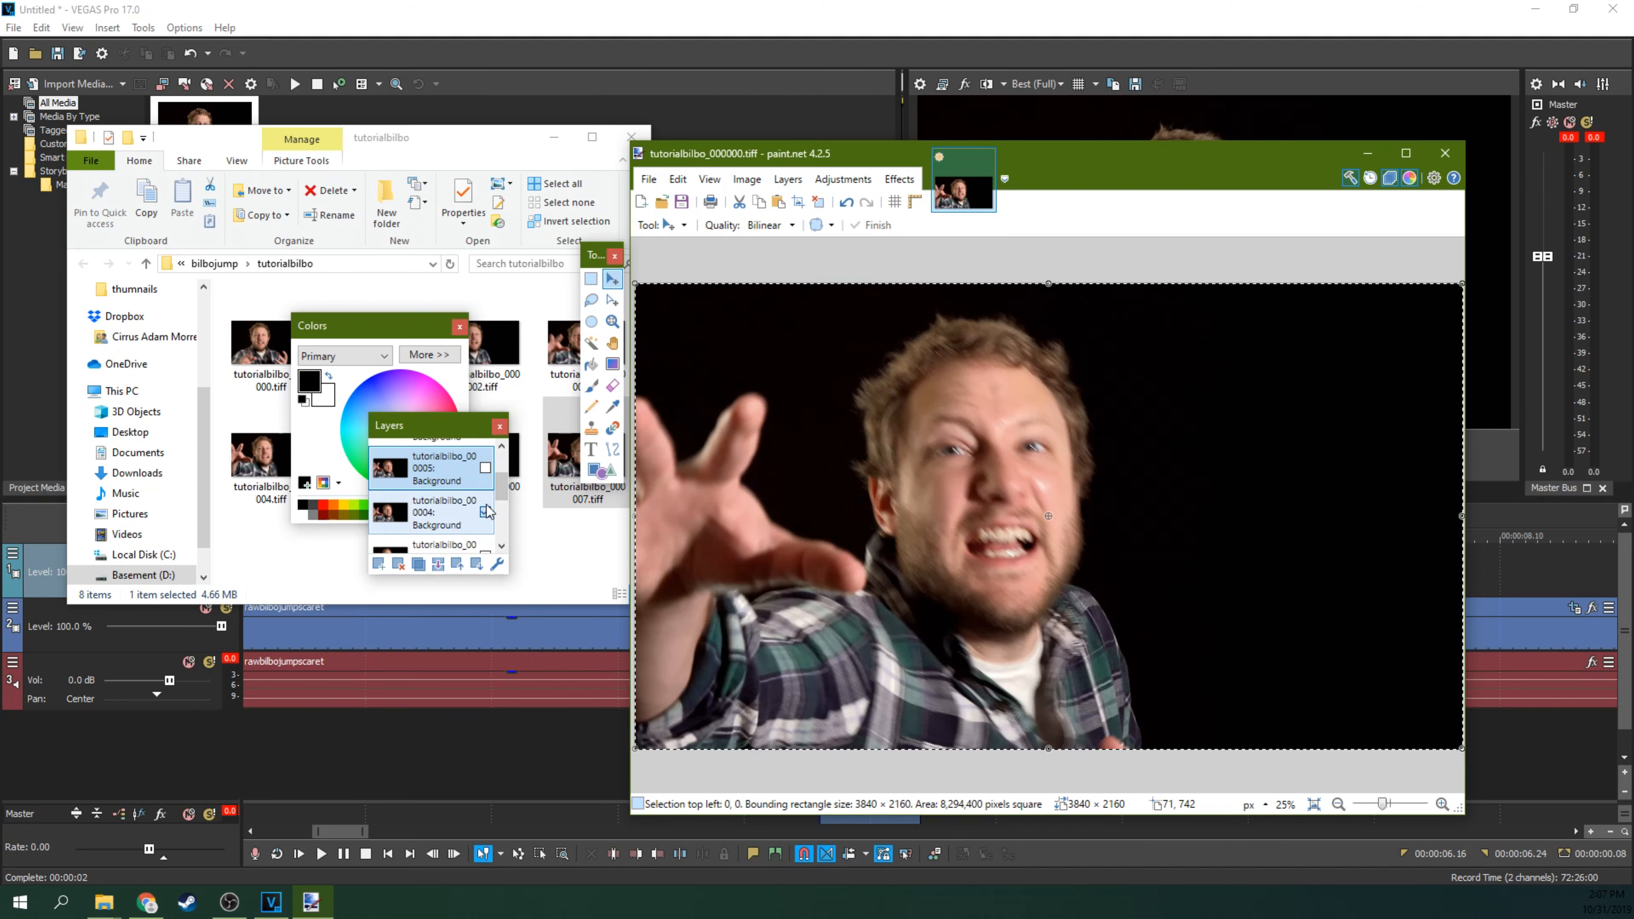
scroll(502, 504, "down", 1)
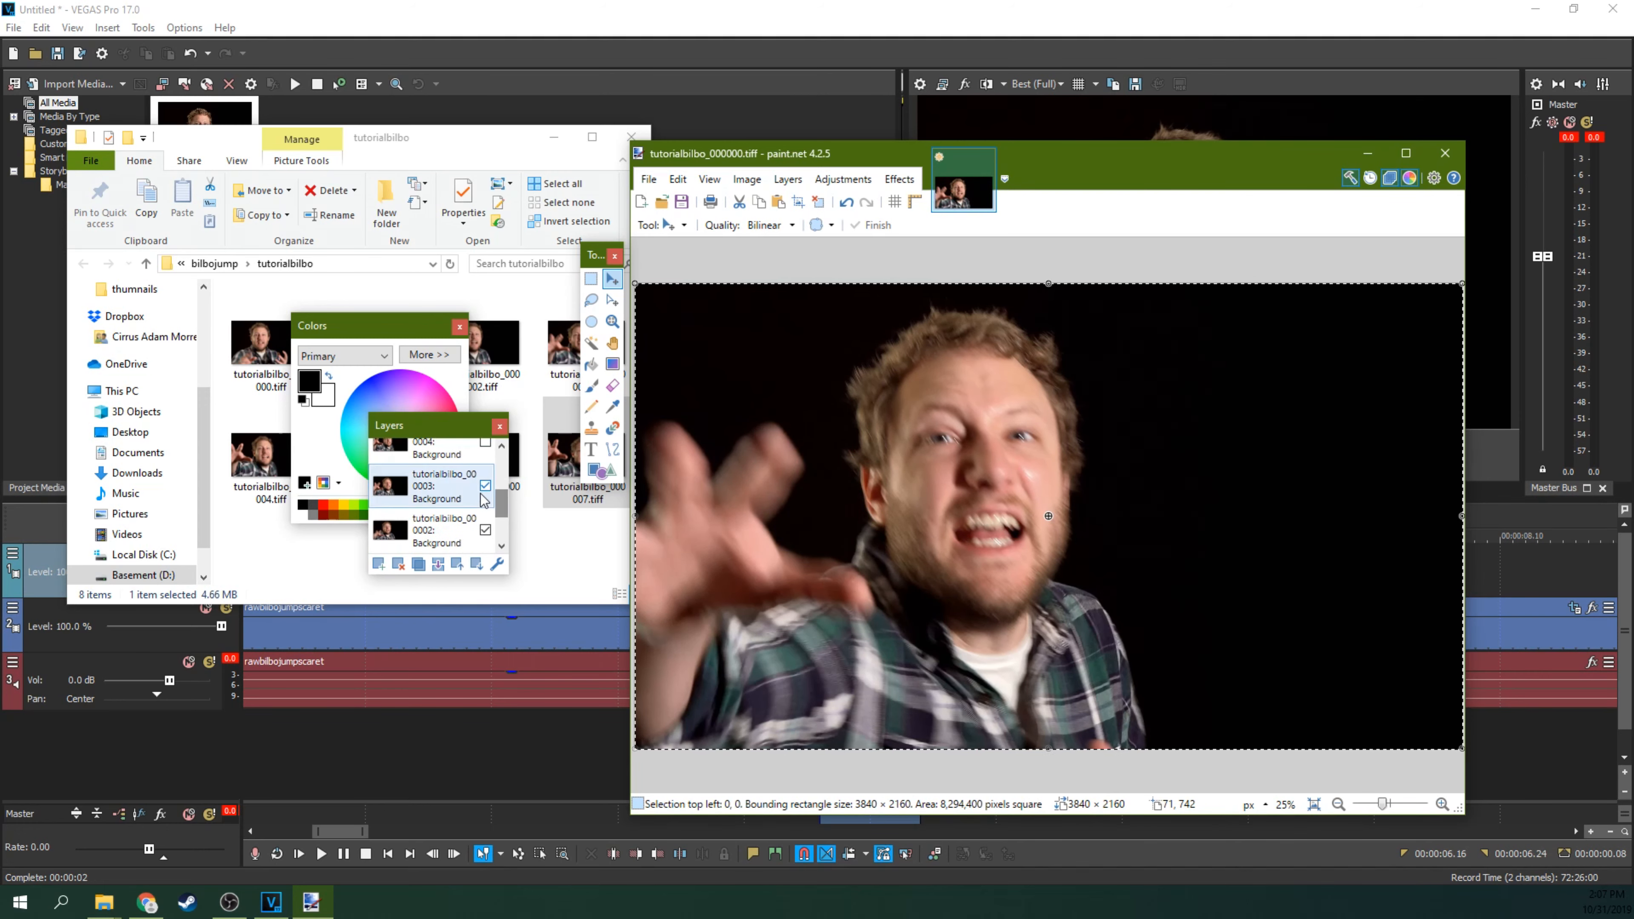
left_click(485, 511)
scroll(502, 515, "down", 1)
left_click(485, 529)
scroll(502, 520, "down", 2)
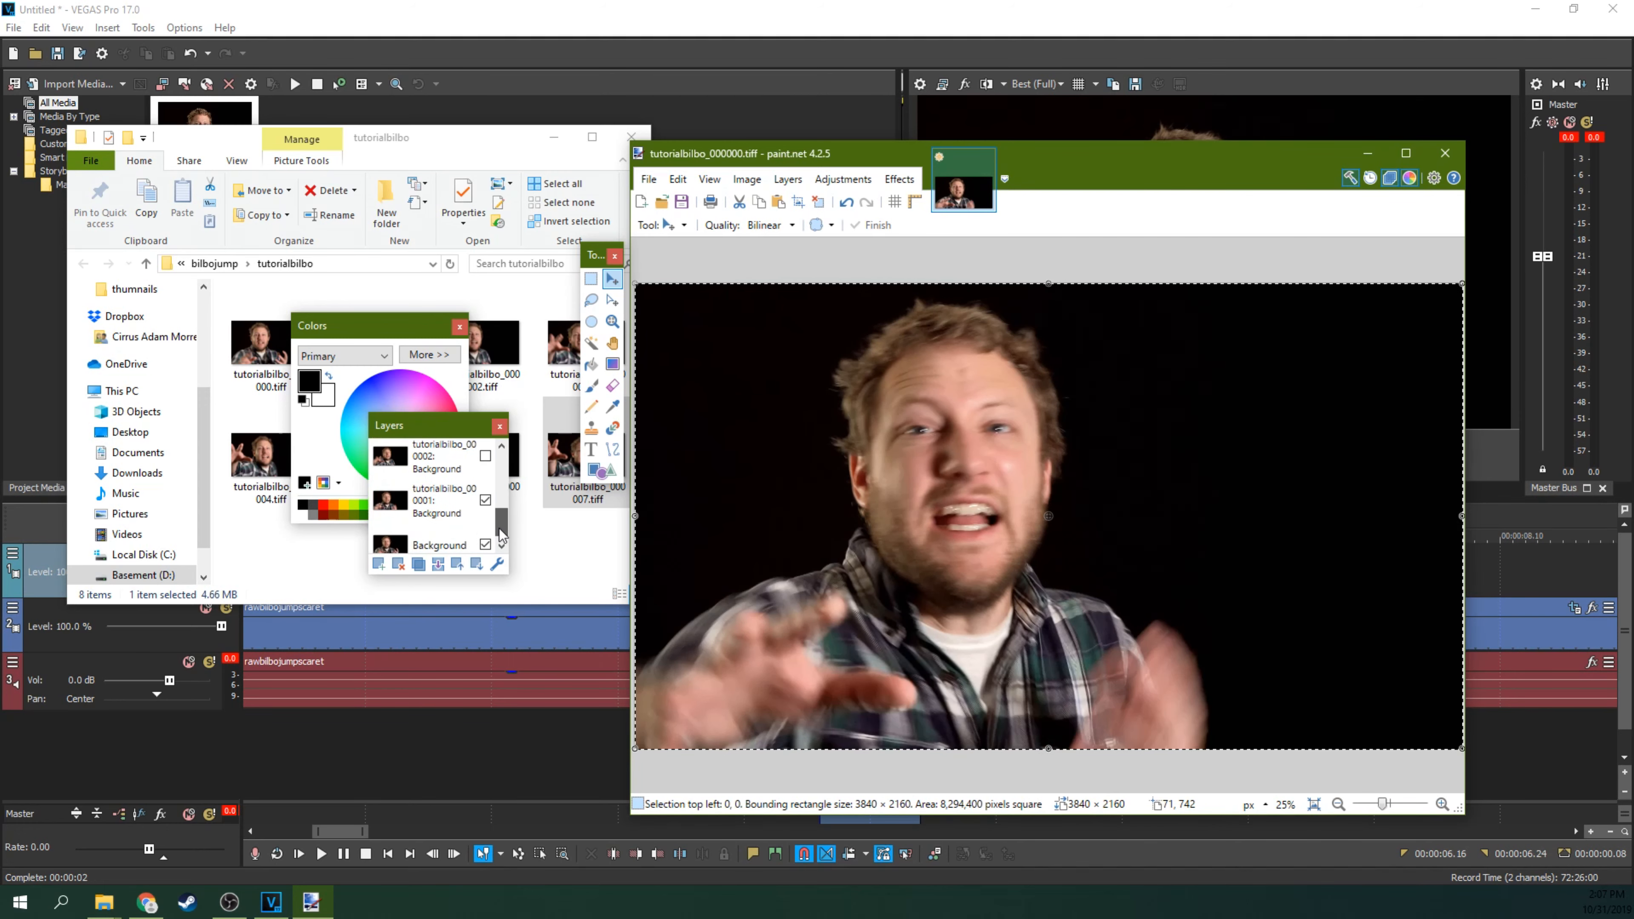
left_click(485, 486)
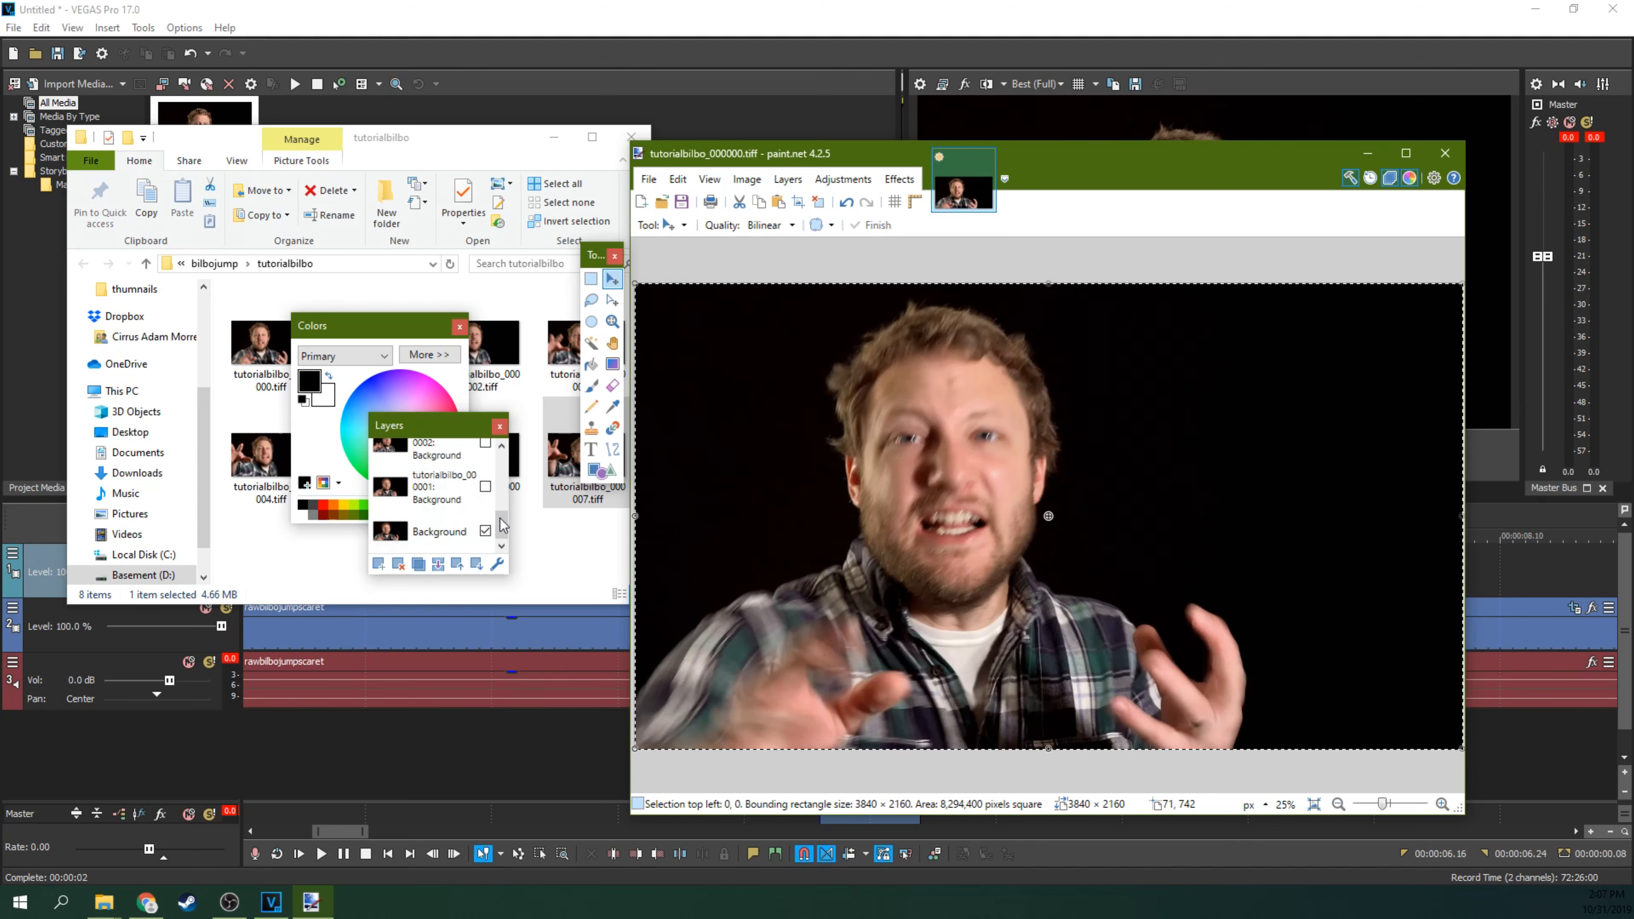
Step: Toggle the Background layer's visibility off and on, and add a new empty layer directly above it
left_click(485, 531)
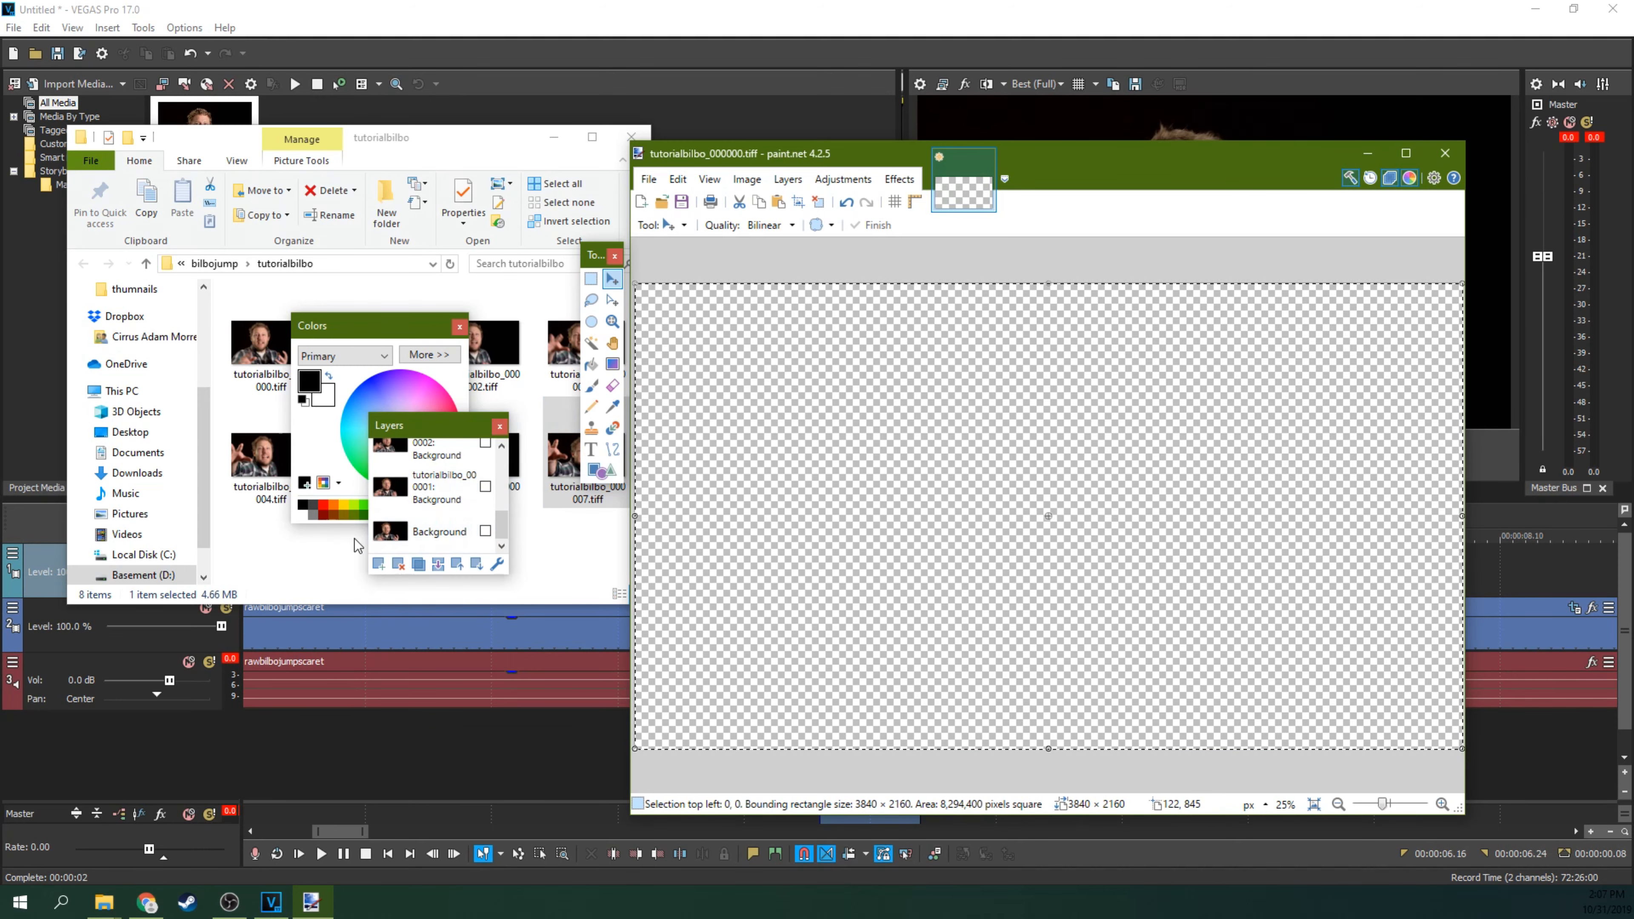
left_click(485, 531)
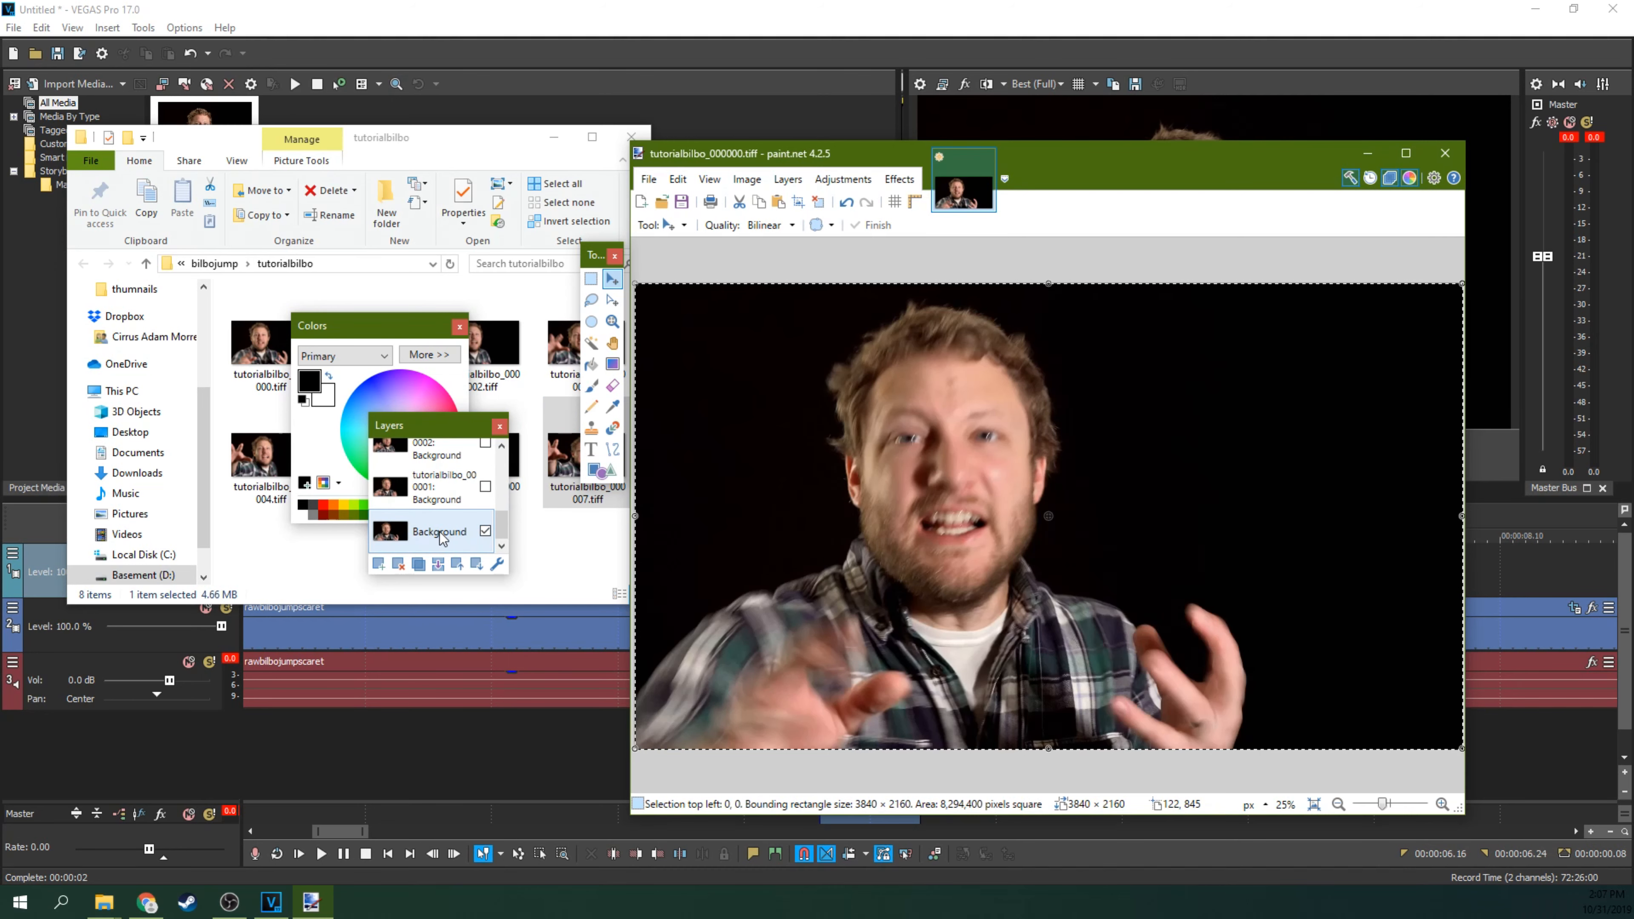
left_click(377, 565)
scroll(498, 512, "down", 1)
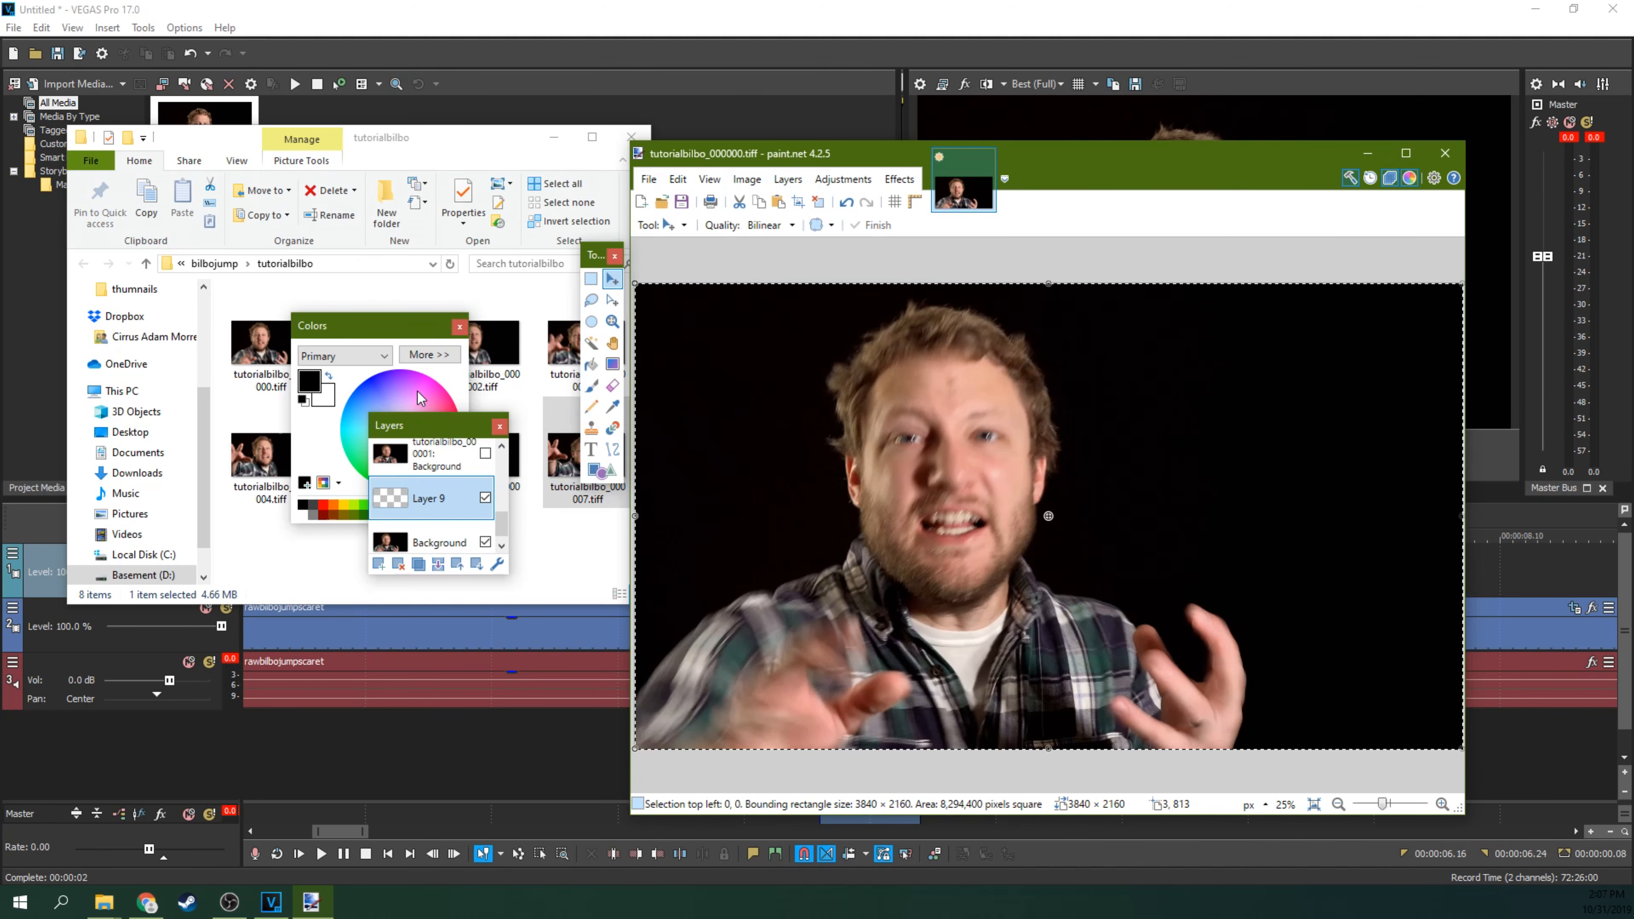
Step: Set the primary color to semi-transparent white (FFFFFF, opacity 128) from the expanded palette and move the Colors window off the tools
left_click(384, 328)
left_click(306, 514)
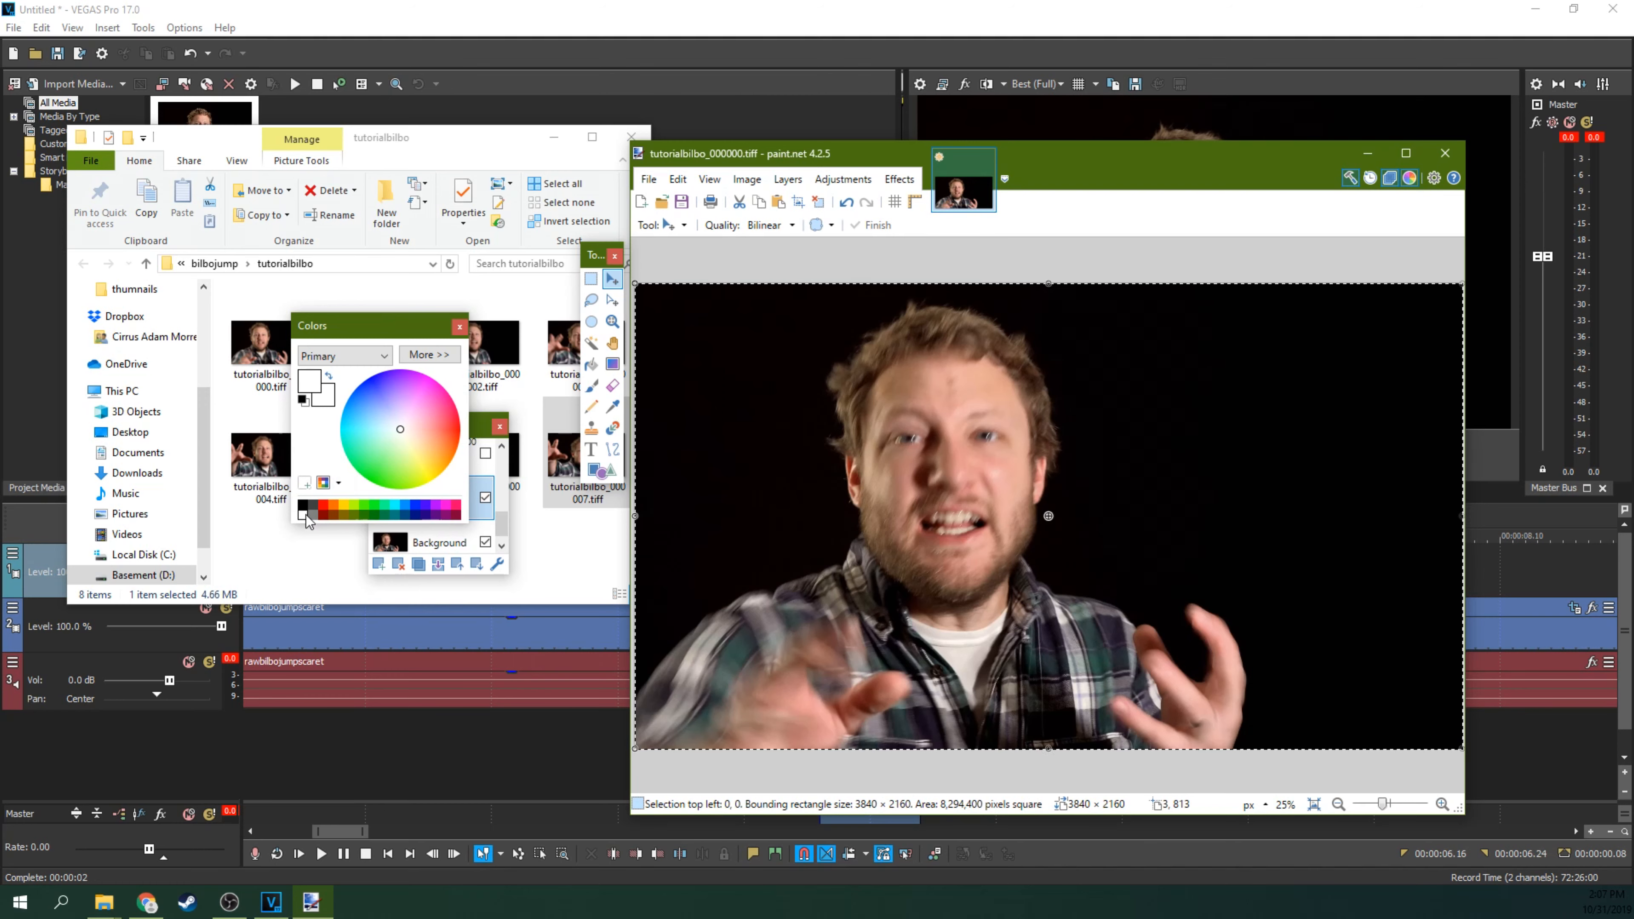
left_click(338, 482)
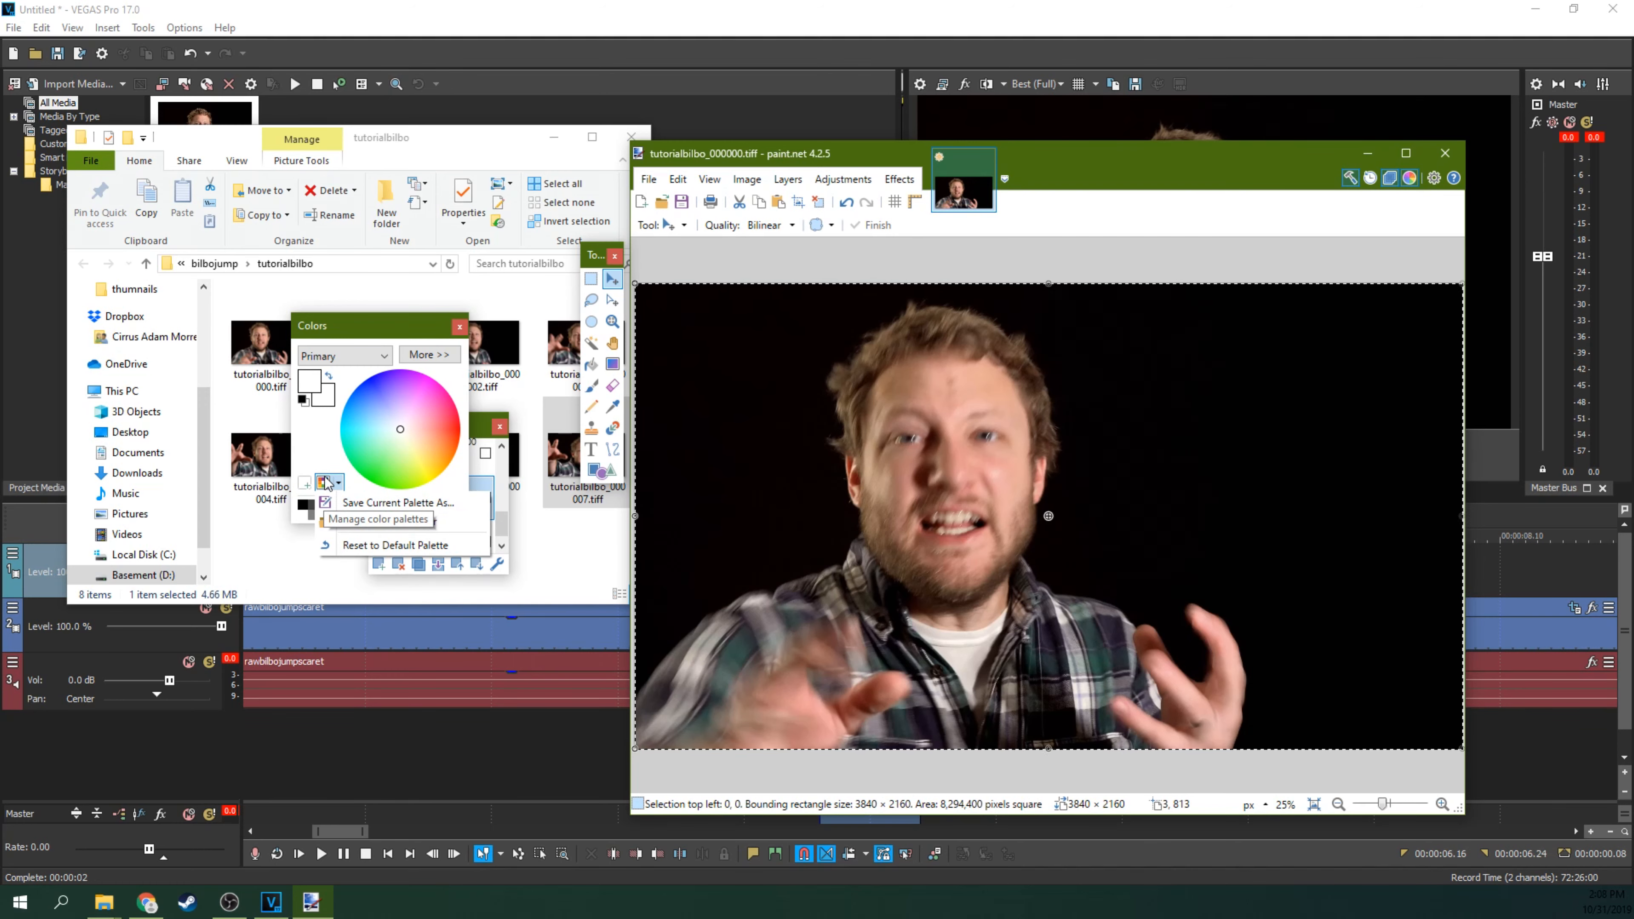
left_click(325, 477)
left_click(429, 354)
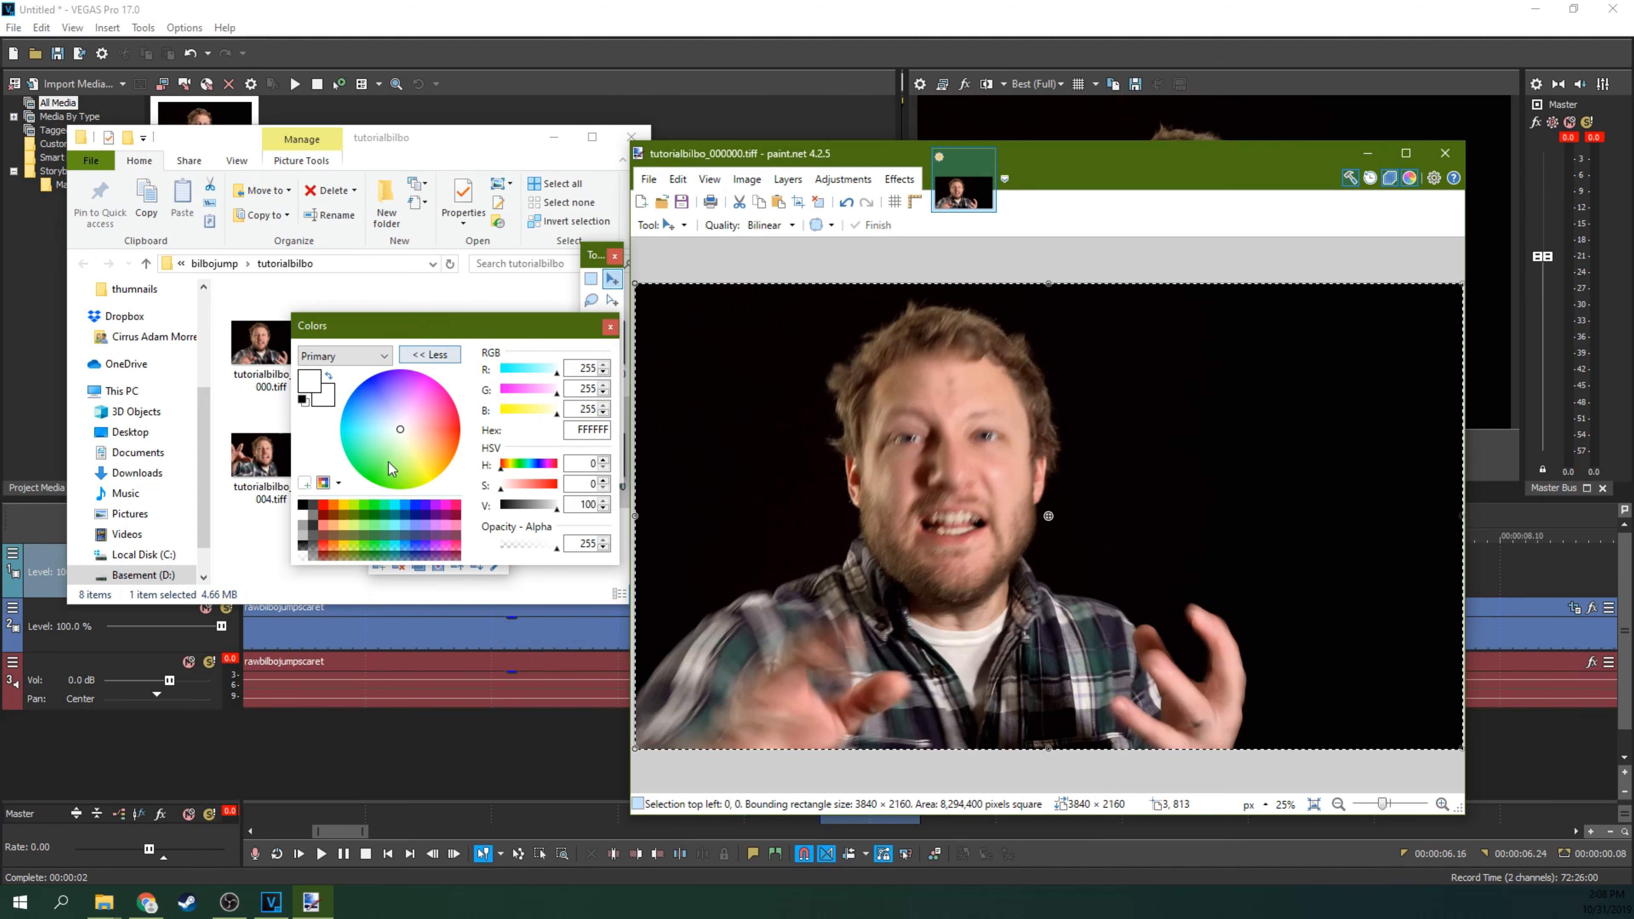
left_click(305, 556)
left_click_drag(546, 326, 470, 240)
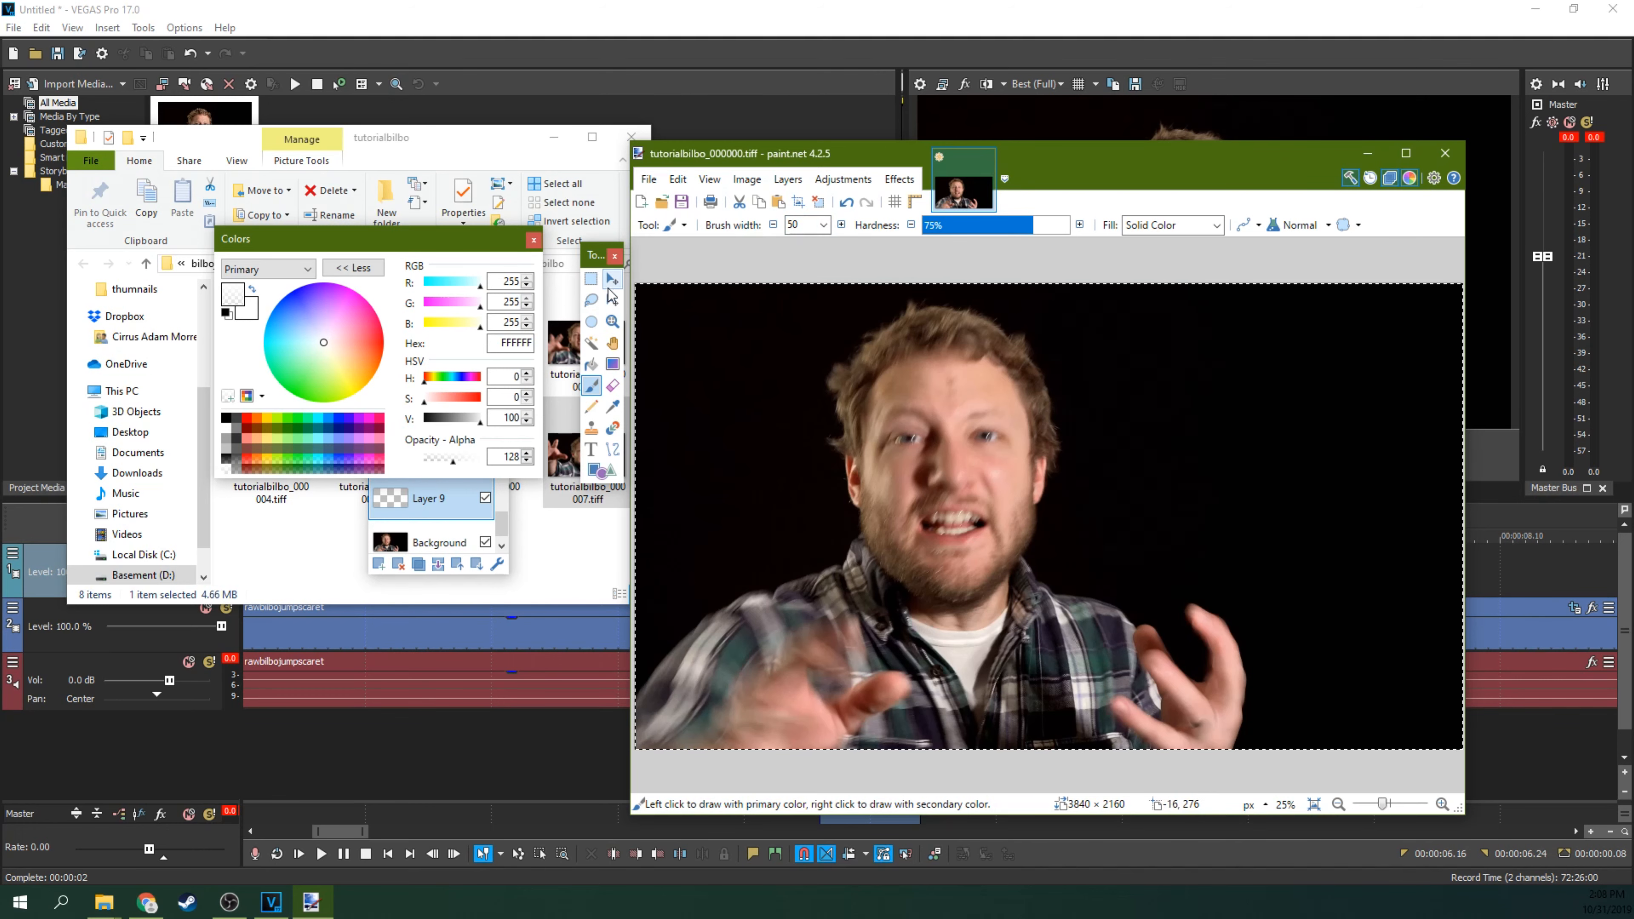
Step: Paint semi-transparent white dabs over the whites of both eyes on Layer 9 with the Paintbrush at width 30
left_click(612, 320)
left_click_drag(908, 430, 926, 443)
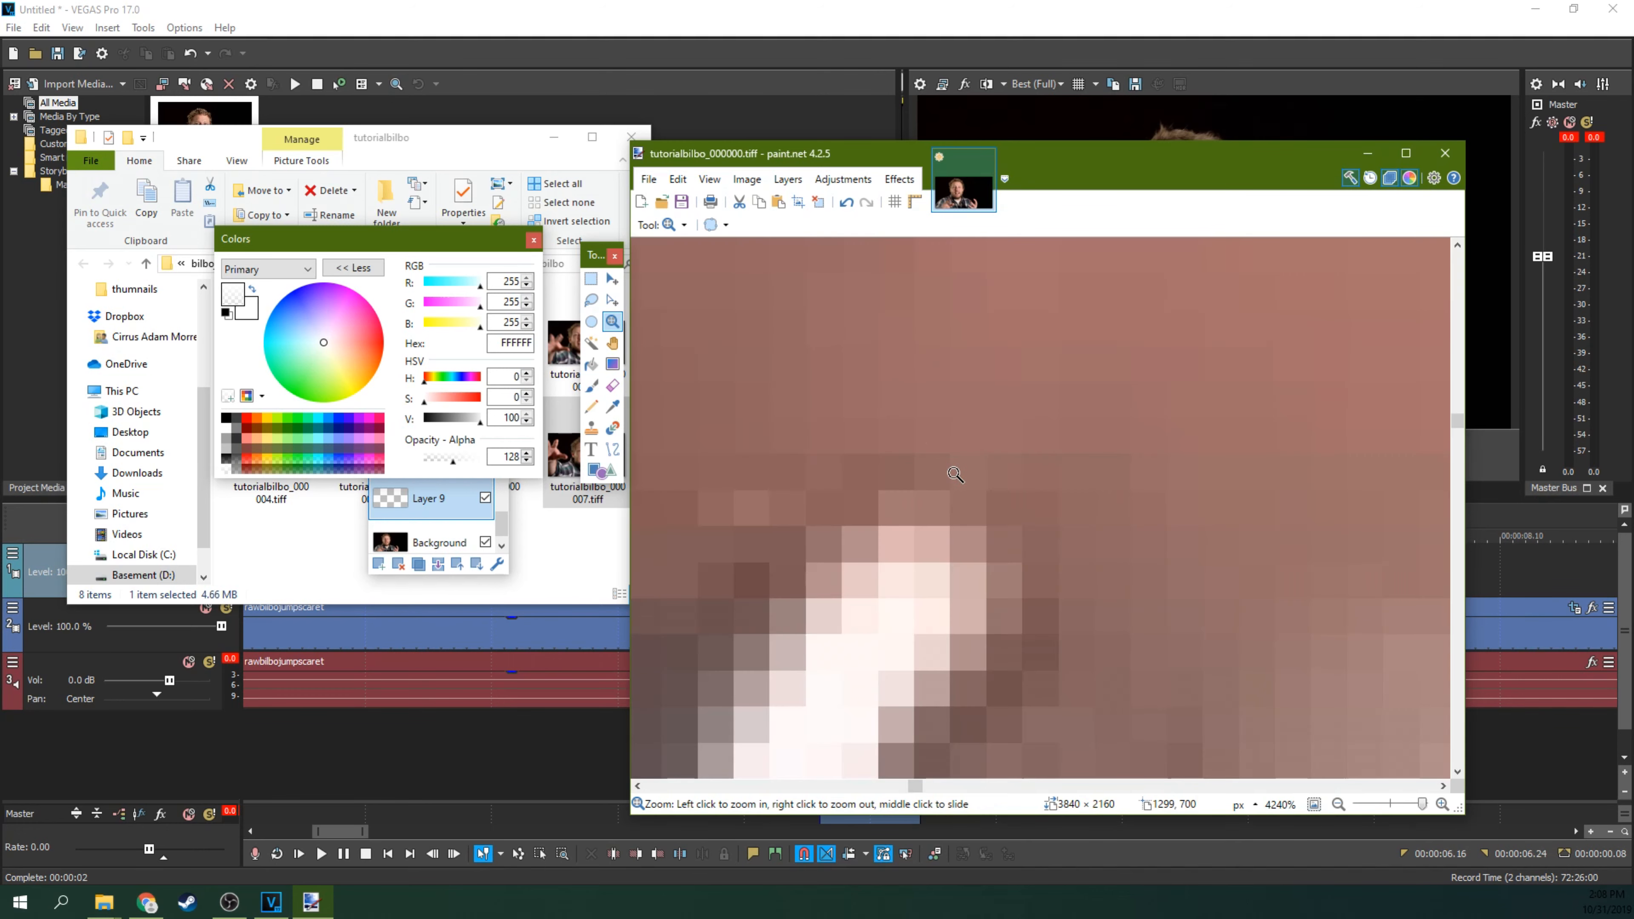
scroll(955, 475, "down", 2)
scroll(955, 475, "down", 4)
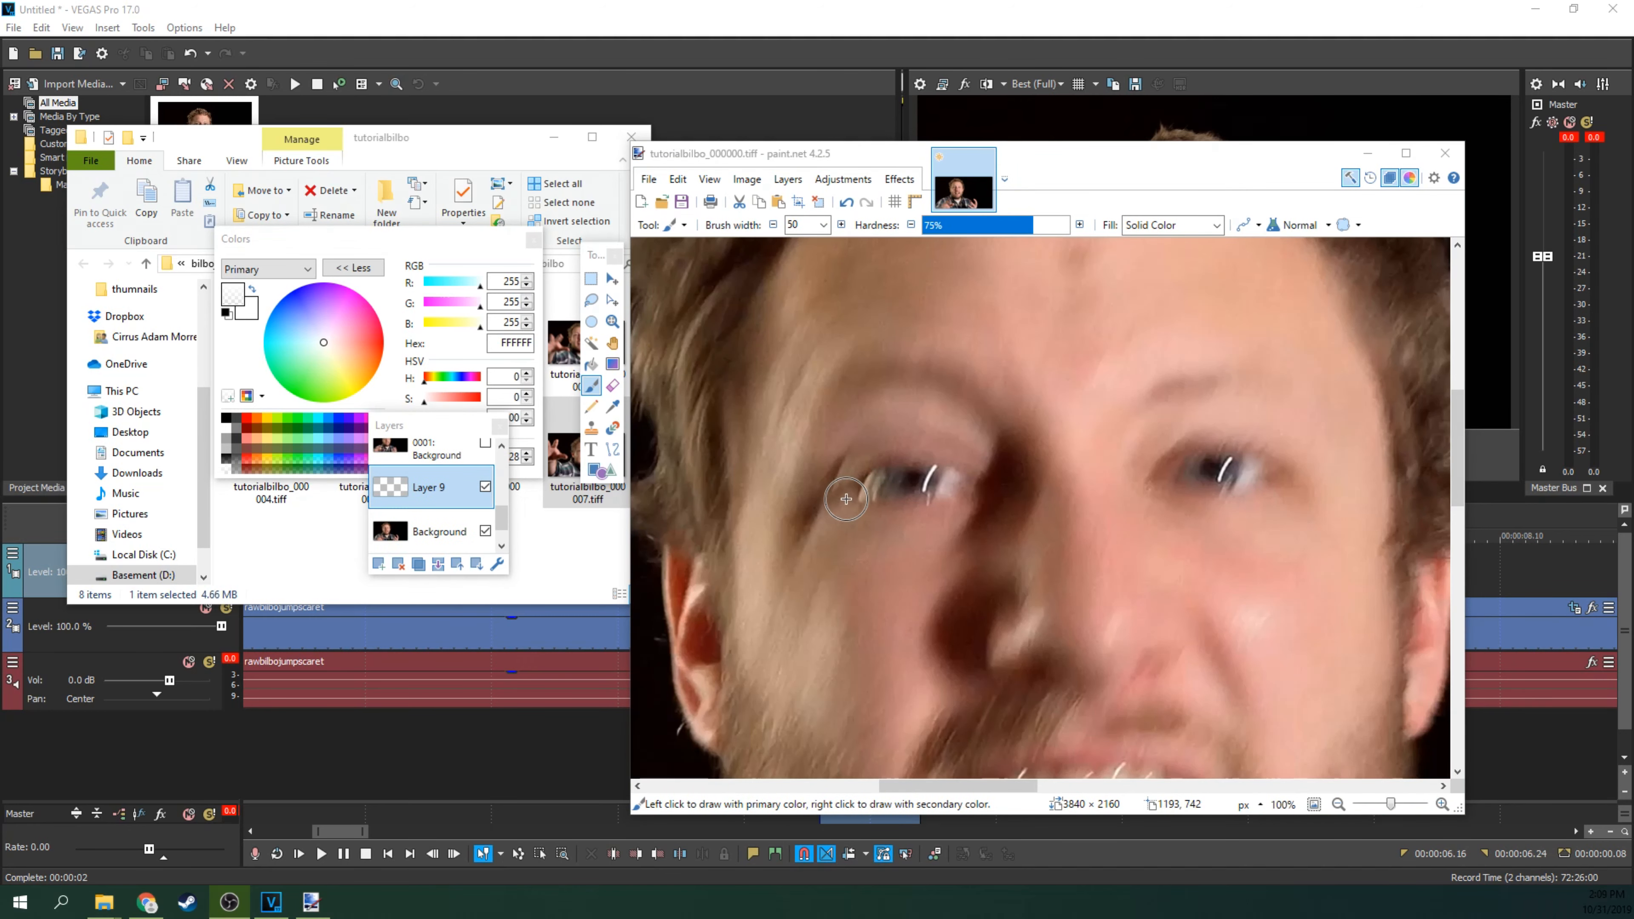
scroll(886, 499, "up", 1)
scroll(891, 502, "down", 1)
left_click(823, 224)
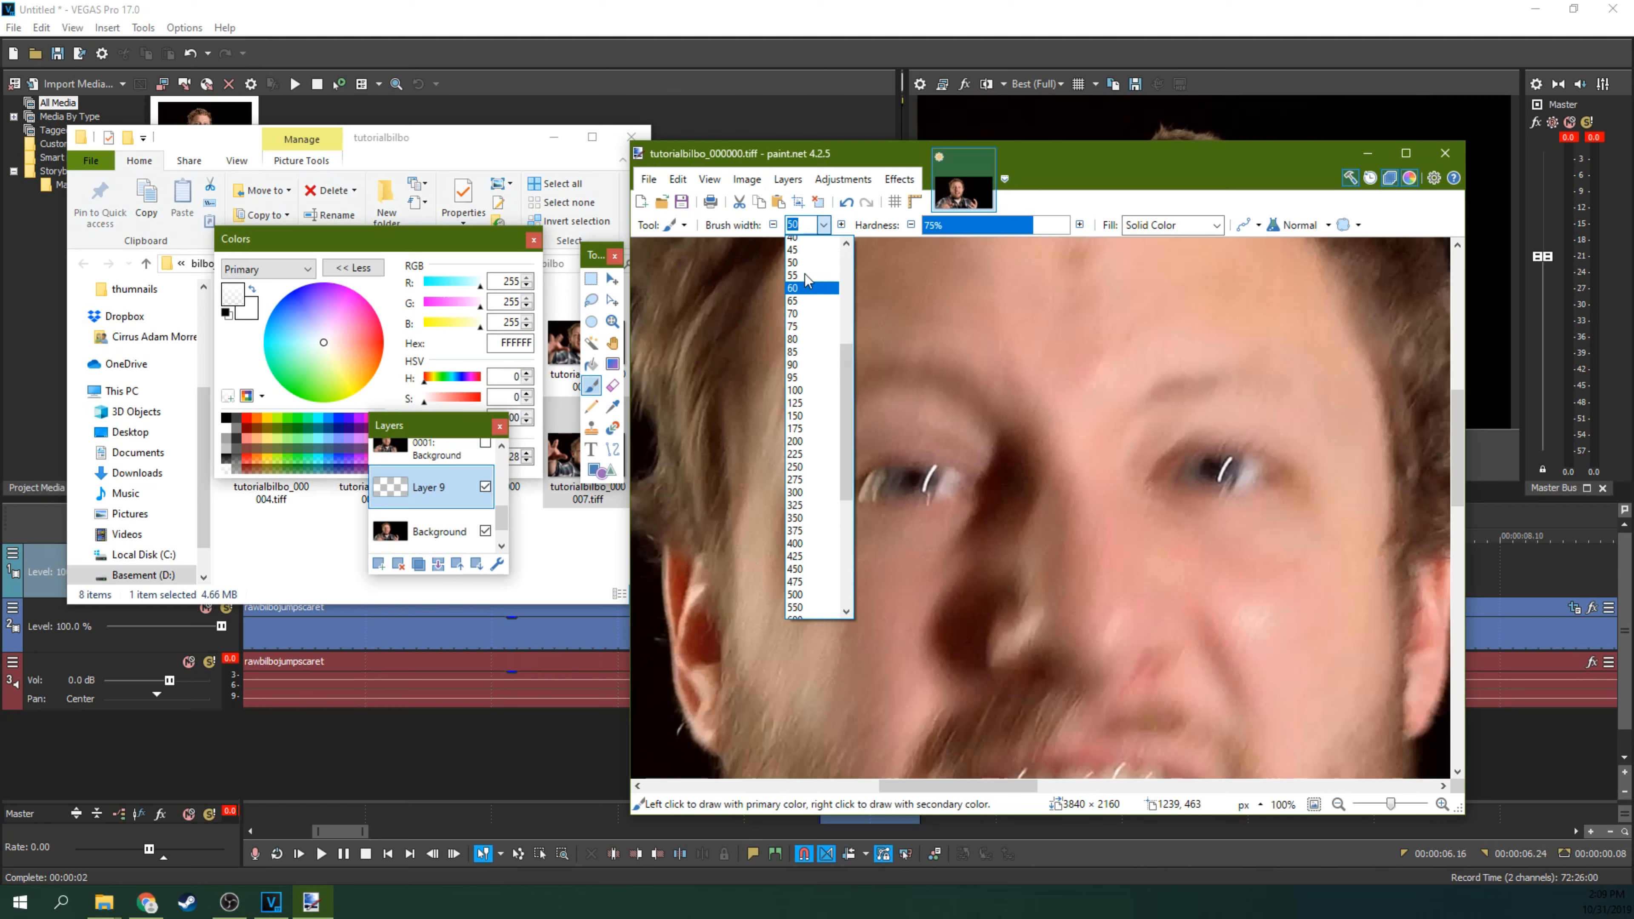
left_click(804, 267)
left_click(822, 229)
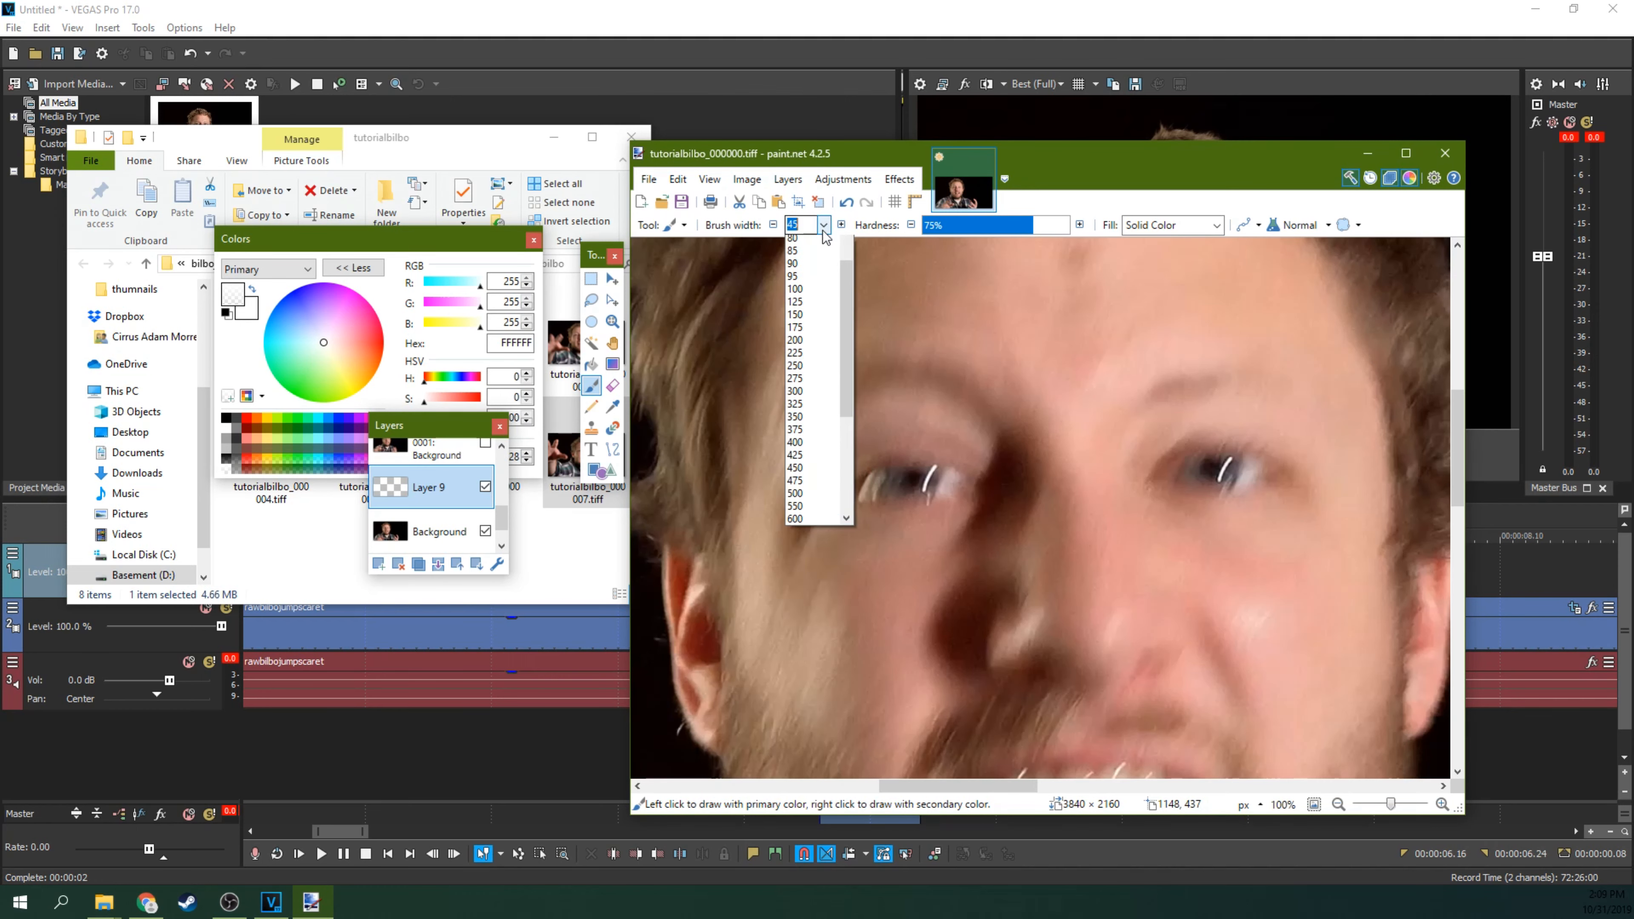
scroll(816, 321, "up", 9)
left_click(807, 458)
left_click_drag(862, 491, 873, 490)
left_click(944, 485)
left_click(1179, 473)
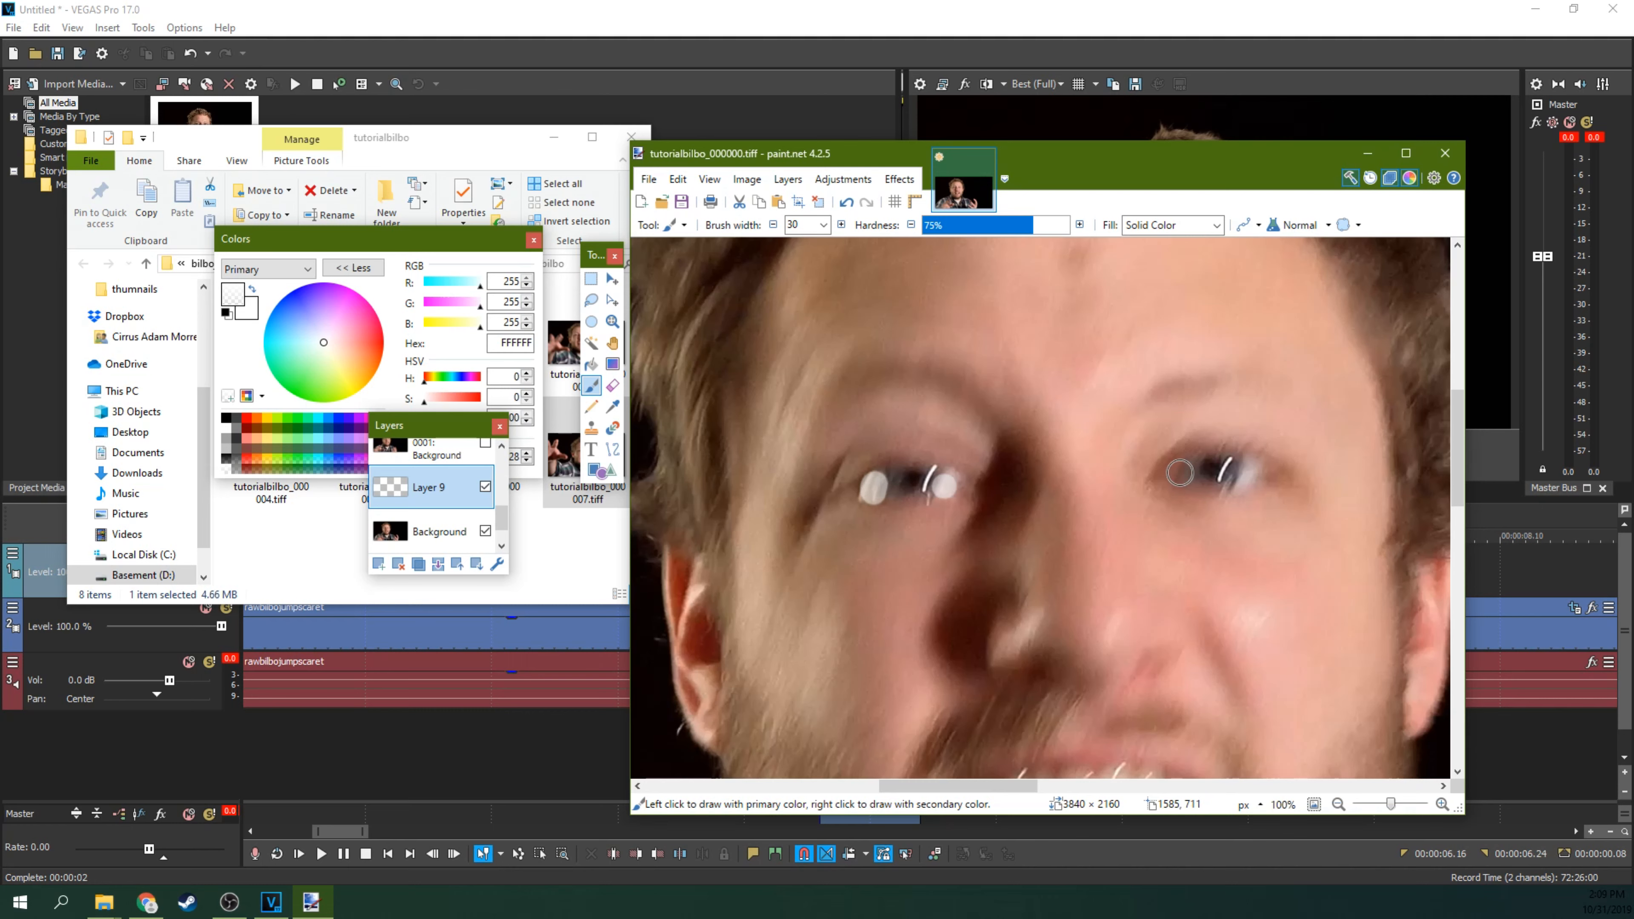
left_click(1245, 479)
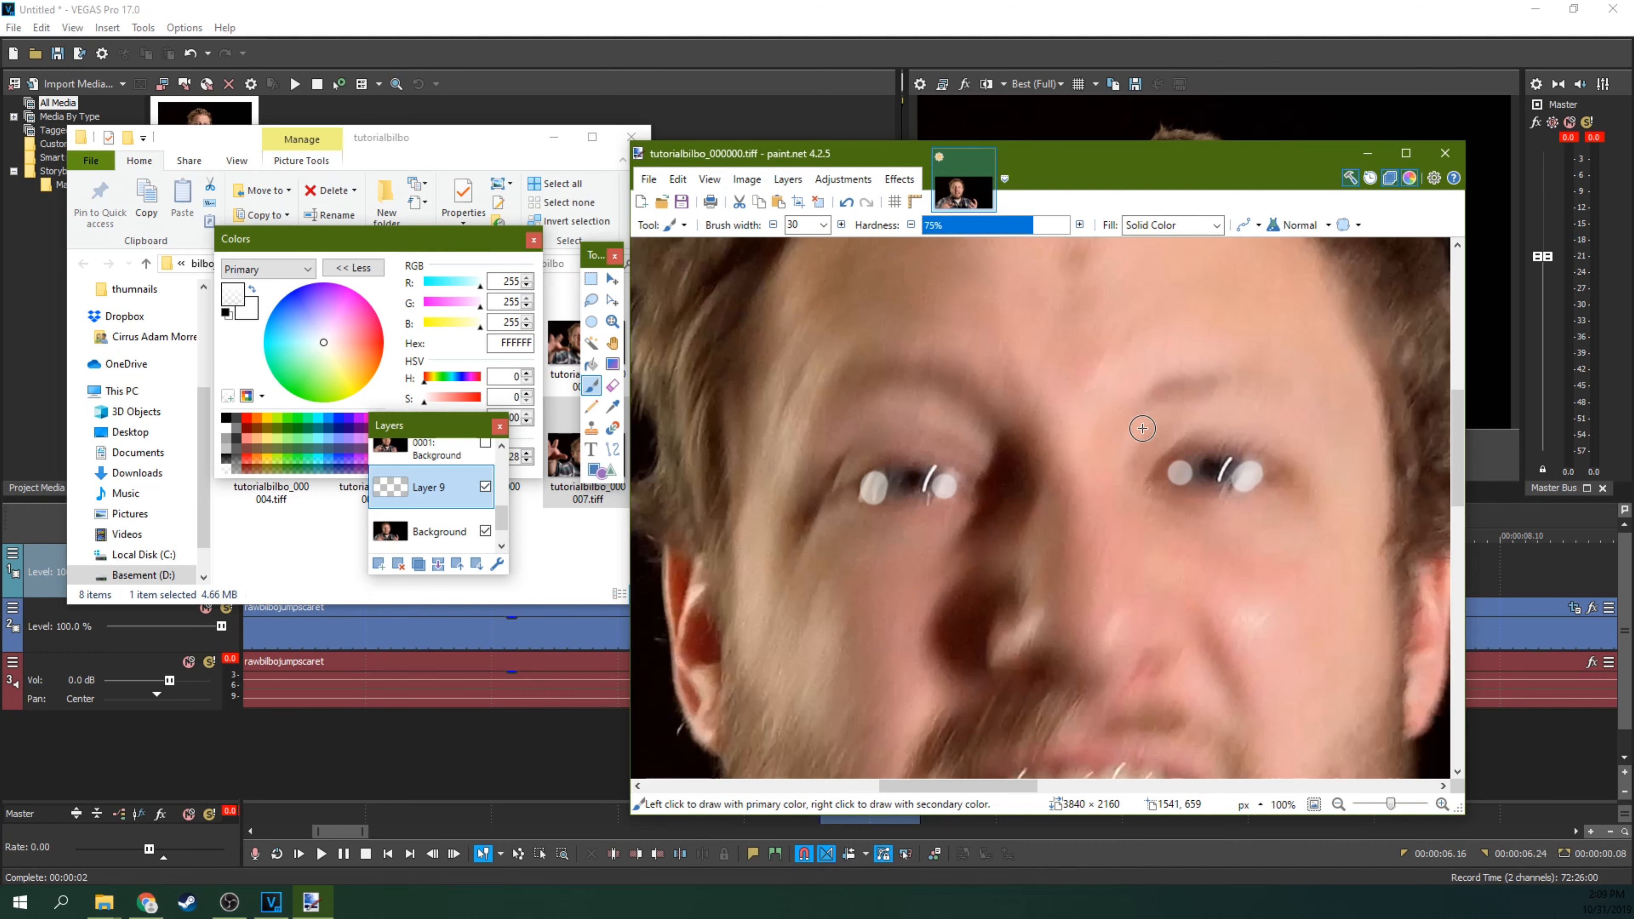
Step: Paint the upper and lower teeth semi-transparent white on Layer 9 with a brush width of 20
mouse_move(1459, 436)
left_mouse_down()
mouse_move(1459, 520)
mouse_move(1473, 461)
left_mouse_up()
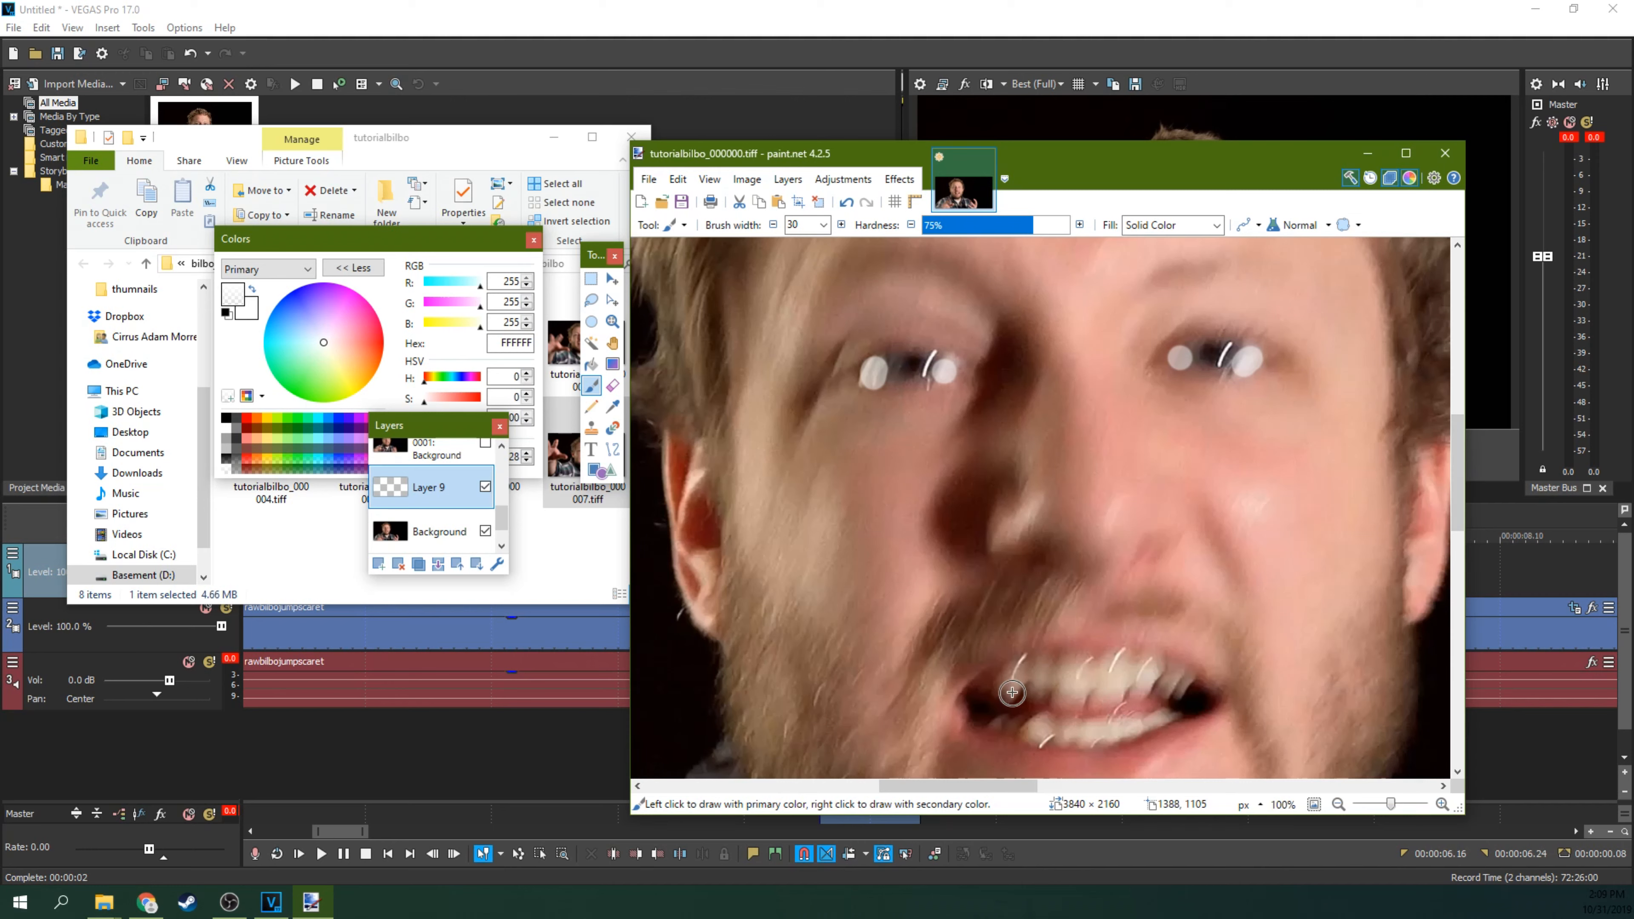
left_click(823, 225)
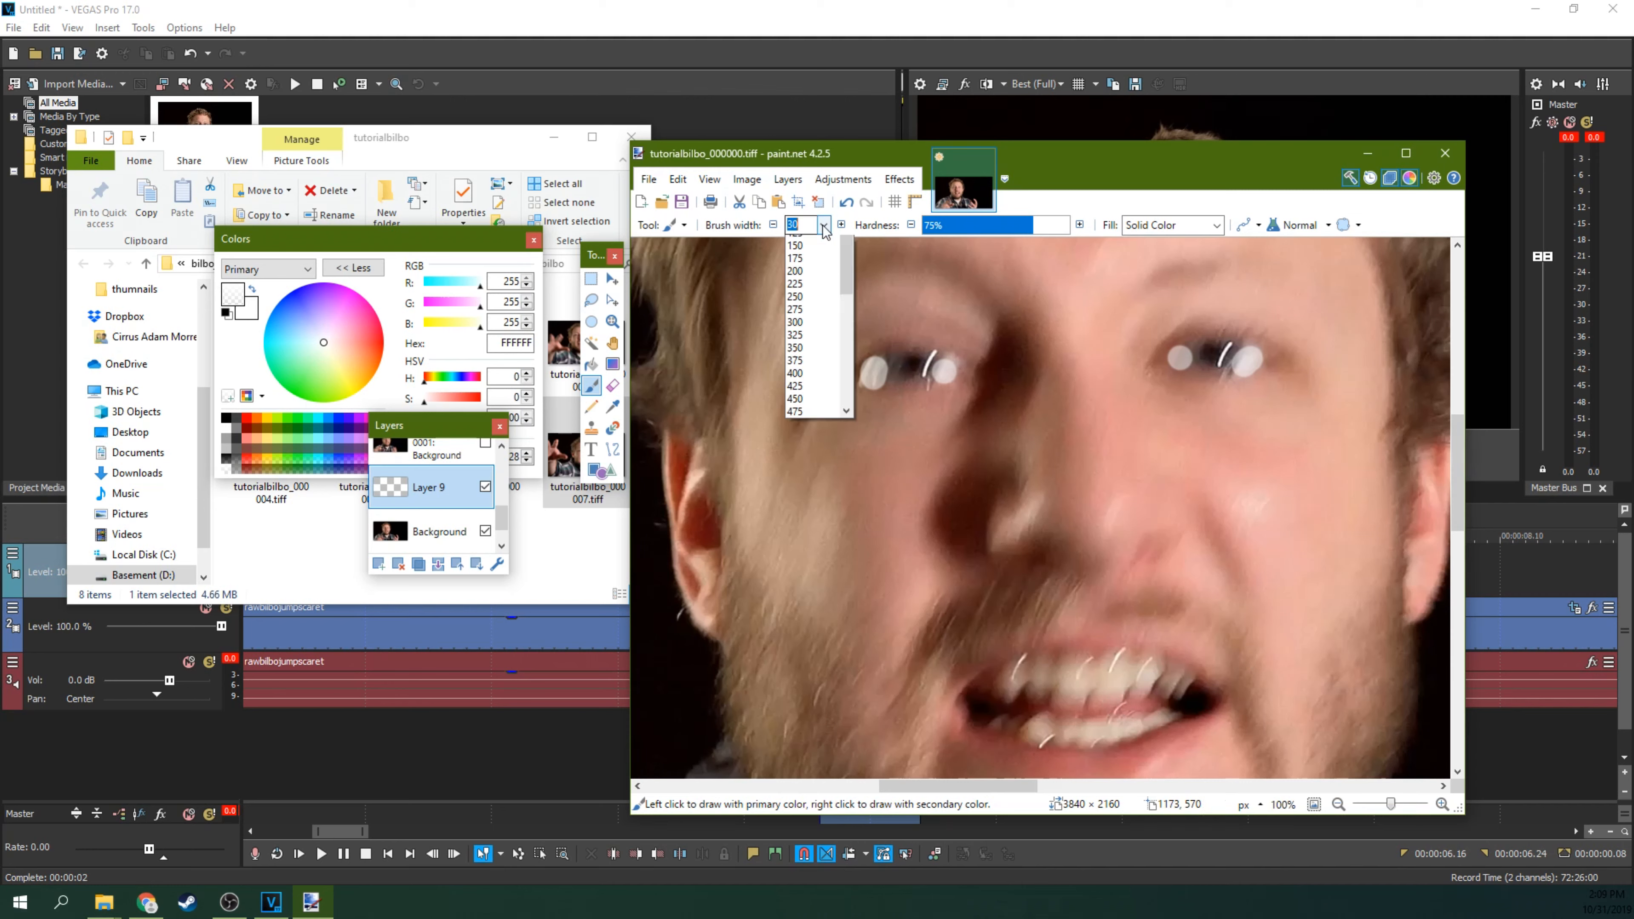
scroll(820, 288, "up", 1)
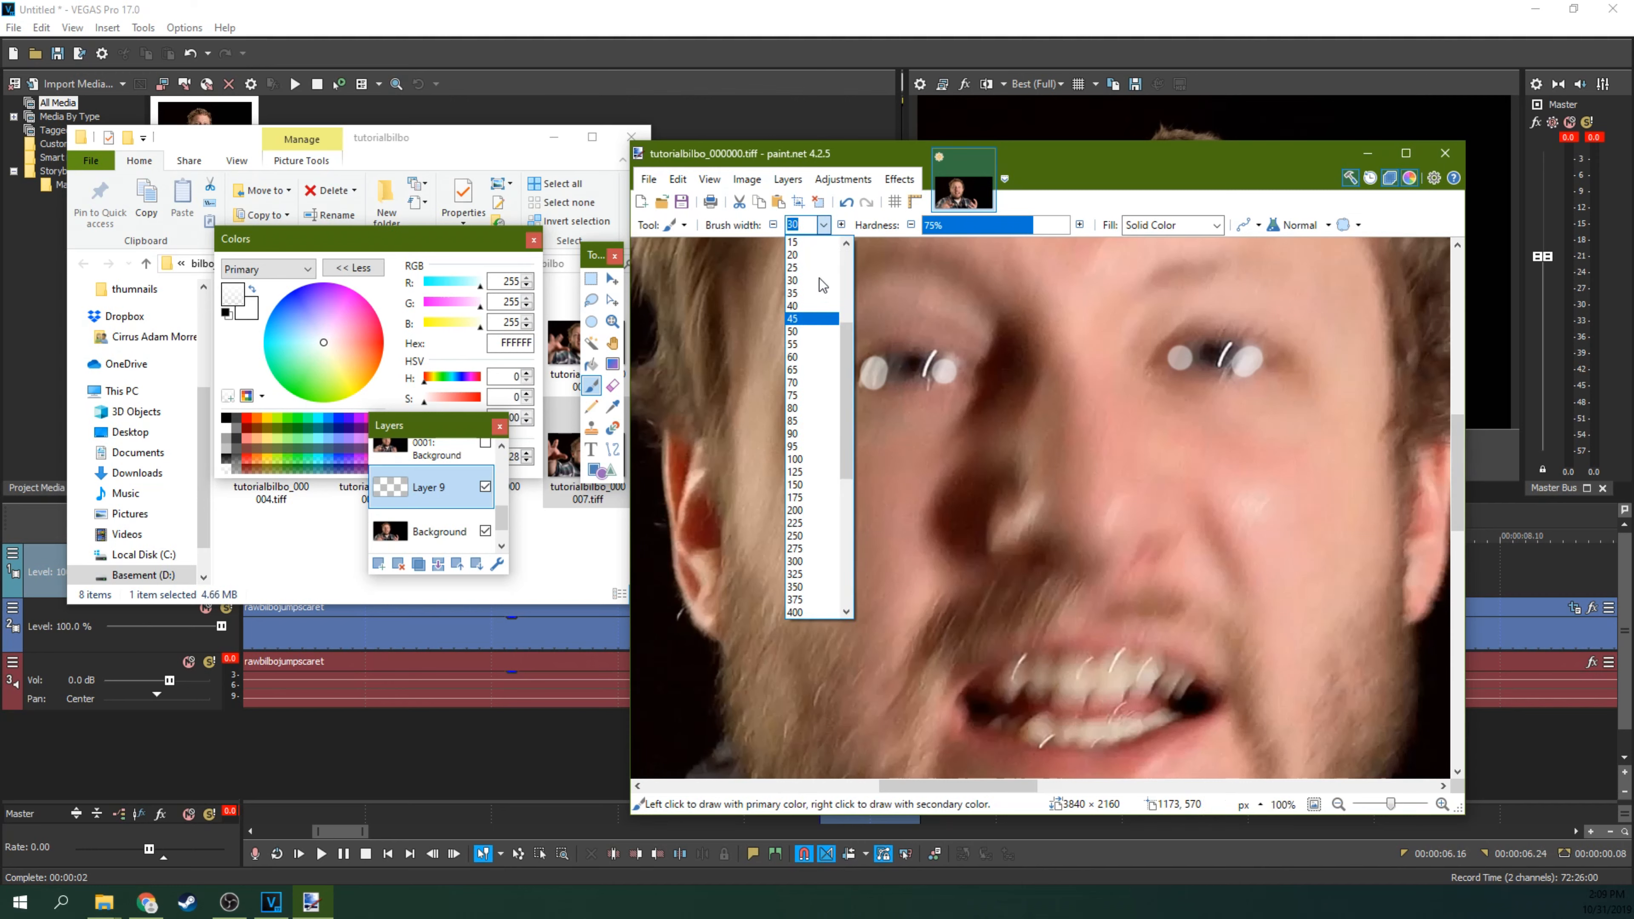
left_click(809, 255)
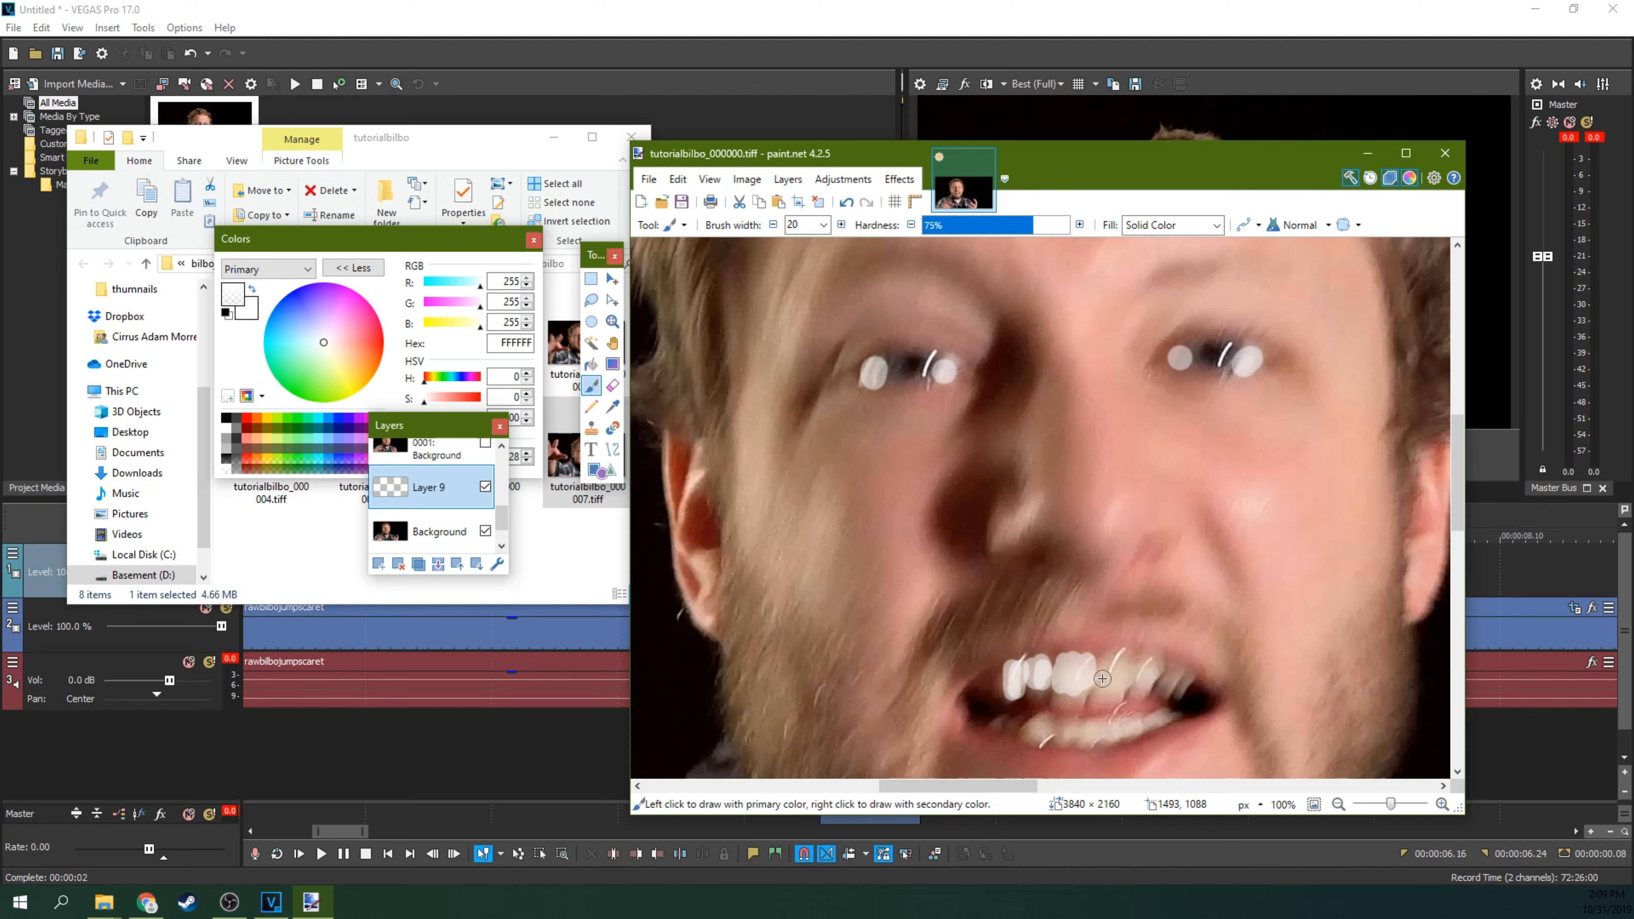
left_click_drag(1104, 667, 1101, 685)
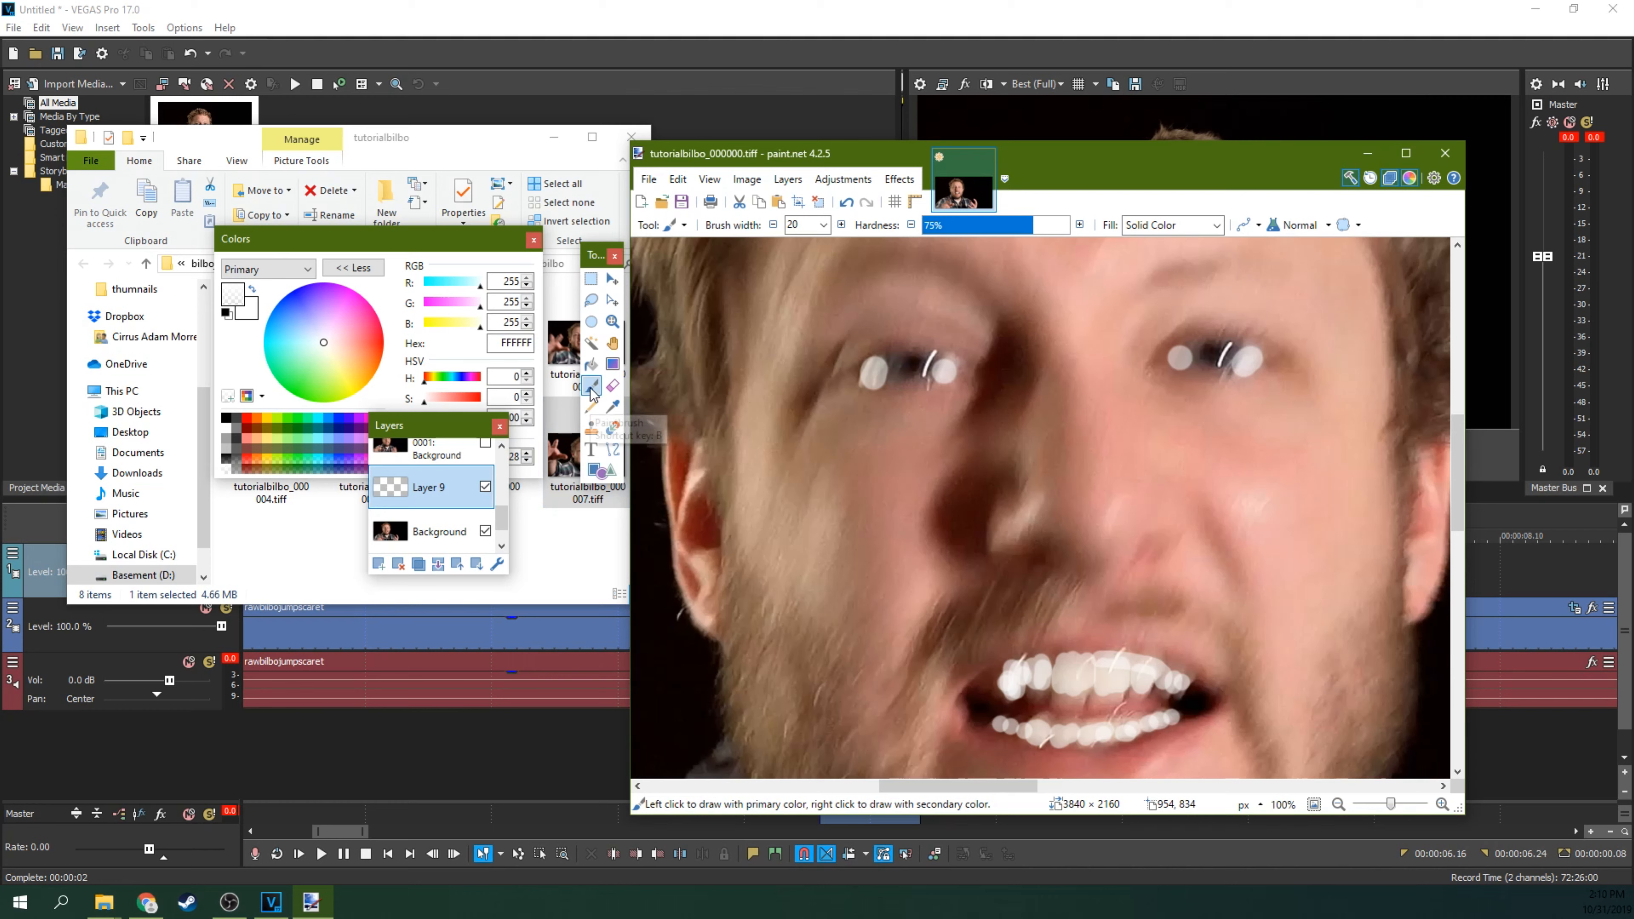
Step: Darken the irises of both eyes on Layer 9 with semi-transparent black (000000, opacity 128) and bring the Layers window forward
left_click(226, 458)
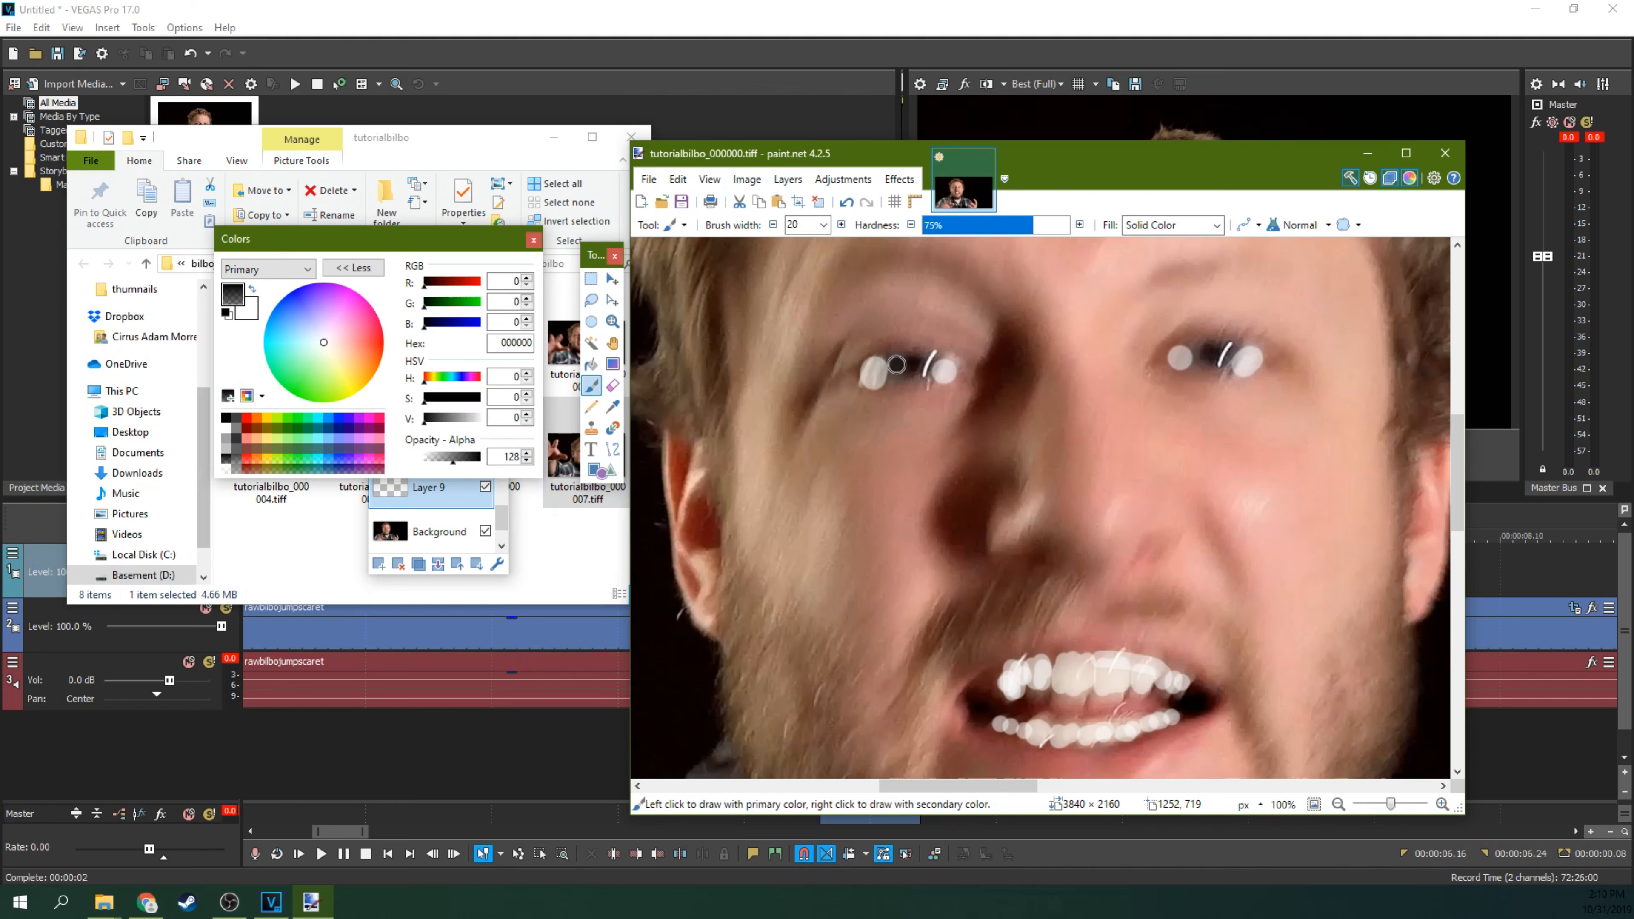
left_click_drag(897, 374, 918, 363)
mouse_move(1213, 344)
left_mouse_down()
mouse_move(1202, 358)
mouse_move(1216, 346)
left_mouse_up()
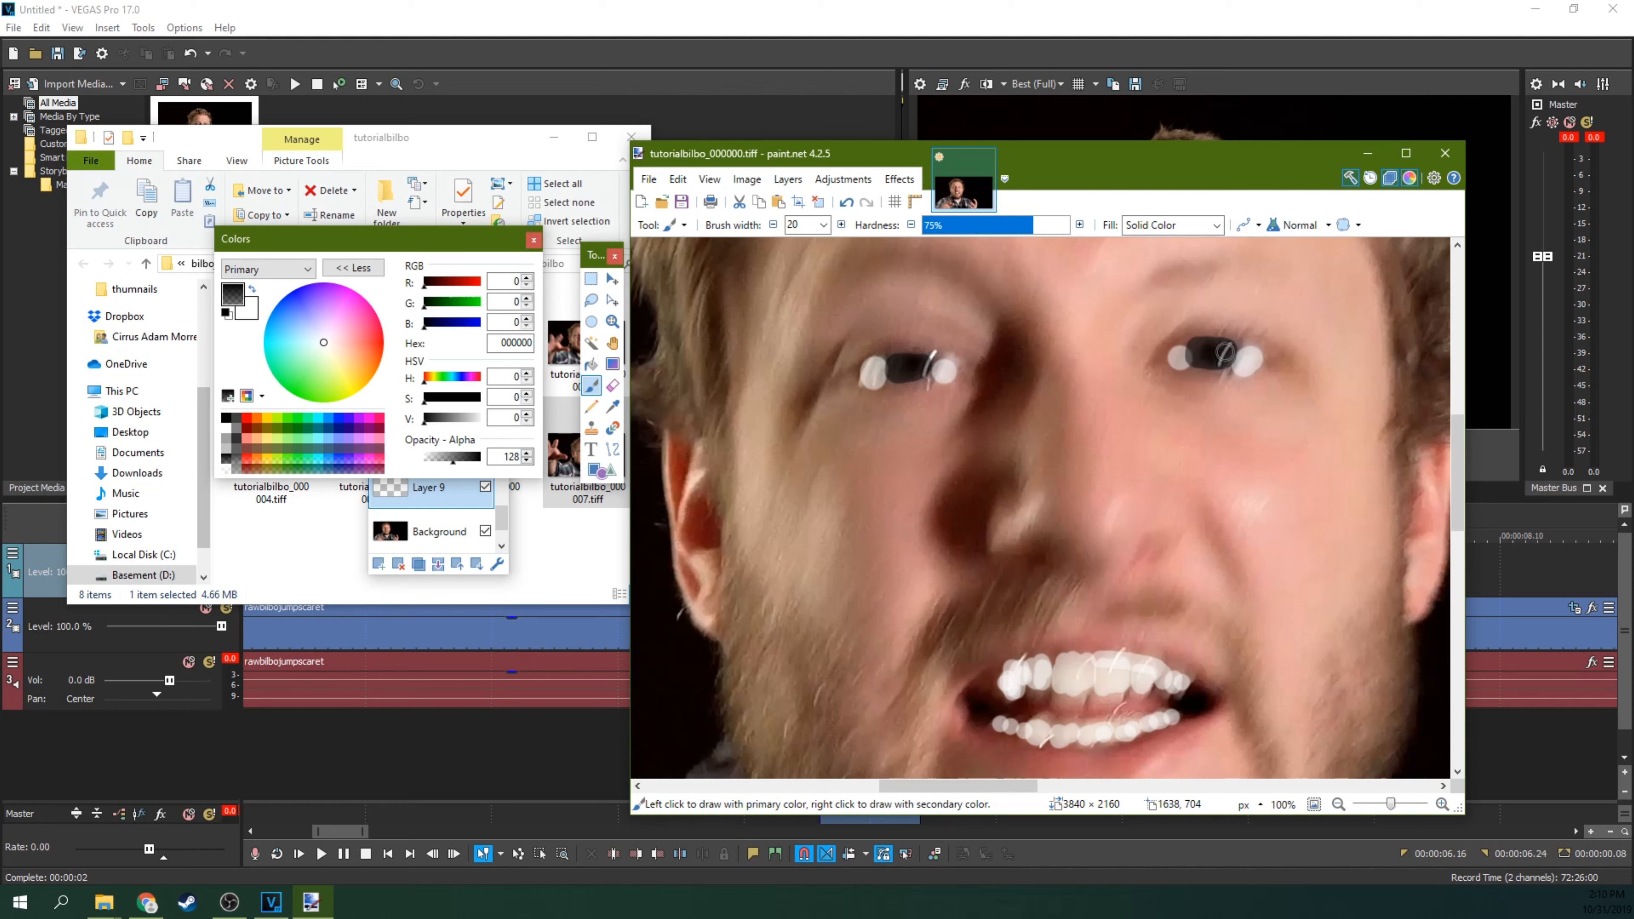
left_click(472, 490)
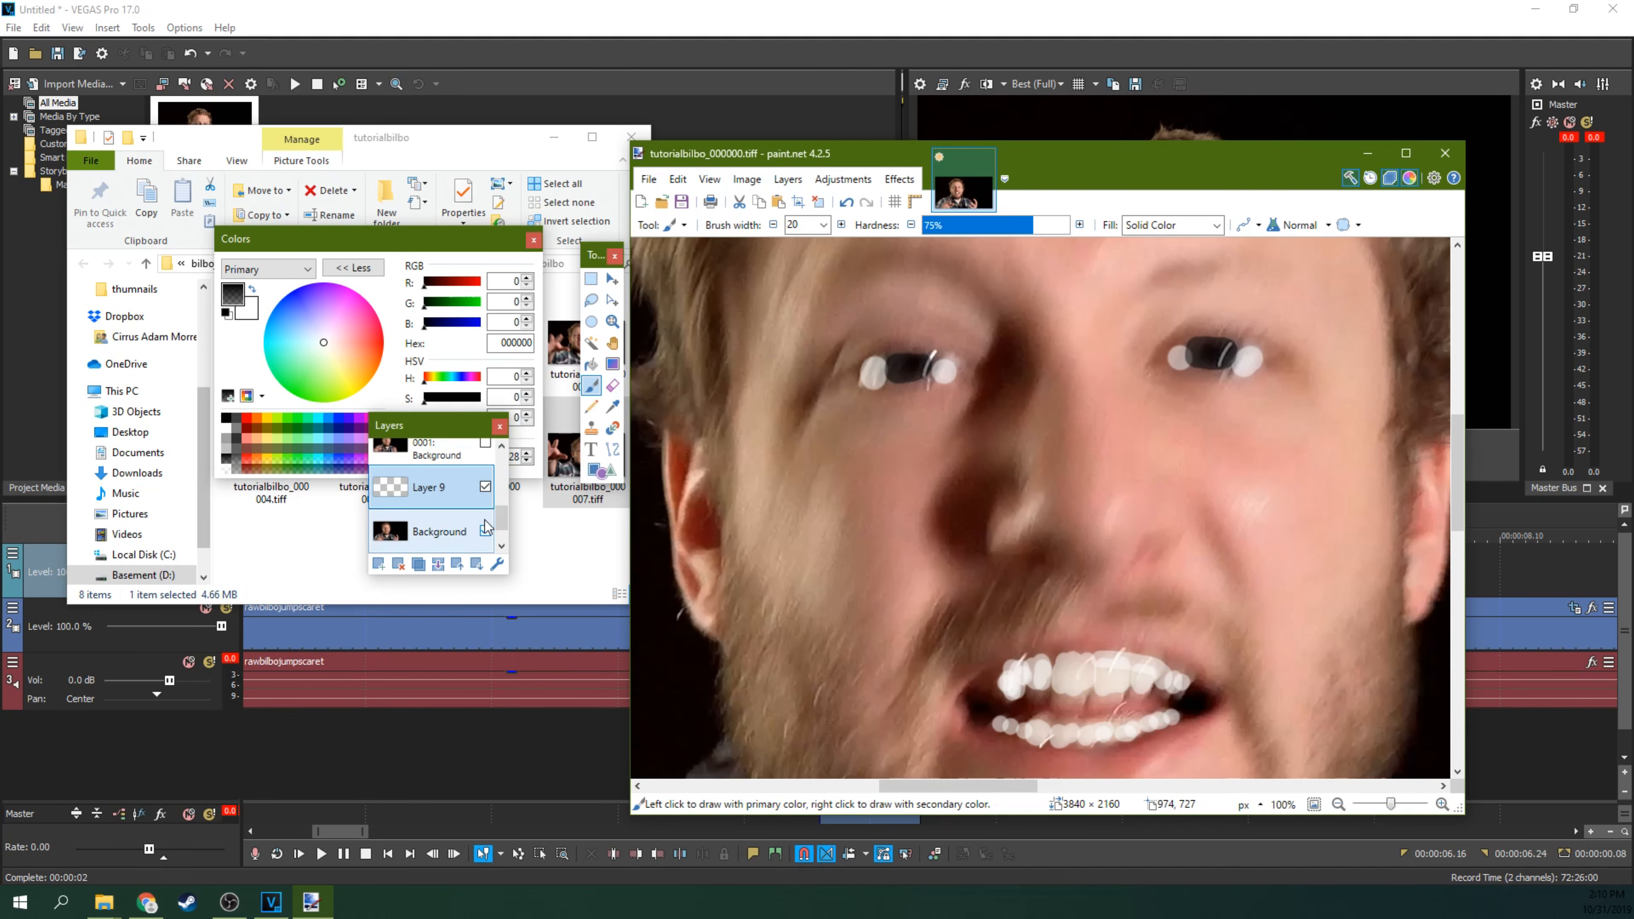
Step: Apply the Oil Painting effect to Layer 9 with brush size 6 and coarseness 98, hiding the bottom Background layer while doing so
left_click(484, 531)
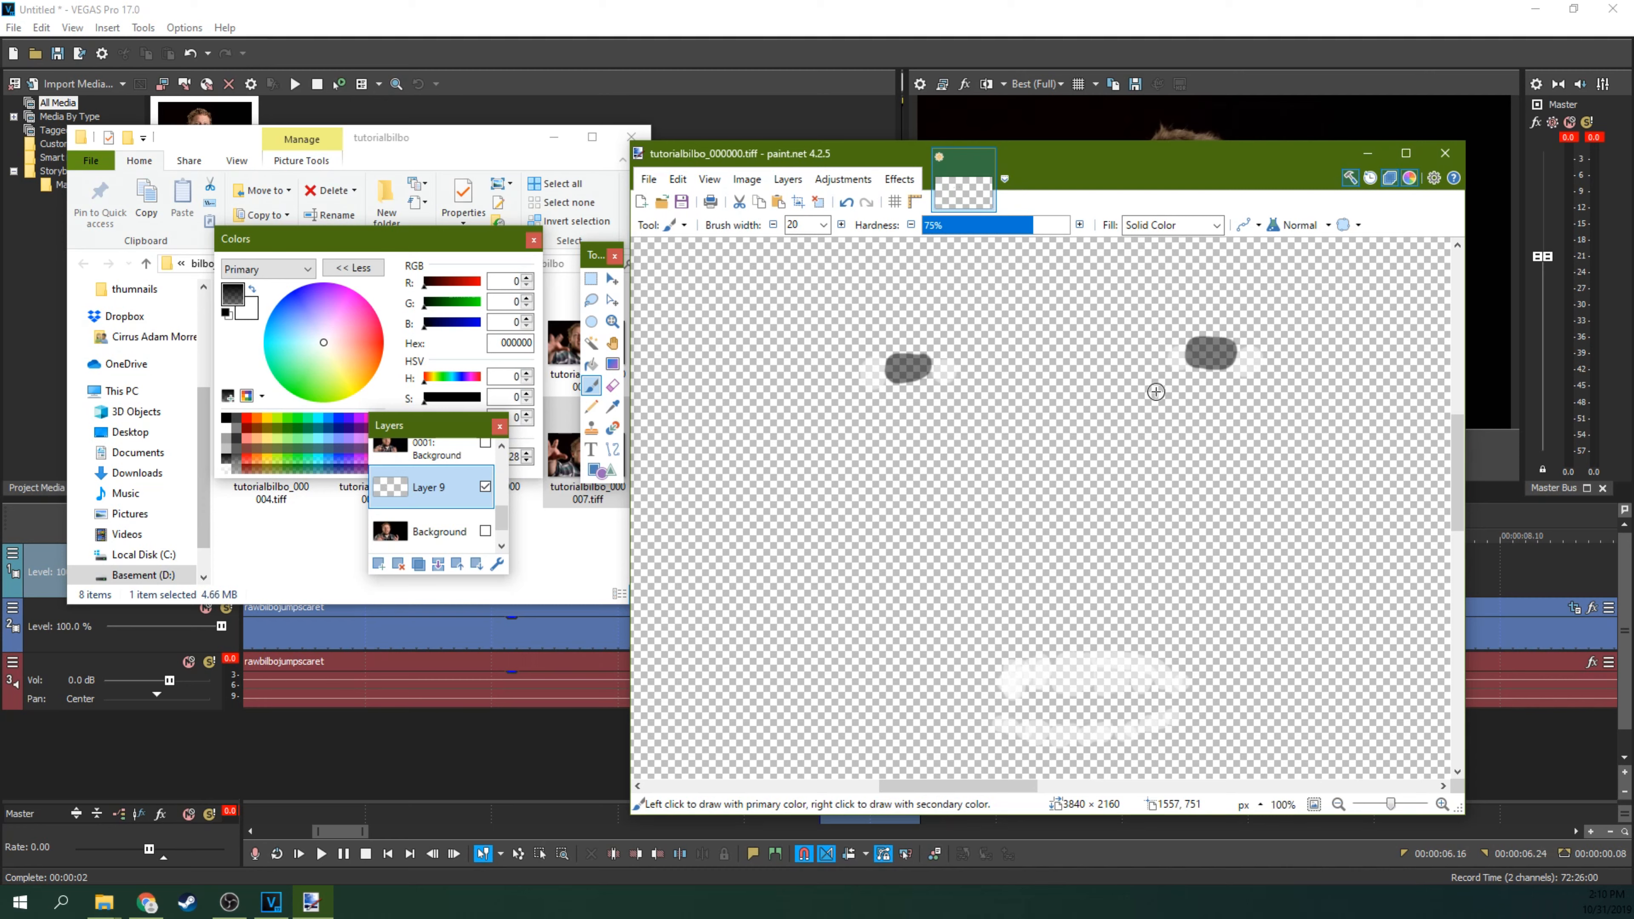
left_click(892, 186)
mouse_move(903, 203)
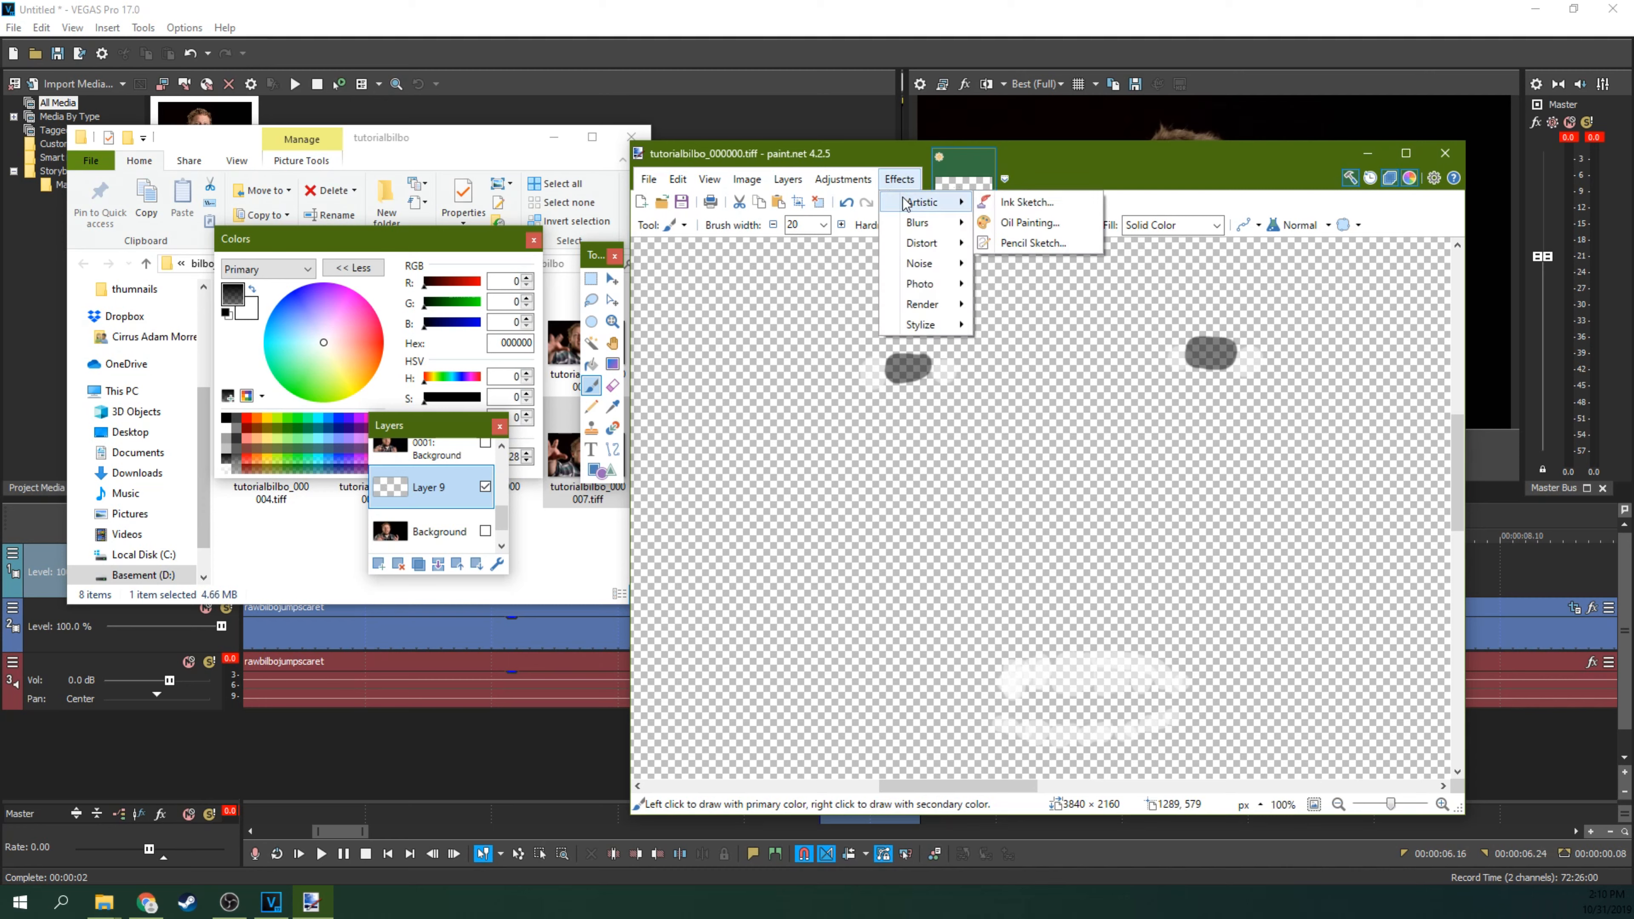
left_click(996, 222)
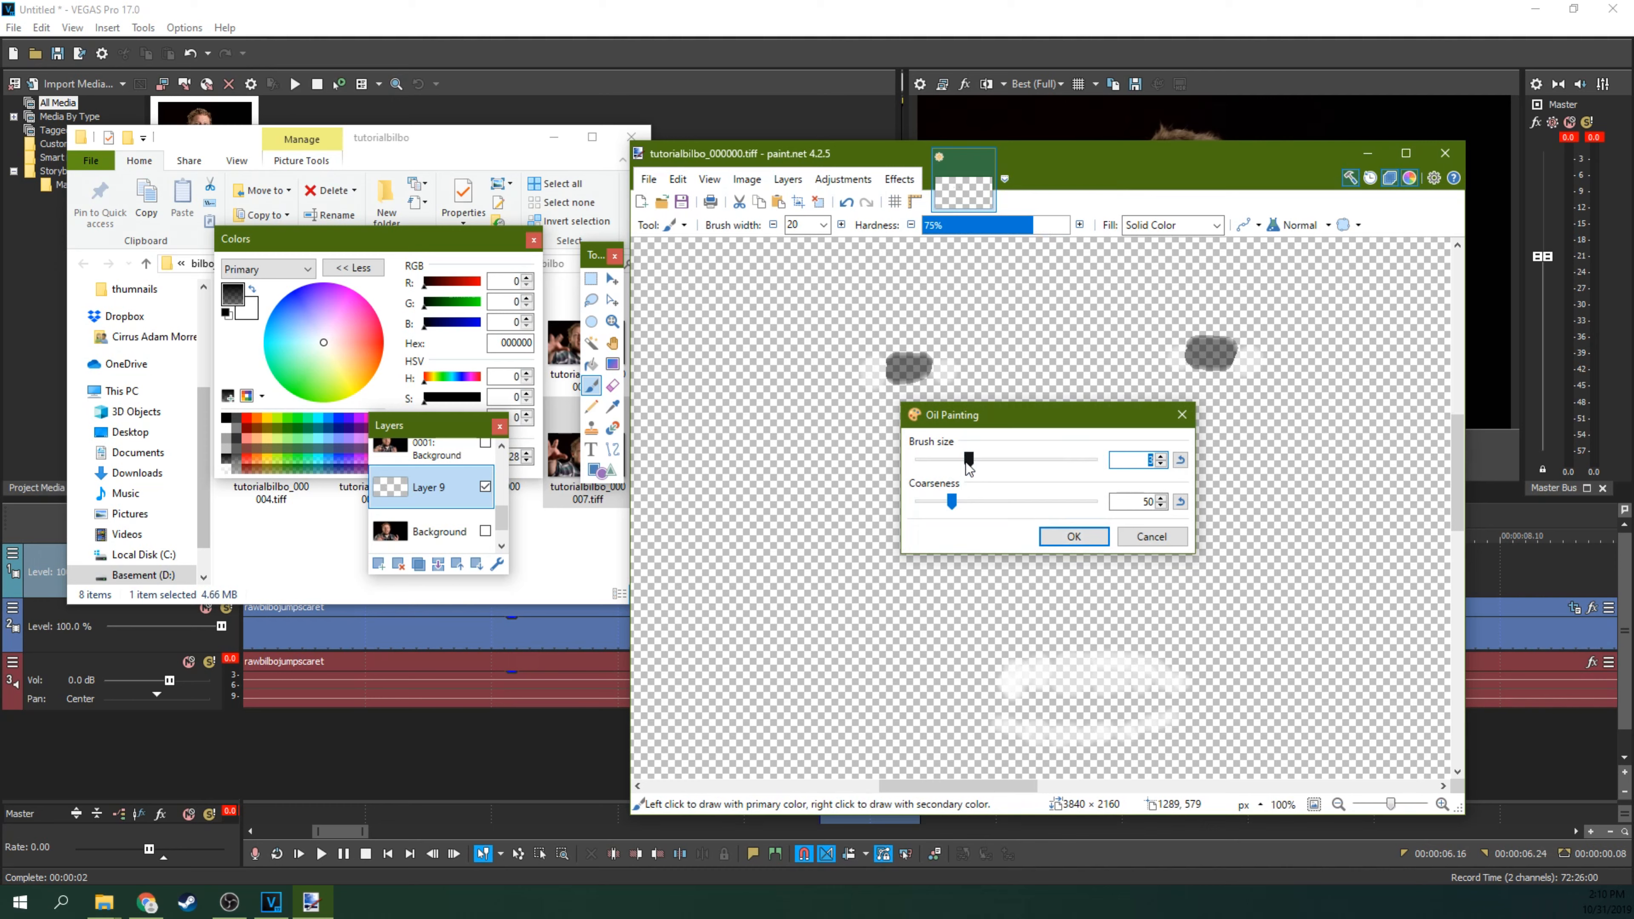
mouse_move(955, 502)
left_mouse_down()
mouse_move(986, 502)
mouse_move(994, 460)
mouse_move(1031, 475)
left_mouse_up()
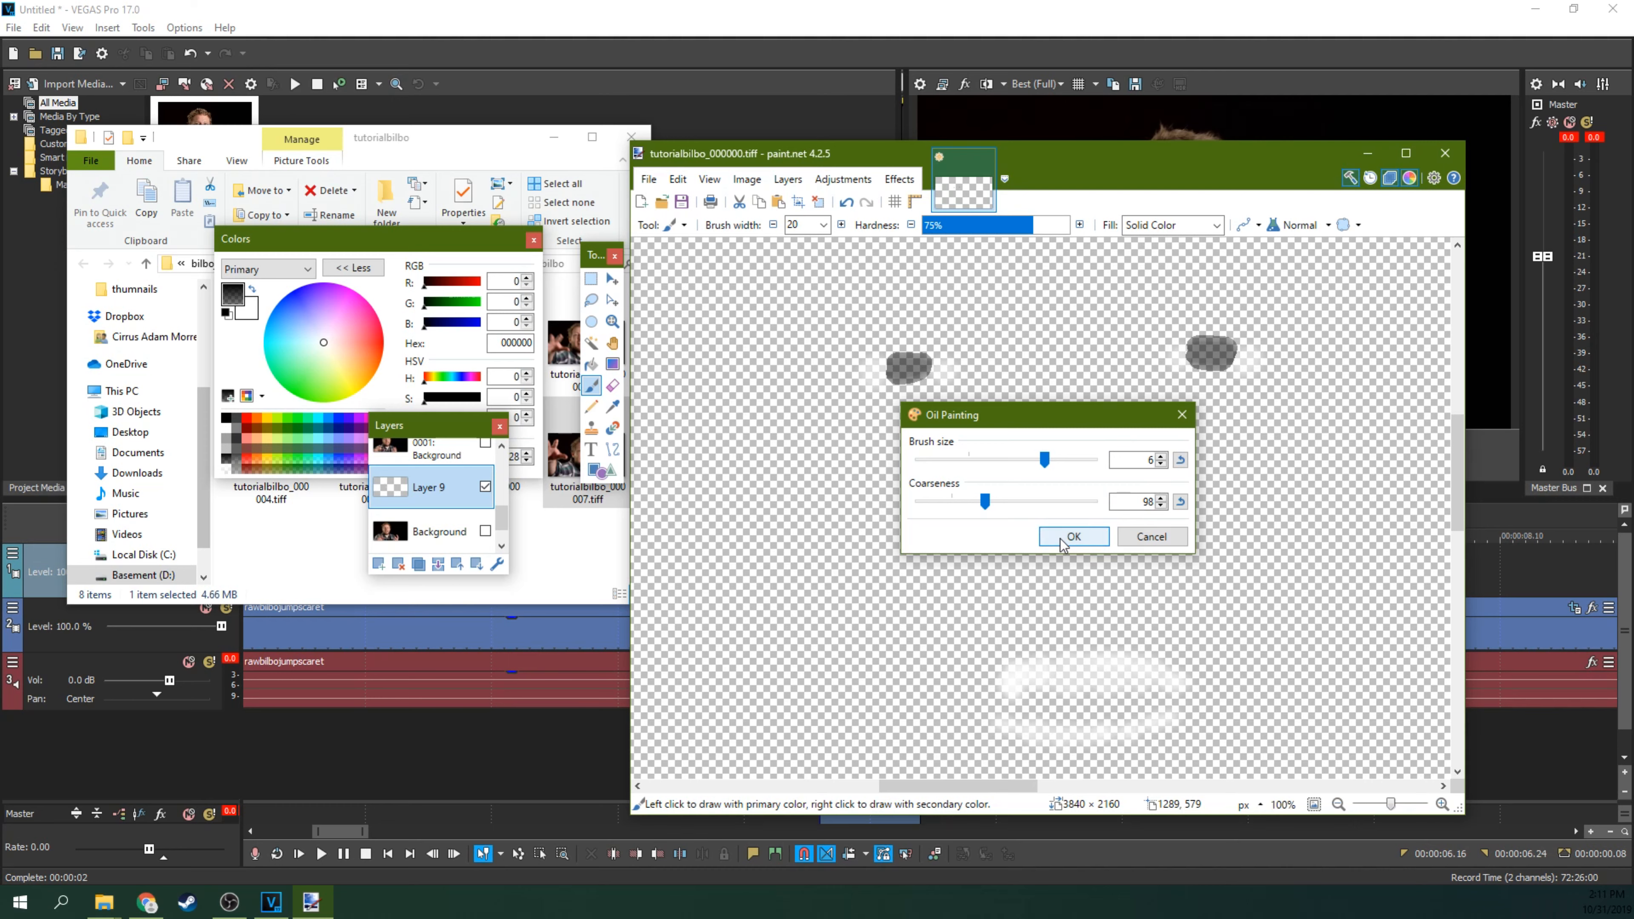
left_click(1098, 536)
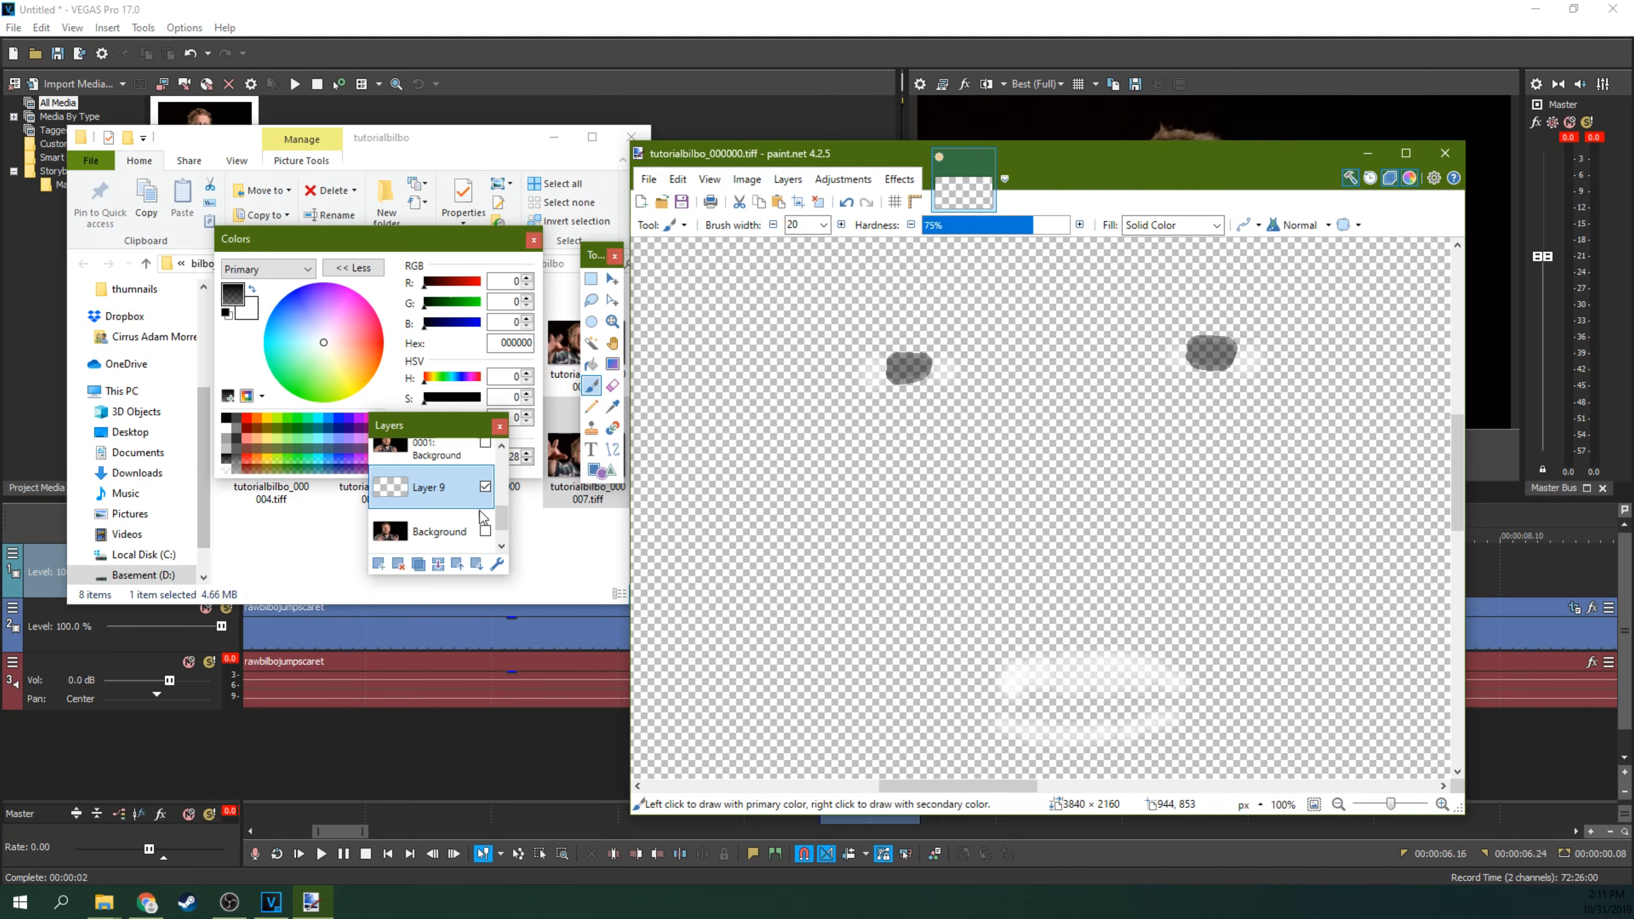
left_click(486, 531)
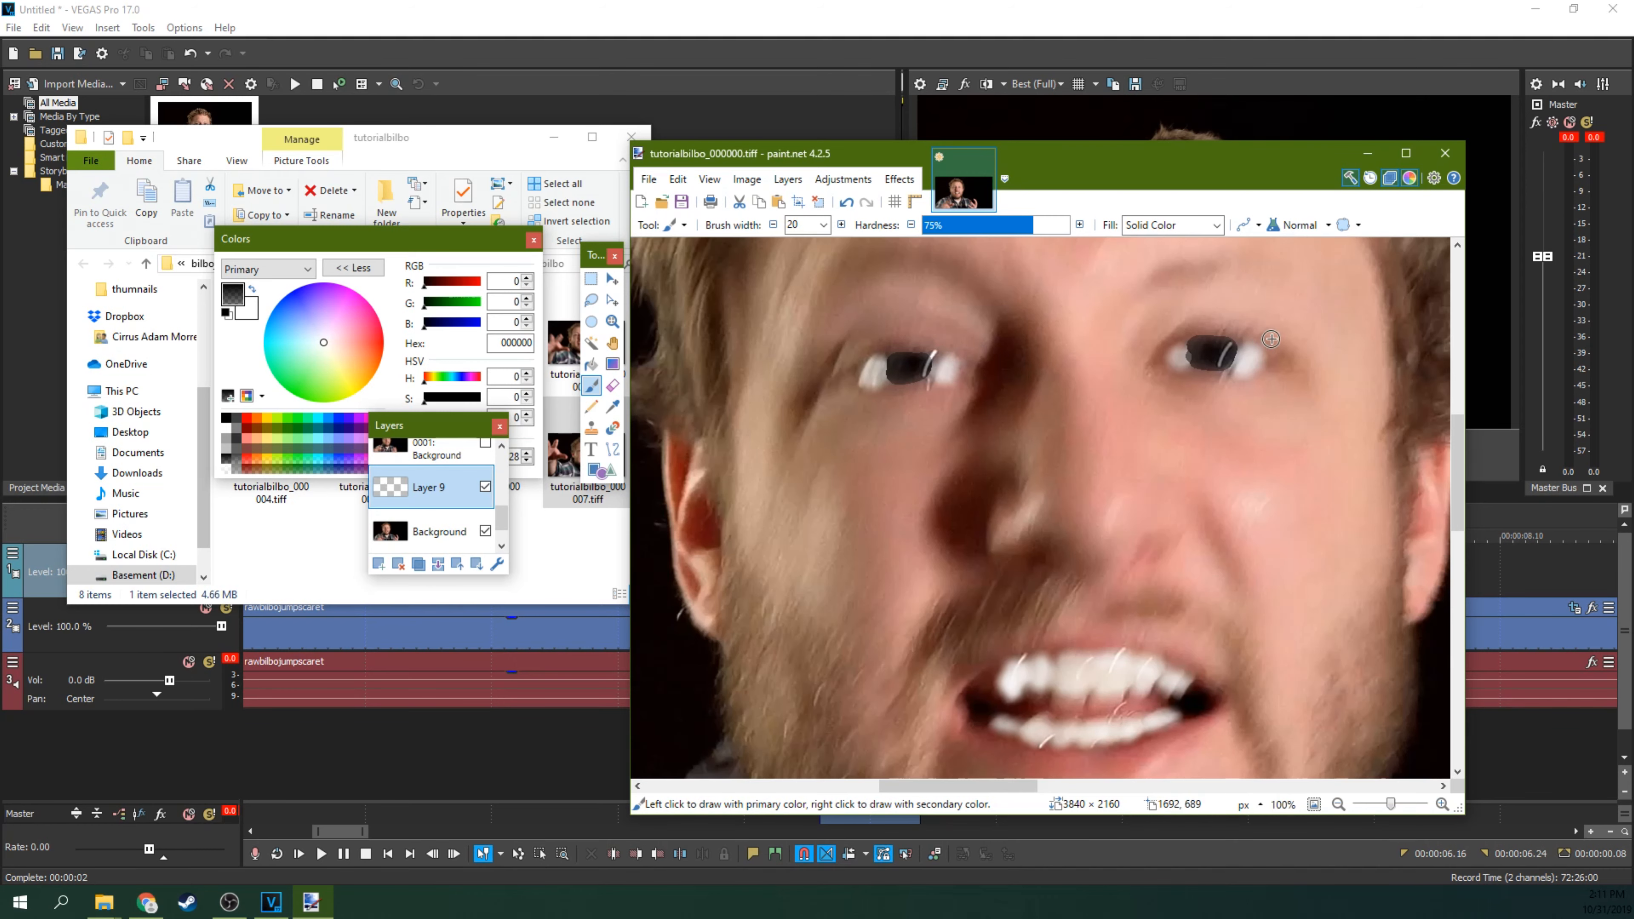
Step: Compare the face with and without the painted eyes and teeth by toggling the visibility of Layer 9
scroll(1108, 582, "down", 2)
scroll(1107, 583, "up", 3)
scroll(1107, 583, "down", 2)
scroll(1108, 583, "up", 1)
left_click(485, 531)
left_click(485, 531)
left_click(486, 487)
left_click(486, 487)
left_click(486, 487)
left_click(487, 487)
left_click(486, 487)
left_click(486, 487)
left_click(486, 487)
left_click(487, 487)
left_click(487, 487)
left_click_drag(499, 521, 506, 513)
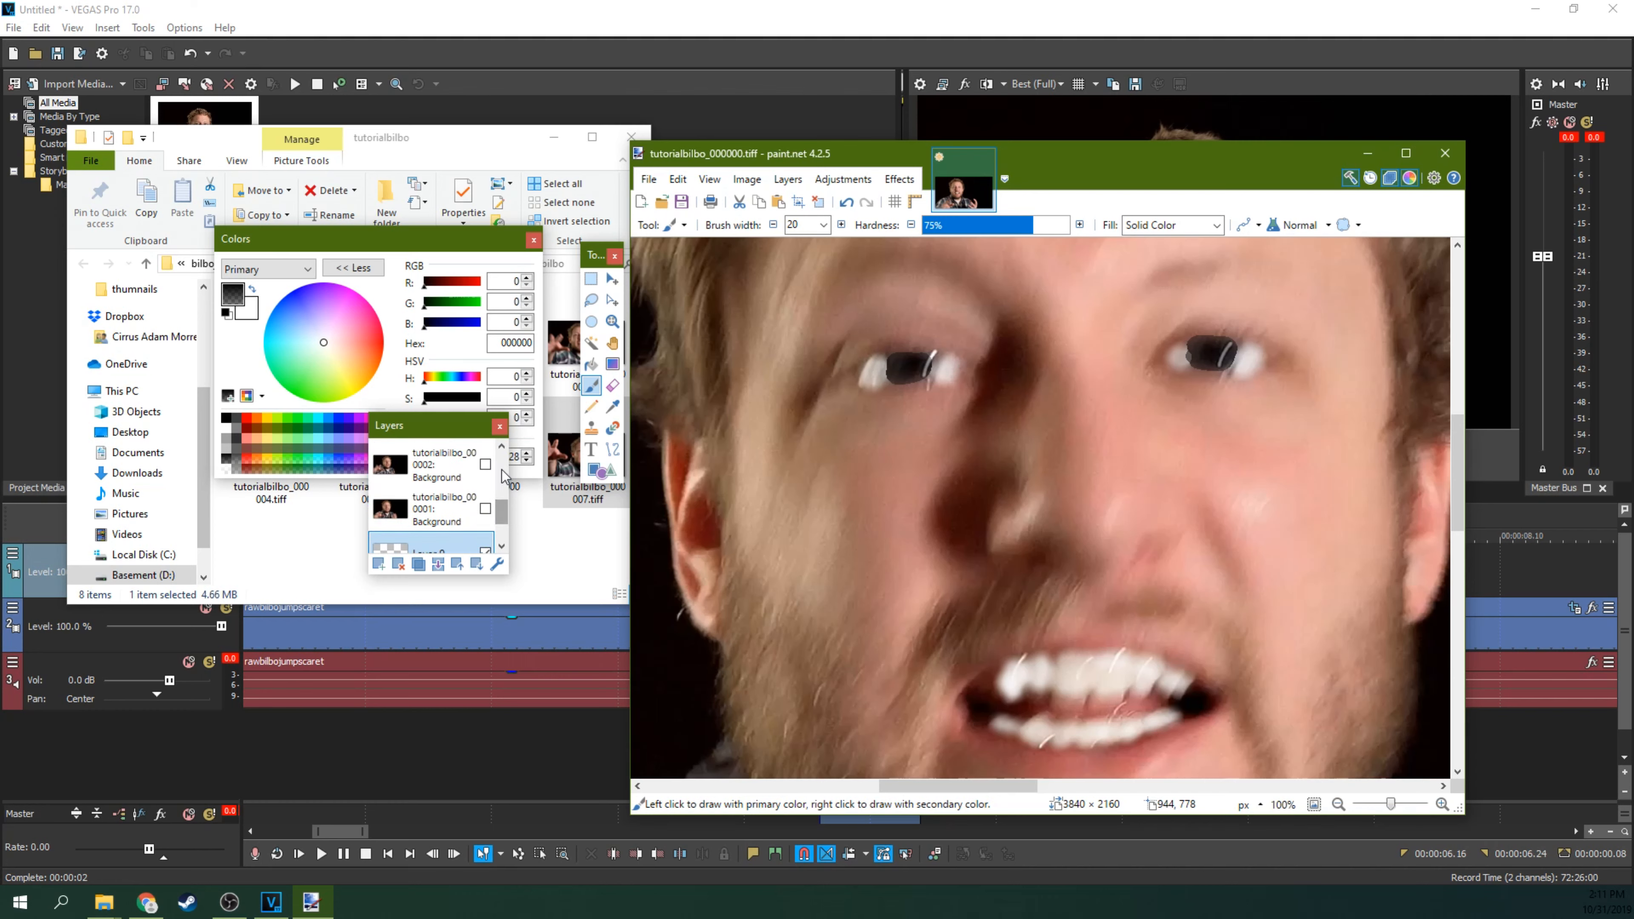
scroll(503, 518, "down", 3)
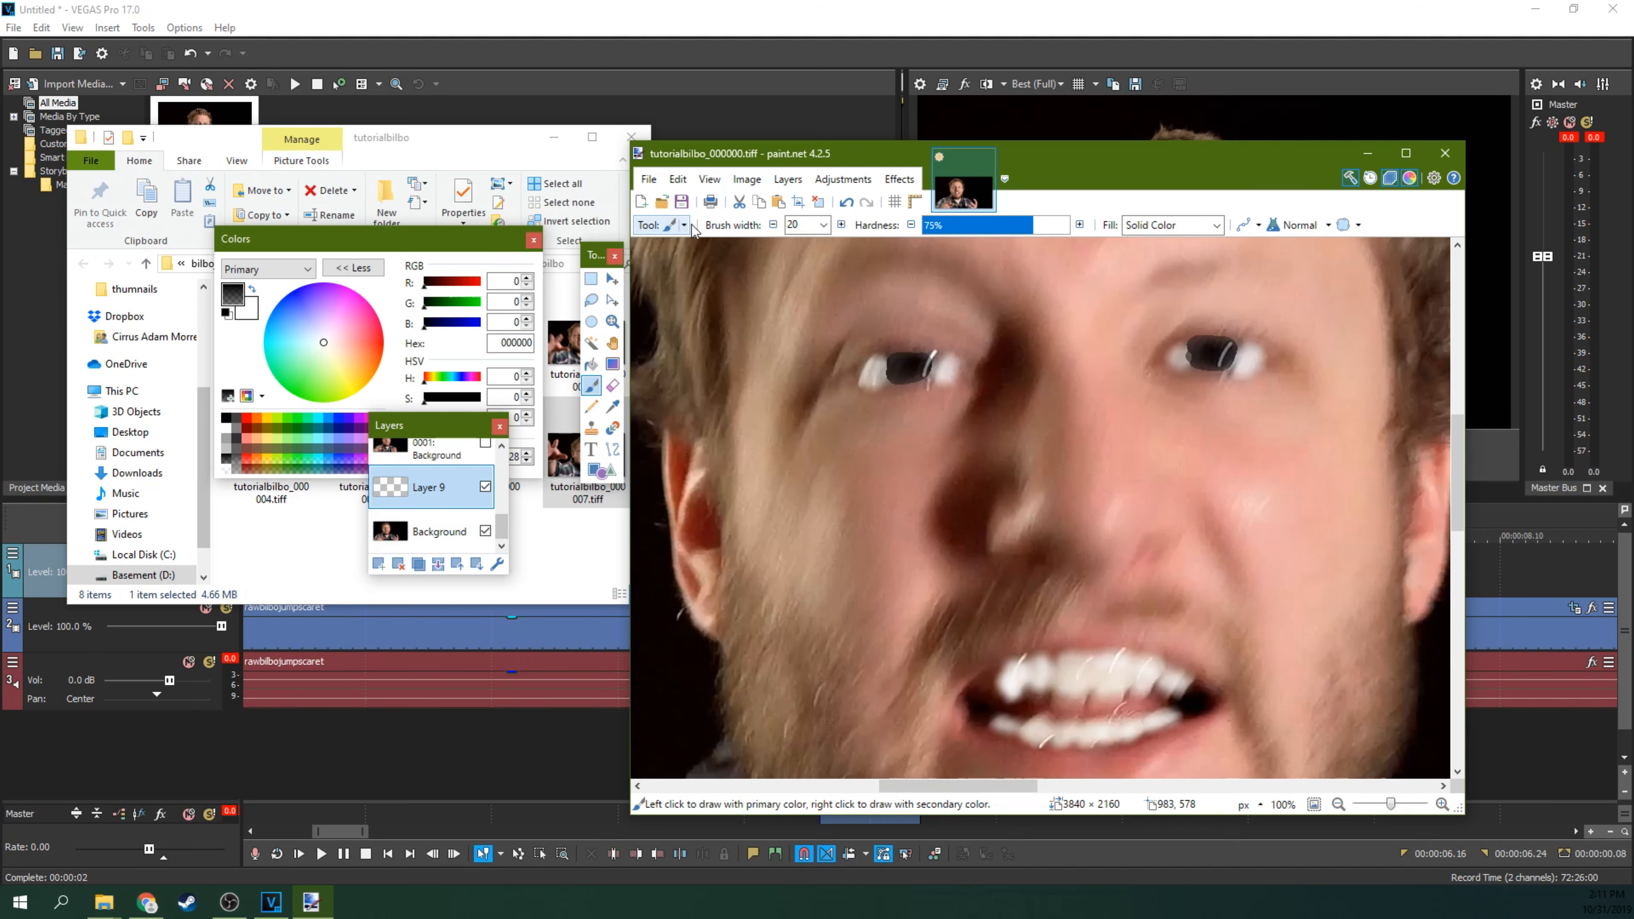
Step: Save the layered image as tutorialbilbo_000000.pdn in paint.net format in the tutorialbilbo folder
left_click(648, 179)
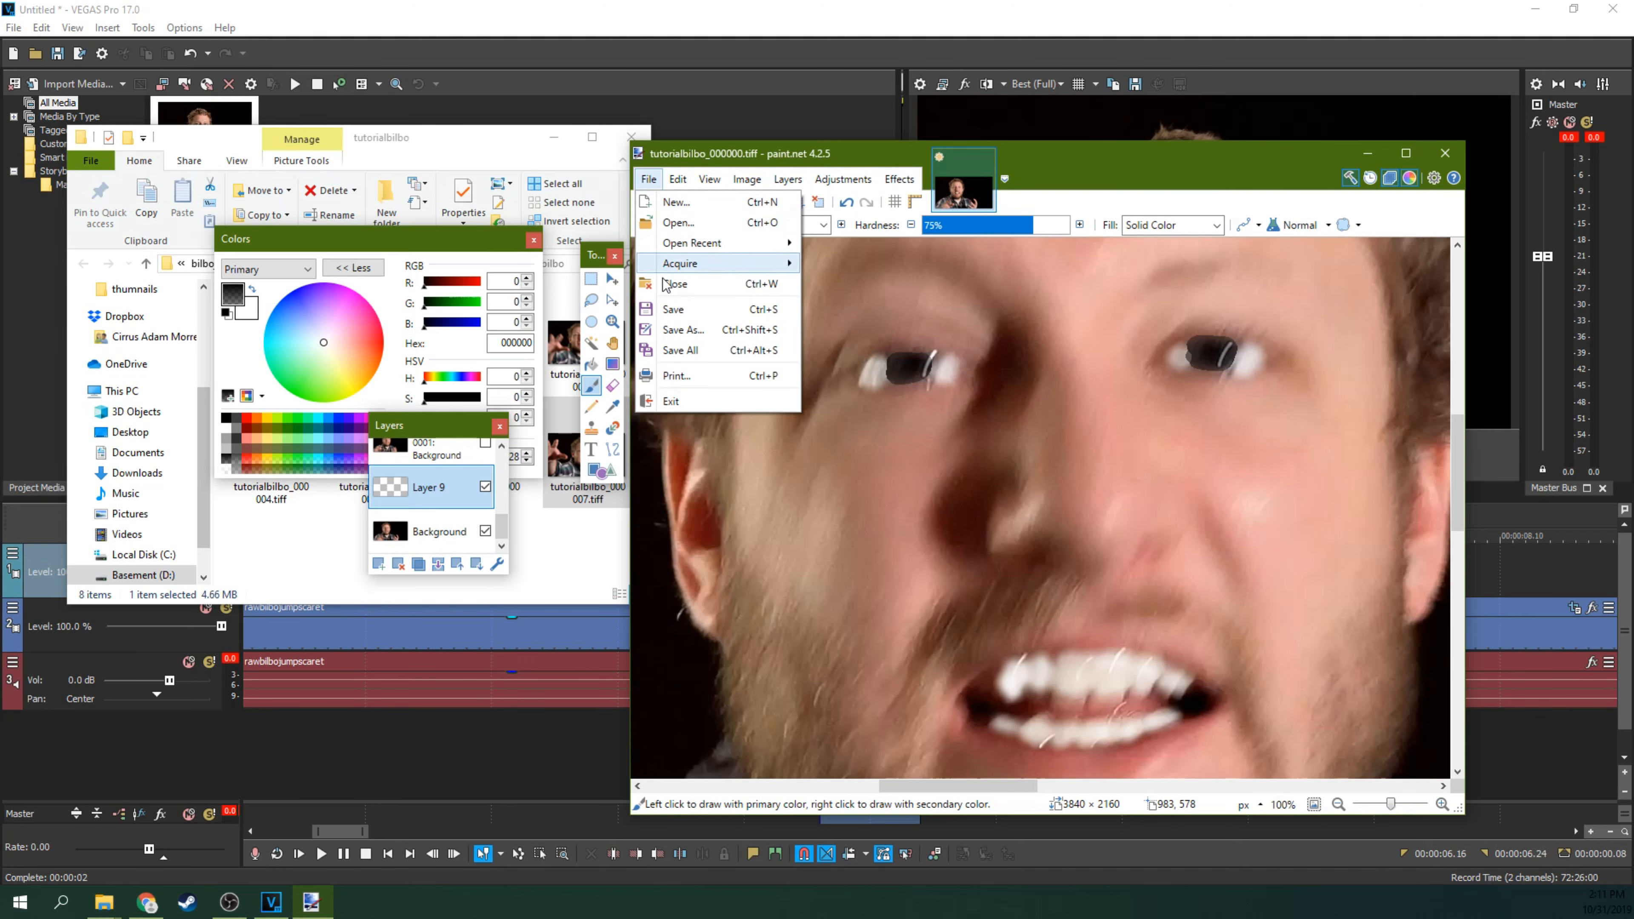
left_click(684, 329)
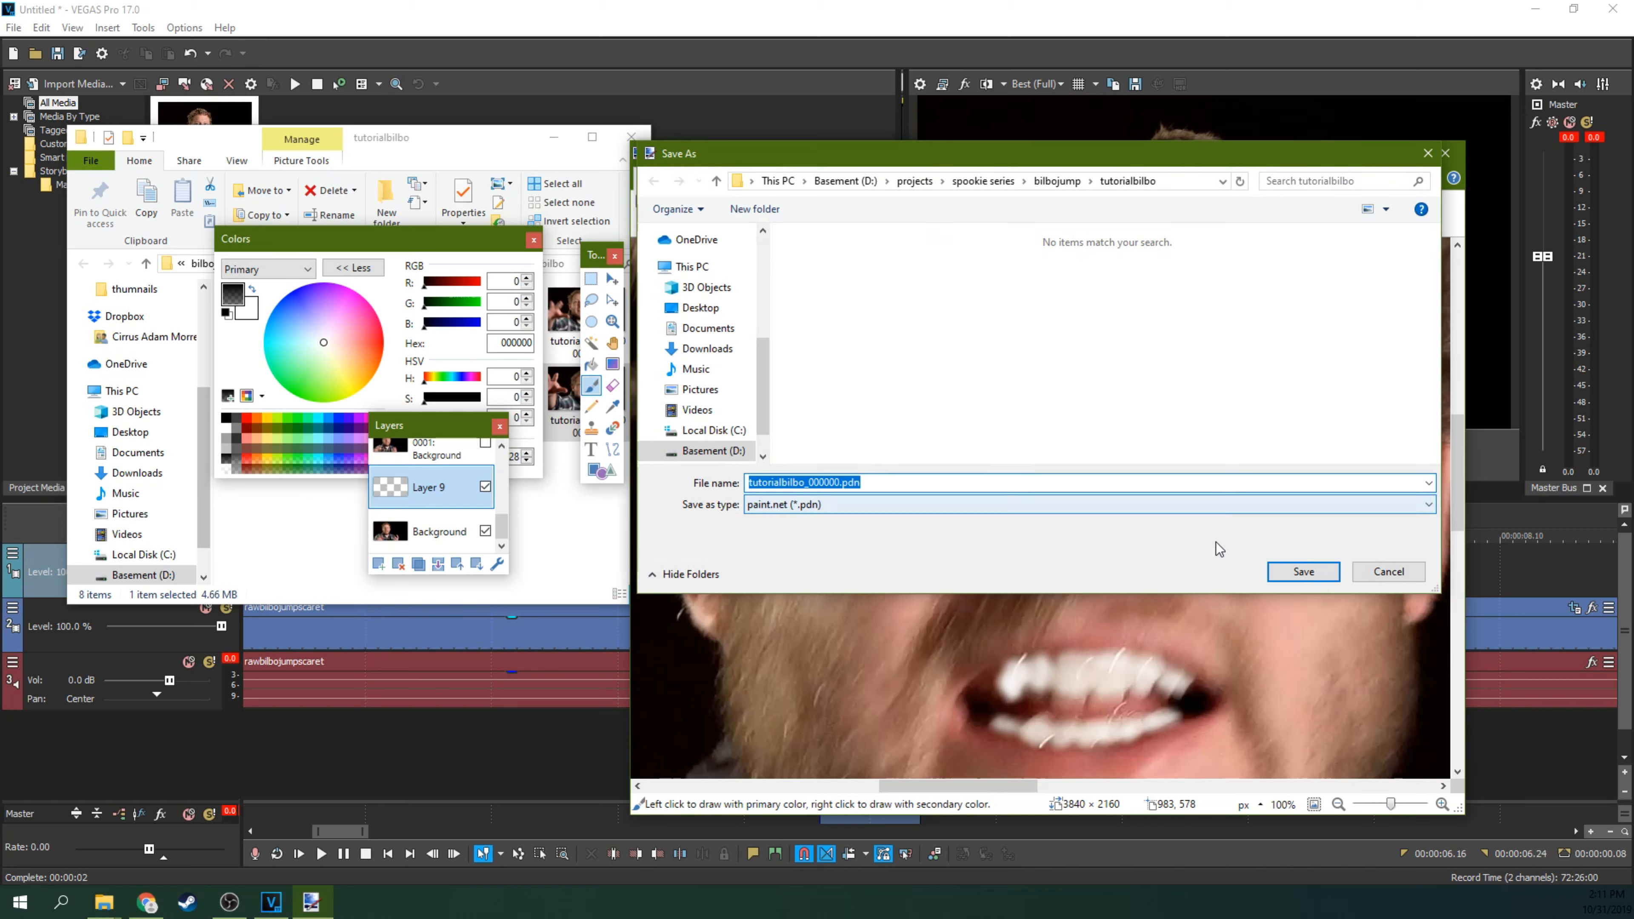
left_click(1287, 571)
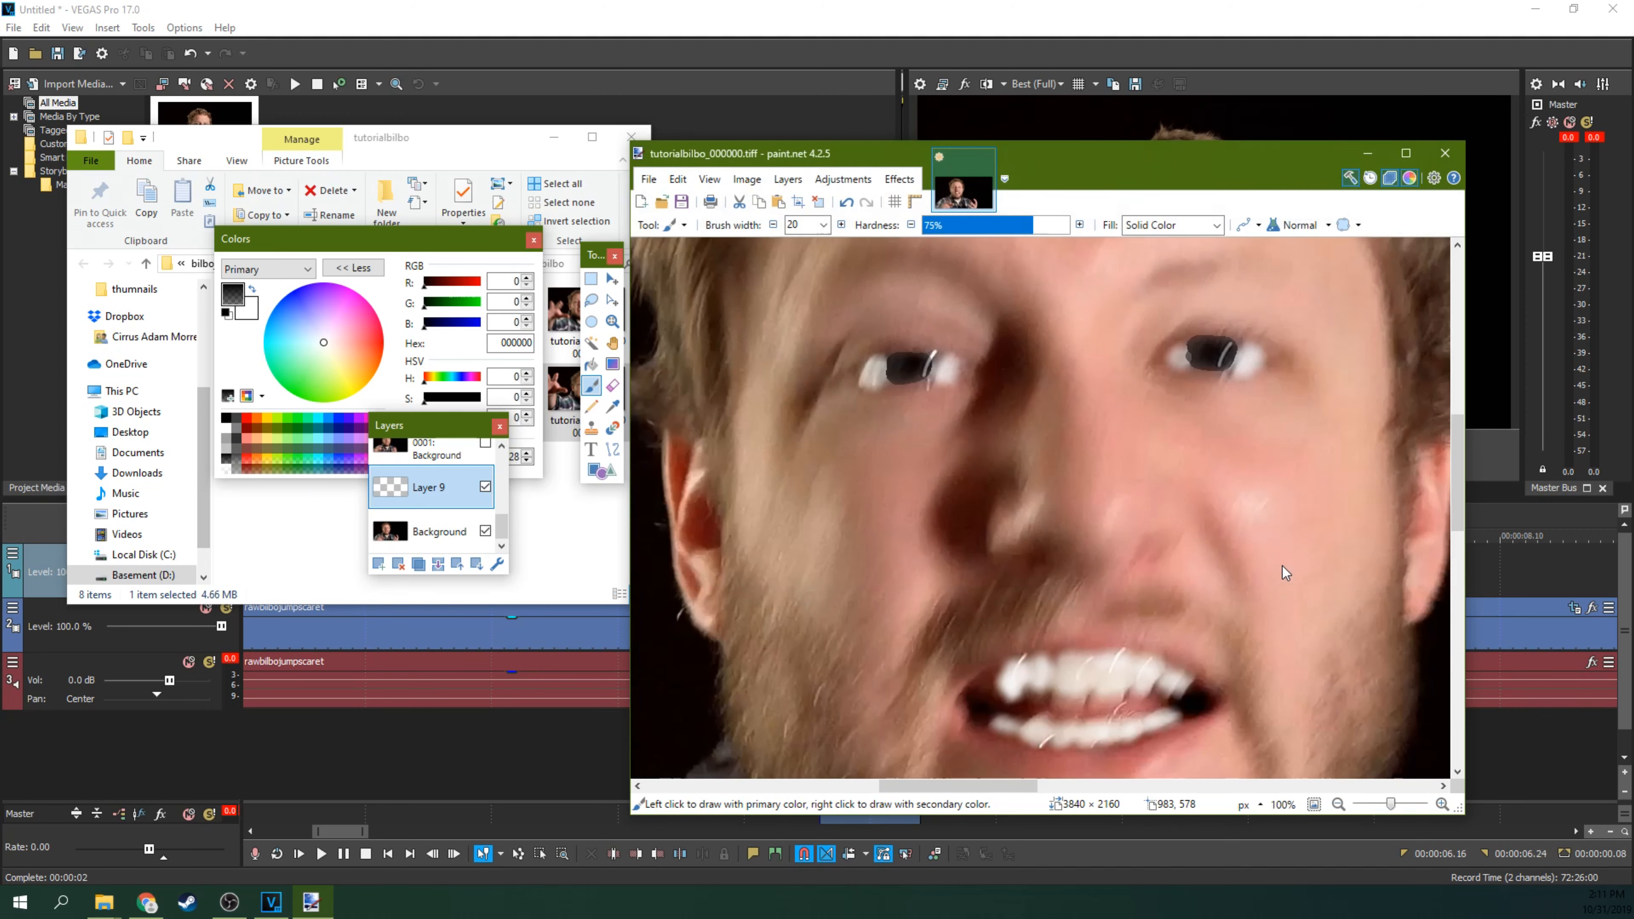
Step: Start saving a copy as TIFF and create and open a subfolder named tutorialbilbo for it
left_click(648, 179)
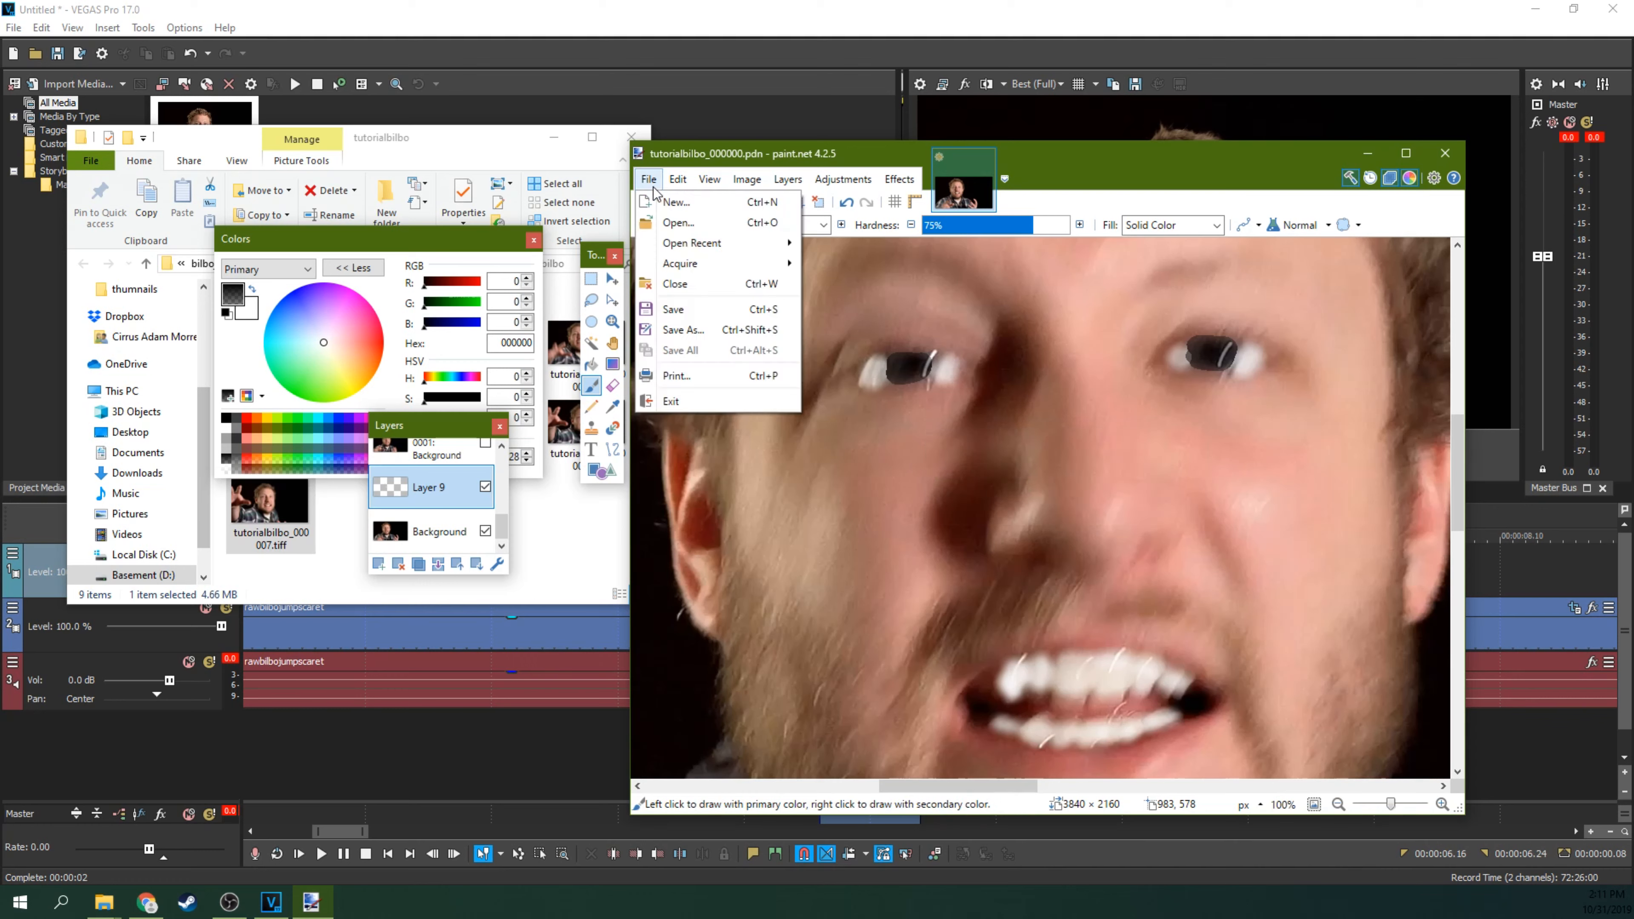
left_click(678, 329)
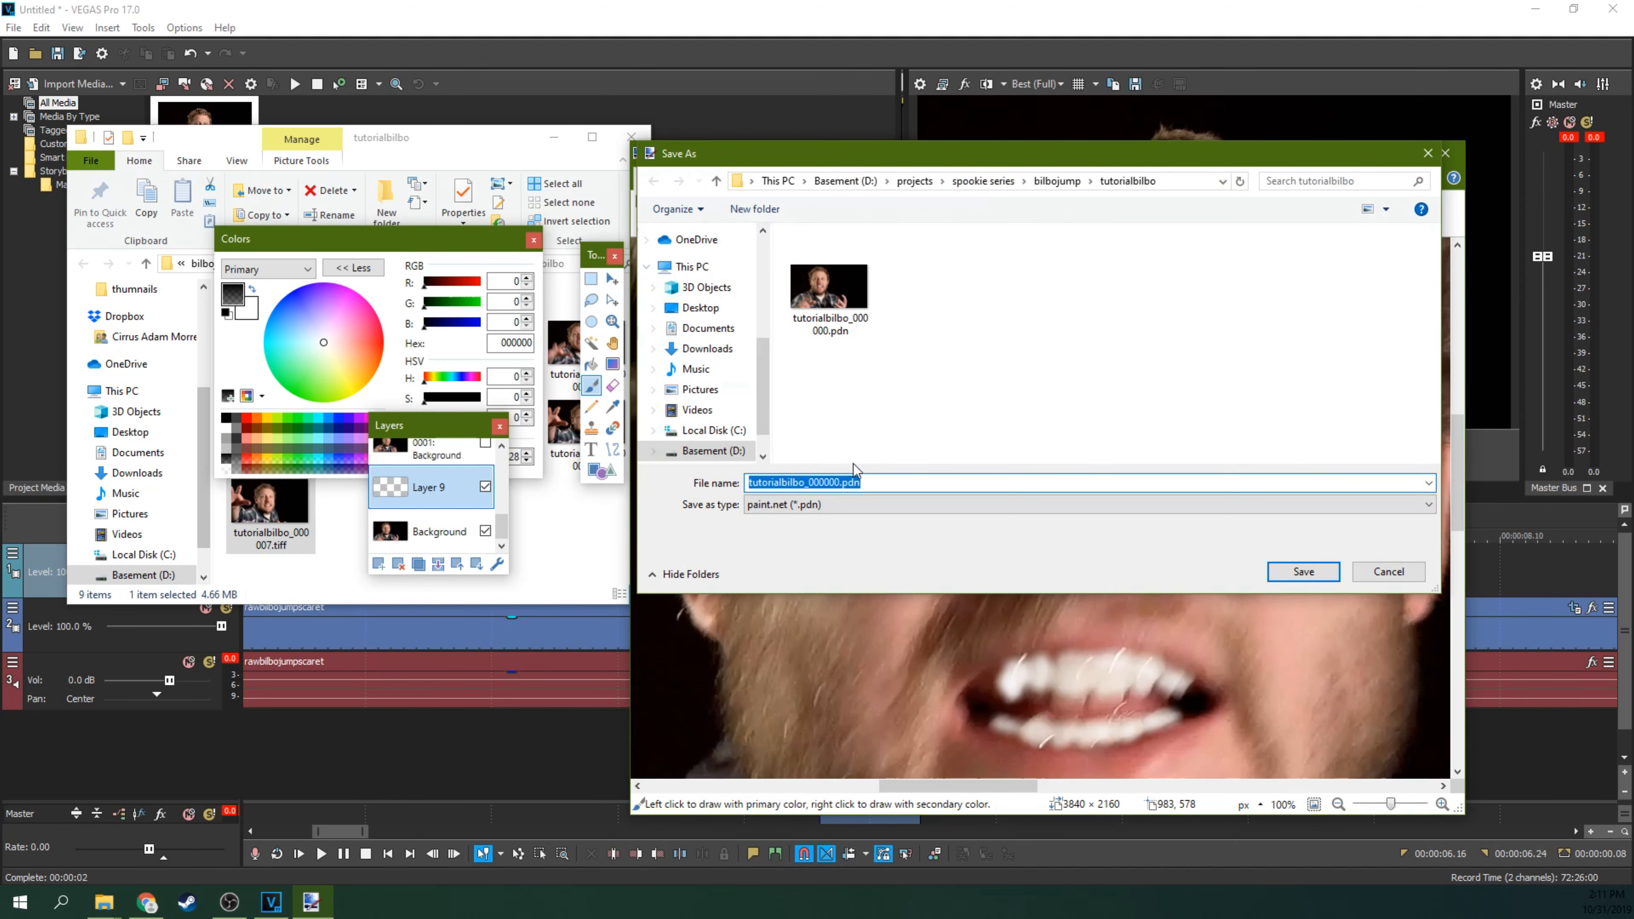
left_click(833, 505)
left_click(799, 572)
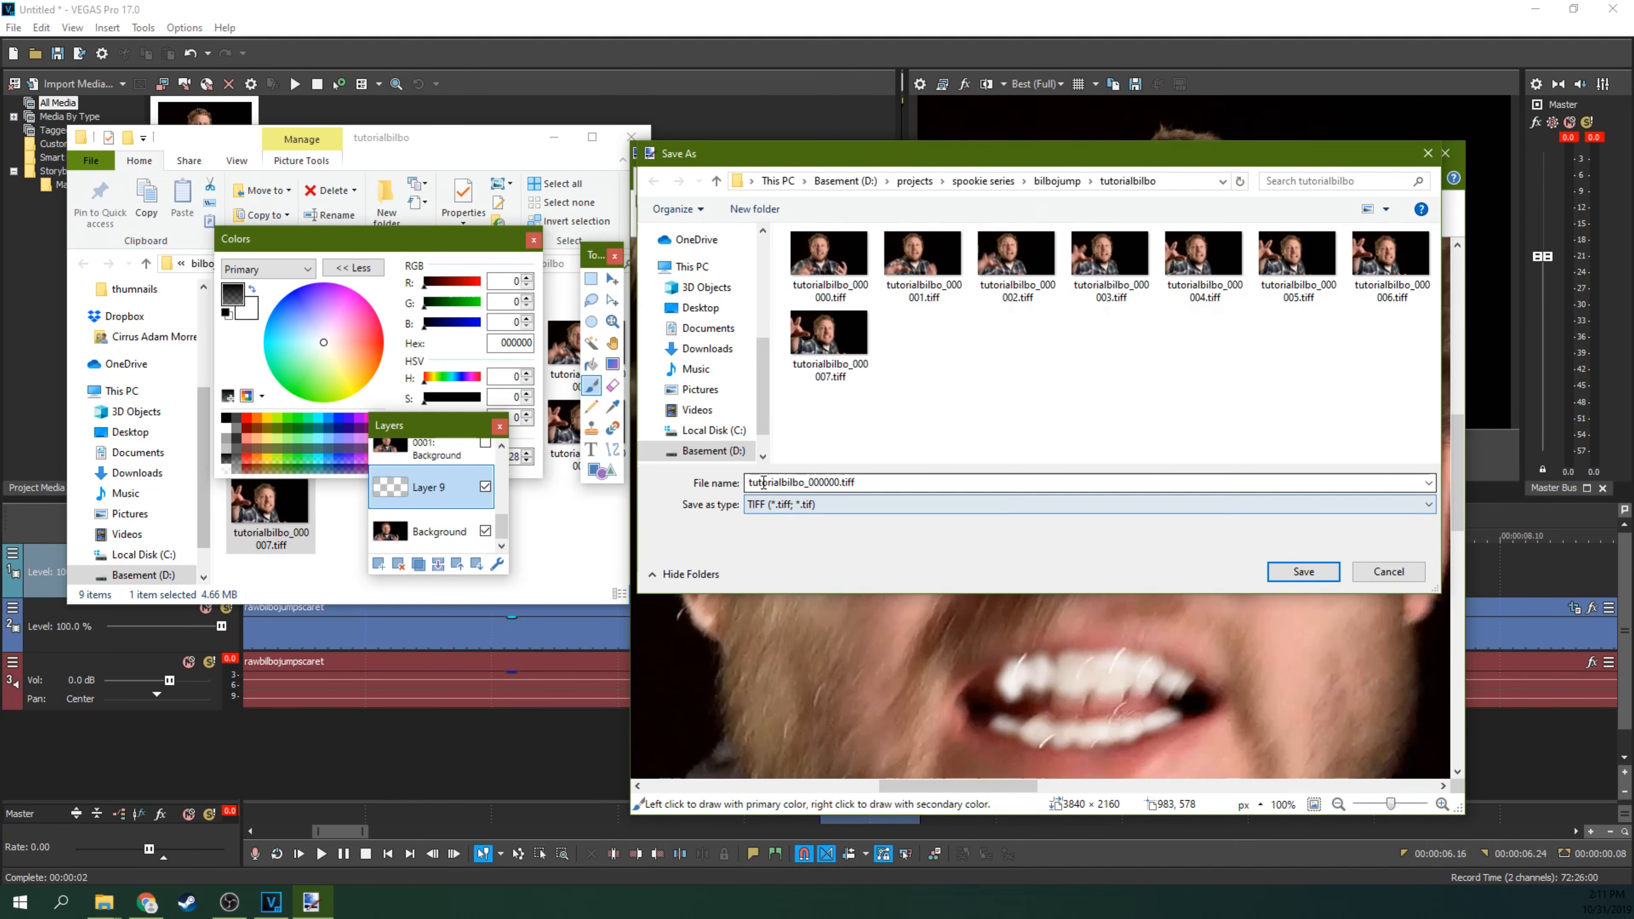
left_click(759, 208)
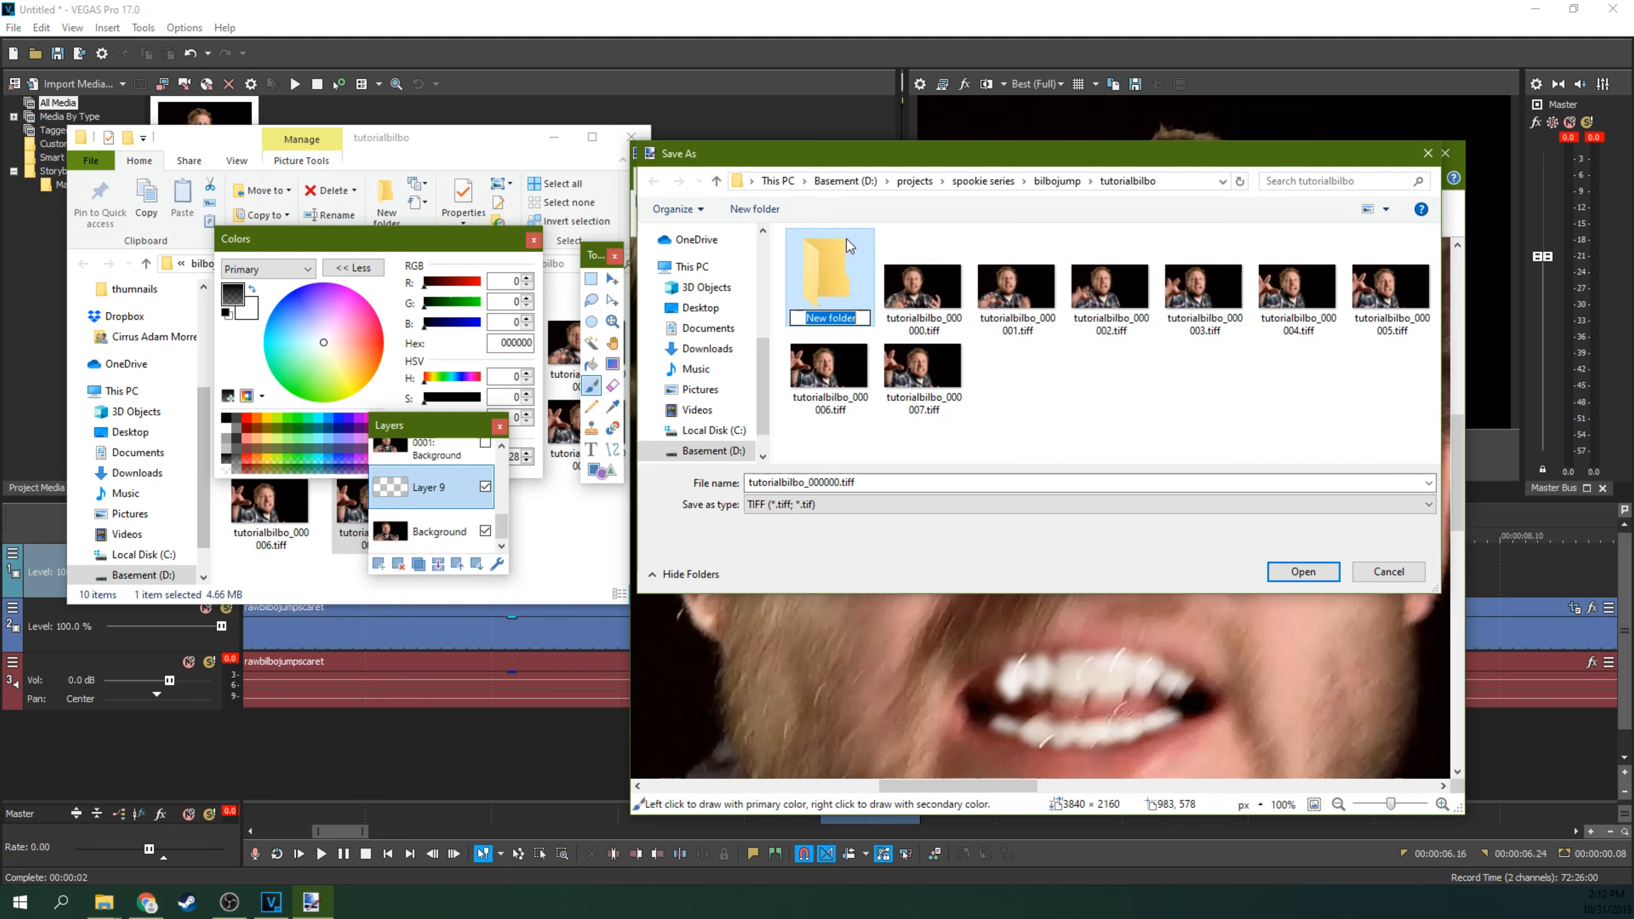
type("tutro")
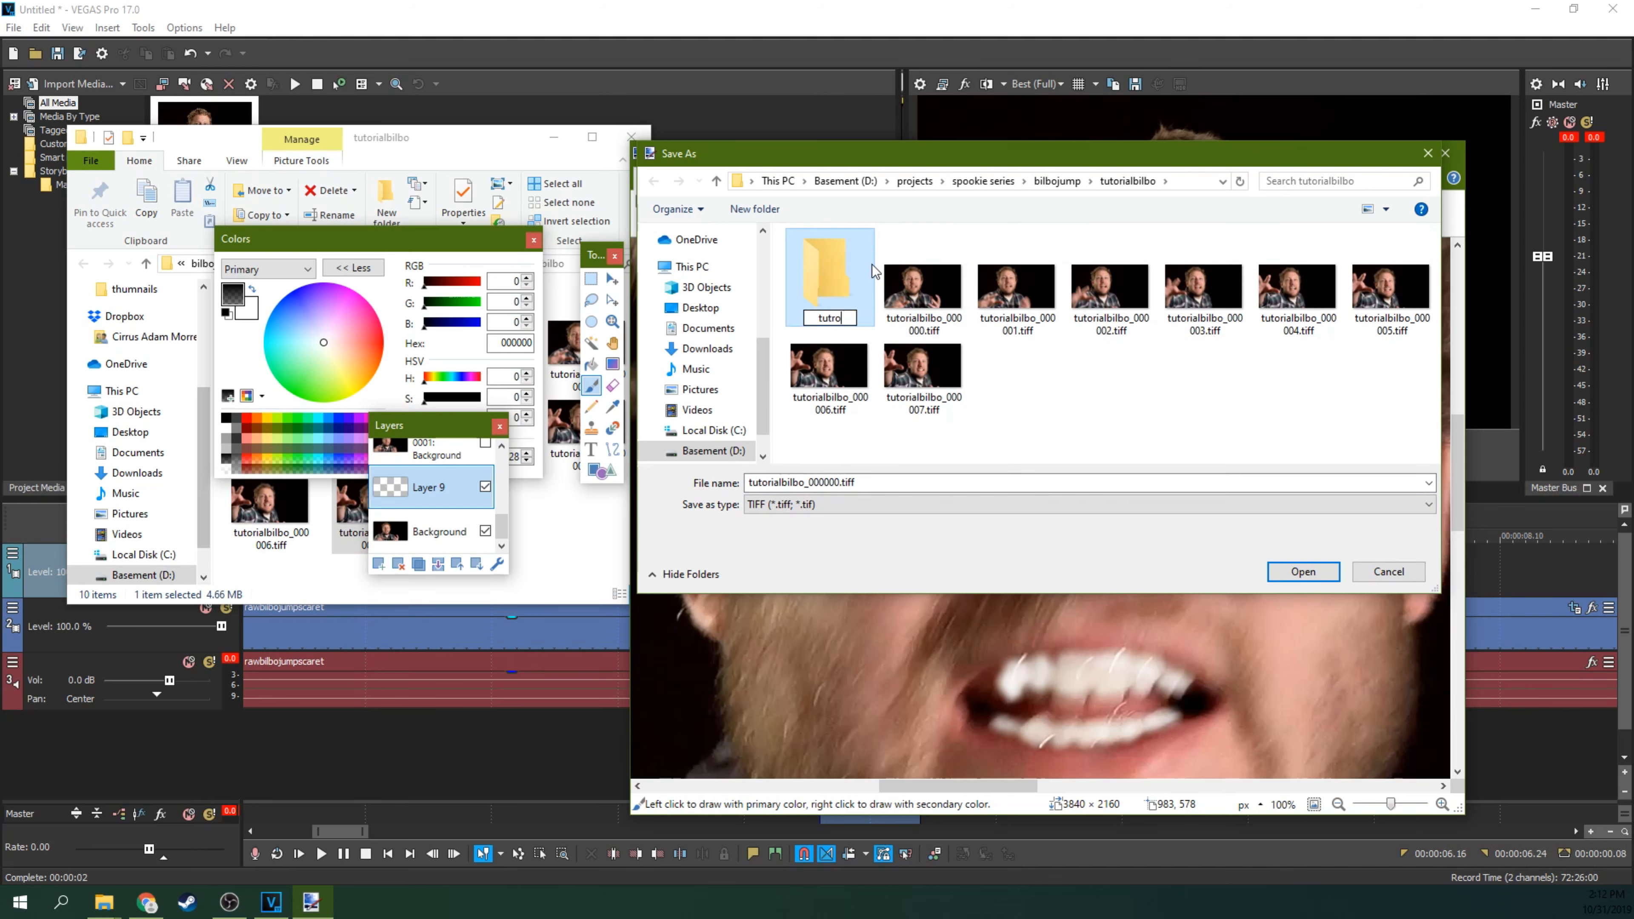
key("BackSpace")
key("BackSpace")
type("orialbilbo")
key("Return")
double_click(833, 270)
Step: Save the flattened frame as 1tutorialbilbo_000000.tiff with 32-bit depth
left_click(886, 480)
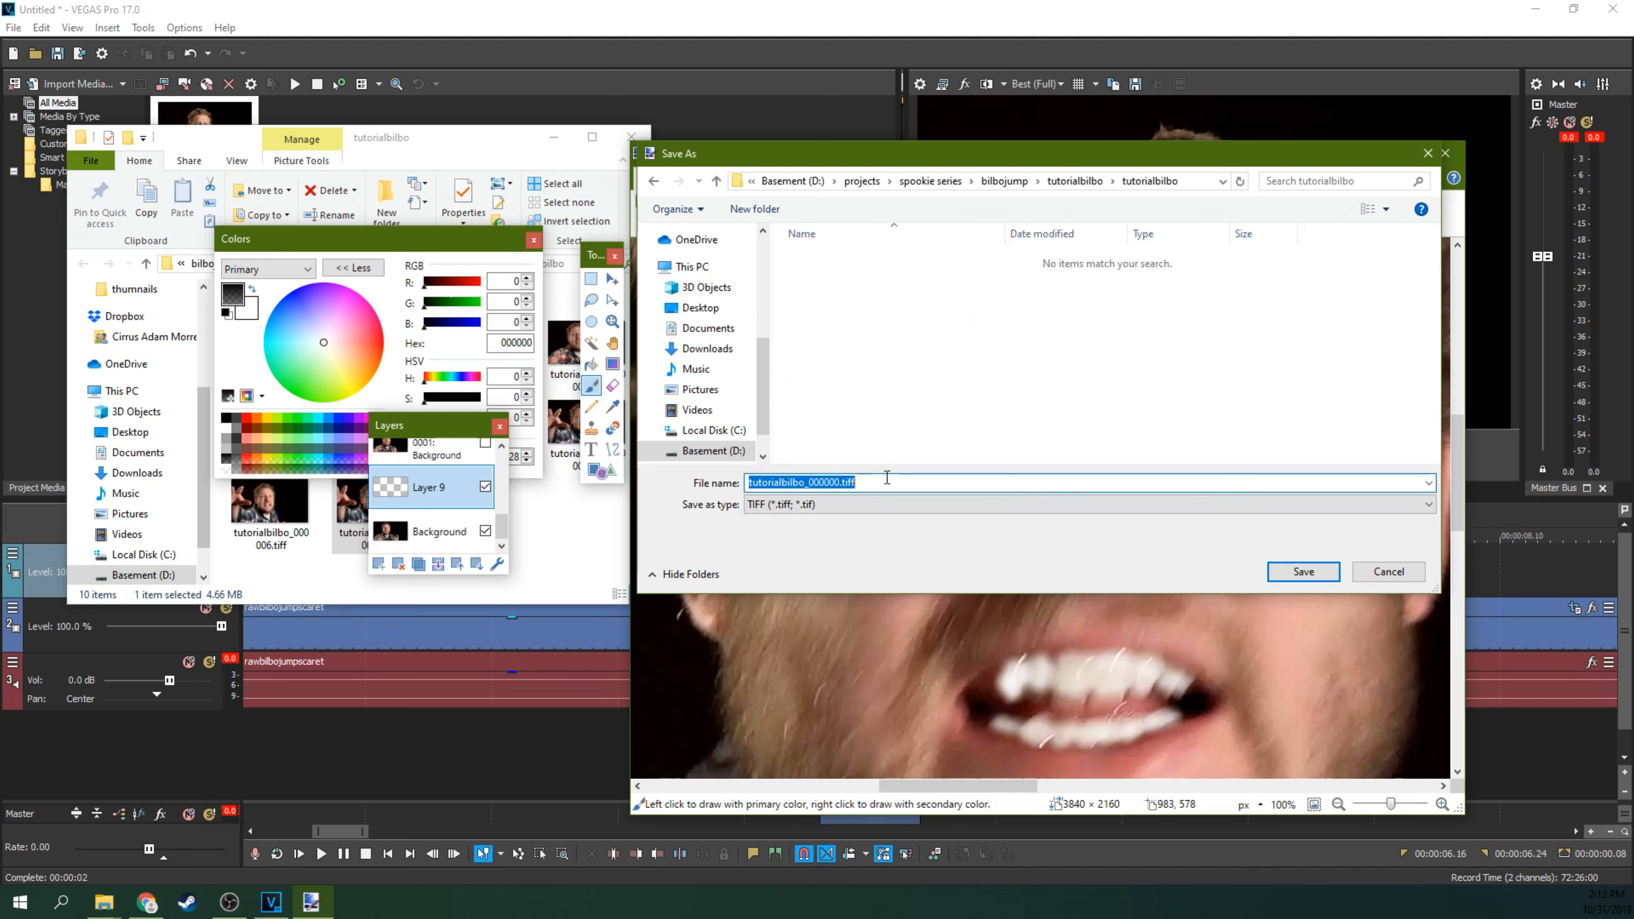
left_click(852, 484)
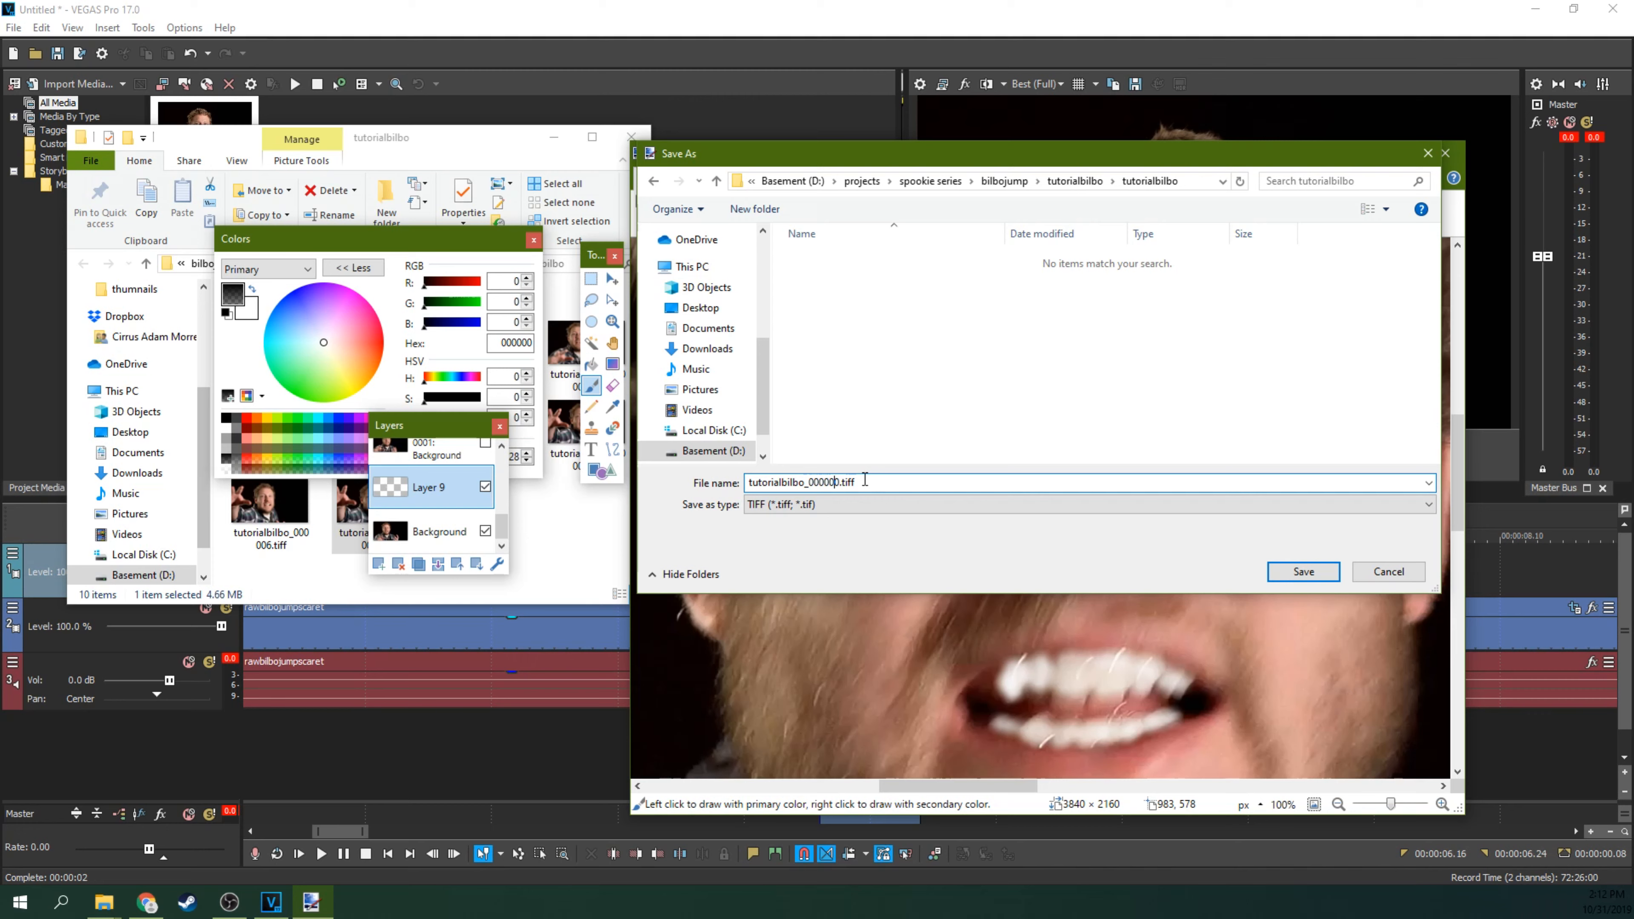
key("Home")
type("1")
left_click(1323, 579)
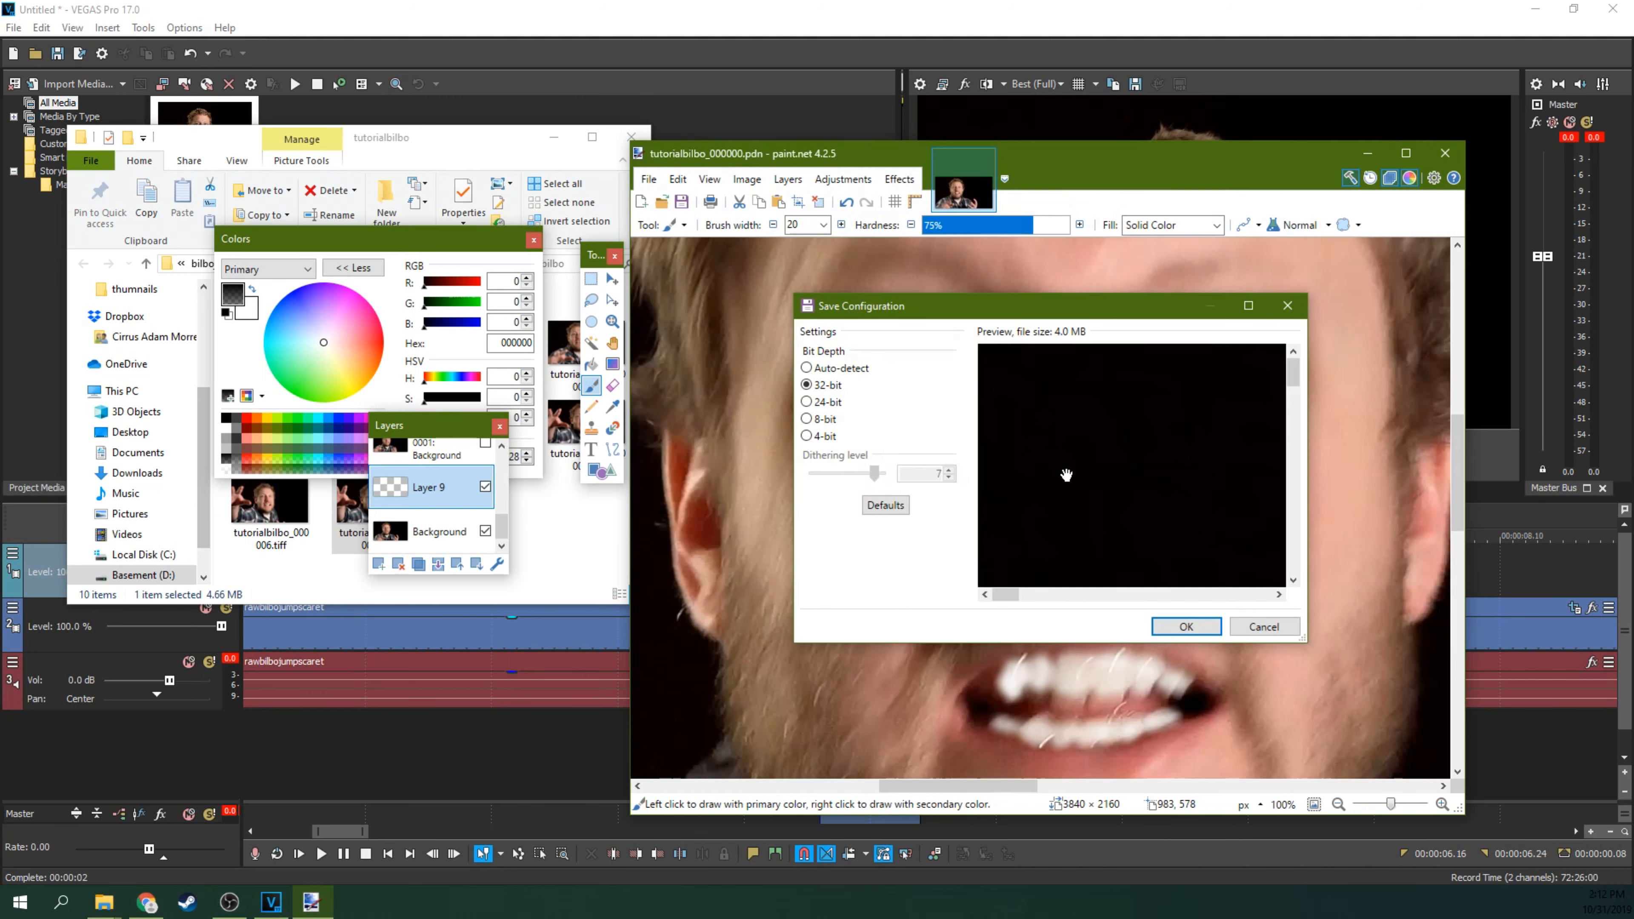
left_click(1185, 626)
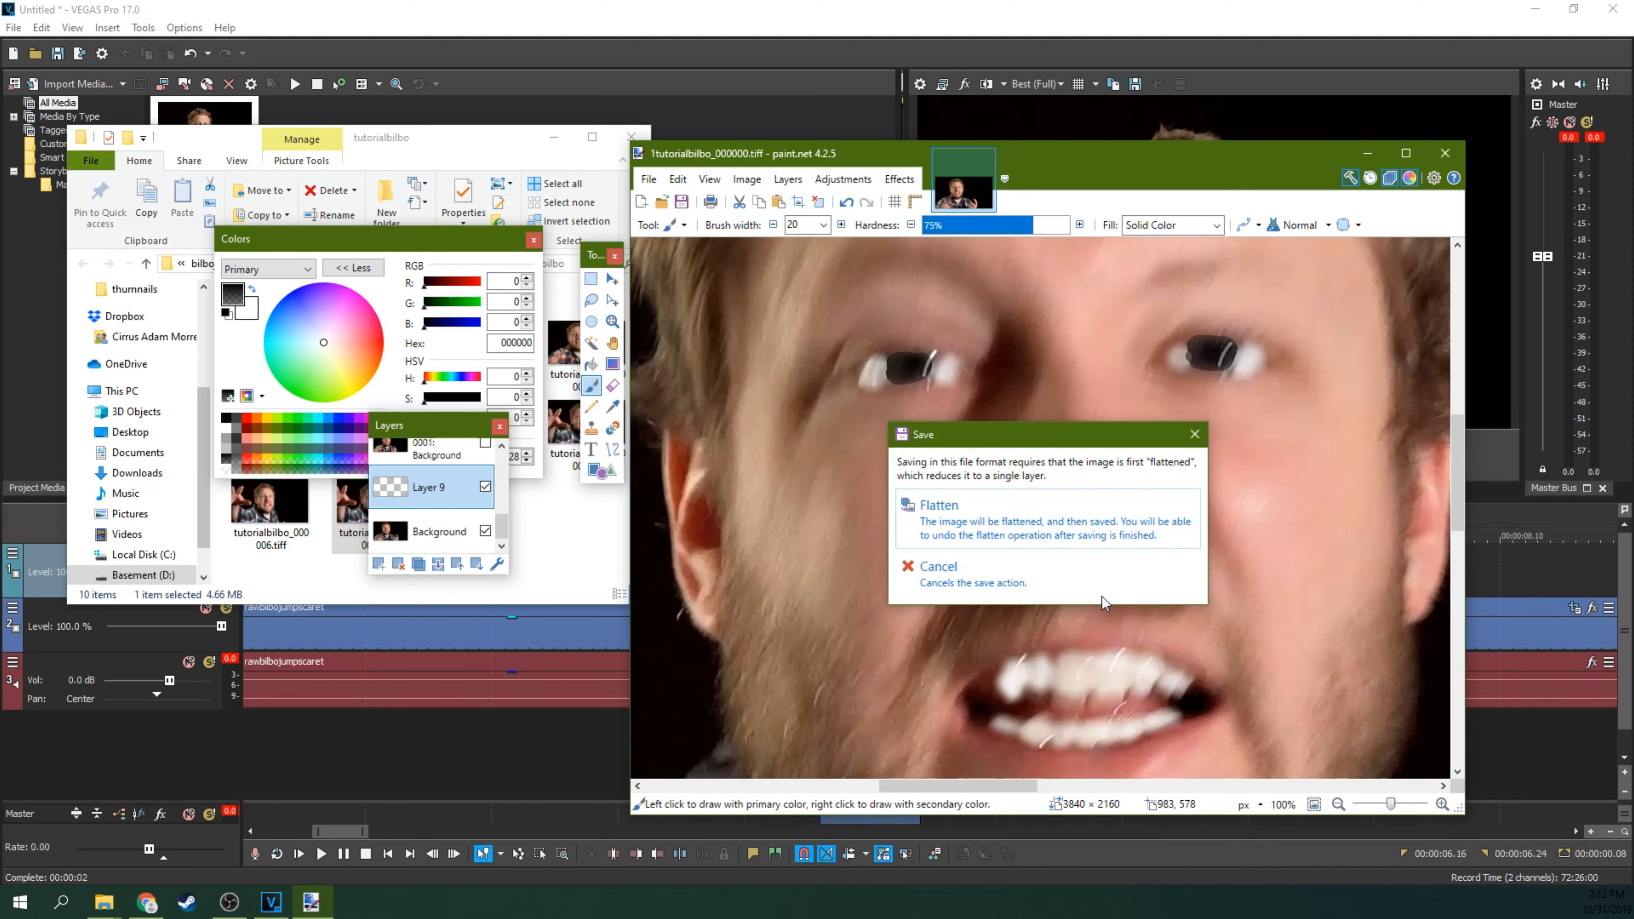
left_click(1007, 508)
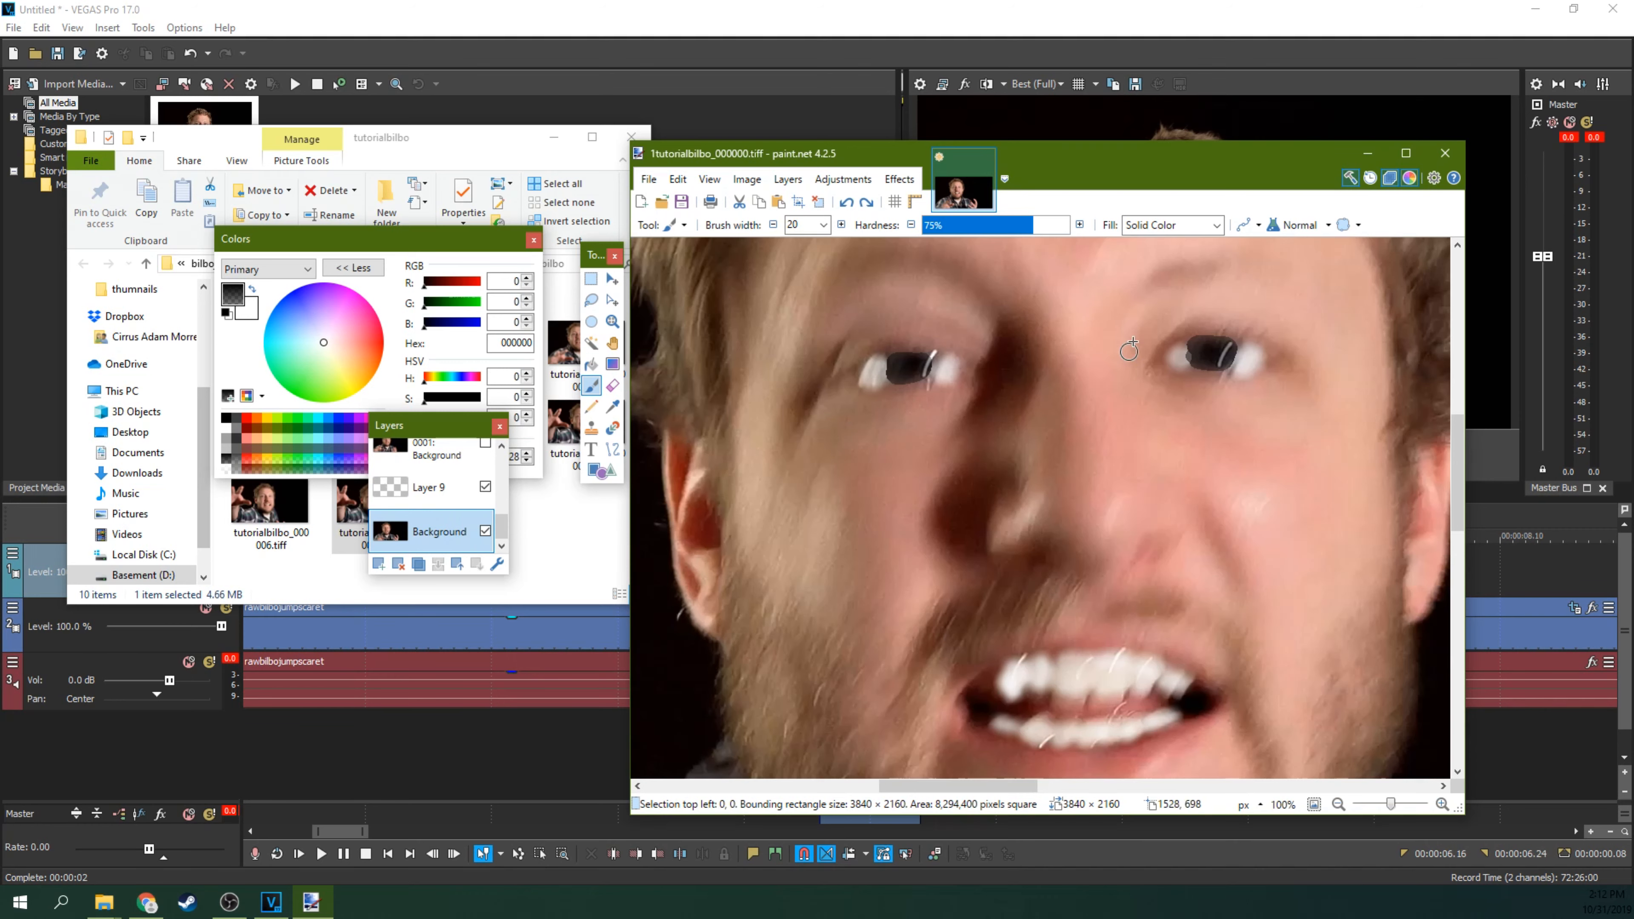
Step: Hide the bottom Background layer, move Layer 9 above the tutorialbilbo_000001 layer and show that frame
left_click(485, 532)
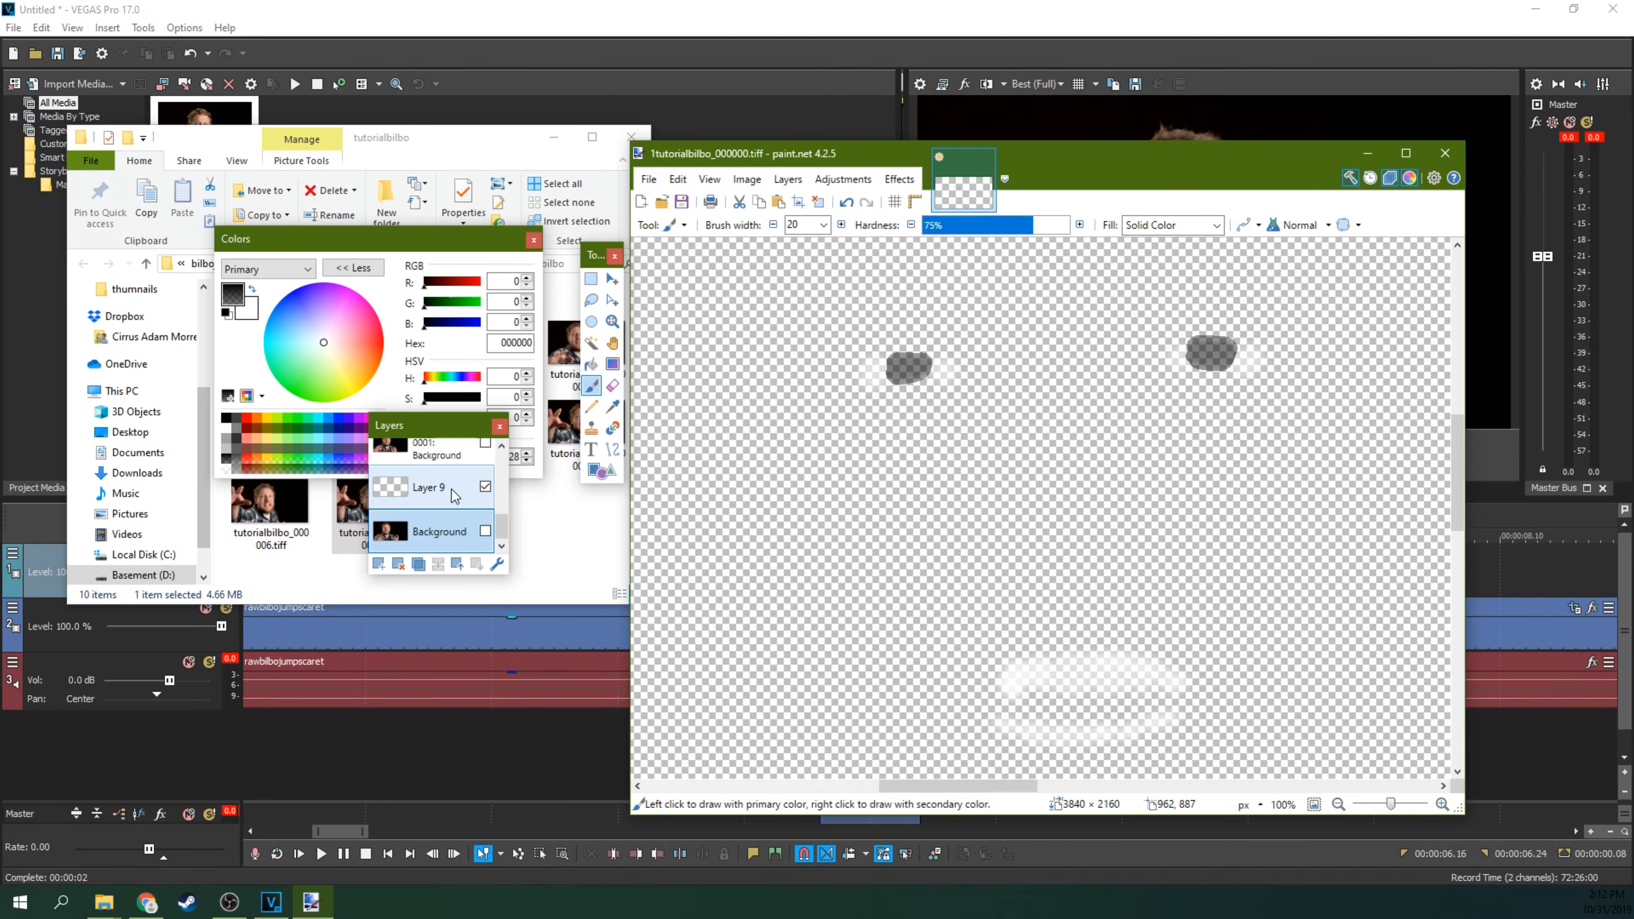
left_click(455, 496)
left_click_drag(503, 522, 458, 465)
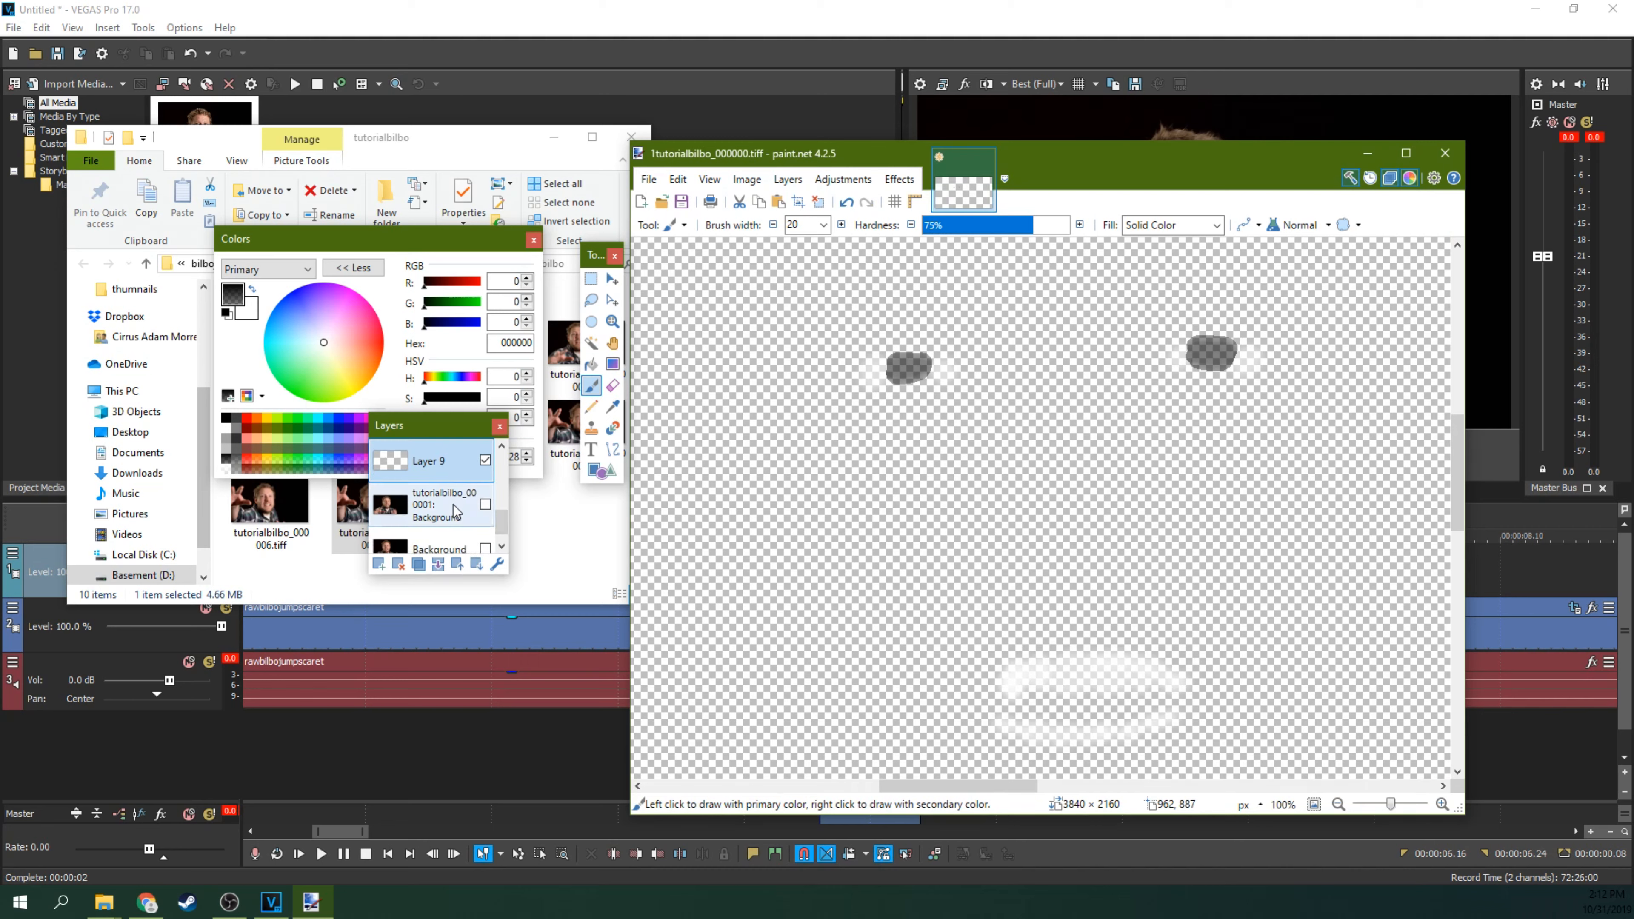
left_click(455, 511)
left_click(485, 505)
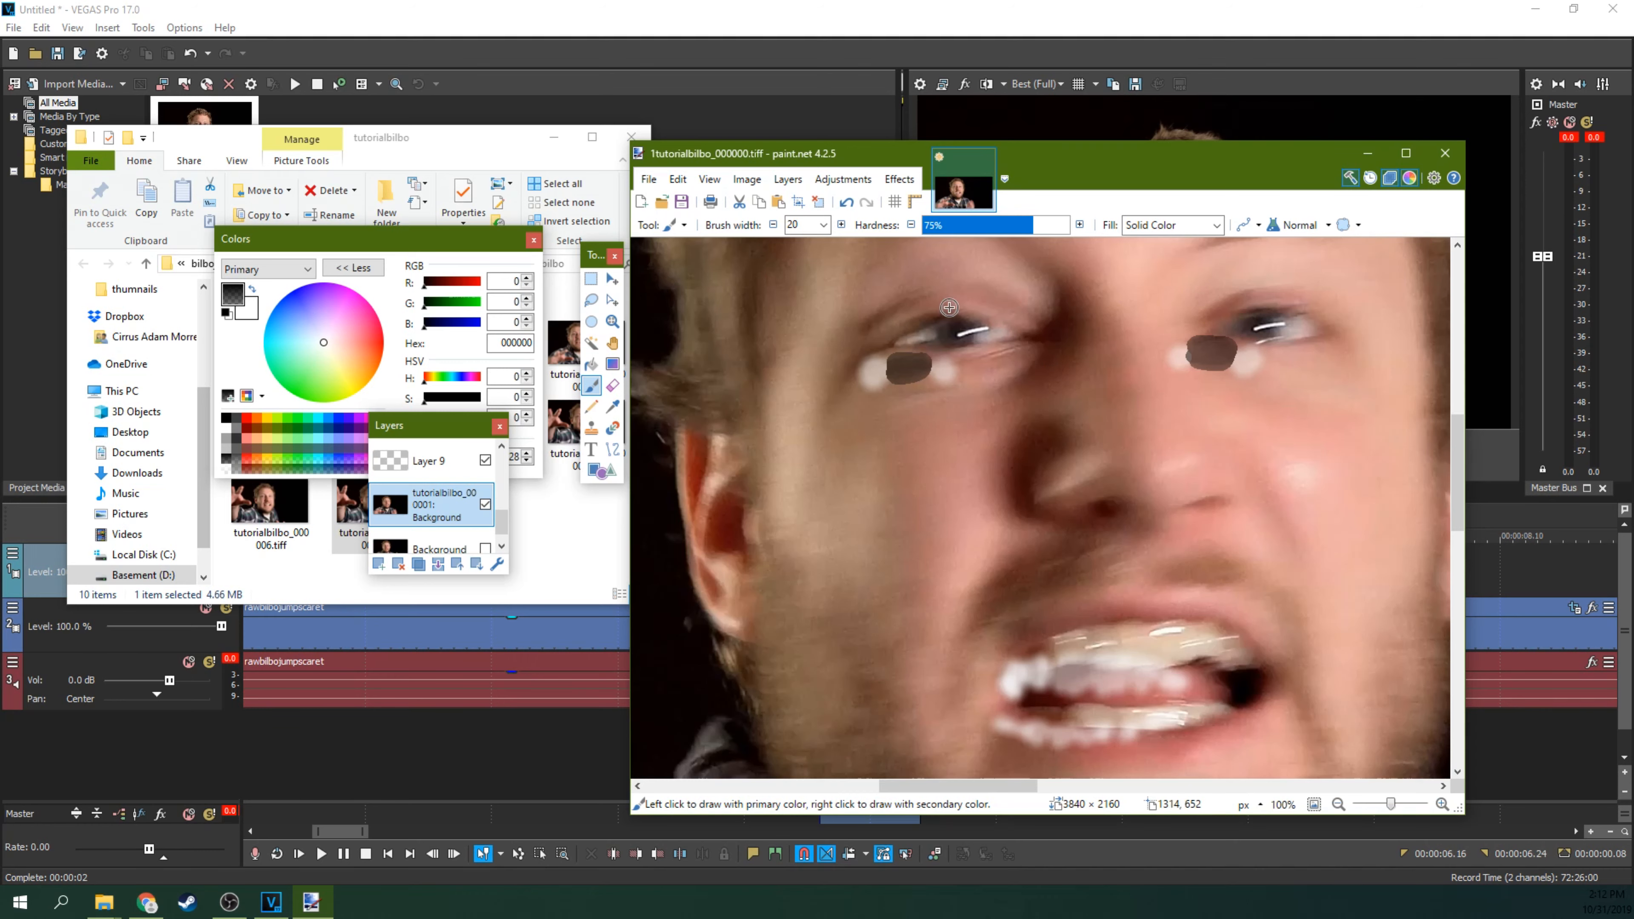
left_click(590, 277)
left_click_drag(824, 311, 989, 414)
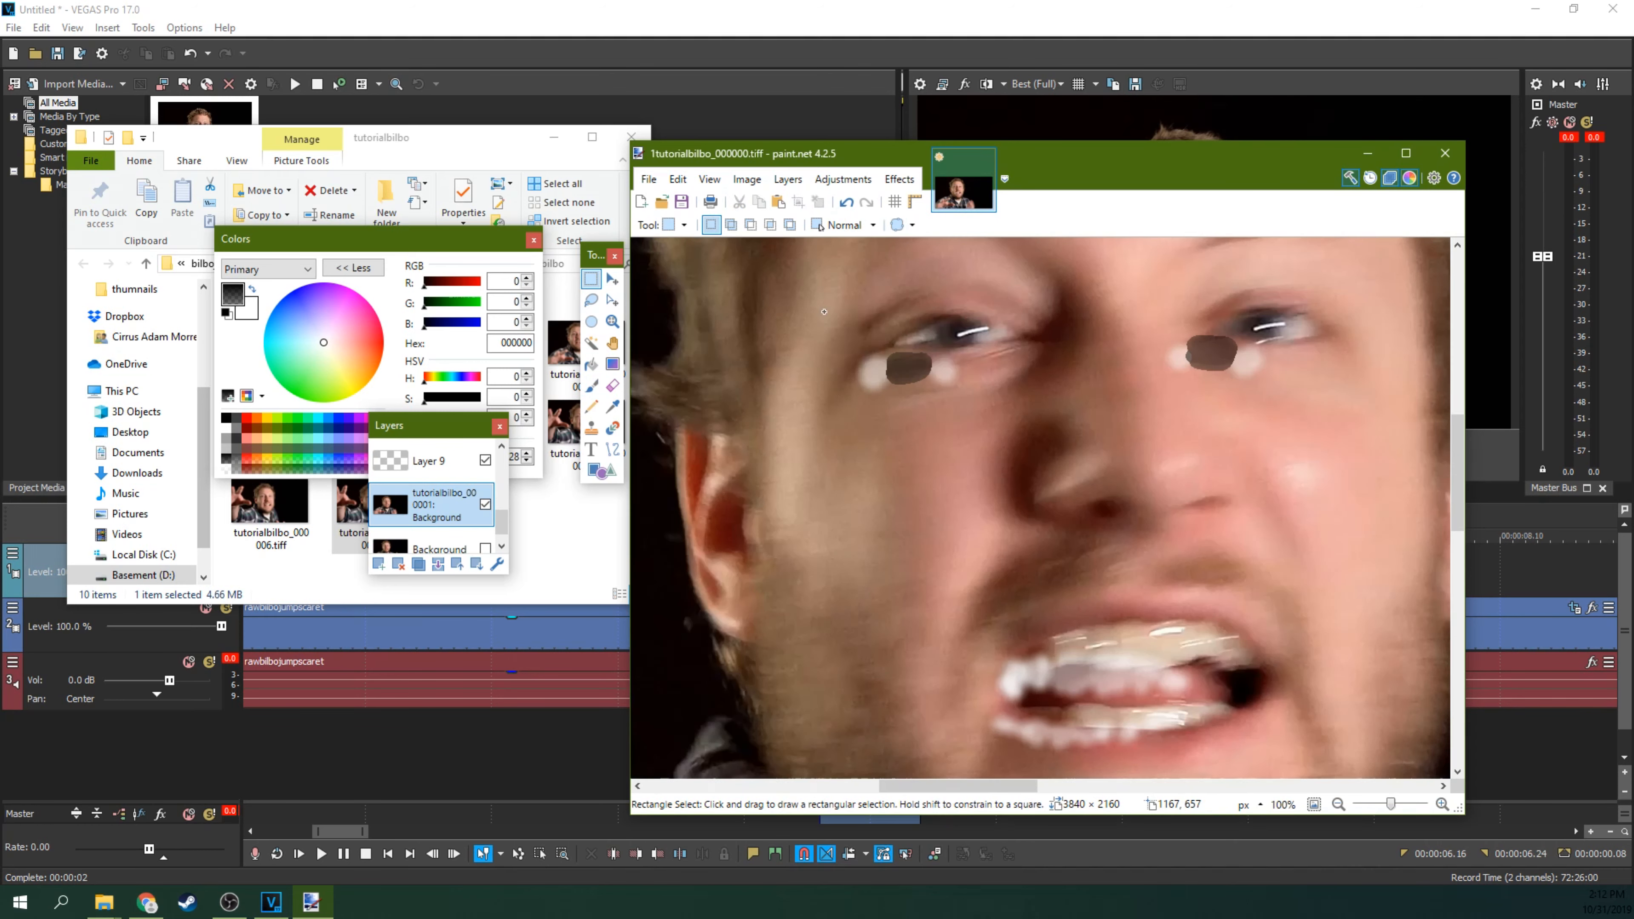
left_click(612, 277)
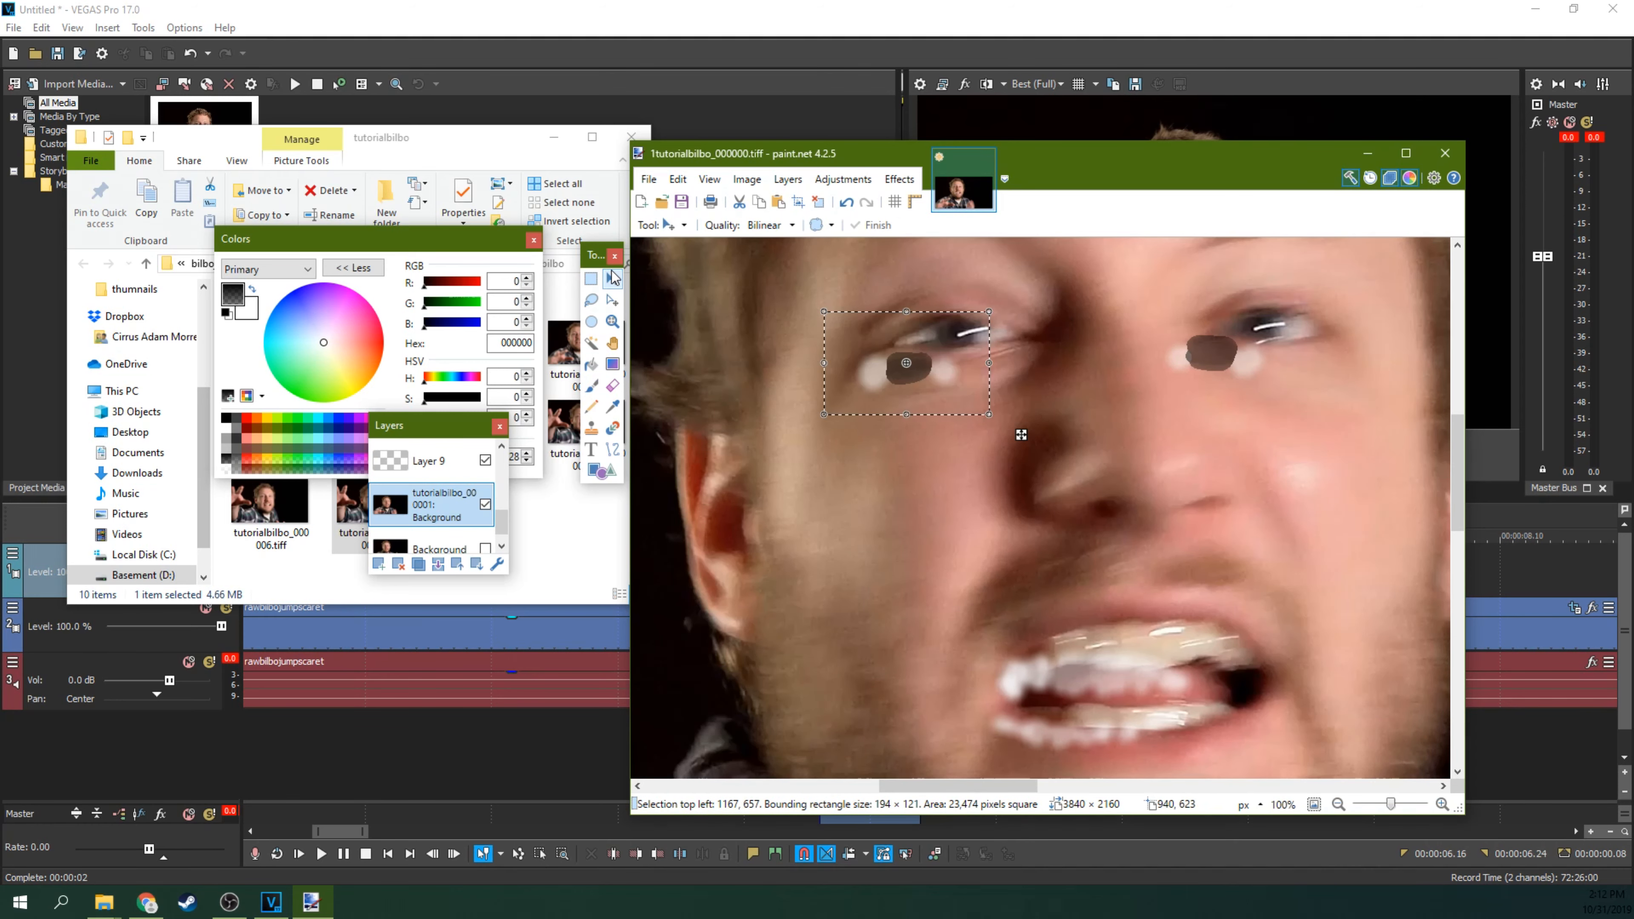
left_click_drag(887, 362, 916, 352)
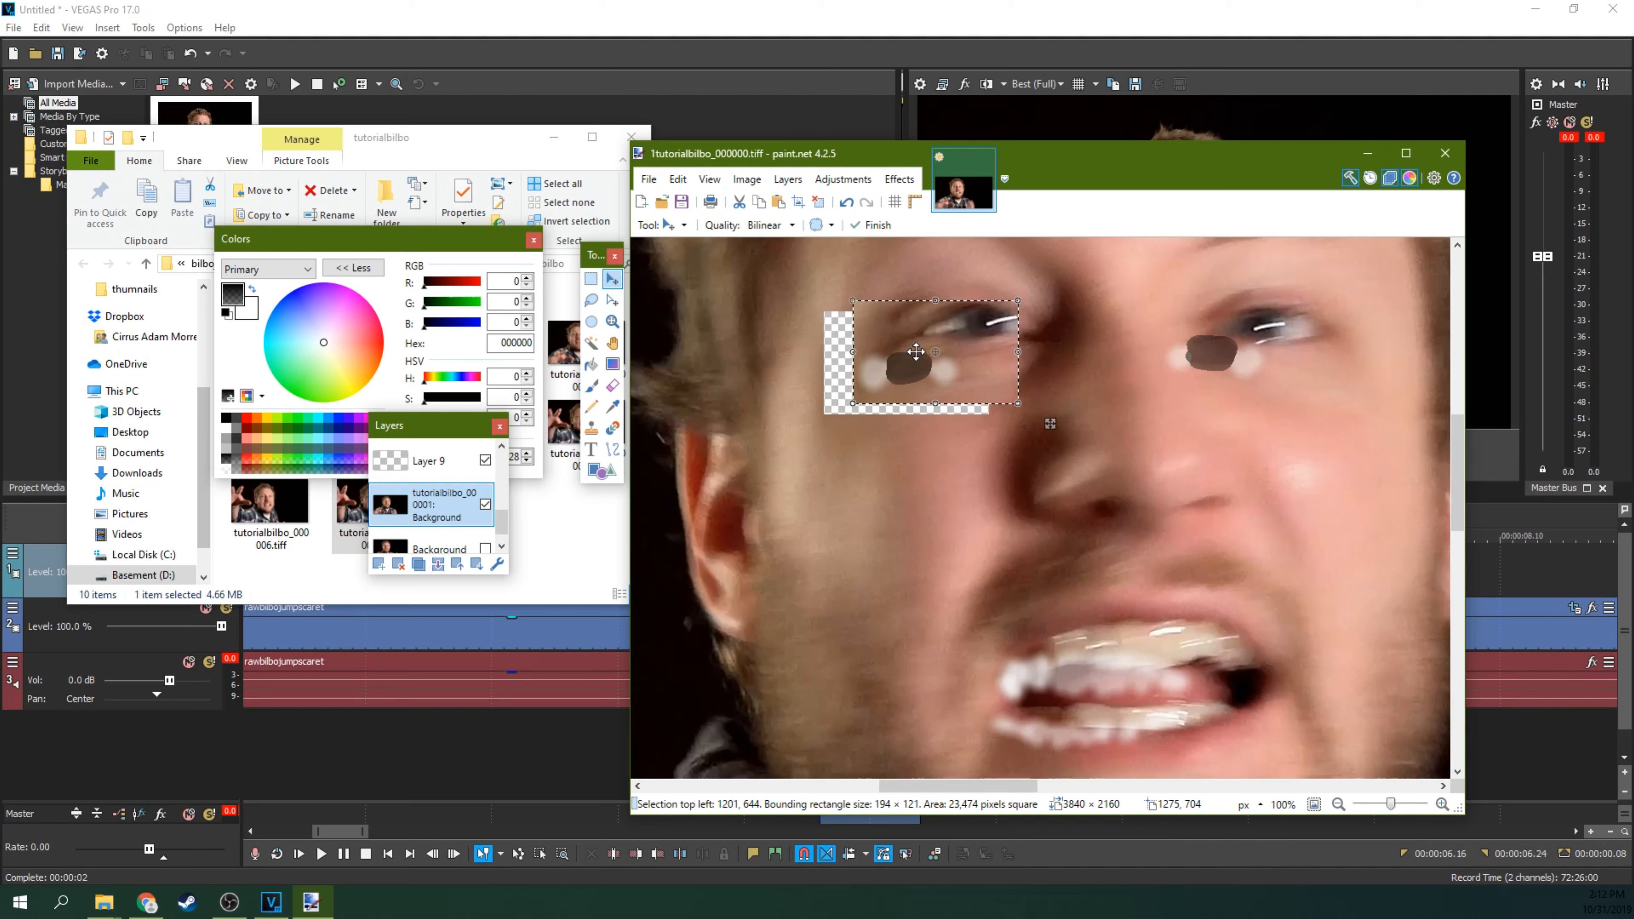
key("ctrl+z")
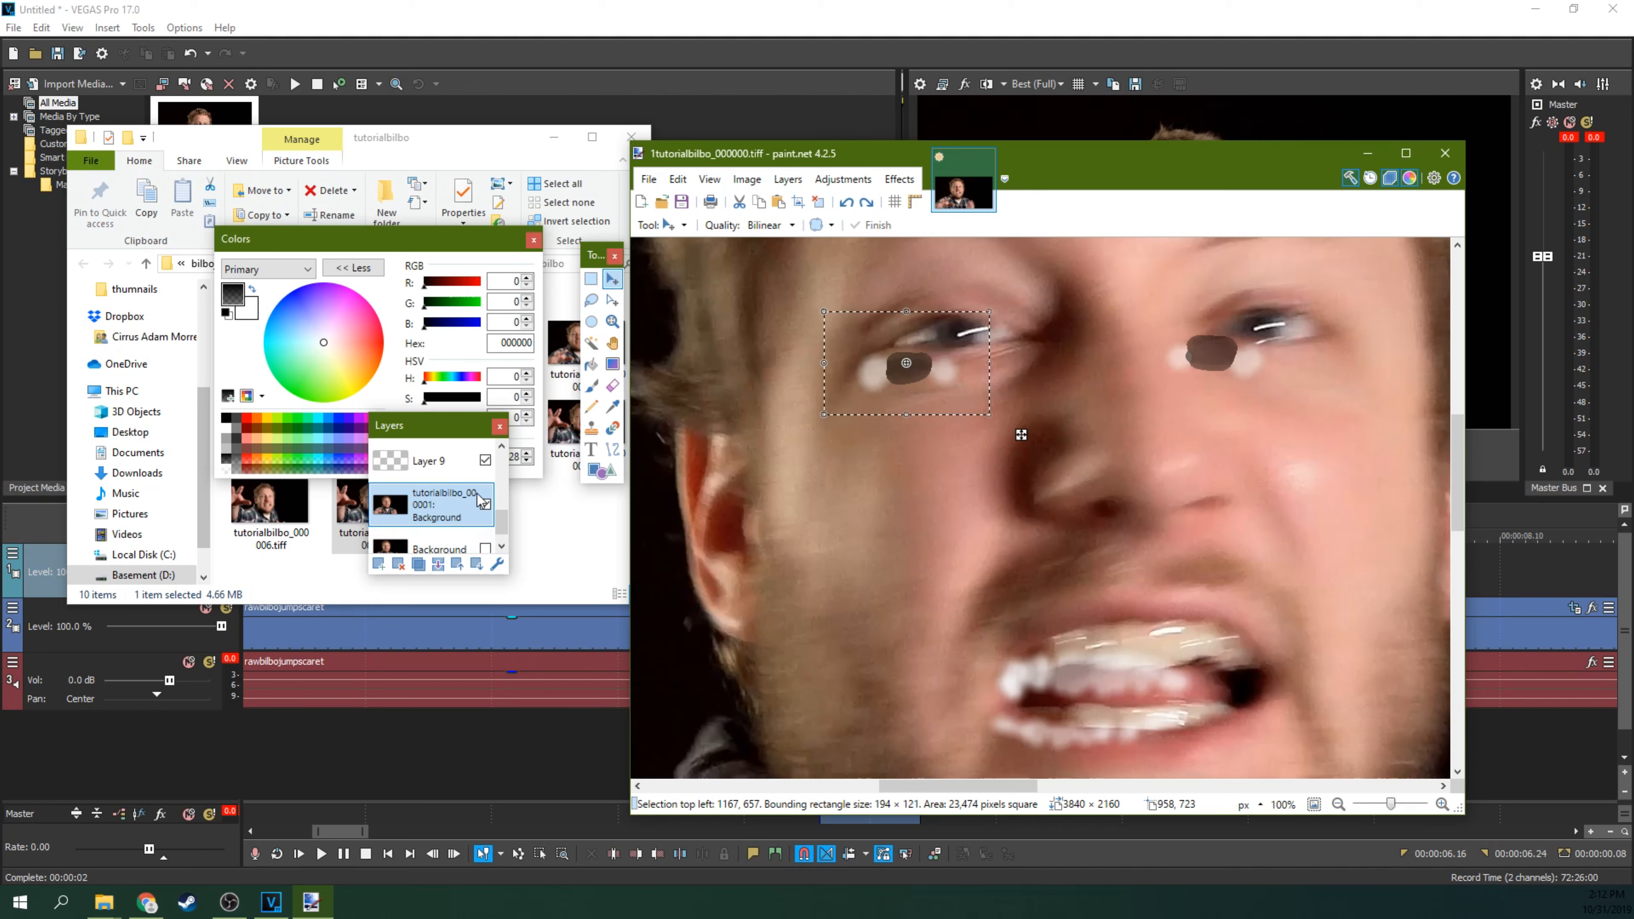
Step: Select the left-hand painted eye on Layer 9 with an area about 141 × 80 px and move it over the matching eye of frame 000001
left_click_drag(497, 527, 496, 519)
left_click(430, 509)
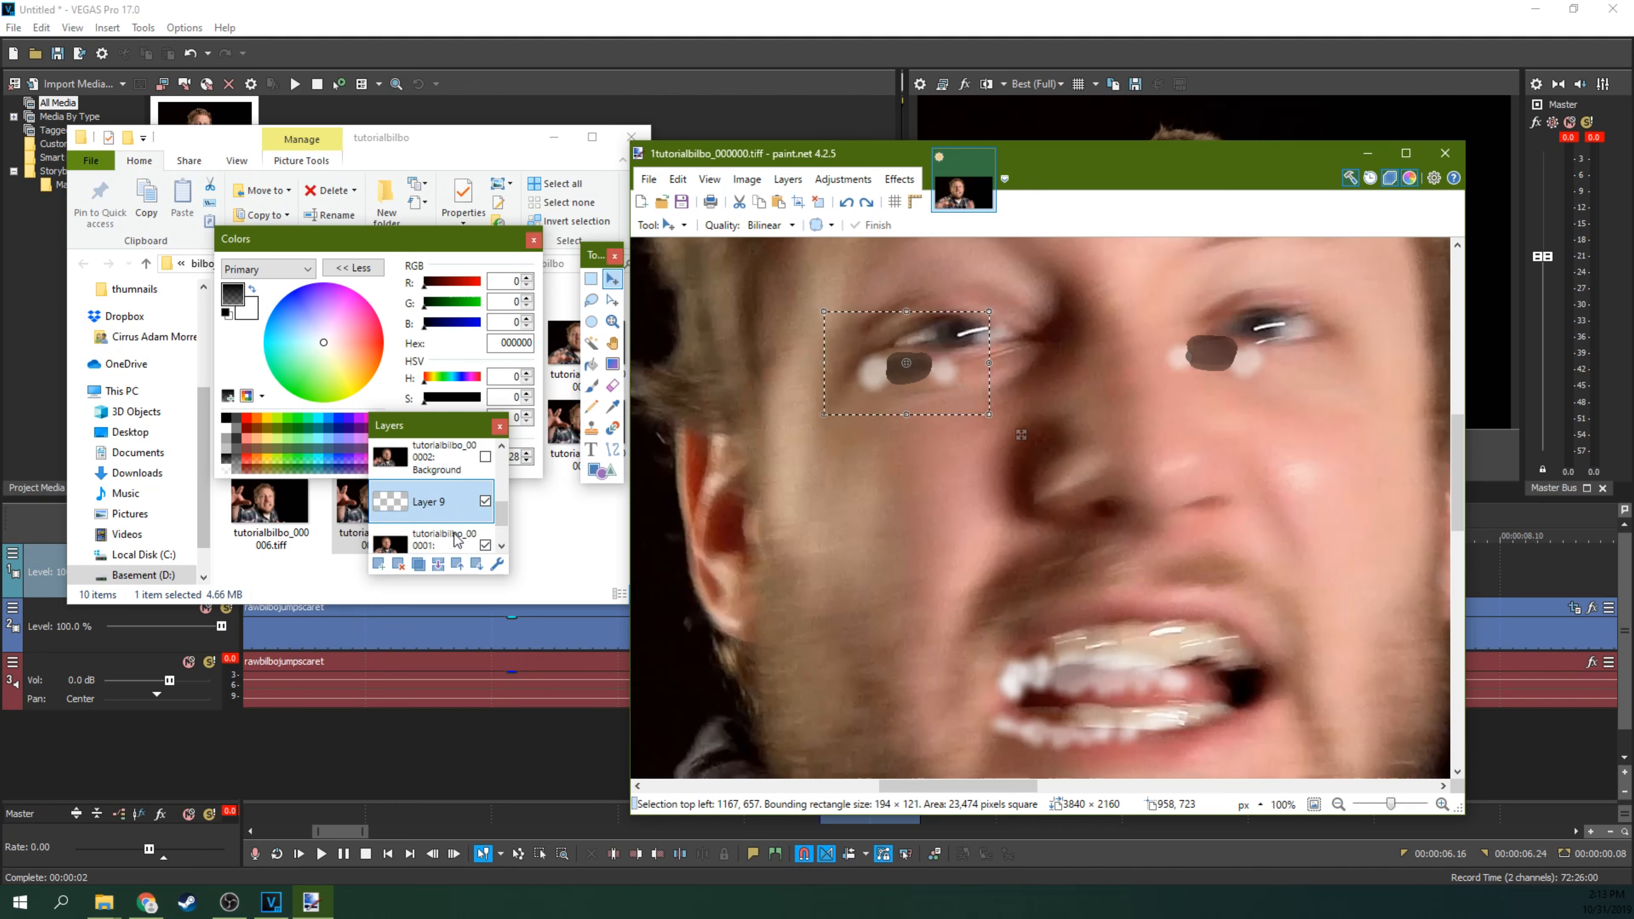
left_click_drag(502, 513, 496, 514)
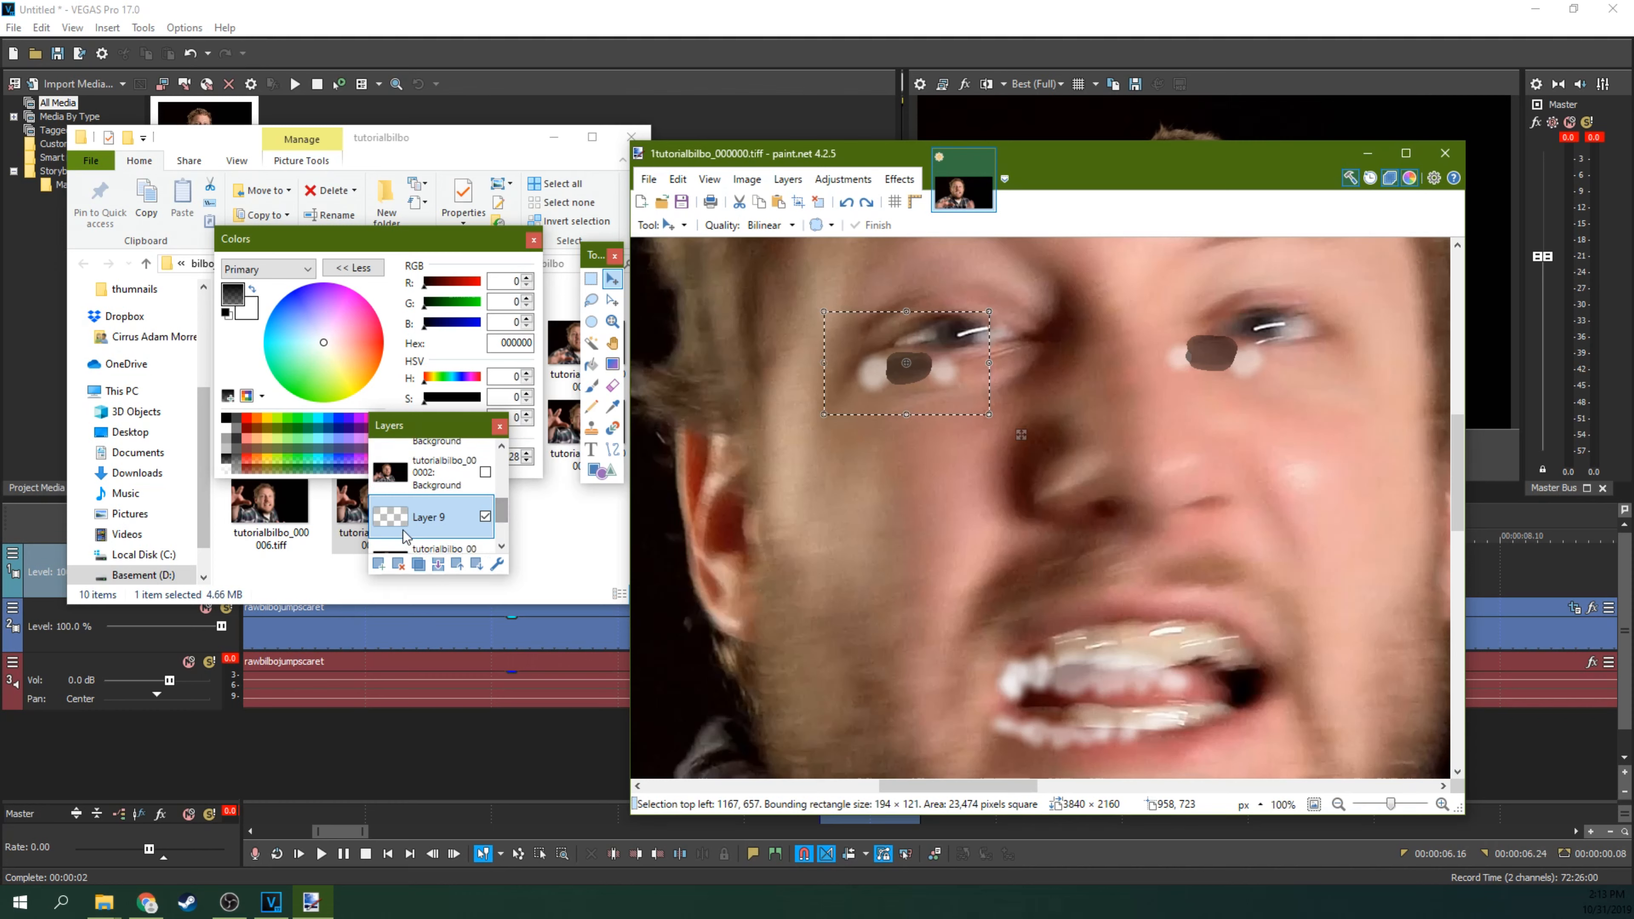
scroll(489, 515, "down", 1)
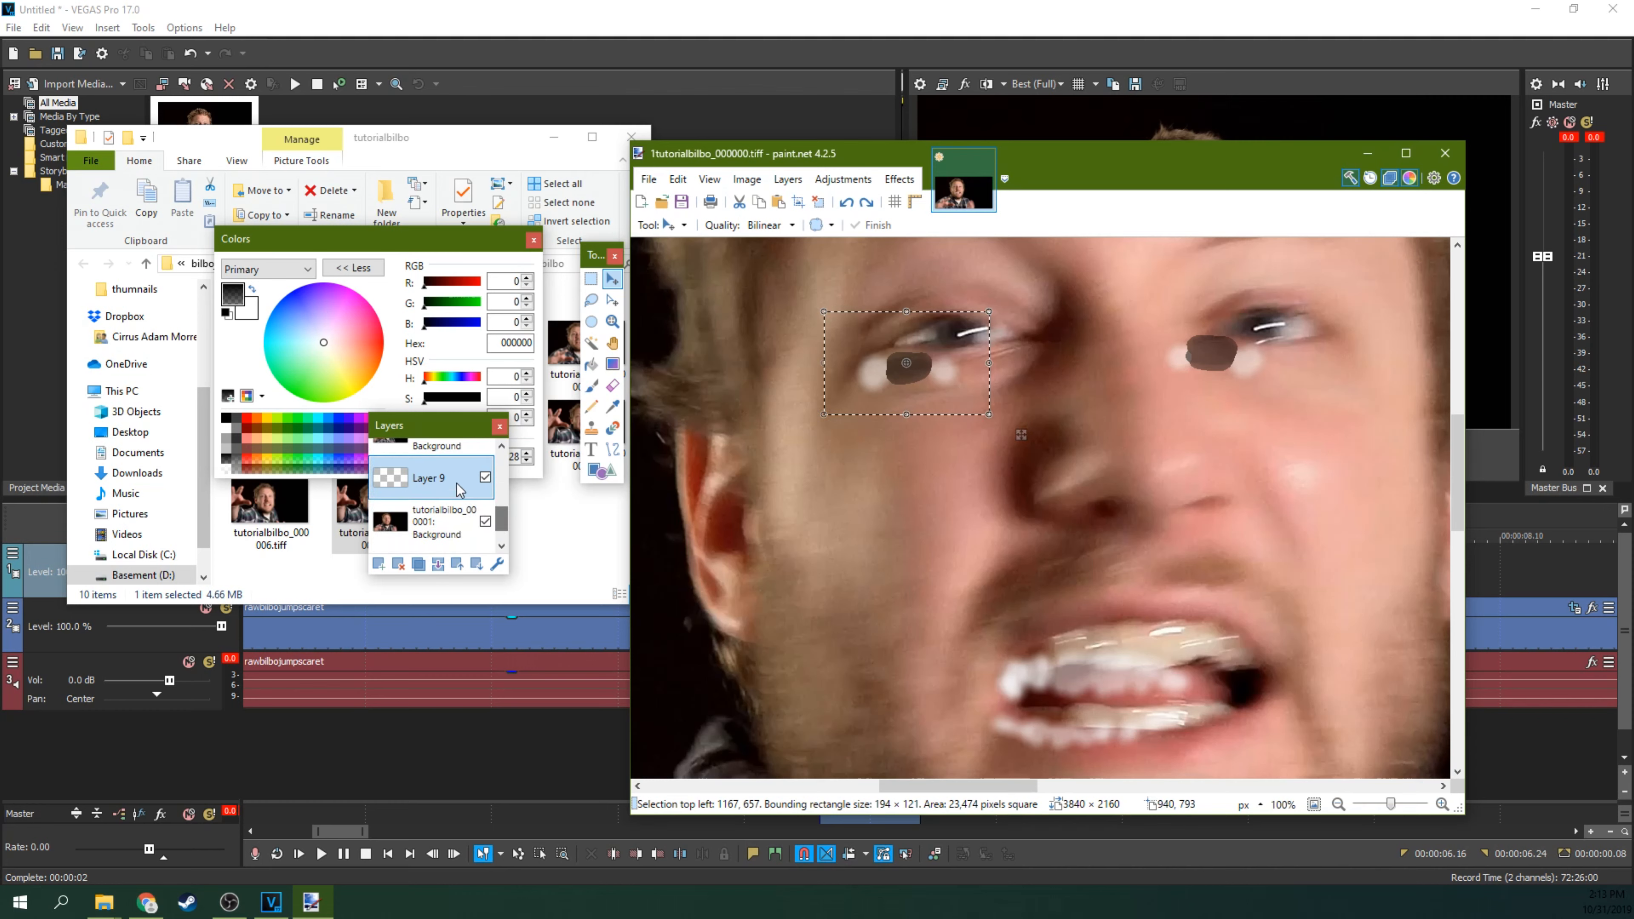
left_click(448, 507)
left_click(444, 477)
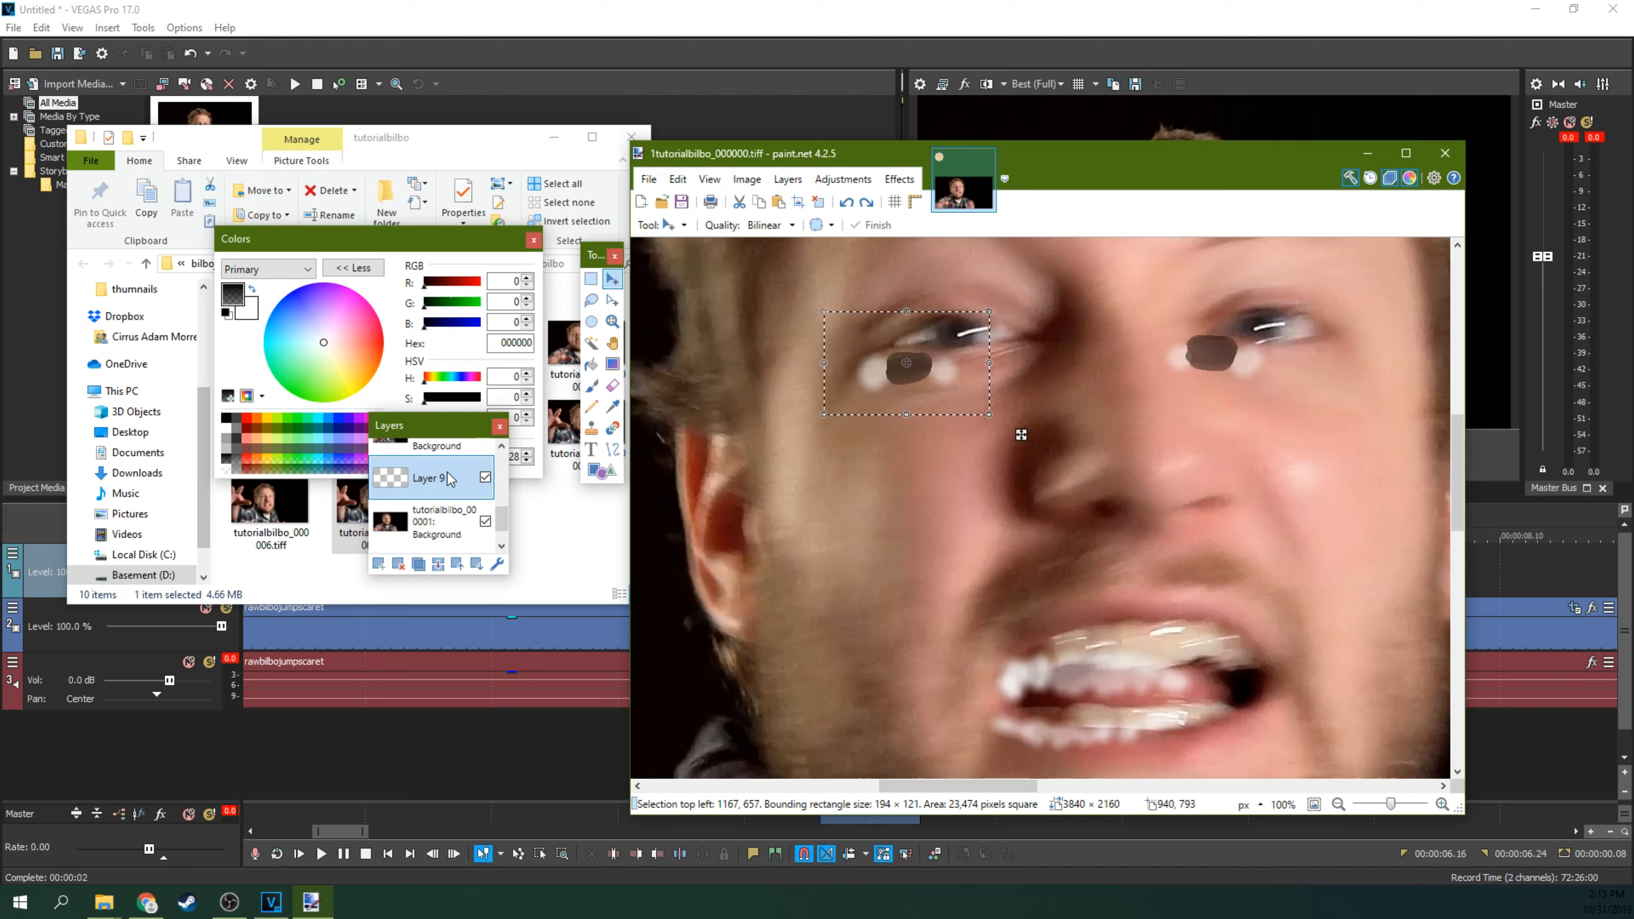
left_click(591, 278)
left_click(847, 331)
left_click_drag(846, 336, 965, 405)
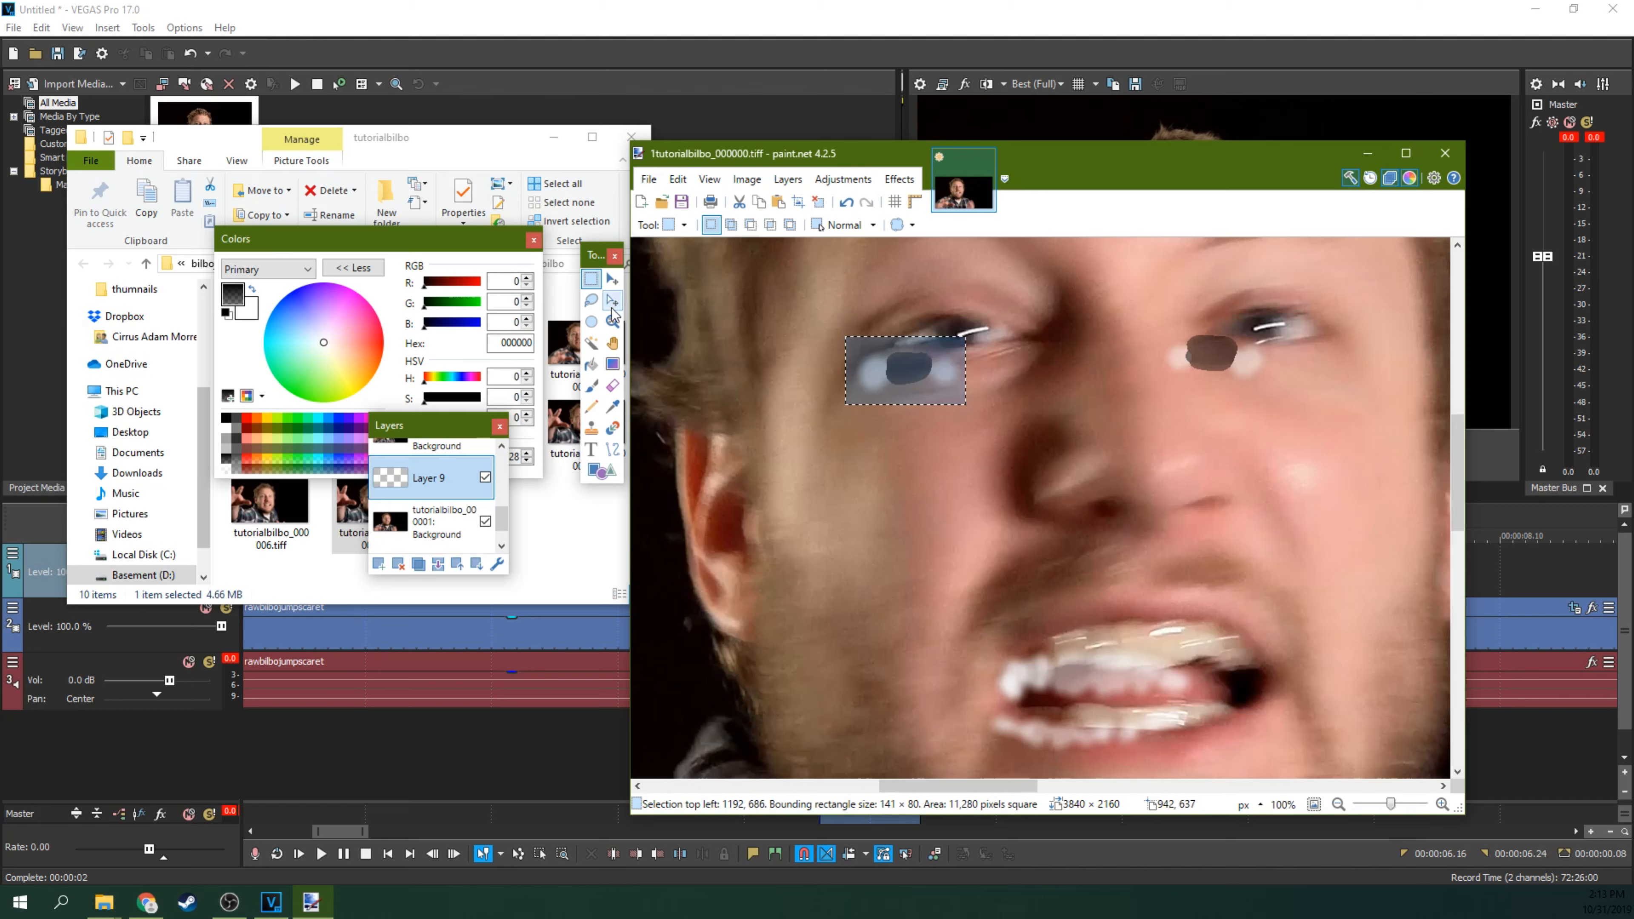
left_click(612, 279)
left_click_drag(902, 379, 946, 347)
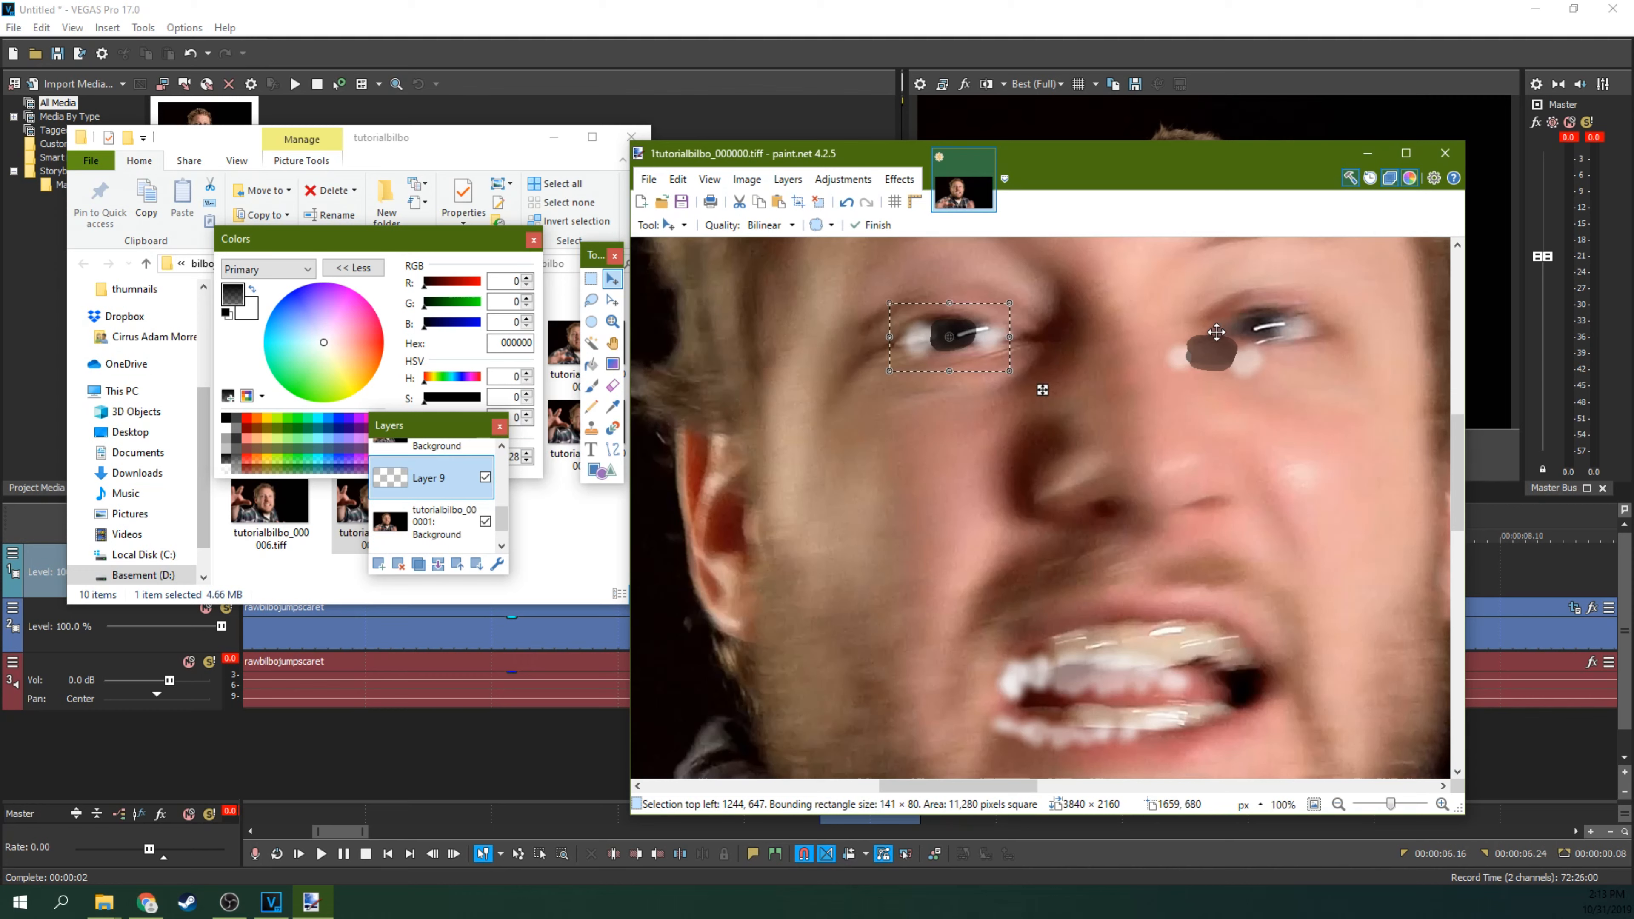
Step: Select the right-hand painted eye on Layer 9 and move it over the matching eye of frame 000001
left_click(591, 279)
left_click_drag(1145, 316, 1292, 386)
left_click(611, 279)
left_click_drag(1180, 359, 1226, 333)
Step: Select the painted upper teeth on Layer 9 with an area about 296 × 105 px and move them over the upper teeth of frame 000001
left_click(590, 278)
left_click_drag(970, 614, 1221, 702)
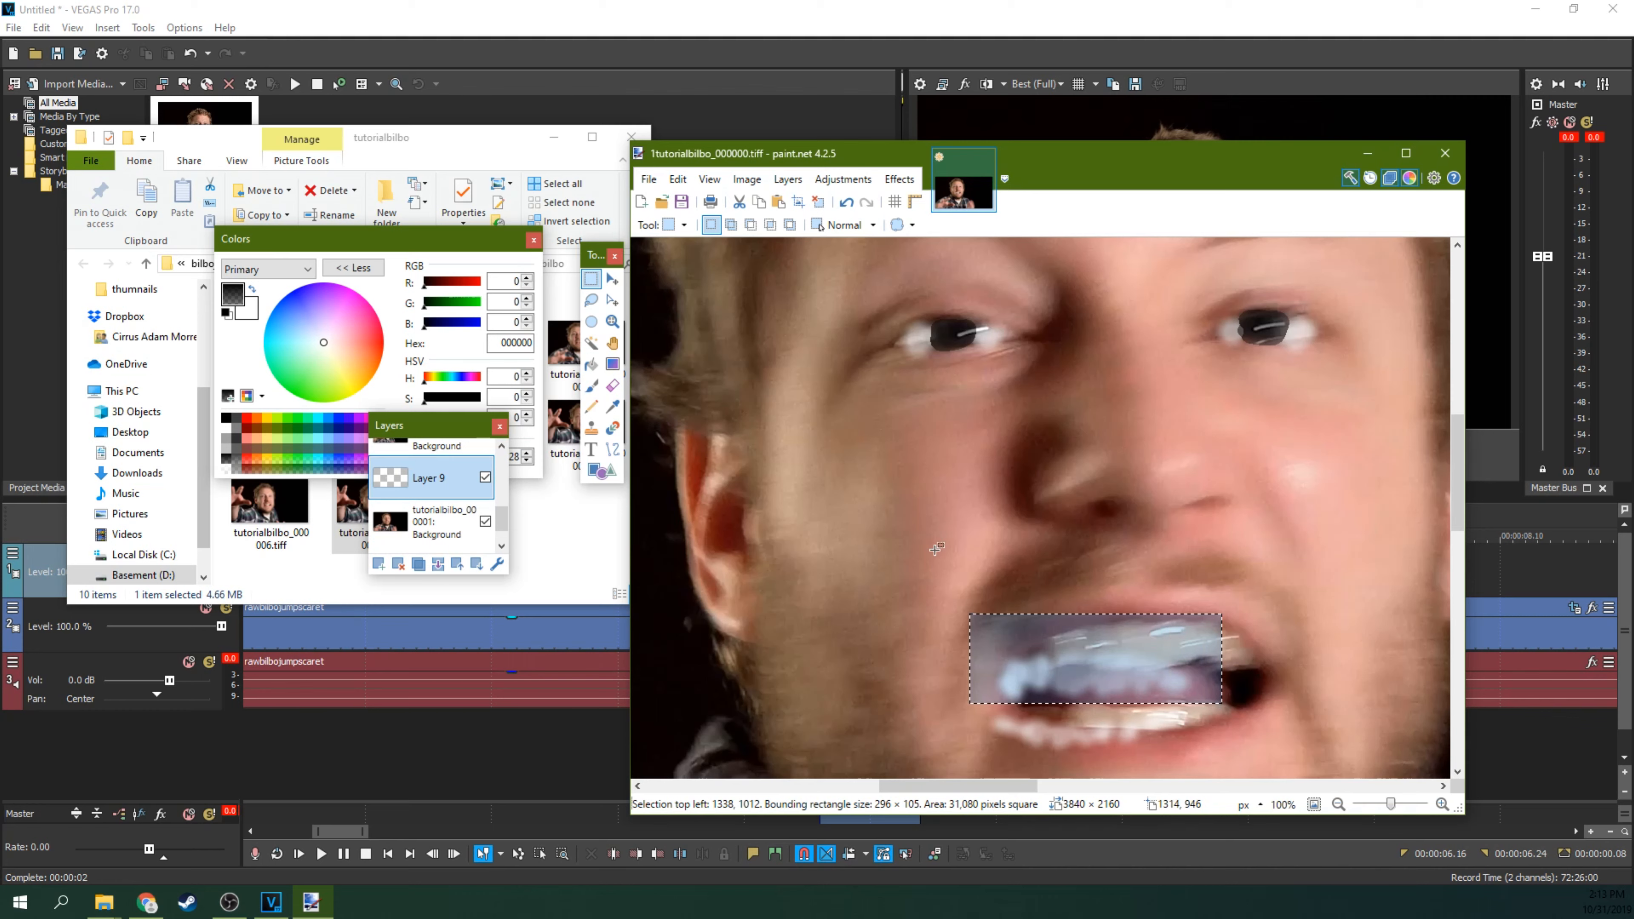
left_click(612, 278)
left_click_drag(1138, 660, 1192, 636)
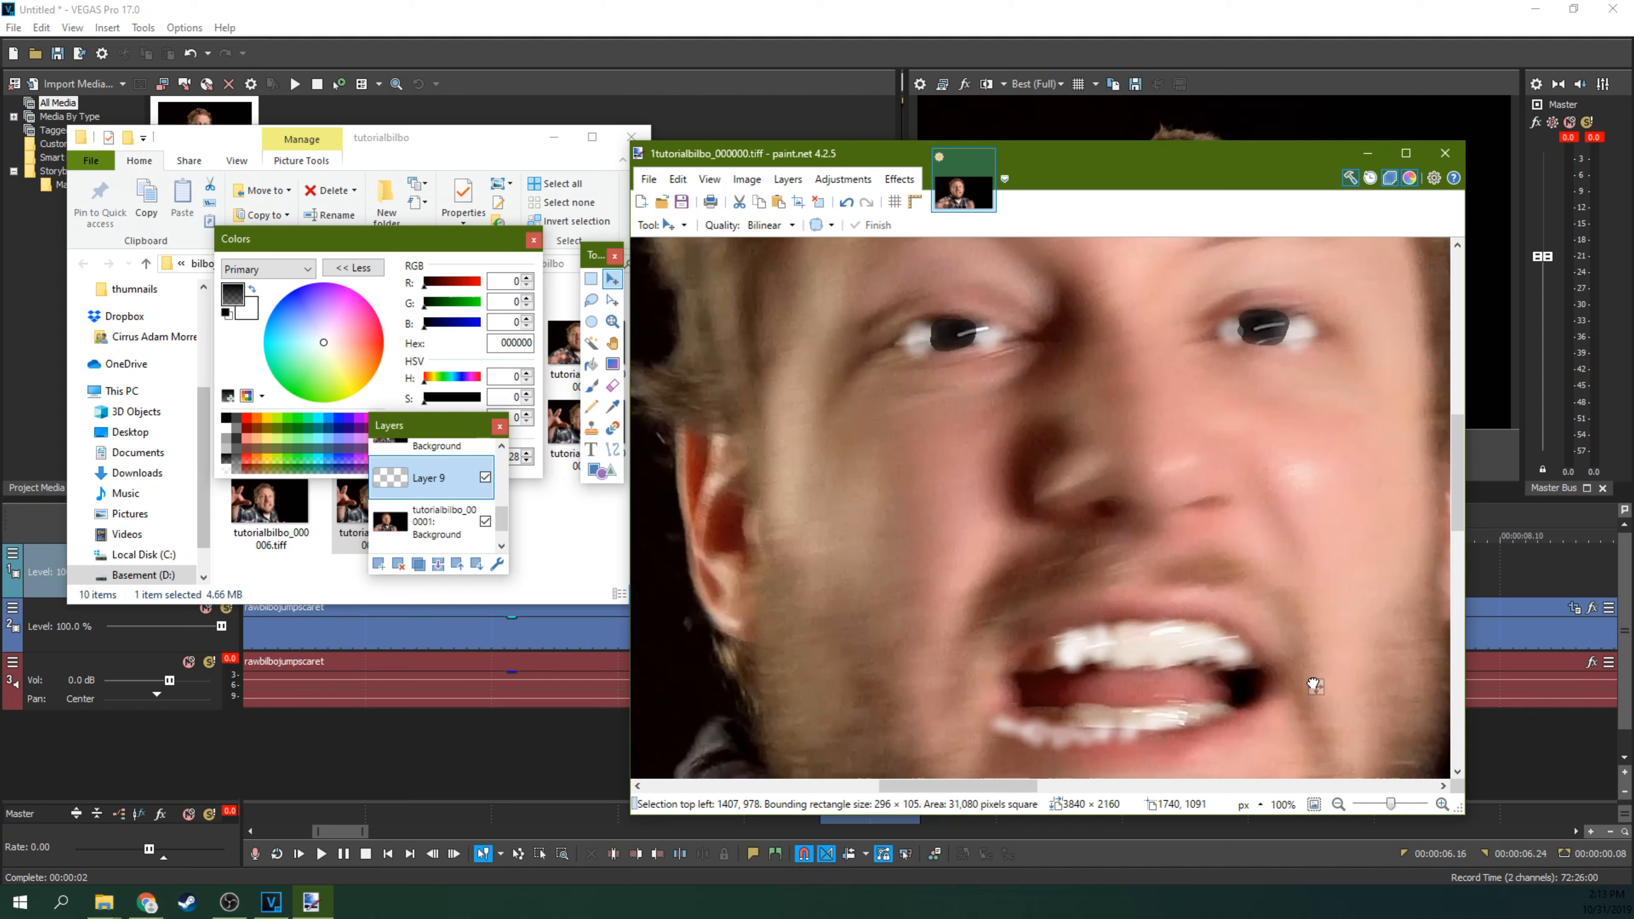
left_click_drag(1310, 684, 1303, 681)
Step: Select the painted lower teeth on Layer 9 with an area about 278 × 77 px, fit them over frame 000001's lower teeth and rotate about -1.73°
left_click(591, 278)
left_click_drag(960, 690, 1197, 755)
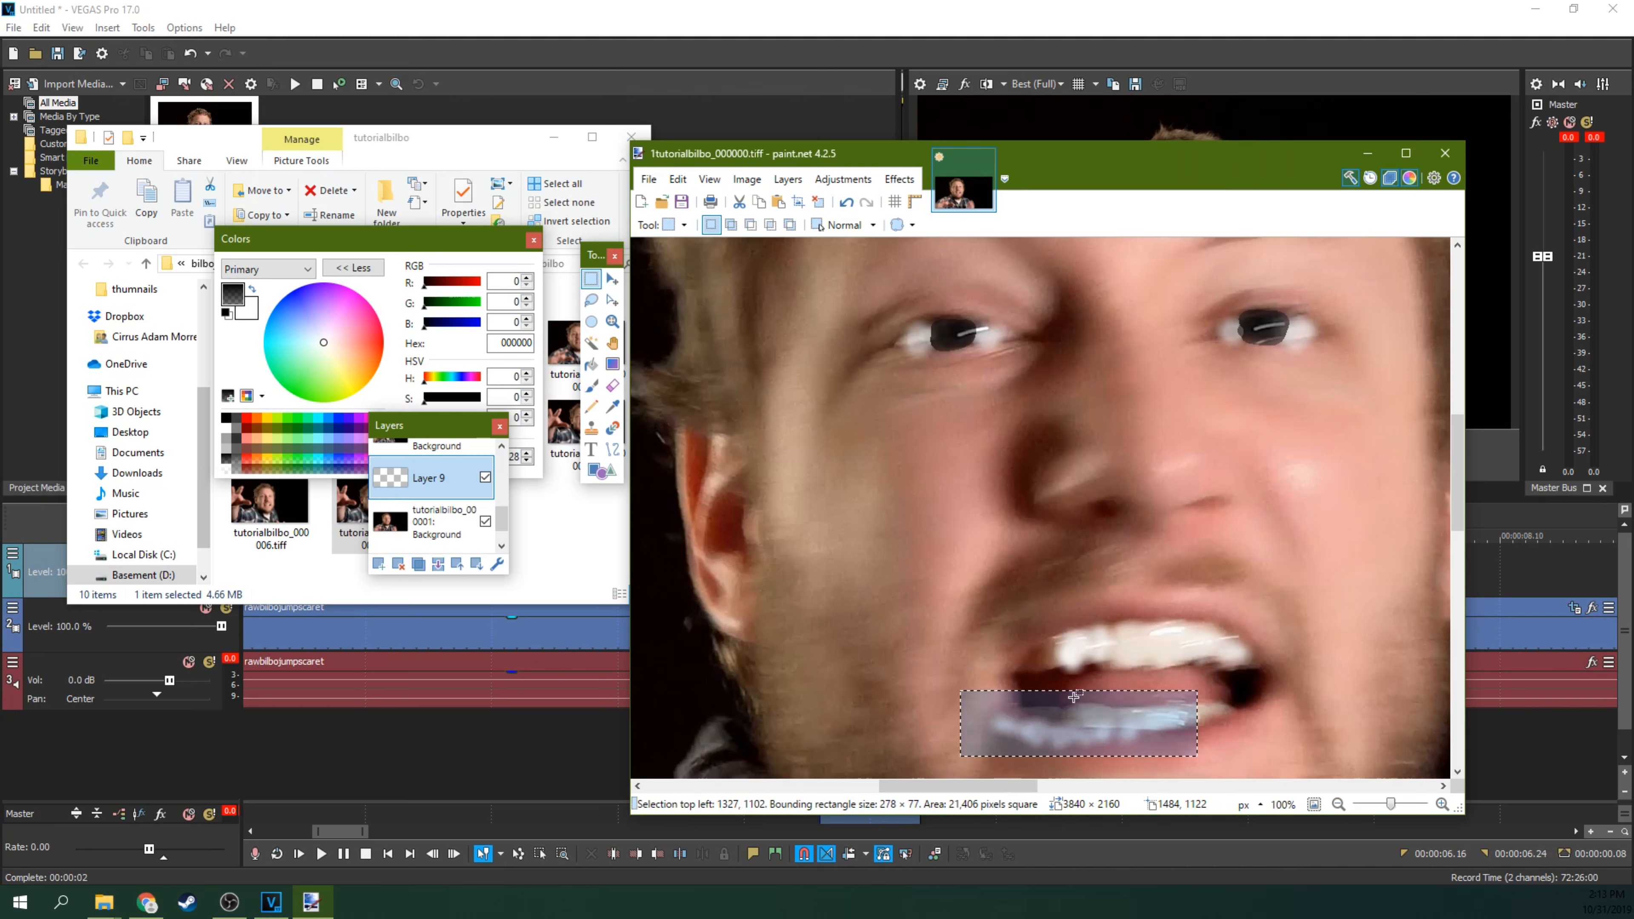
left_click(612, 279)
left_click_drag(1056, 728, 1090, 715)
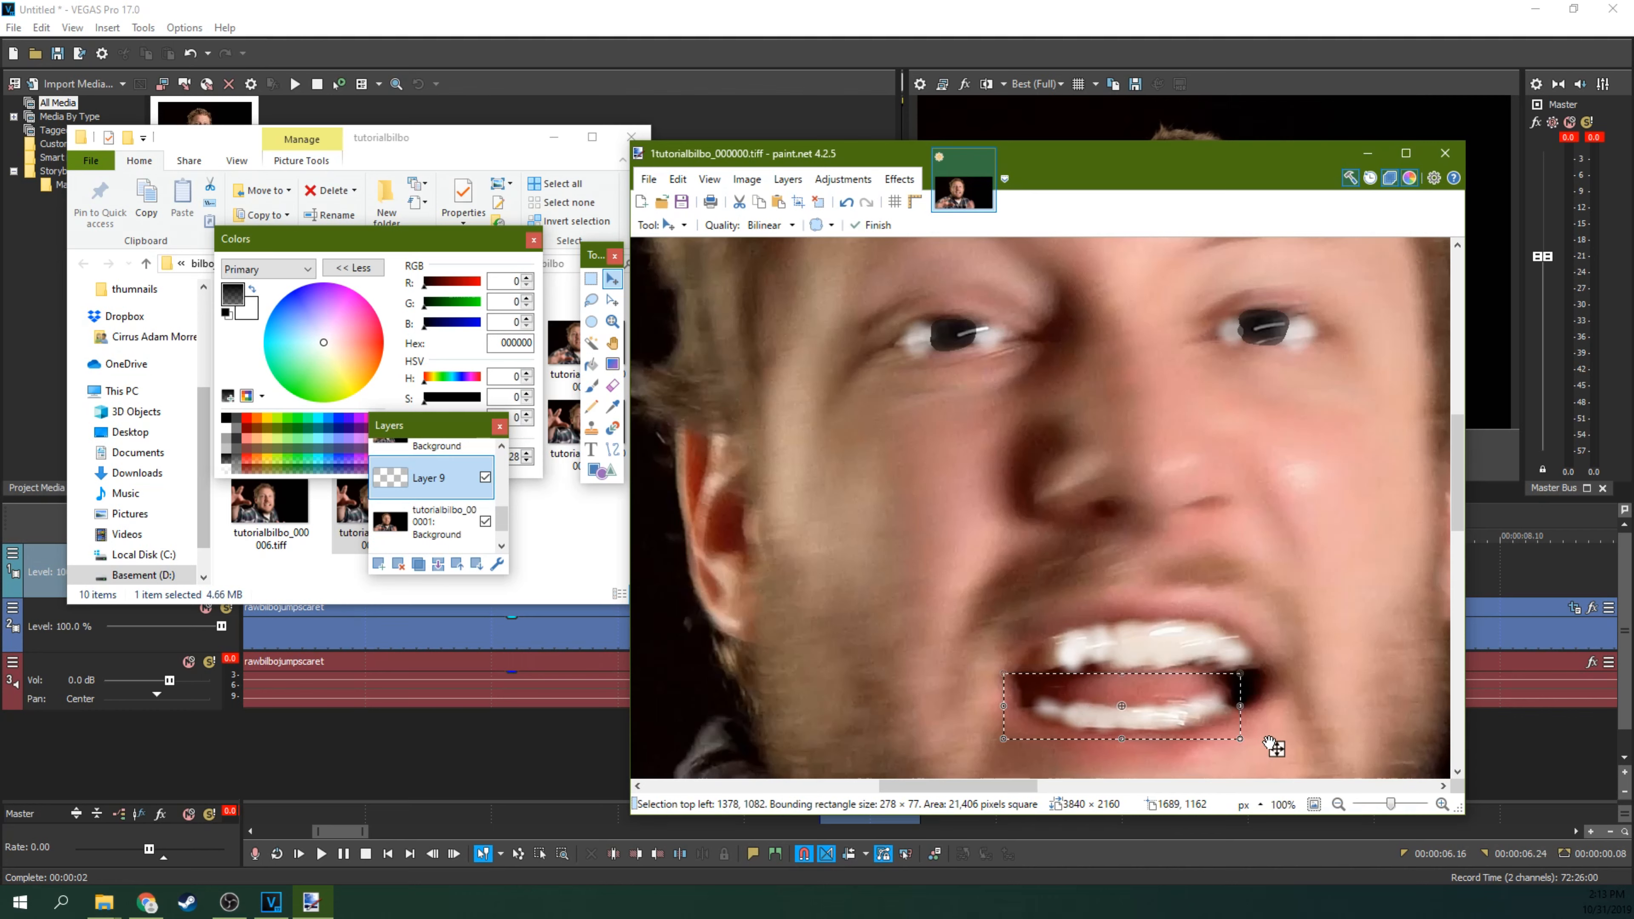
left_click_drag(1270, 743, 1221, 732)
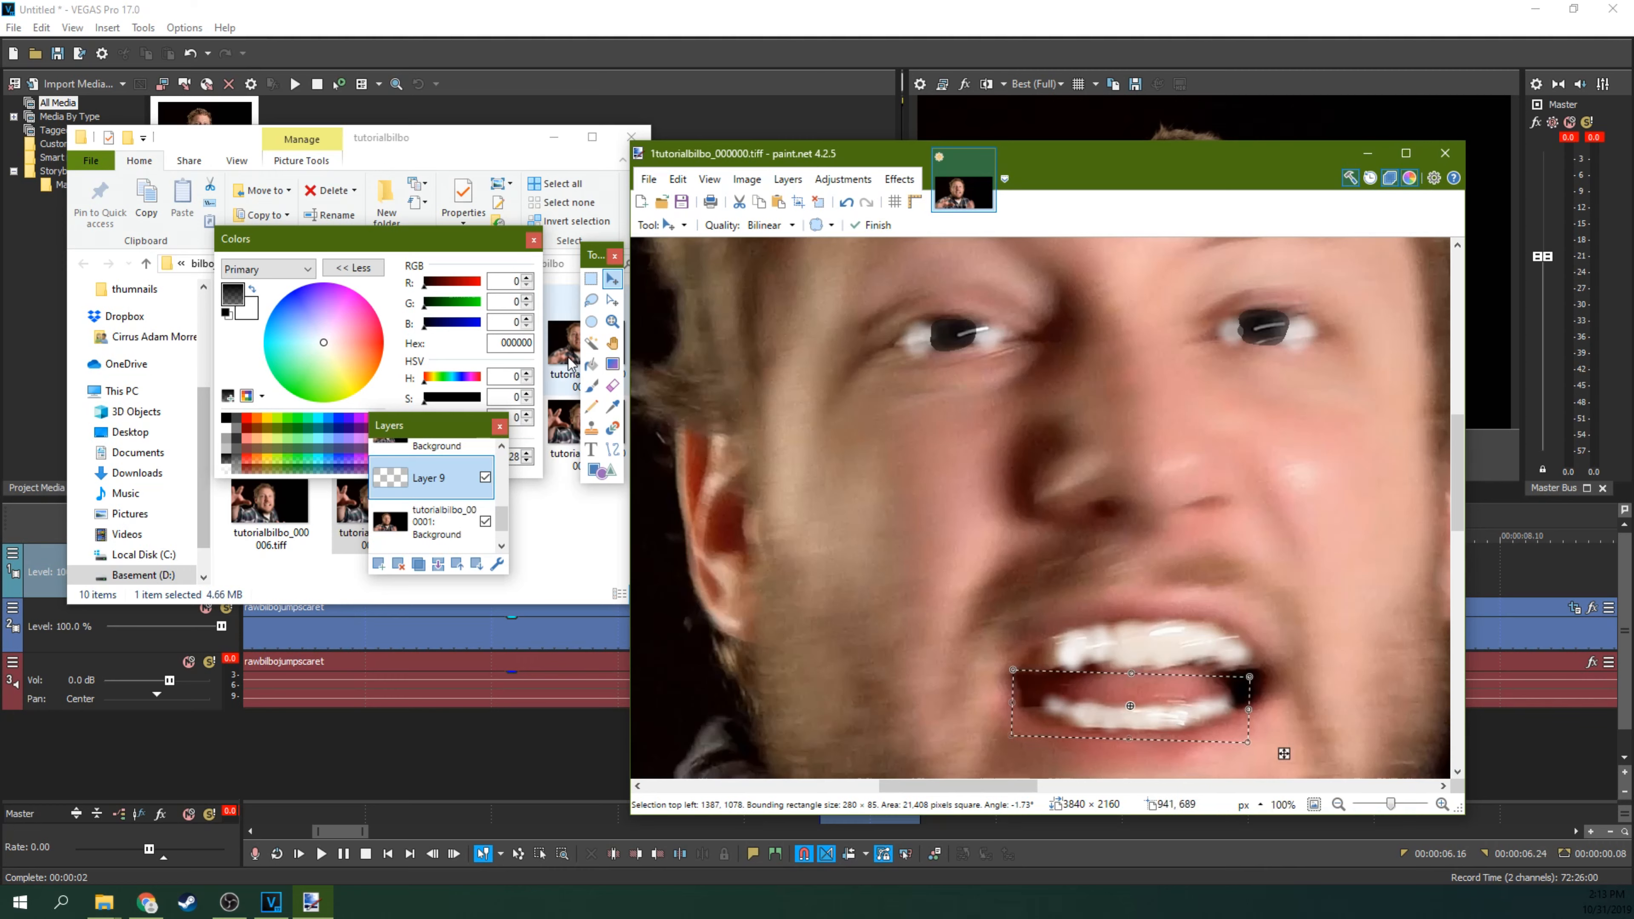
Step: Switch to the Eraser, clear the selection around the lower teeth and make Layer 9 the active layer
left_click(612, 385)
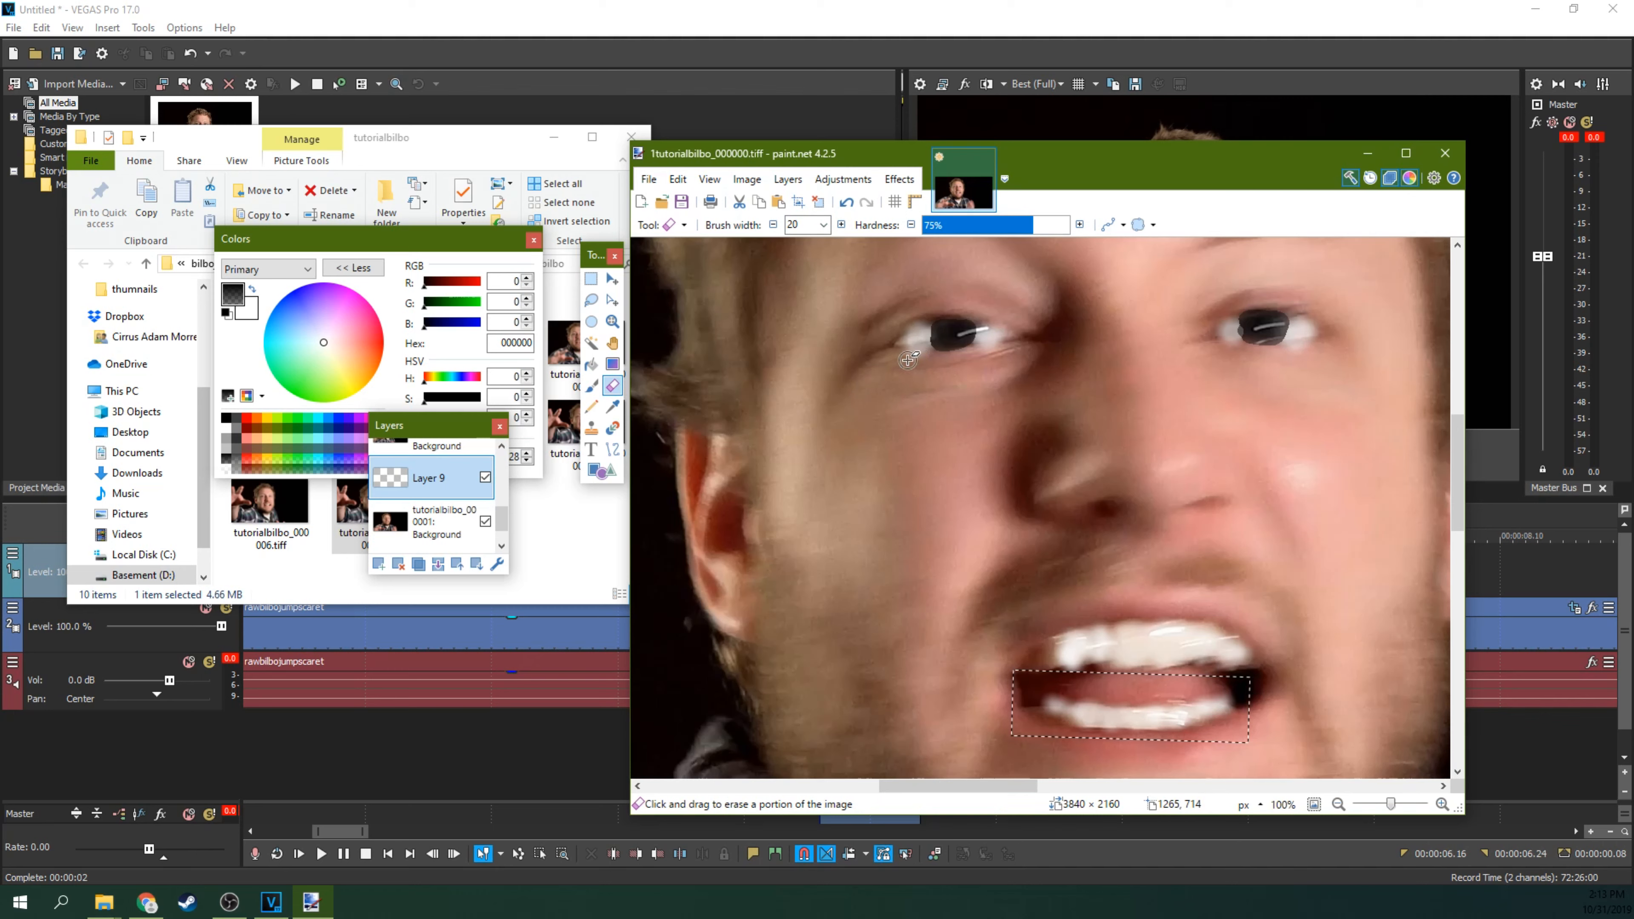
left_click(415, 531)
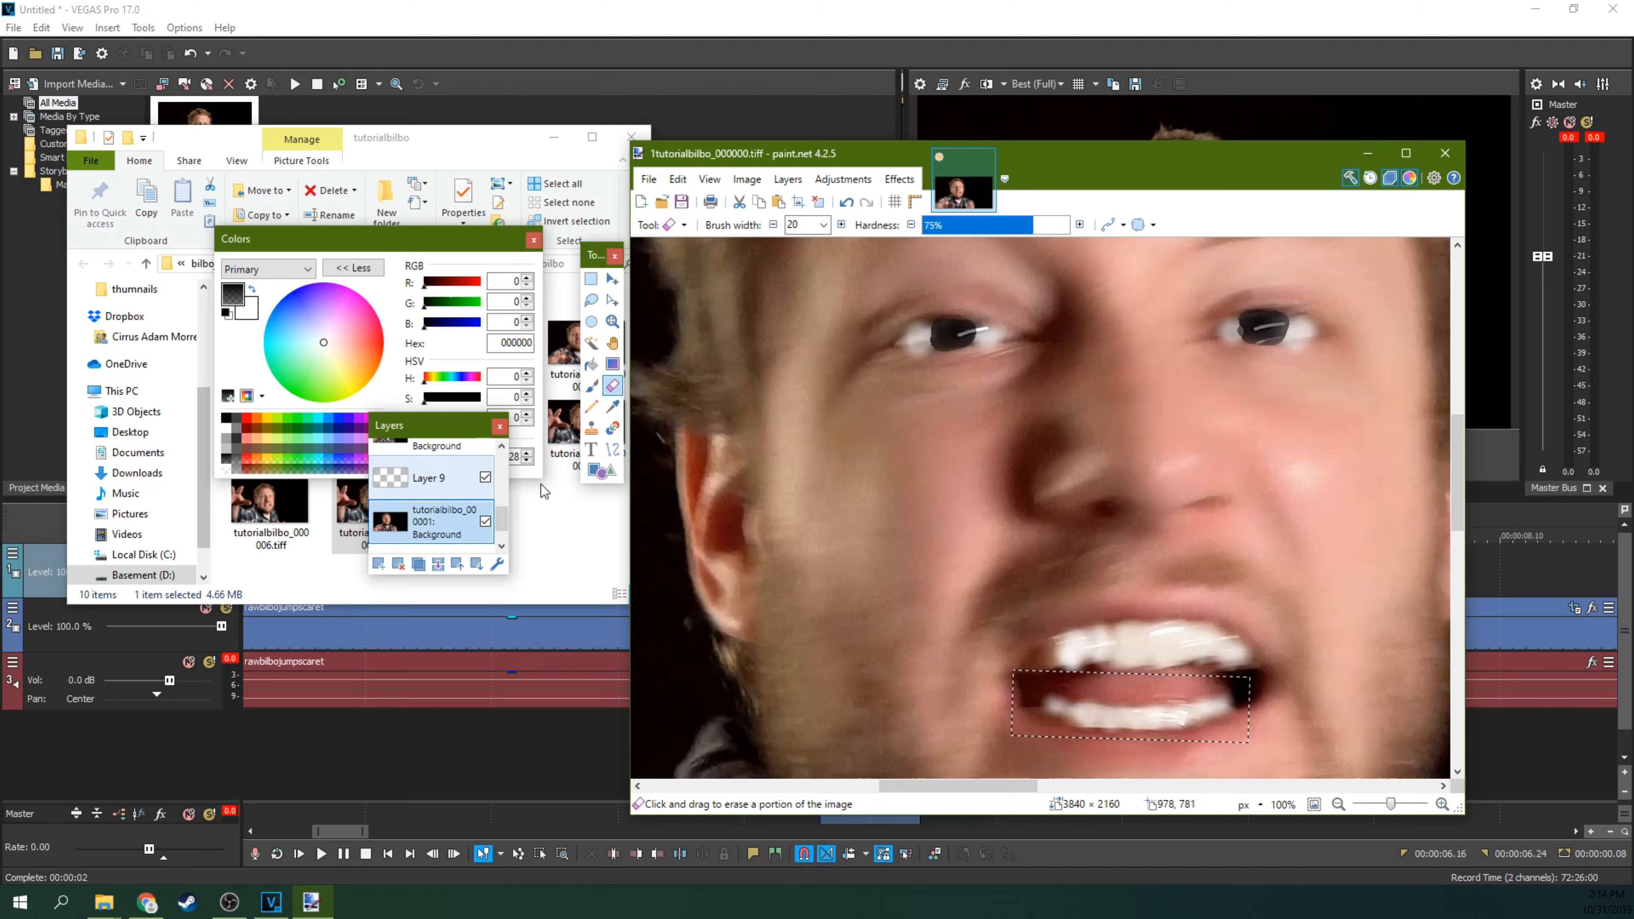
left_click(457, 484)
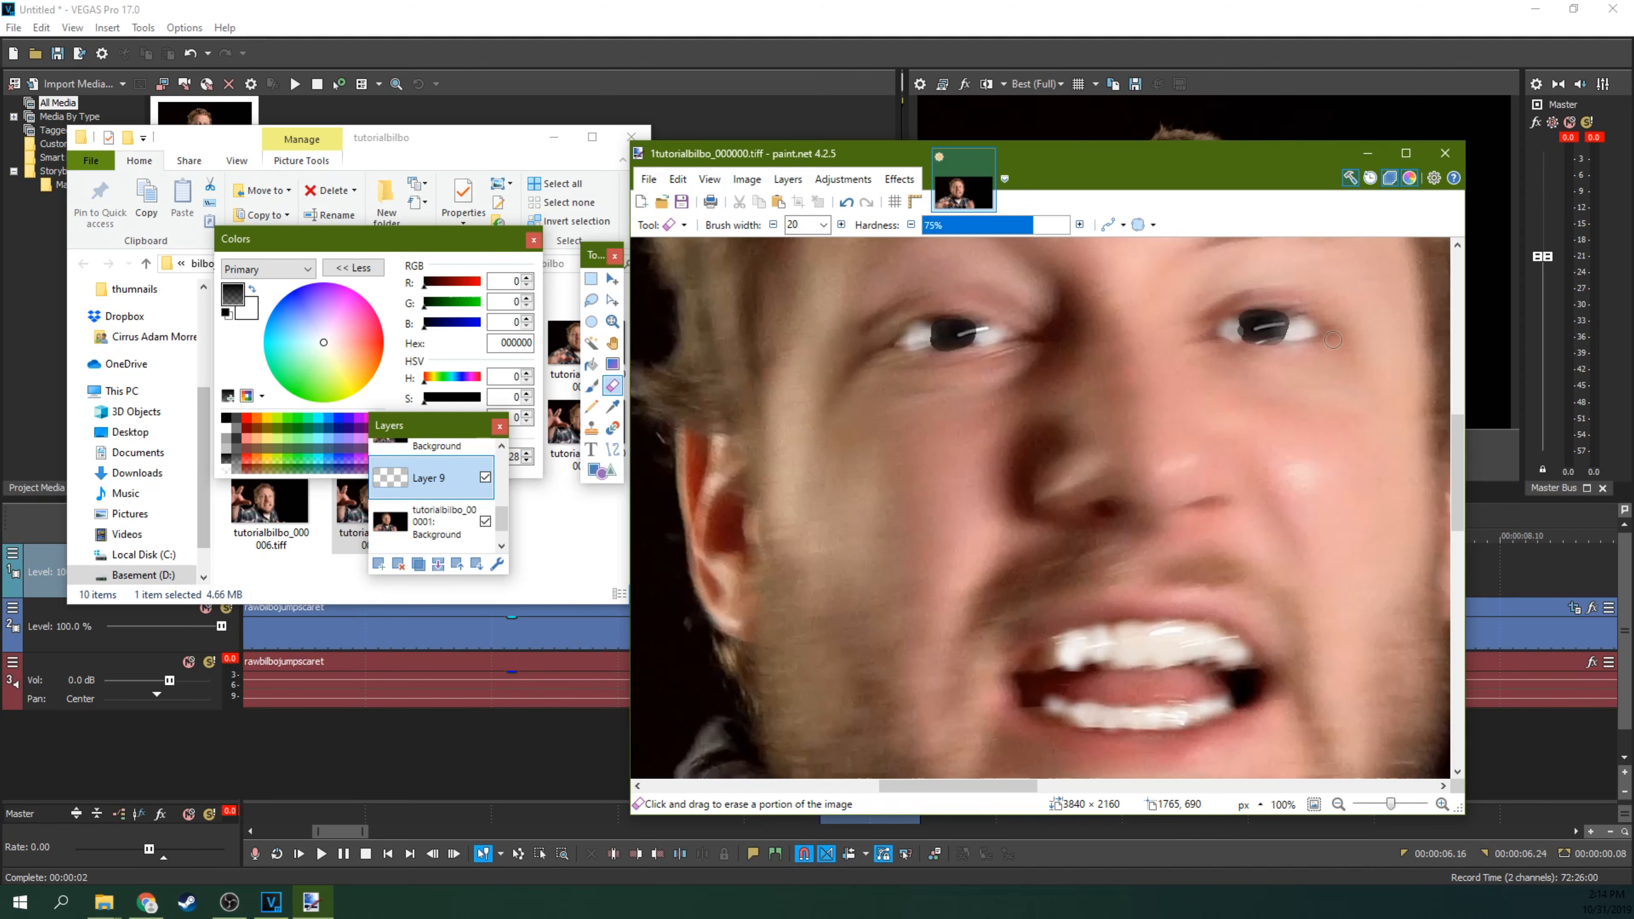
scroll(1255, 541, "down", 1)
scroll(1256, 540, "up", 2)
scroll(1255, 541, "down", 1)
scroll(505, 527, "up", 1)
Step: Save the frame as 2tutorialbilbo_000000.tiff in TIFF format, flattening the layers
left_click(649, 179)
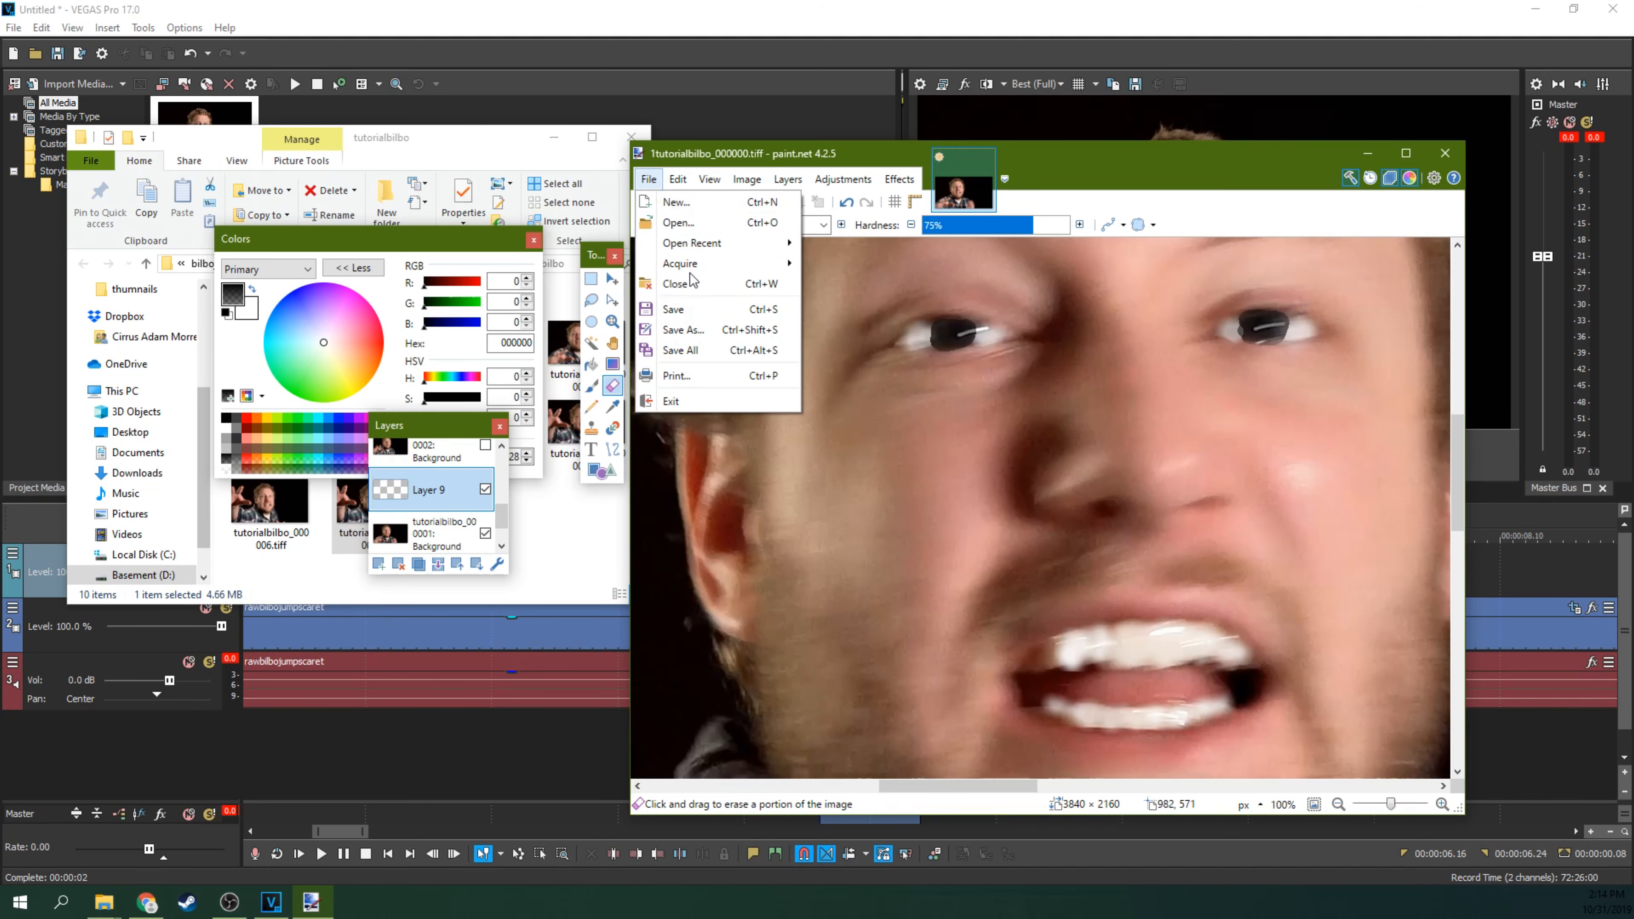
left_click(691, 341)
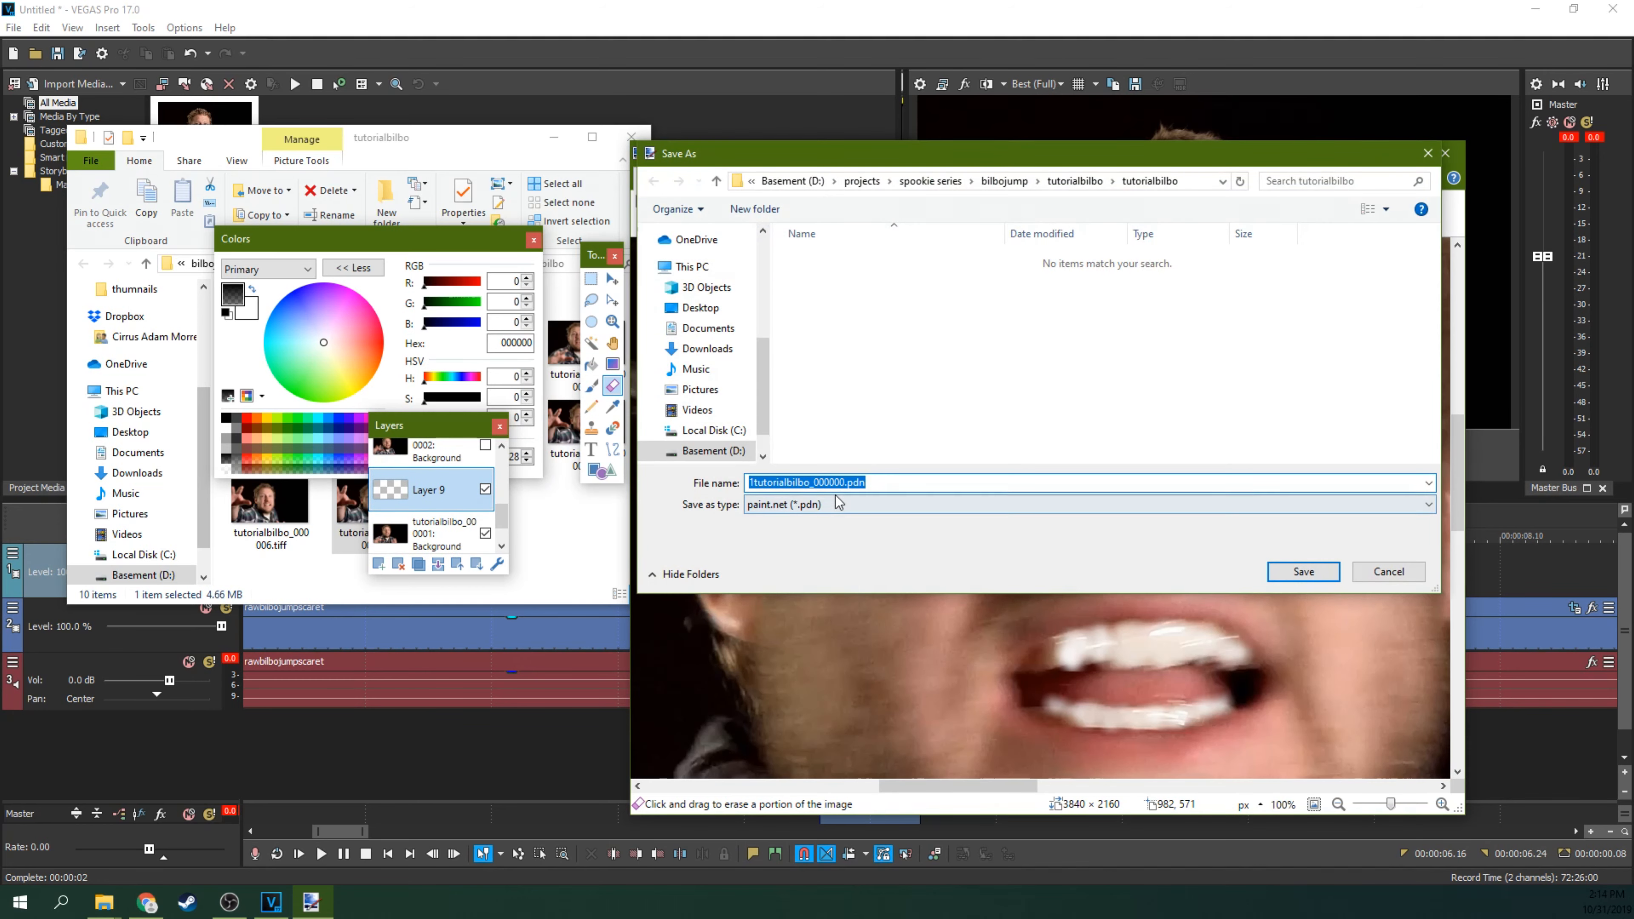
left_click(792, 481)
key("BackSpace")
type("2")
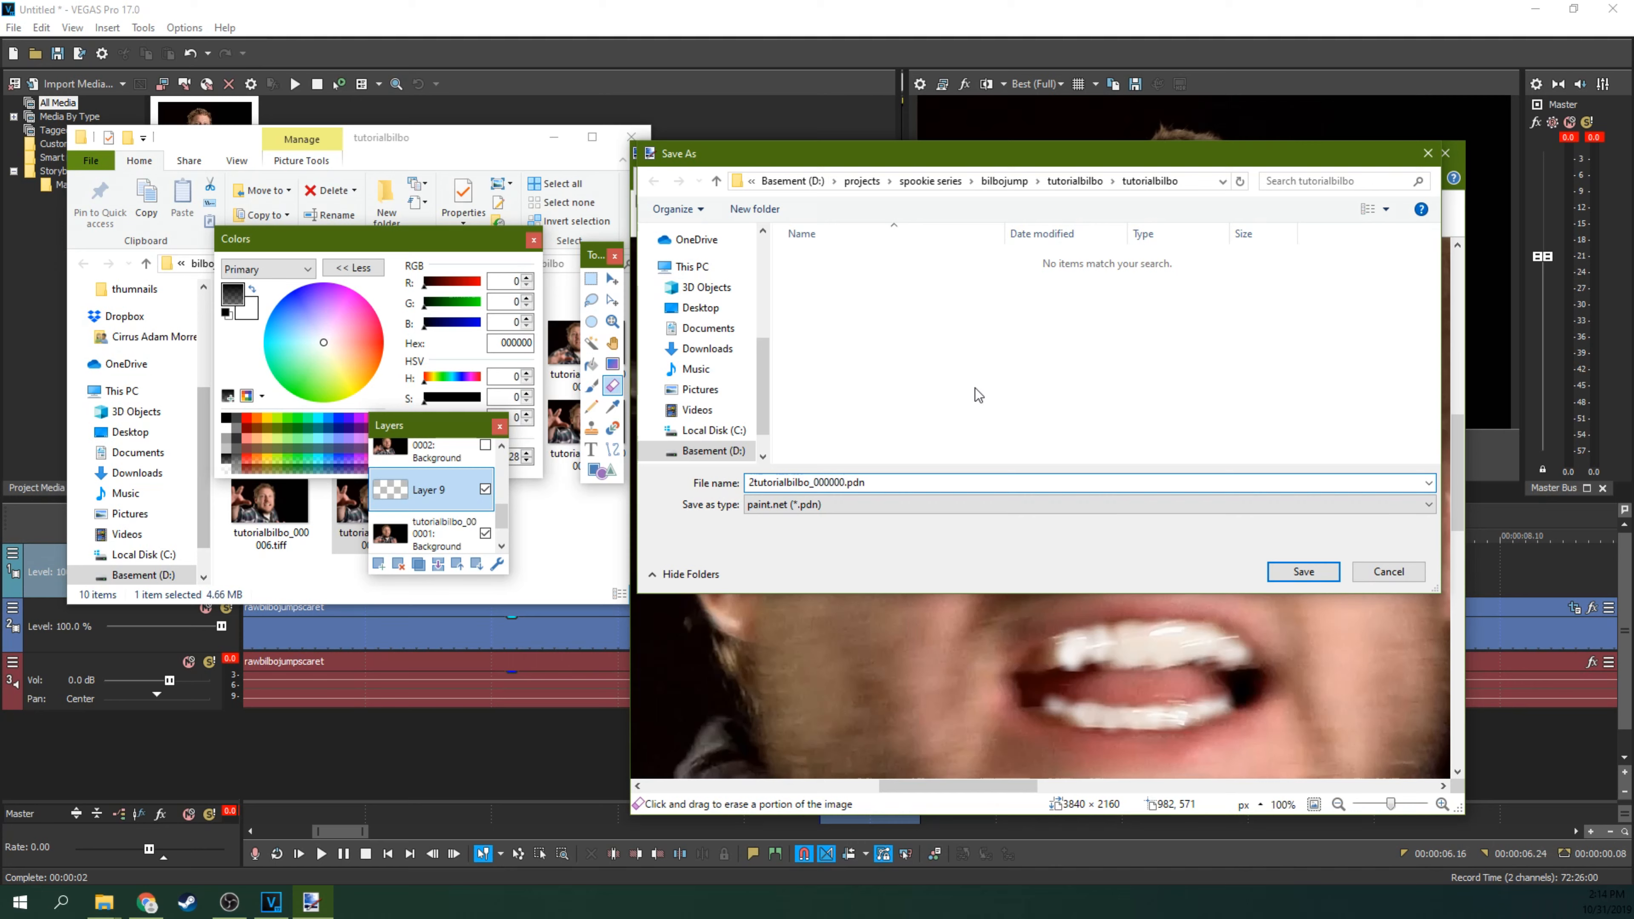
left_click(862, 504)
left_click(836, 582)
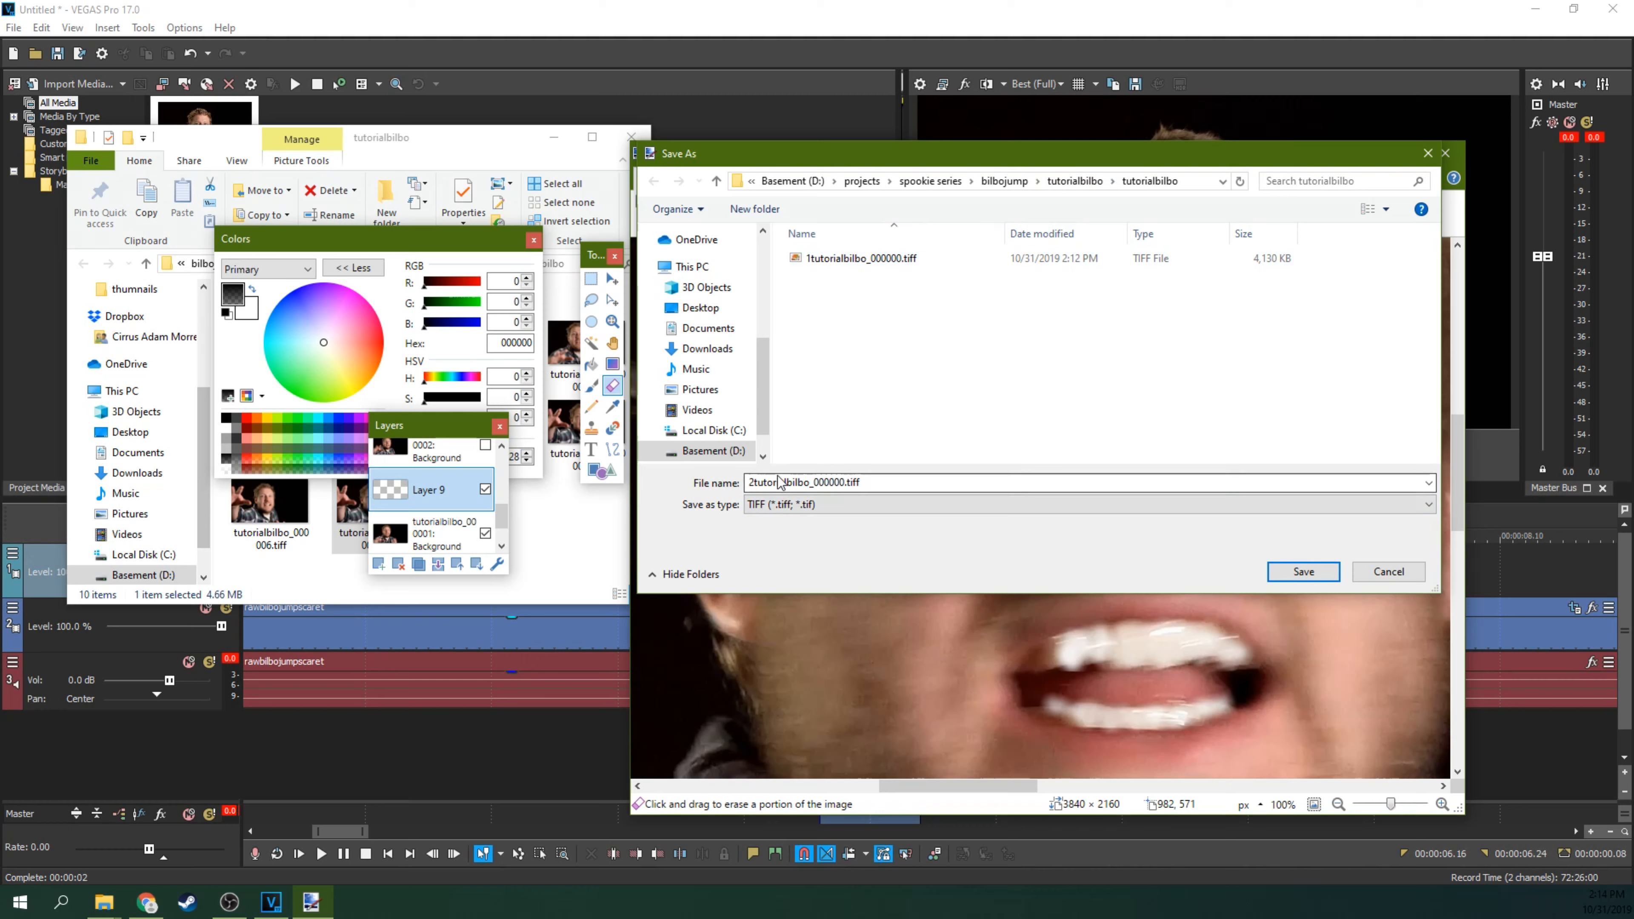
left_click(1299, 572)
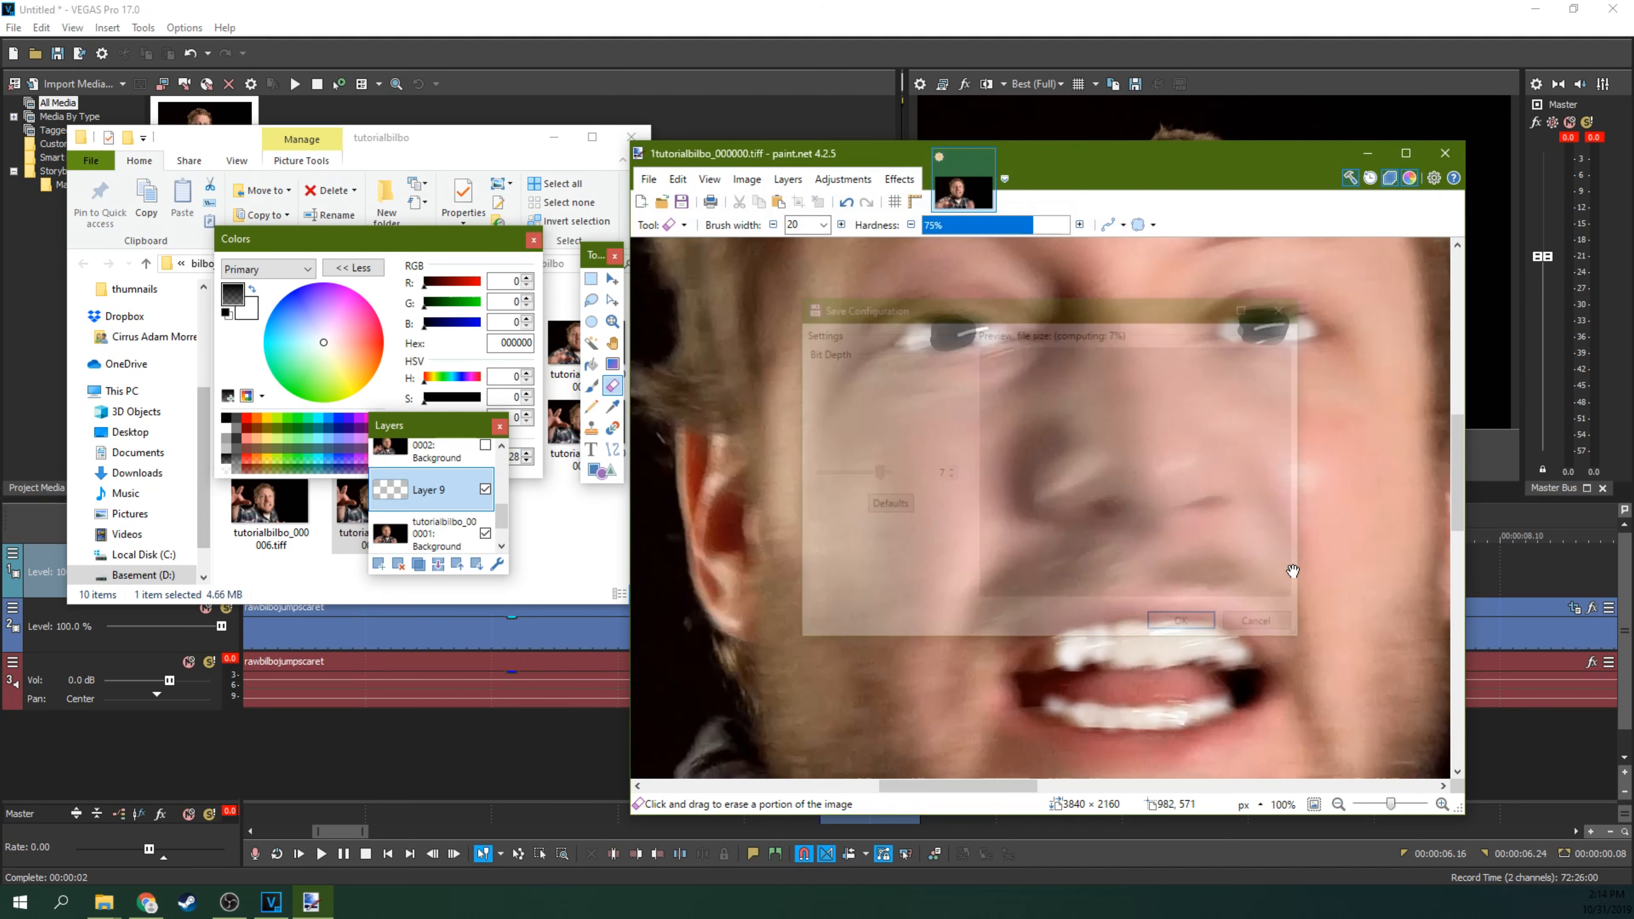
left_click(1187, 624)
left_click(1078, 513)
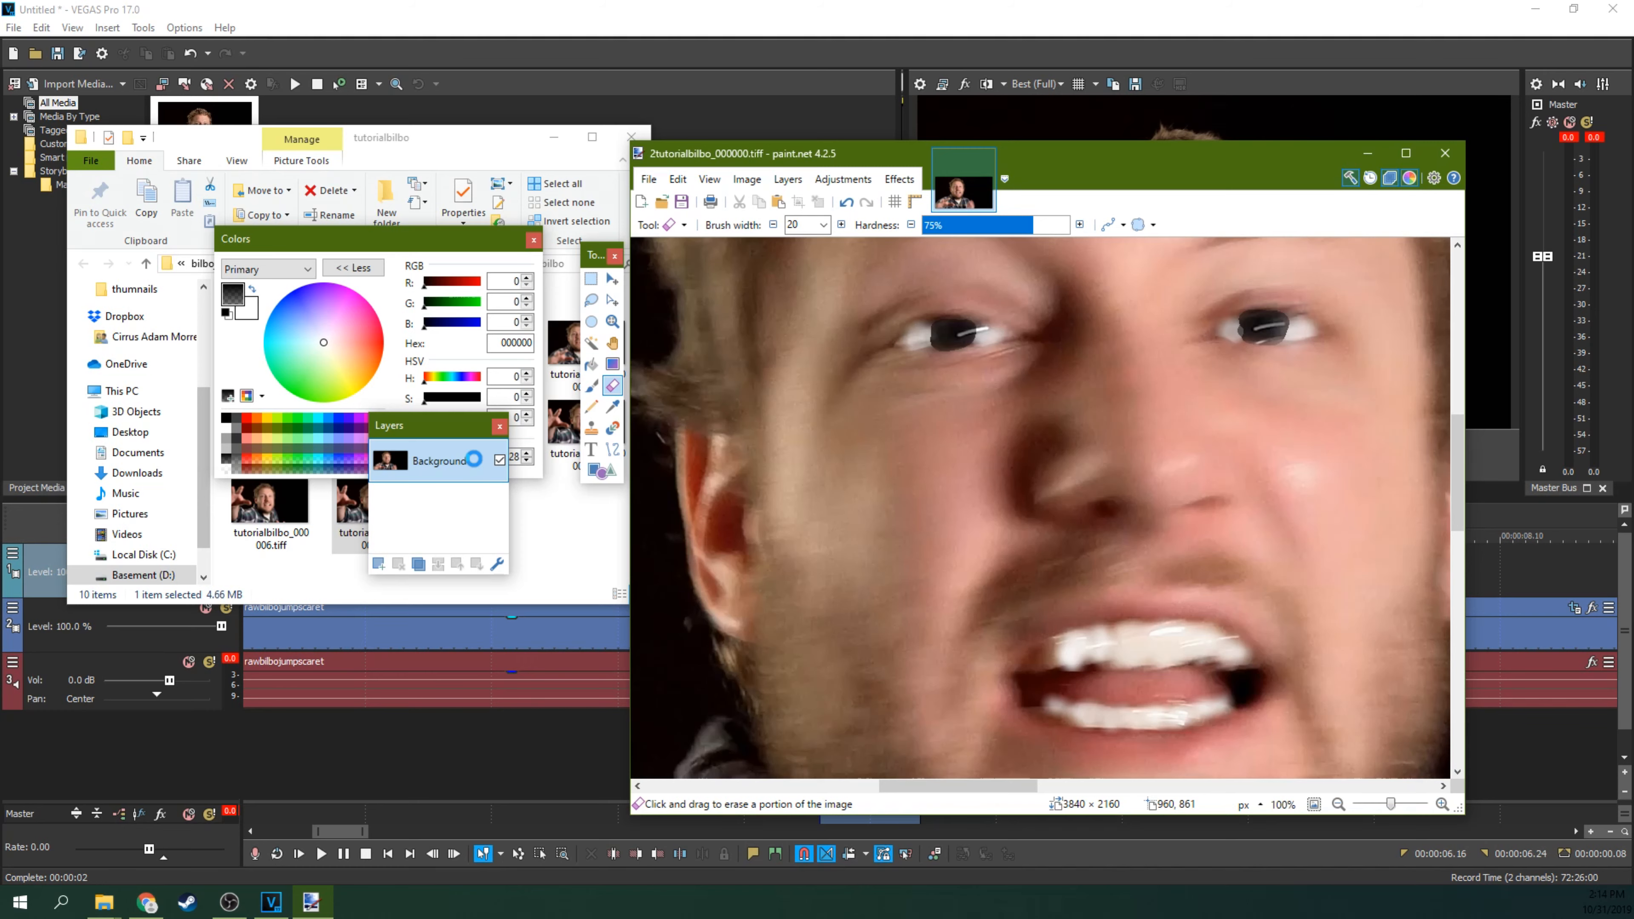
Step: Undo the flattening, then move Layer 9 above the tutorialbilbo_000002 layer and show that frame in place of 000001
key("ctrl+z")
left_click_drag(499, 531, 463, 458)
left_click(485, 536)
left_click(485, 504)
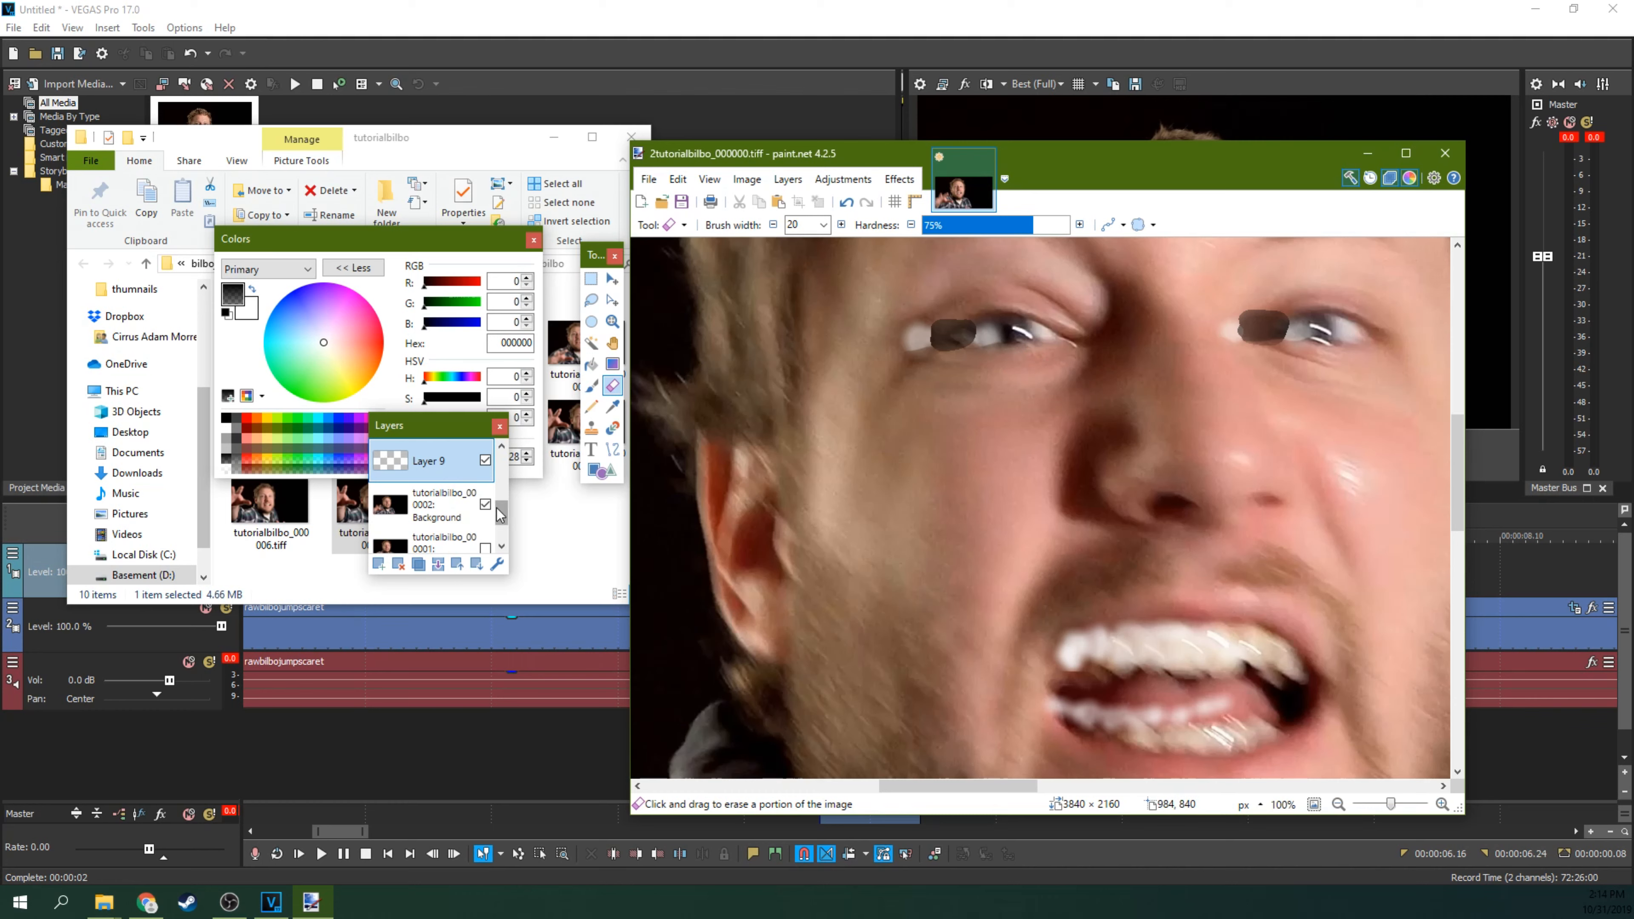
mouse_move(500, 515)
left_mouse_down()
mouse_move(501, 476)
mouse_move(502, 508)
left_mouse_up()
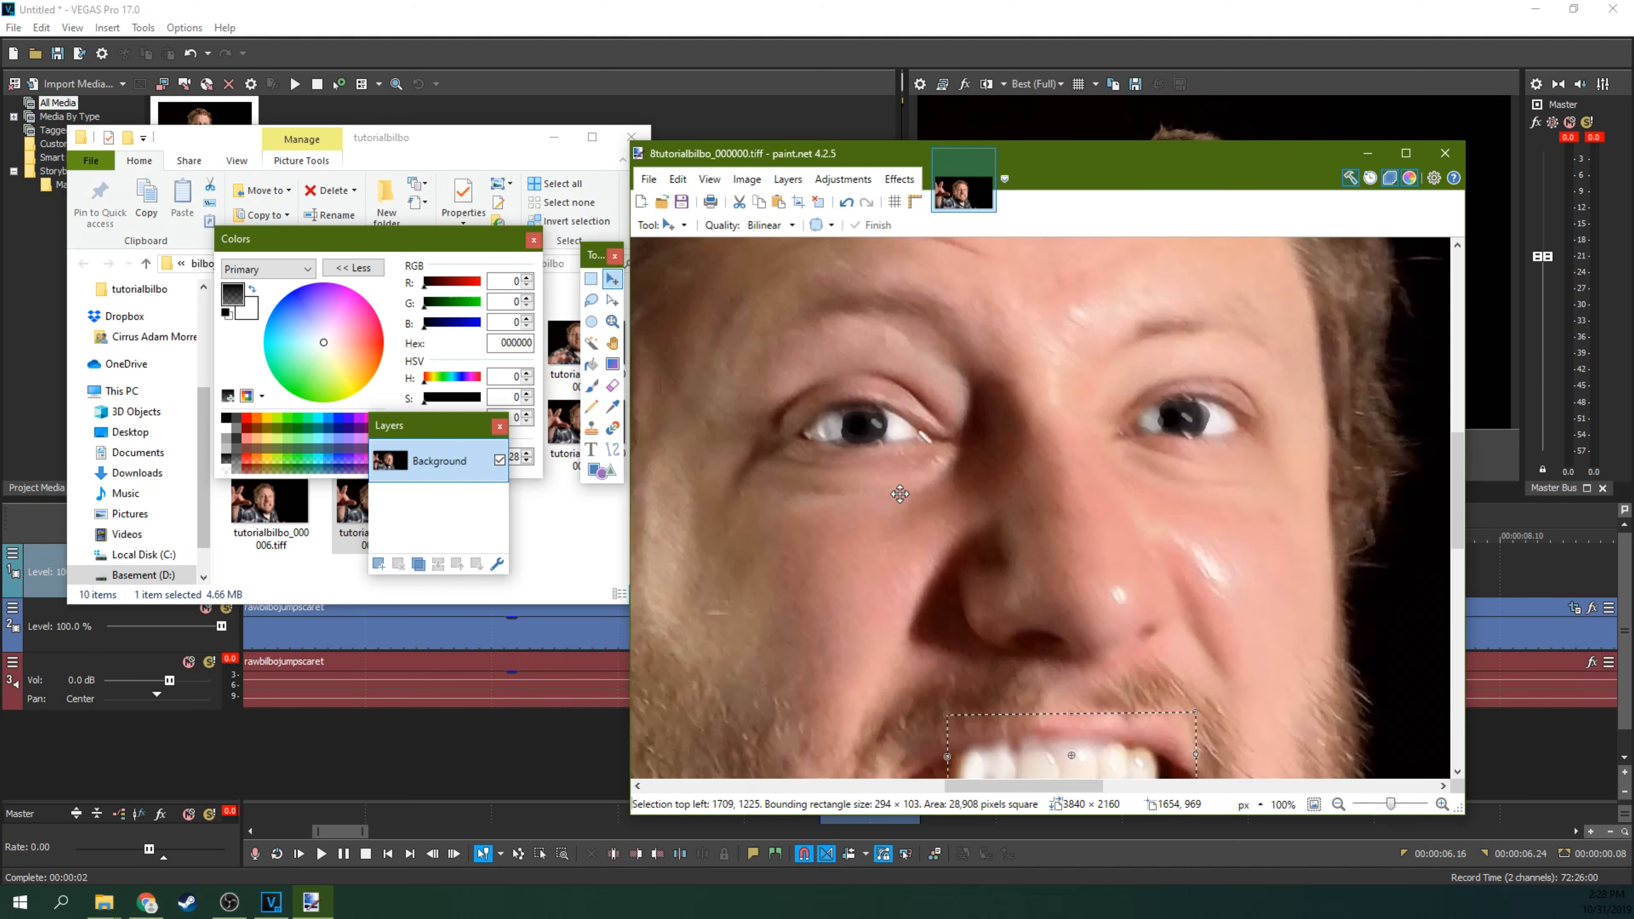
Step: Close the finished 8tutorialbilbo_000000.tiff image and the tutorialbilbo folder window to return to VEGAS Pro
scroll(900, 493, "down", 2)
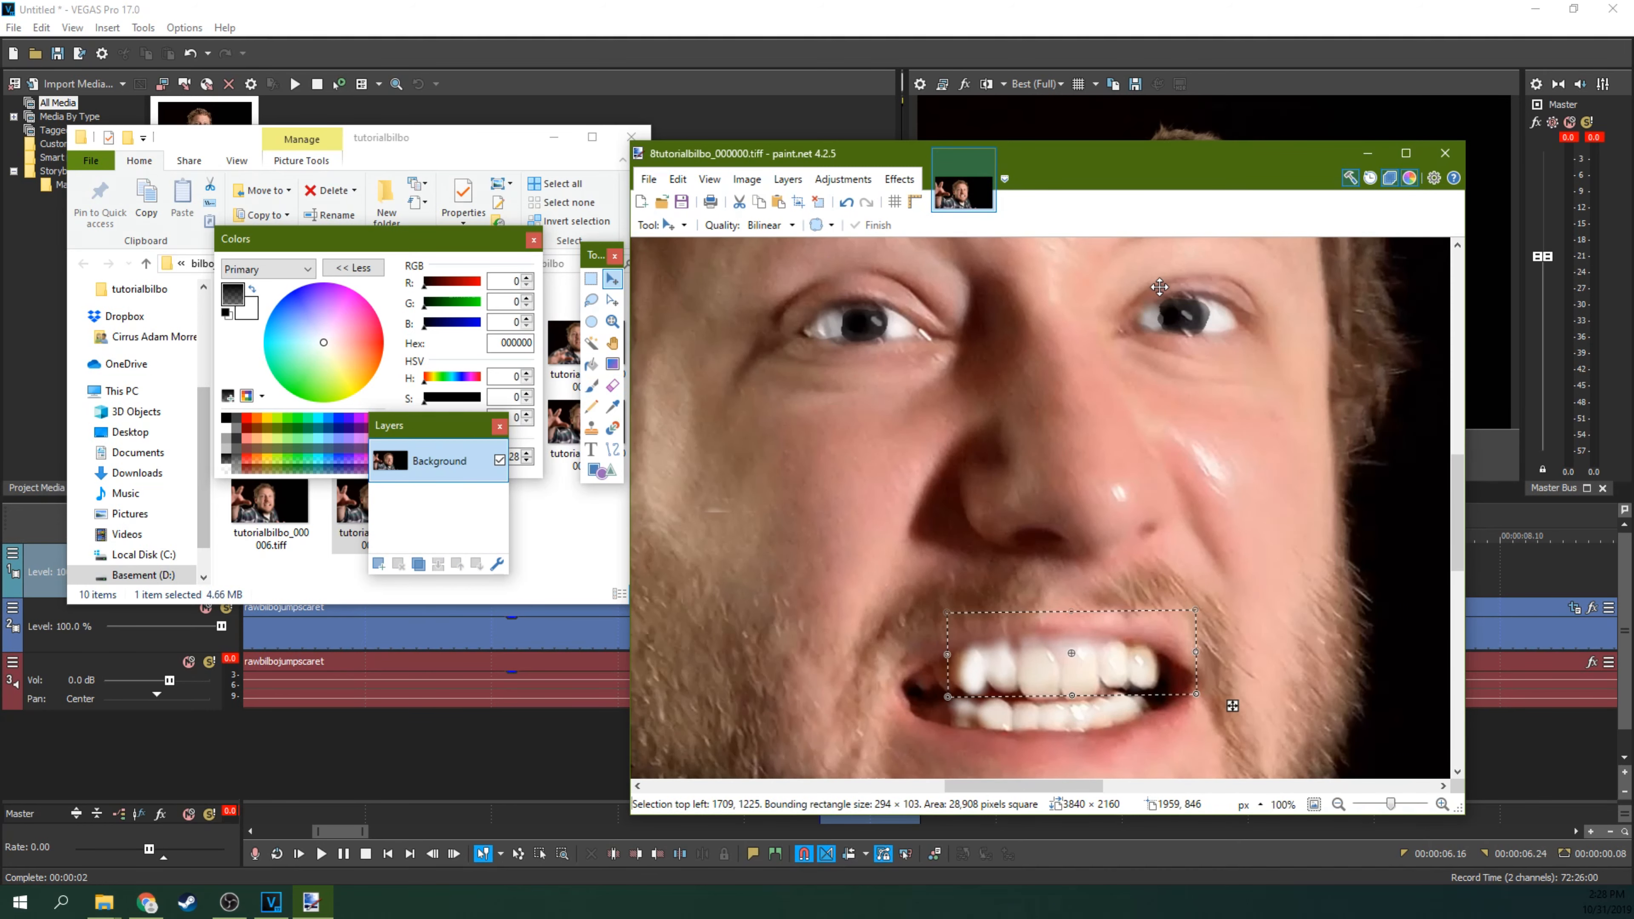
left_click(1444, 160)
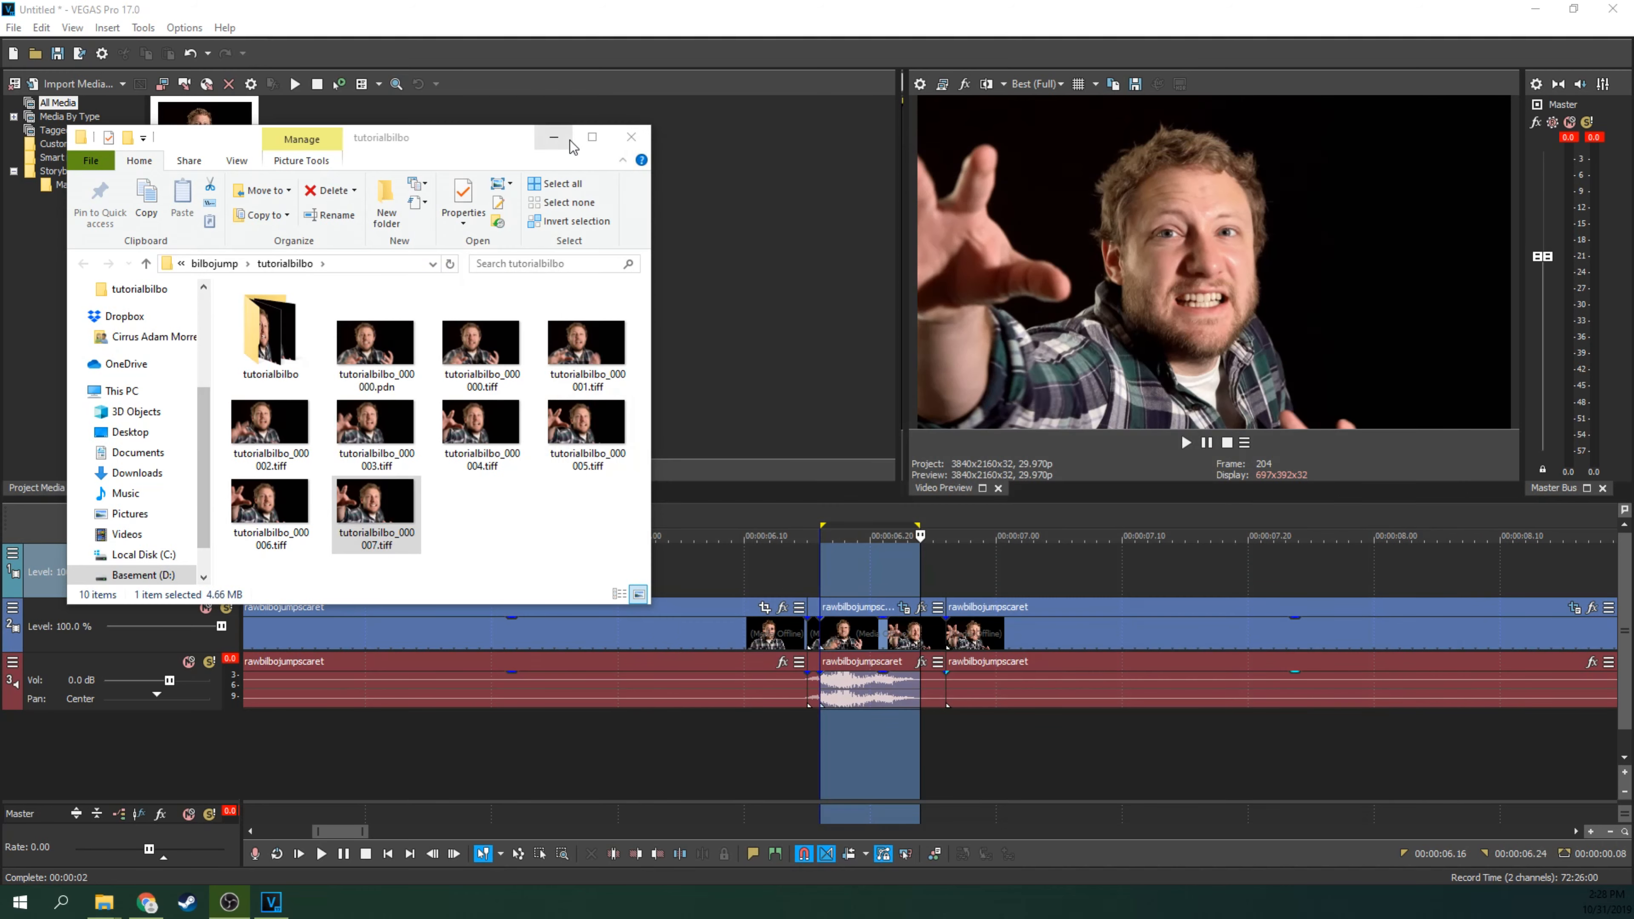
left_click(631, 137)
Step: Place the timeline cursor at 00:00:06.16, the start of the jump-scare clip
left_click(836, 581)
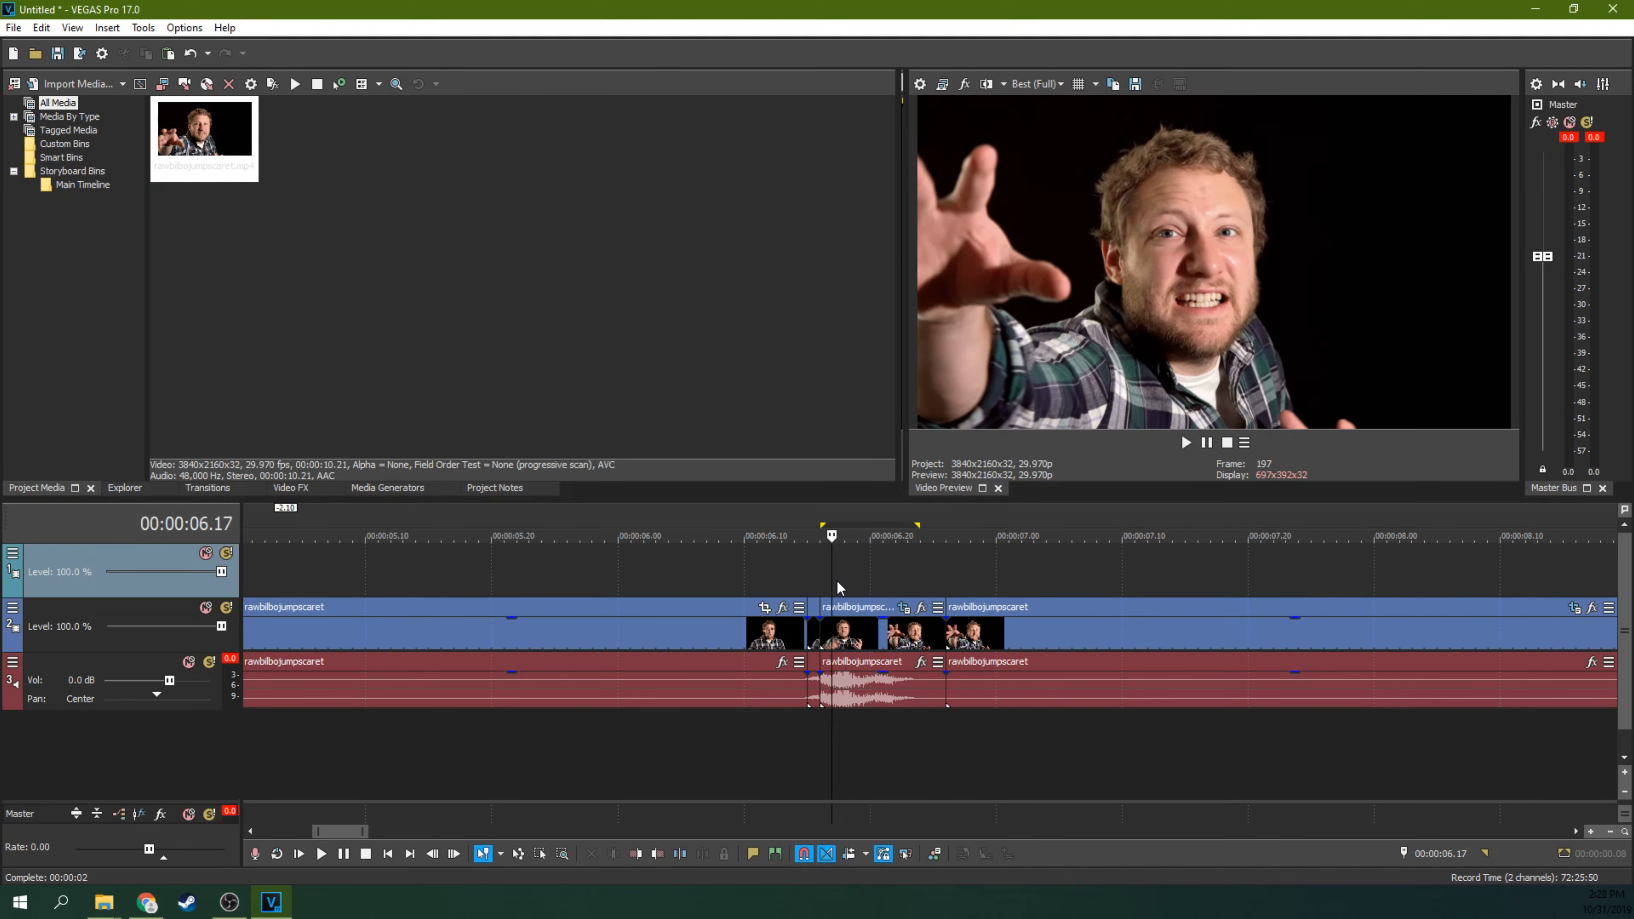
left_click(821, 570)
scroll(866, 543, "down", 4)
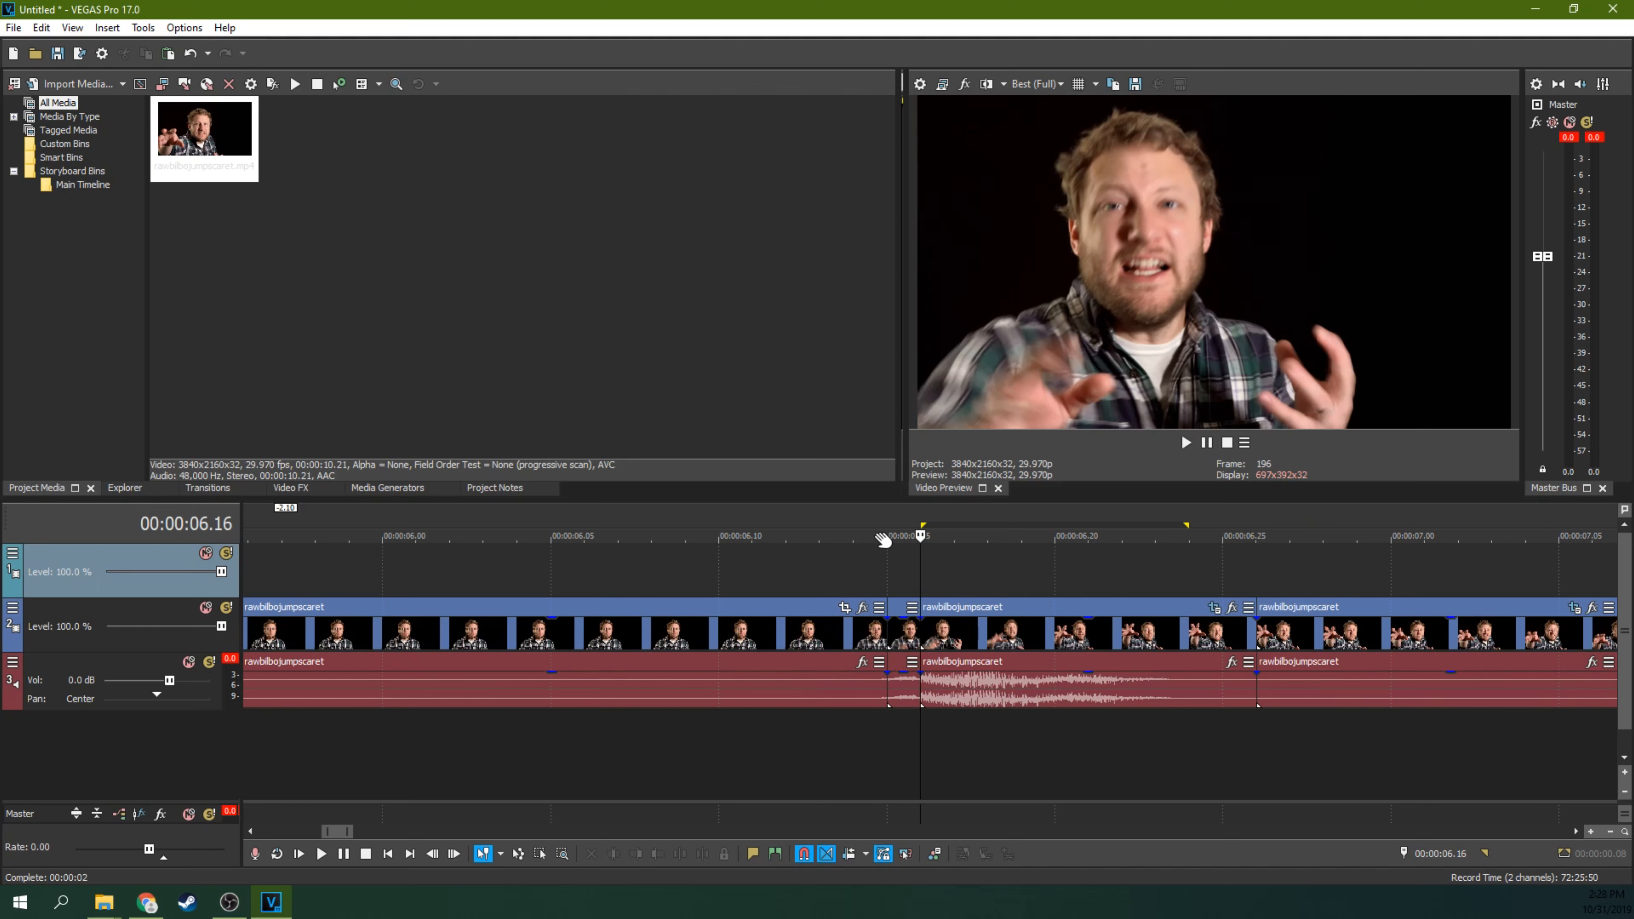
scroll(875, 537, "up", 6)
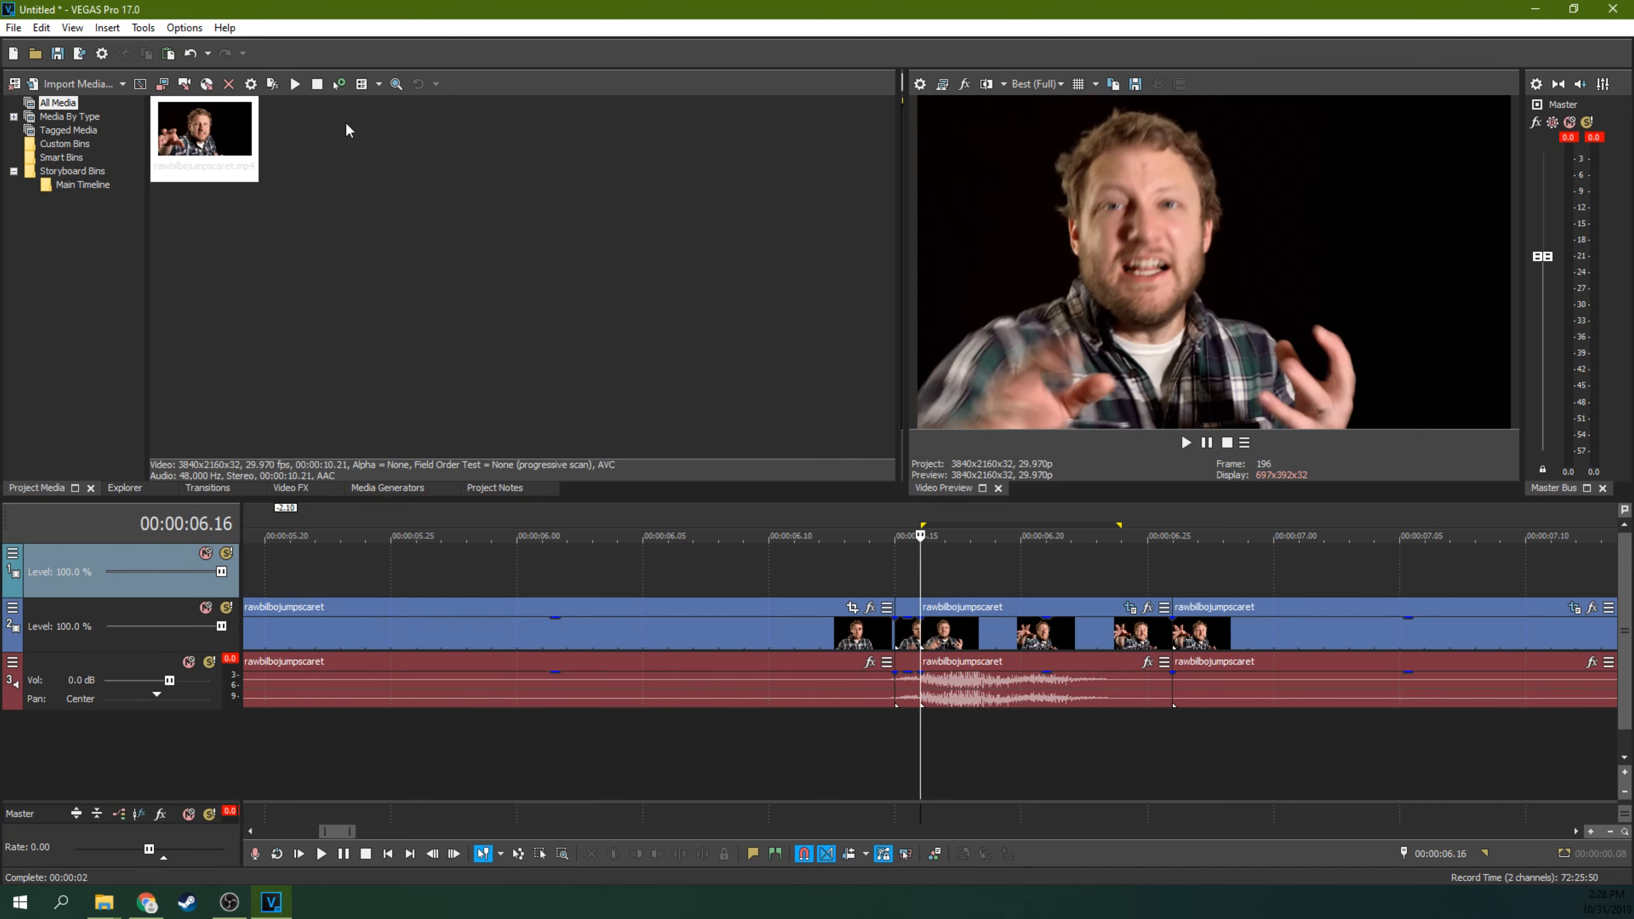
Step: Start a new slideshow and add the eight edited images, 1tutorialbilbo_000000.tiff to 8tutorialbilbo_000000.tiff, from the inner tutorialbilbo folder
left_click(107, 28)
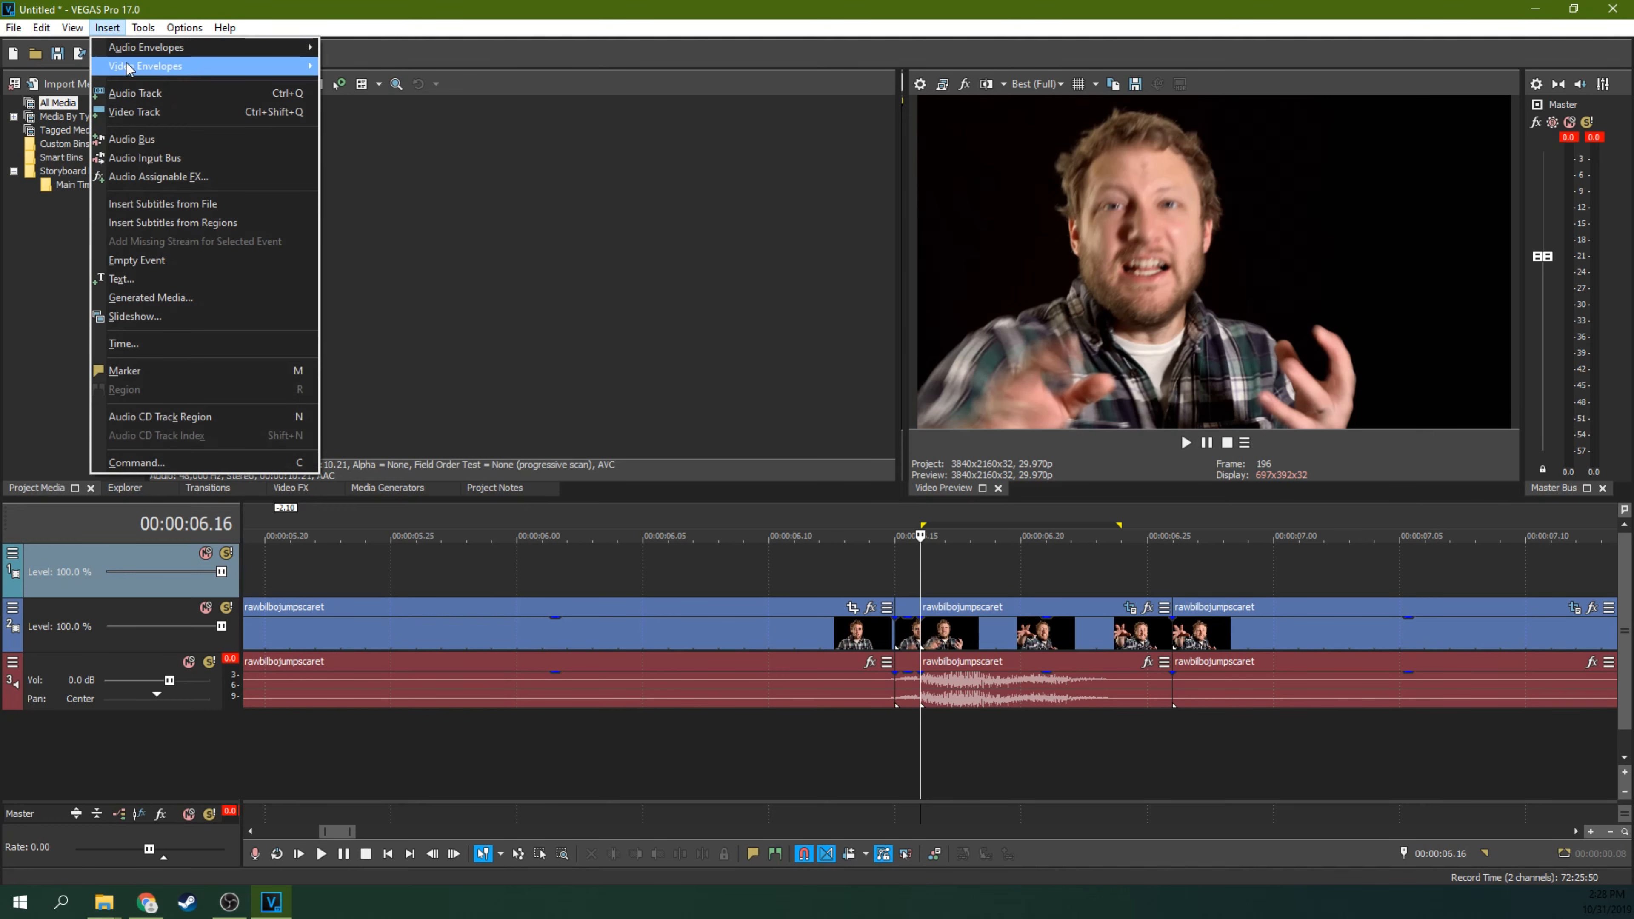
left_click(146, 314)
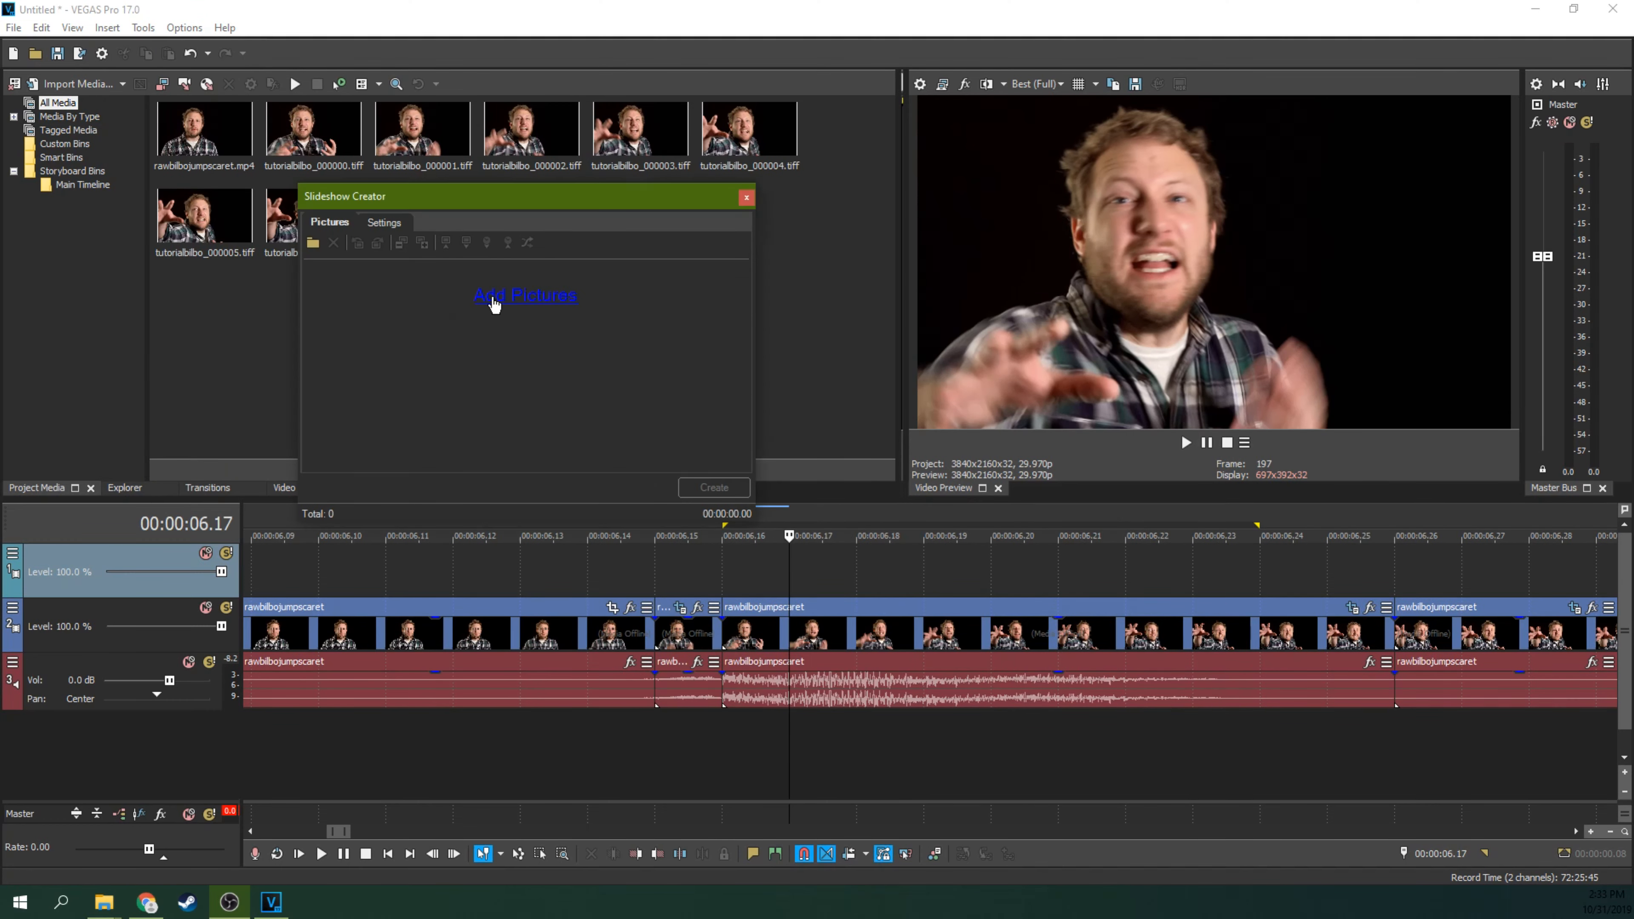
left_click(494, 301)
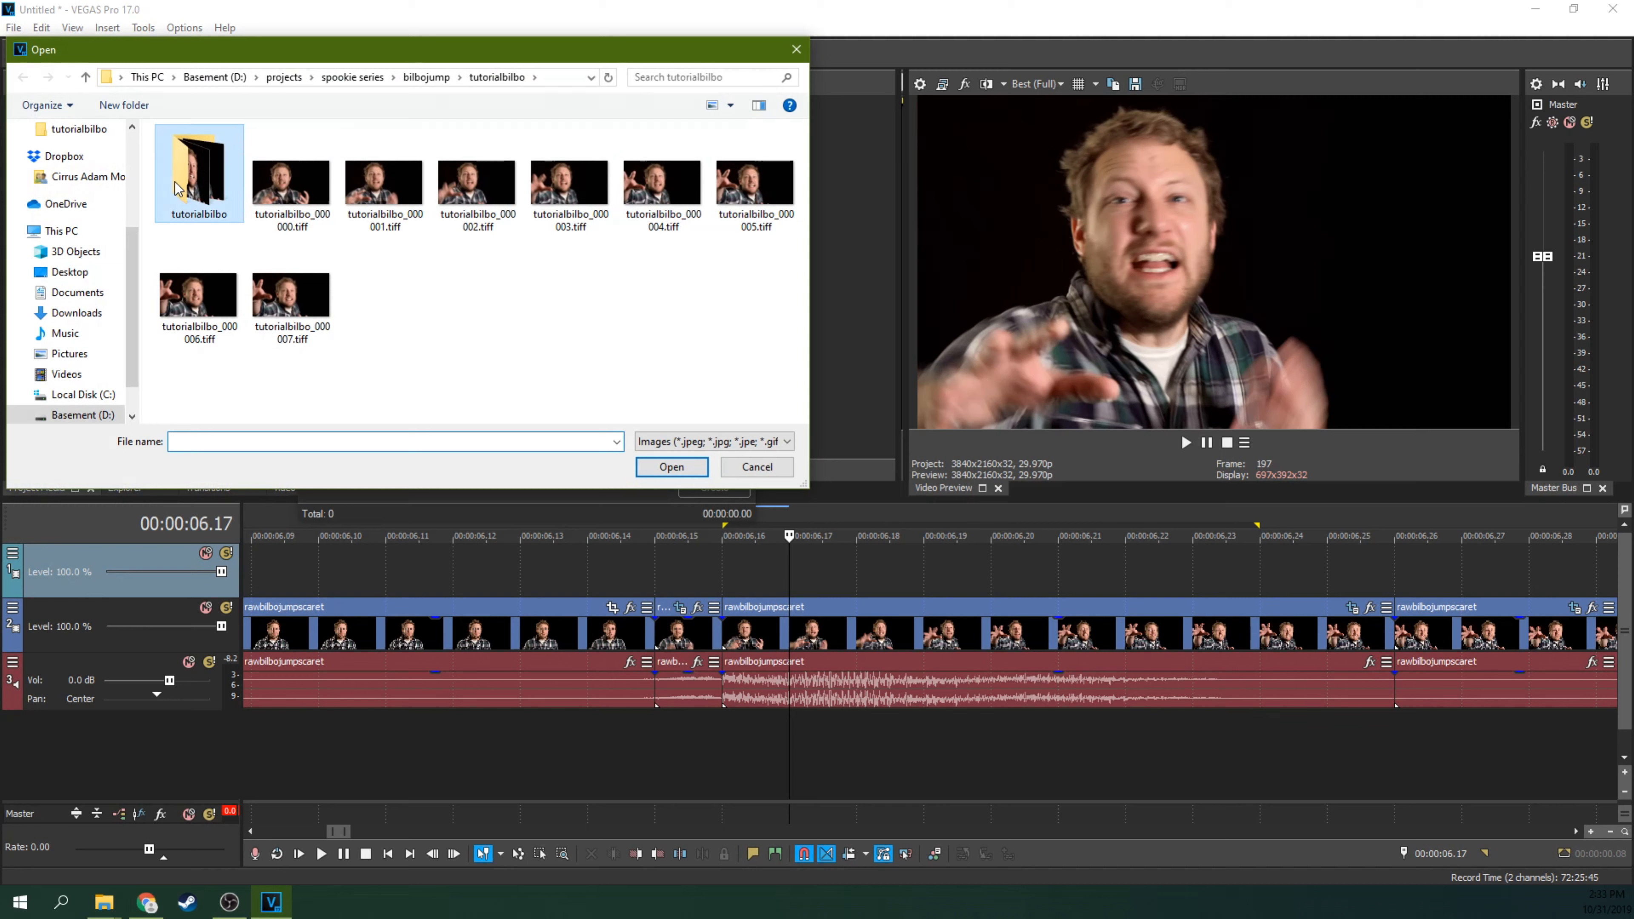
double_click(179, 188)
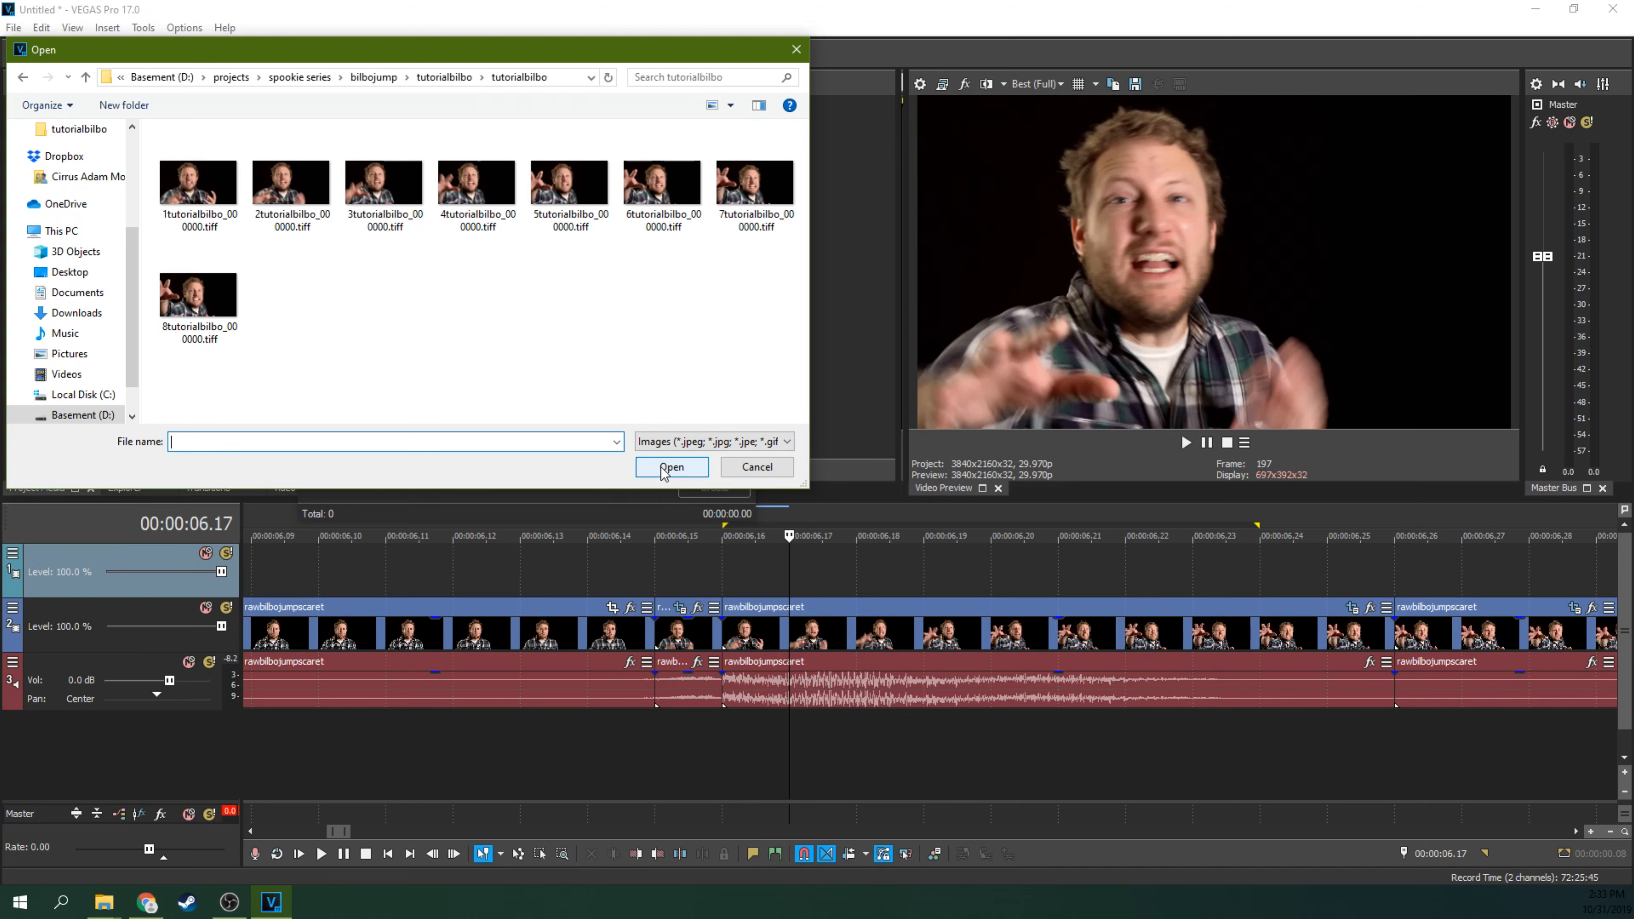
left_click_drag(775, 346, 144, 125)
left_click(700, 476)
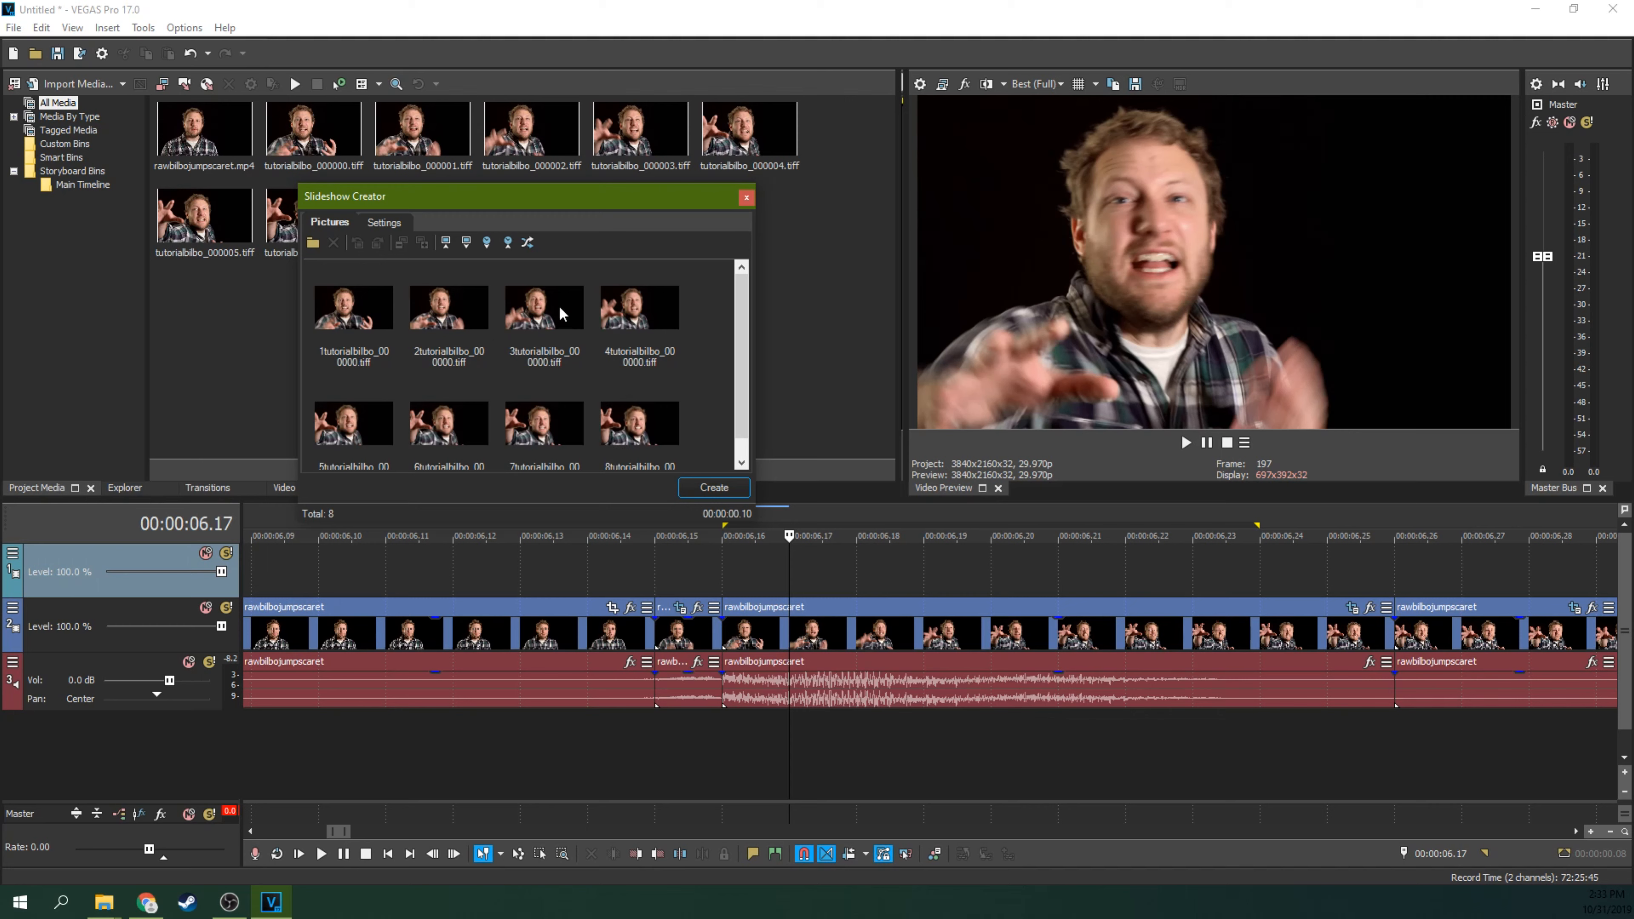
Step: Create the slideshow at cursor position 00:00:06.16 with a total length of 00:00:00.09
left_click(386, 224)
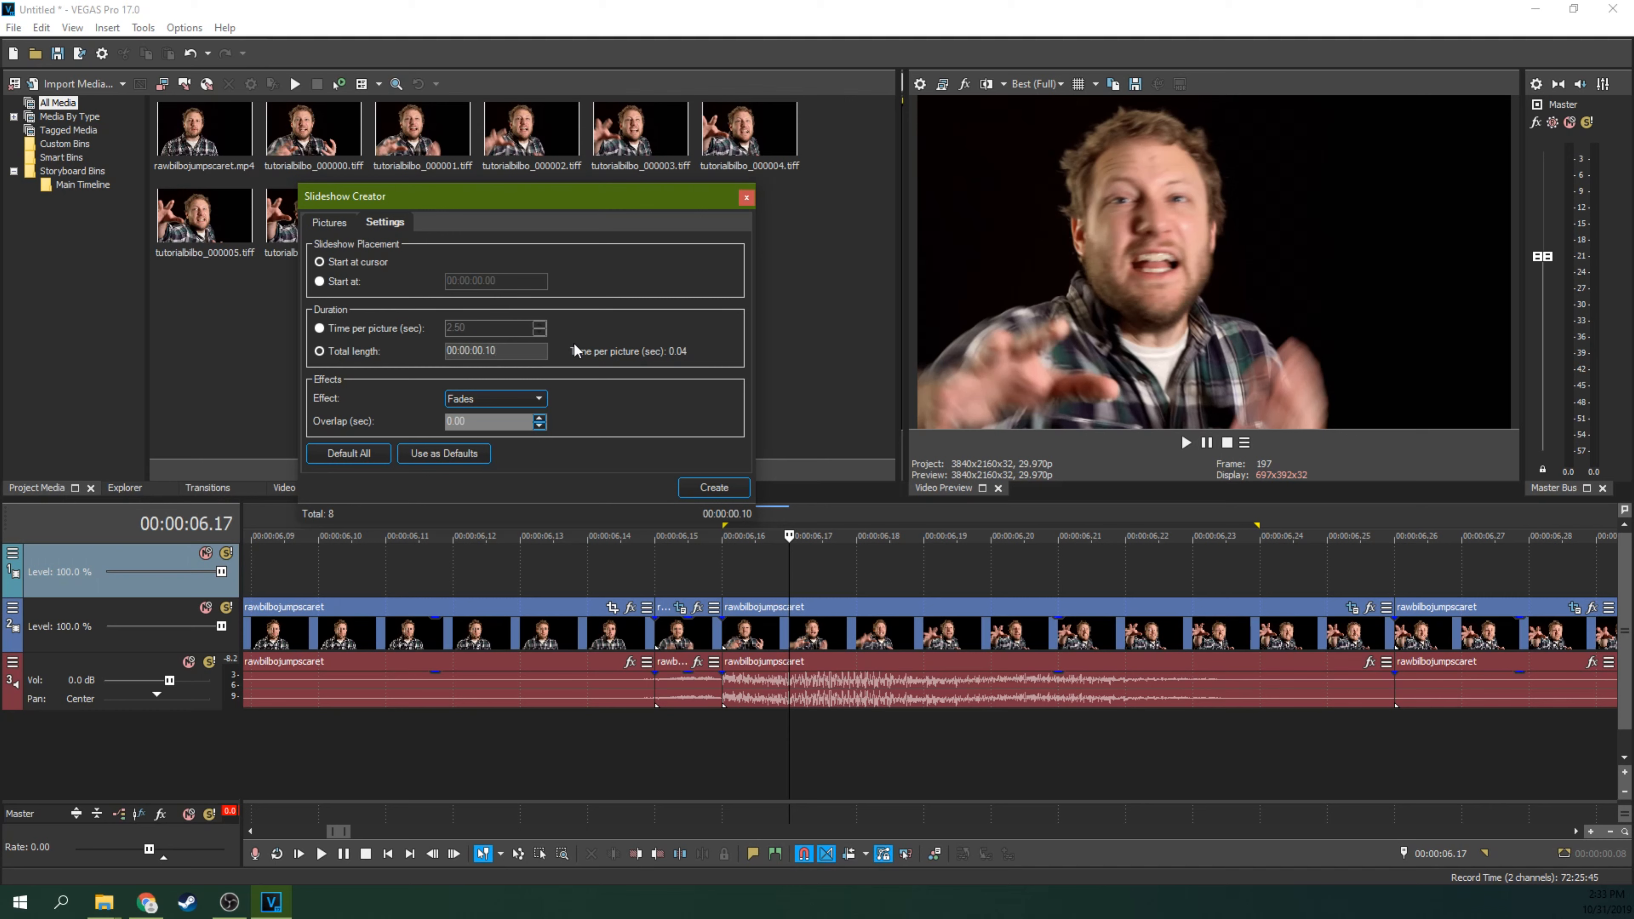
left_click(723, 565)
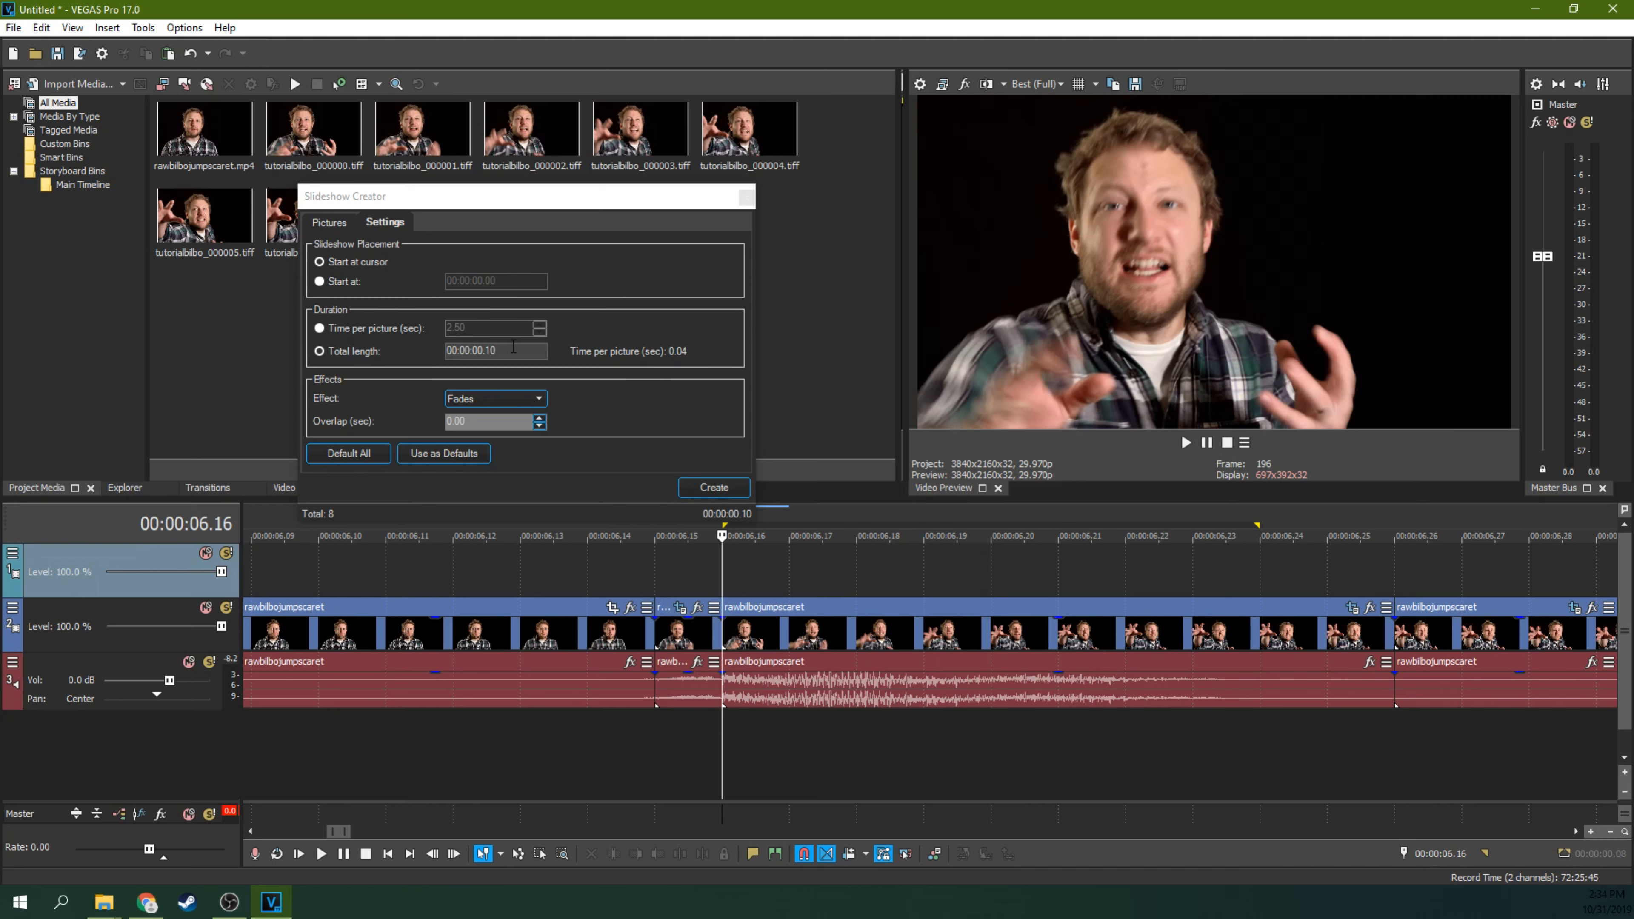
left_click(499, 351)
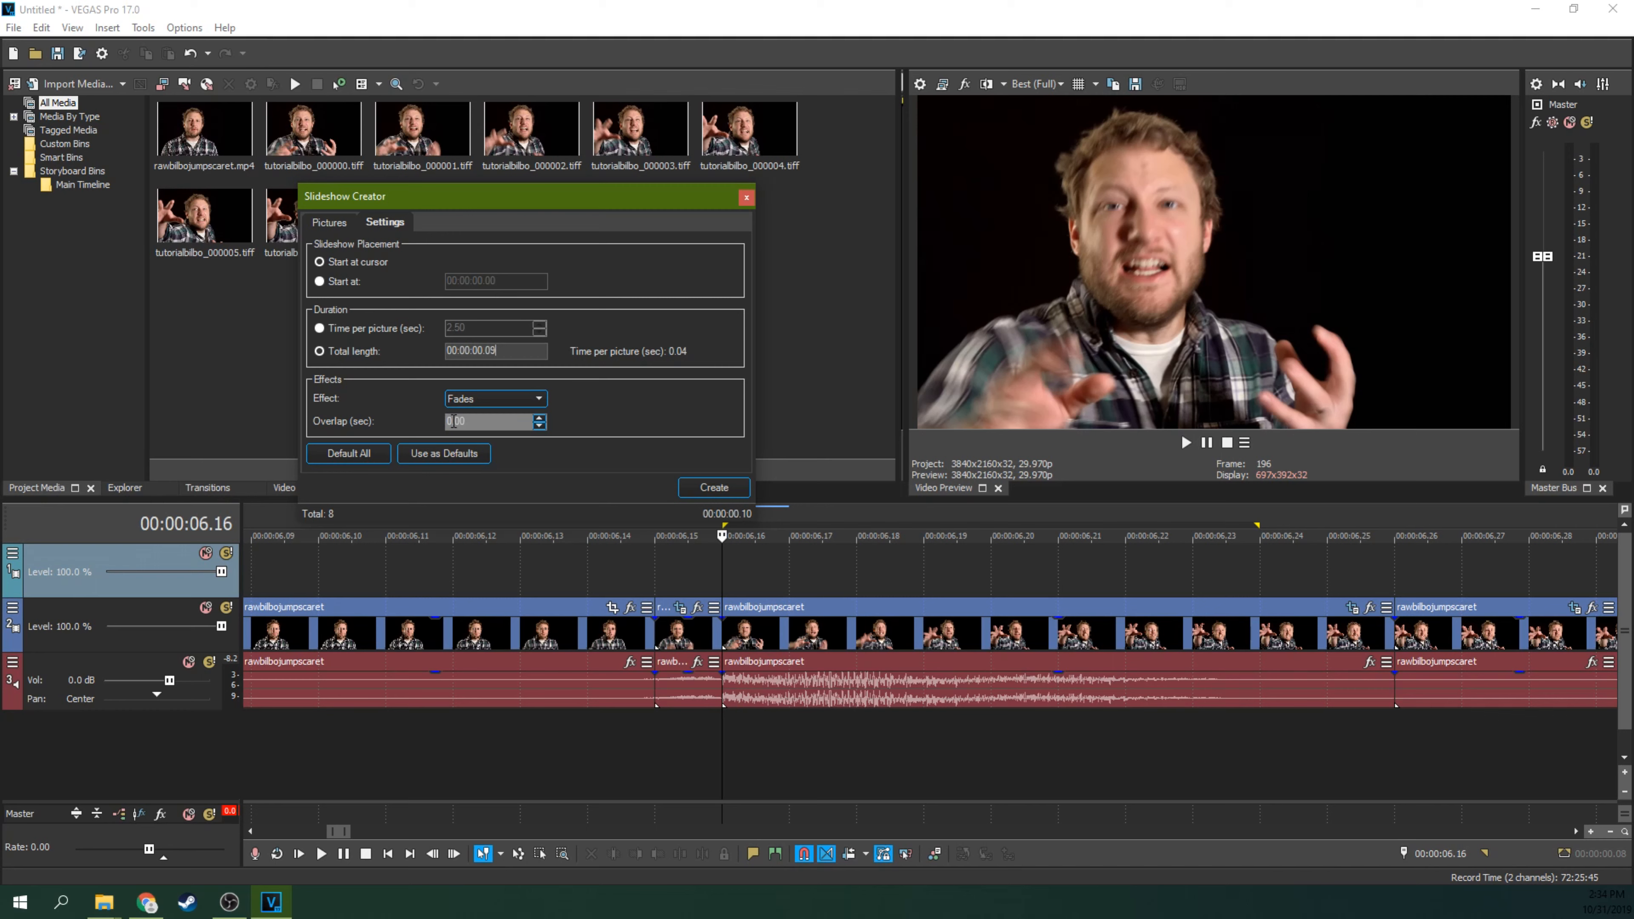
left_click(715, 487)
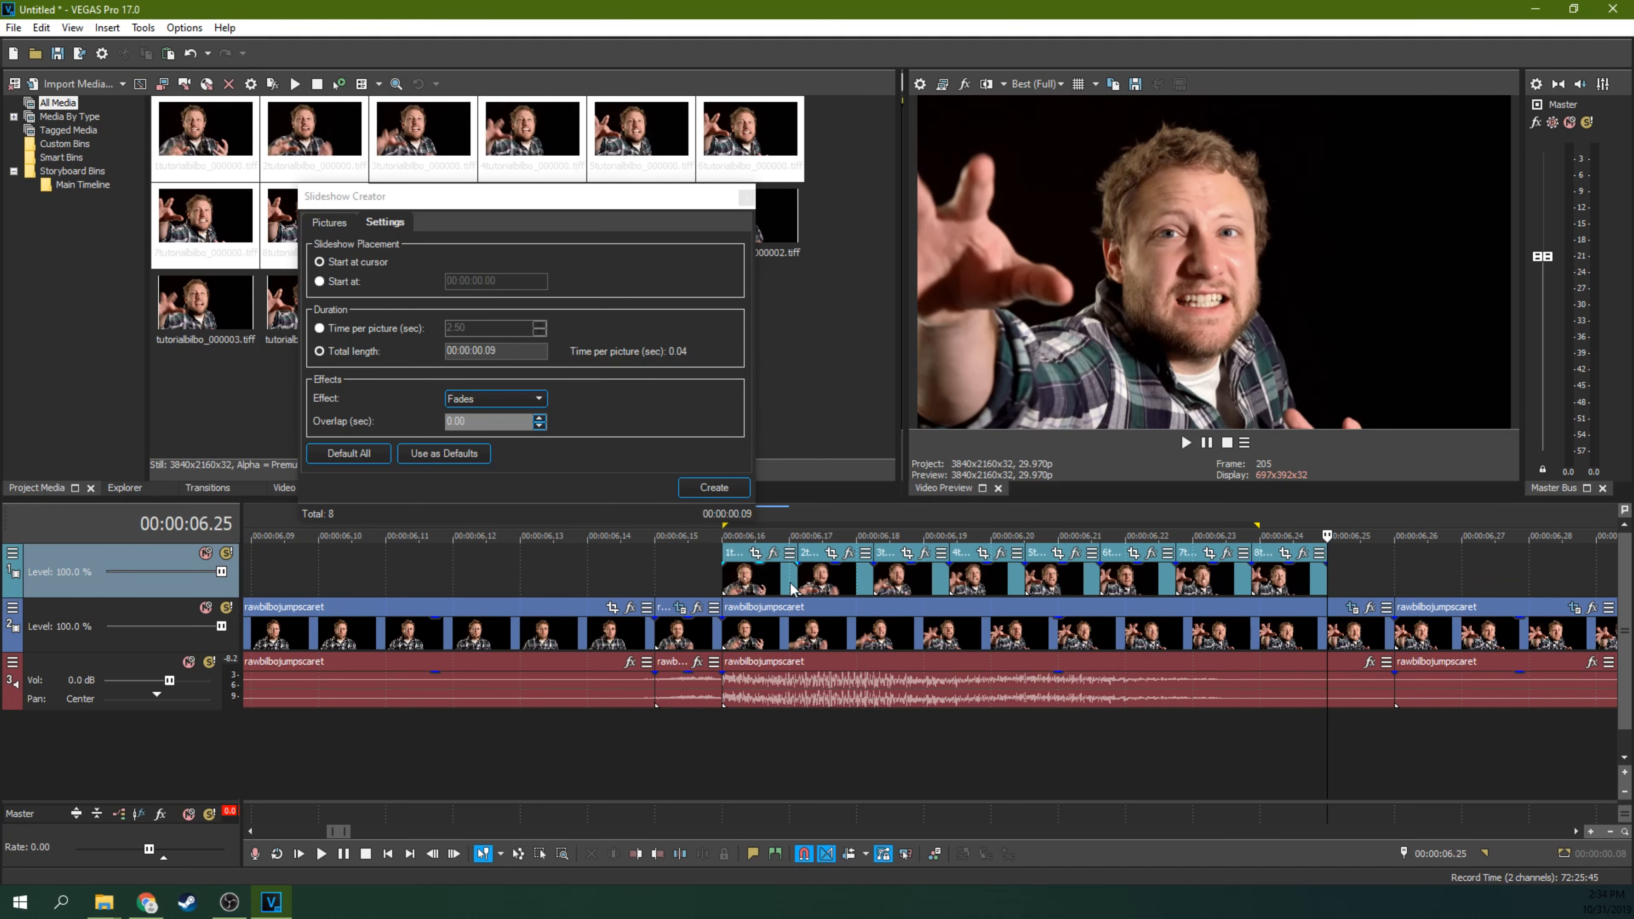
Step: Trim the eight slideshow images to one frame each, place them end to end from 00:00:06.16, and close the Slideshow Creator
left_click_drag(790, 574, 758, 573)
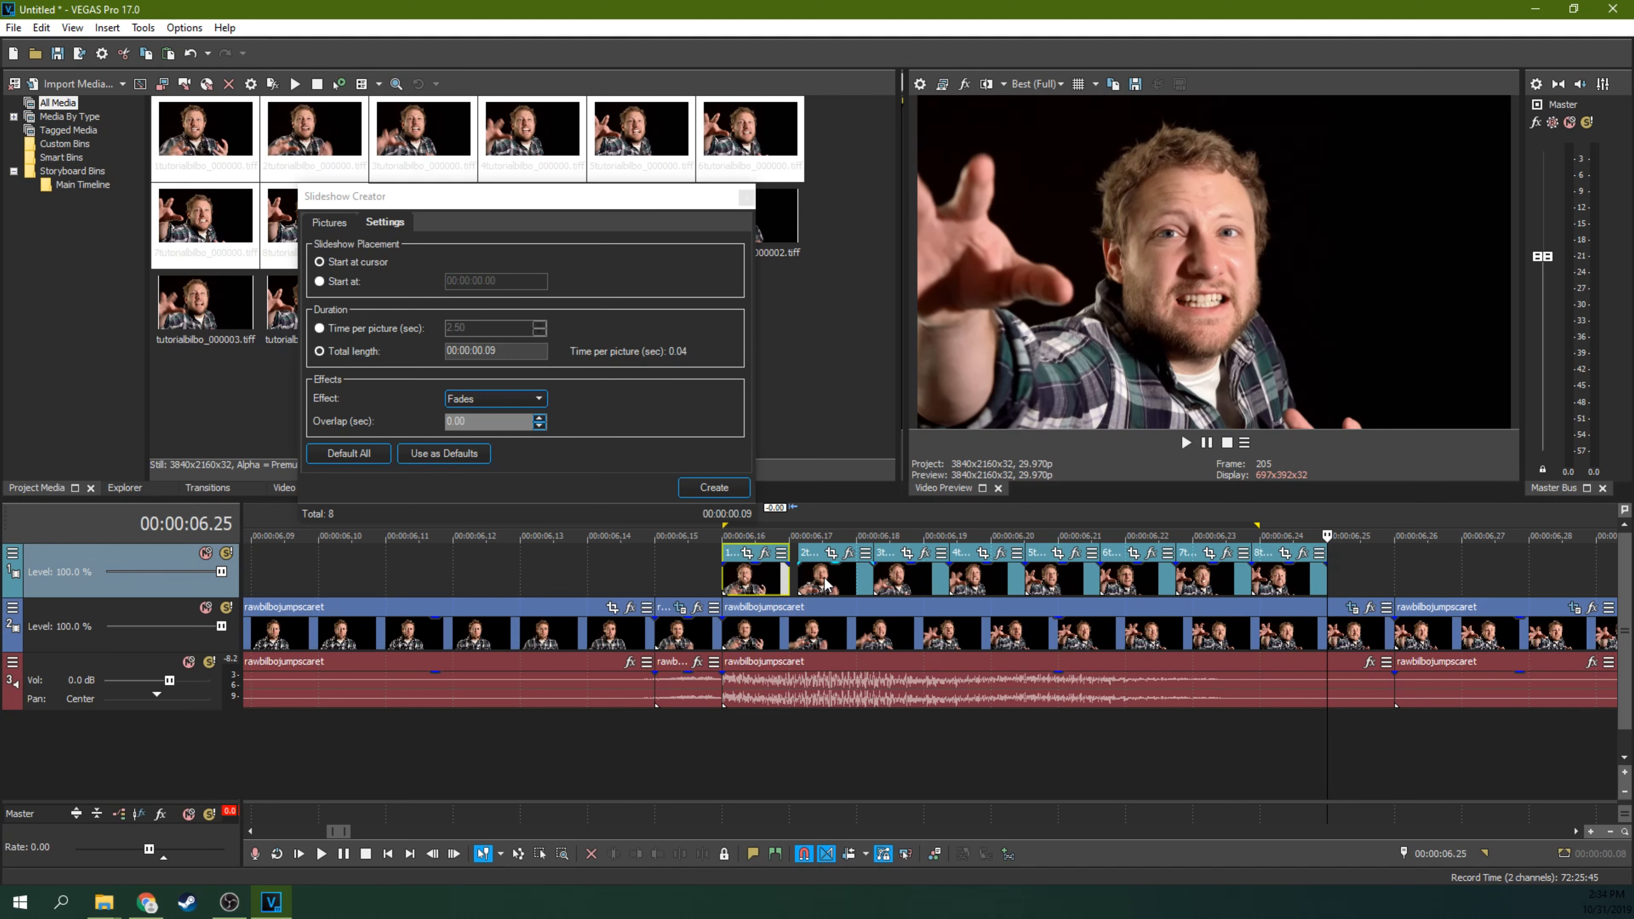
left_click(820, 582)
left_click_drag(864, 581, 855, 582)
left_click_drag(901, 582, 1056, 575)
left_click(1157, 583)
mouse_move(1157, 583)
left_mouse_down()
mouse_move(1117, 583)
mouse_move(1186, 571)
left_mouse_up()
left_click(1182, 583)
left_click(1297, 582)
left_click_drag(1296, 583, 1257, 574)
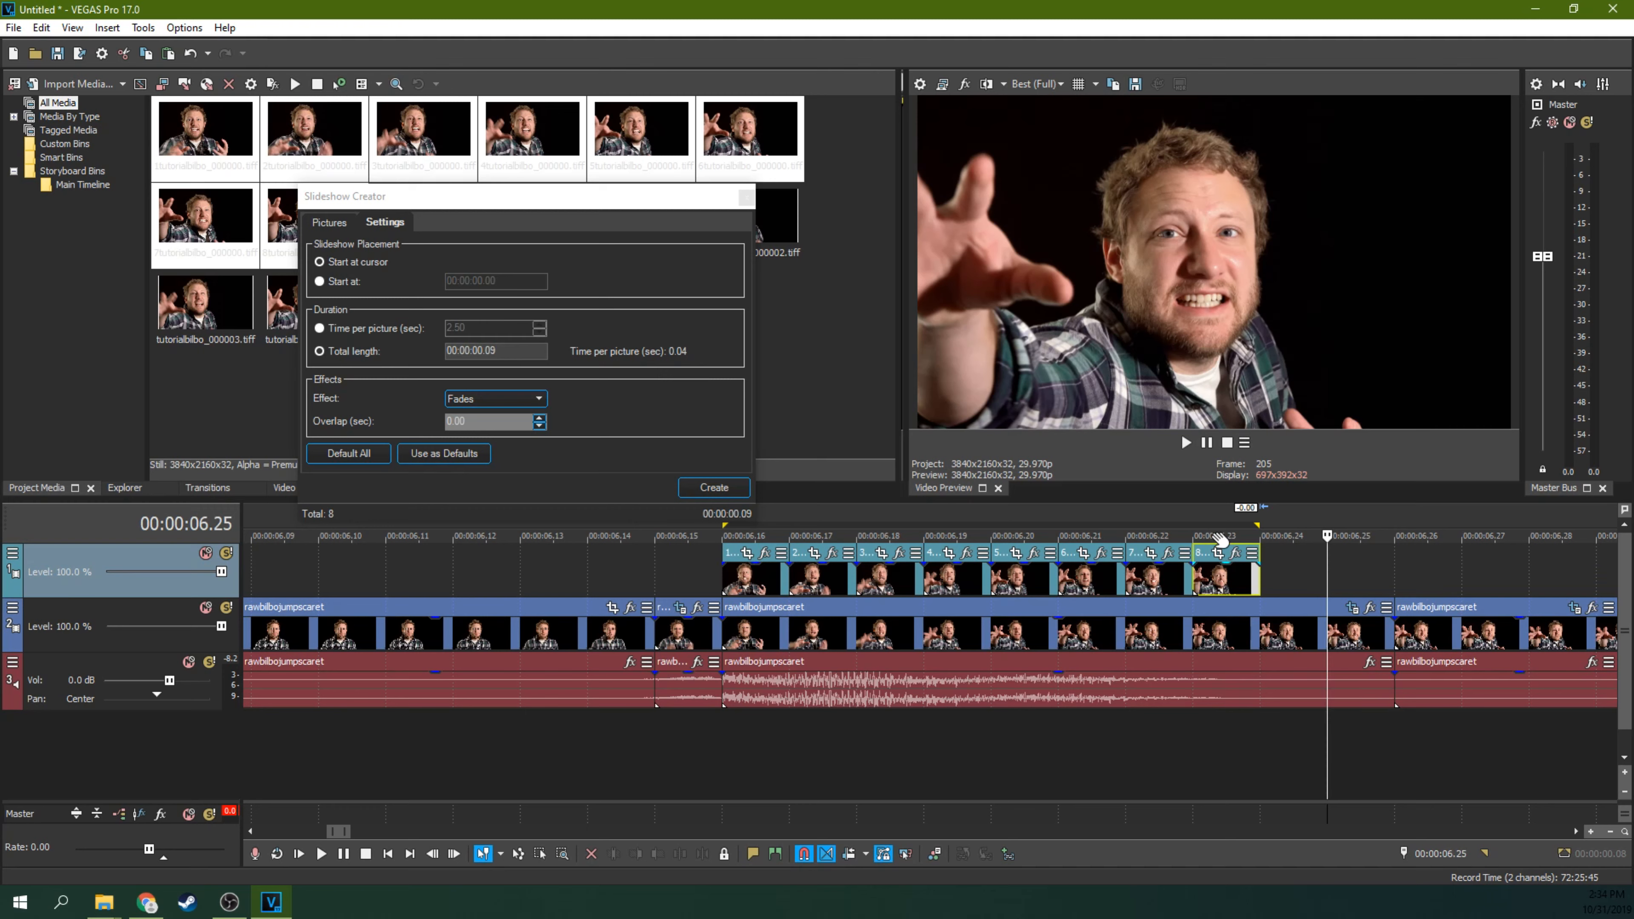
left_click(746, 204)
left_click(746, 203)
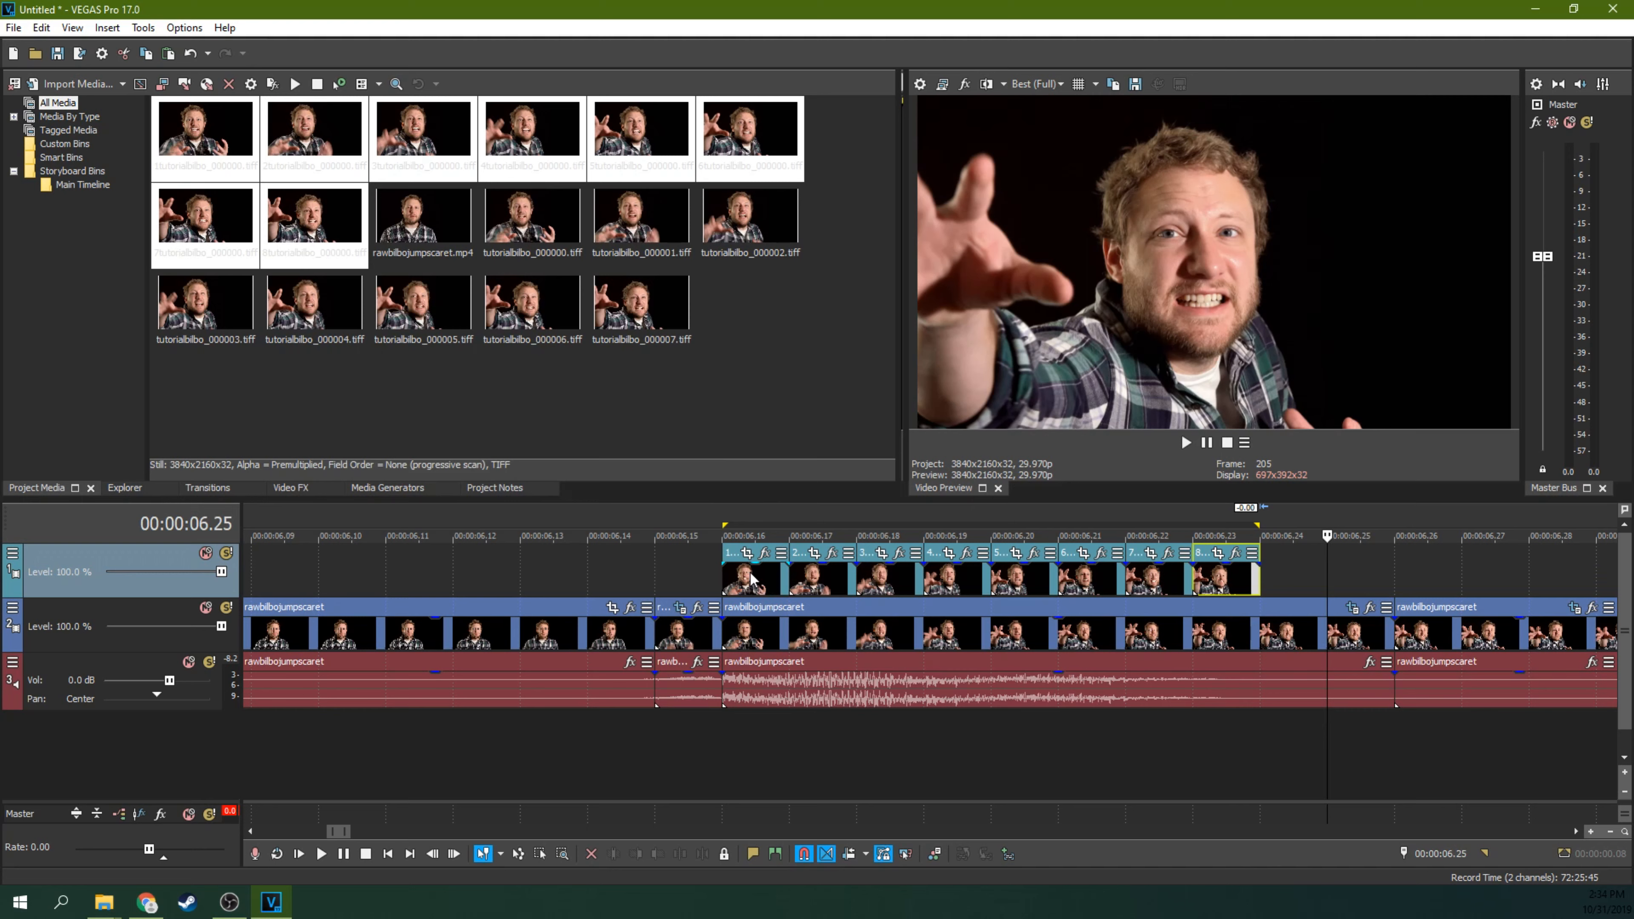
Step: Step the cursor back frame by frame through the slideshow images to check the painted faces in the video preview
left_click(746, 581)
key("space")
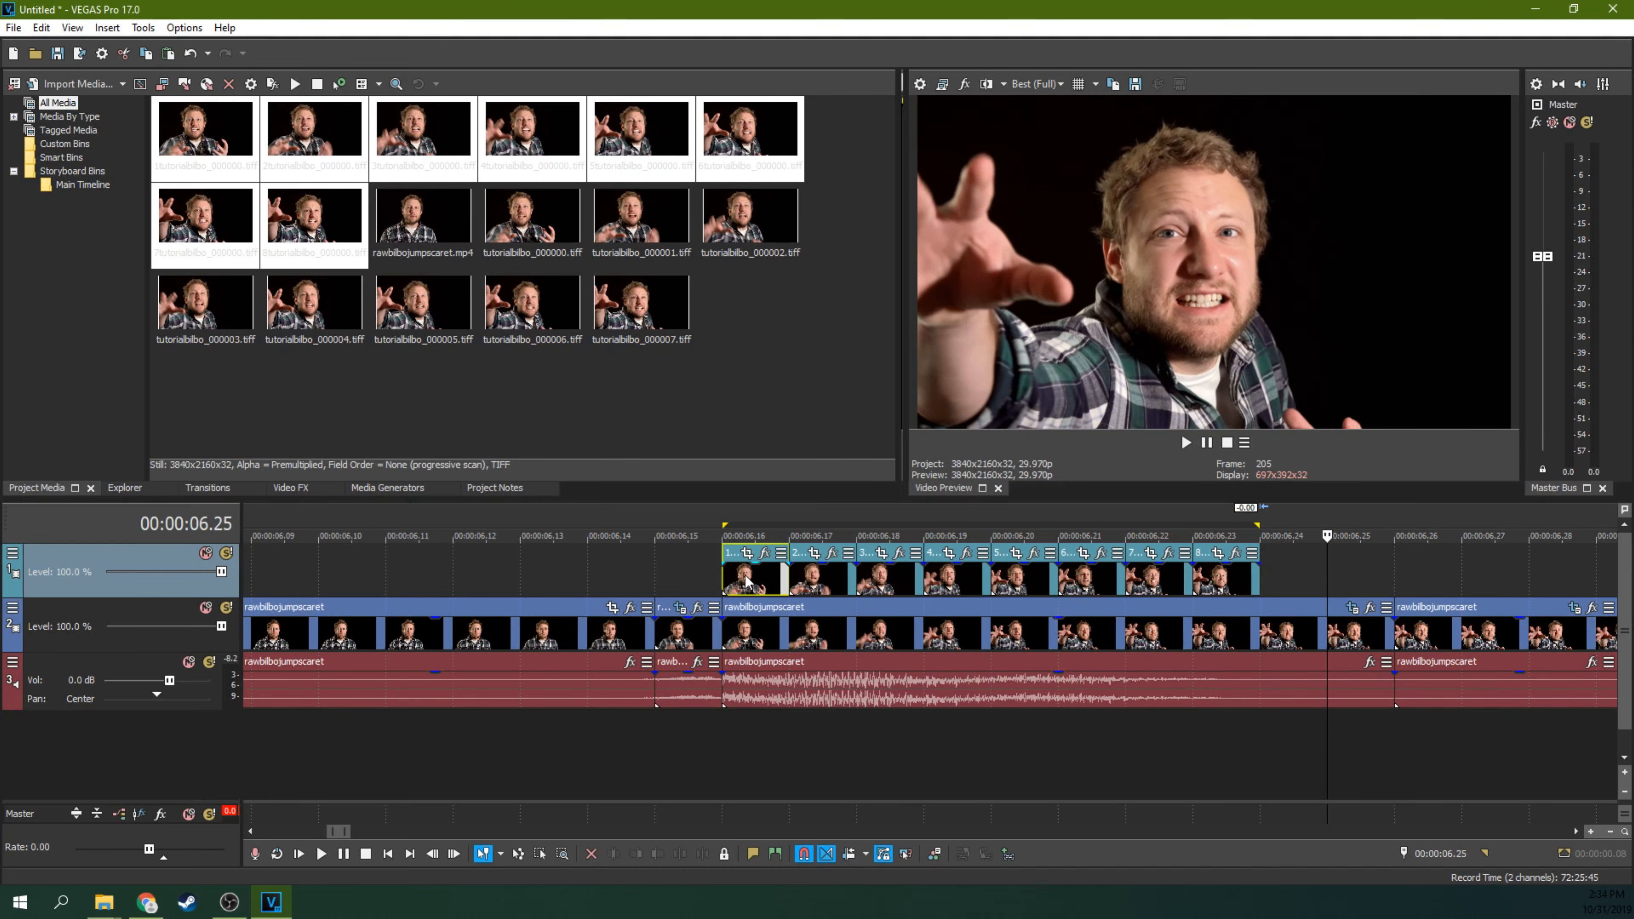
key("Left")
key("Left")
key("Left")
key("Left")
key("Left")
key("Left")
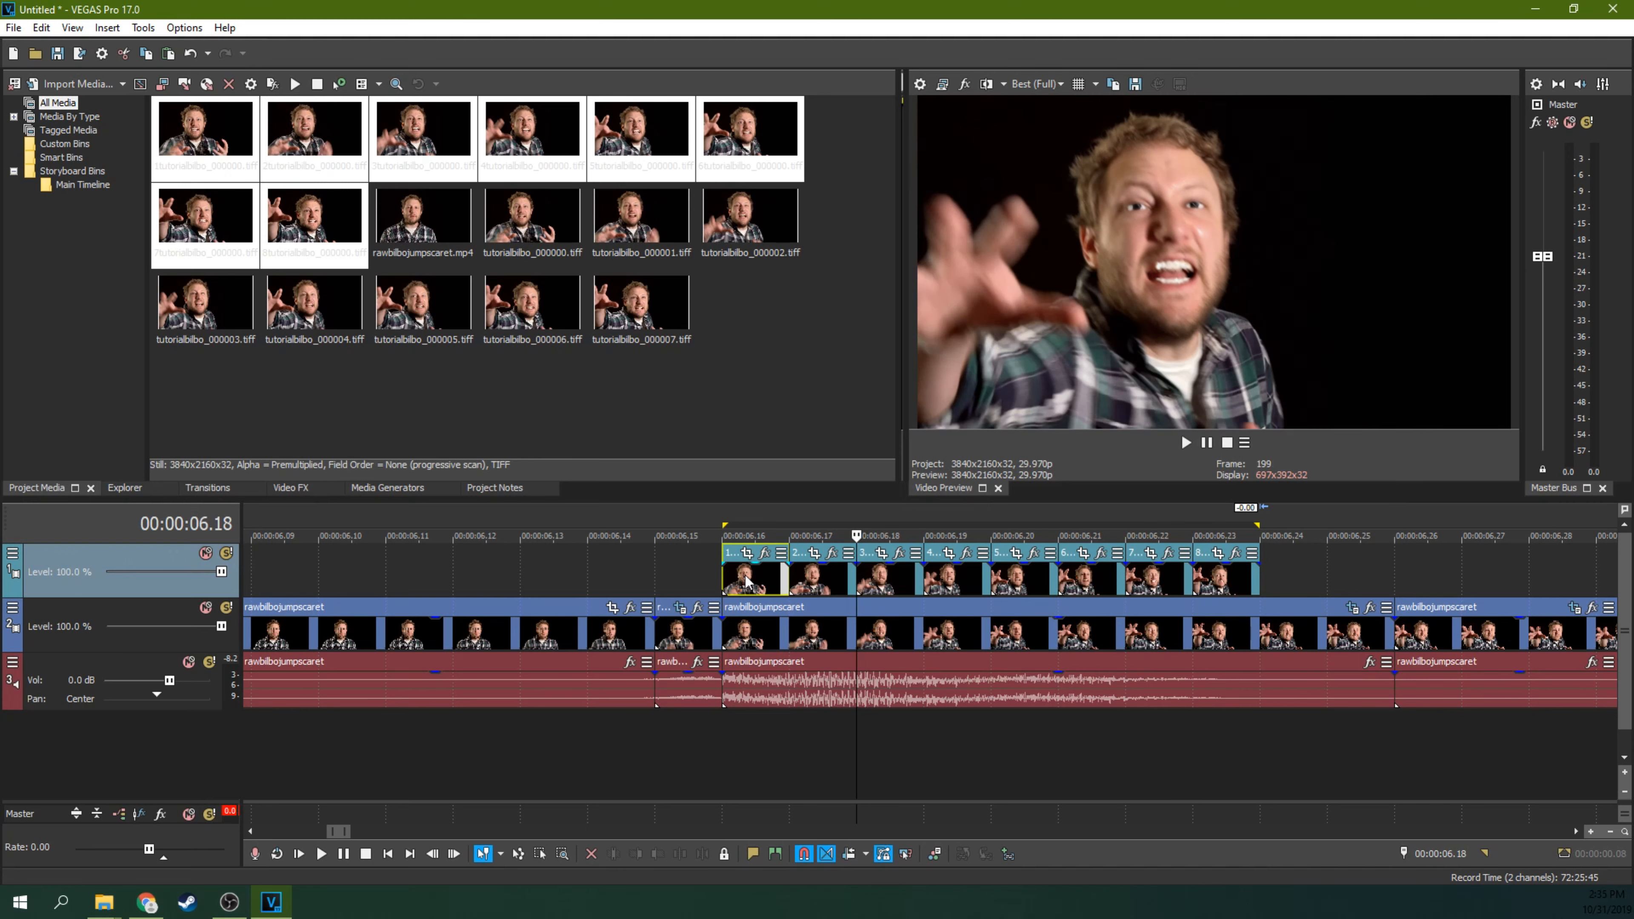
Step: Step forward frame by frame past the last slideshow image to examine how the painted faces compare with the footage
key("Right")
key("Right")
key("Right")
key("Right")
key("Right")
key("Right")
key("Right")
key("Right")
key("Right")
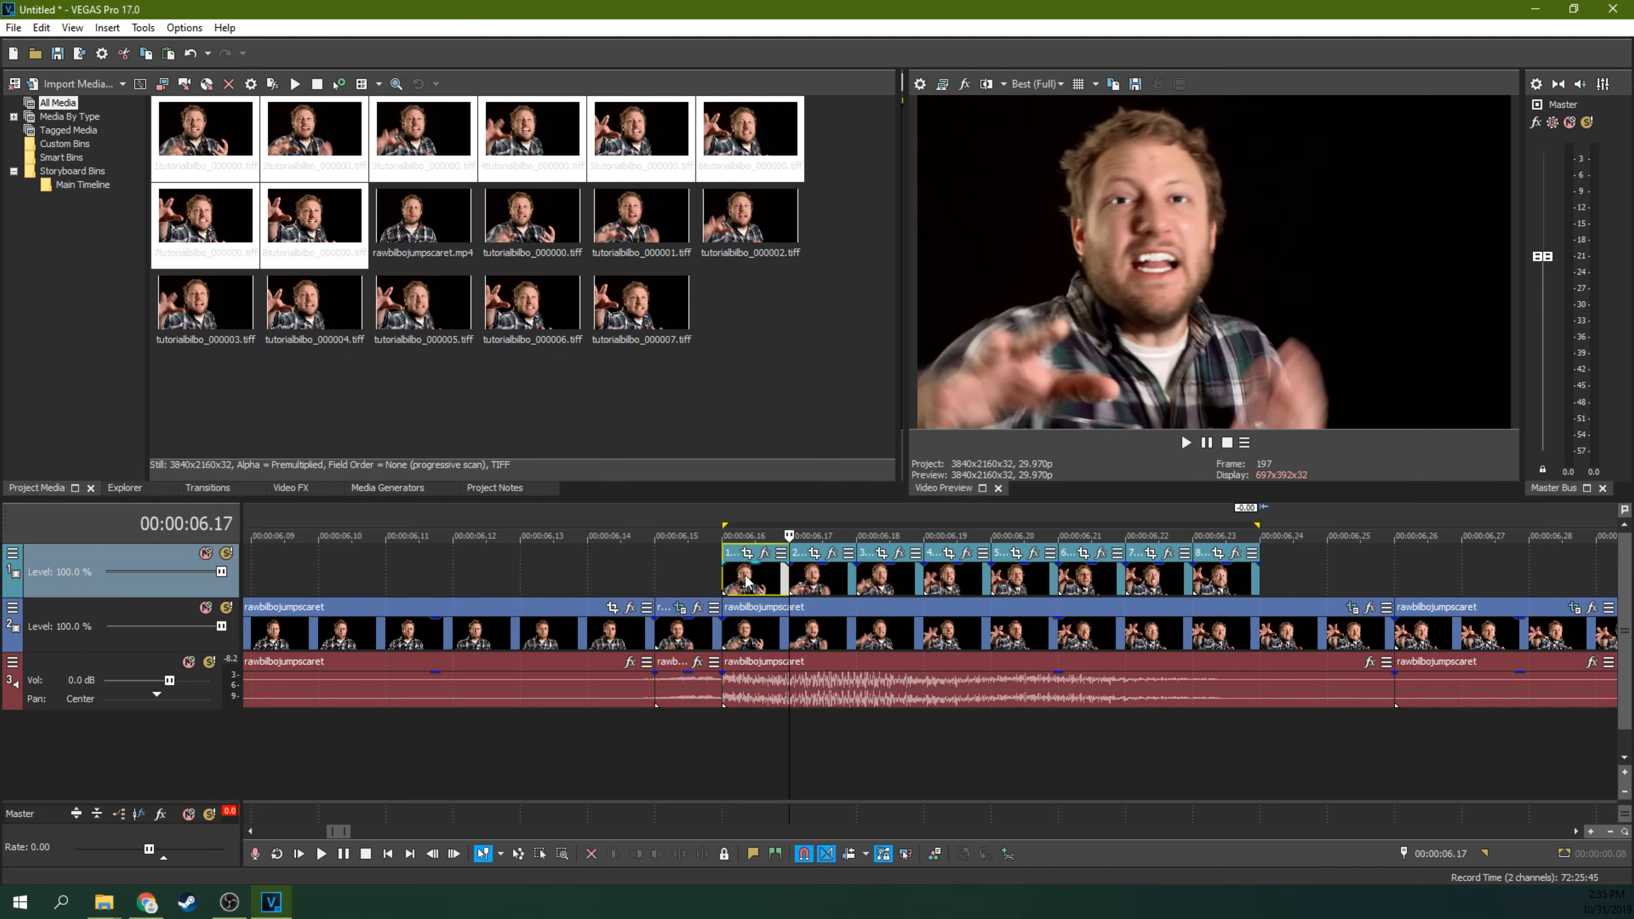
key("Right")
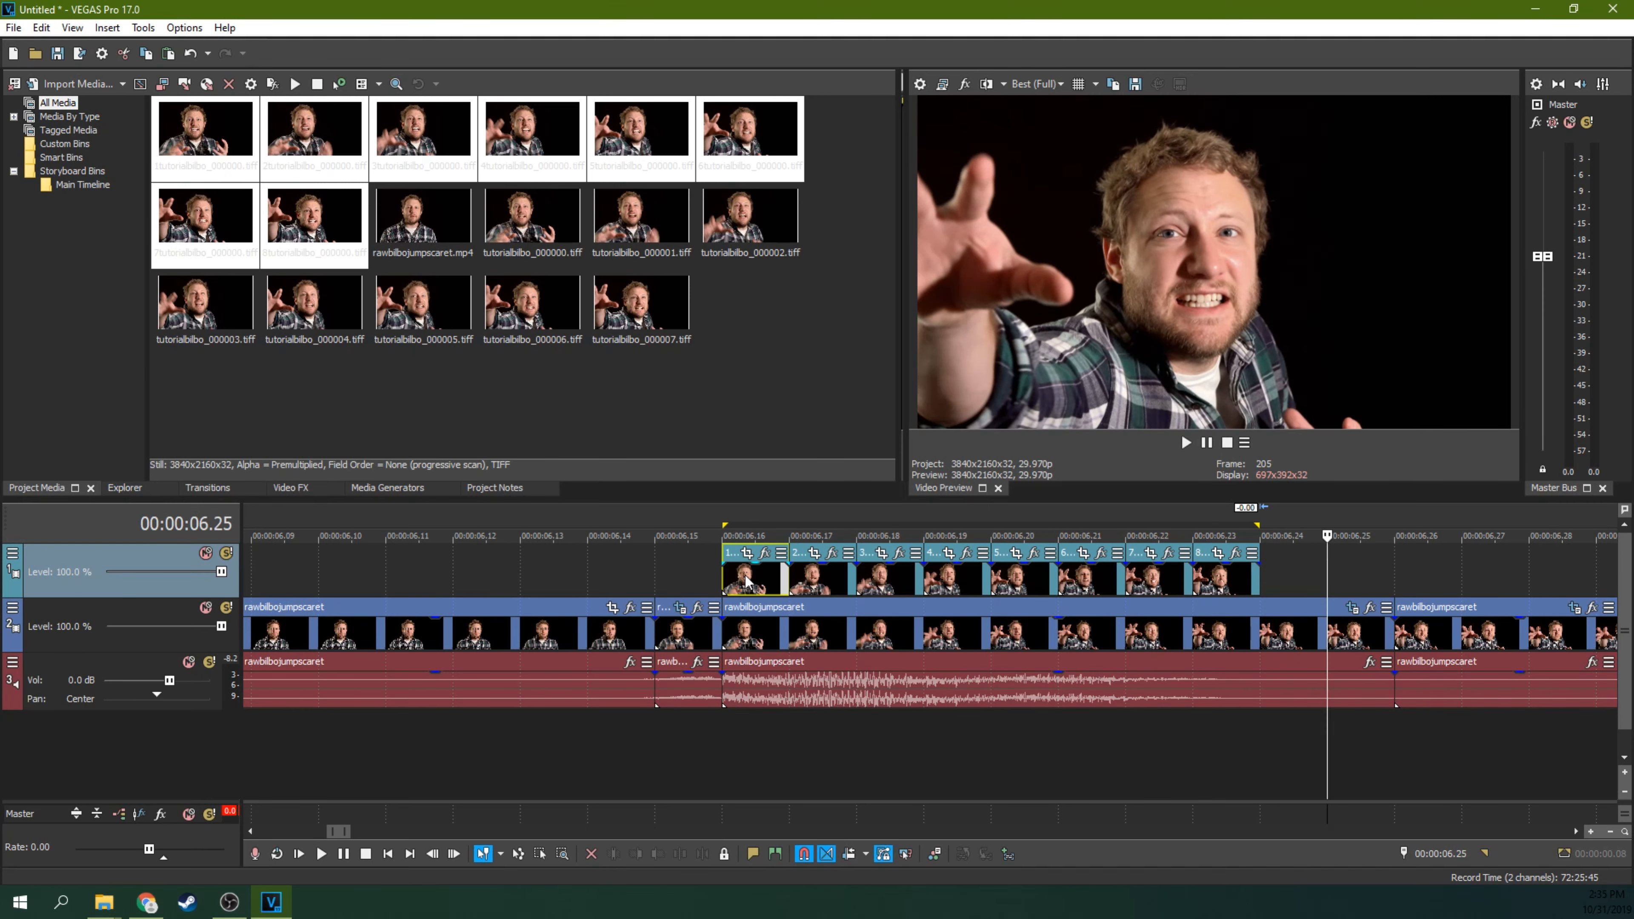
Step: Set the opacity of the first slideshow image, starting at 00:00:06.16, to 34 %
left_click(719, 577)
scroll(718, 582, "up", 3)
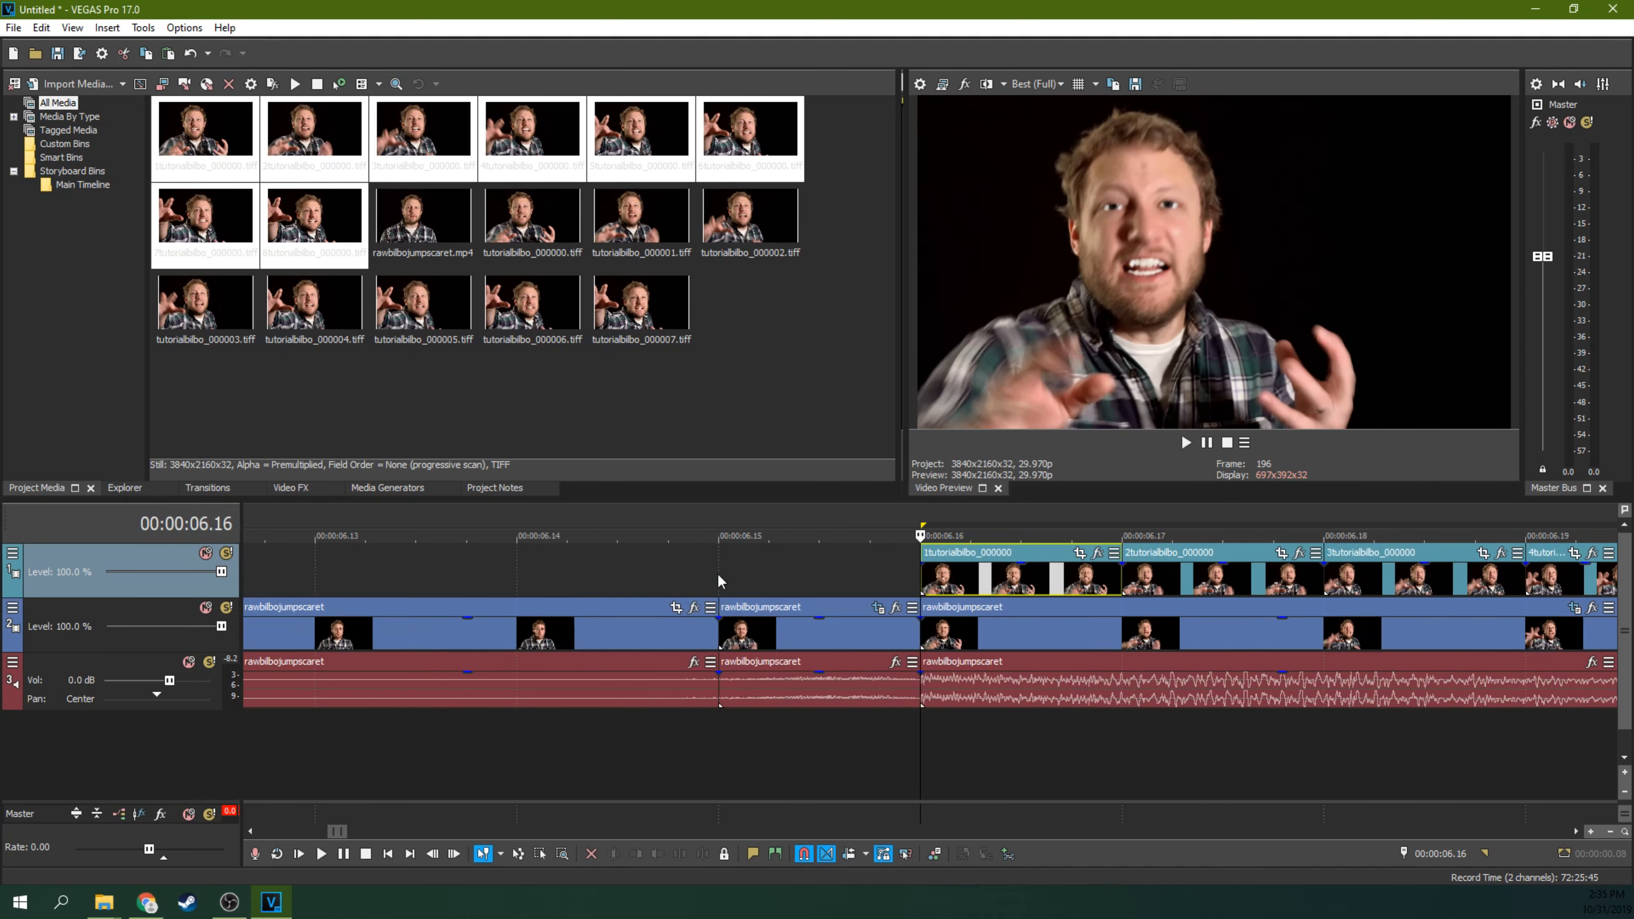
scroll(954, 571, "down", 2)
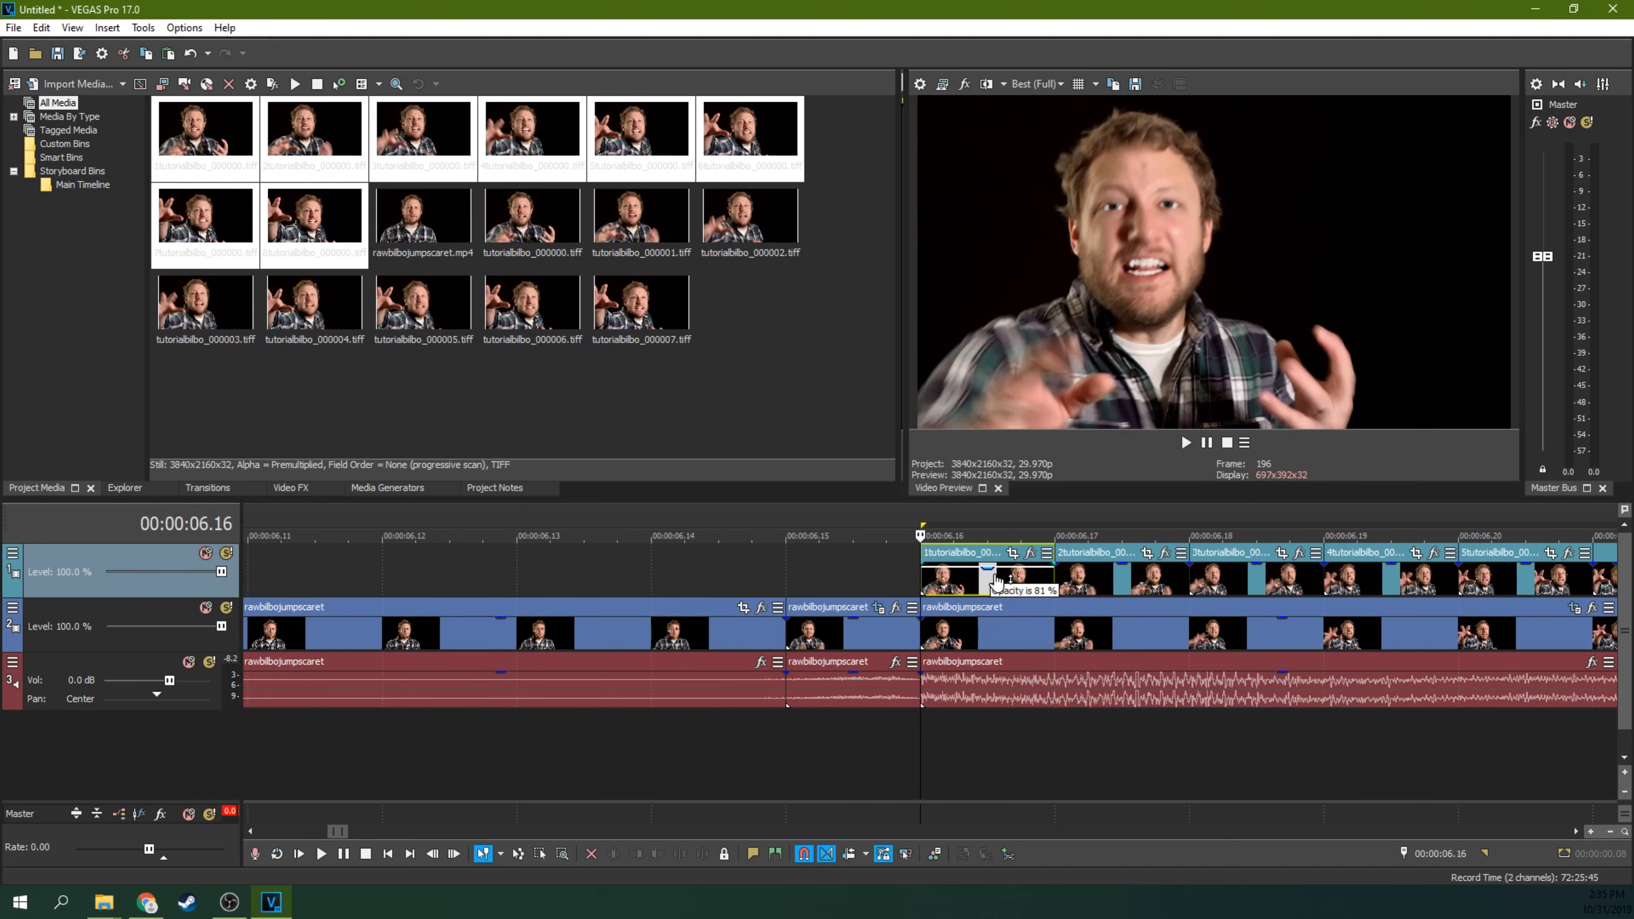
left_click_drag(995, 550, 992, 594)
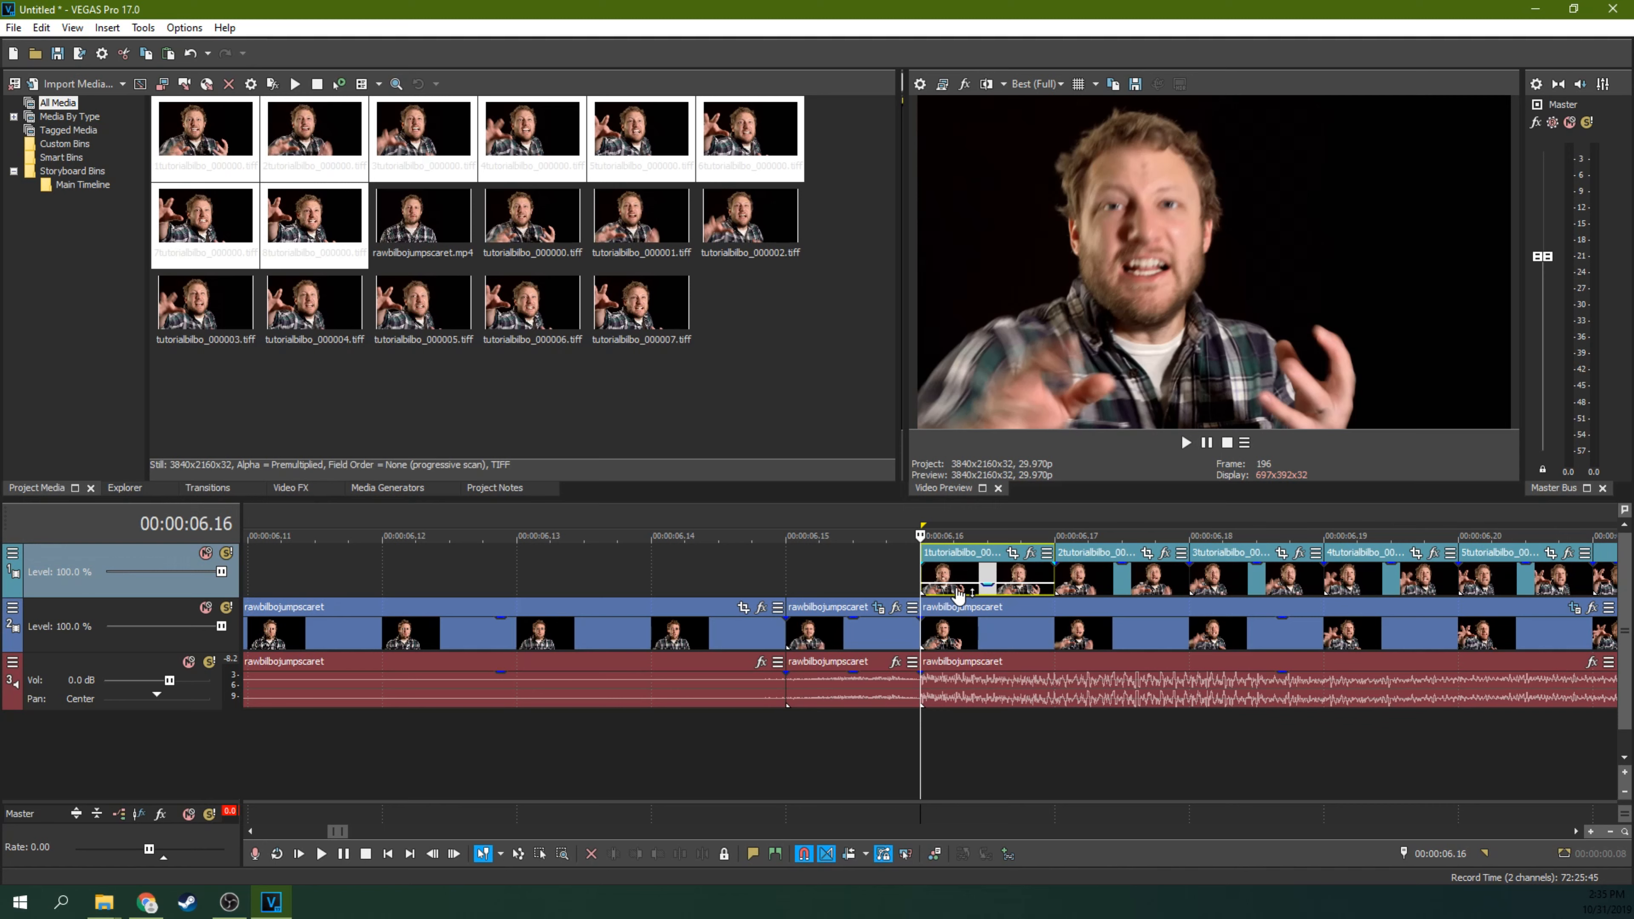
key("Left")
key("Right")
key("Right")
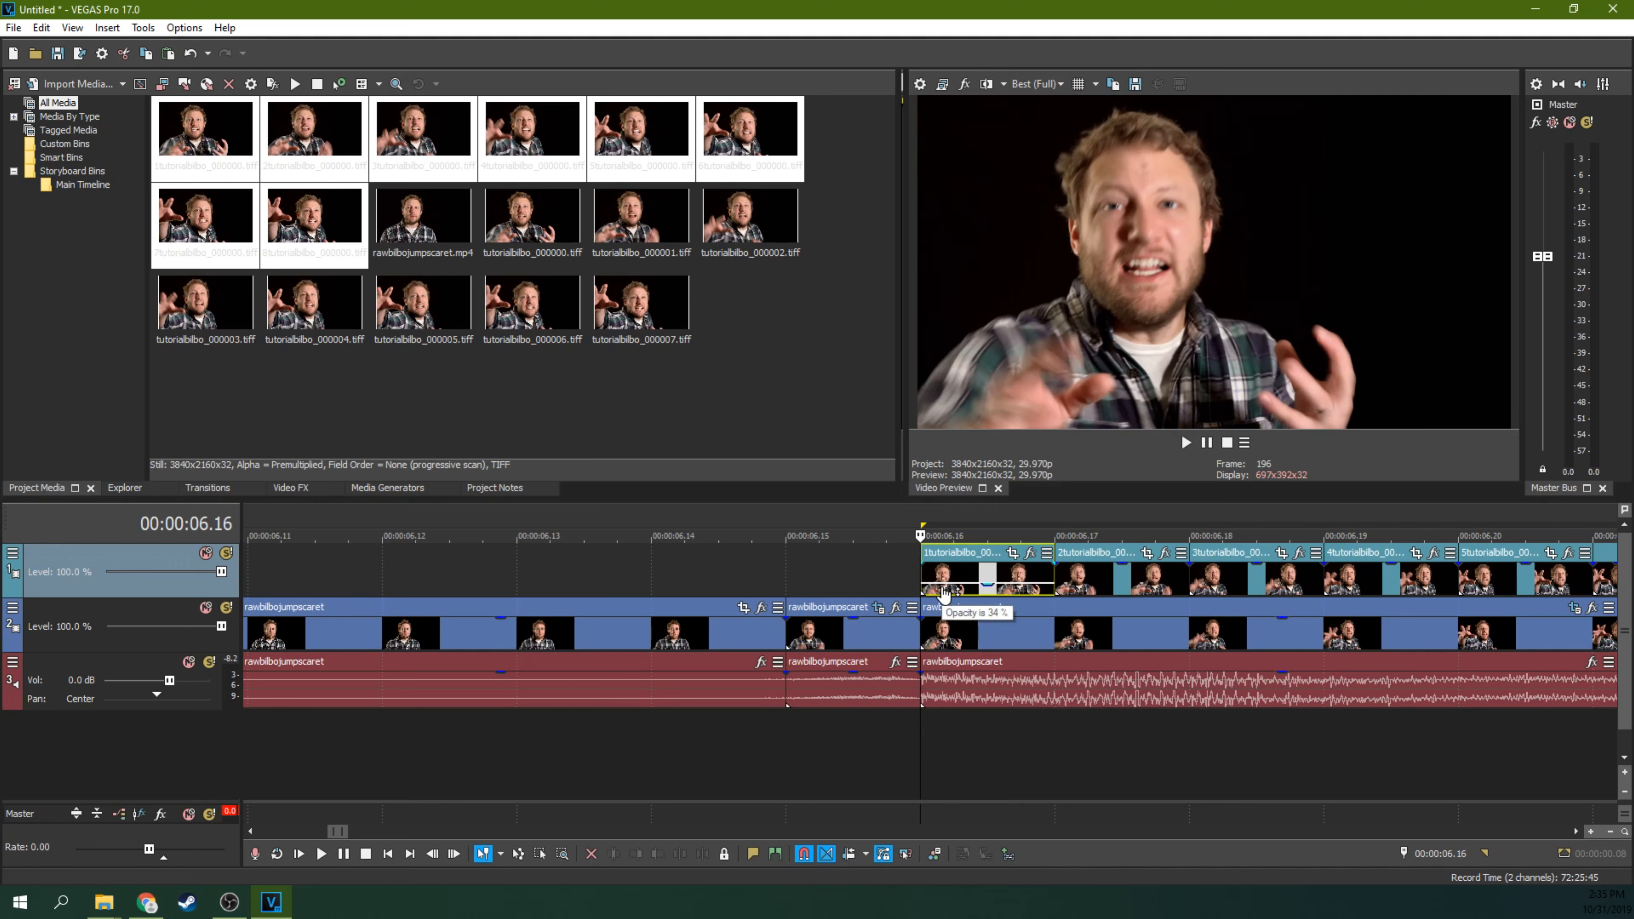
Step: Reduce the opacity of the second slideshow image and set the third image's opacity to 71 %
left_click(1106, 561)
left_click_drag(1119, 574, 1126, 582)
key("Right")
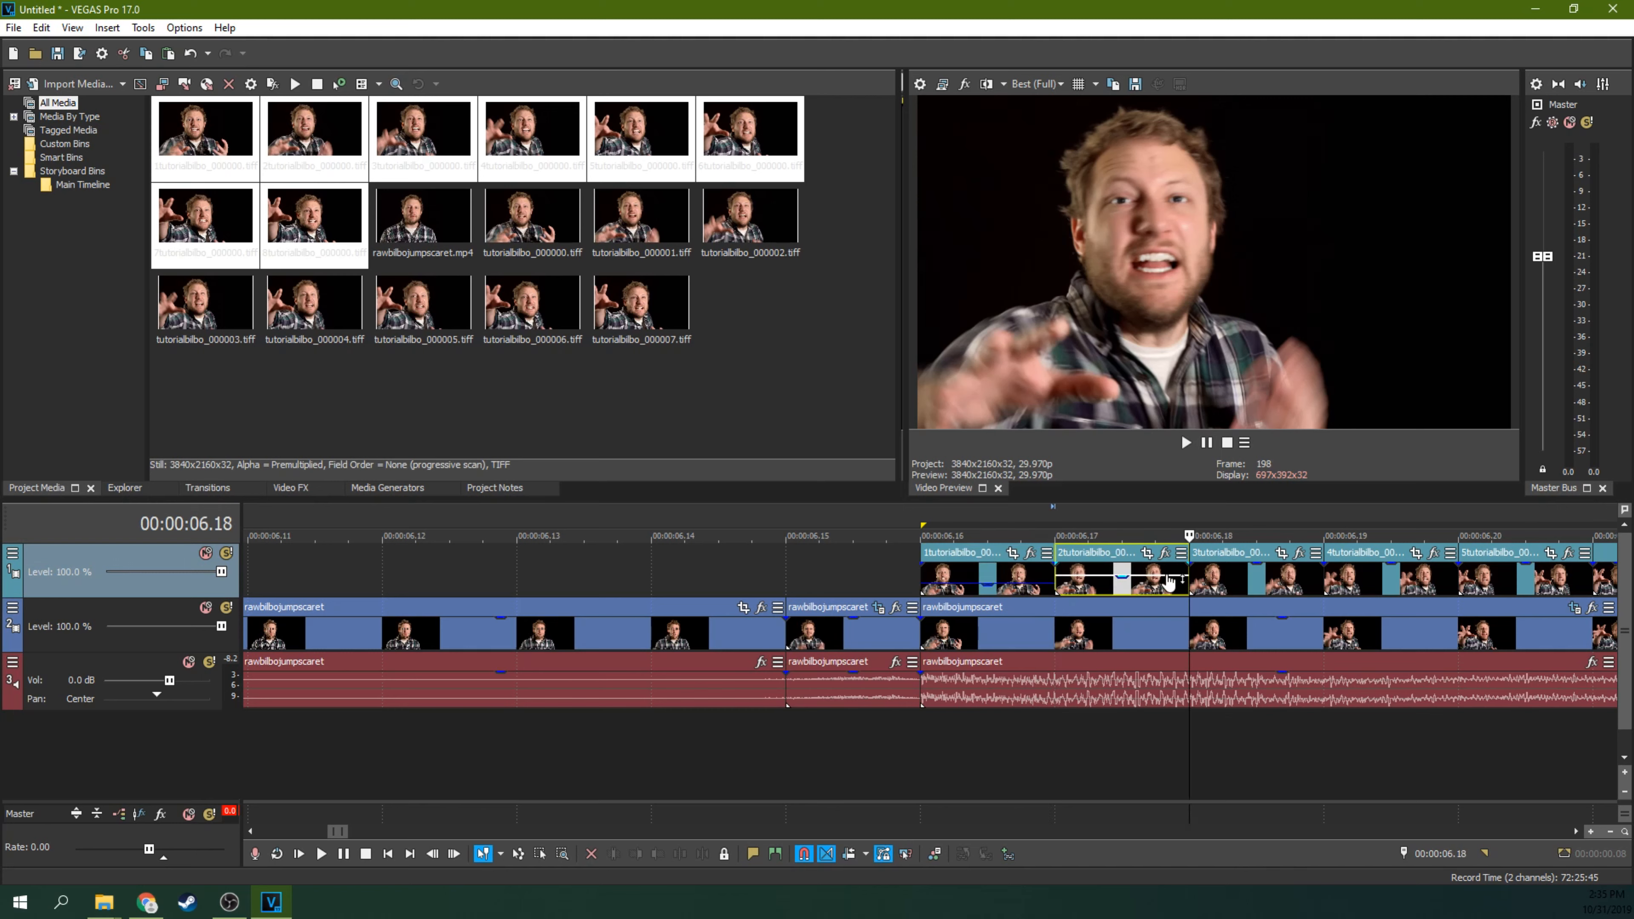
left_click_drag(1256, 571, 1252, 579)
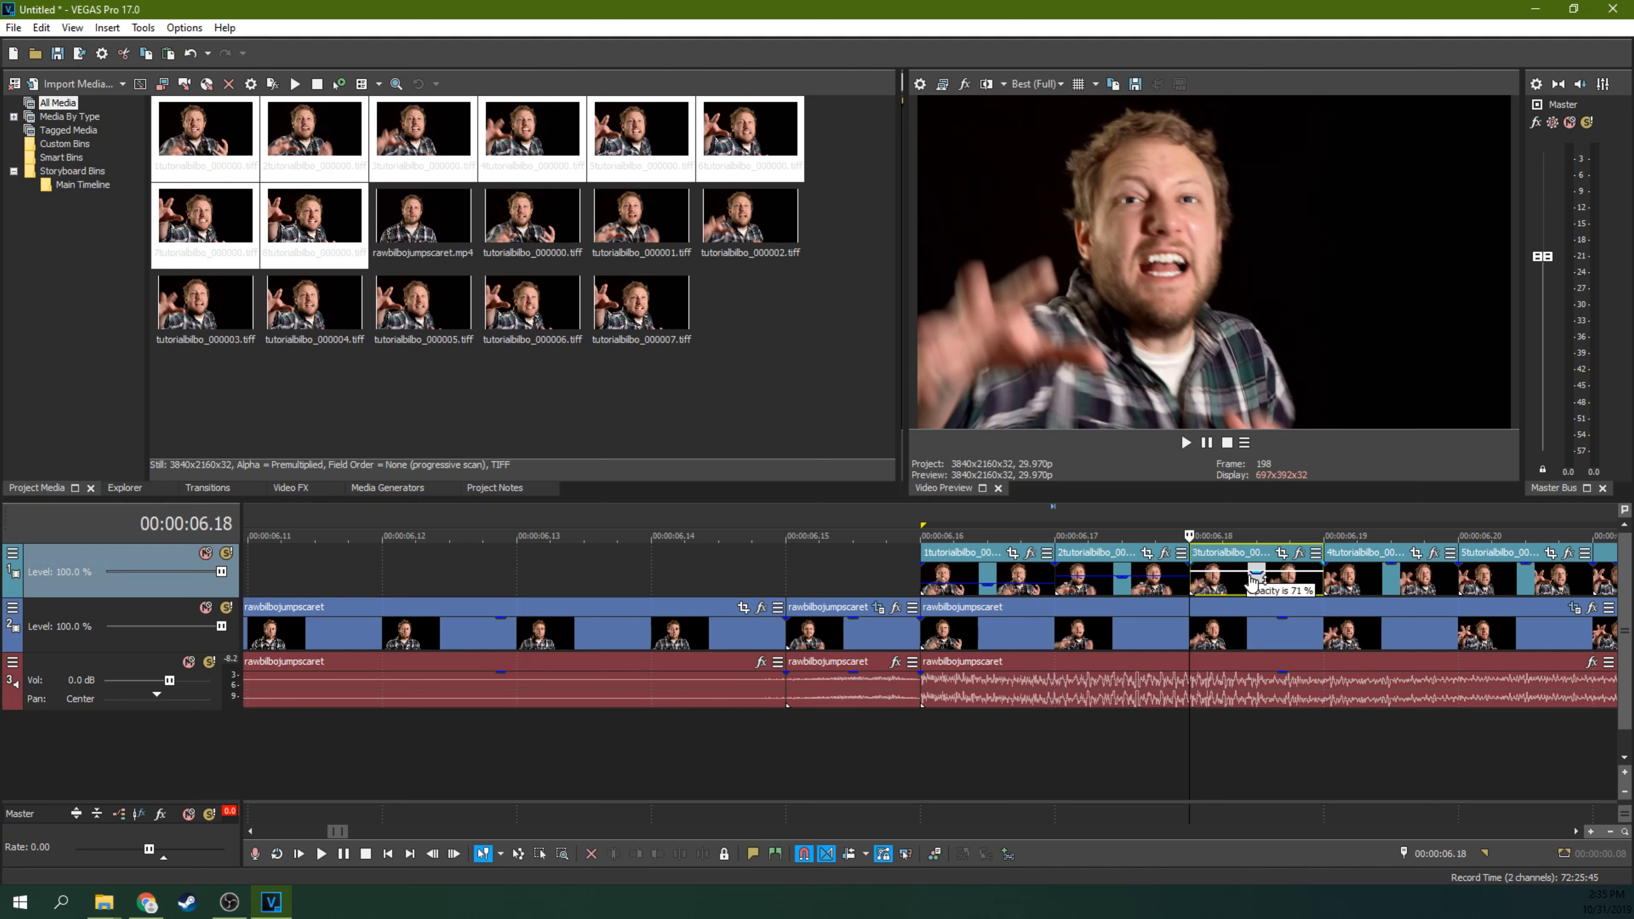
key("Right")
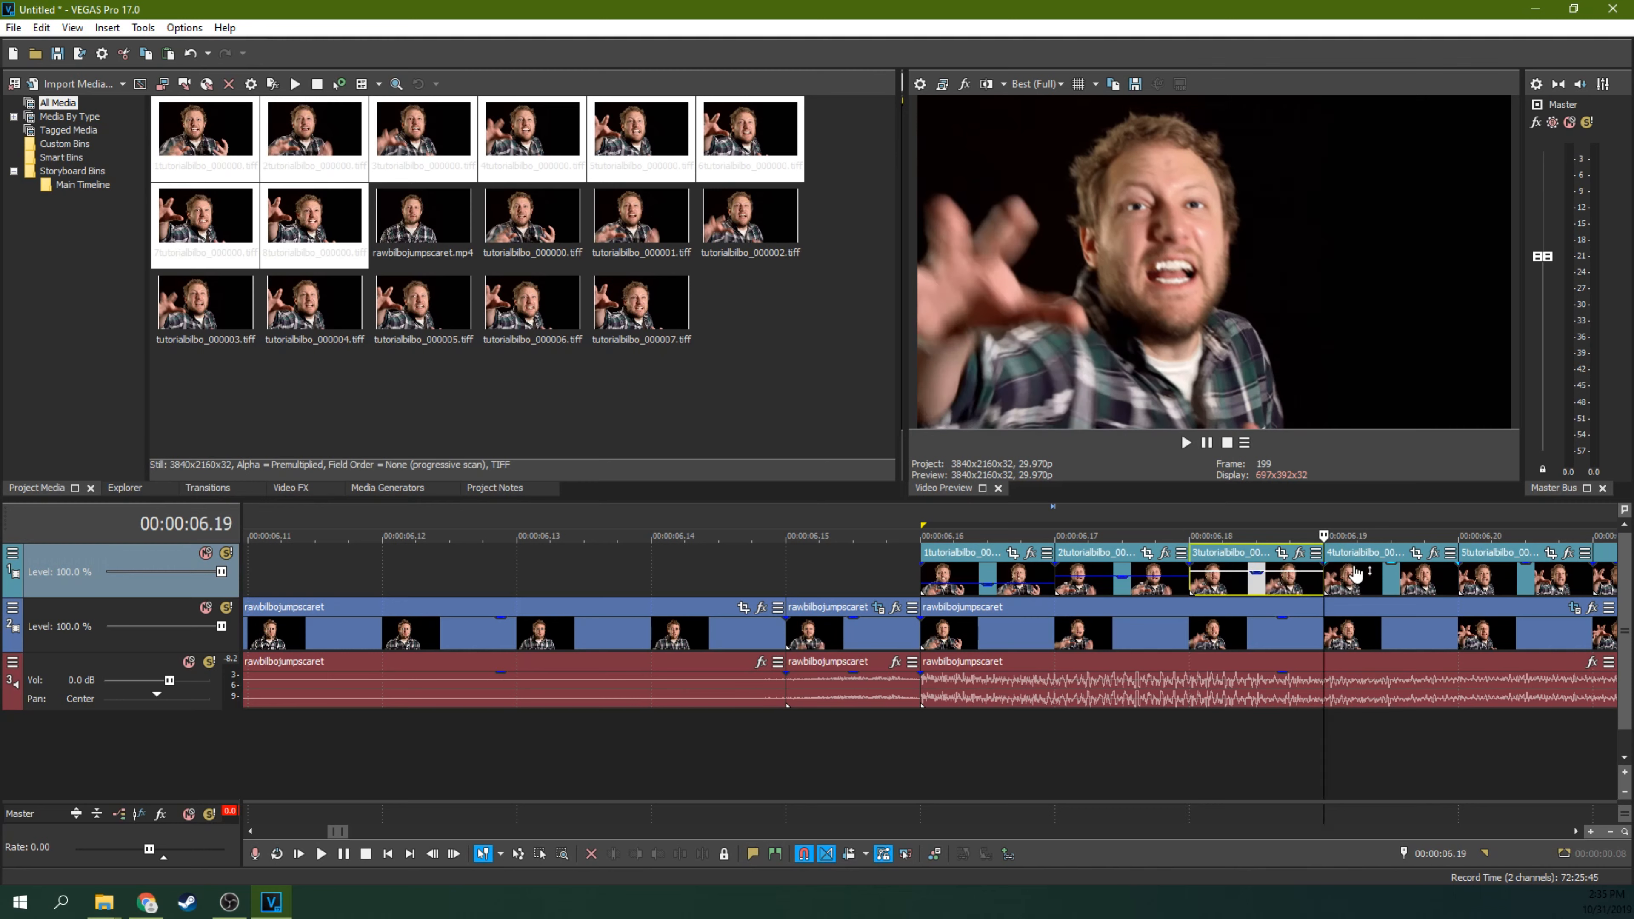
Step: Reduce the opacity of the fourth through eighth slideshow images slightly so each blends with the clip underneath
left_click_drag(1381, 569, 1380, 577)
scroll(1377, 577, "down", 1)
left_click(1087, 572)
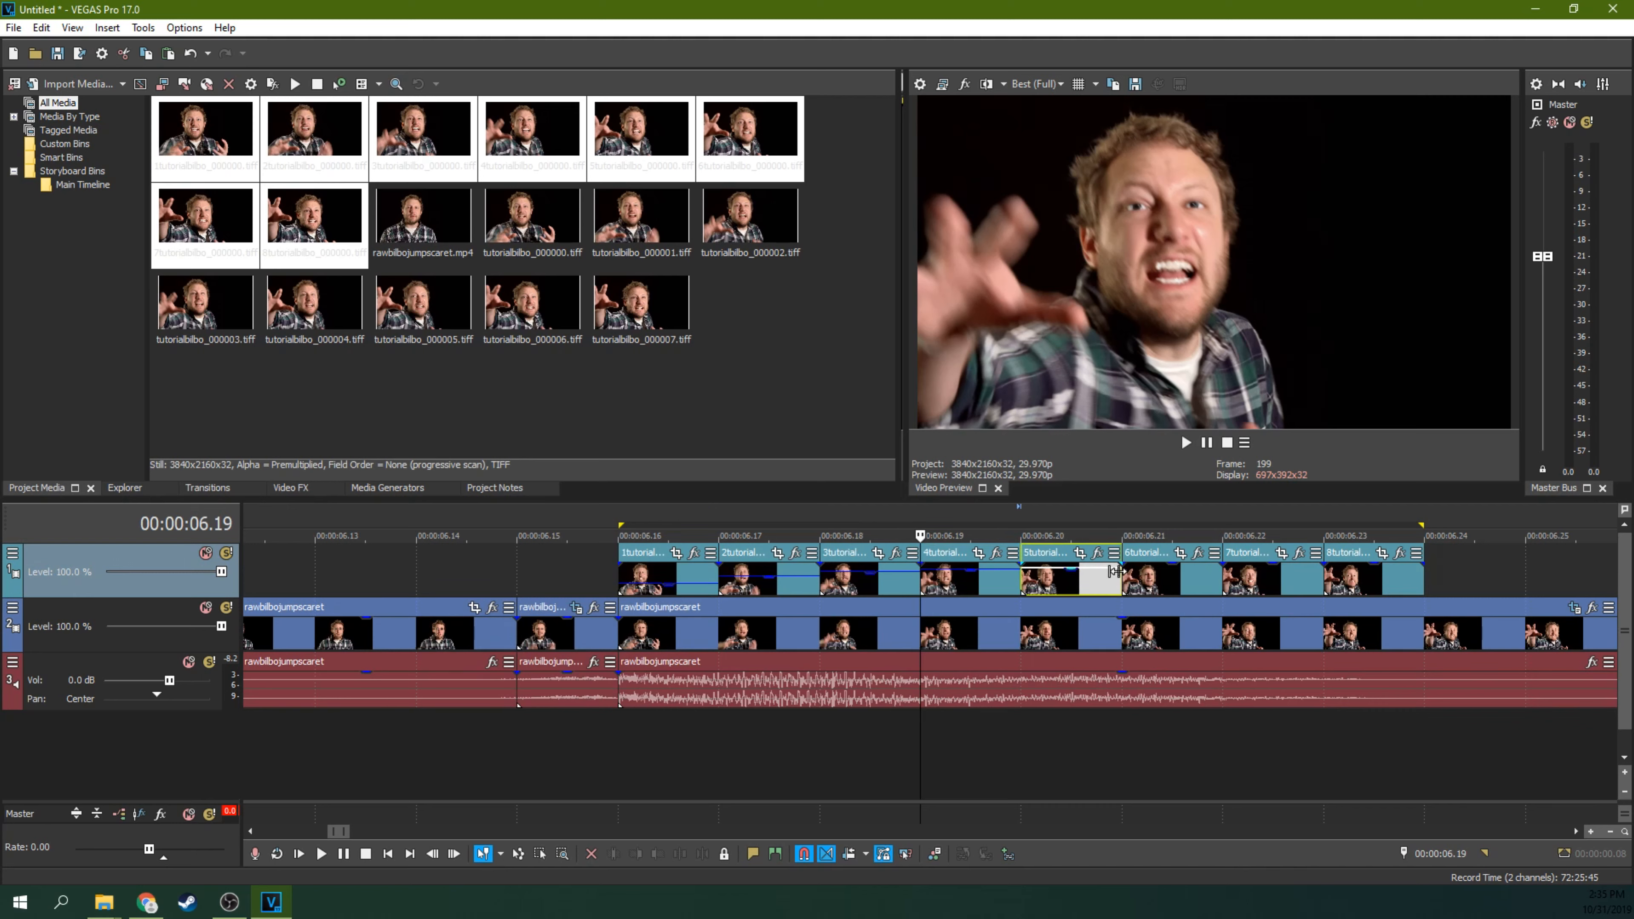
left_click_drag(1176, 572, 1178, 577)
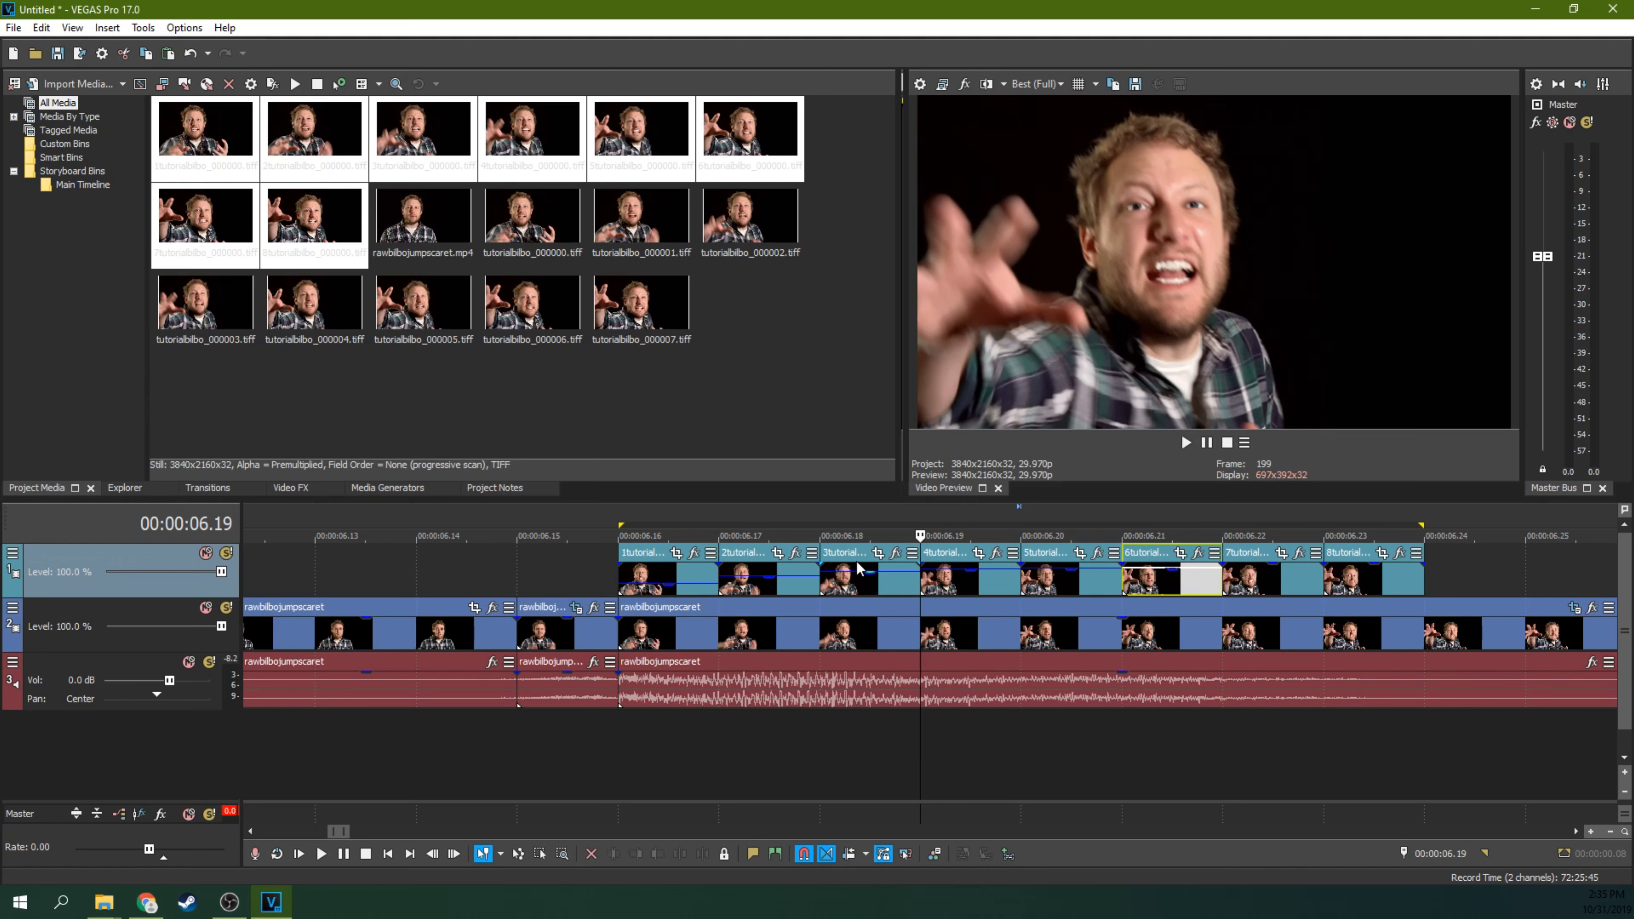
left_click_drag(1272, 571, 1275, 578)
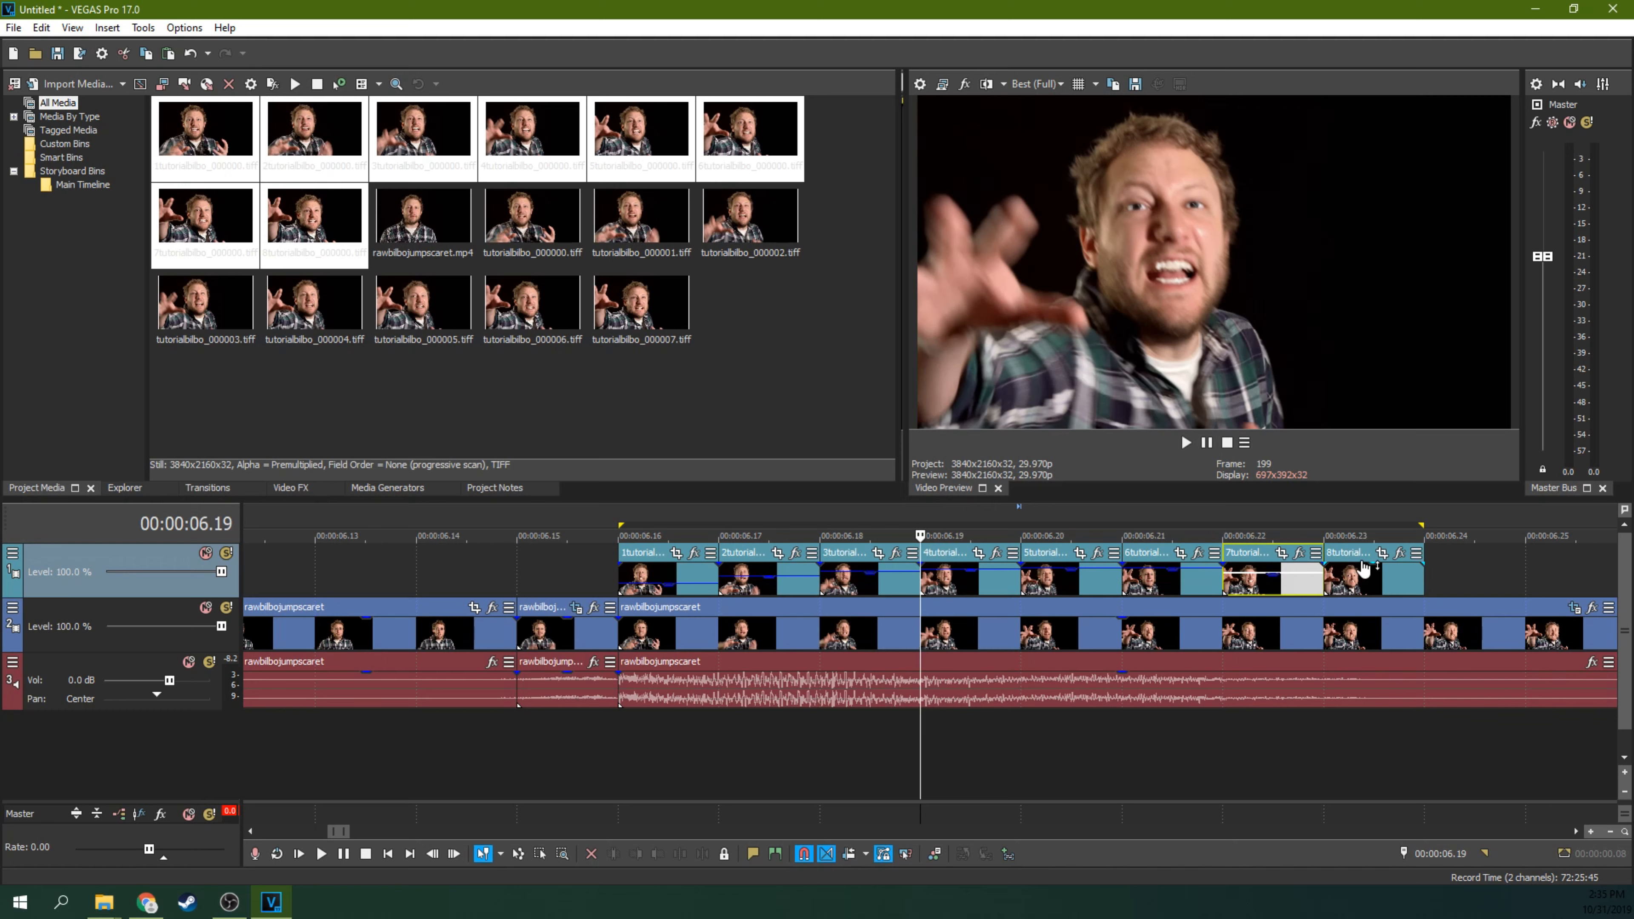
mouse_move(1371, 572)
left_mouse_down()
mouse_move(1375, 590)
mouse_move(1372, 577)
left_mouse_up()
Step: Step back and forth frame by frame across the slideshow images to examine how the semi-transparent faces blend
key("Left")
key("Right")
key("Left")
key("Left")
key("Left")
key("Left")
key("Left")
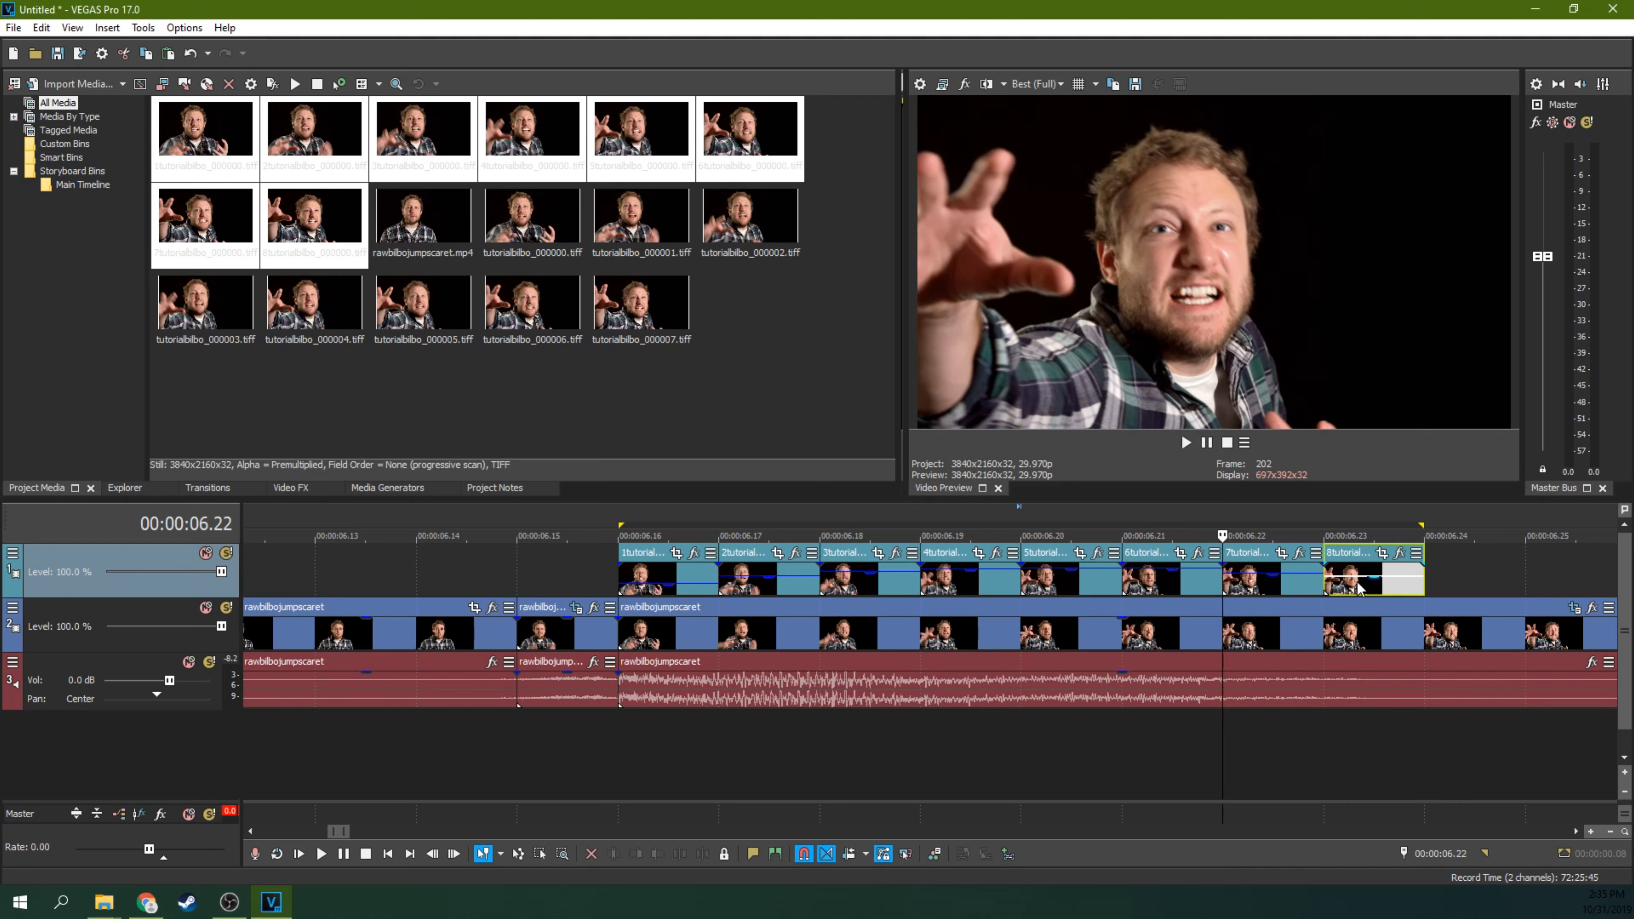
key("Left")
key("Left")
key("Left")
key("Left")
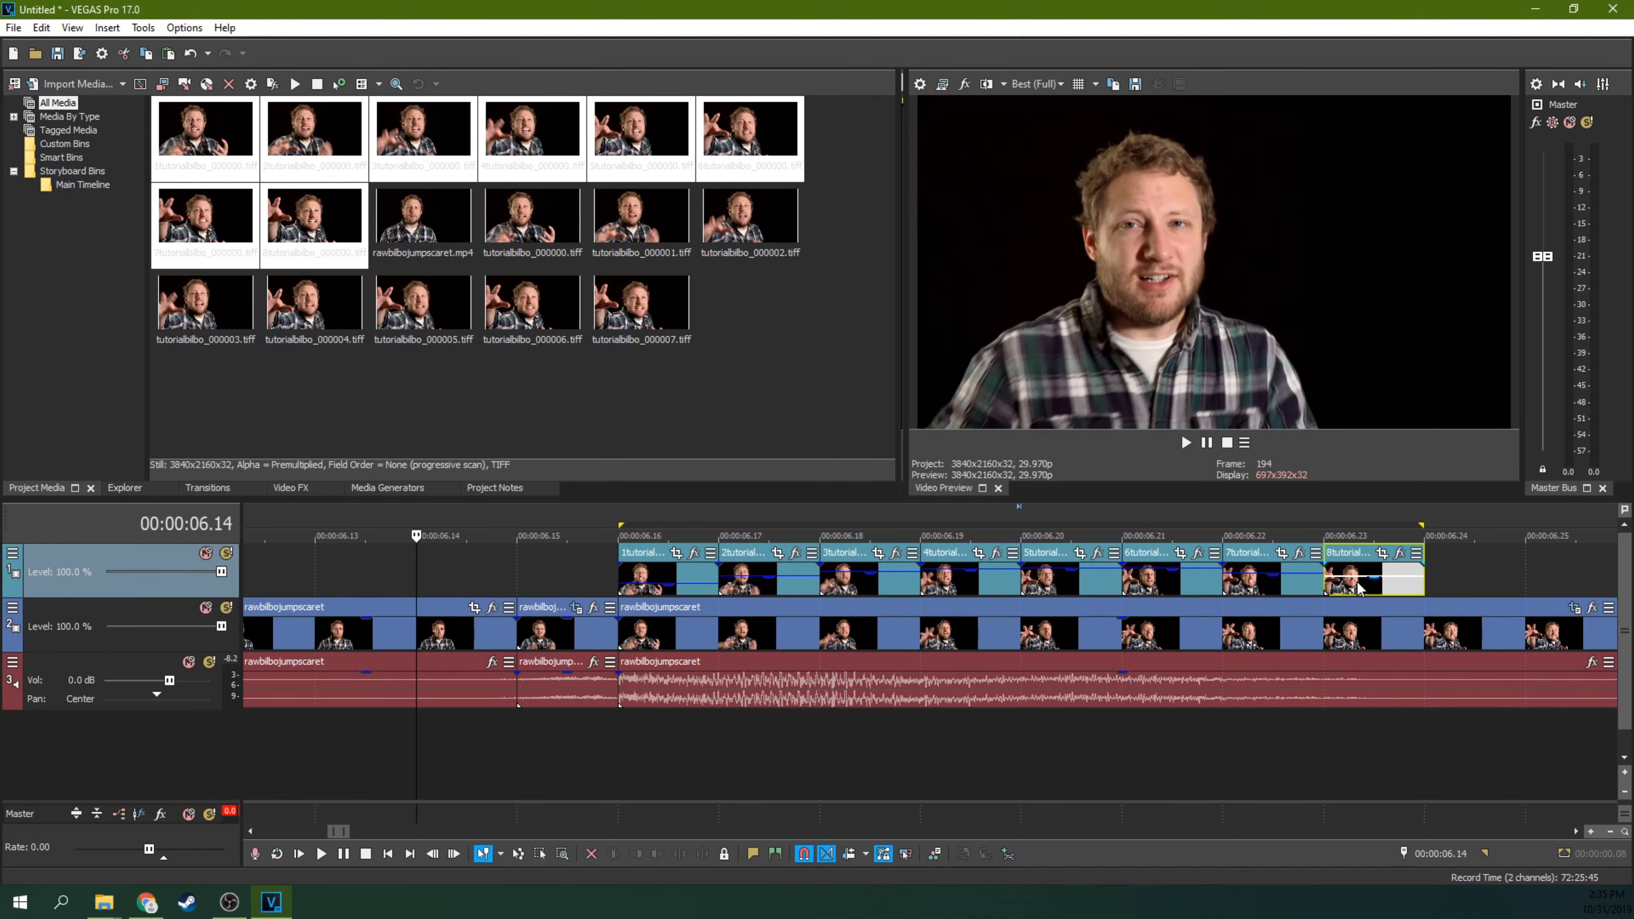
key("Right")
key("Right")
key("Right")
key("Right")
key("Right")
key("Right")
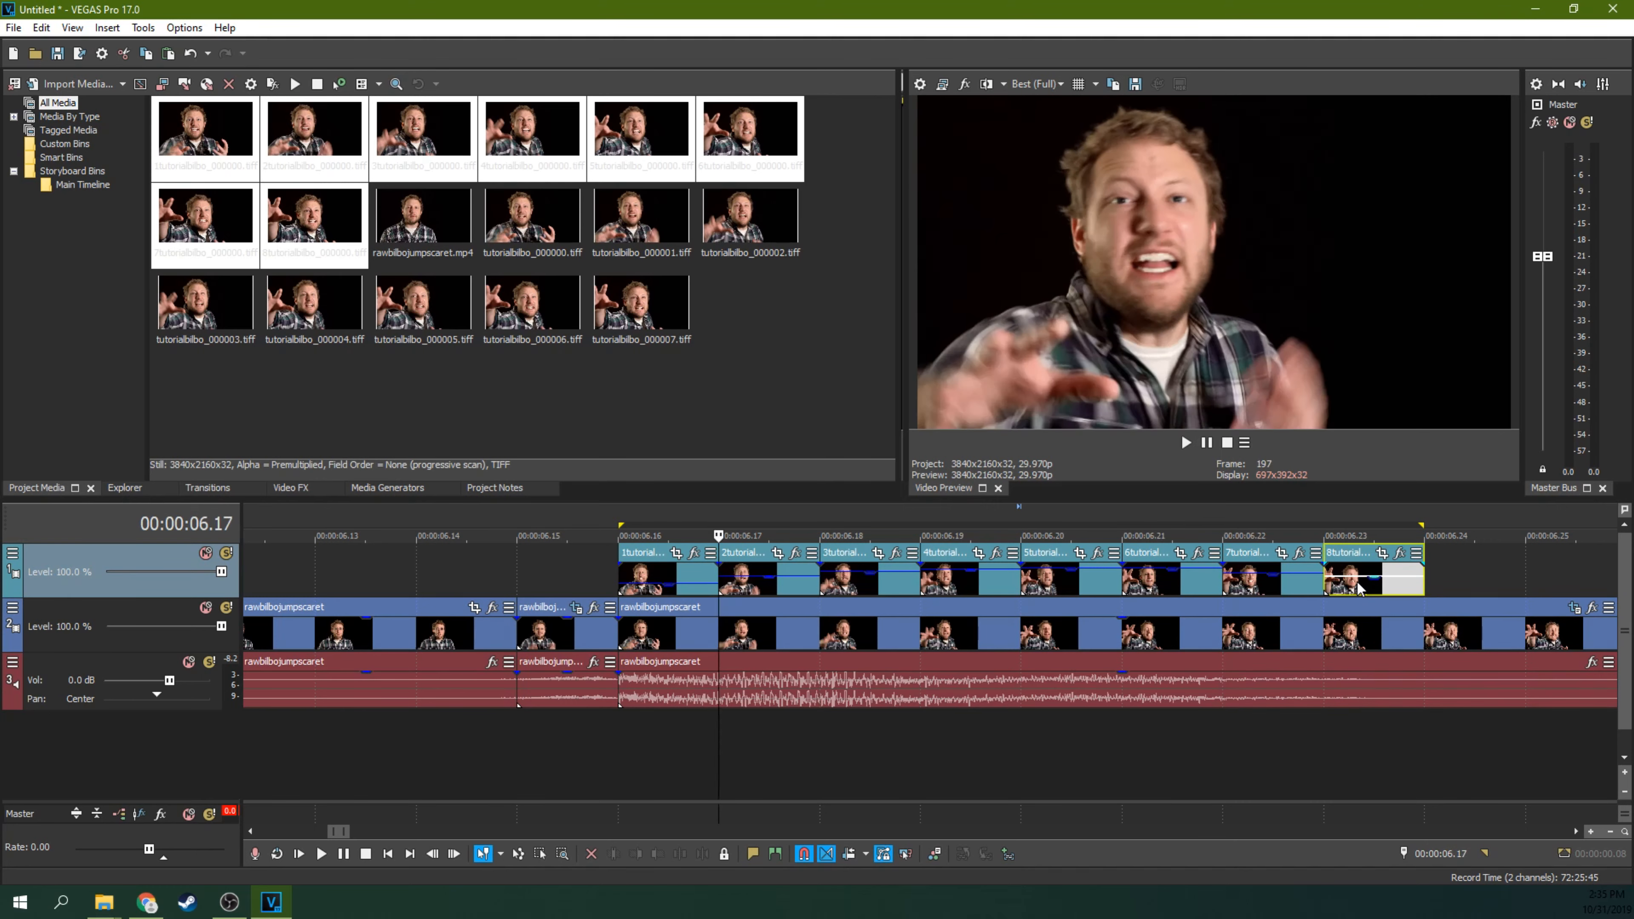
key("Right")
key("Right")
key("Right")
key("Right")
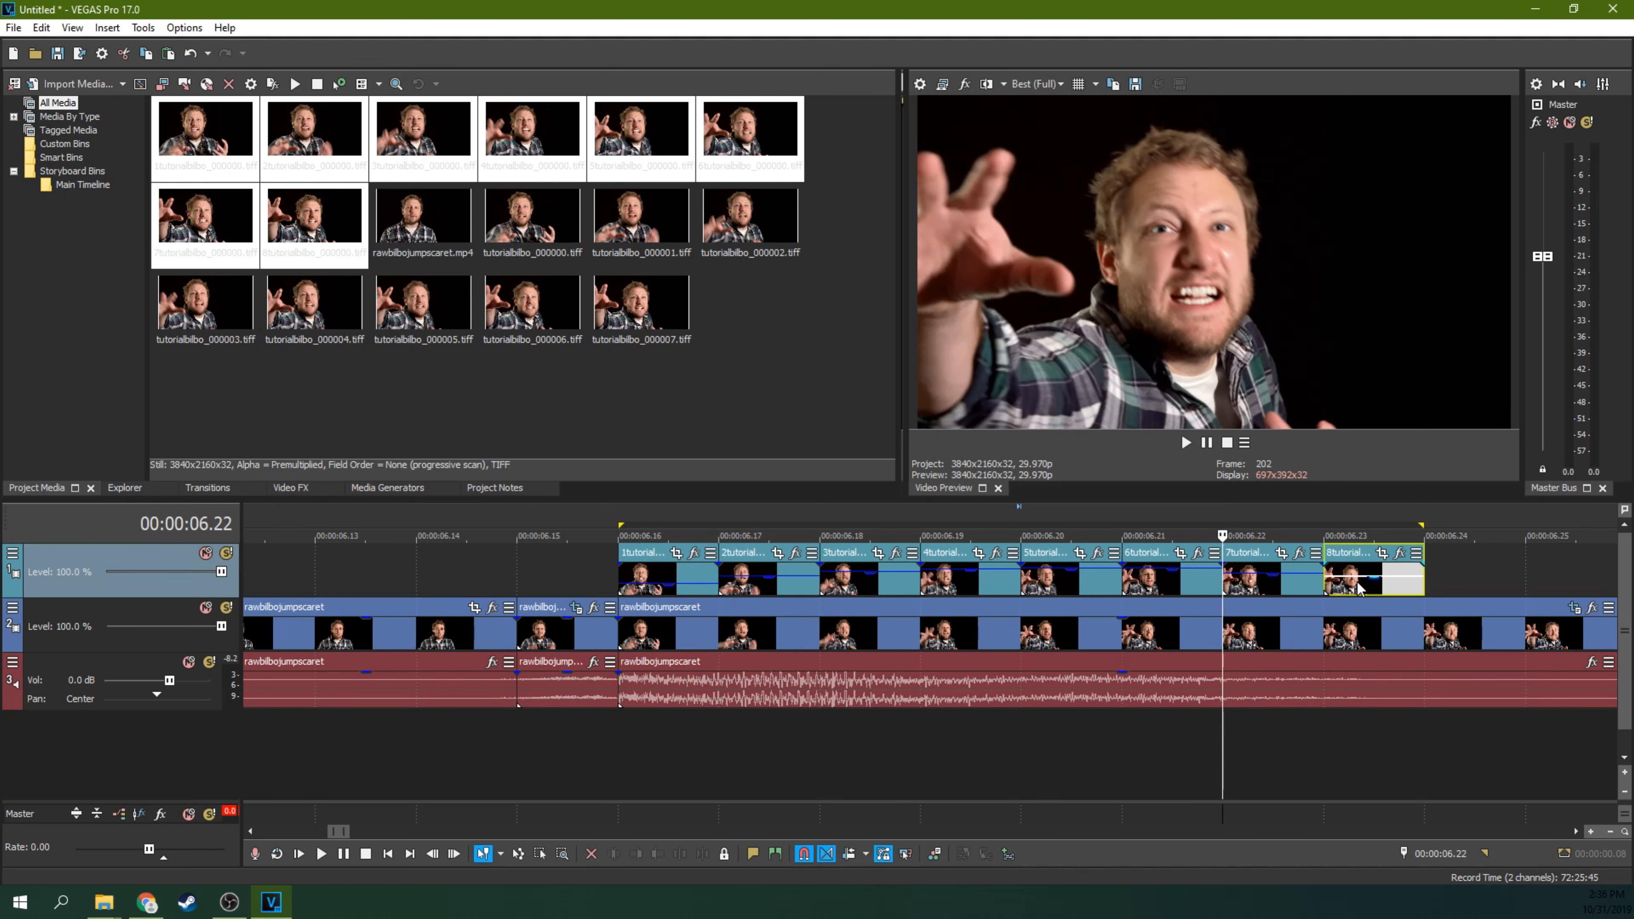
key("Right")
key("Left")
key("Left")
key("Left")
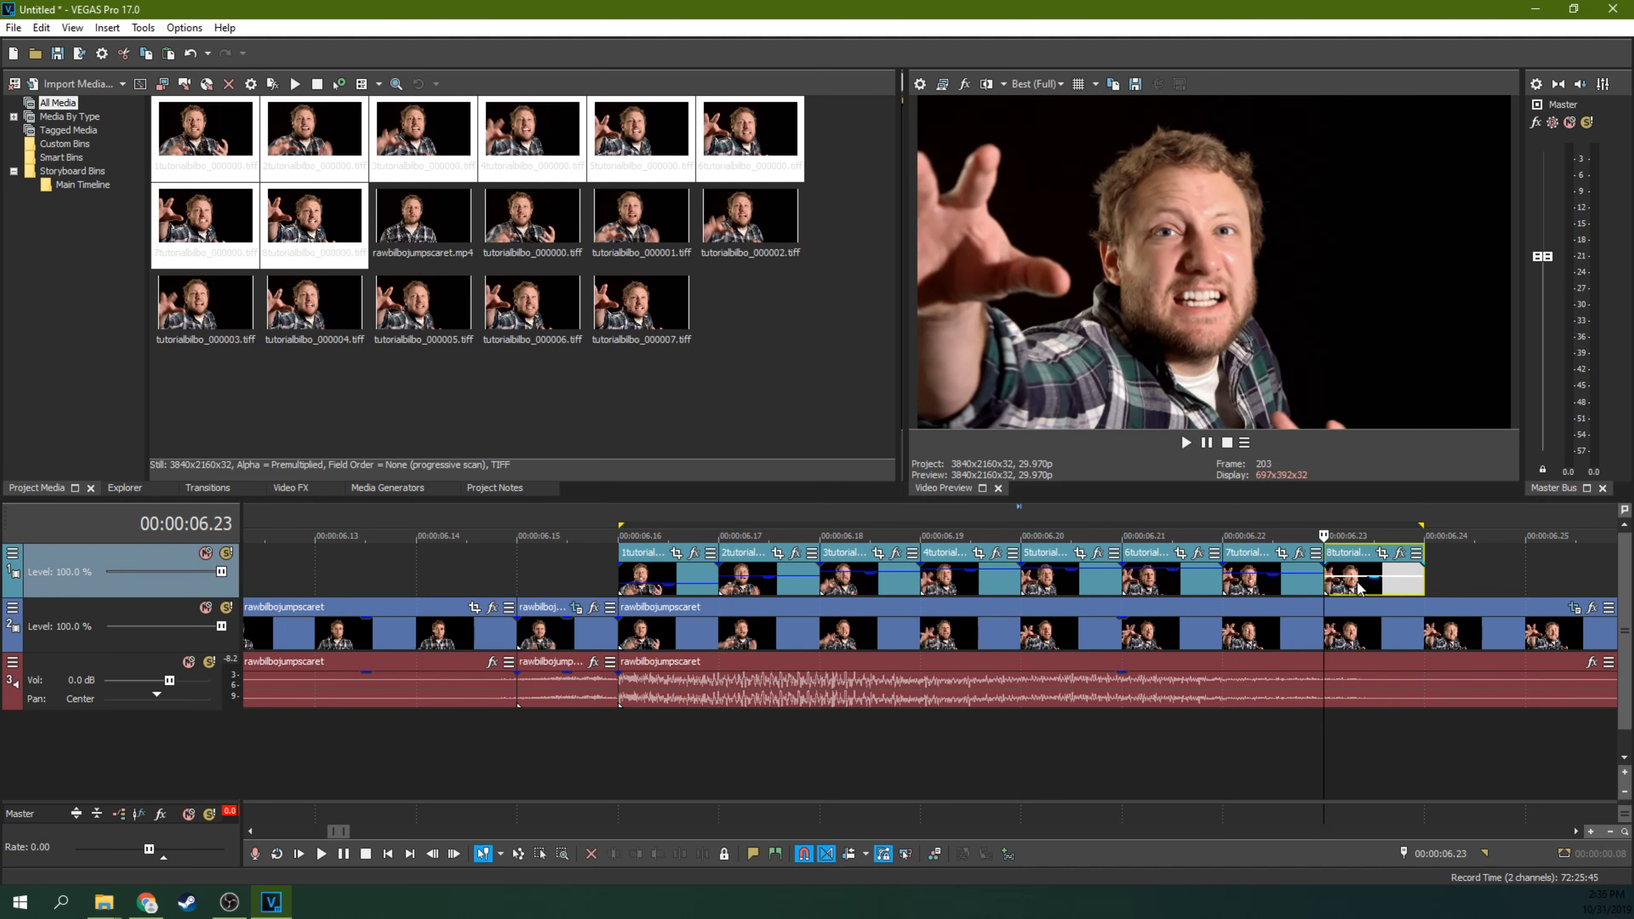
Step: Lower the seventh slideshow image's opacity a little further and set the eighth image's opacity to 55 %
left_click_drag(1278, 565, 1278, 570)
left_click(1355, 585)
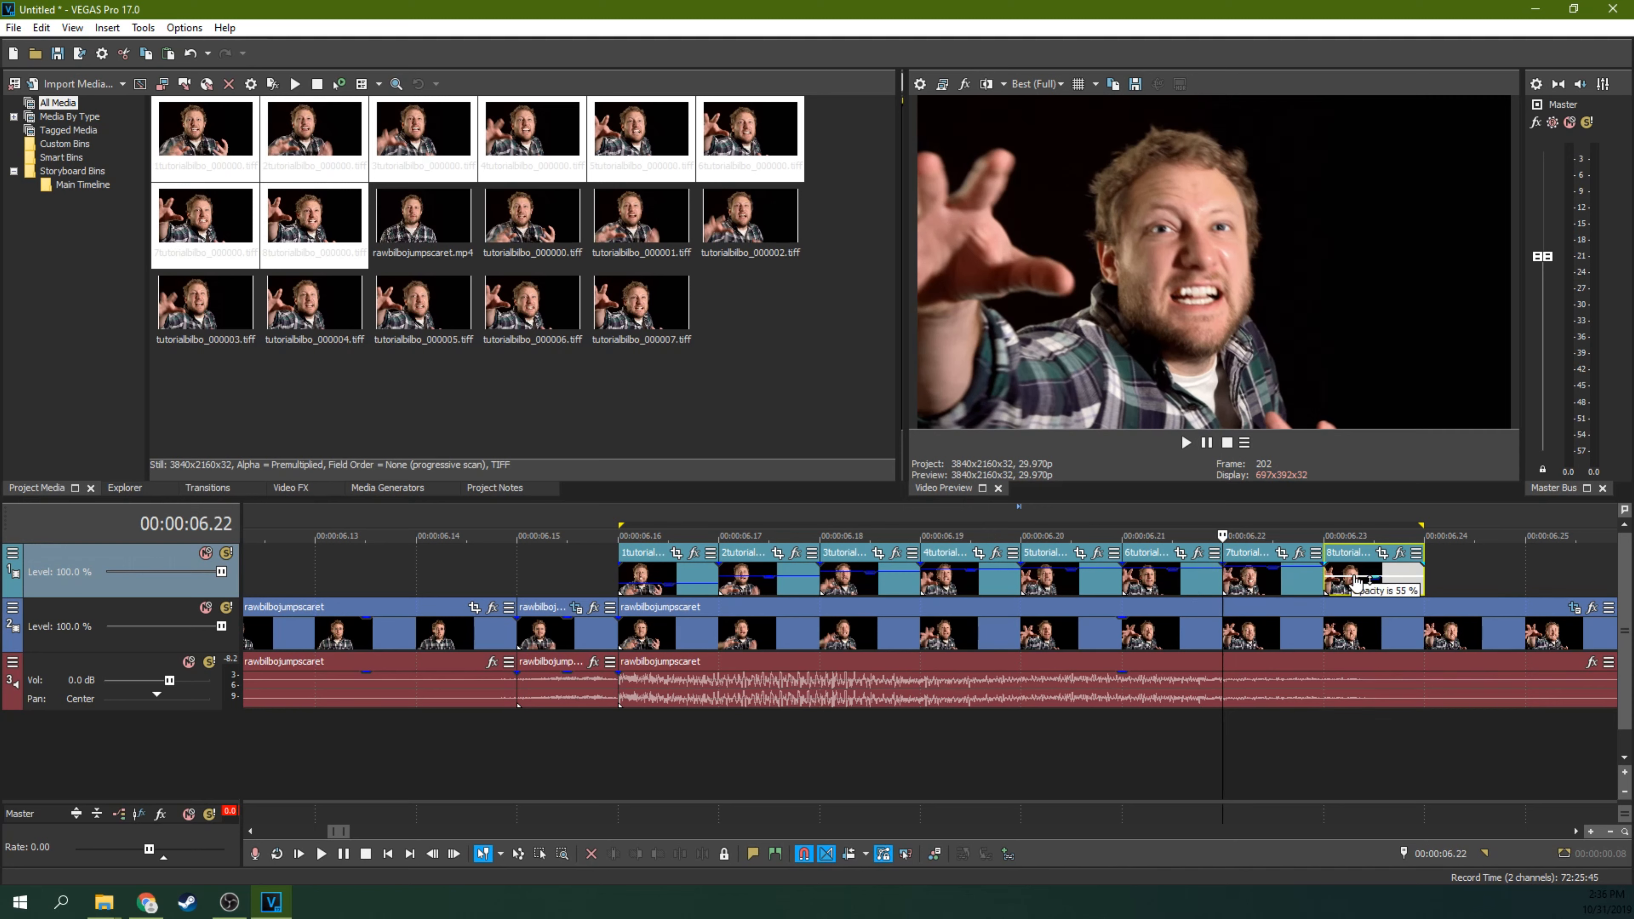
key("Right")
key("Left")
key("Left")
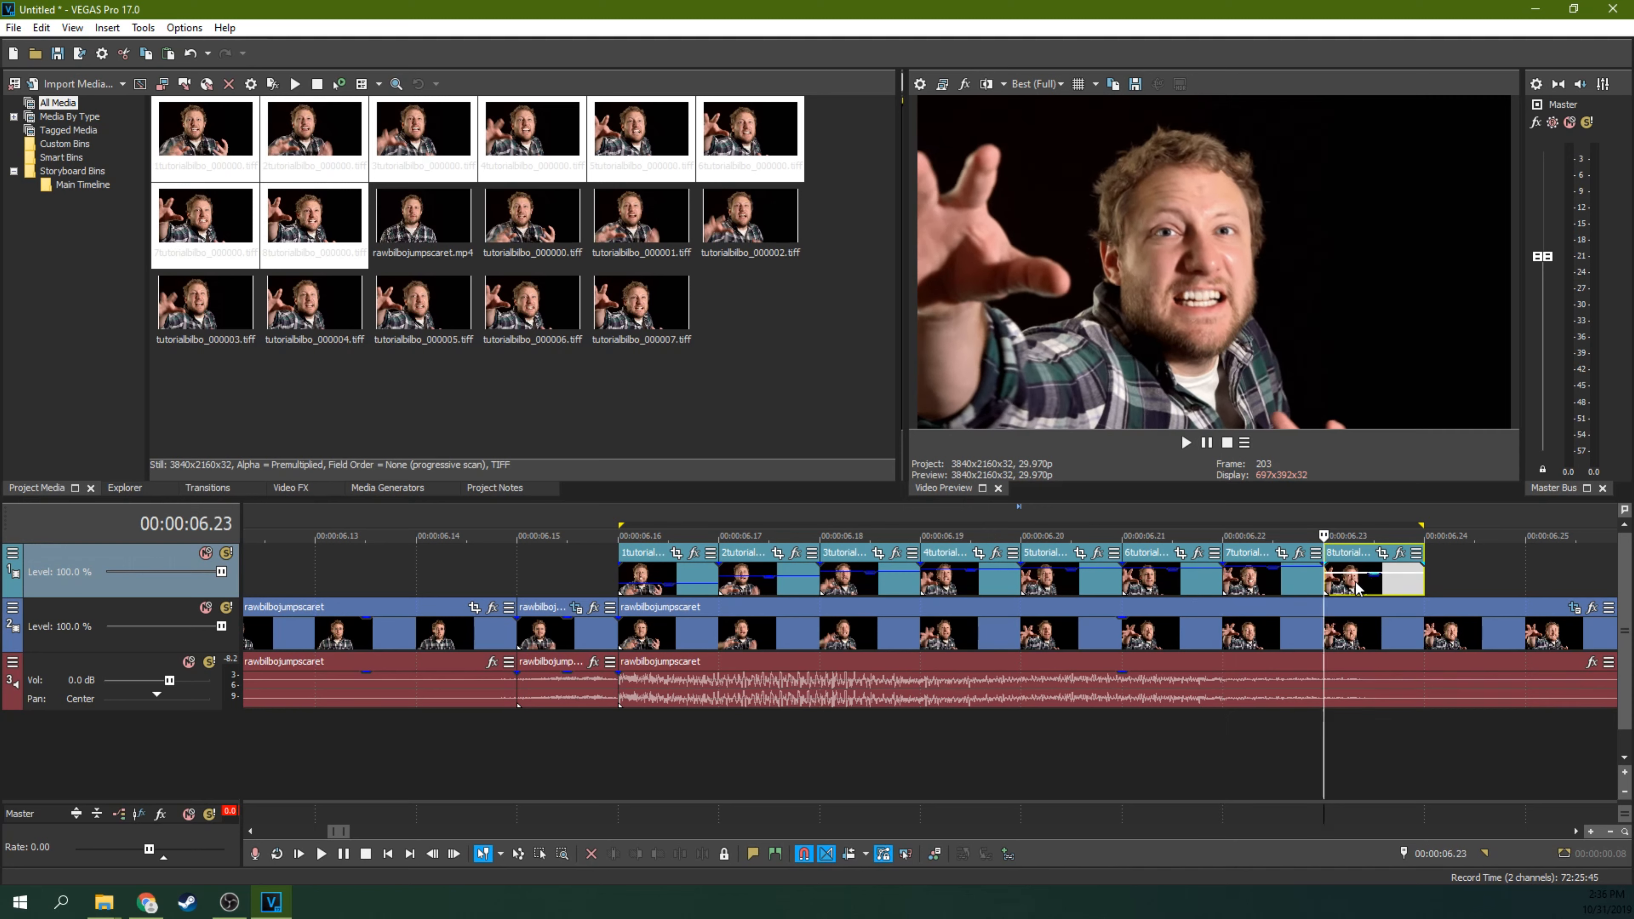
key("Right")
left_click_drag(1358, 584, 1359, 586)
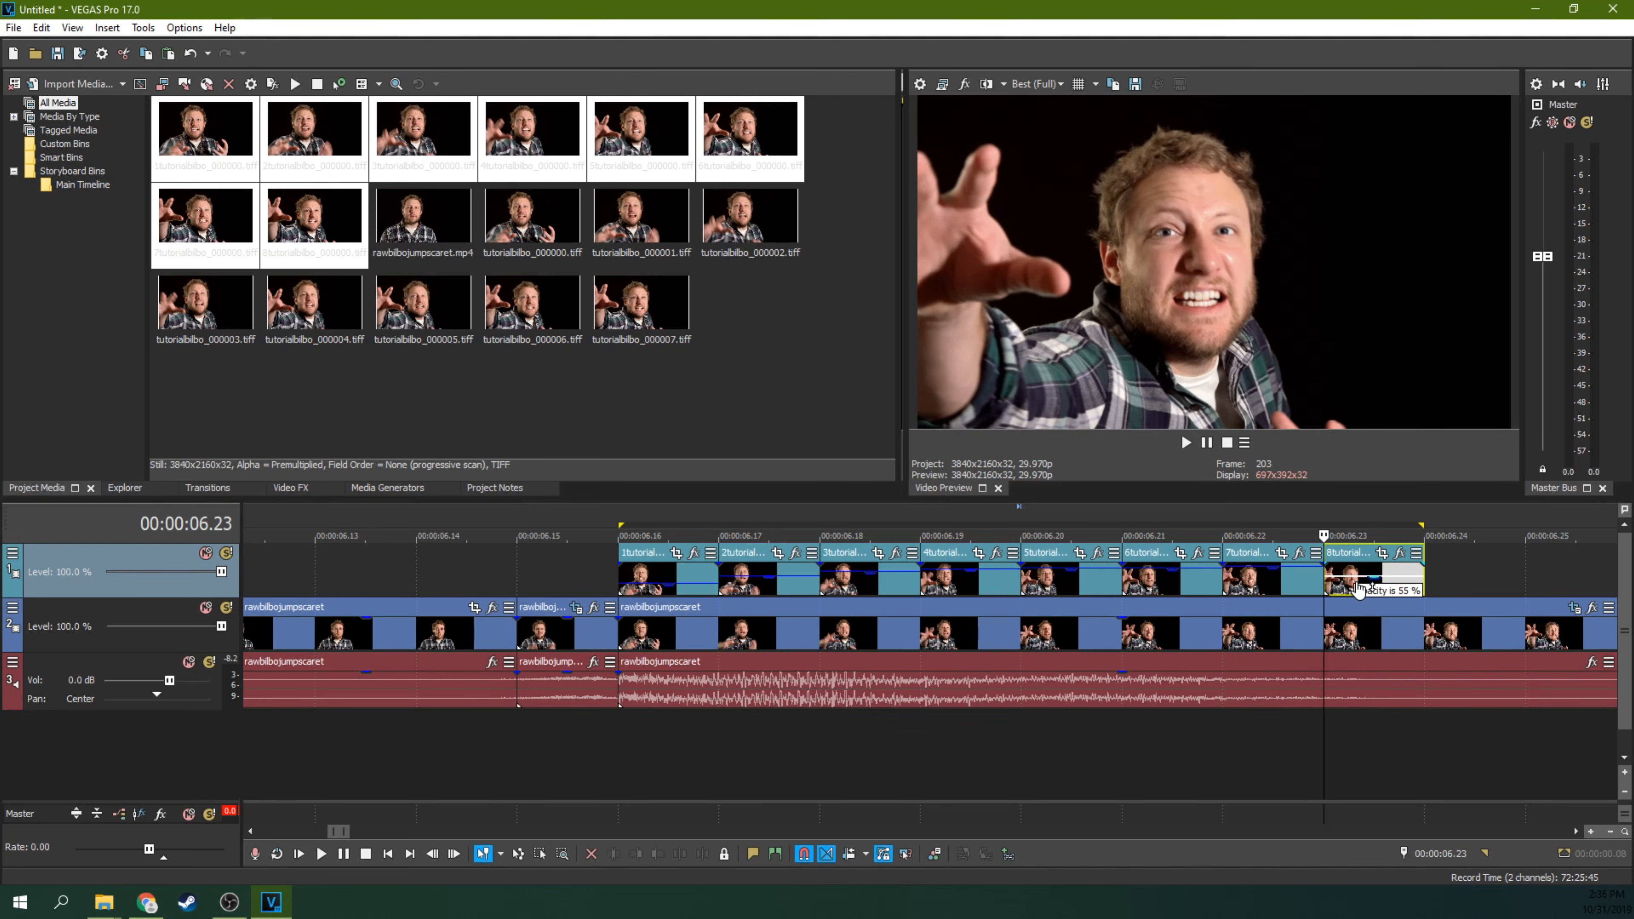
Step: Play the timeline from shortly before the slideshow images to review the jump scare in motion
key("Right")
key("Right")
key("Right")
key("Right")
key("Right")
key("Right")
key("Right")
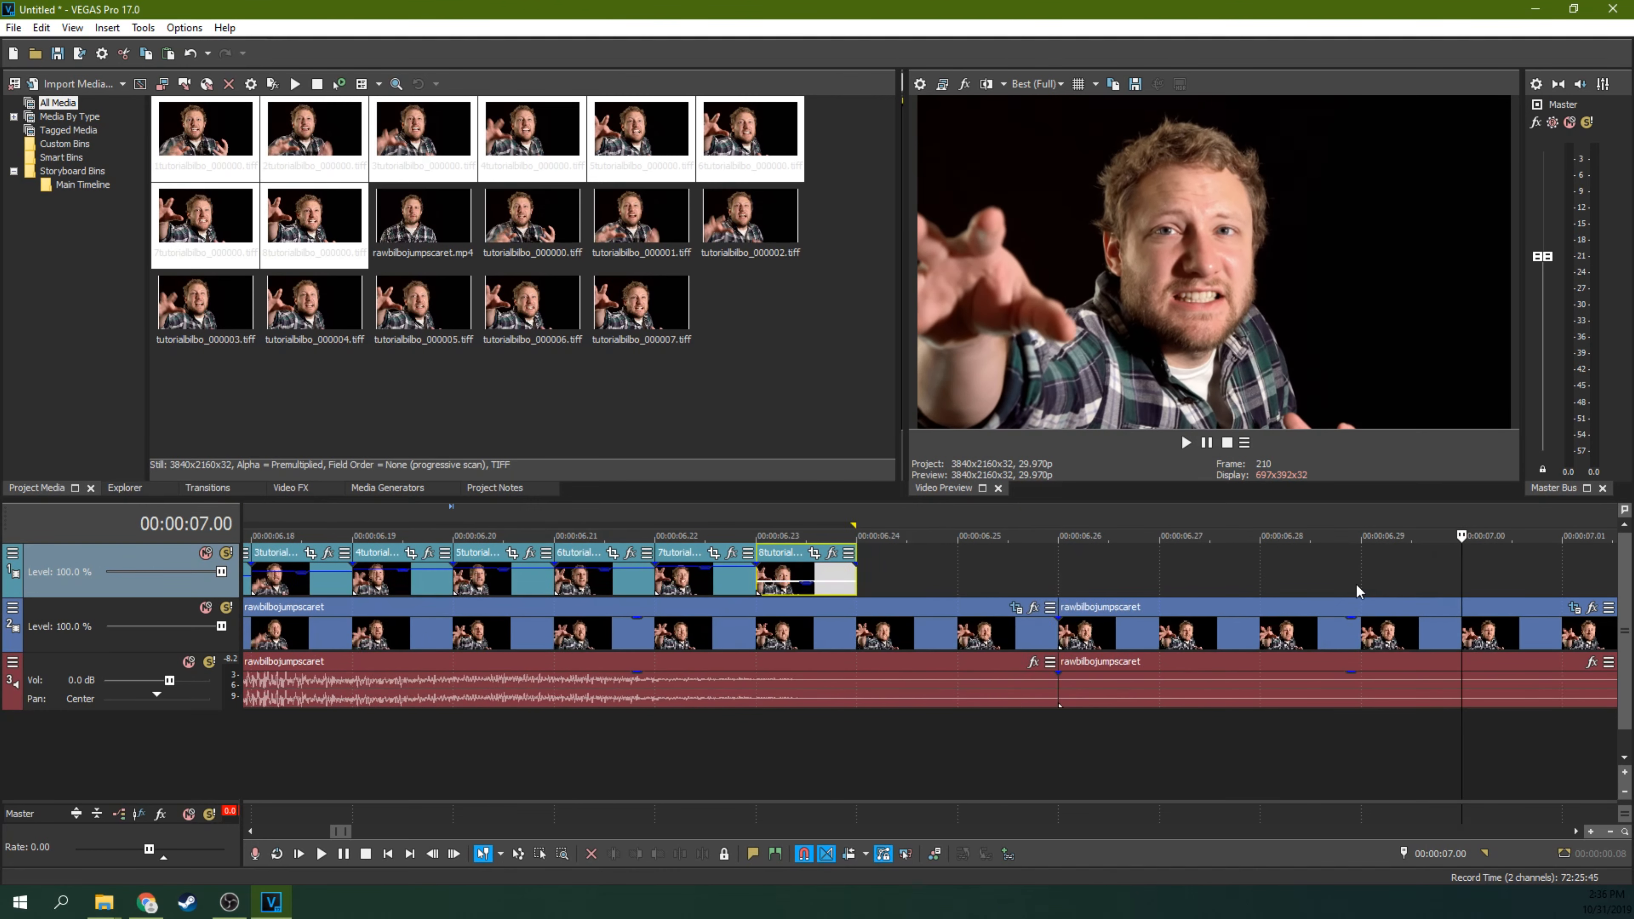
scroll(1356, 585, "down", 6)
scroll(1356, 585, "down", 4)
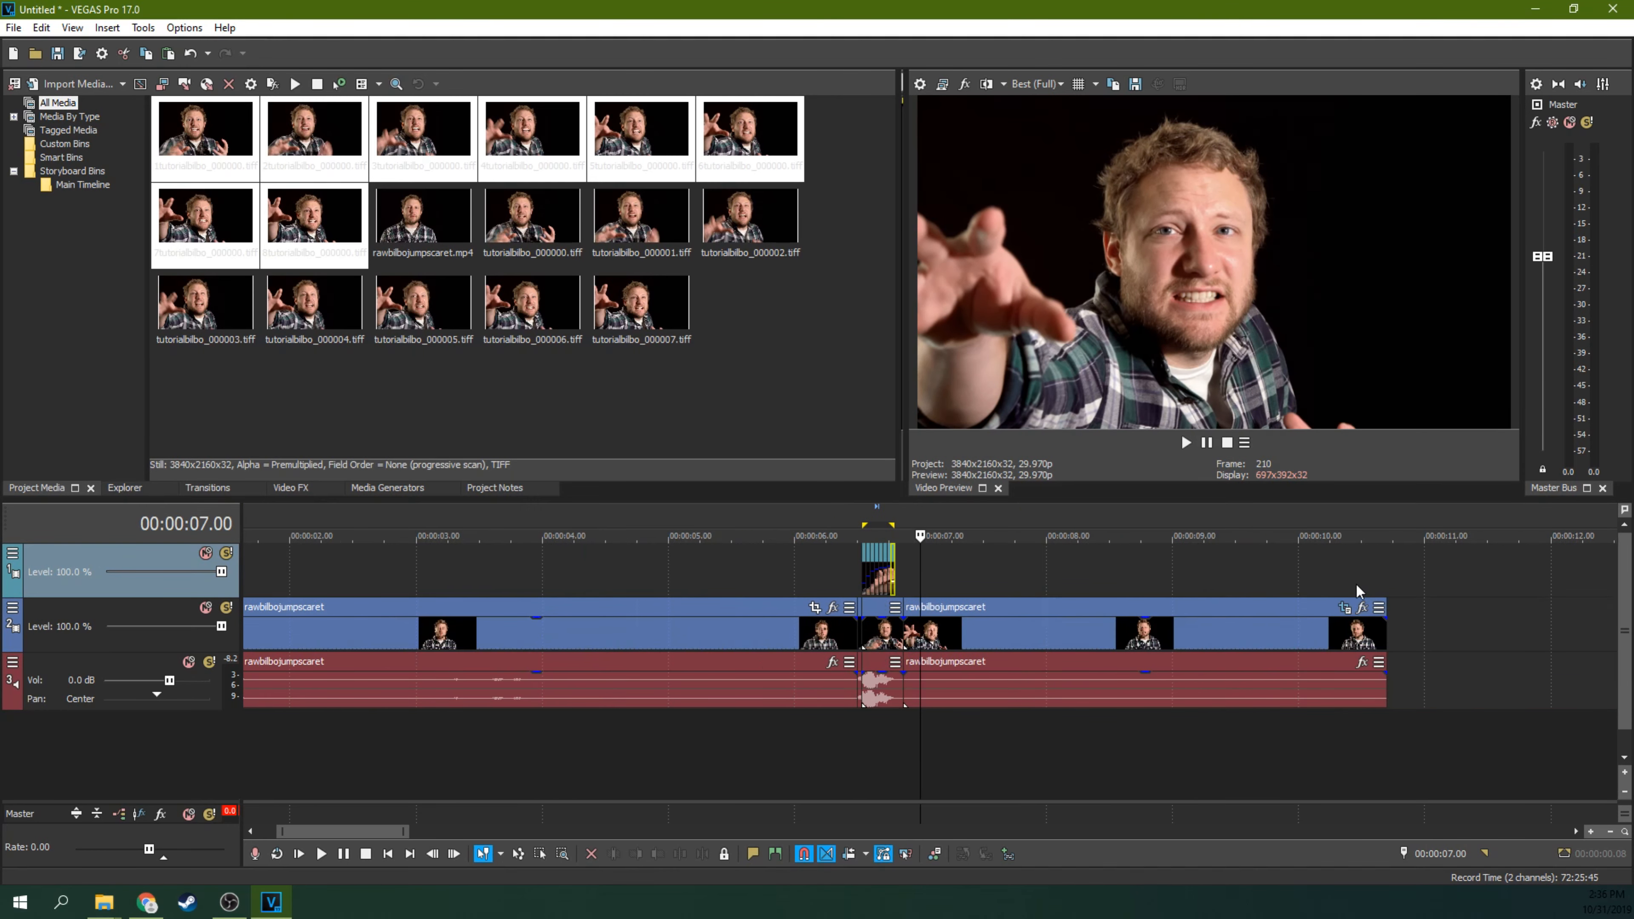
left_click(833, 575)
key("space")
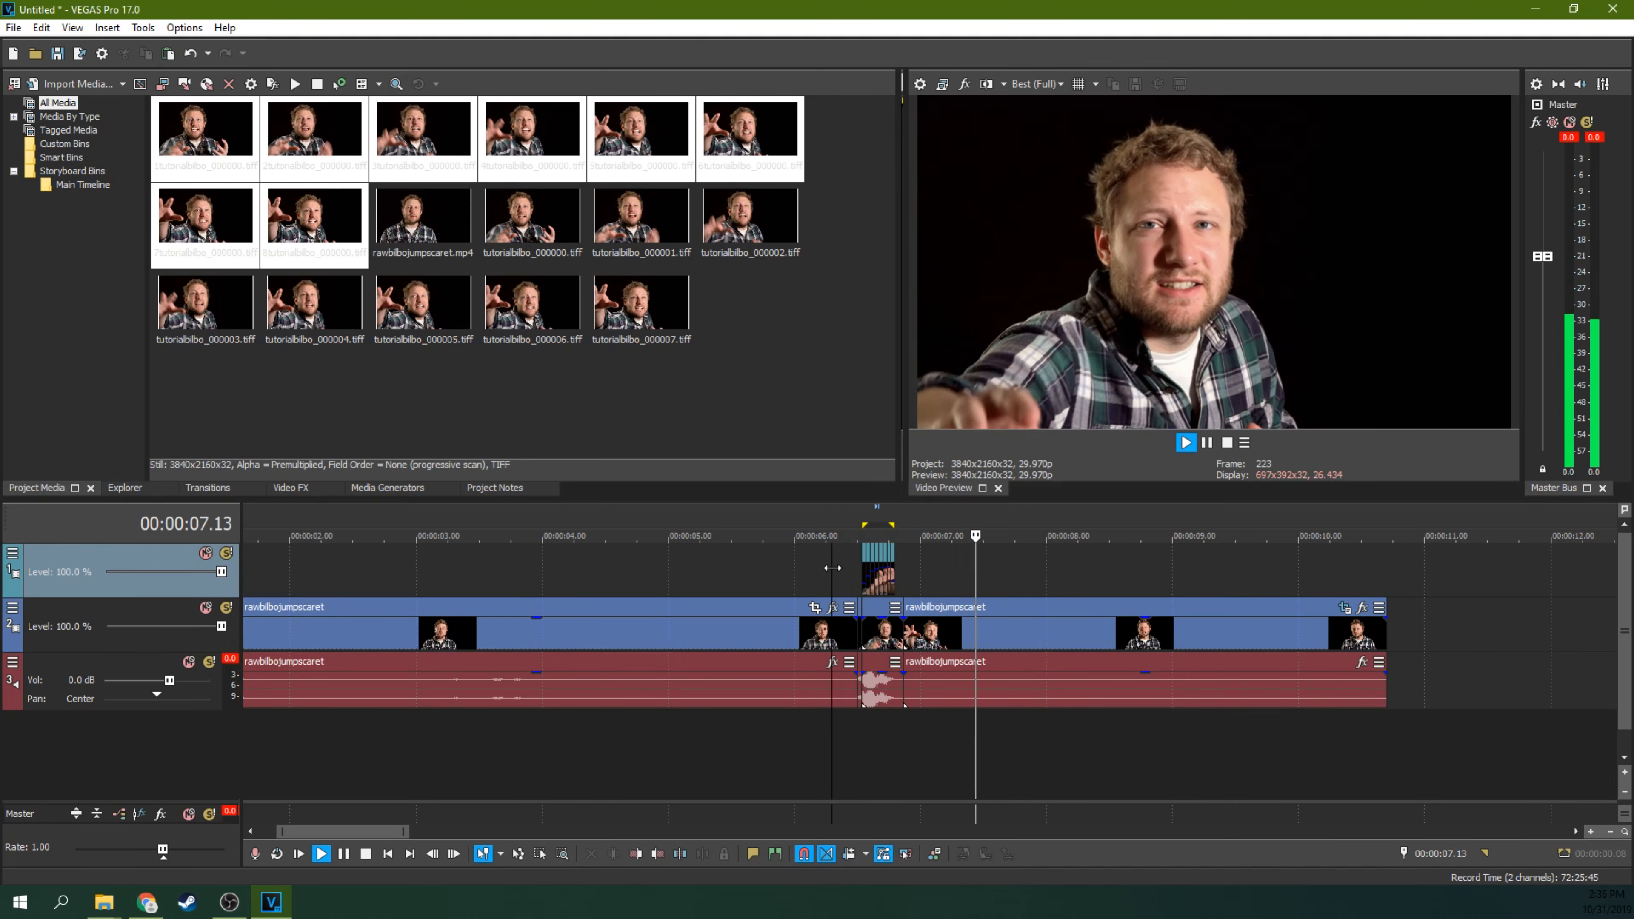
key("space")
scroll(833, 568, "up", 8)
key("space")
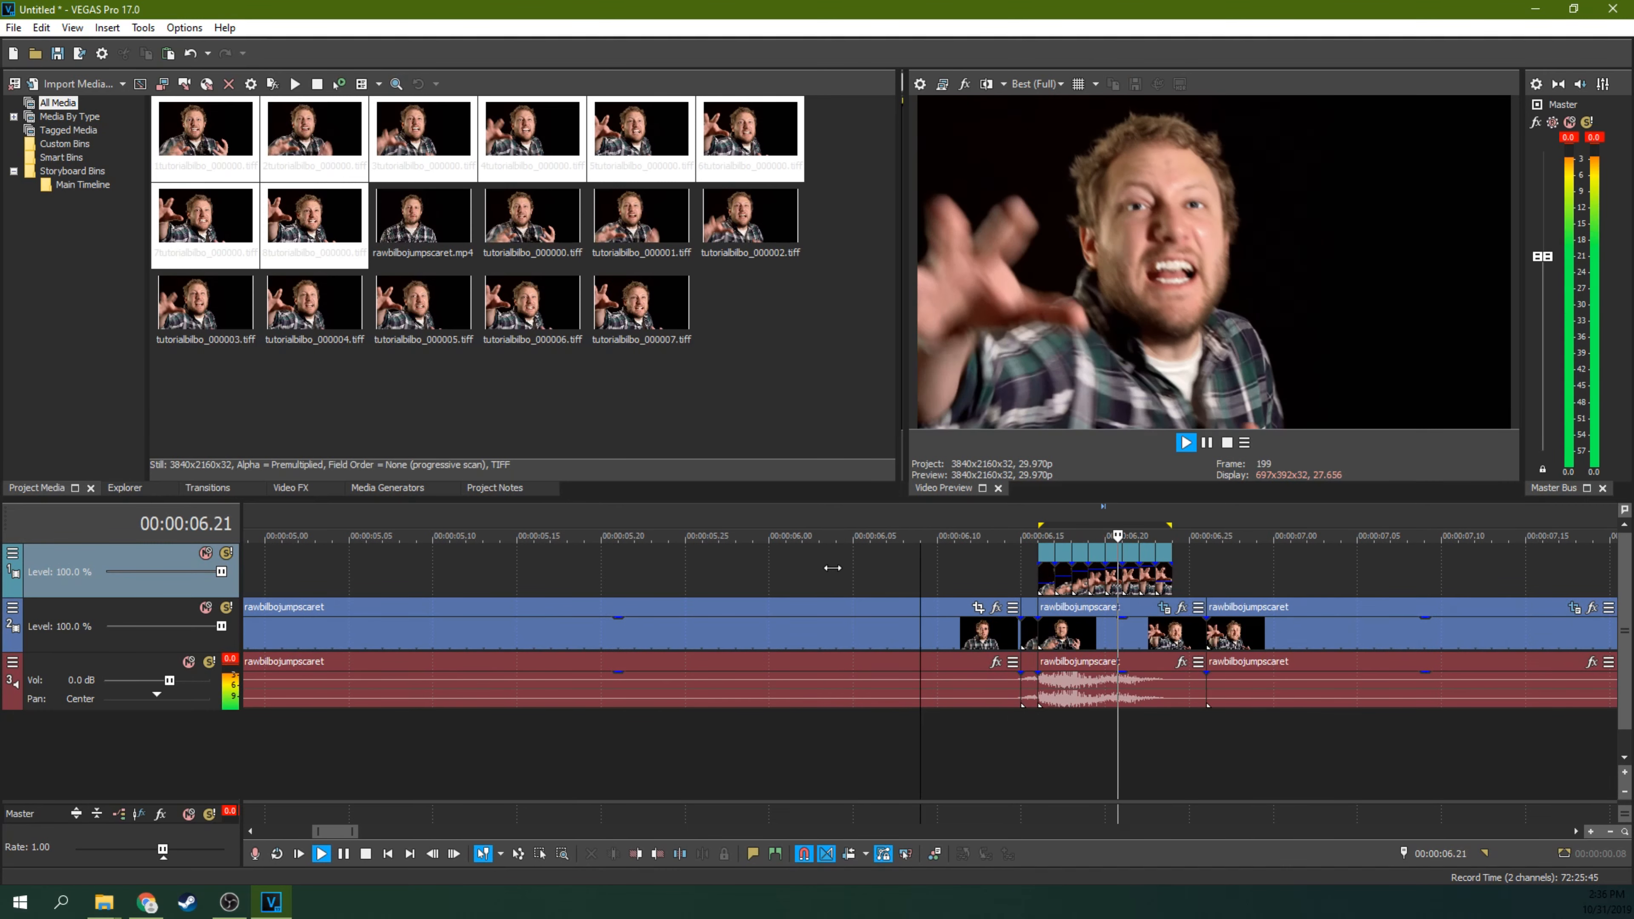
key("space")
scroll(833, 568, "down", 2)
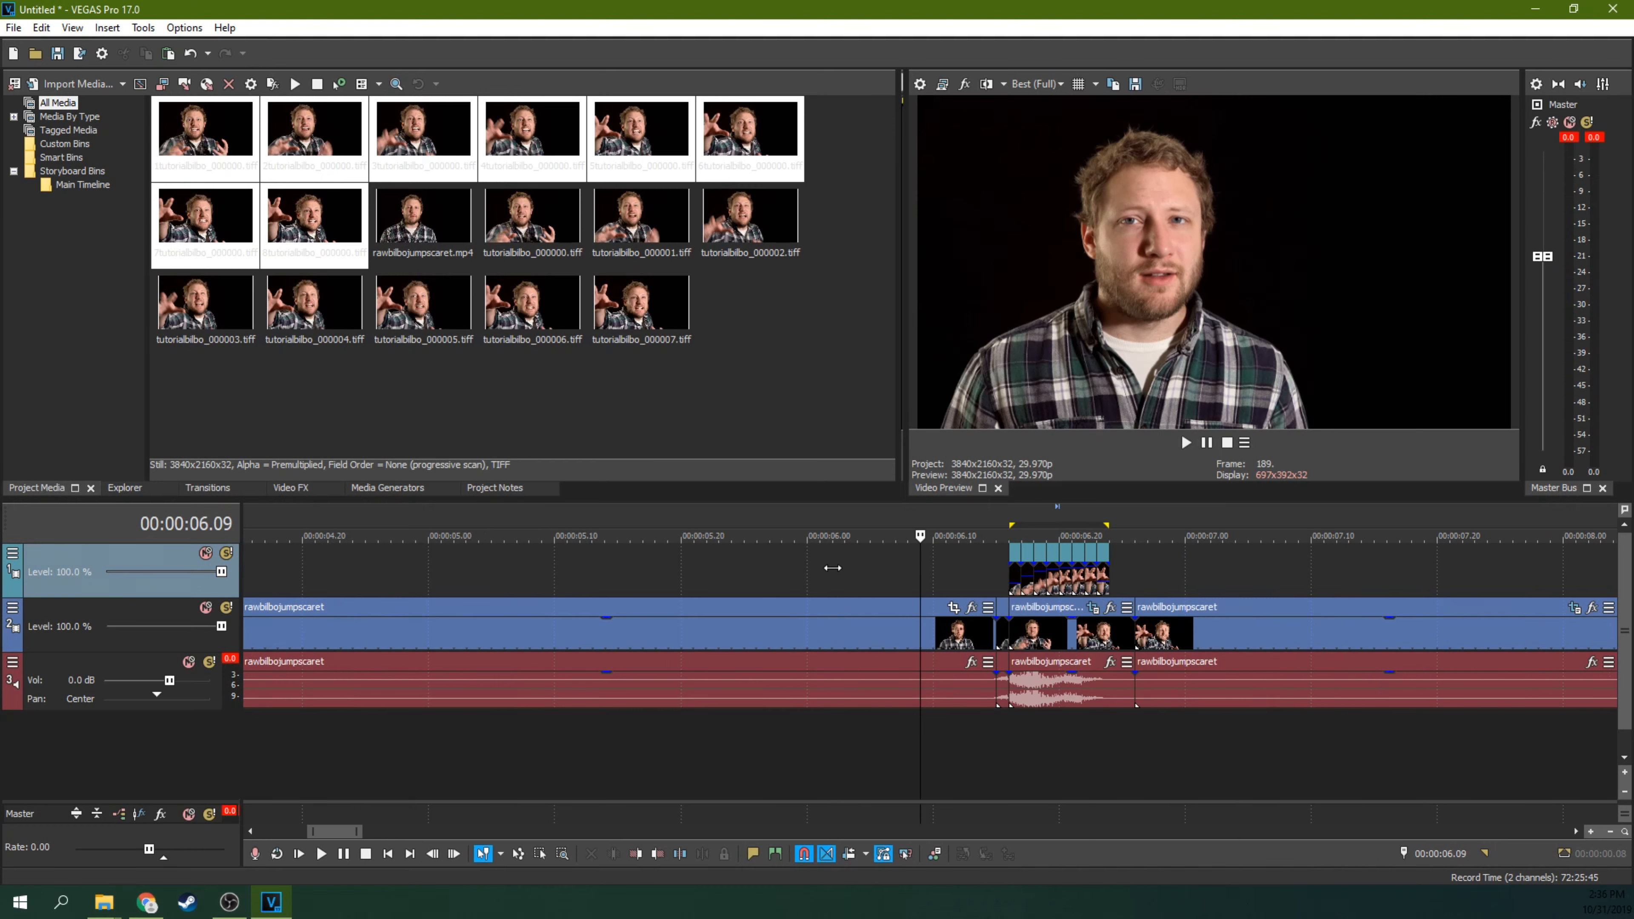
Step: Extend the loop region's start back to 00:00:06.09 and open selective video prerendering for that region
left_click_drag(1013, 527, 923, 526)
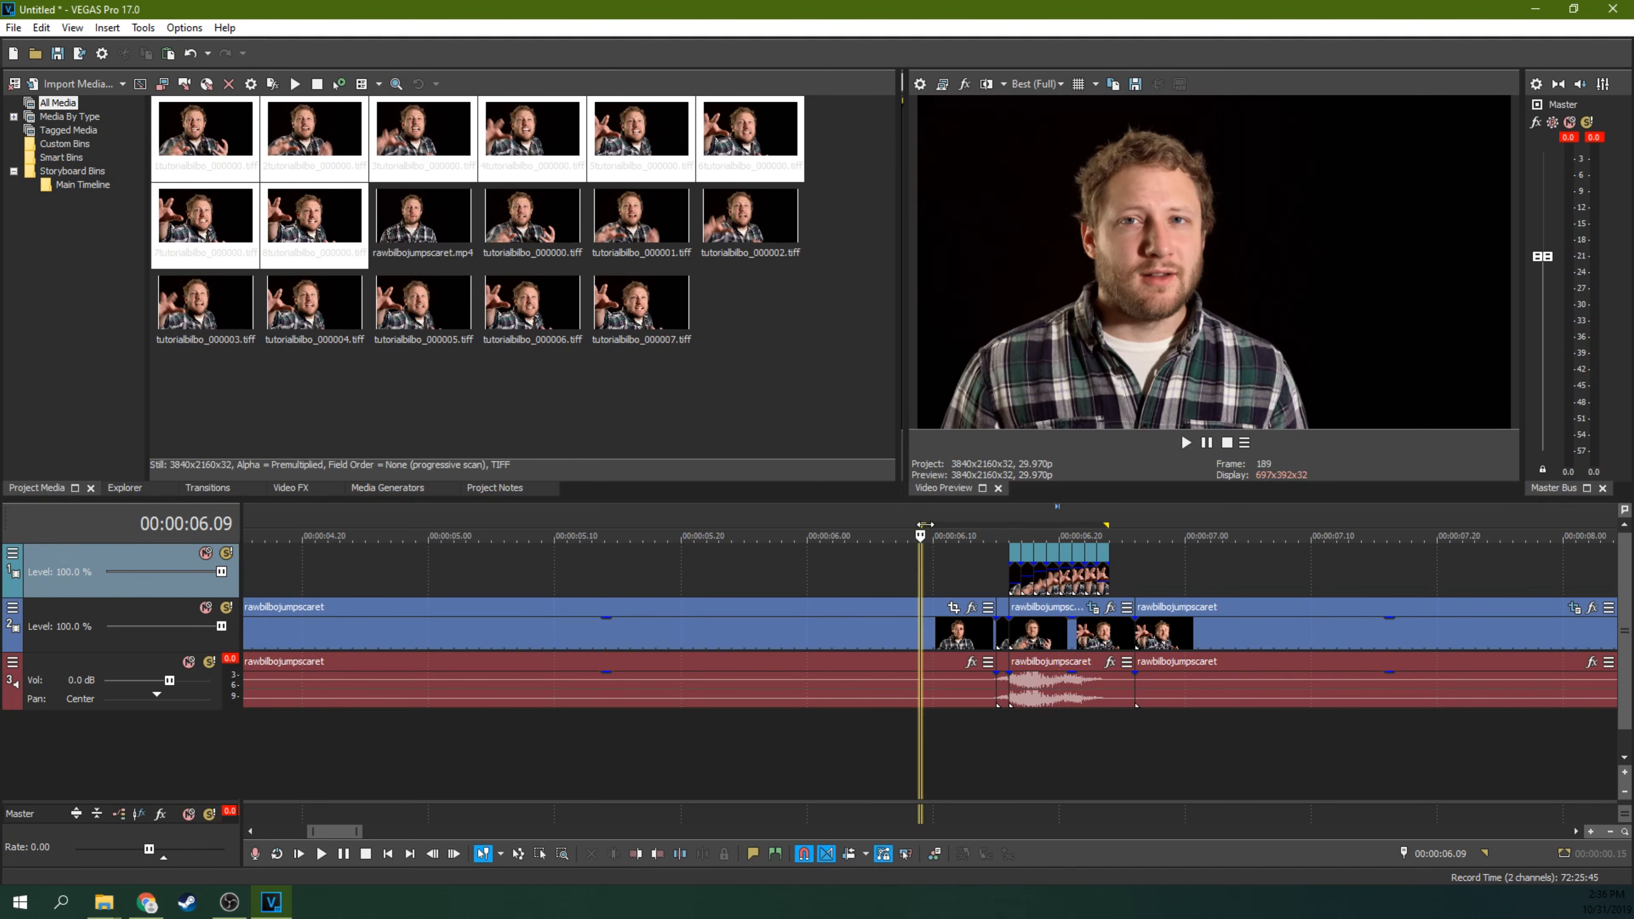
right_click(949, 522)
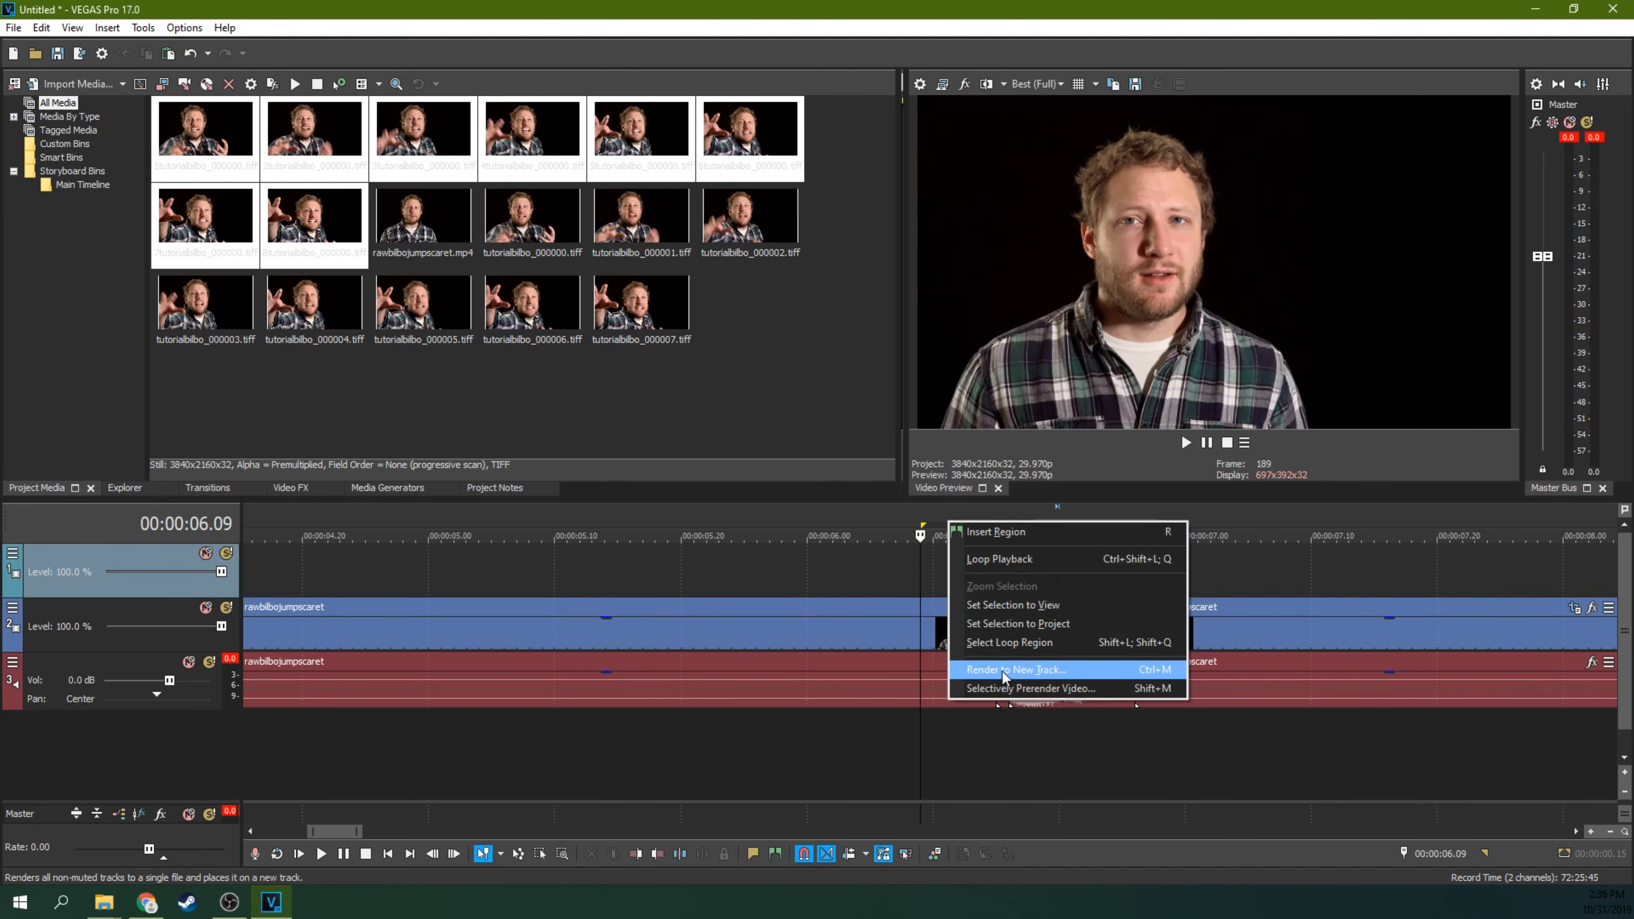
left_click(1006, 688)
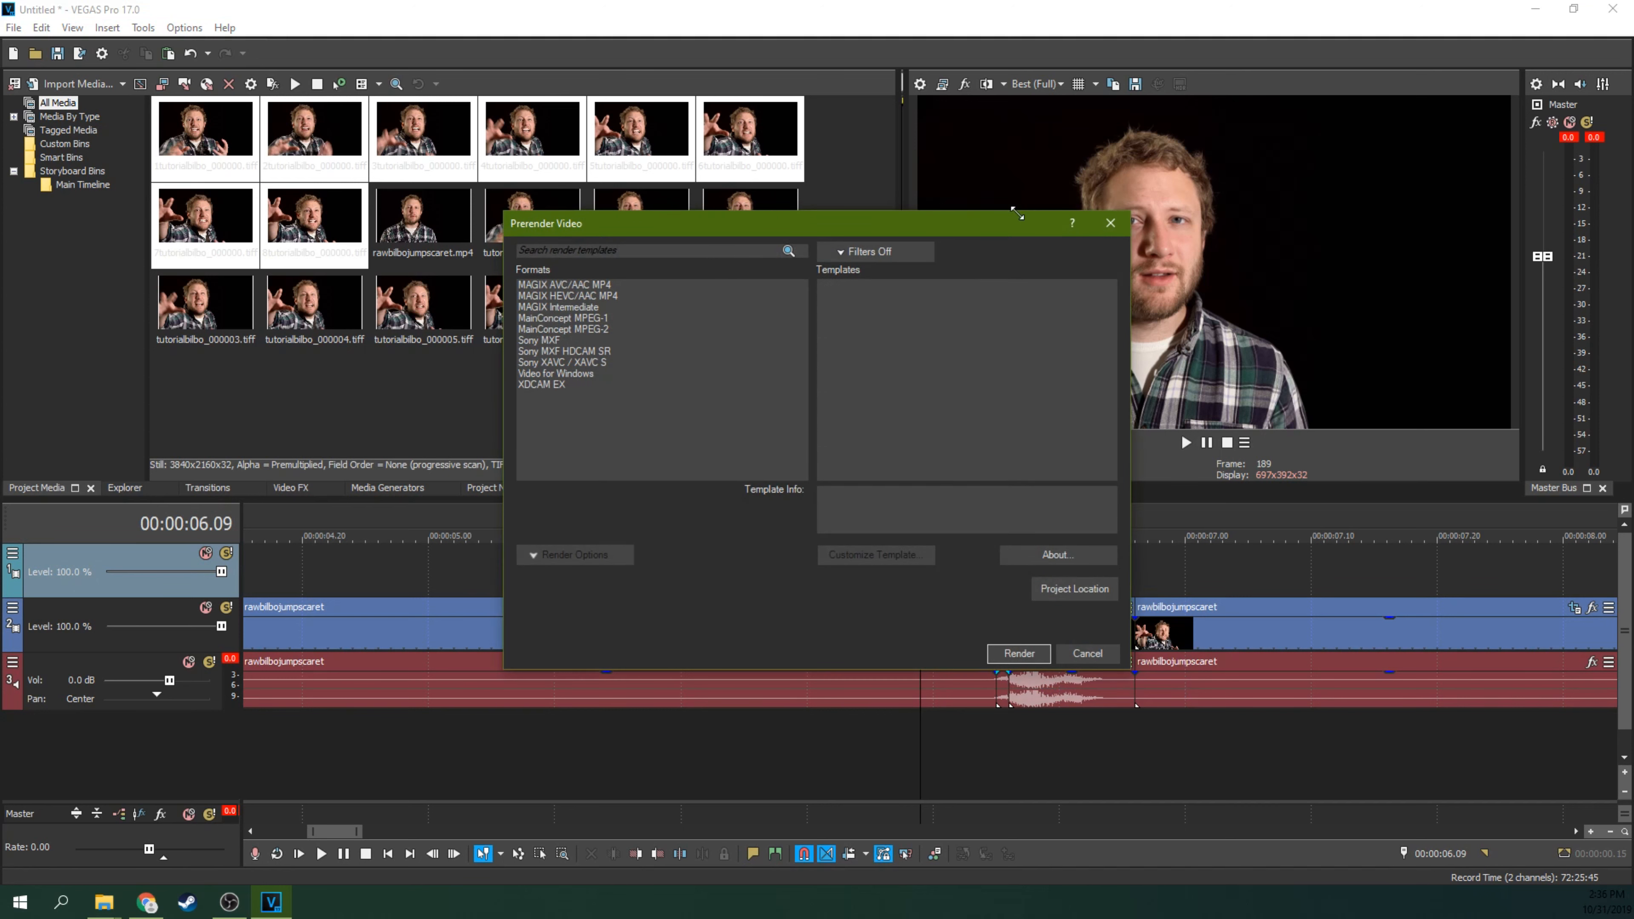
Step: Prerender the region as MAGIX AVC/AAC MP4 with the Internet HD 1080p 29.97 fps (AMD VCE) template
left_click(590, 307)
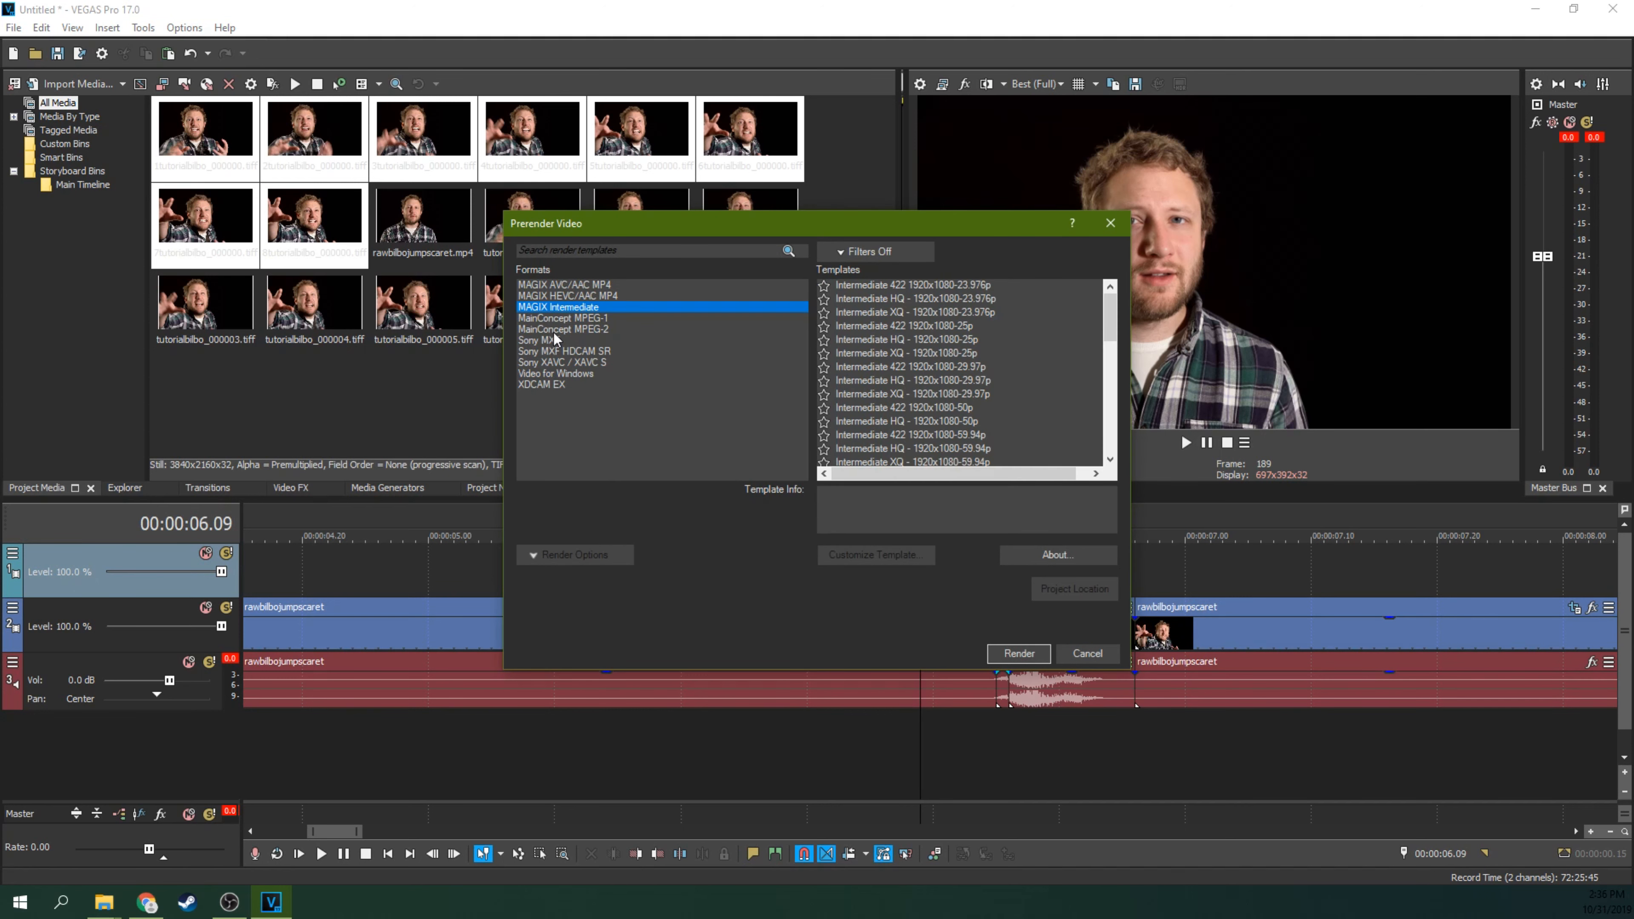
left_click(574, 295)
left_click(579, 284)
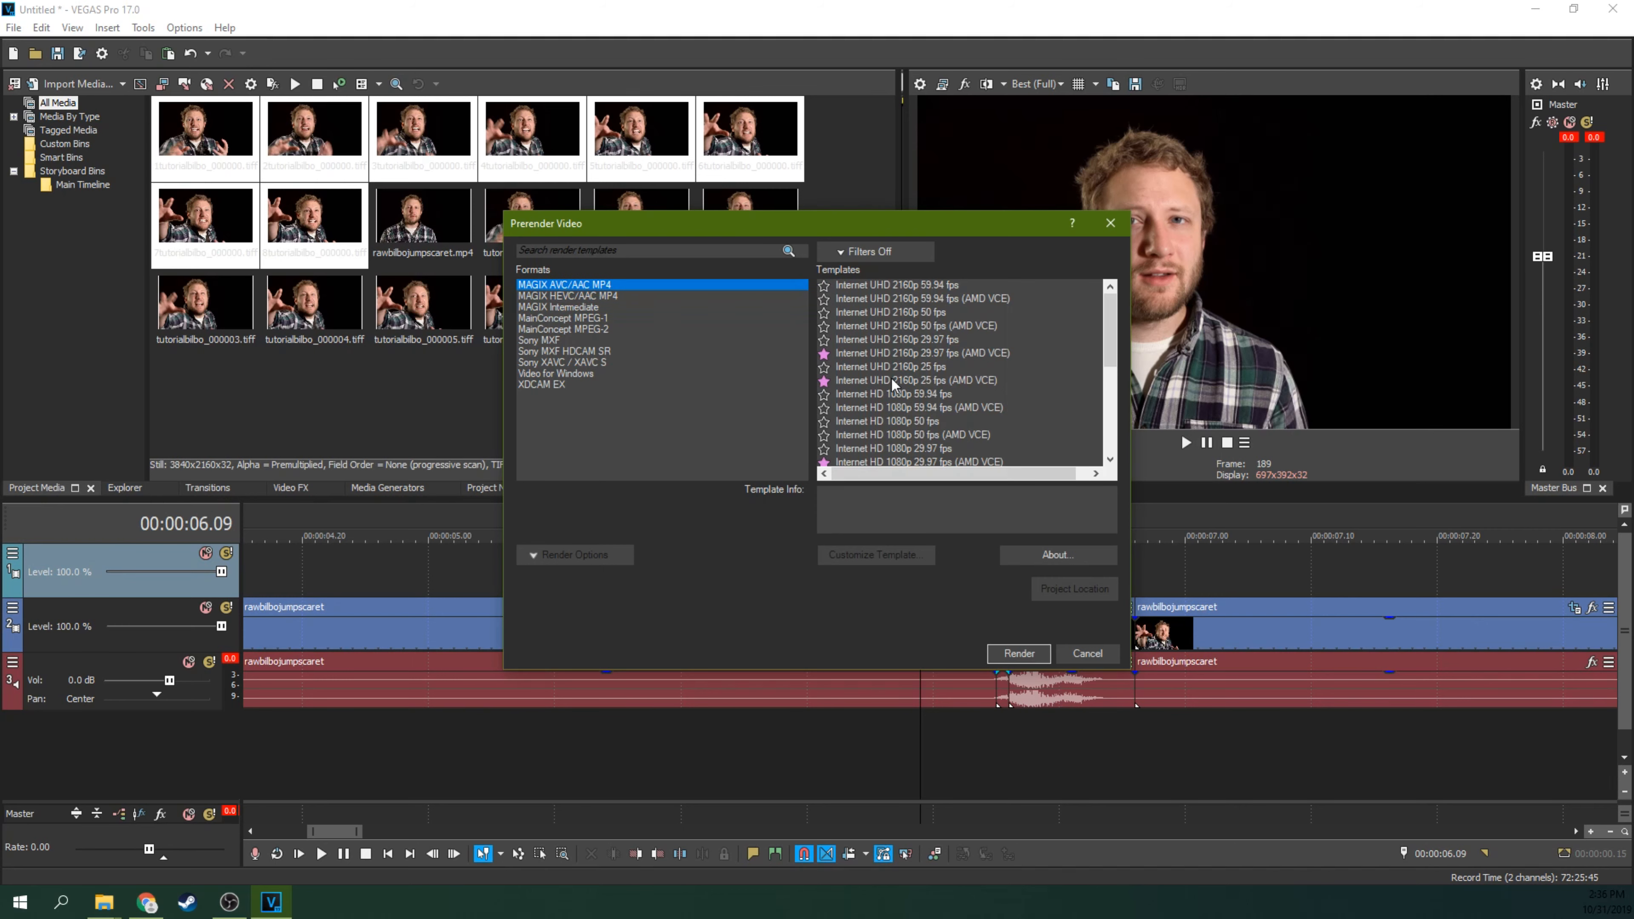
left_click(892, 381)
scroll(900, 386, "down", 3)
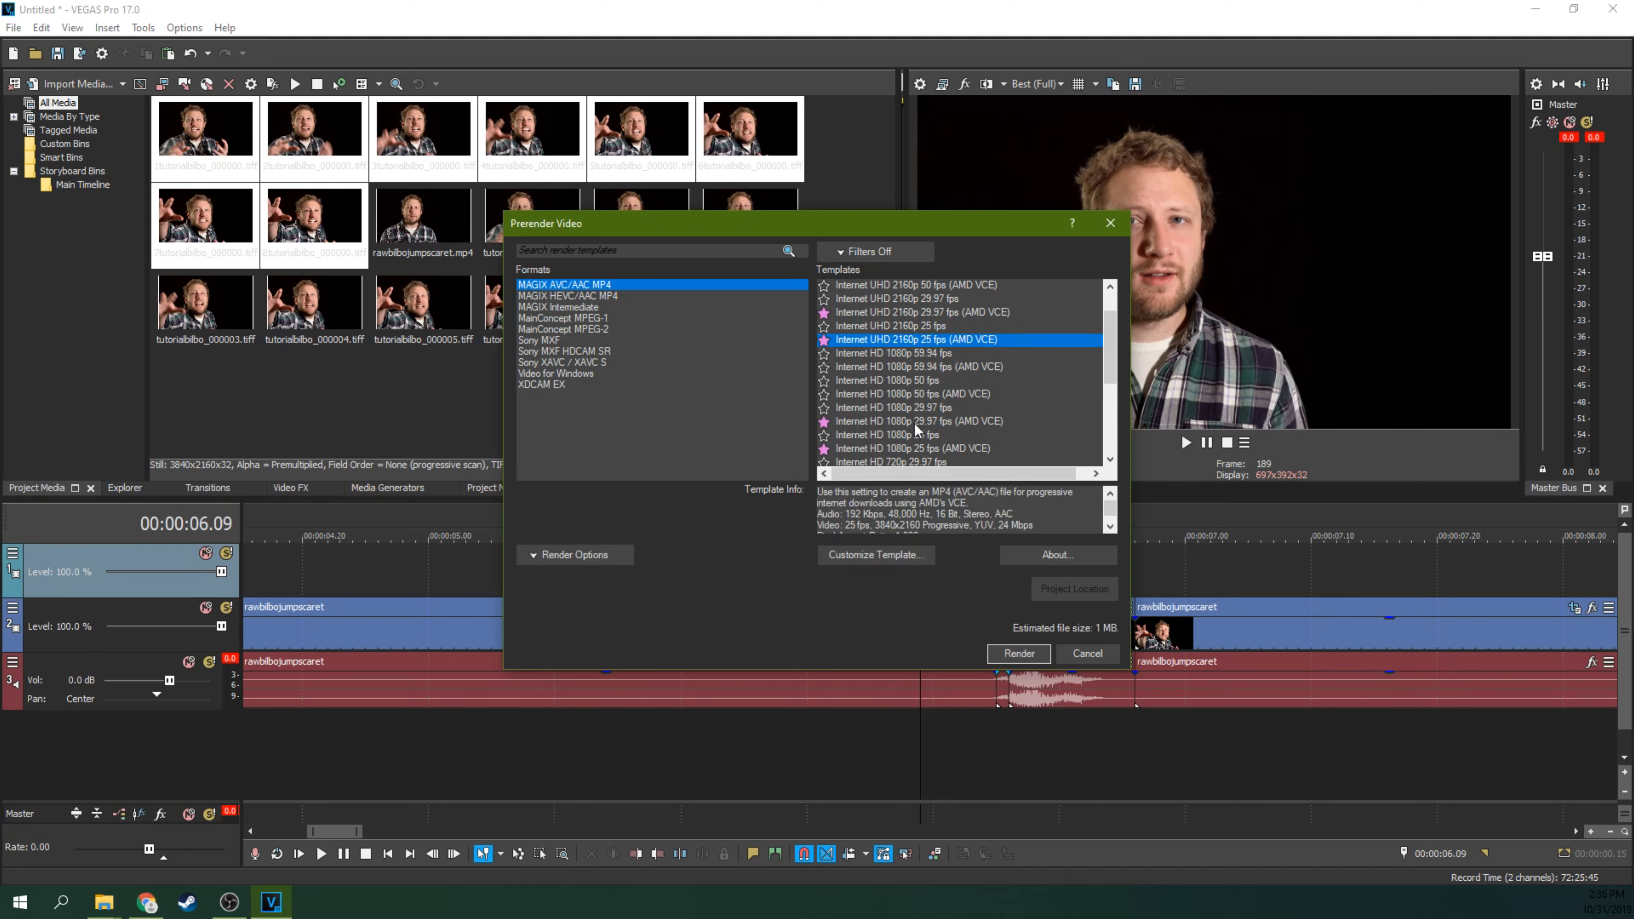
left_click(919, 421)
left_click(1017, 658)
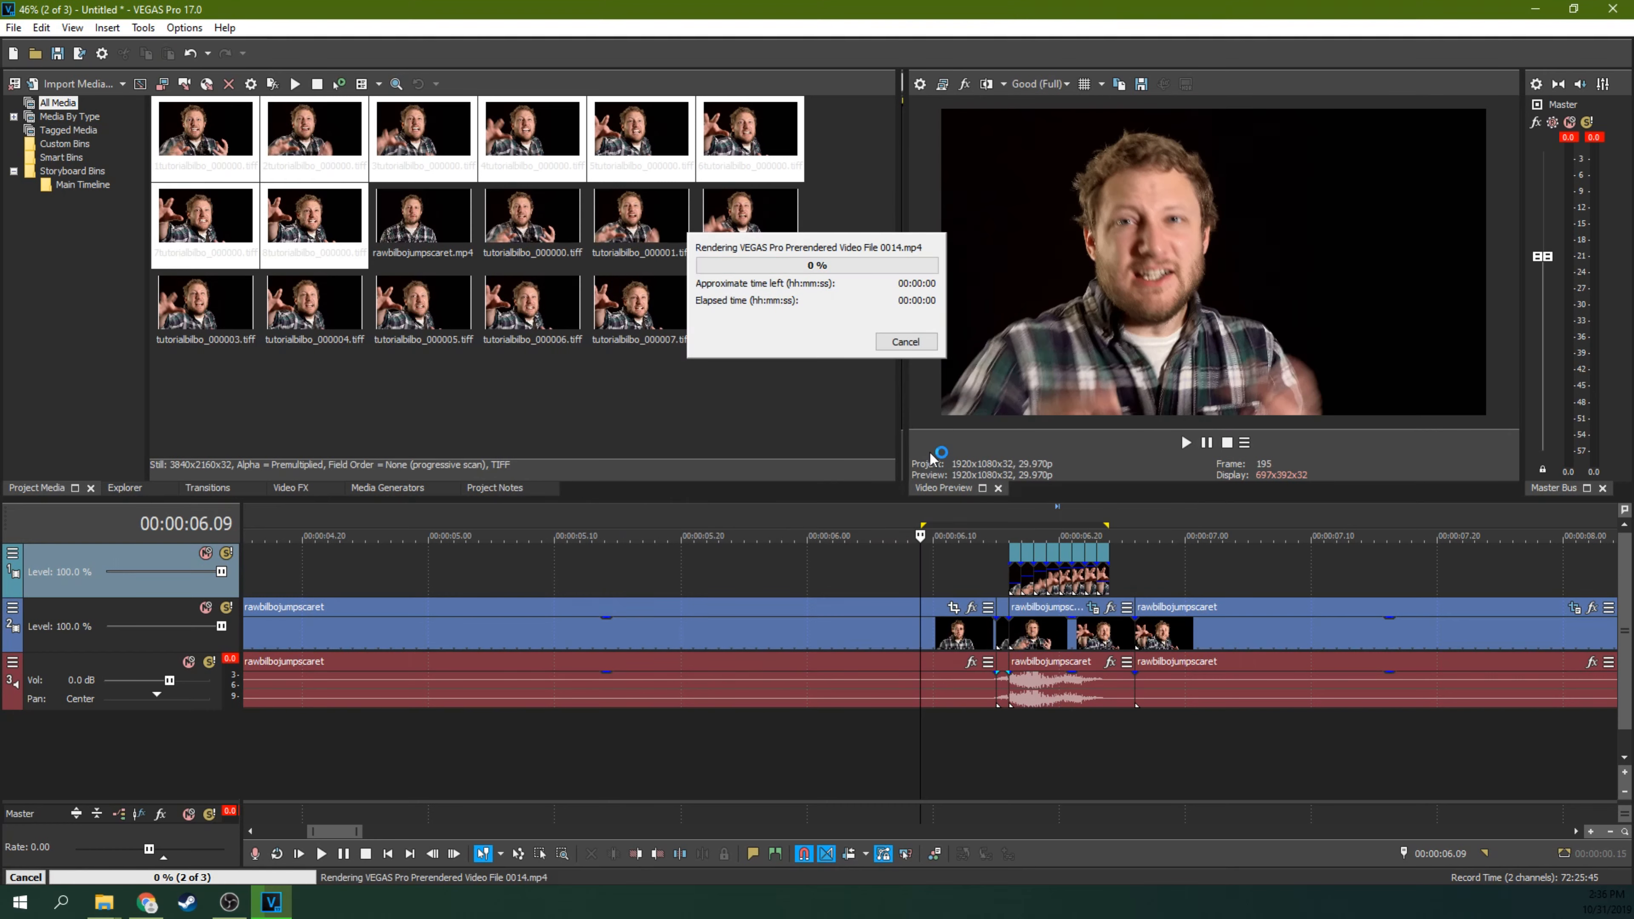
Step: Play the prerendered jump-scare section repeatedly to review it at full speed, and pause playback
left_click(1186, 447)
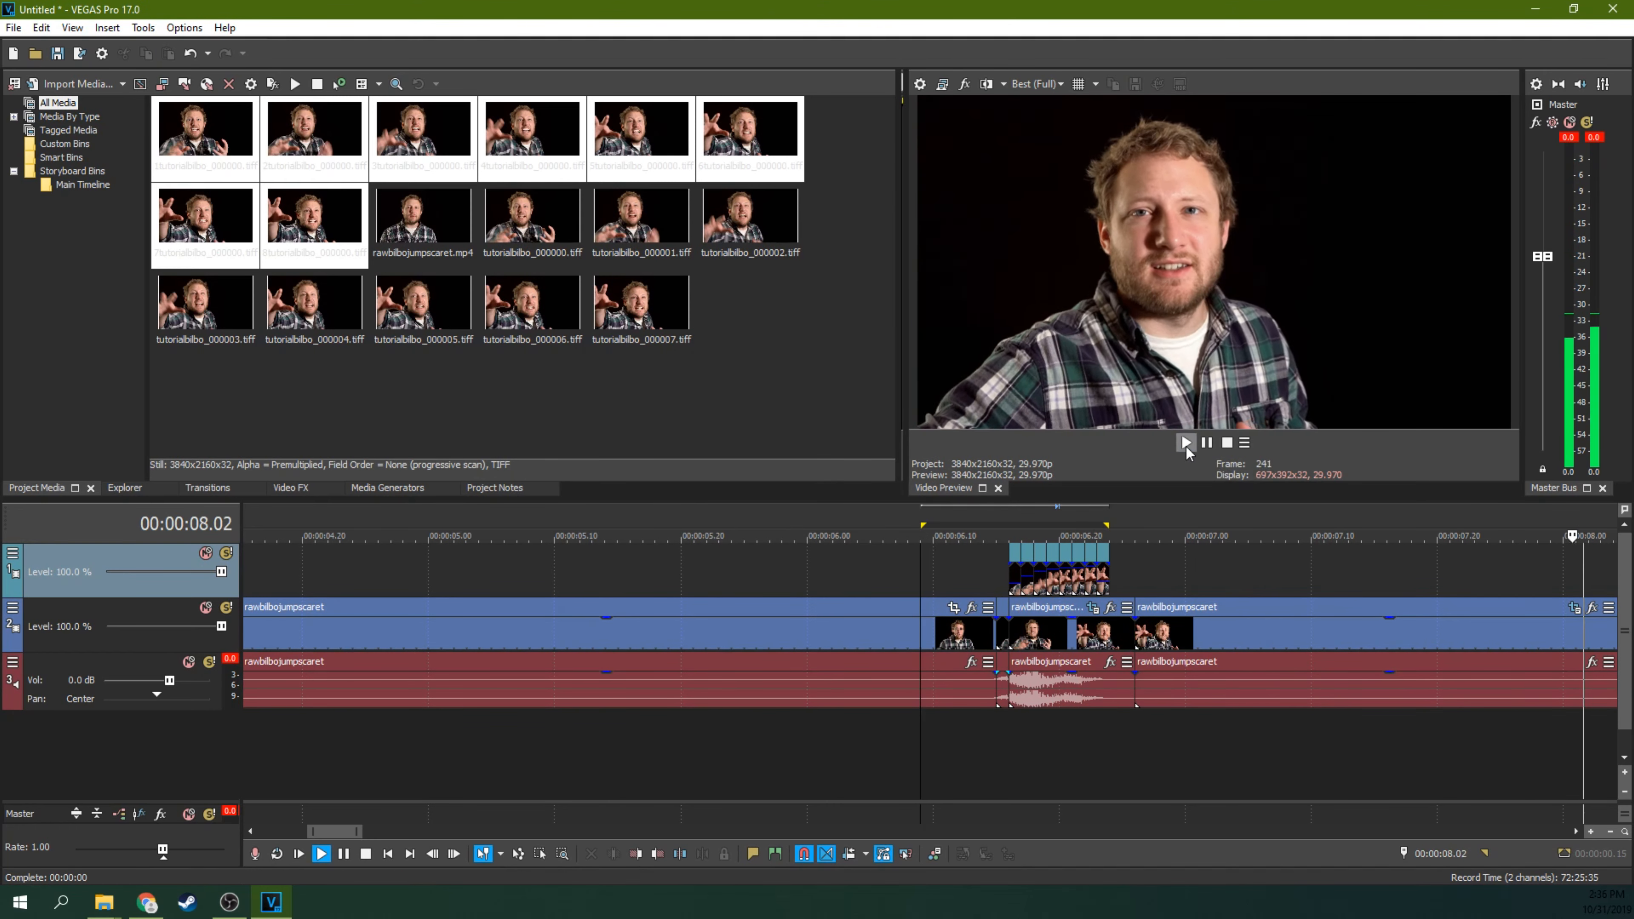
left_click(1185, 447)
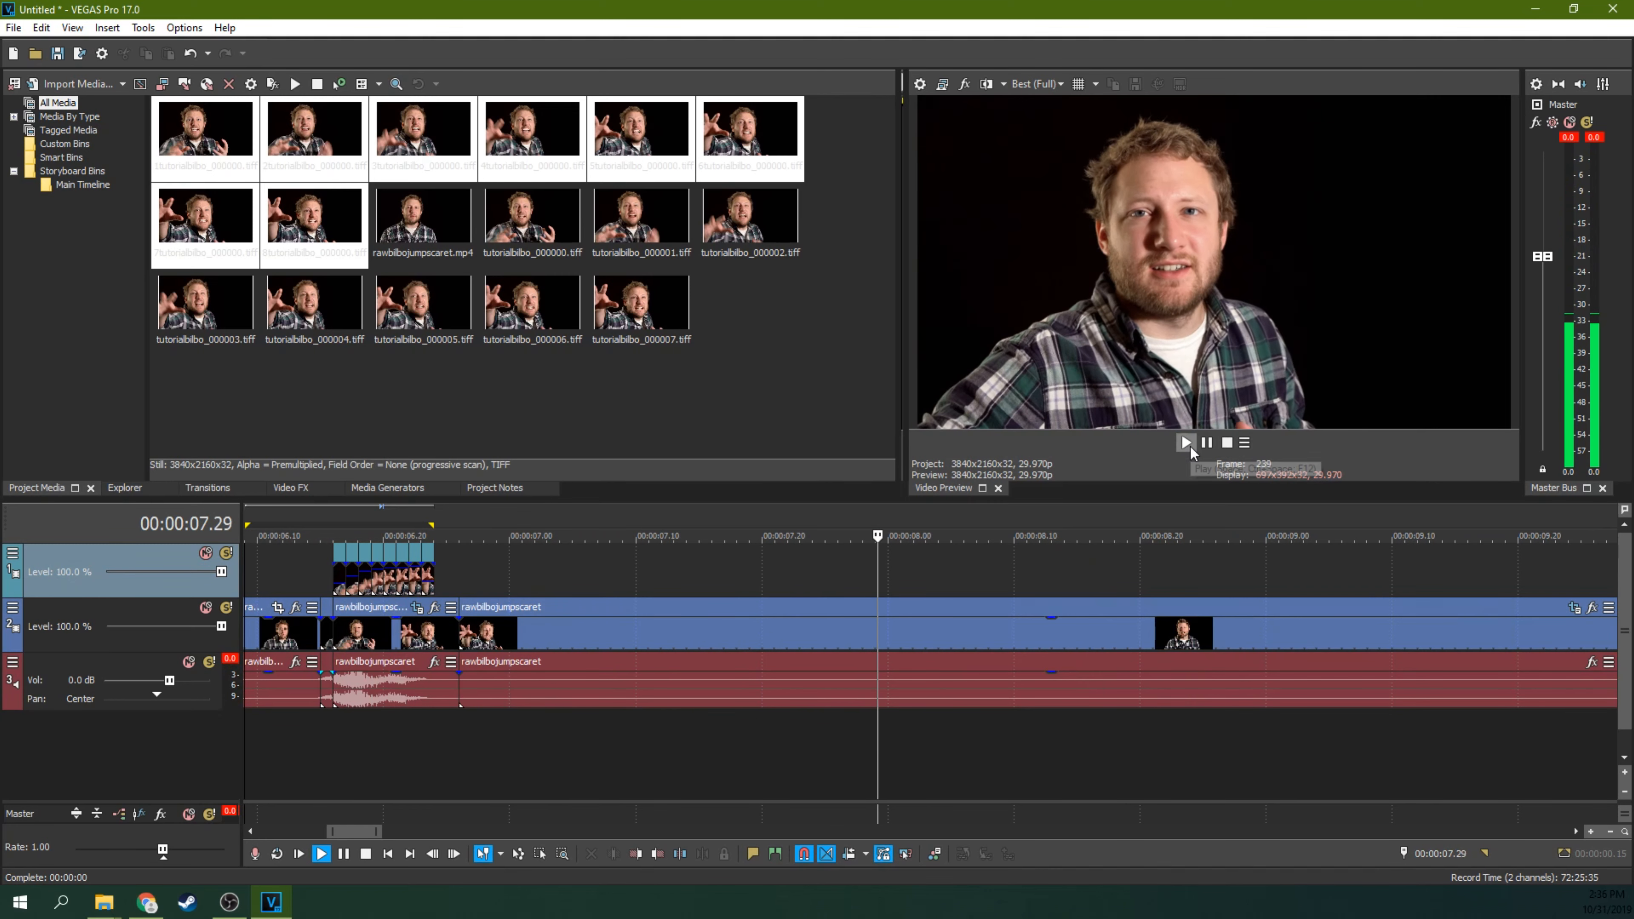
left_click(1189, 445)
left_click(1206, 446)
scroll(813, 529, "down", 2)
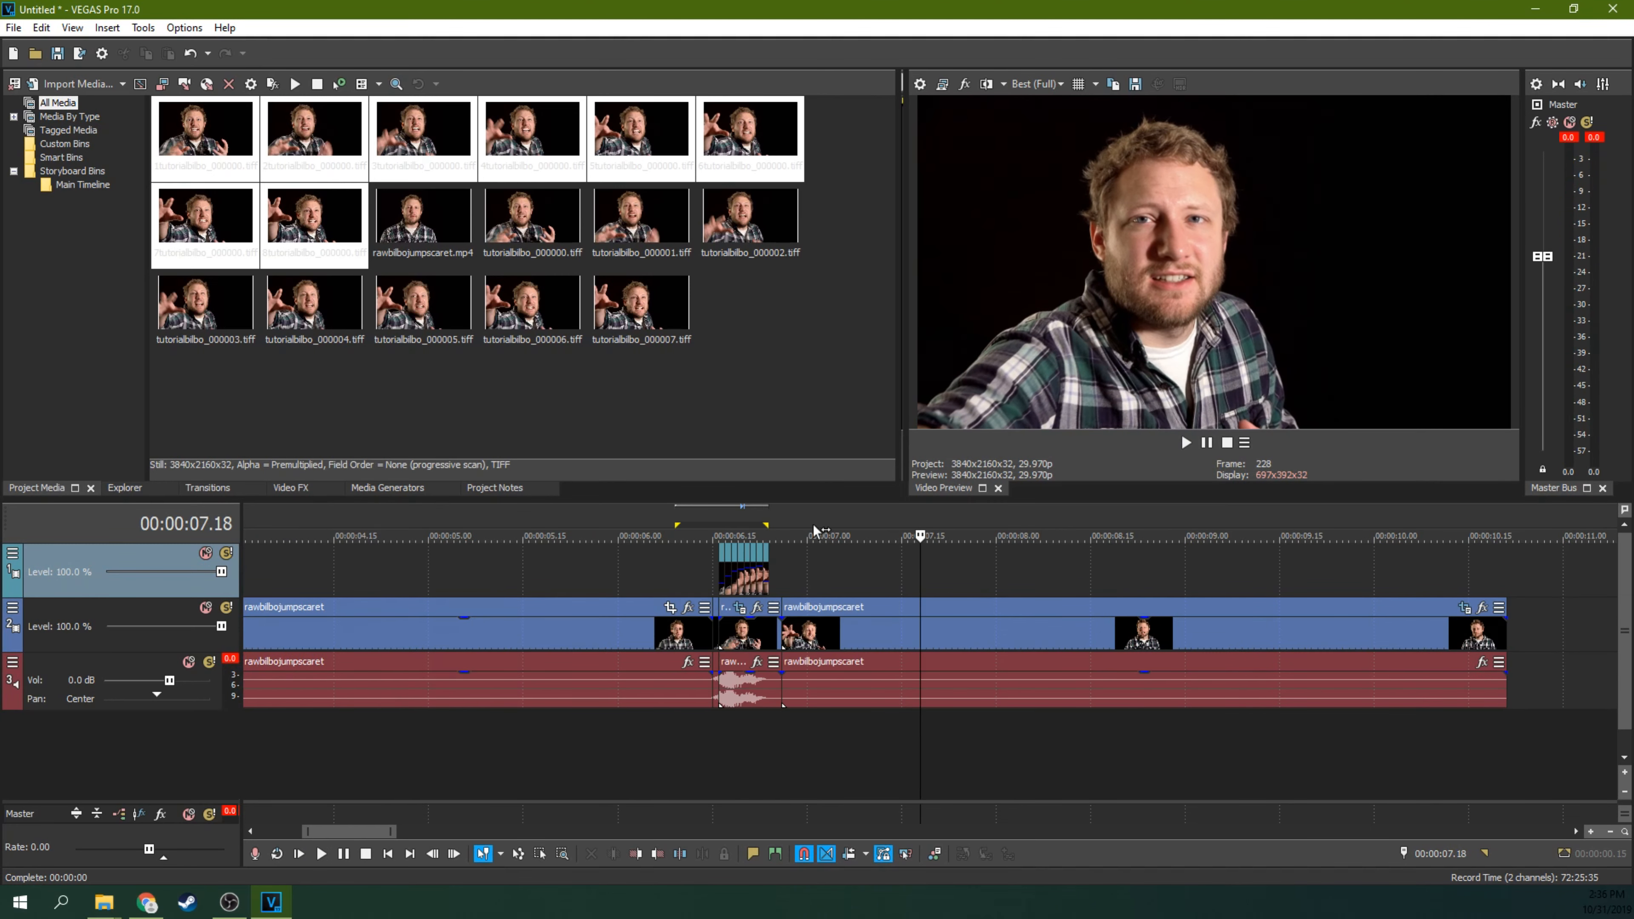
Step: Step frame by frame back and forth through the painted TIFF images from 00:00:06.16 to examine how the face changes
left_click(718, 571)
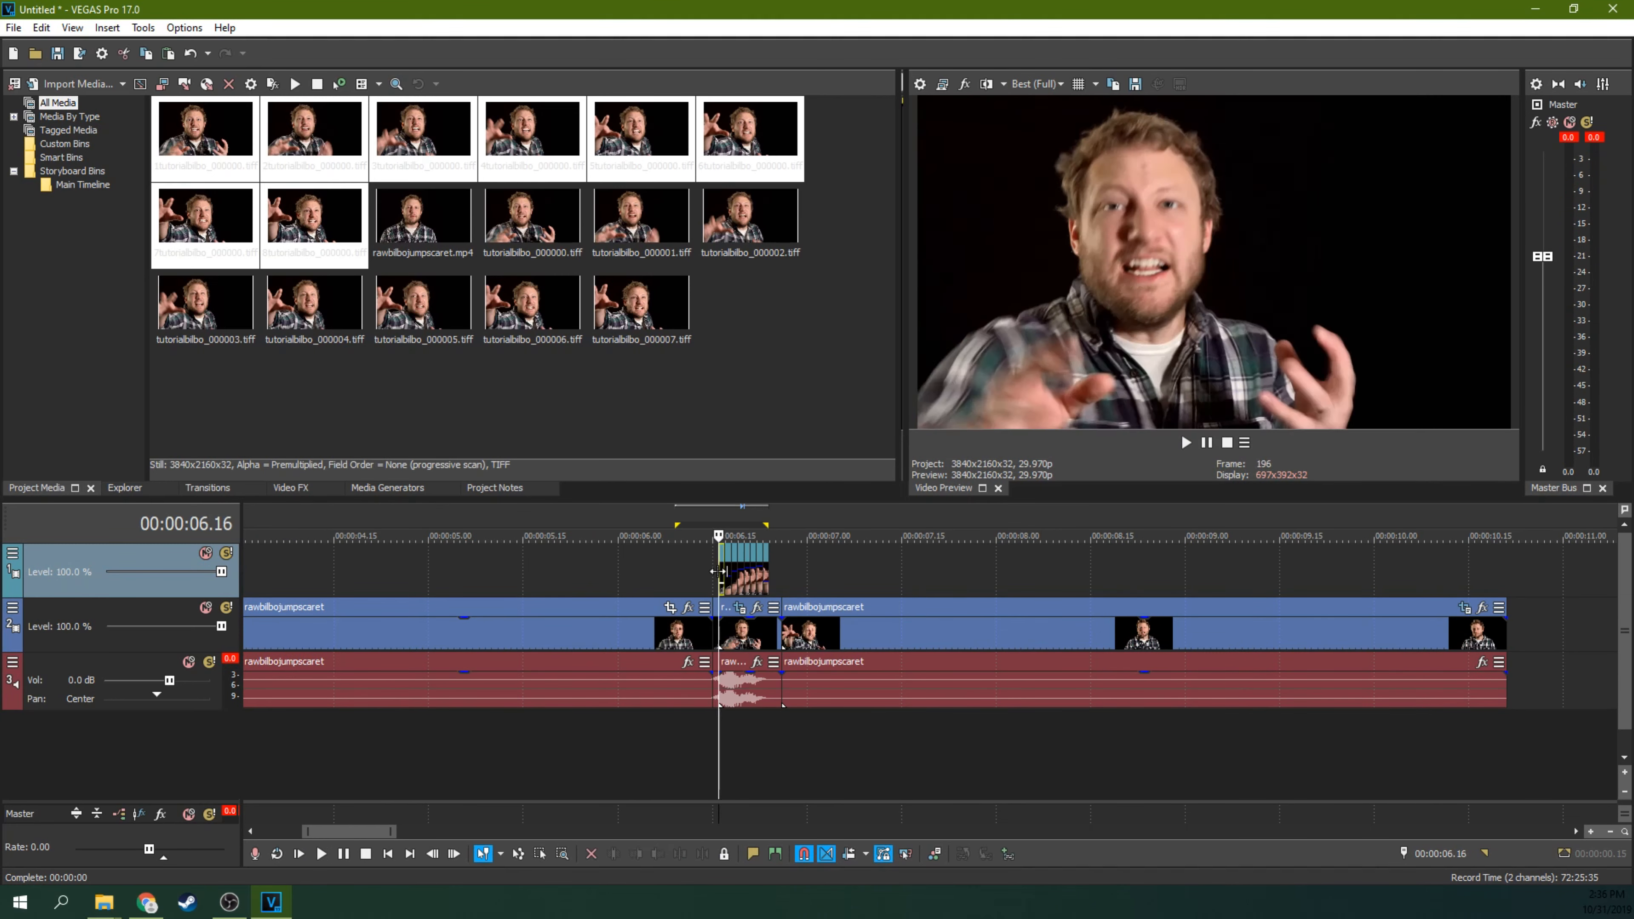
key("Right")
key("Right")
key("Left")
key("Right")
key("Right")
key("Right")
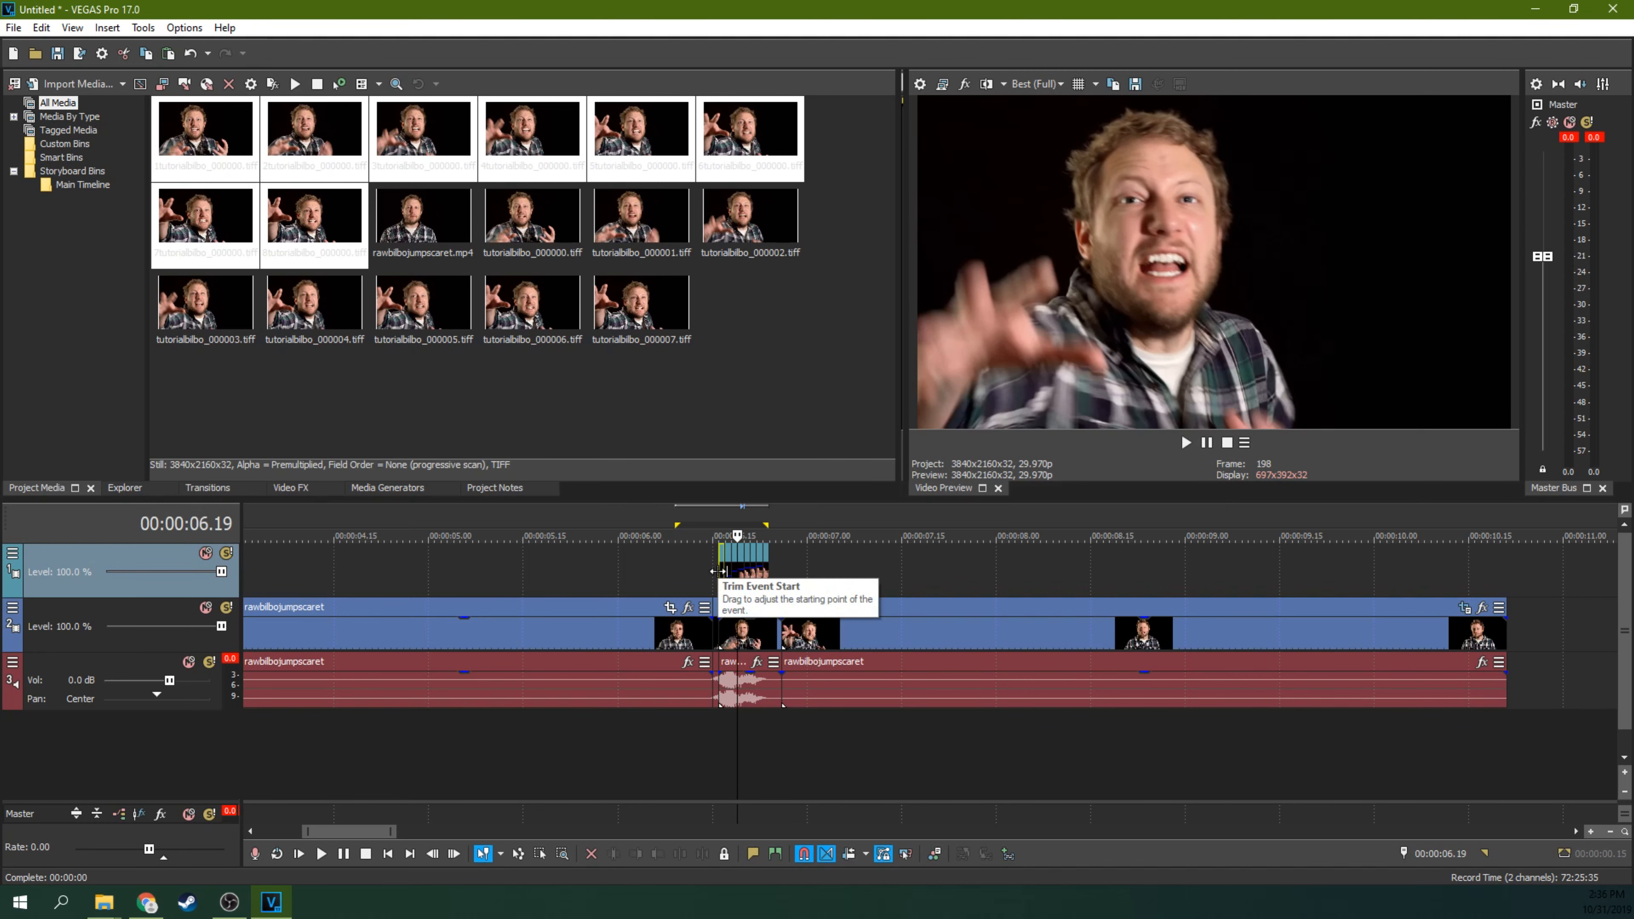
key("Left")
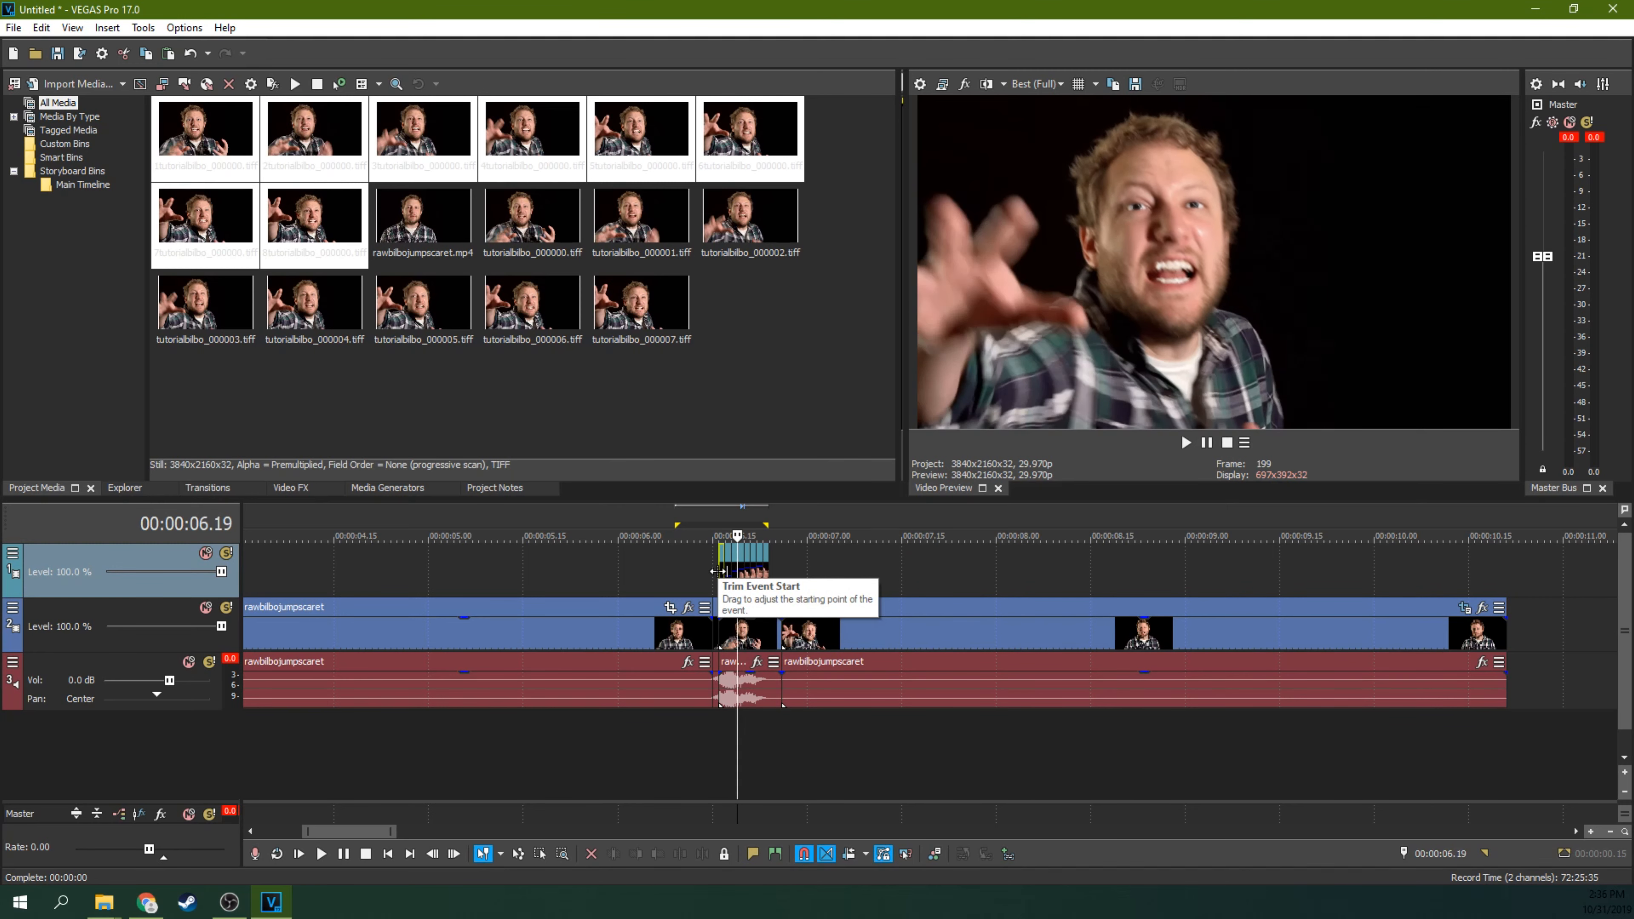
key("Right")
key("Right")
key("Right")
key("Right")
key("Left")
key("Left")
key("Left")
key("Right")
key("Left")
key("Left")
key("Left")
key("Right")
key("Right")
key("Right")
key("Right")
key("Right")
key("Right")
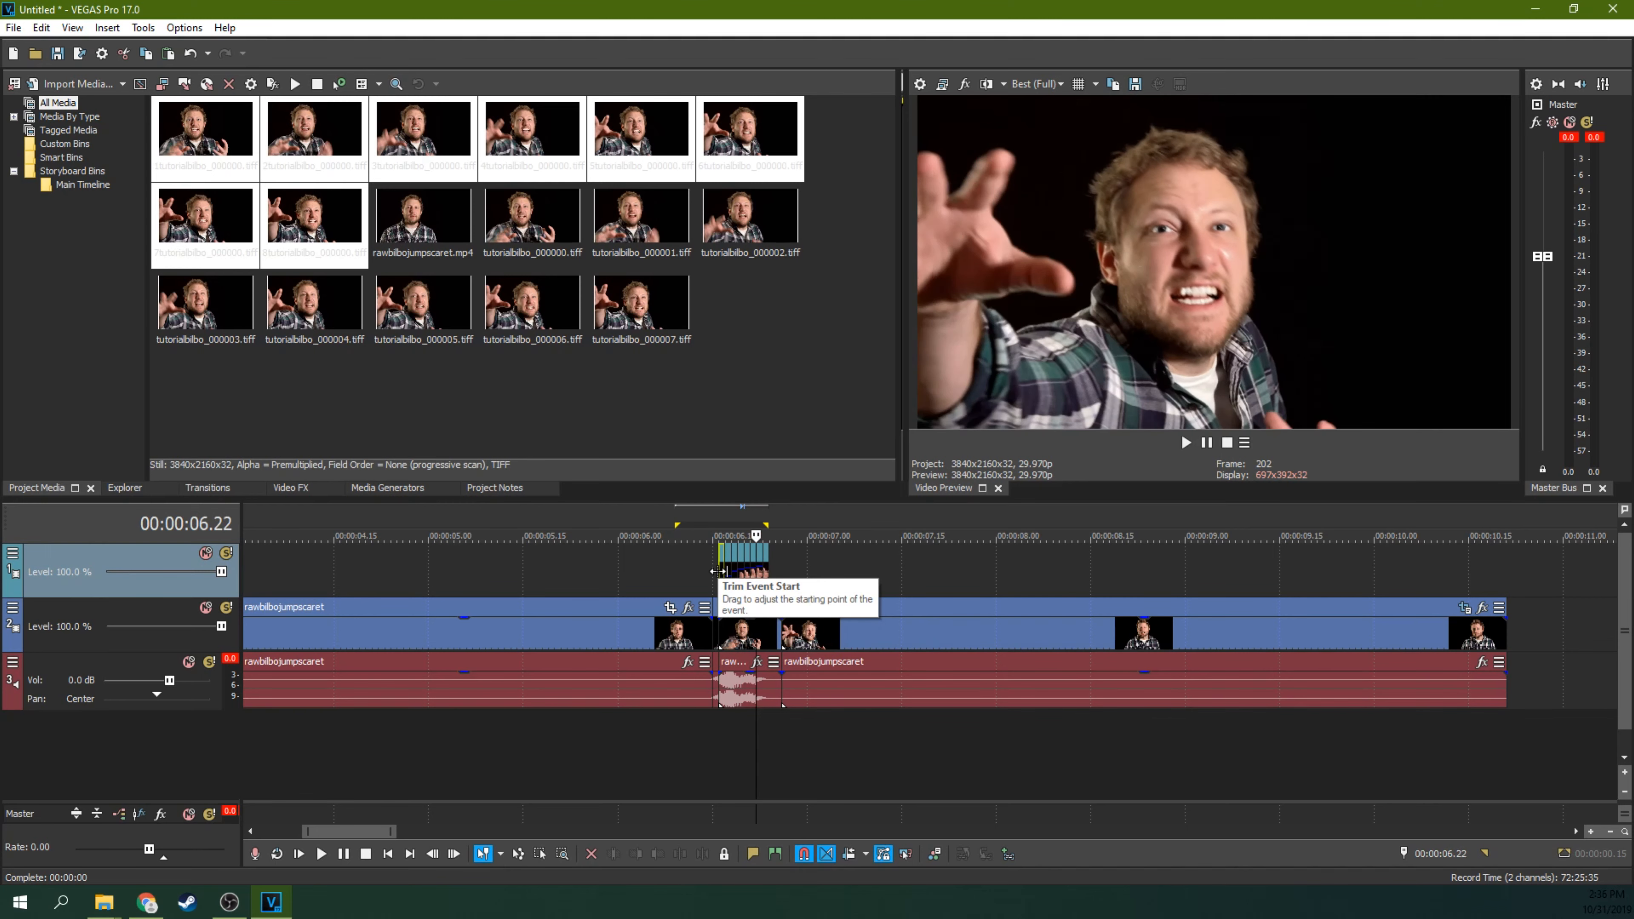
key("Left")
key("Left")
key("Left")
key("Left")
key("Left")
key("Left")
key("Left")
key("Left")
key("Left")
key("Left")
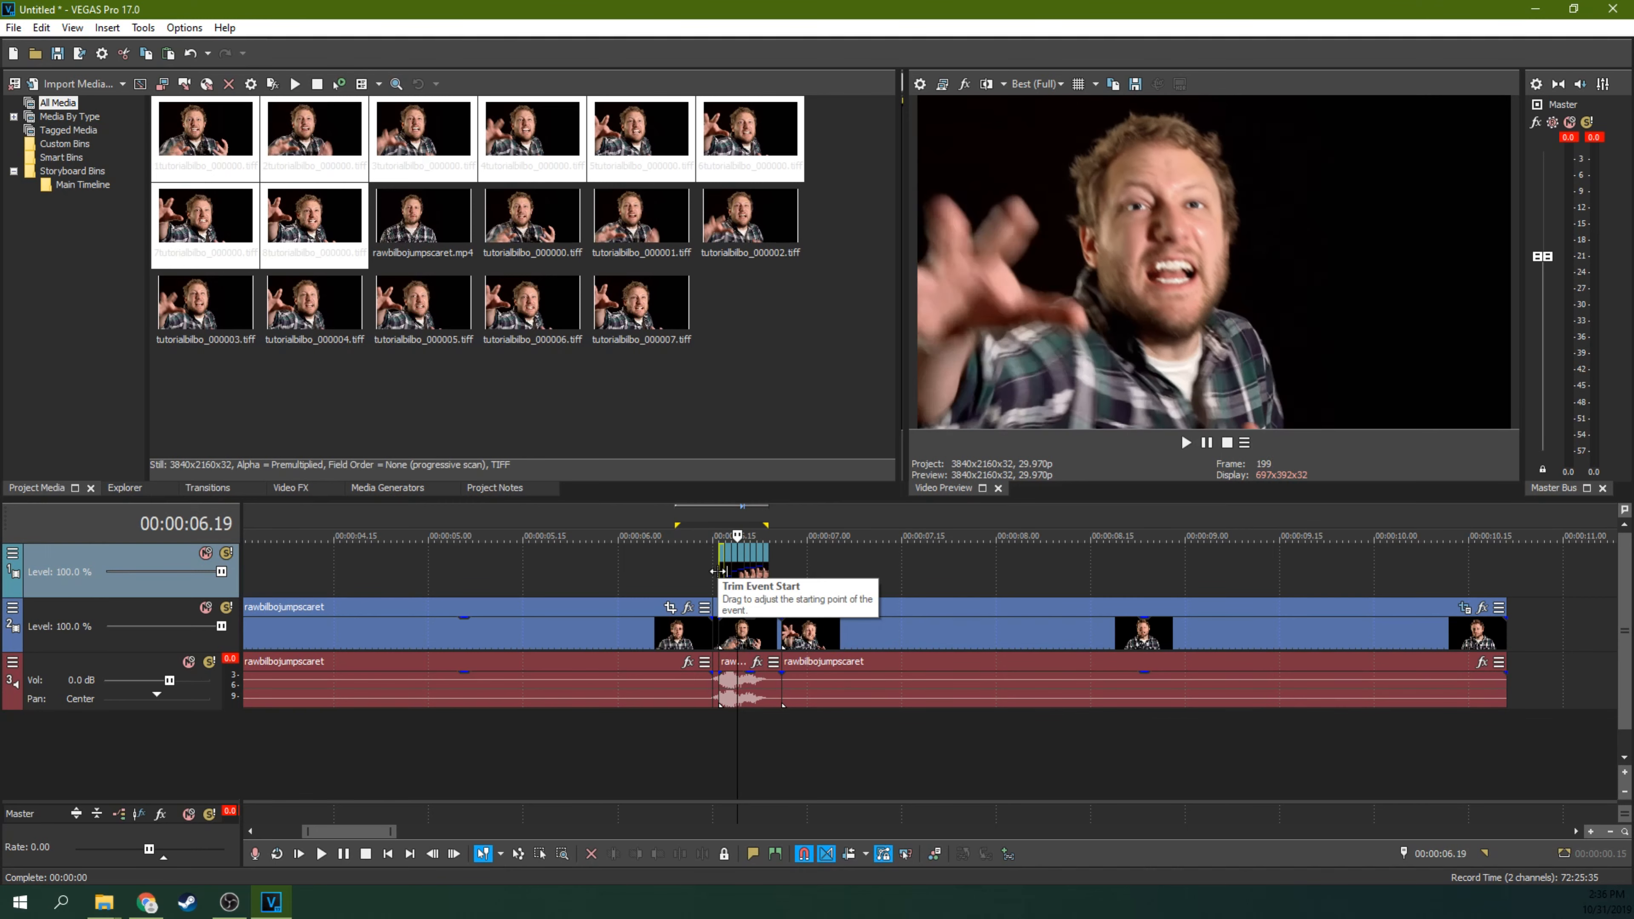
Step: Compare the raw frames around 00:00:06.14 with the first painted image at 00:00:06.16 to examine the transition into the effect
key("Up")
key("Up")
key("Up")
key("Up")
key("Up")
key("Up")
key("Up")
key("Up")
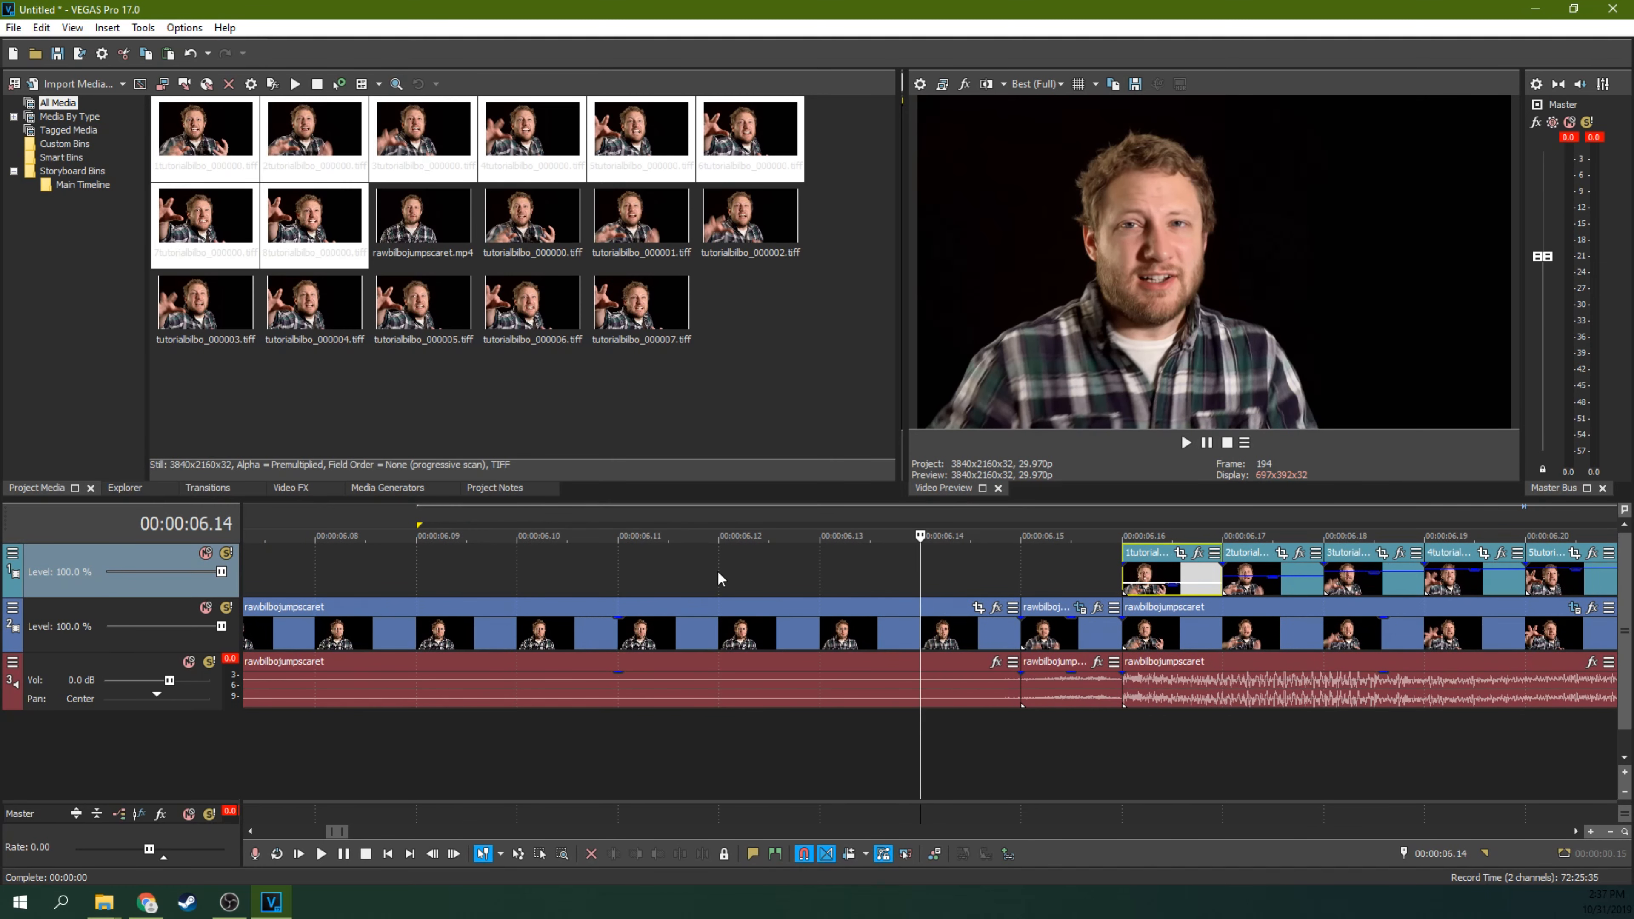
key("Right")
key("Right")
key("Right")
key("Left")
key("Left")
key("Left")
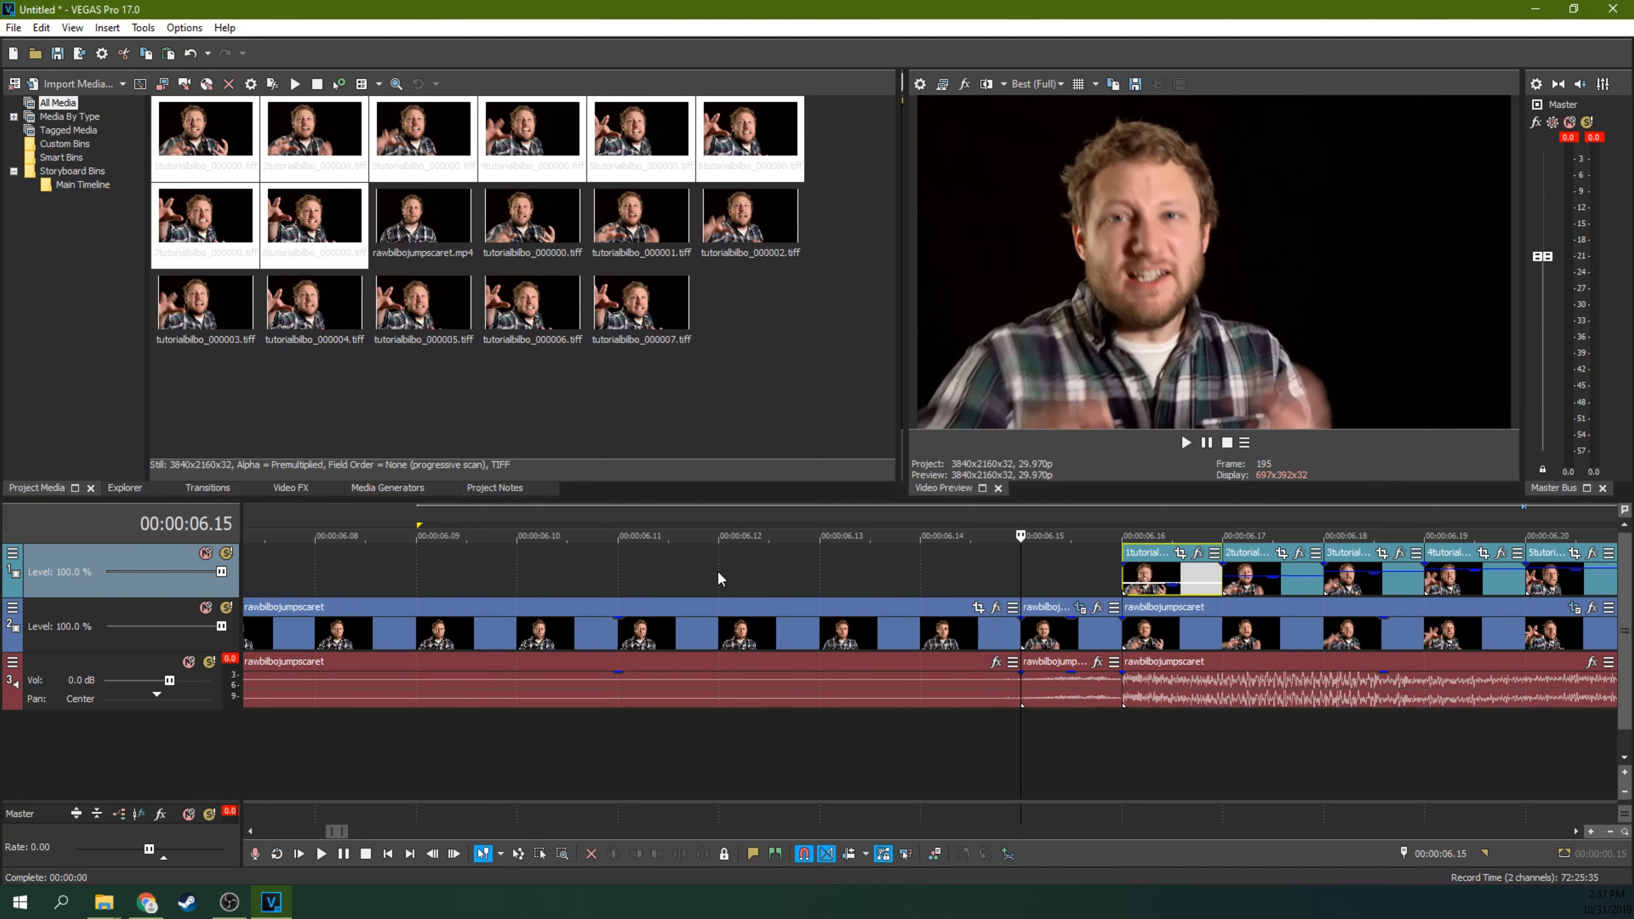
key("Down")
key("Down")
key("Down")
key("Down")
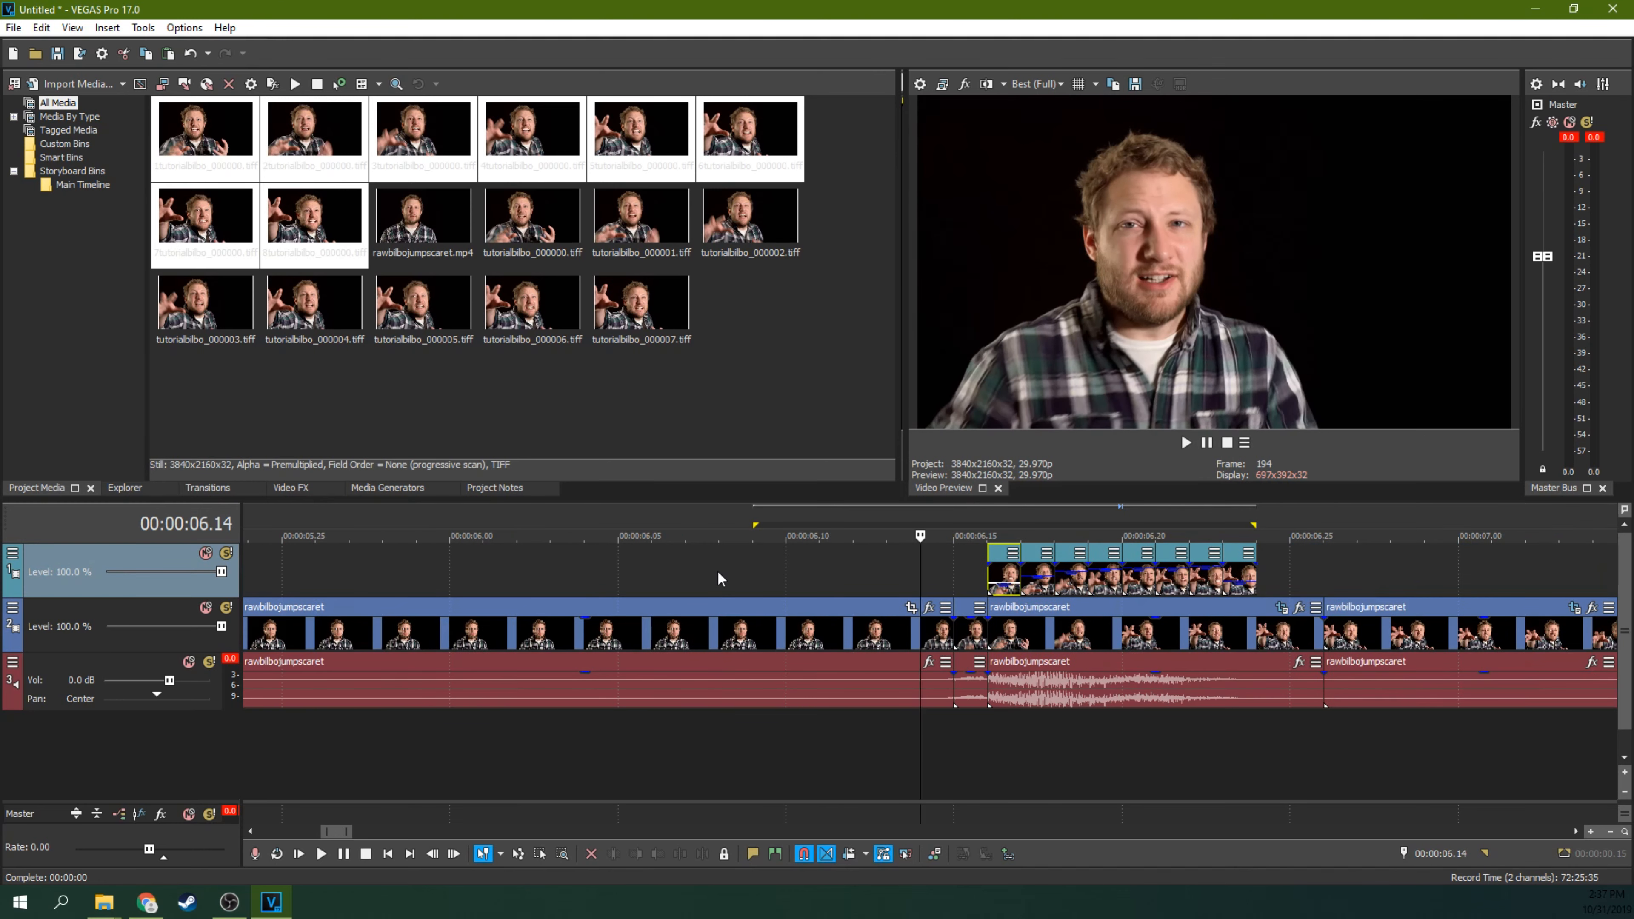
key("Right")
key("Right")
key("Right")
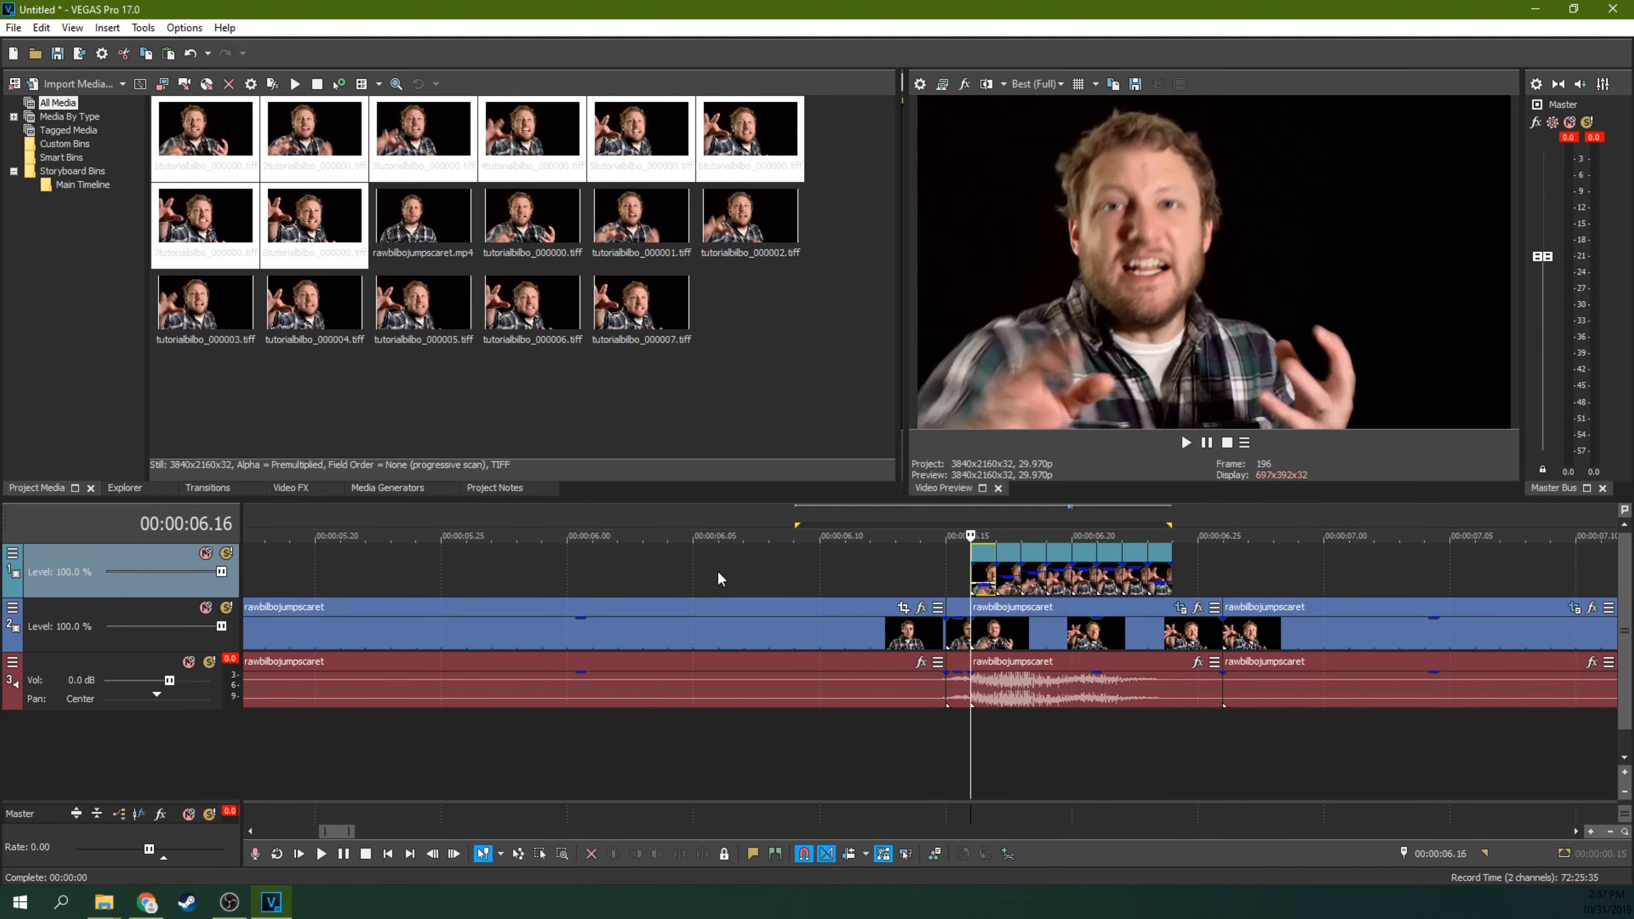
Step: Step through the eight painted images up to 00:00:06.24 and back to the first to examine the facial distortion
key("Up")
key("Up")
key("Right")
key("Right")
key("Right")
key("Right")
key("Right")
key("Right")
key("Right")
key("Right")
key("Right")
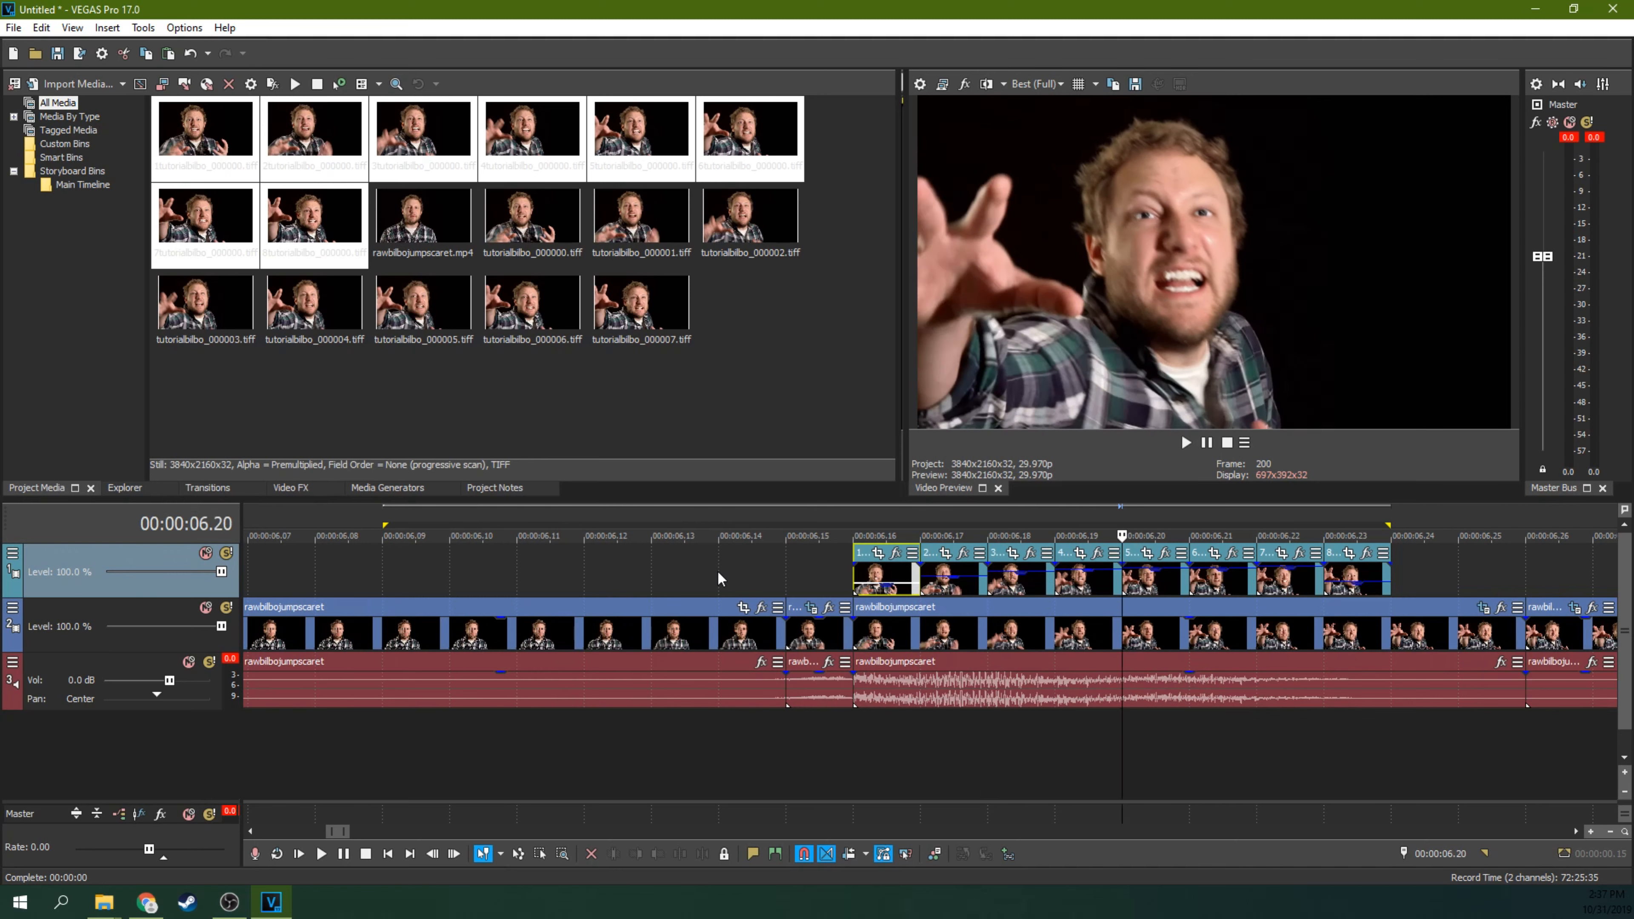
key("Left")
key("Left")
key("Left")
key("Left")
key("Left")
key("Left")
key("Left")
key("Left")
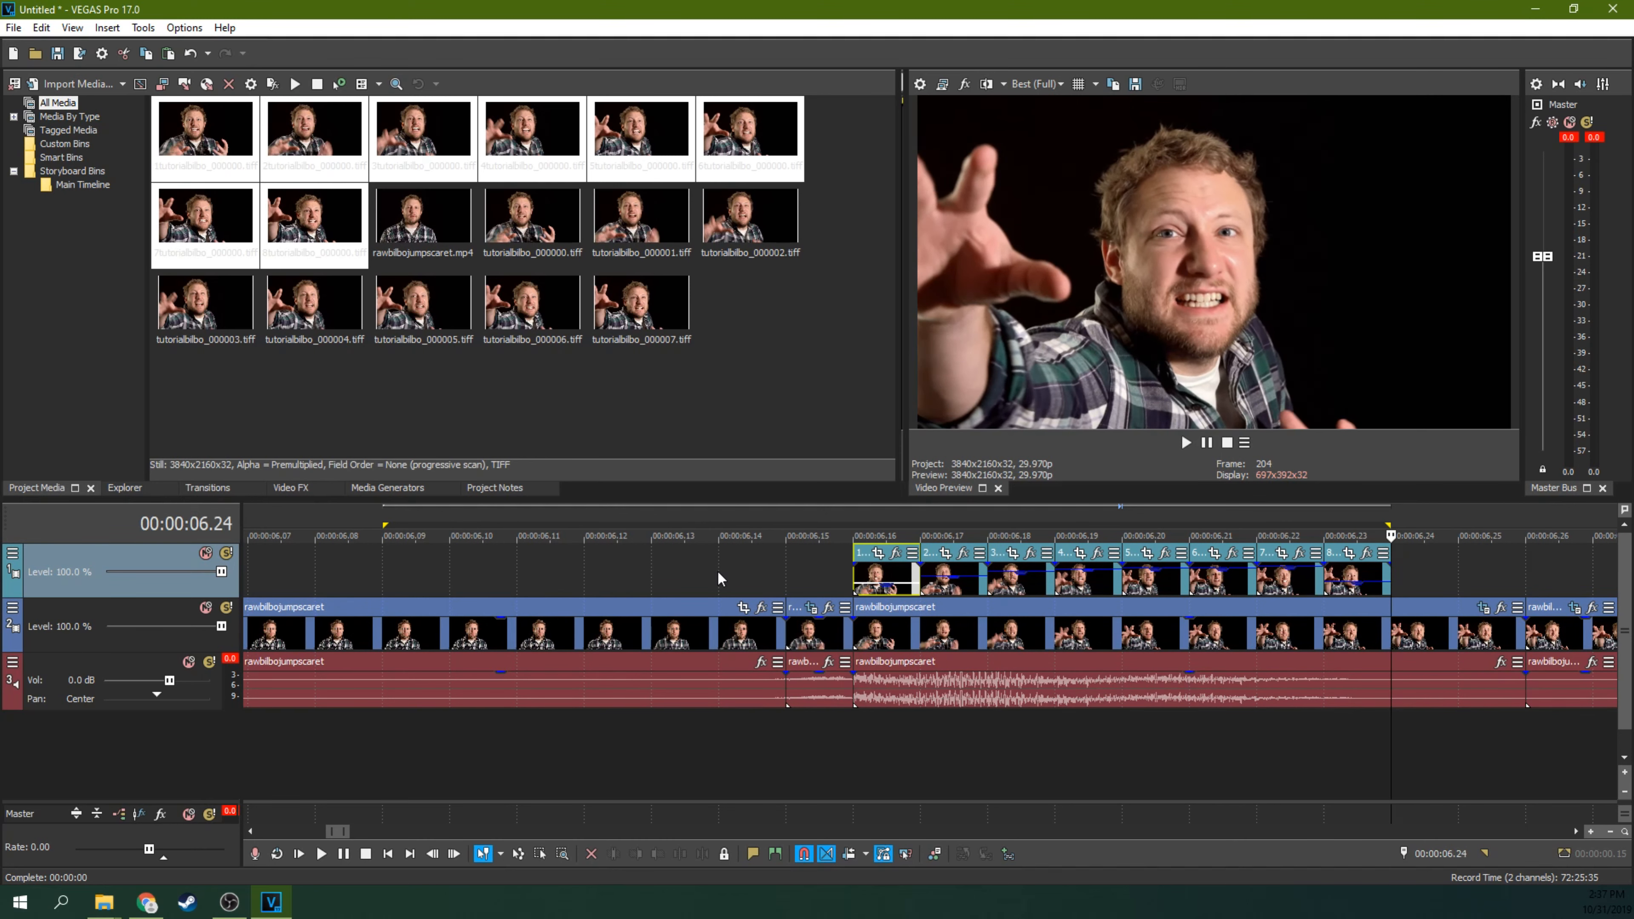
key("Left")
key("Left")
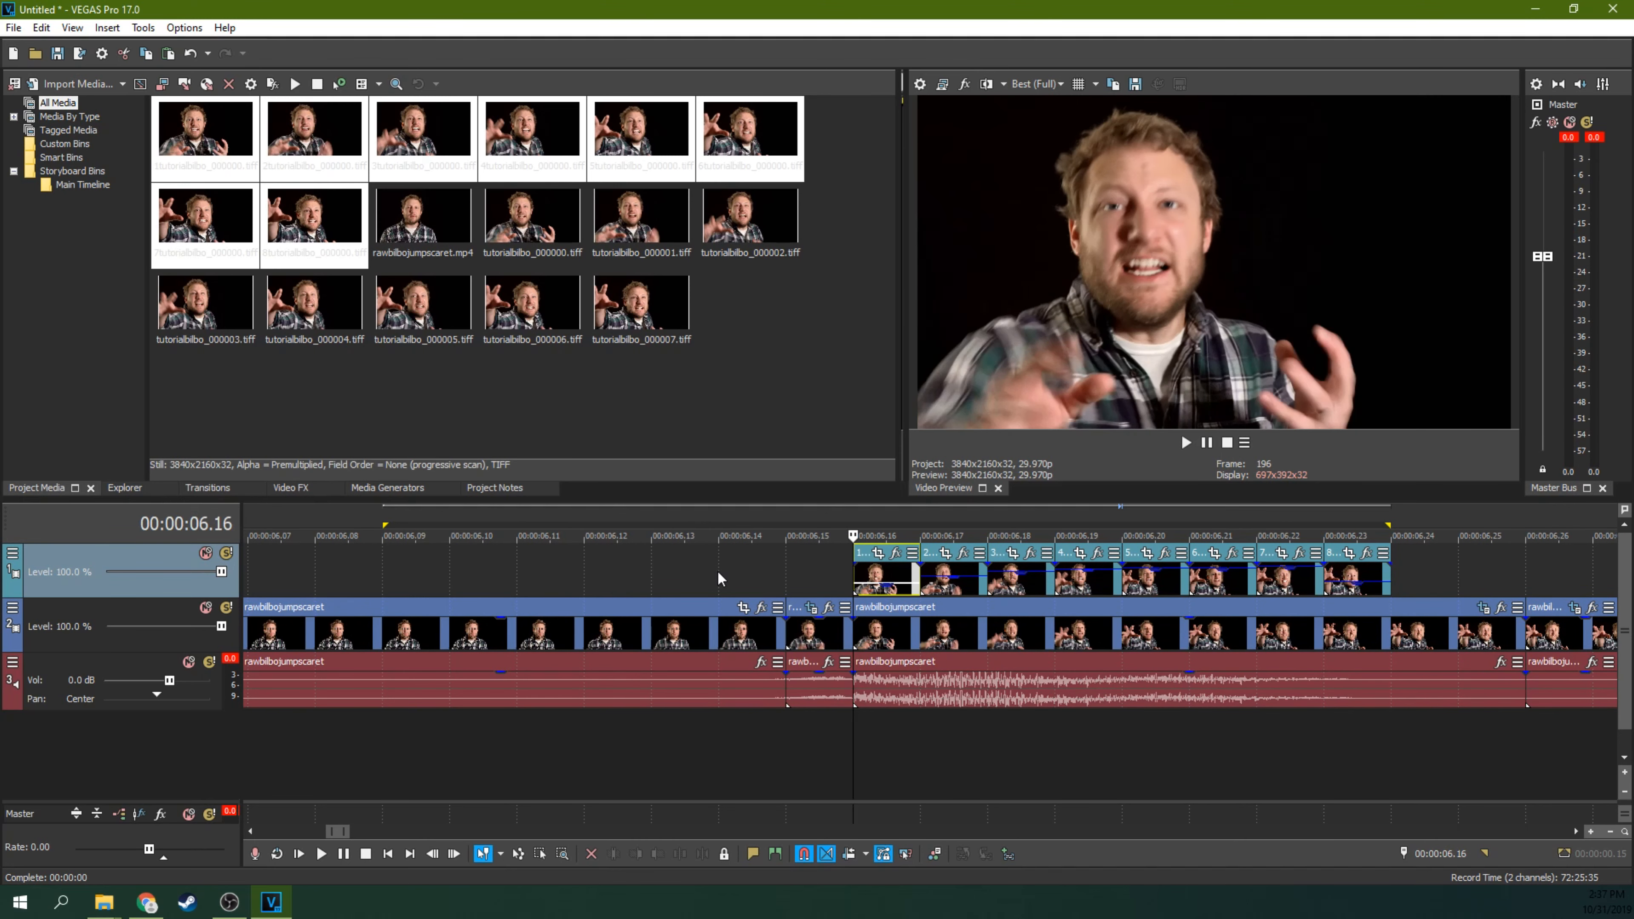
key("Right")
key("Right")
key("Right")
key("Right")
key("Right")
key("Right")
key("Right")
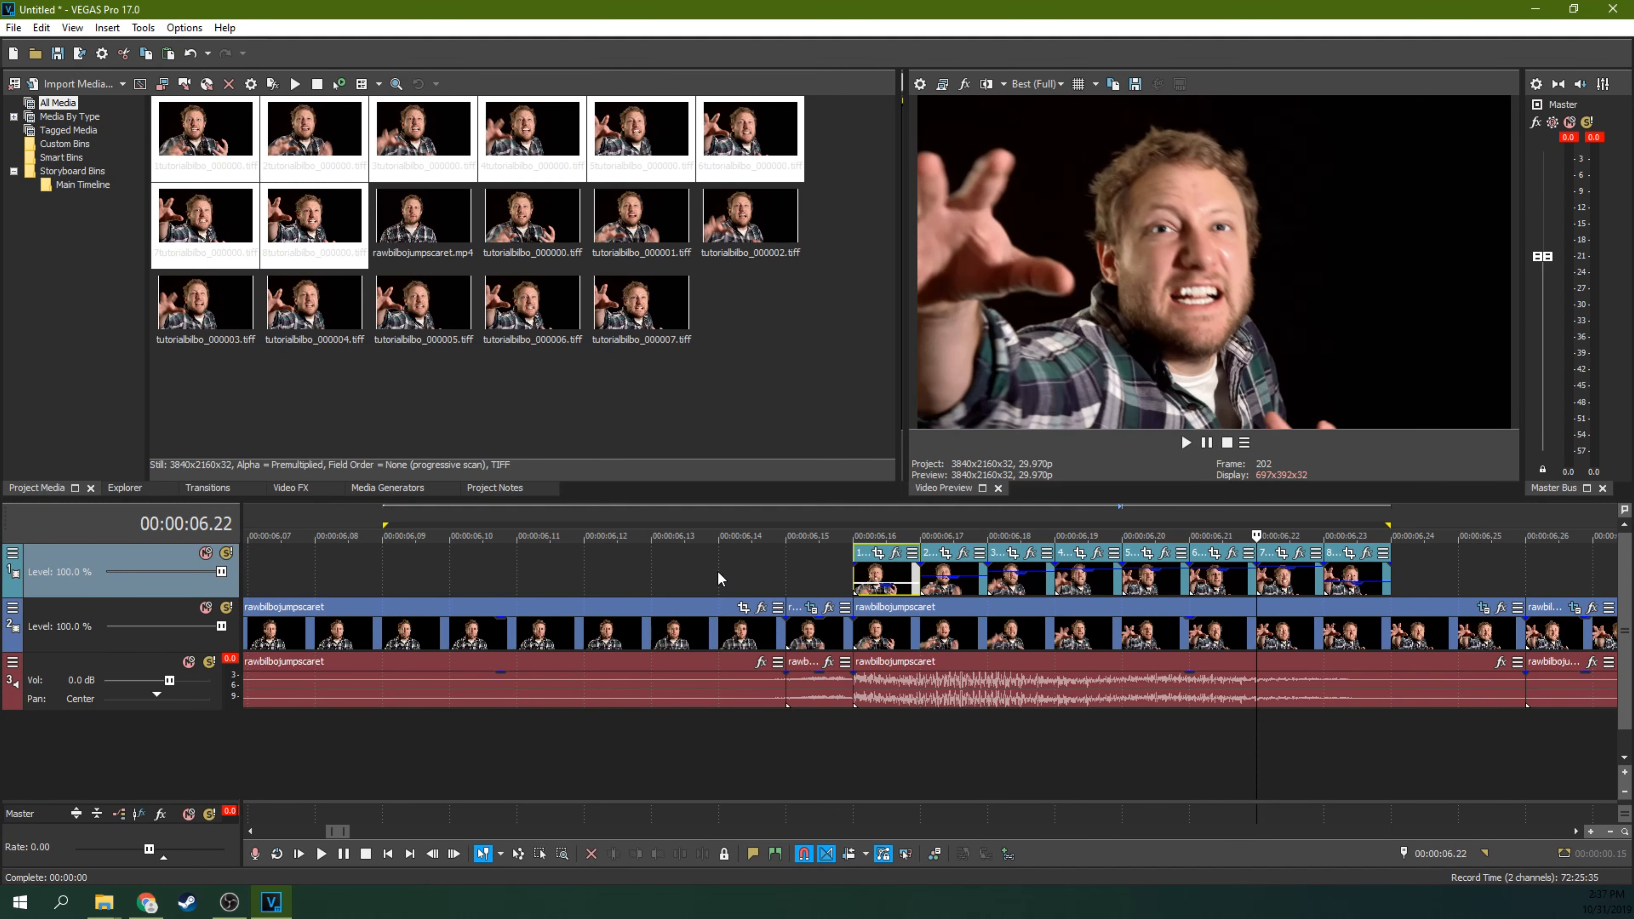
key("Left")
key("Left")
key("Left")
key("Left")
key("Left")
key("Left")
key("Left")
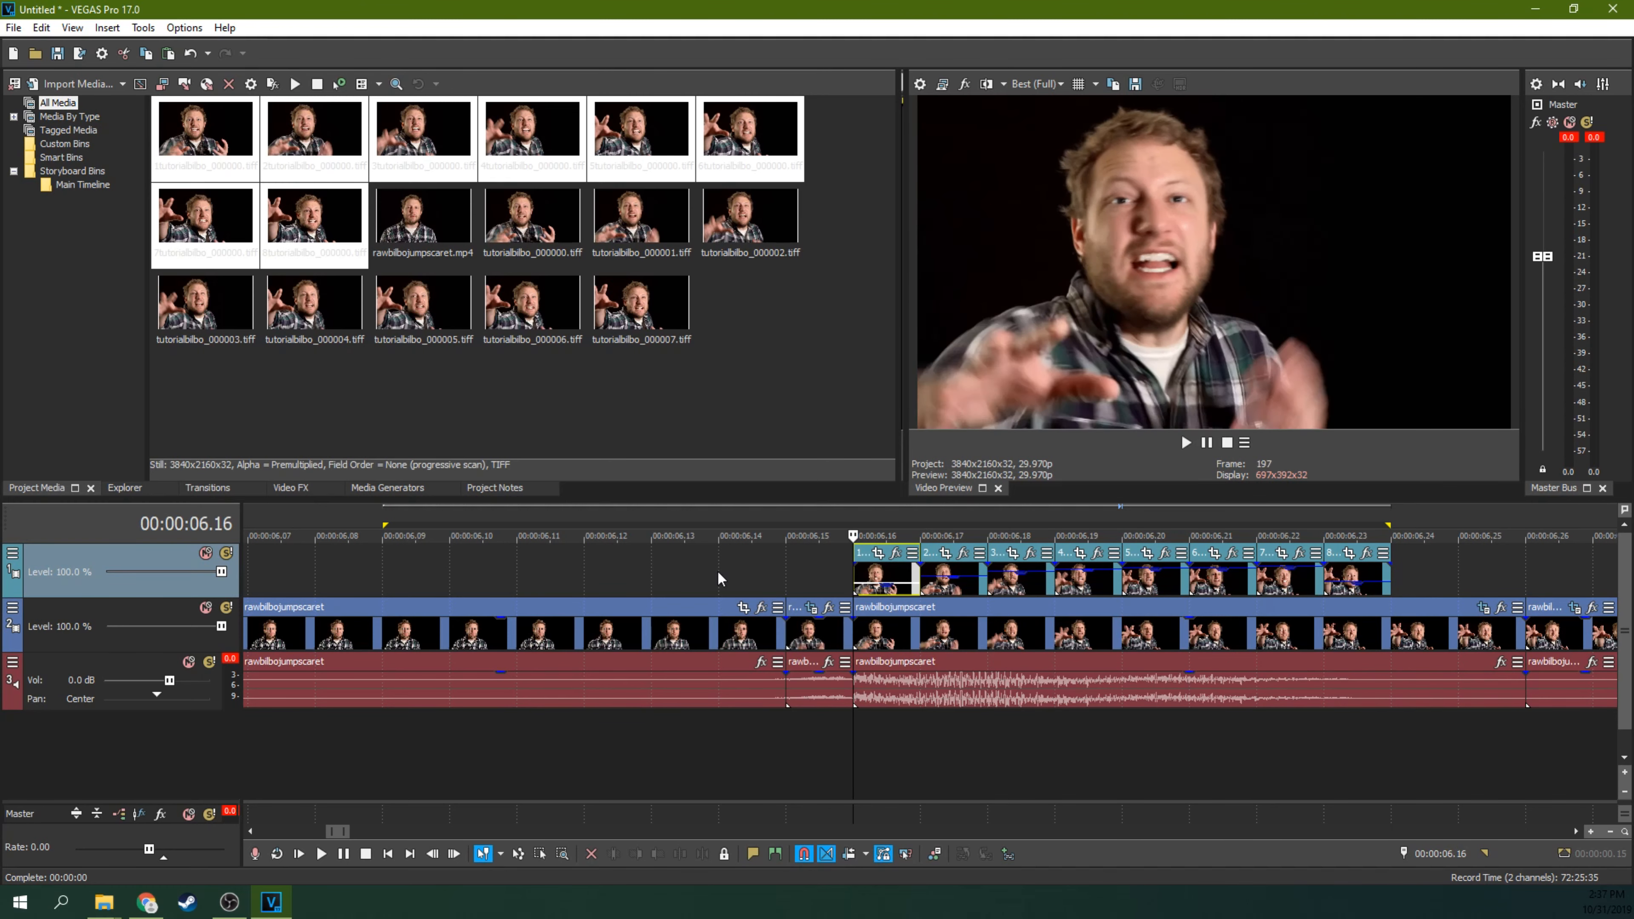
Step: Examine each painted image once more at closer timeline scale, ending past the last one at 00:00:06.25
key("Down")
key("Down")
key("Down")
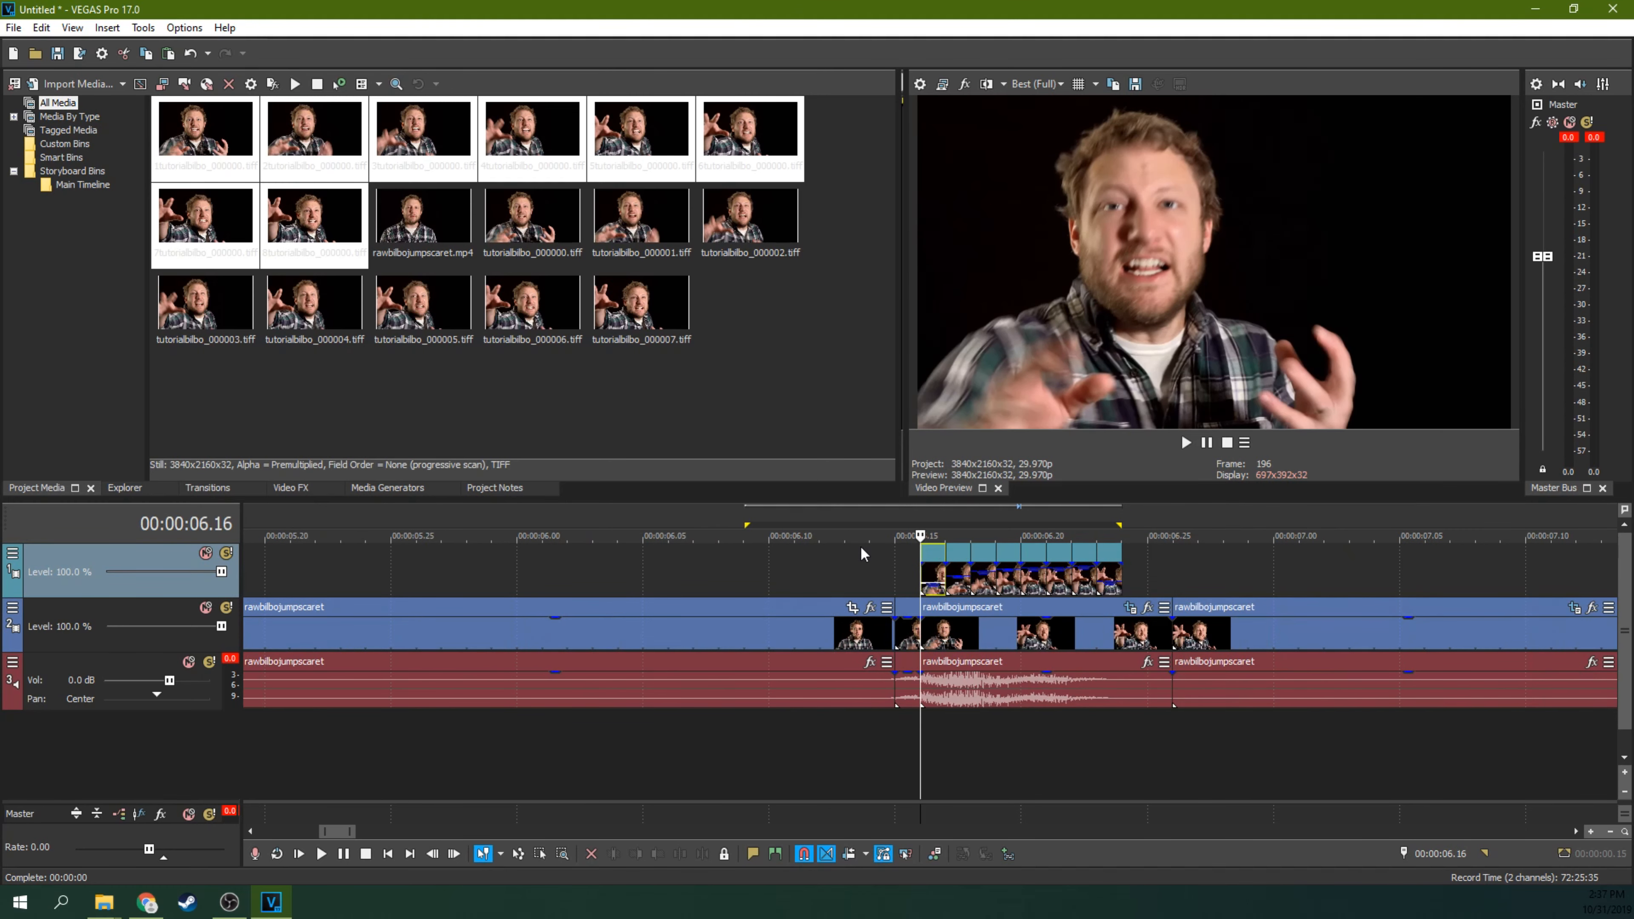
key("Up")
key("Up")
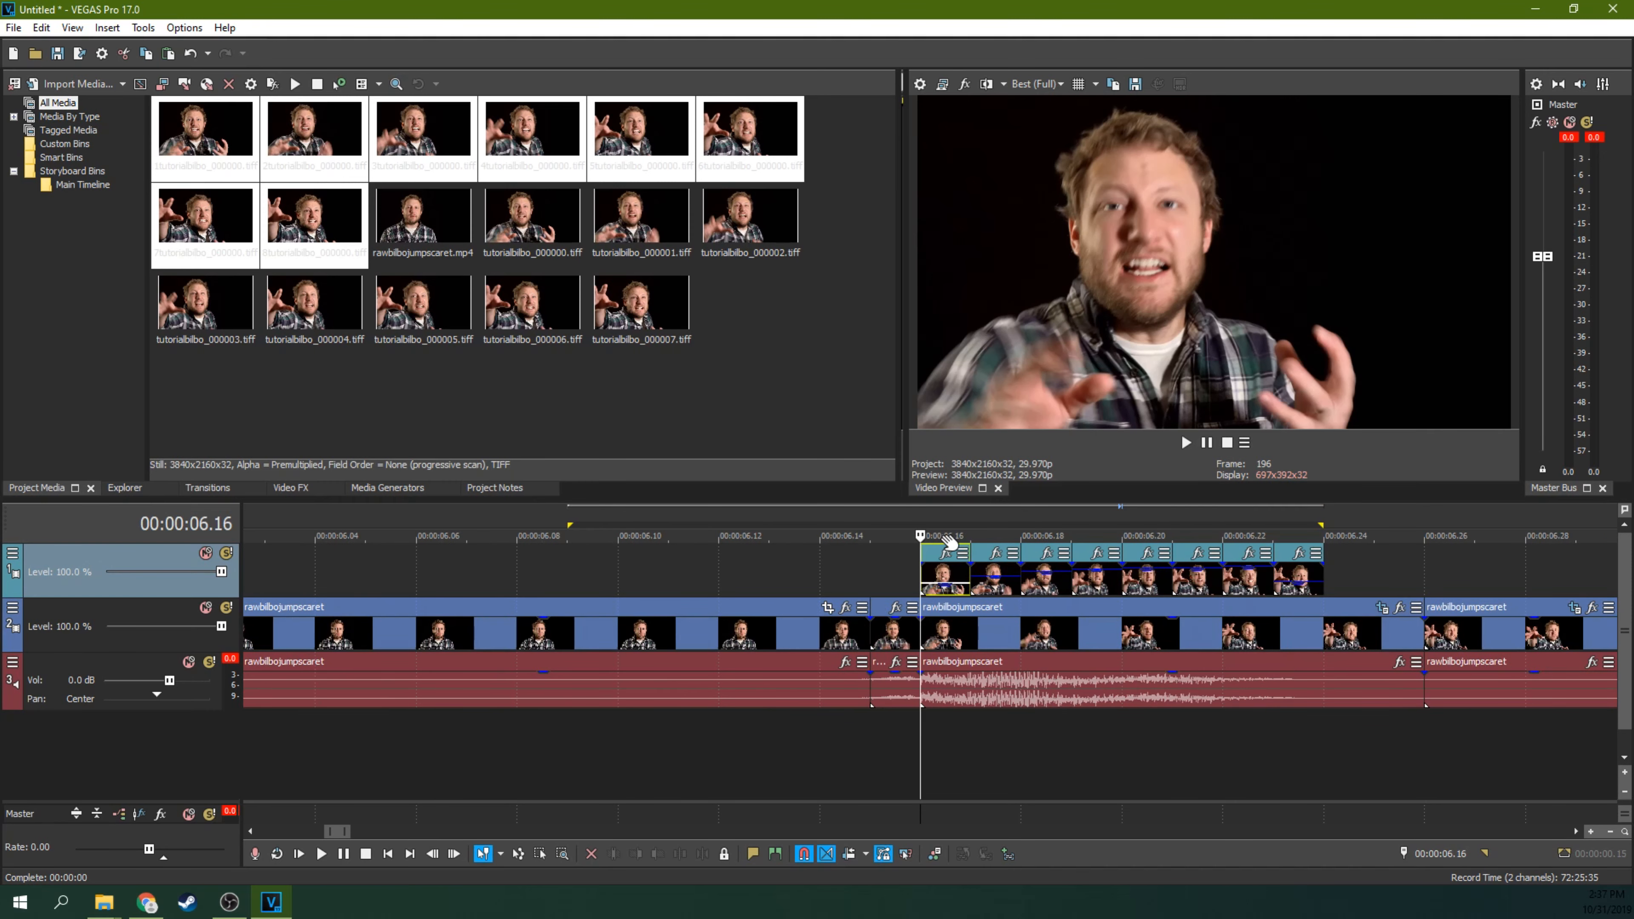
key("Up")
key("Right")
key("Right")
key("Right")
key("Right")
key("Right")
key("Right")
key("Right")
key("Right")
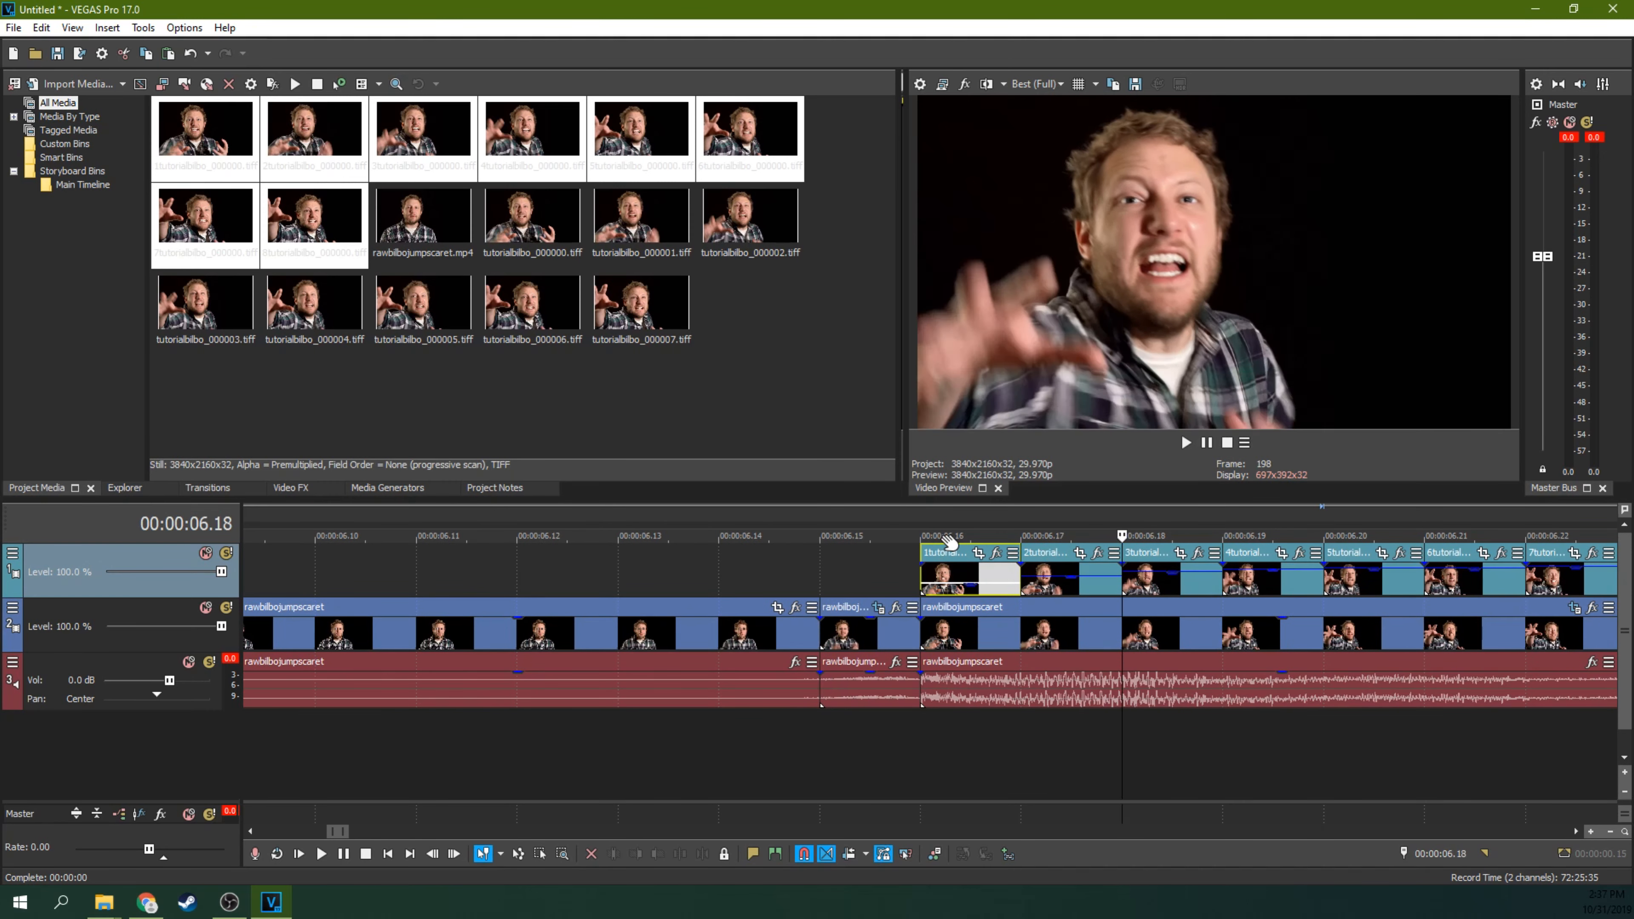
key("Left")
key("Left")
key("Left")
key("Left")
key("Left")
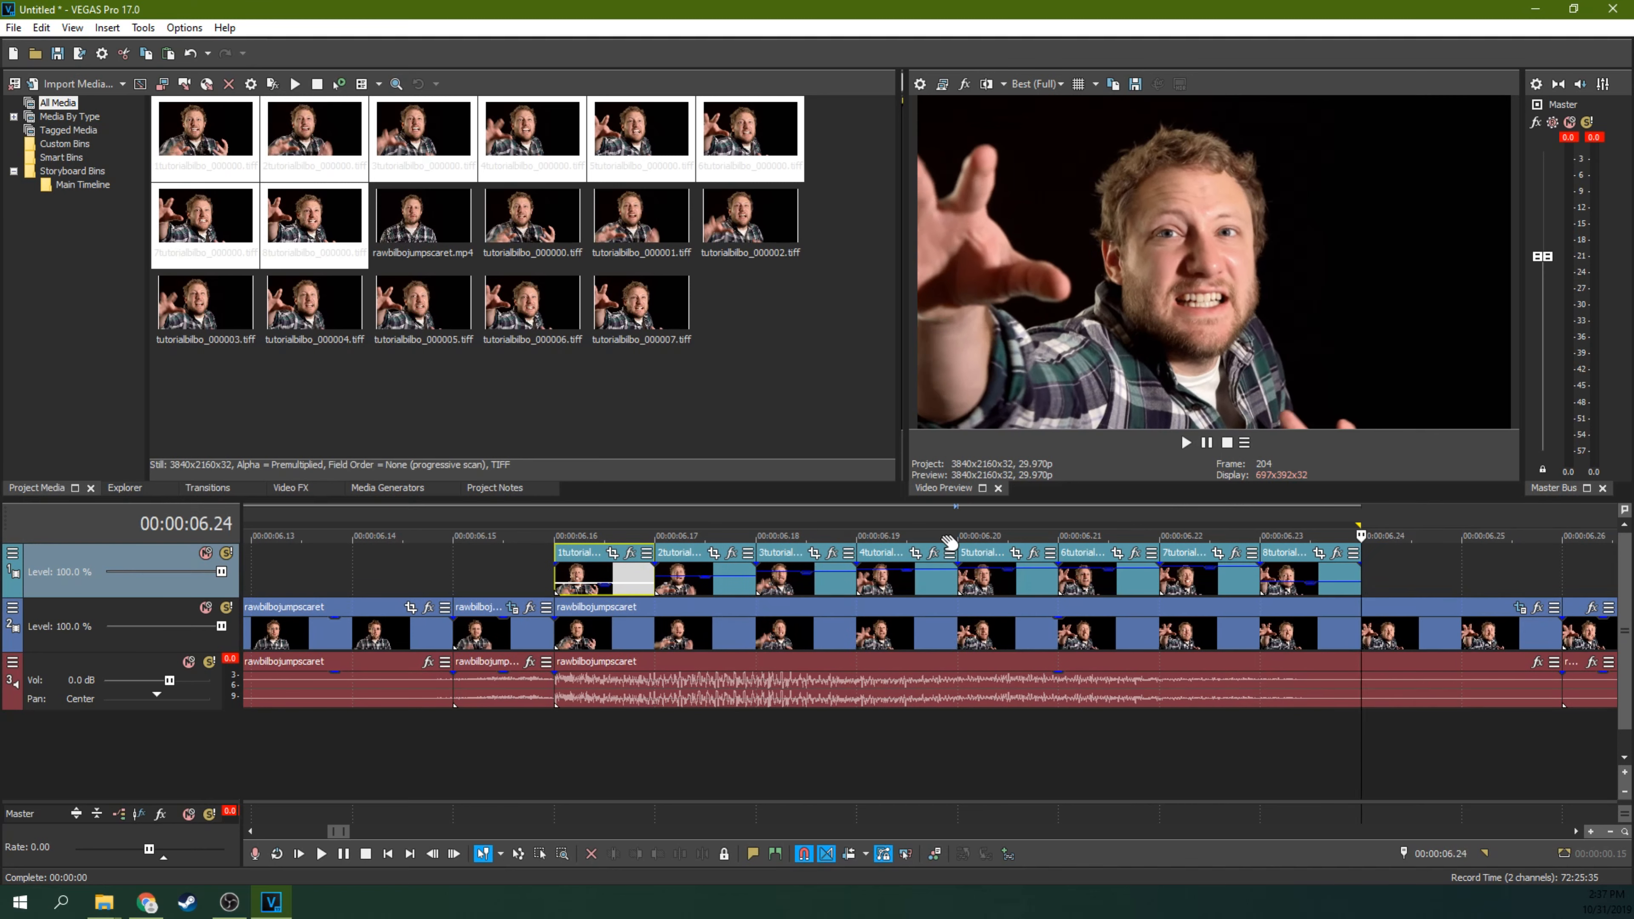
key("Left")
key("Left")
key("Left")
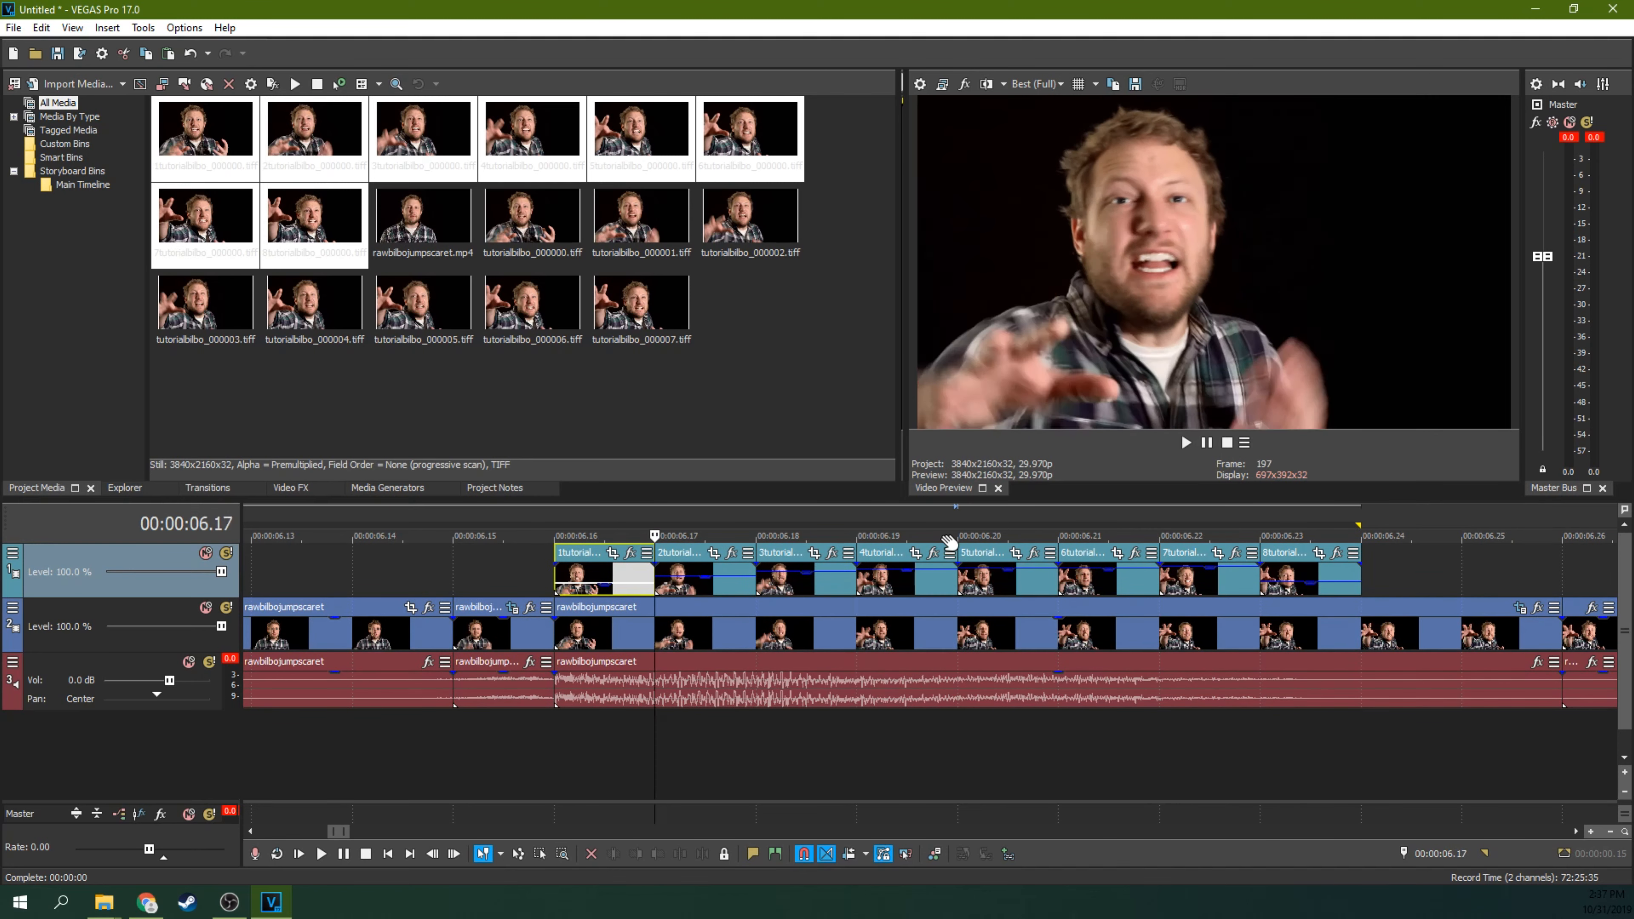
key("Right")
key("Right")
key("Right")
key("Right")
key("Right")
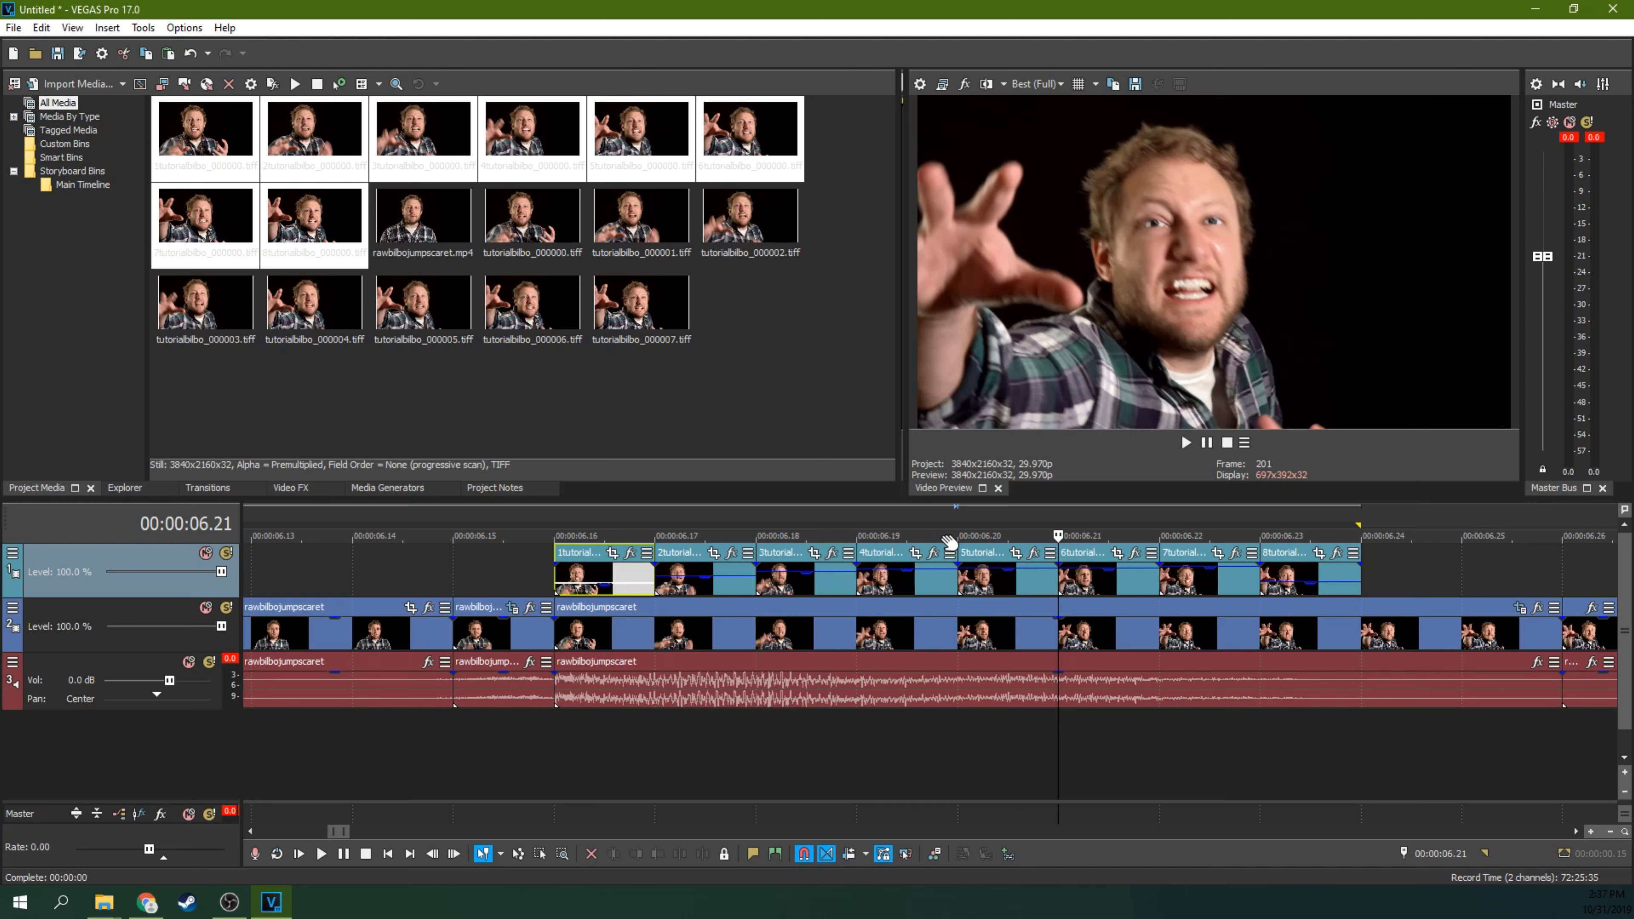
key("Up")
key("Right")
key("Right")
key("Right")
key("Right")
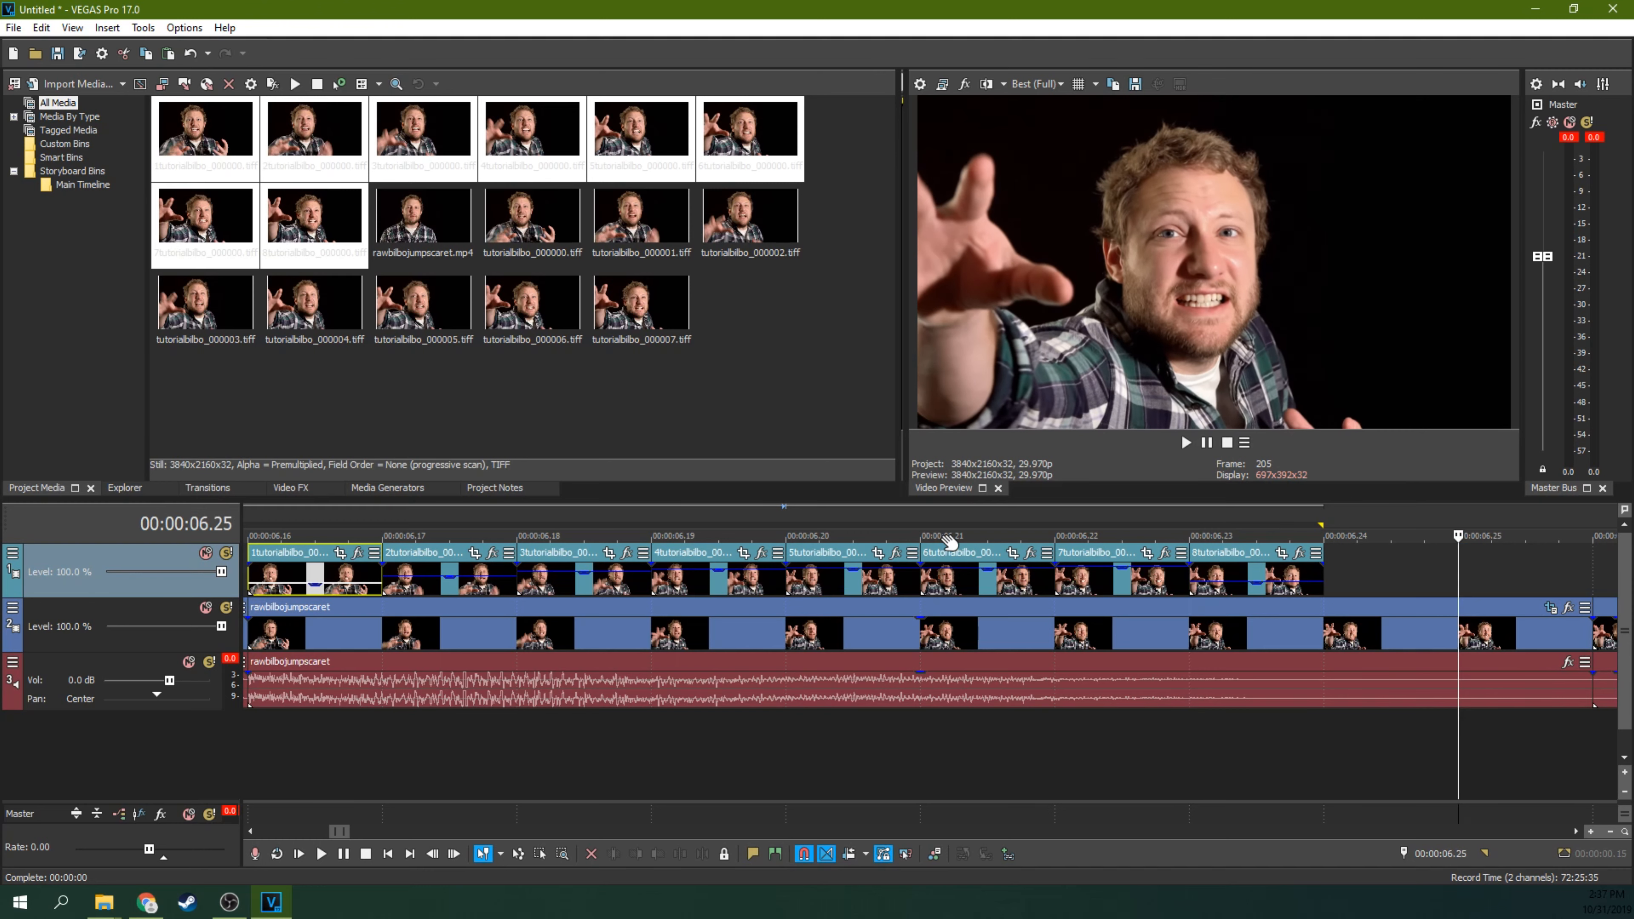
Step: Return the playhead to 00:00:06.14, play through the jump scare at normal speed, and stop playback
key("Down")
key("Down")
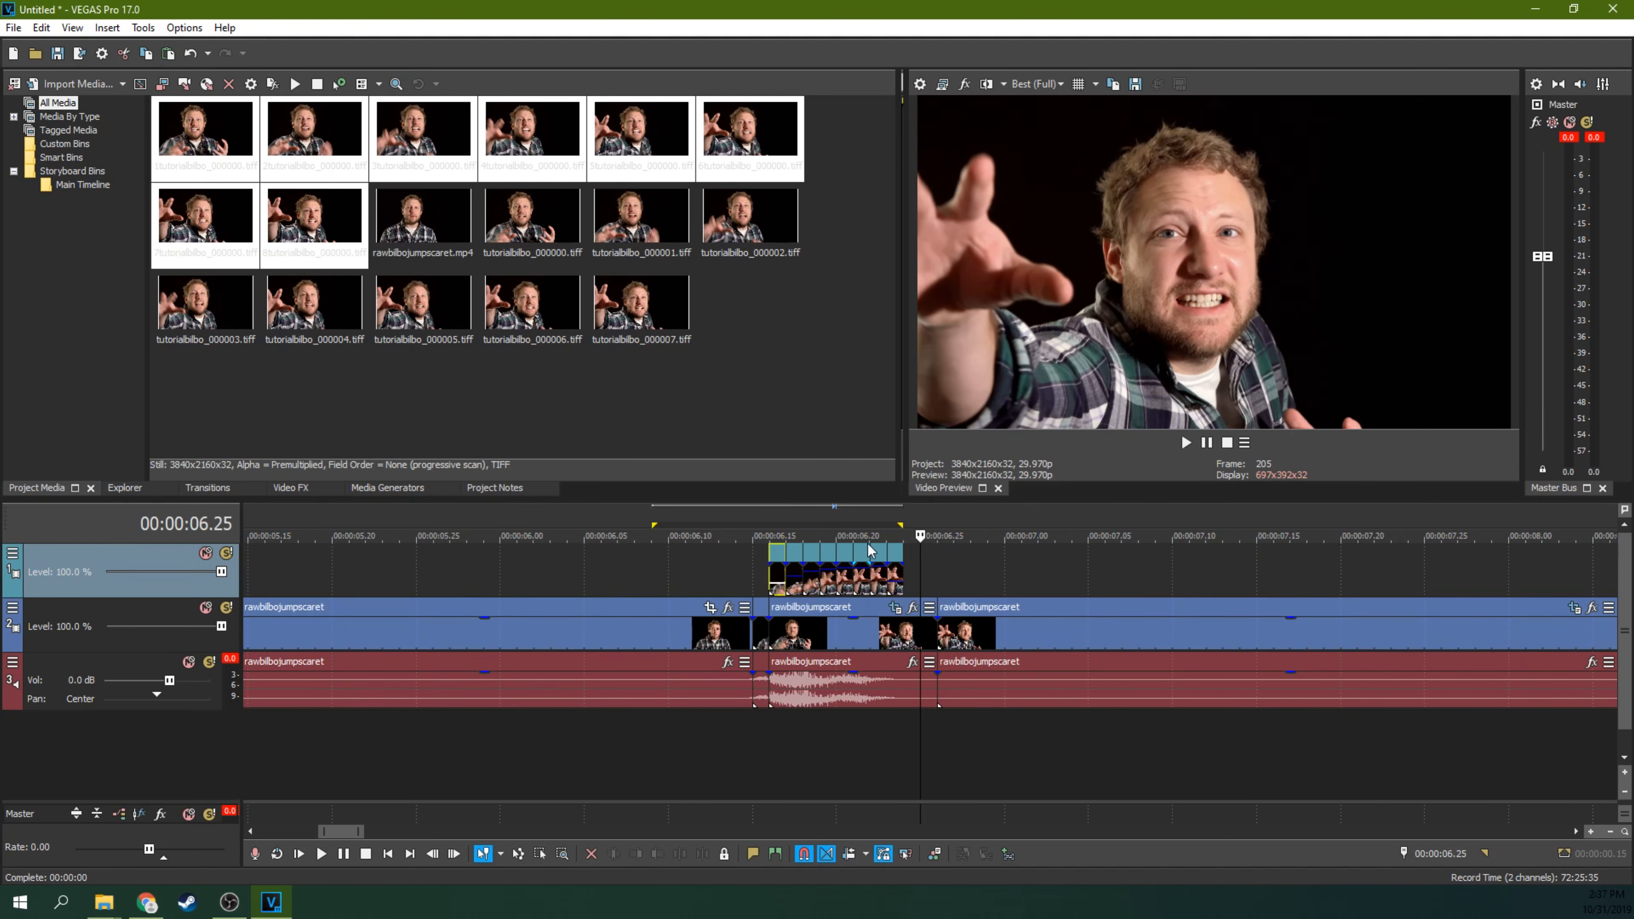
key("Left")
key("Left")
key("Left")
key("Left")
key("Left")
key("Left")
key("Left")
key("Left")
key("Left")
key("Left")
key("Left")
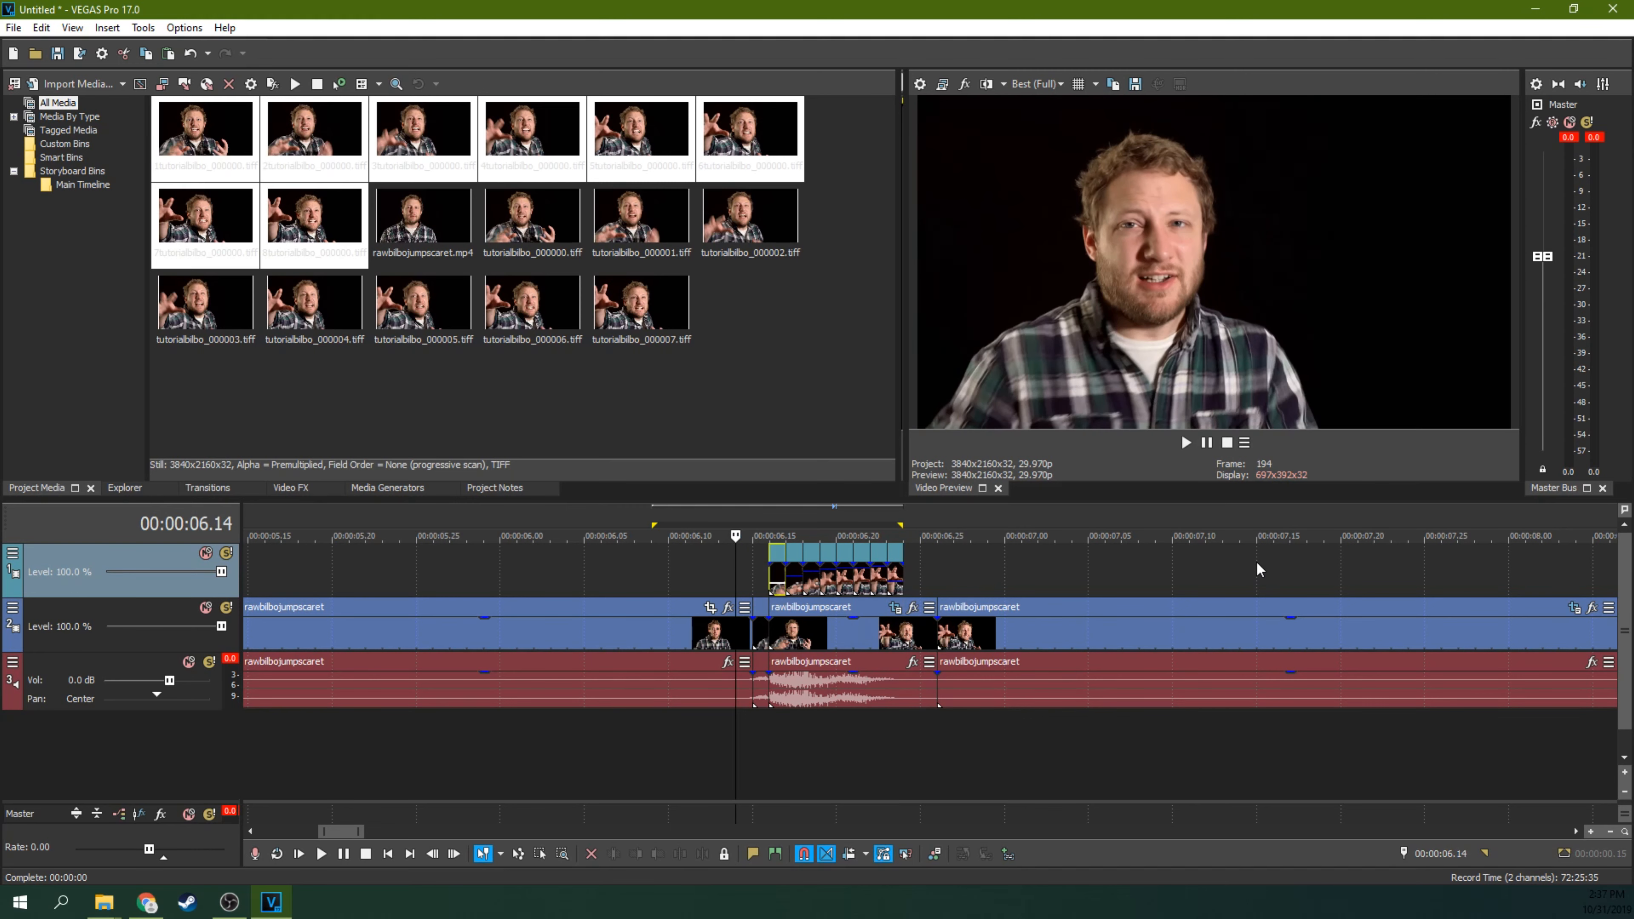
key("space")
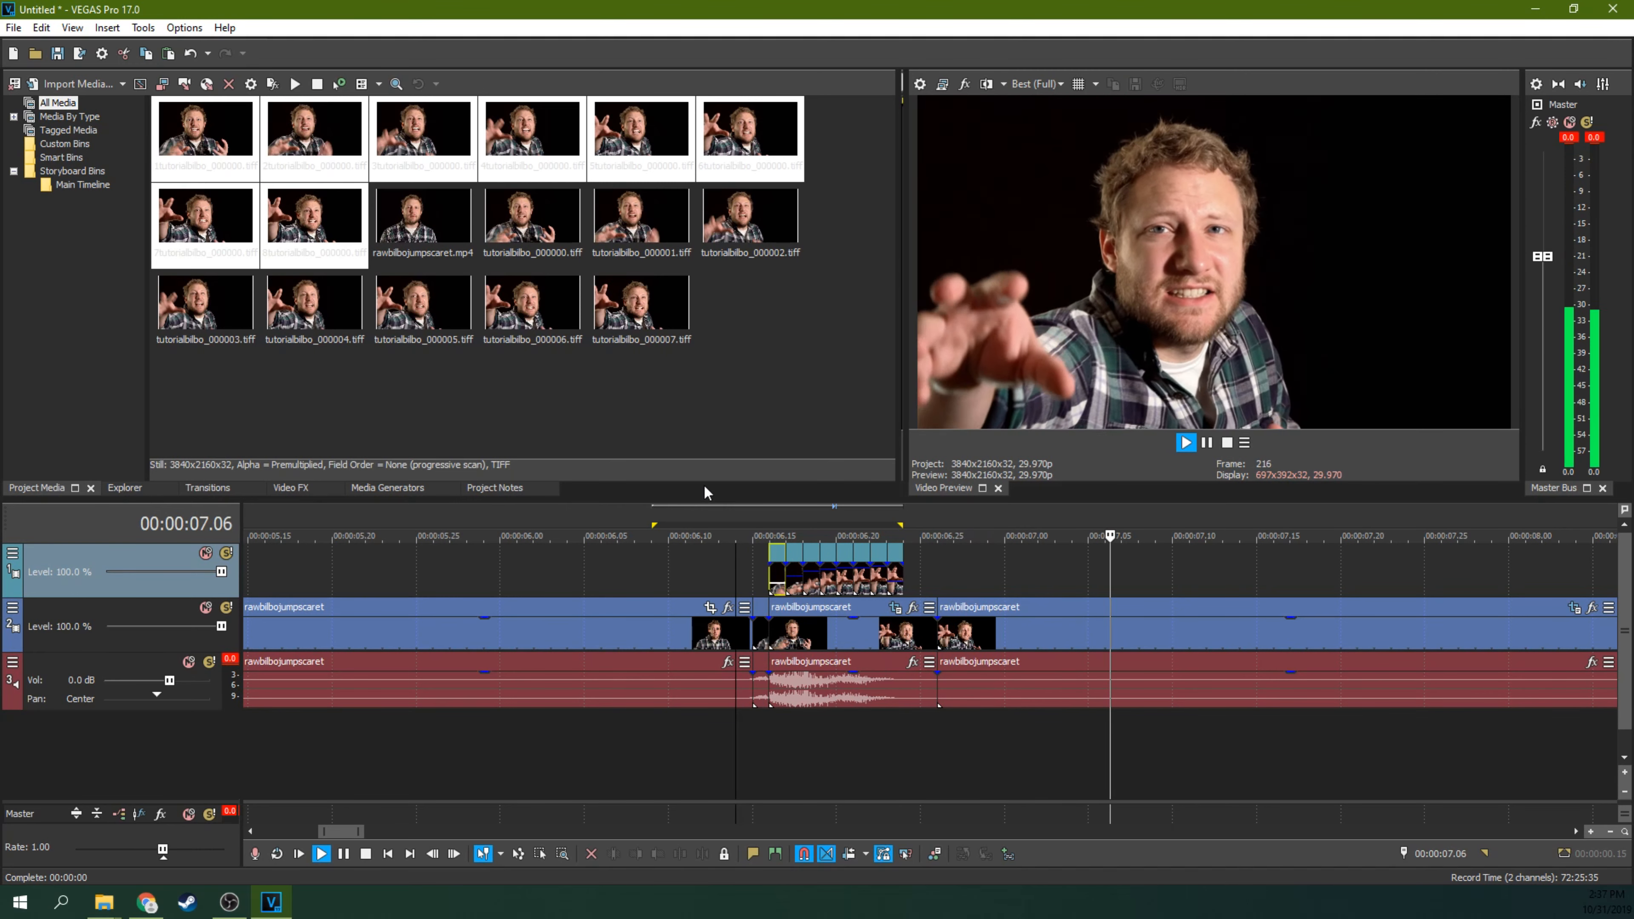
key("space")
Step: Play the jump scare from the loop region's start at 00:00:06.09, stop, and preview the painted frame at 00:00:06.20
left_click(652, 520)
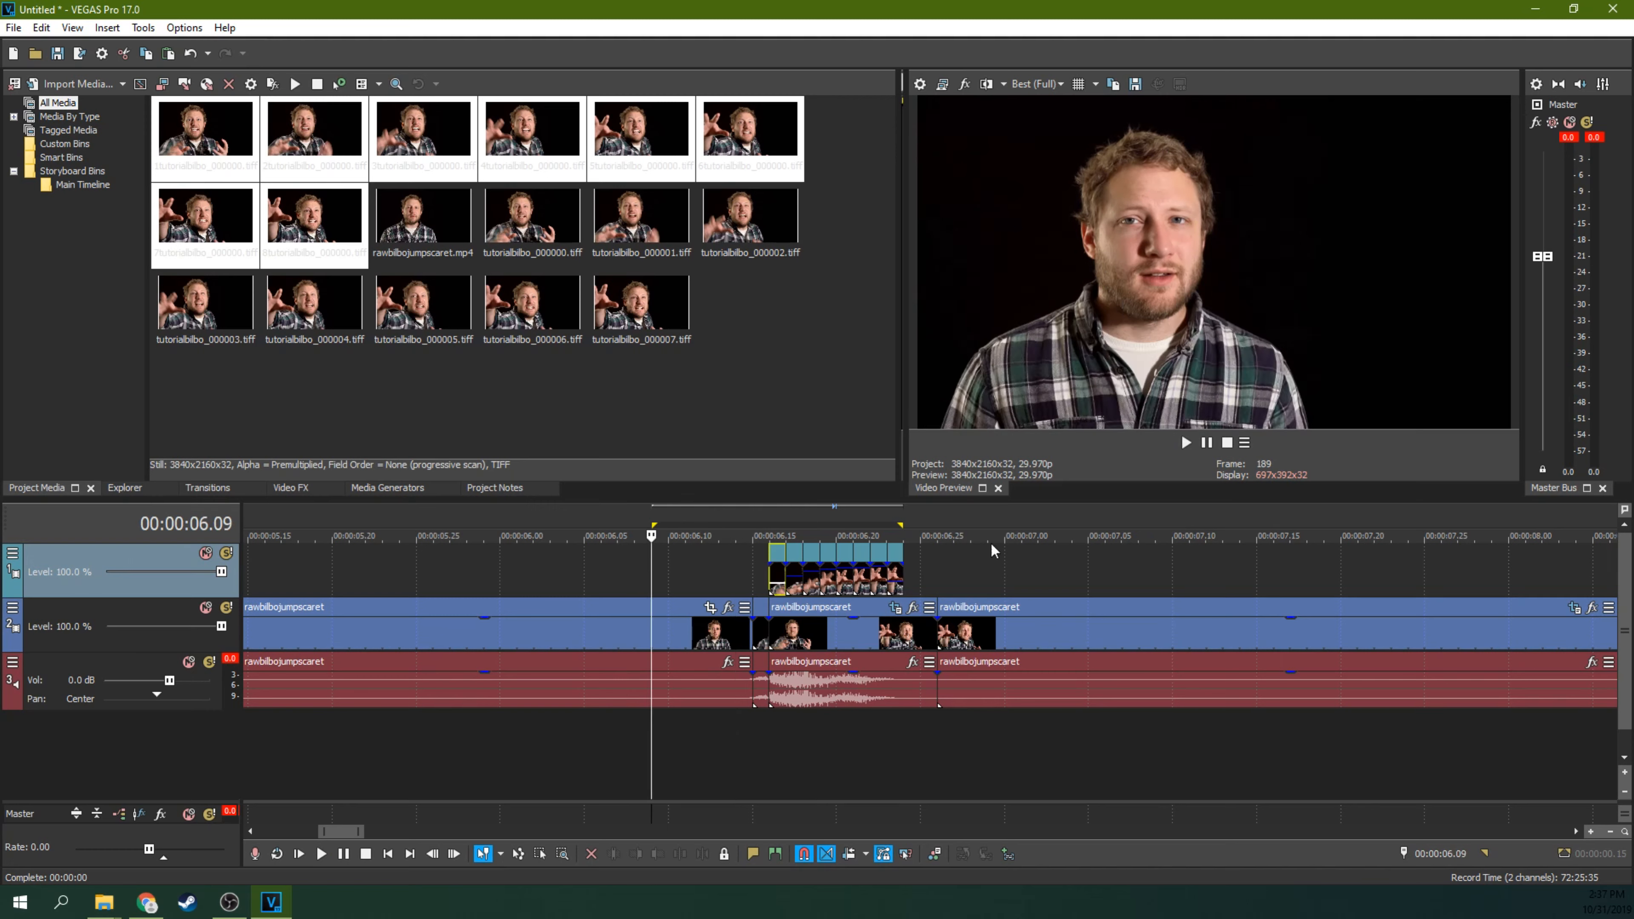
scroll(908, 584, "up", 3)
key("space")
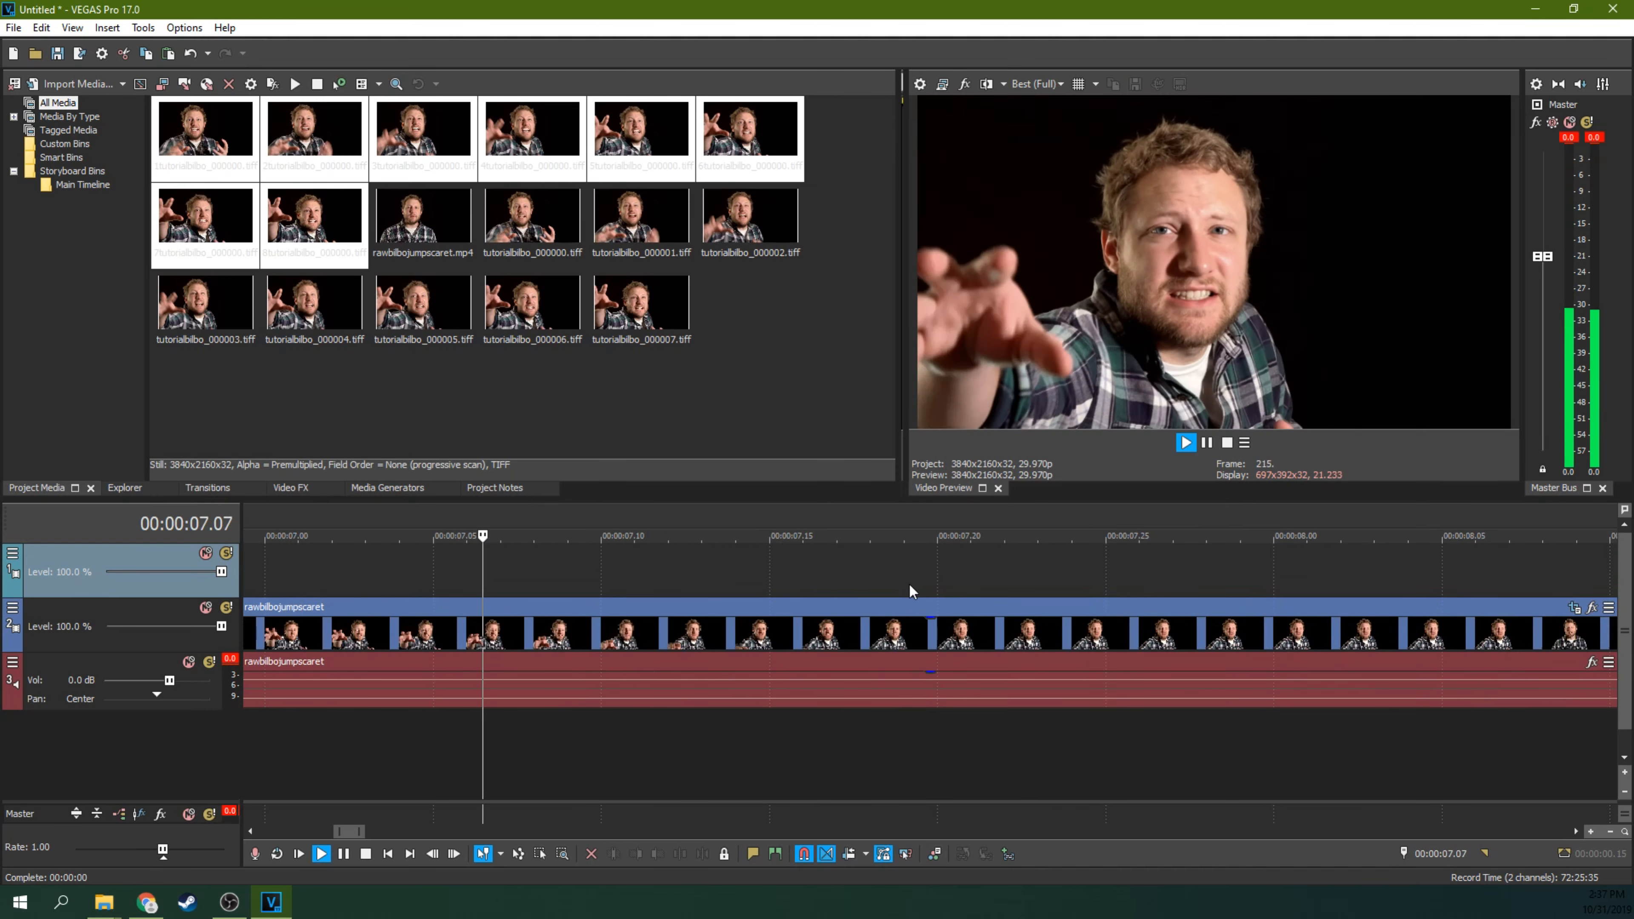
key("space")
scroll(910, 582, "down", 3)
scroll(981, 562, "down", 2)
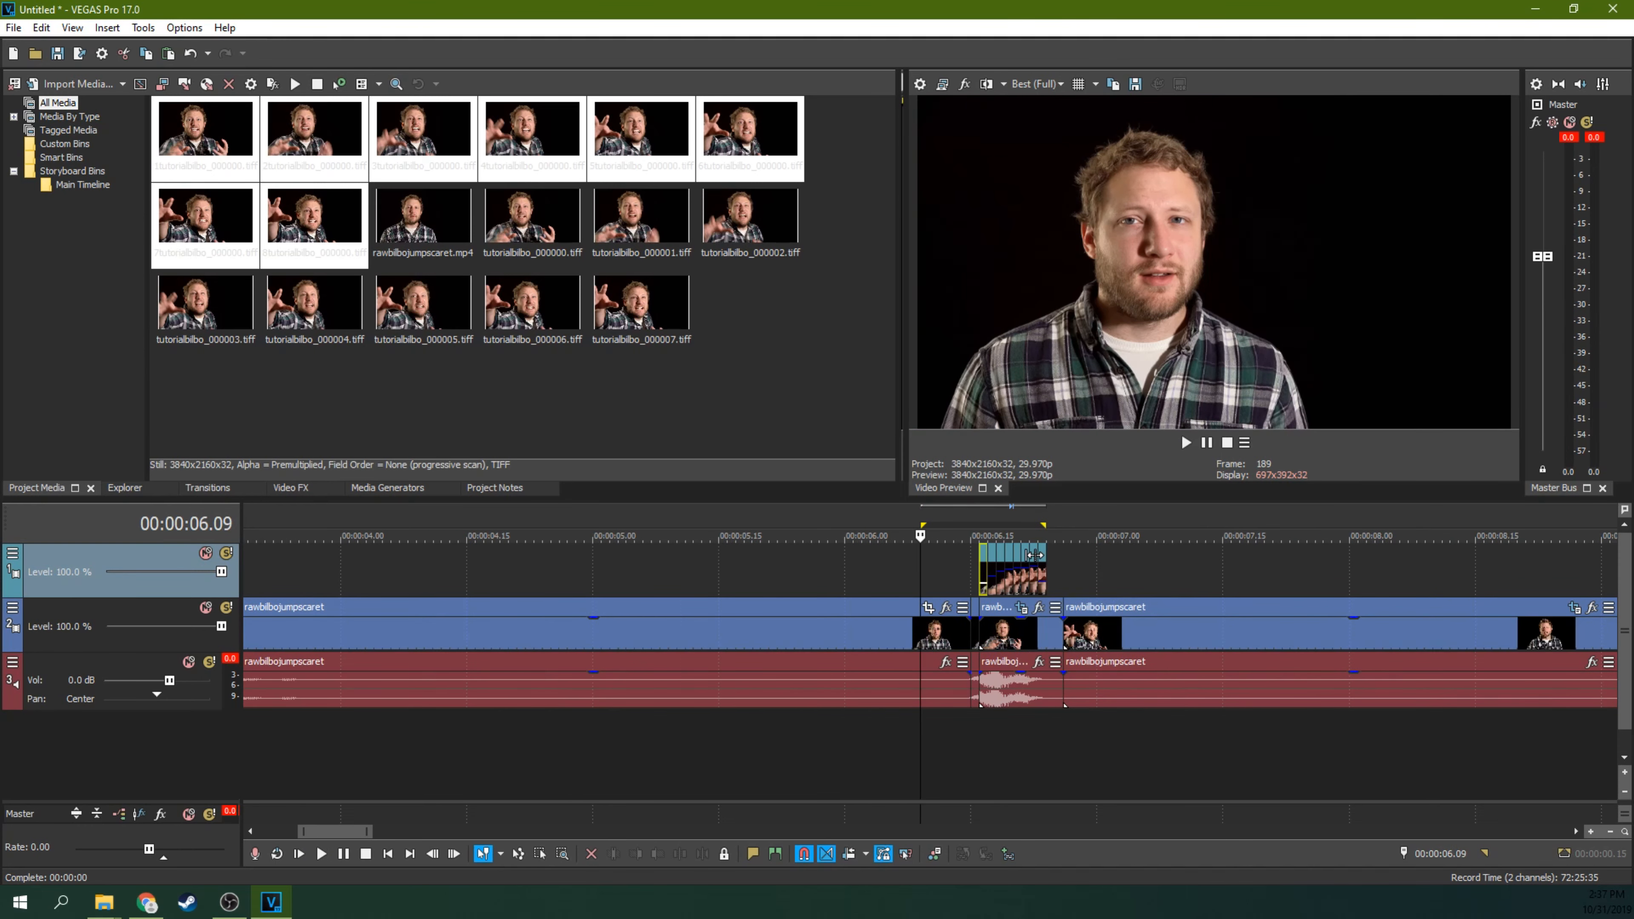
left_click(990, 513)
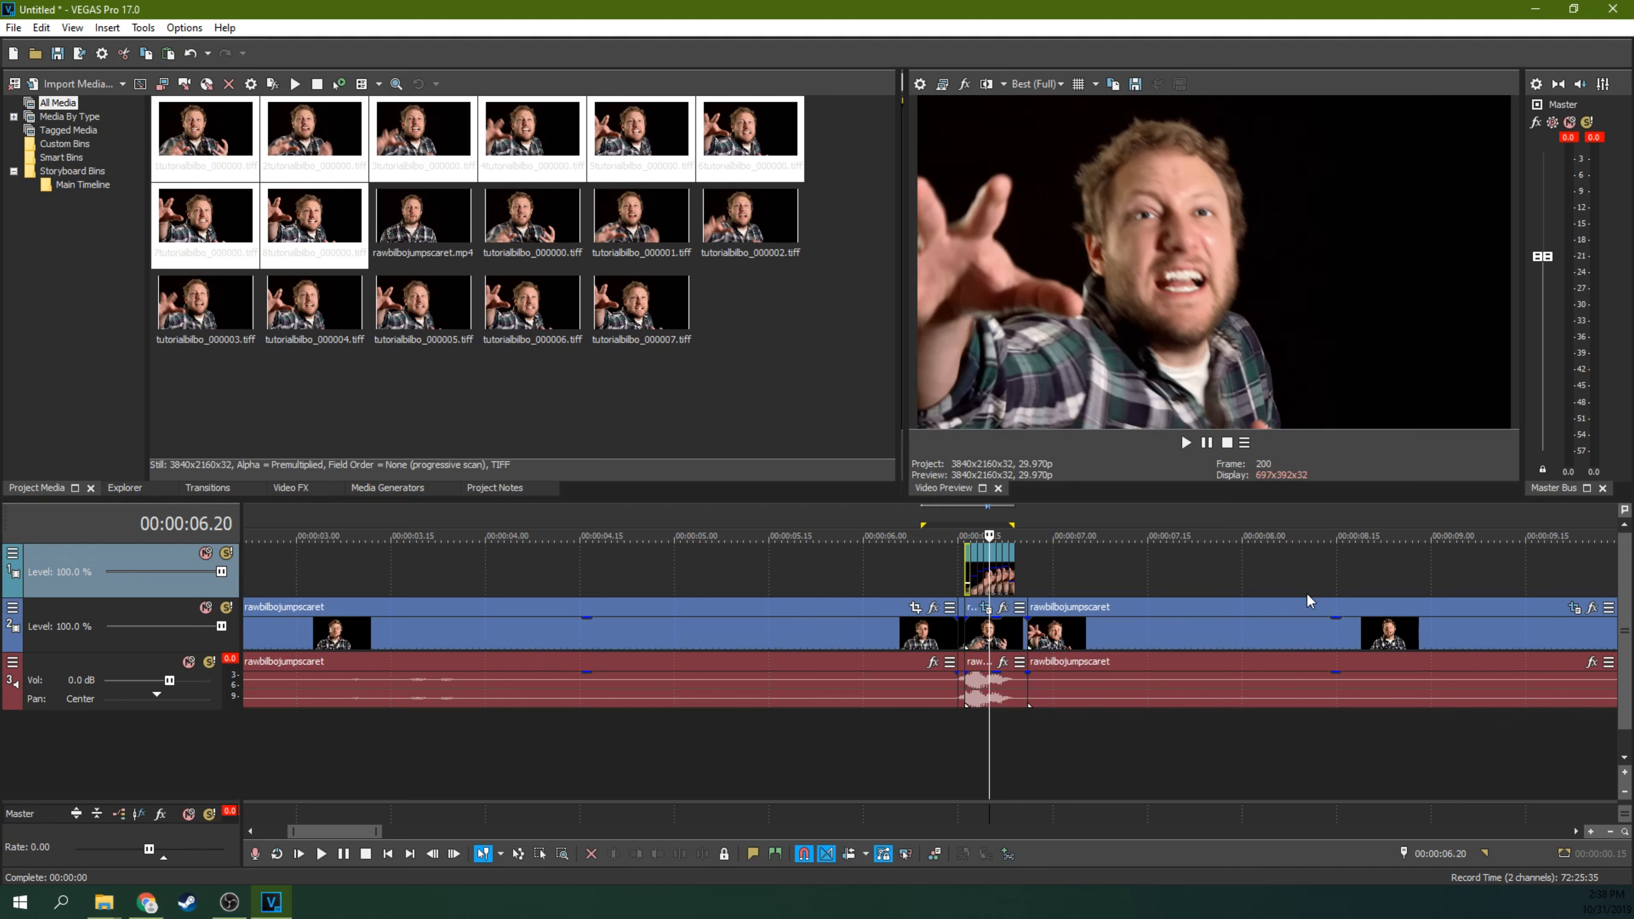
scroll(1305, 593, "up", 5)
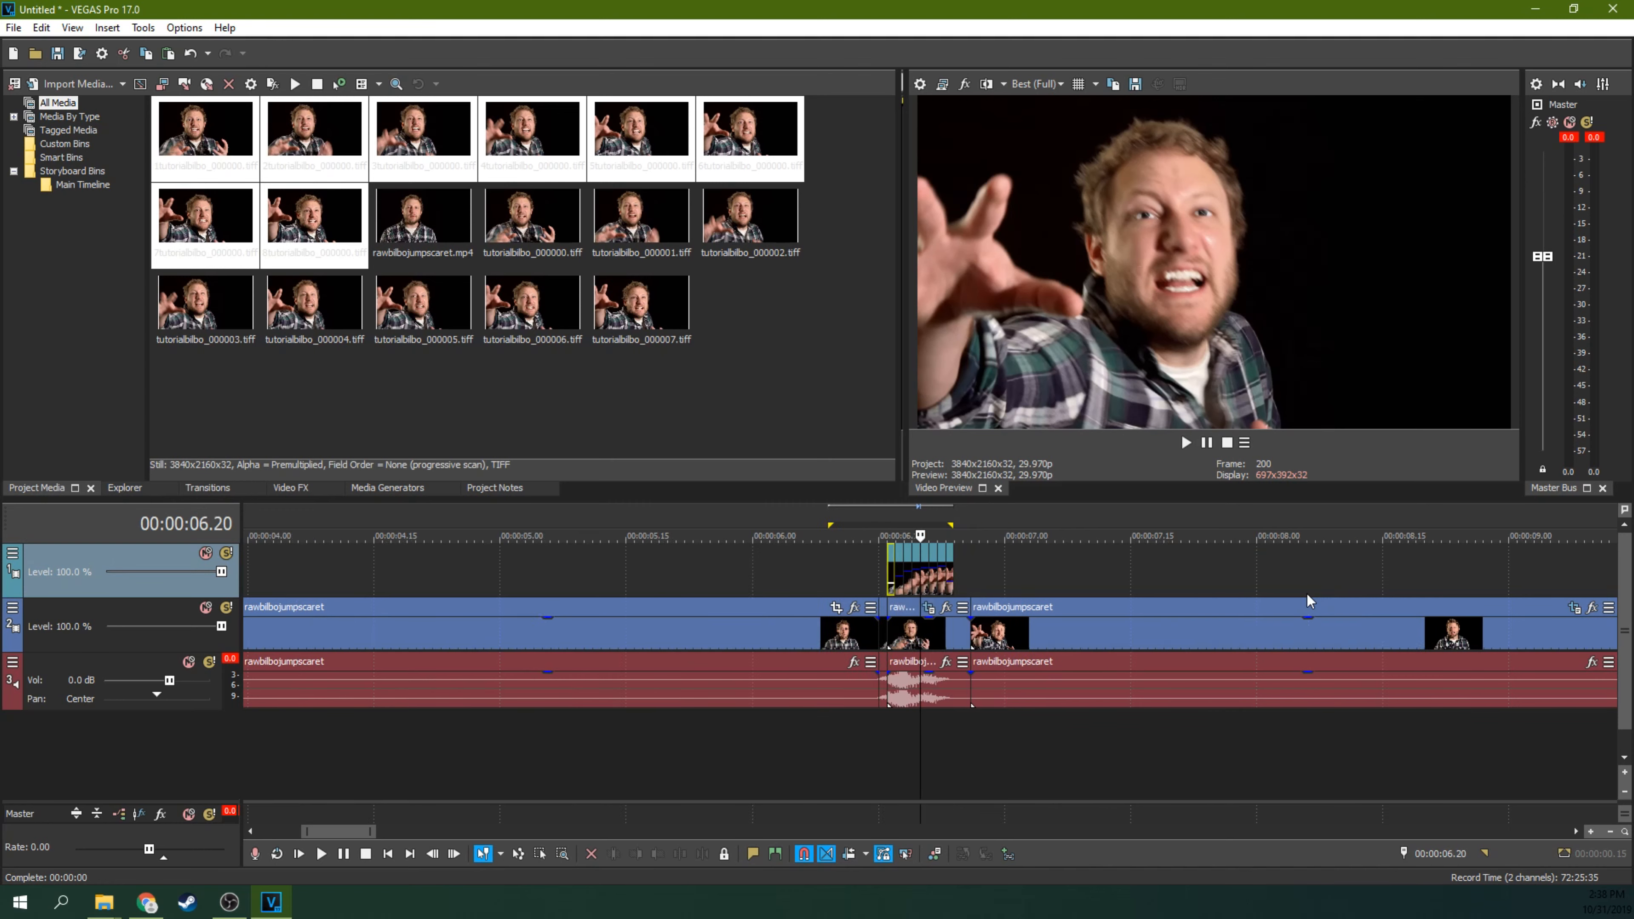